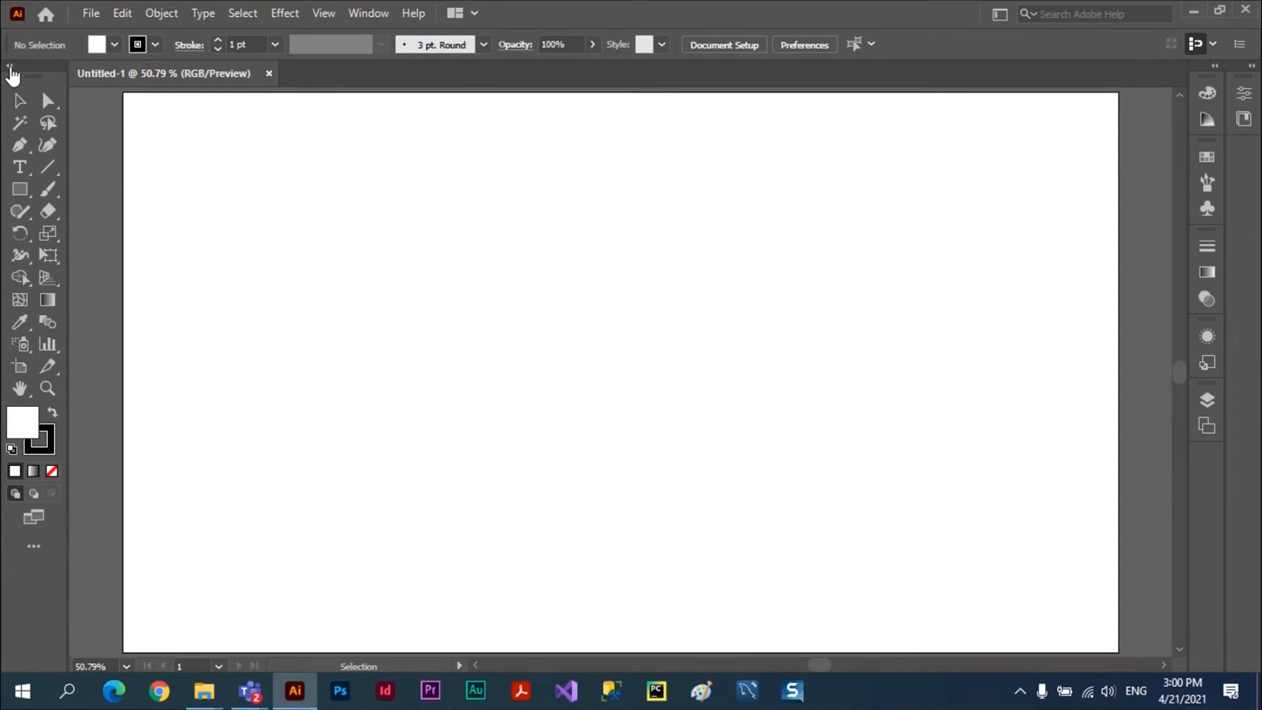
Collapse the tool palette to a single column and show the Shape Builder and Shaper tool groups
click(11, 67)
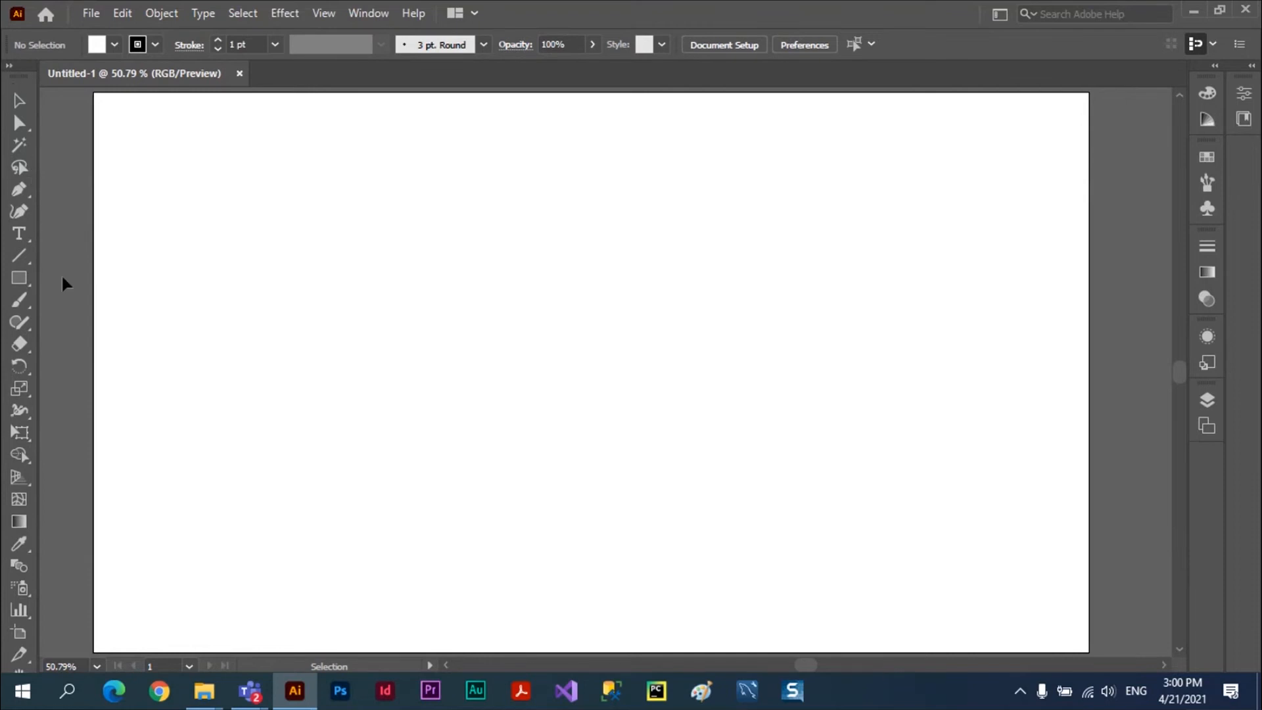
click(24, 454)
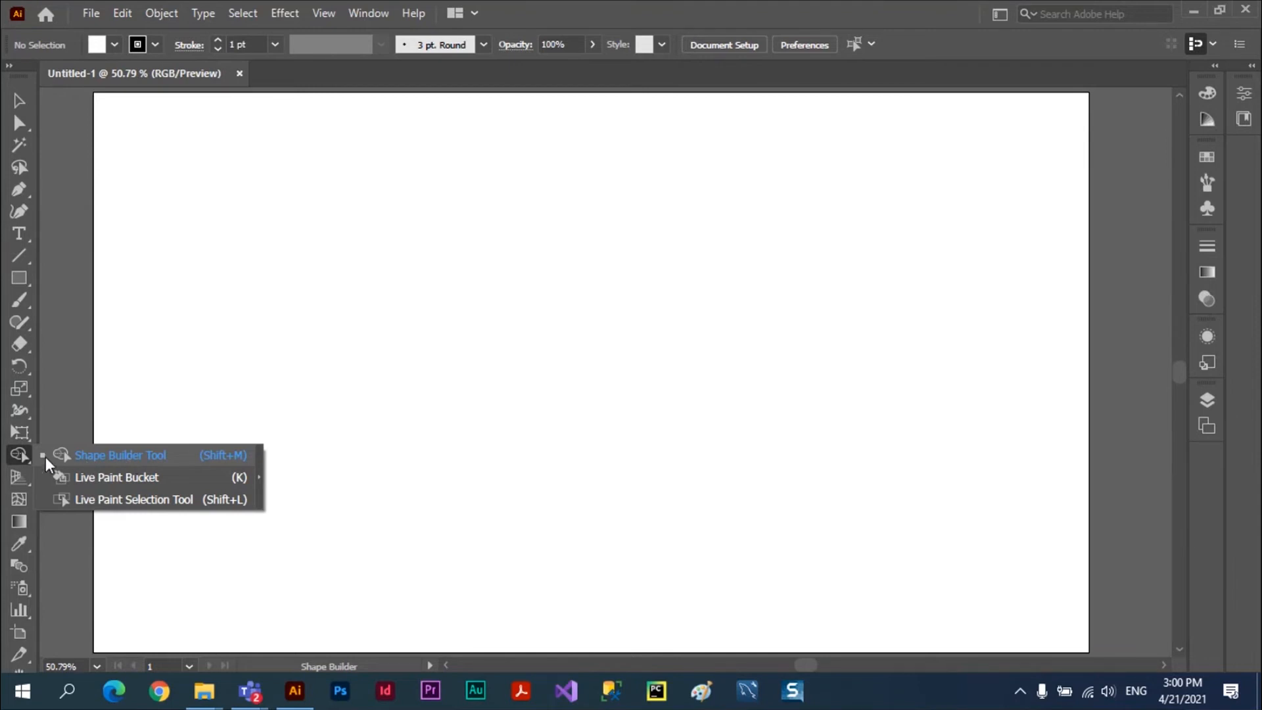
click(14, 324)
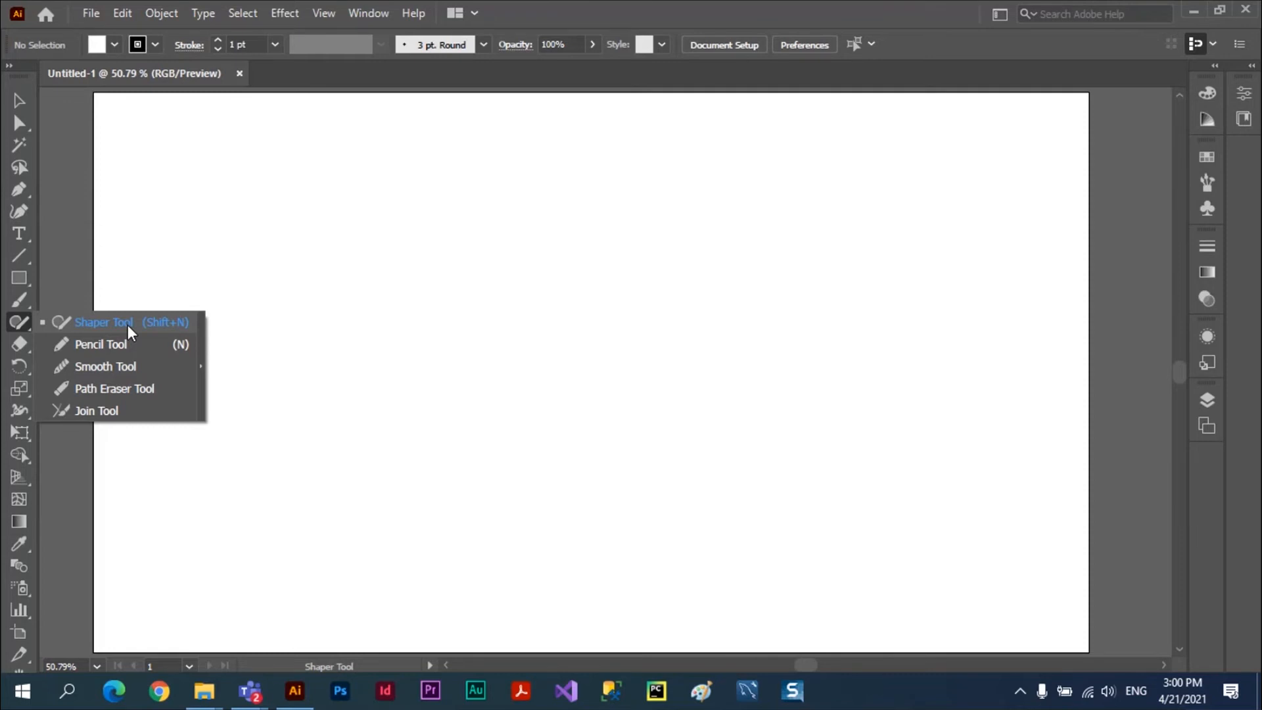
Draw a circle in the upper-left part of the artboard with the Ellipse tool and fill it red
click(22, 278)
click(92, 320)
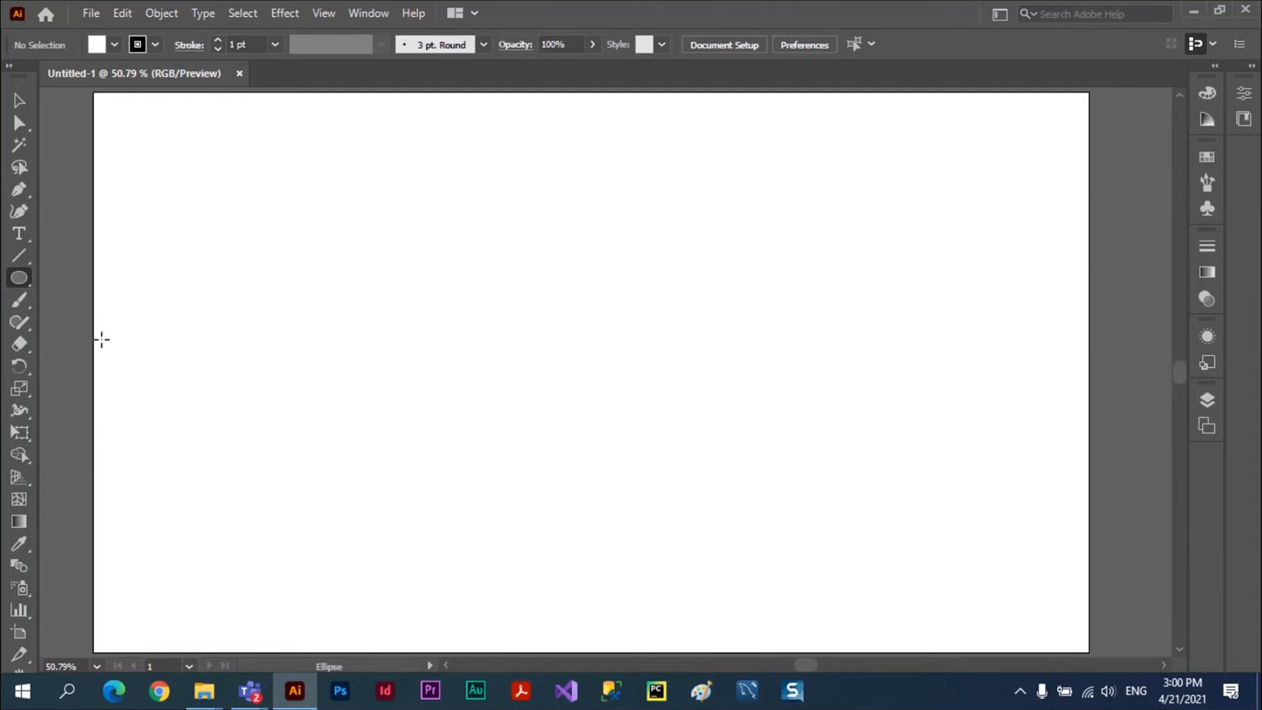
mouse_move(267, 194)
mouse_down()
mouse_move(315, 273)
mouse_move(451, 364)
mouse_move(453, 378)
mouse_up()
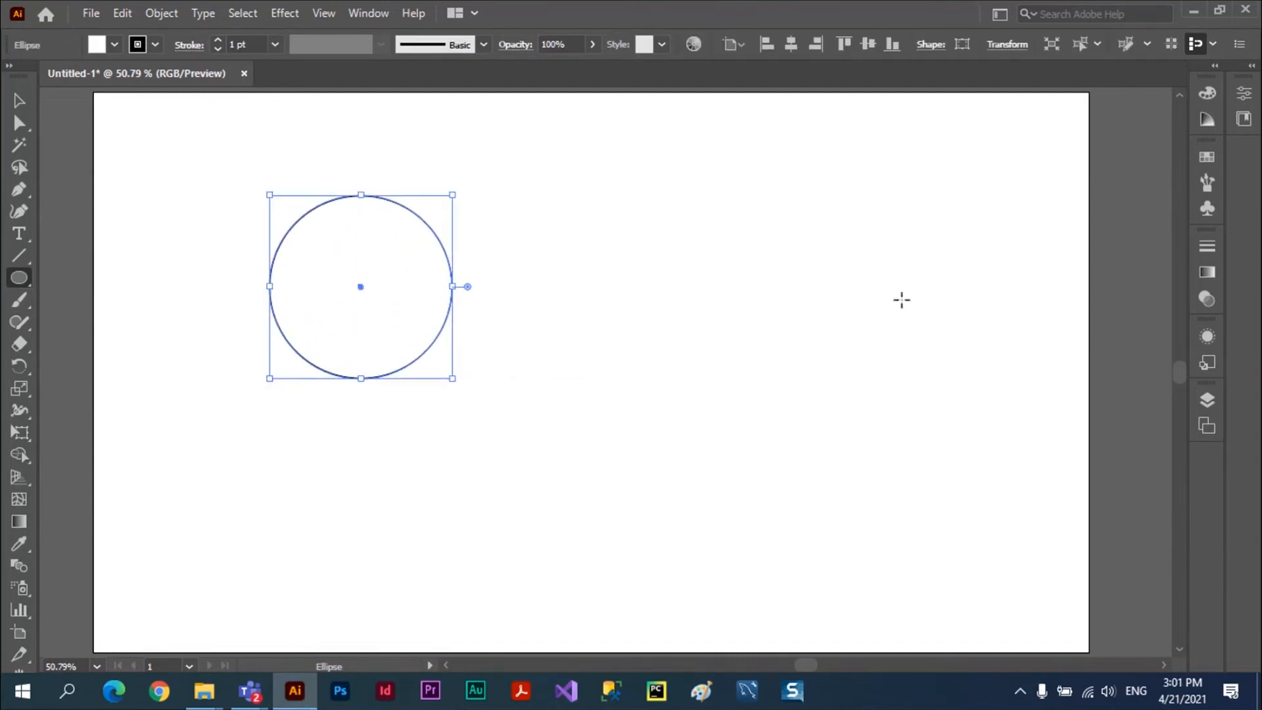
click(1215, 163)
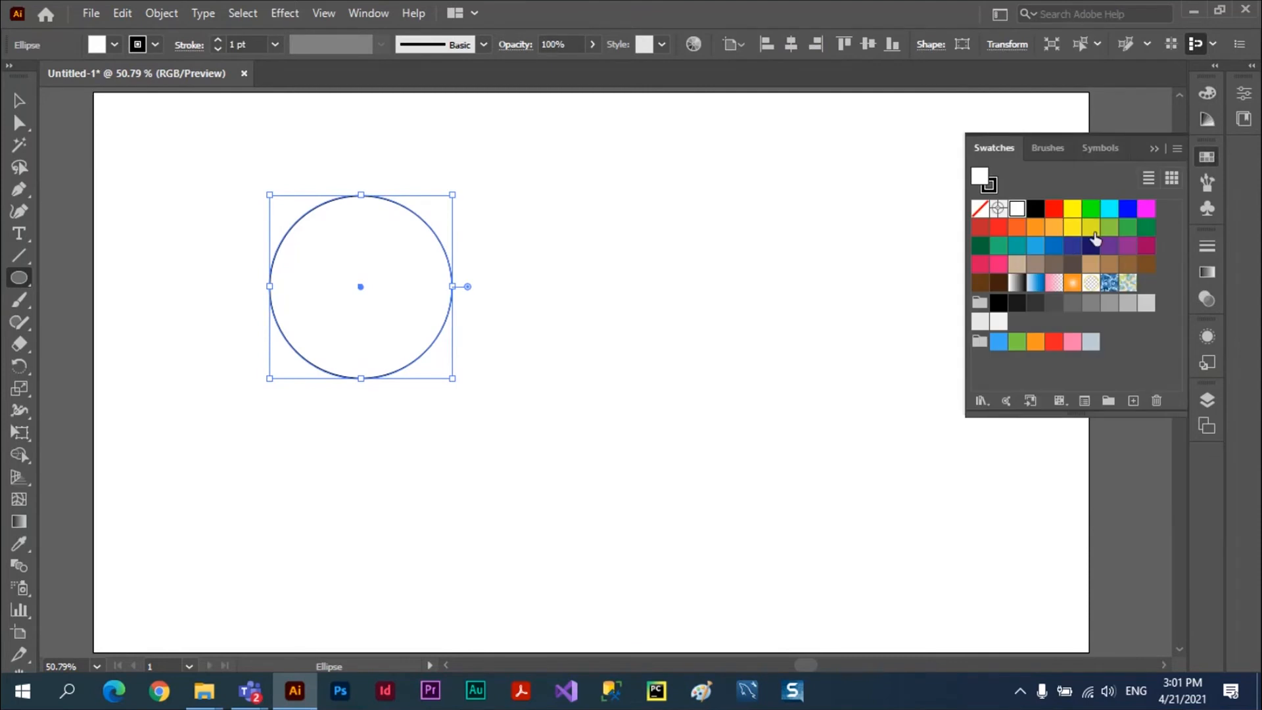
click(1053, 209)
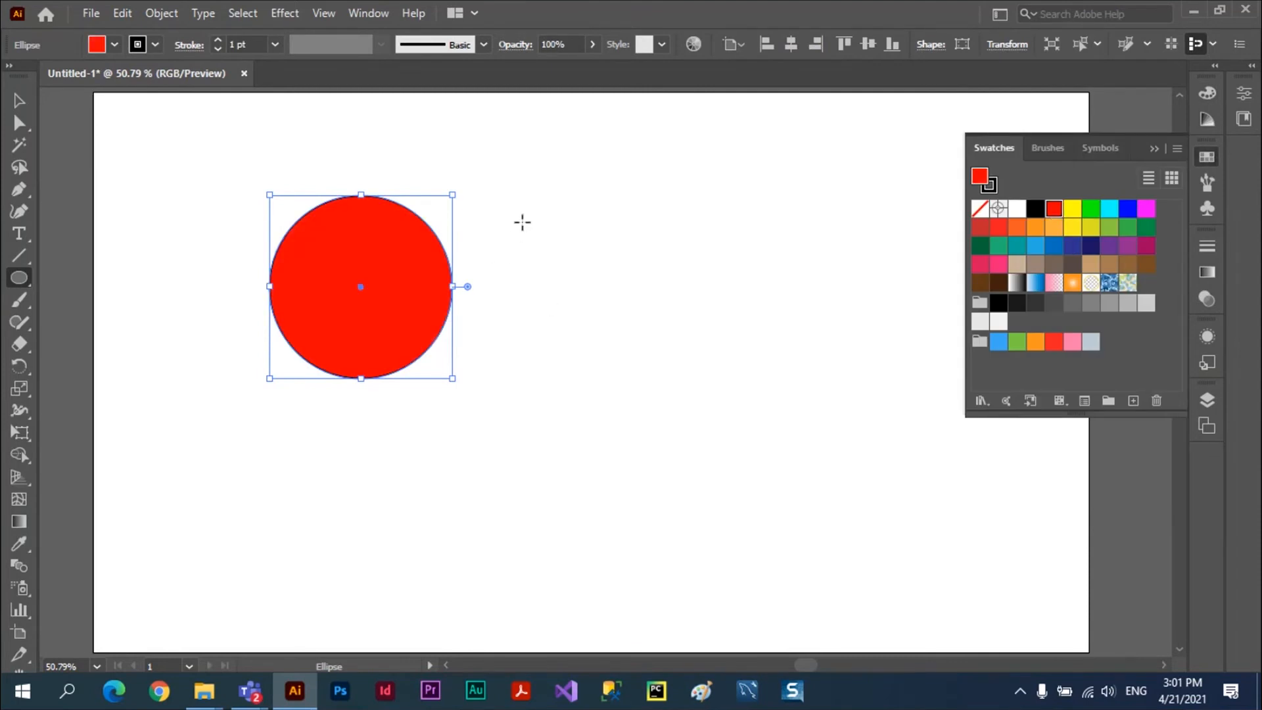
Draw two more red circles and spread all three apart, with two side by side above and the largest below
drag(522, 222, 709, 406)
drag(442, 393, 653, 595)
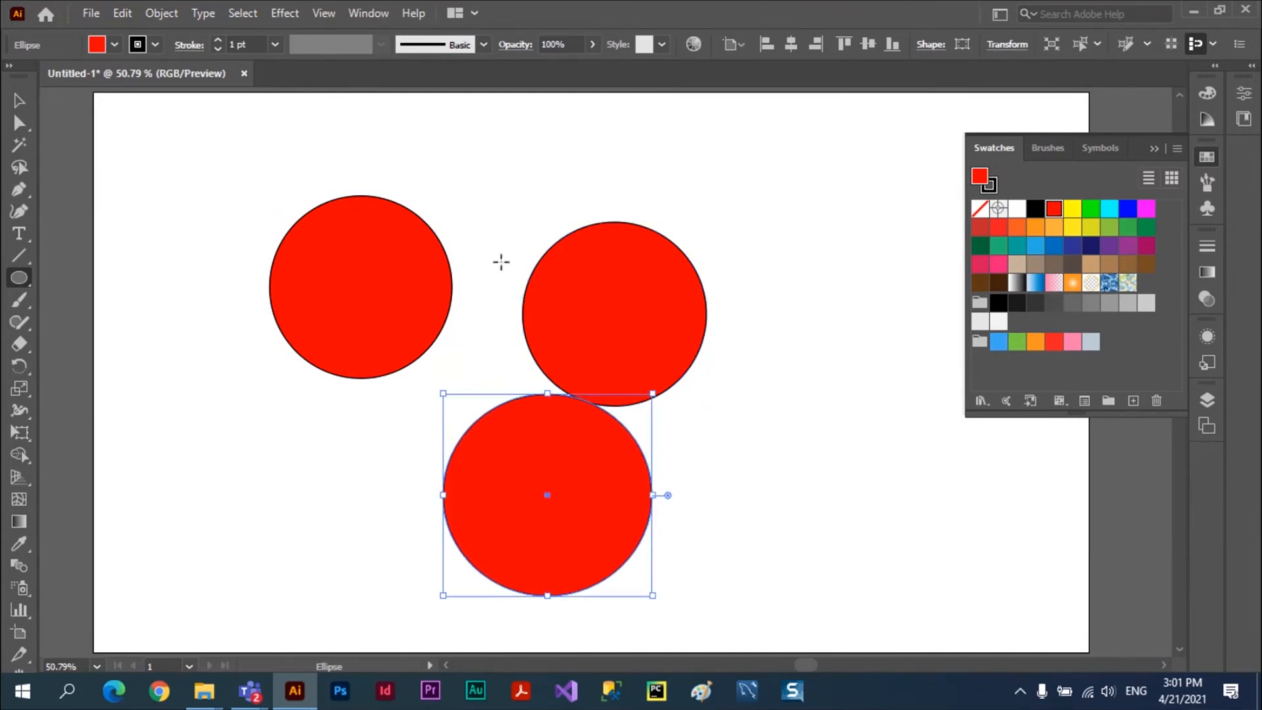
key(v)
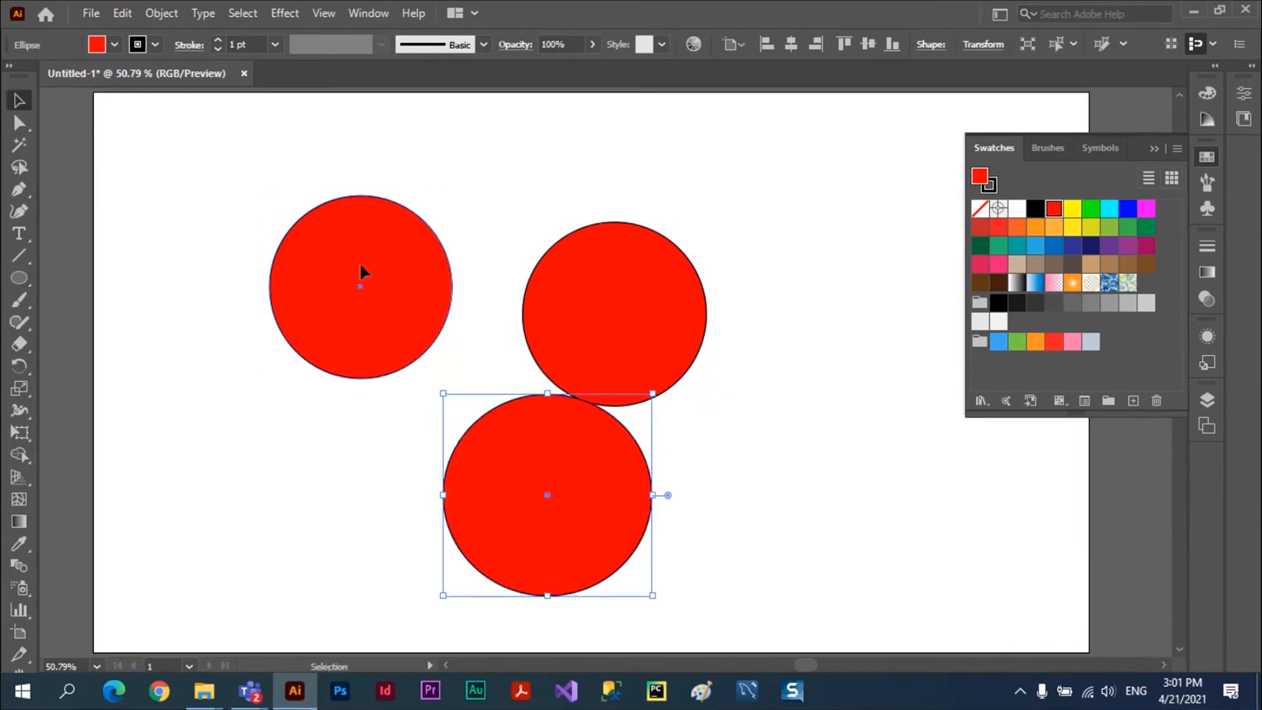
drag(360, 267, 268, 219)
drag(591, 304, 499, 239)
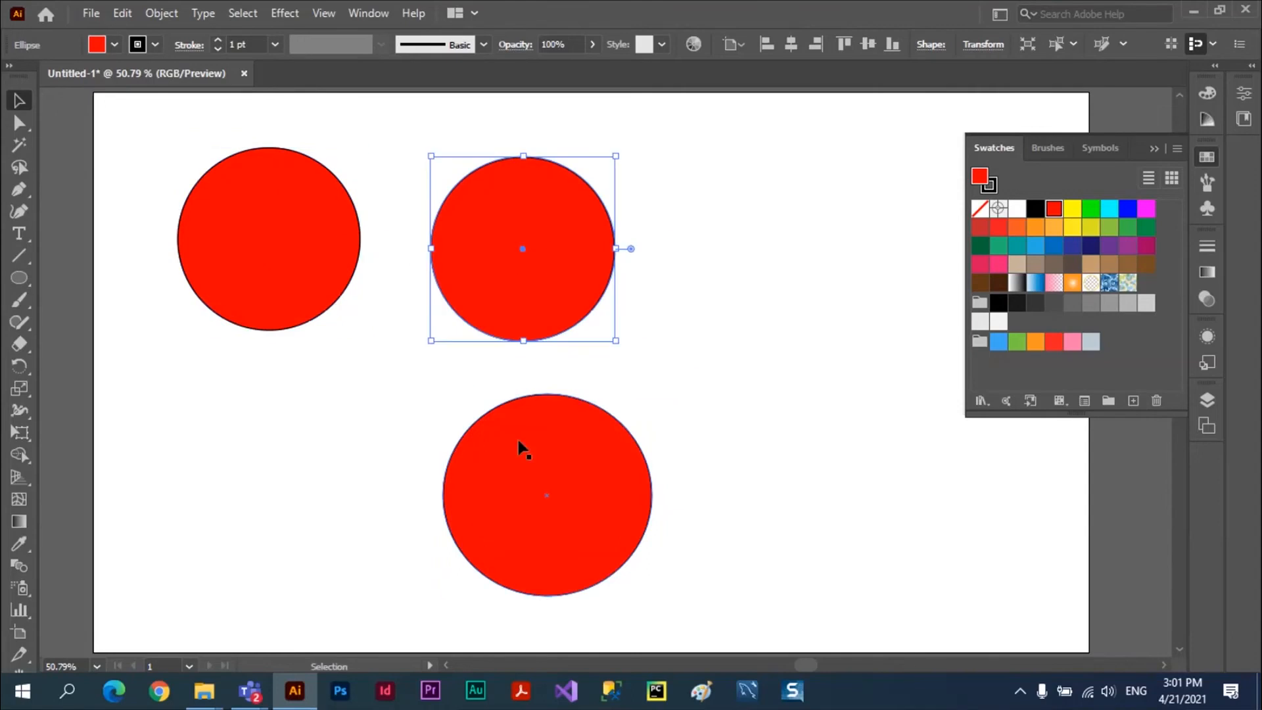
drag(519, 447, 345, 454)
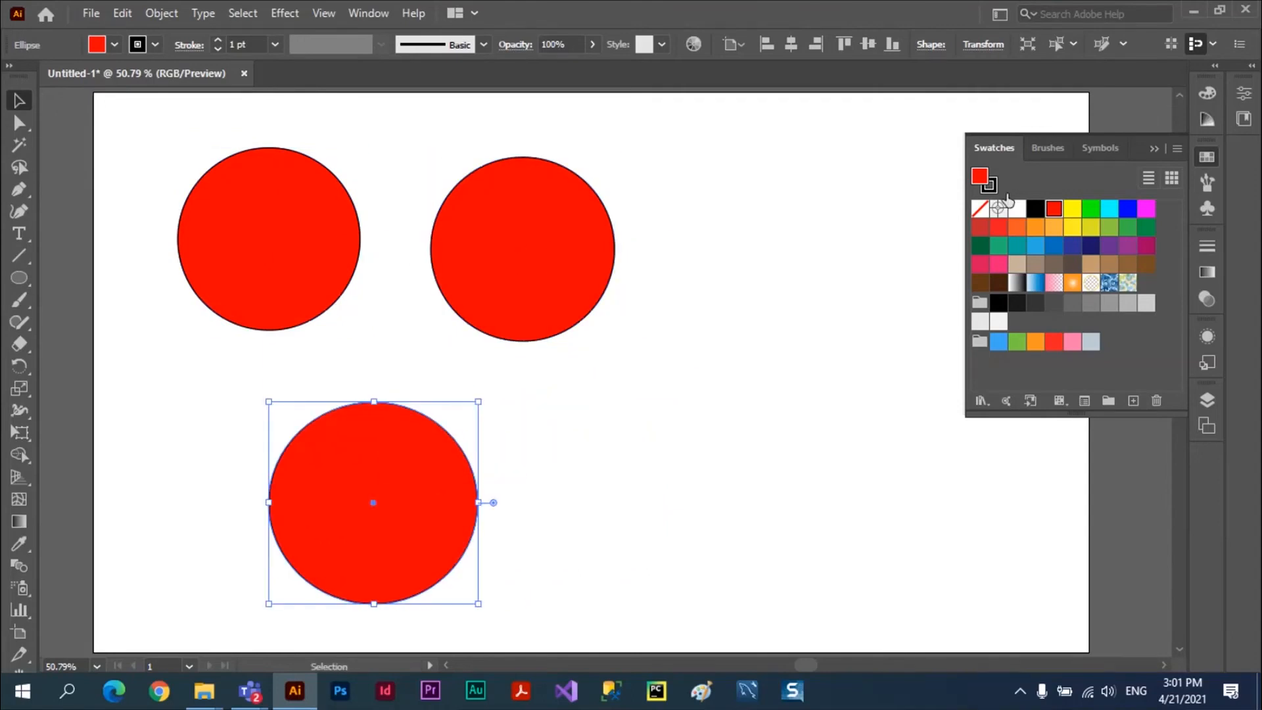
click(1154, 150)
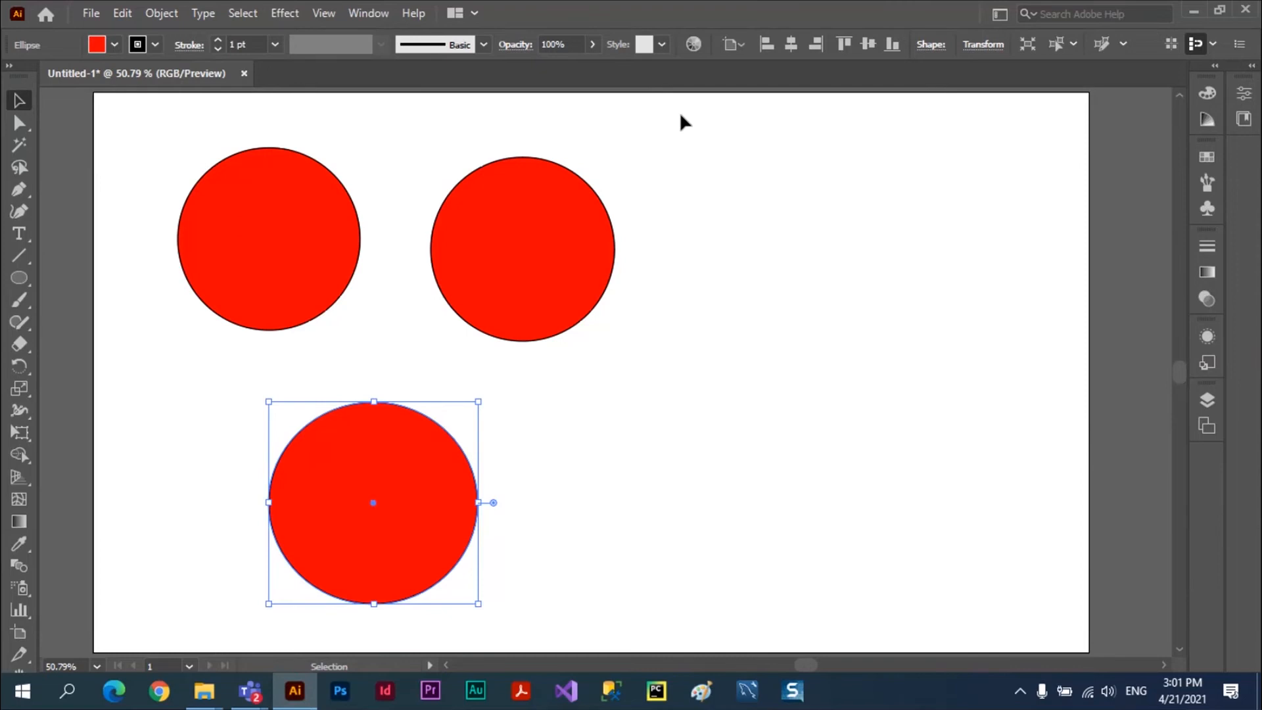
Show the Pathfinder controls, place them beside the circles, and look at the additional Pathfinder options
click(371, 15)
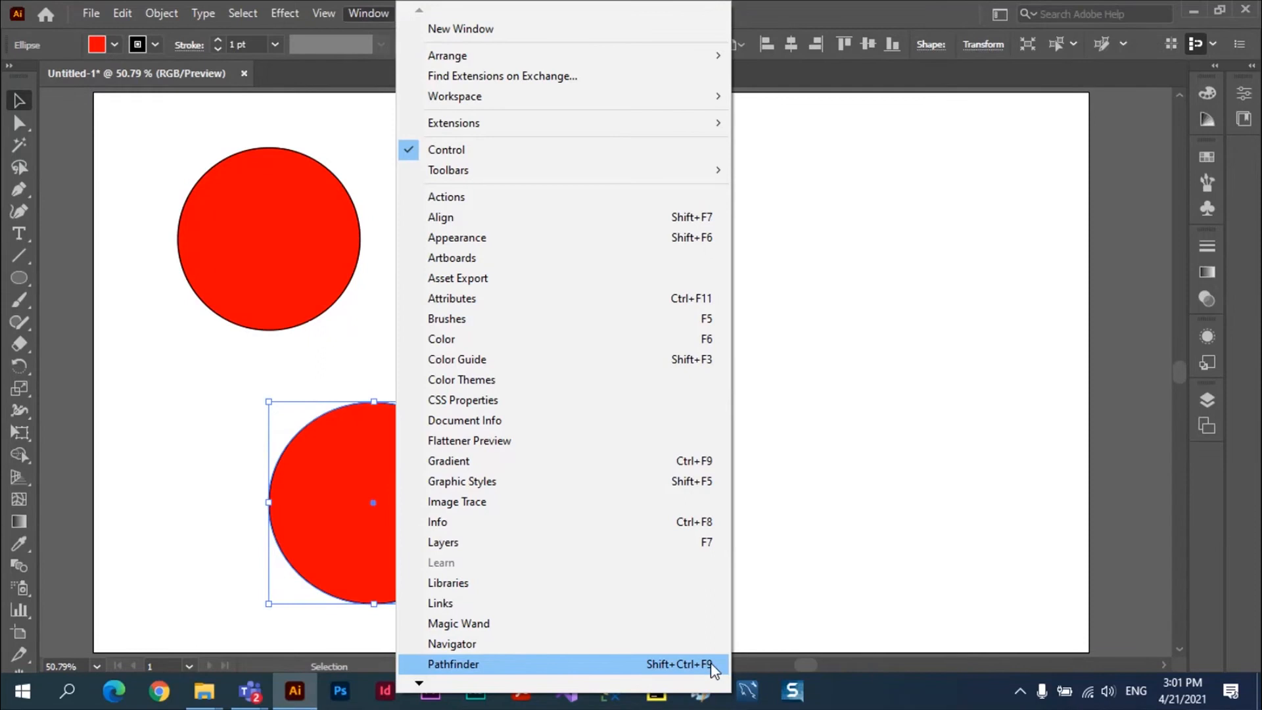
click(625, 662)
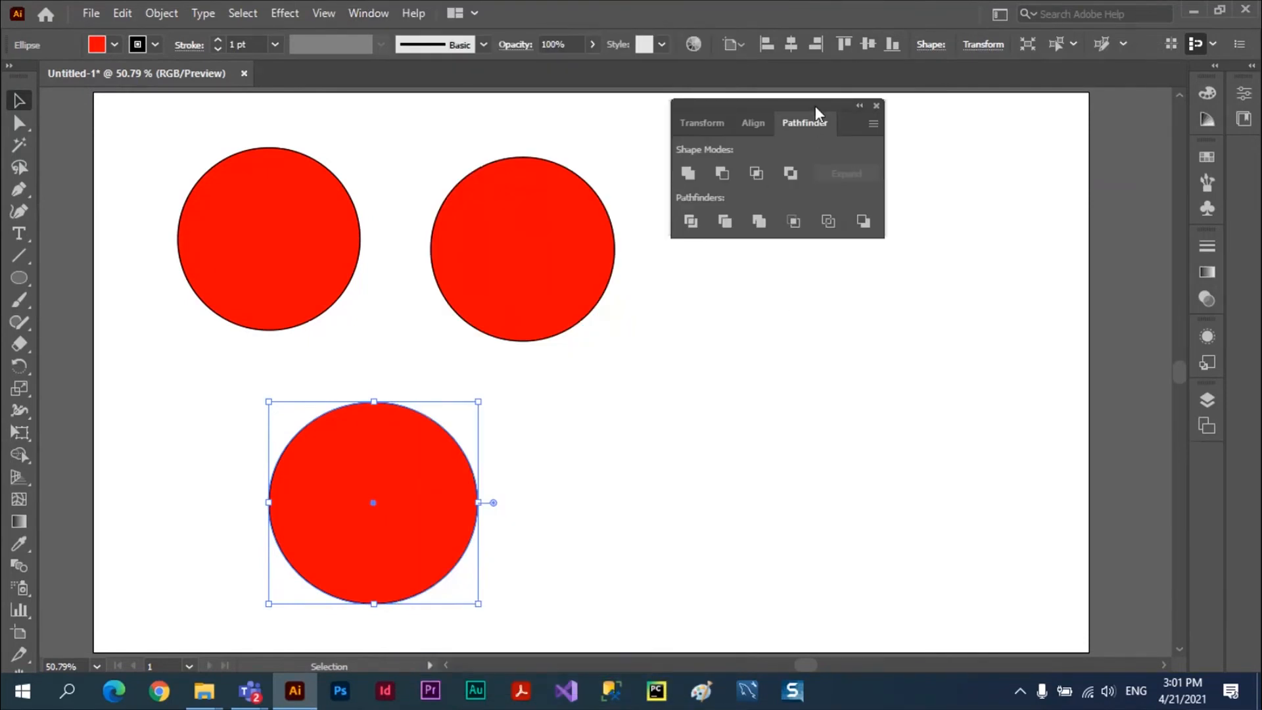
drag(815, 105, 991, 216)
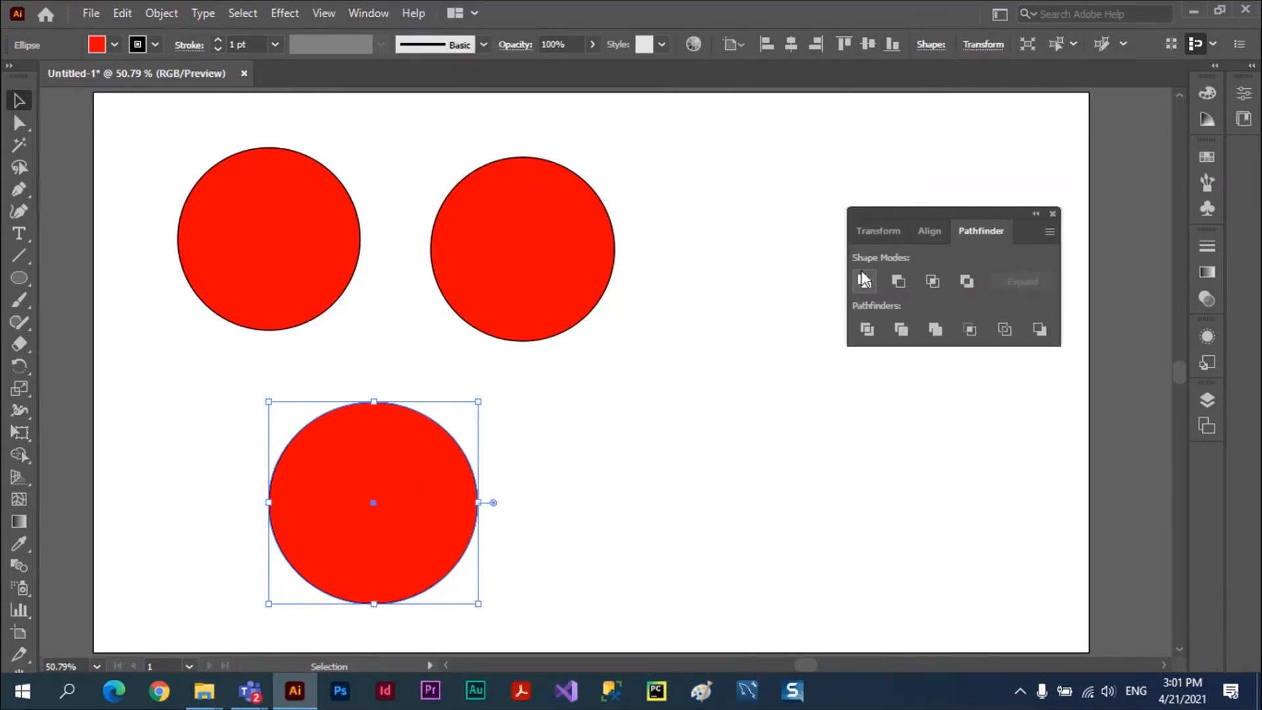
click(1050, 234)
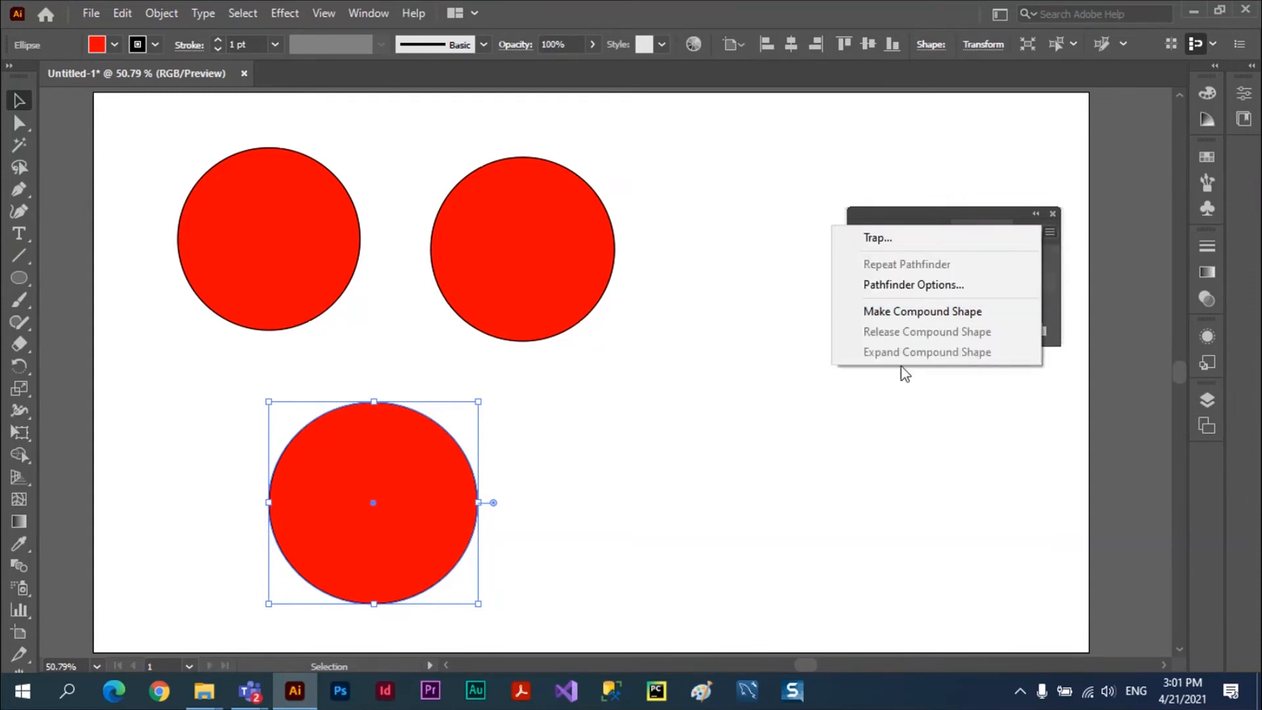
click(920, 217)
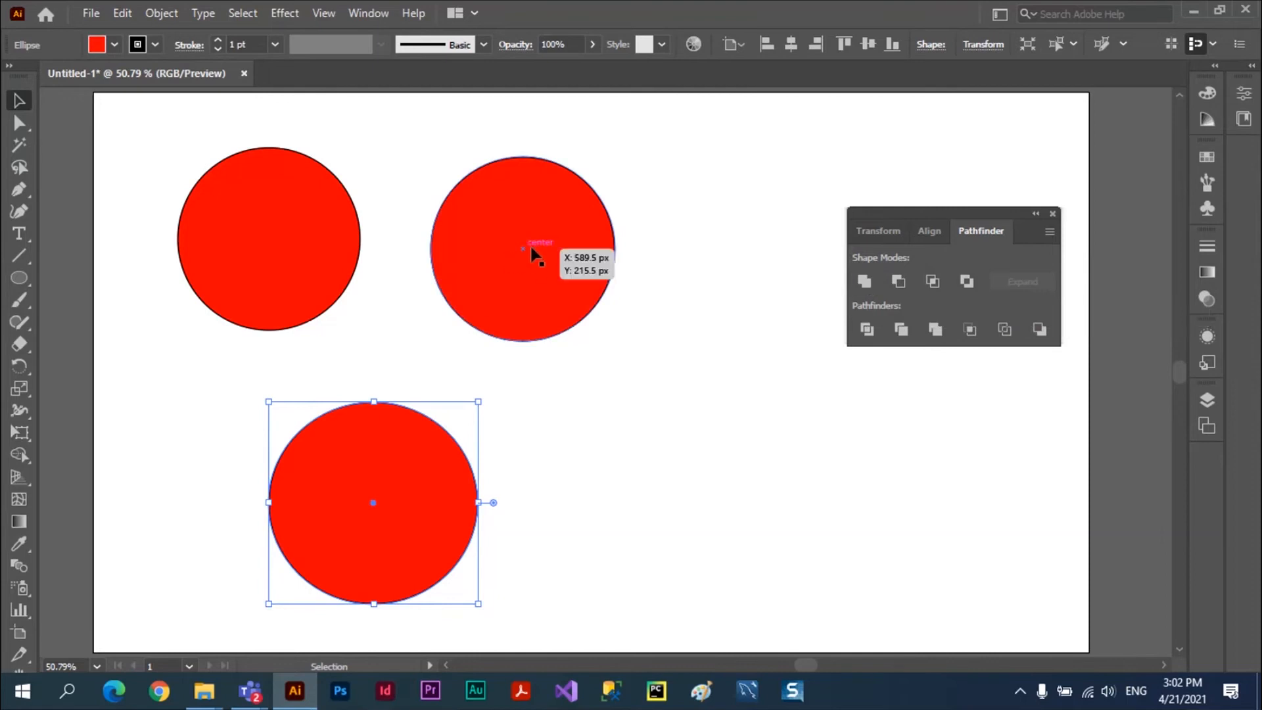
Overlap the upper-right circle with the upper-left one and unite the two into a single shape
drag(549, 270, 405, 254)
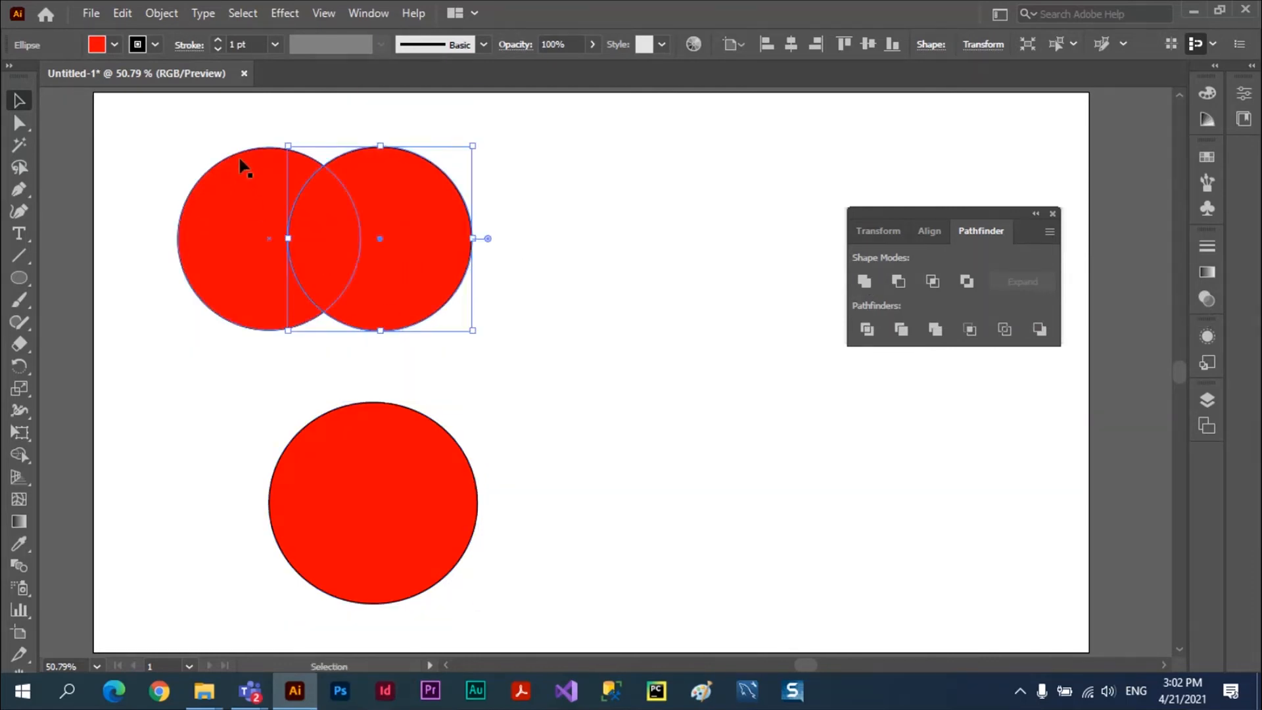
click(540, 171)
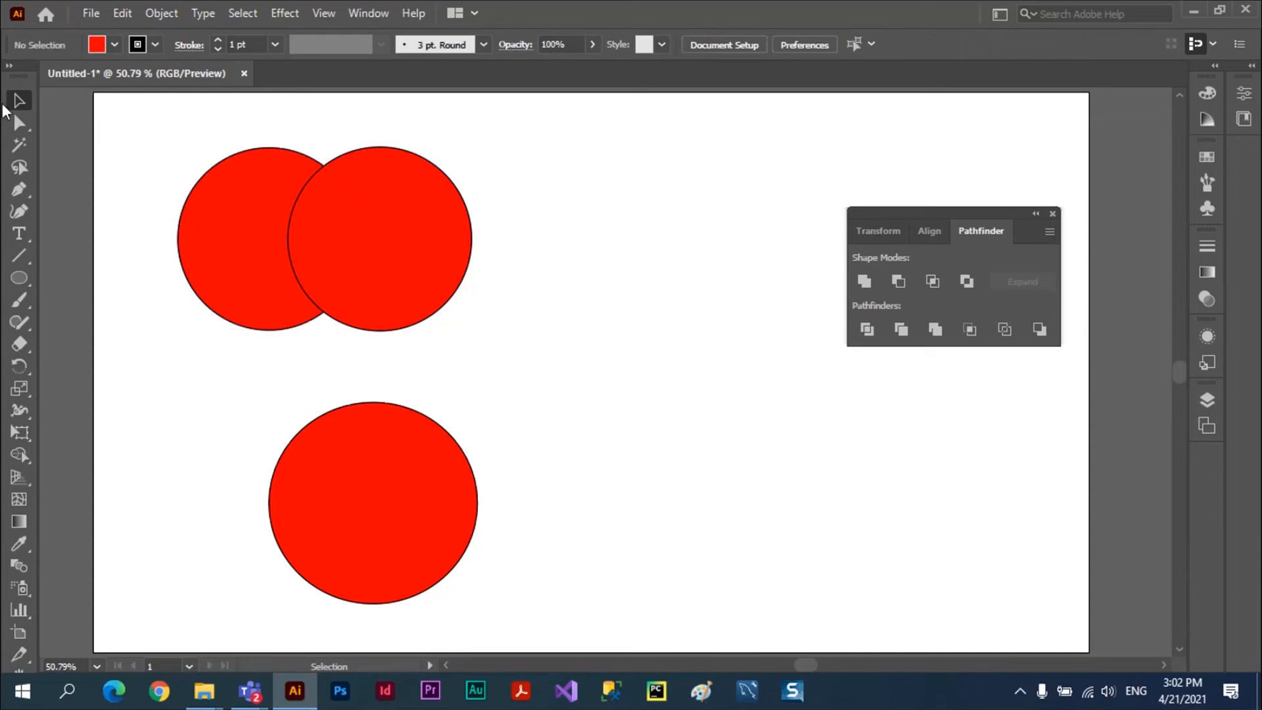
drag(159, 203, 535, 377)
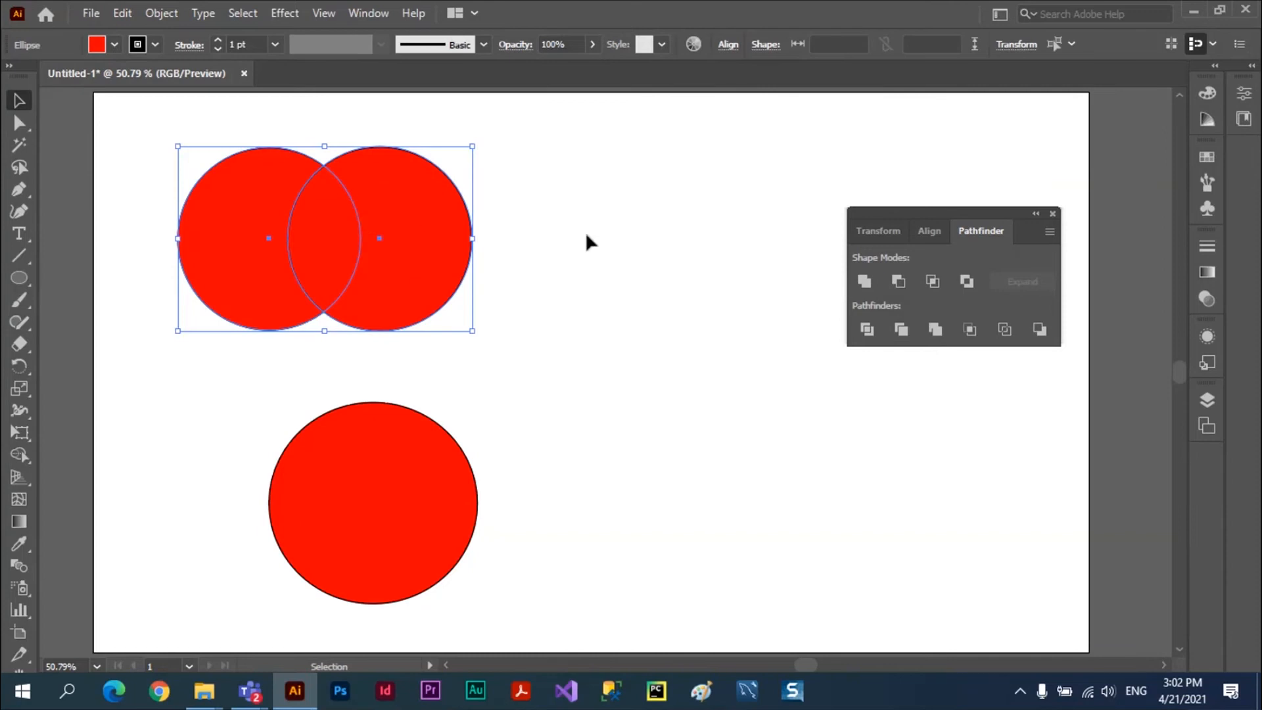
click(864, 282)
click(674, 251)
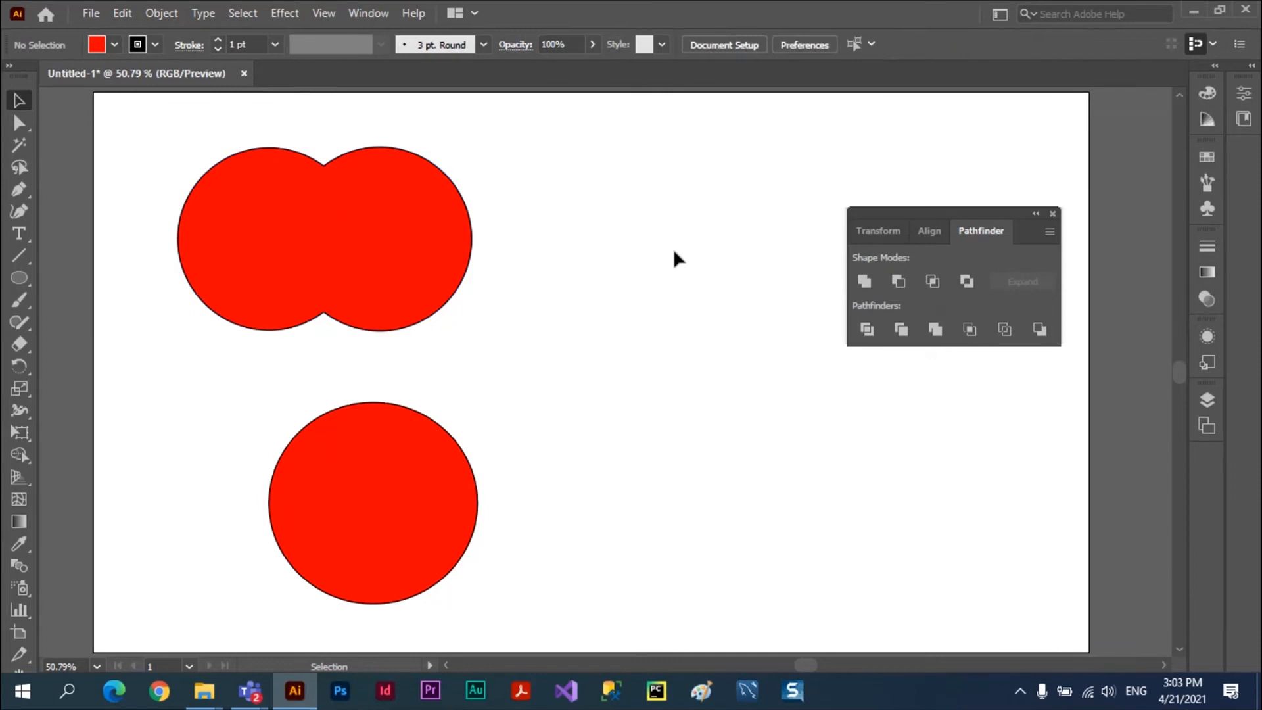
Move the united shape slightly right and try reshaping the curve at its upper notch with Direct Selection
drag(337, 239, 396, 255)
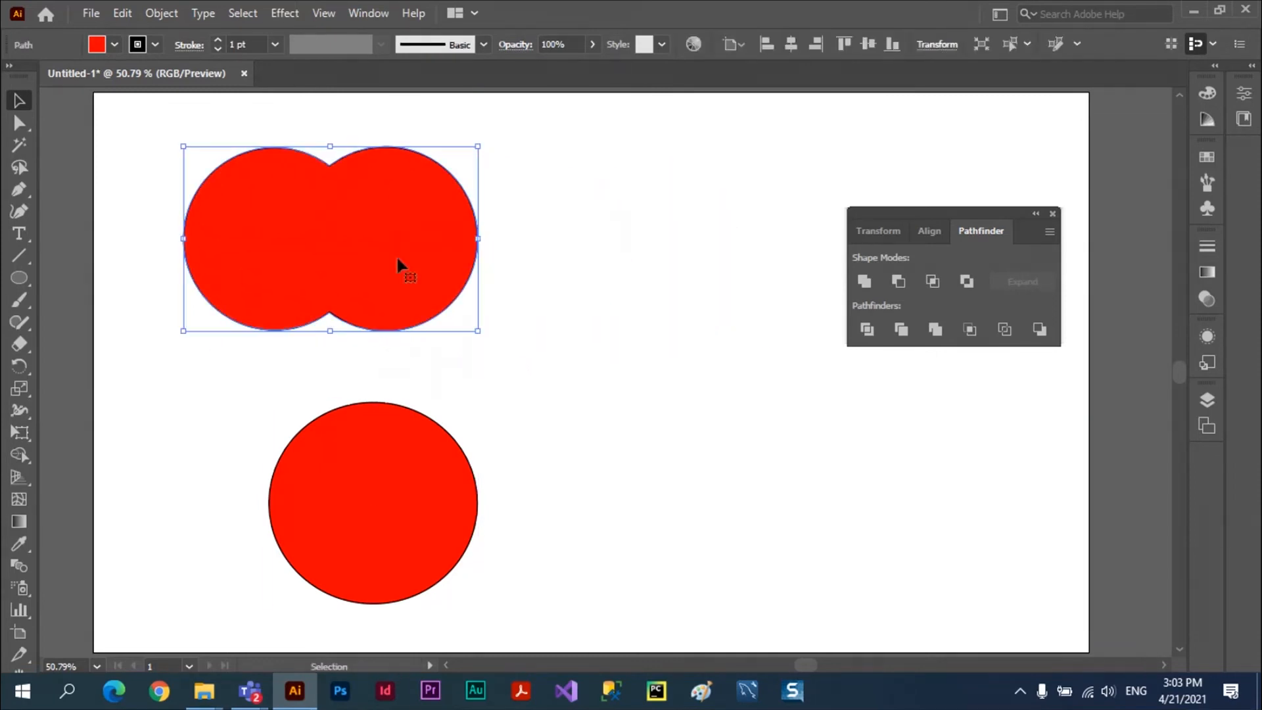
click(582, 277)
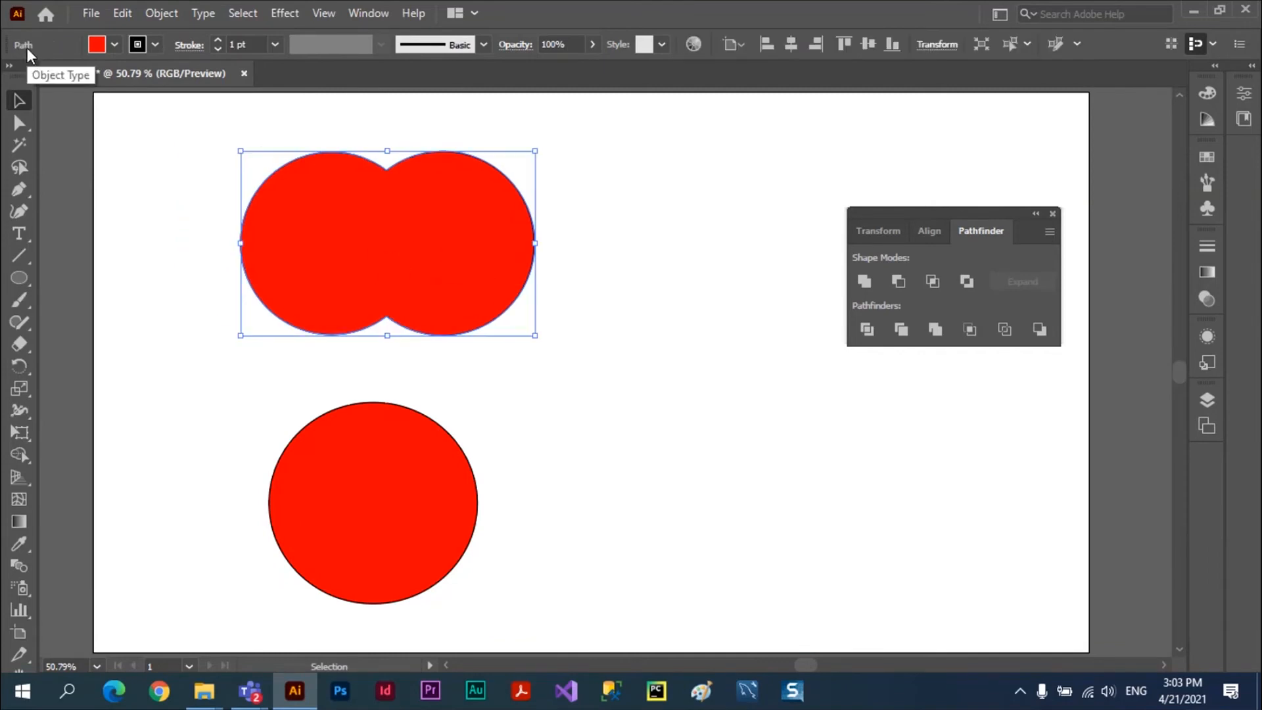
click(19, 124)
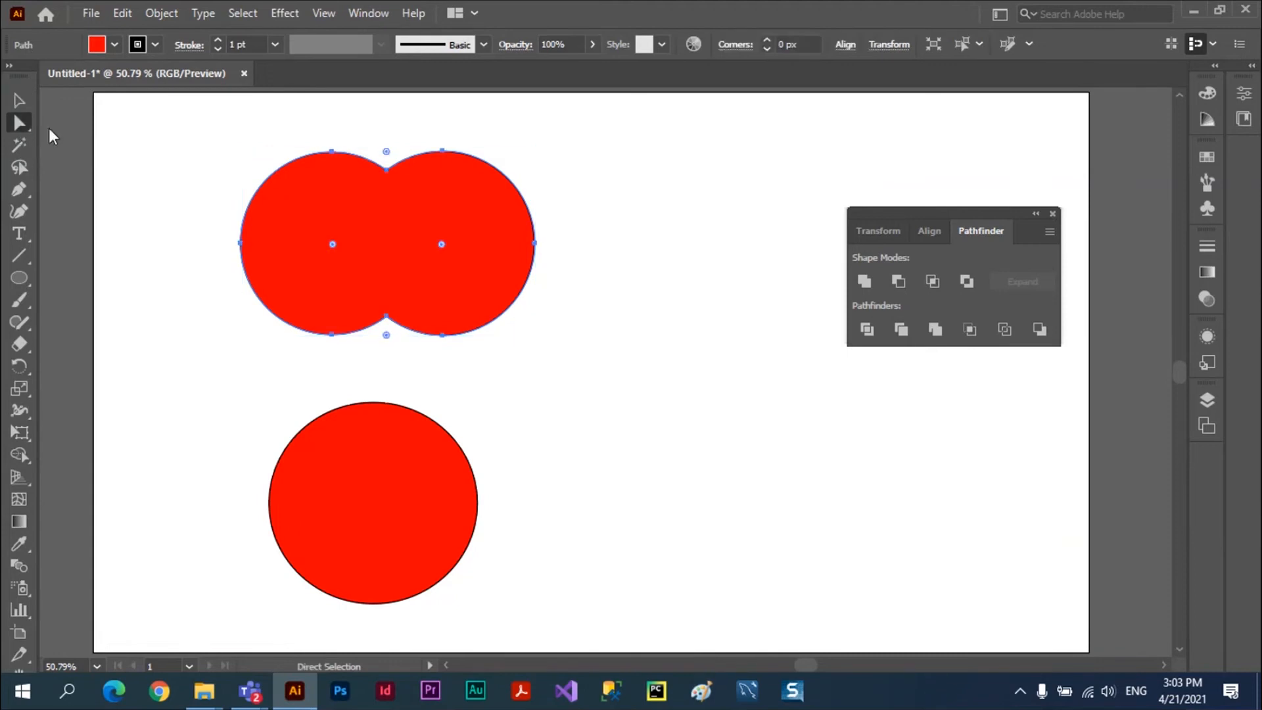
click(386, 169)
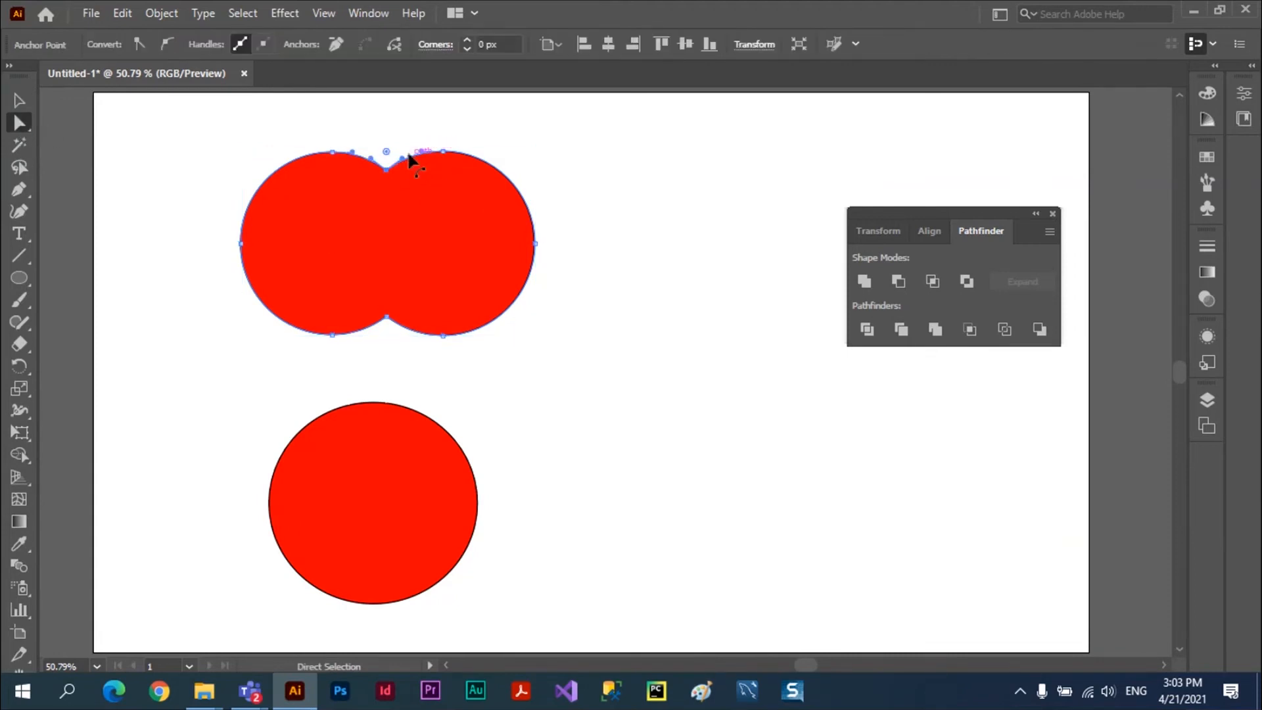
drag(402, 159, 445, 116)
key(ctrl+z)
Pull the united shape's lower notch anchor down into a point and try deleting the anchor to its left
click(387, 318)
drag(386, 318, 388, 393)
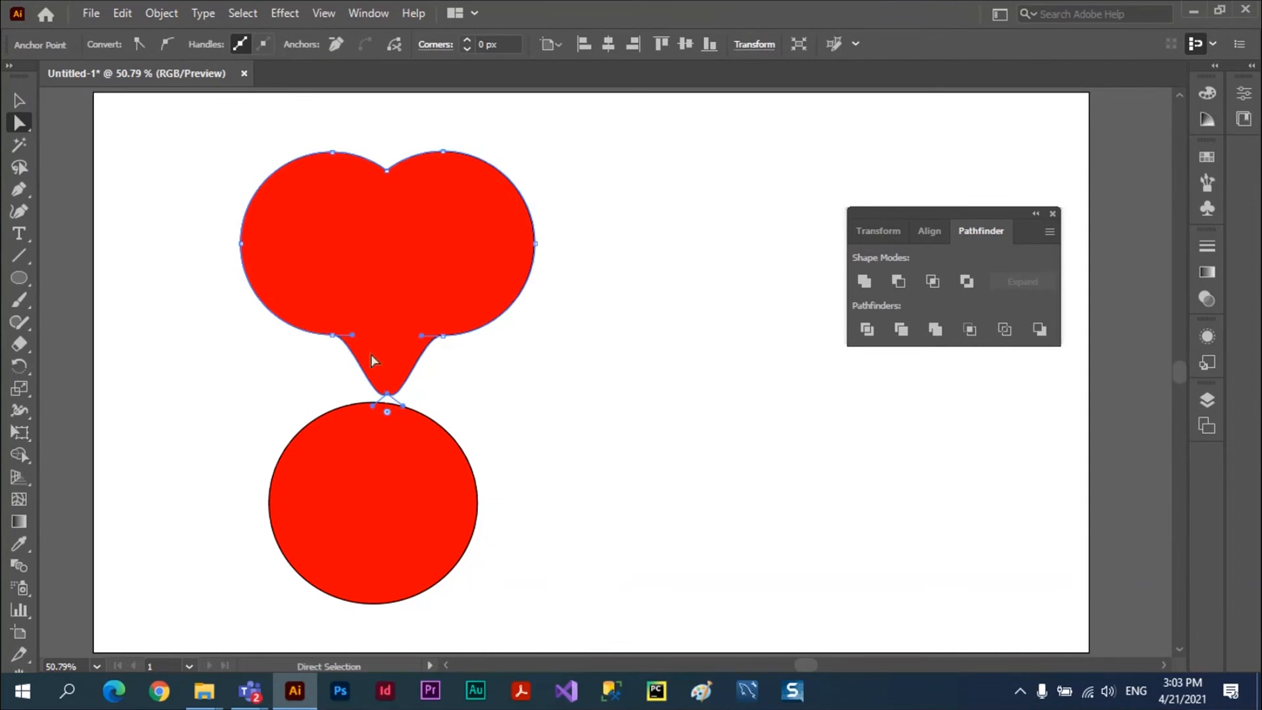
click(332, 335)
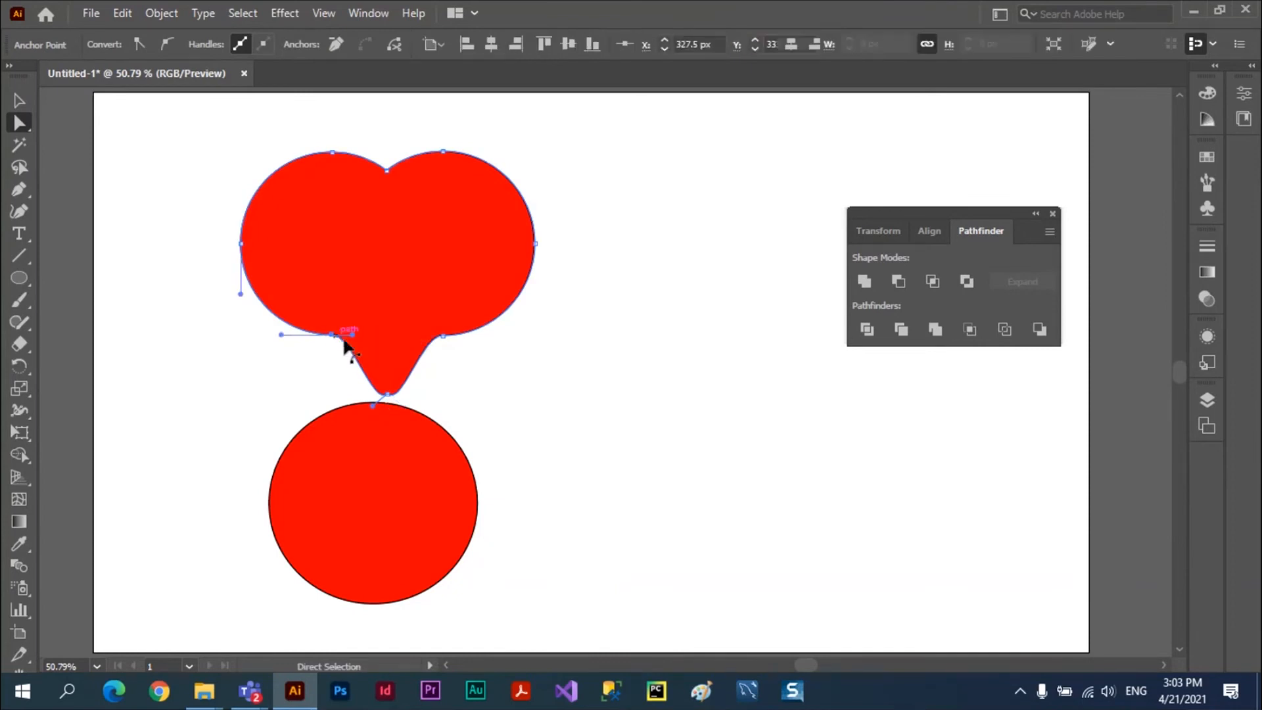
key(Delete)
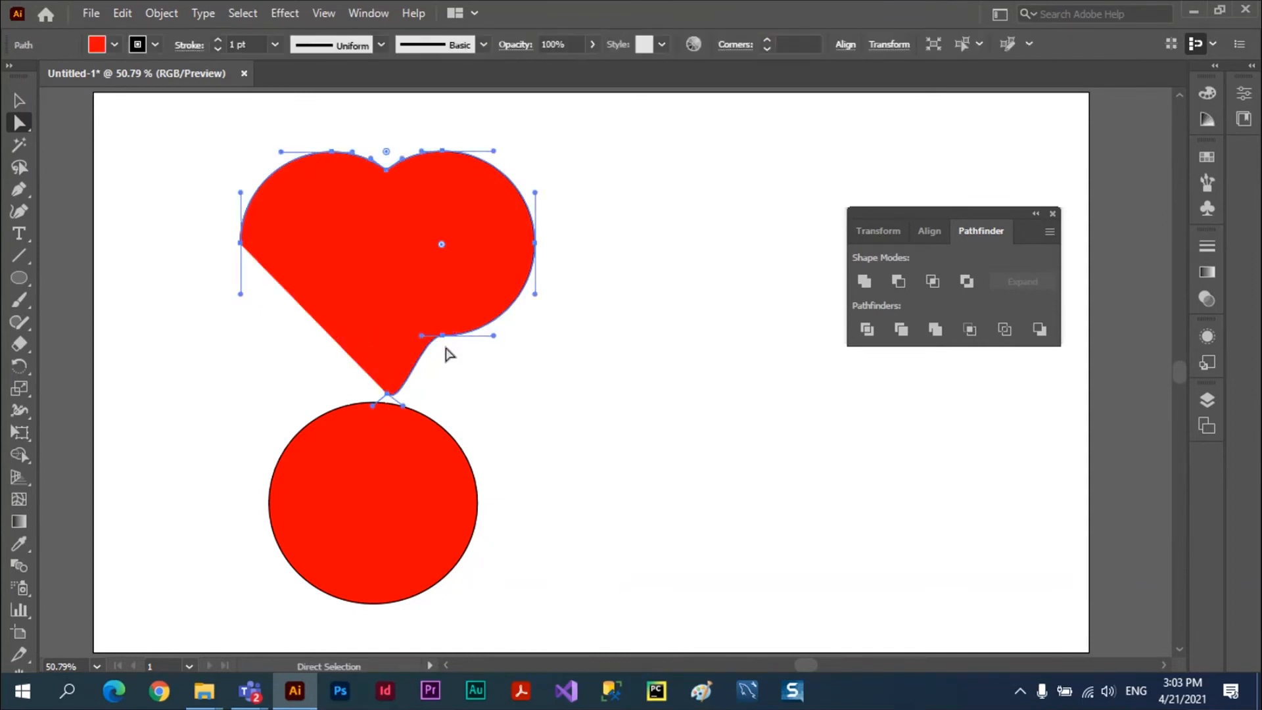
key(ctrl+z)
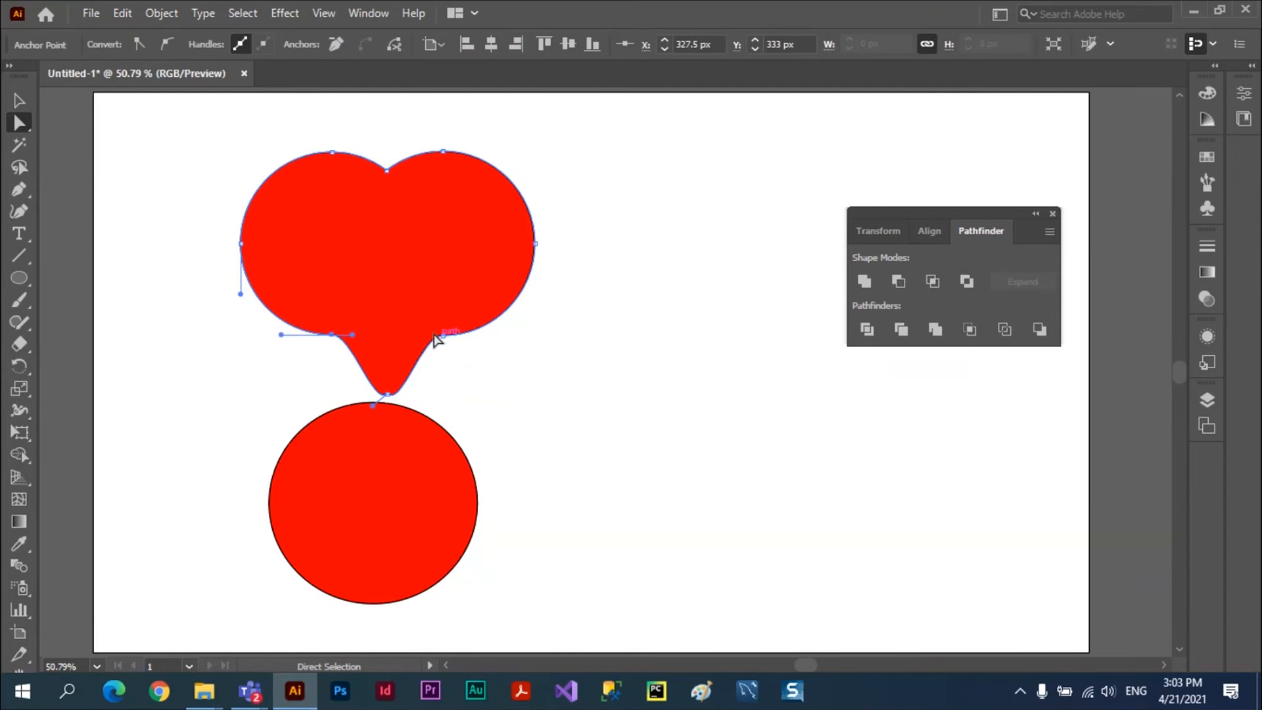
Delete the united shape, and undo all edits back to the three separate circles
click(452, 299)
key(Delete)
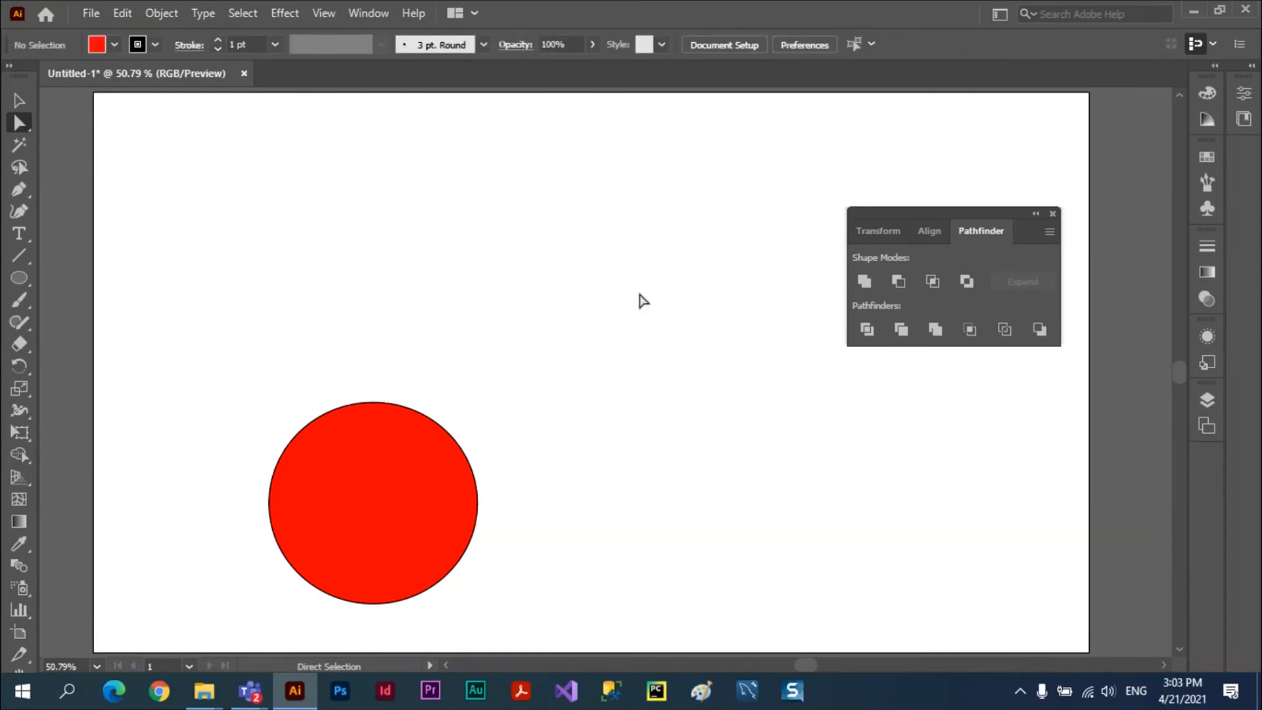
key(ctrl+z)
key(ctrl+z)
key(ctrl+z)
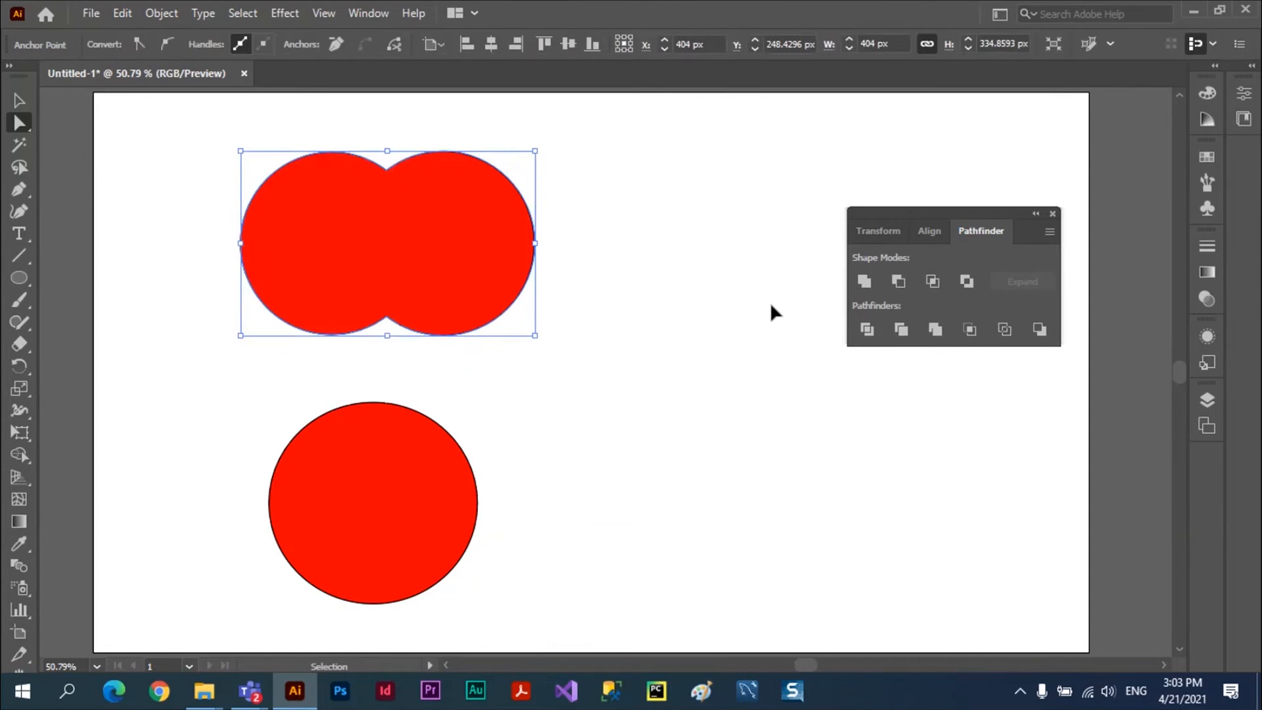
key(ctrl+z)
key(ctrl+z)
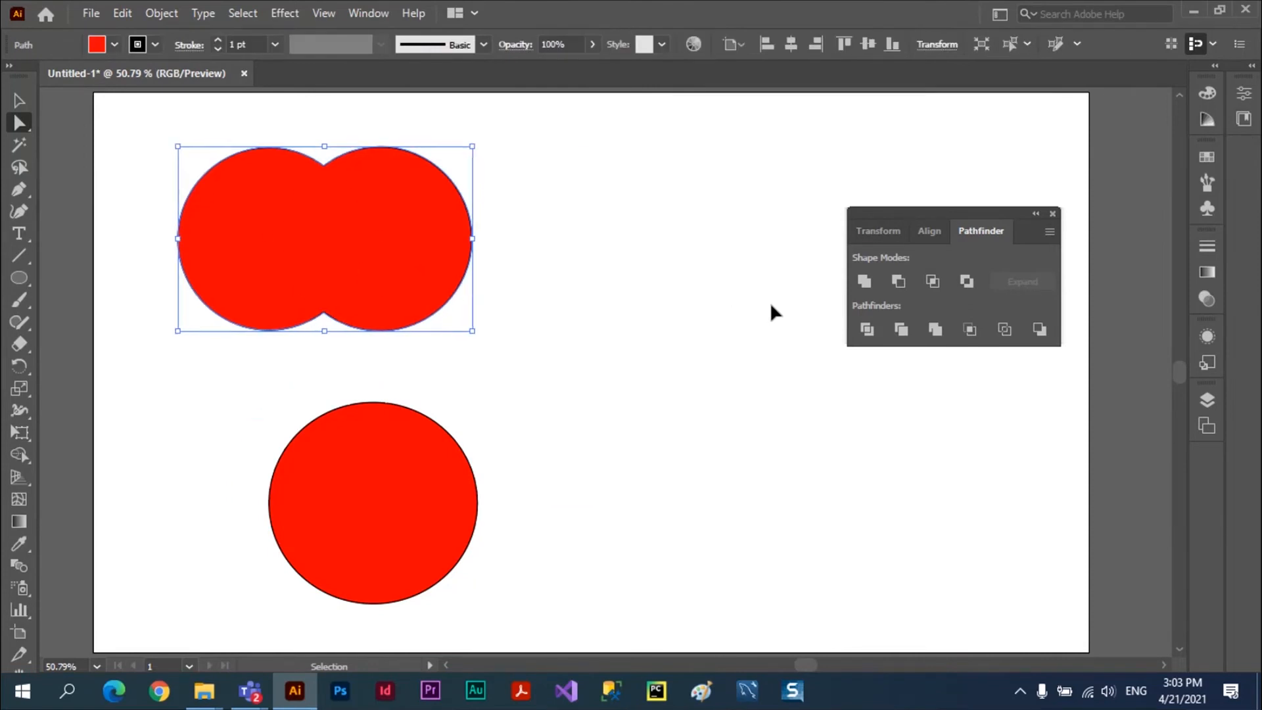
key(ctrl+z)
key(ctrl+z)
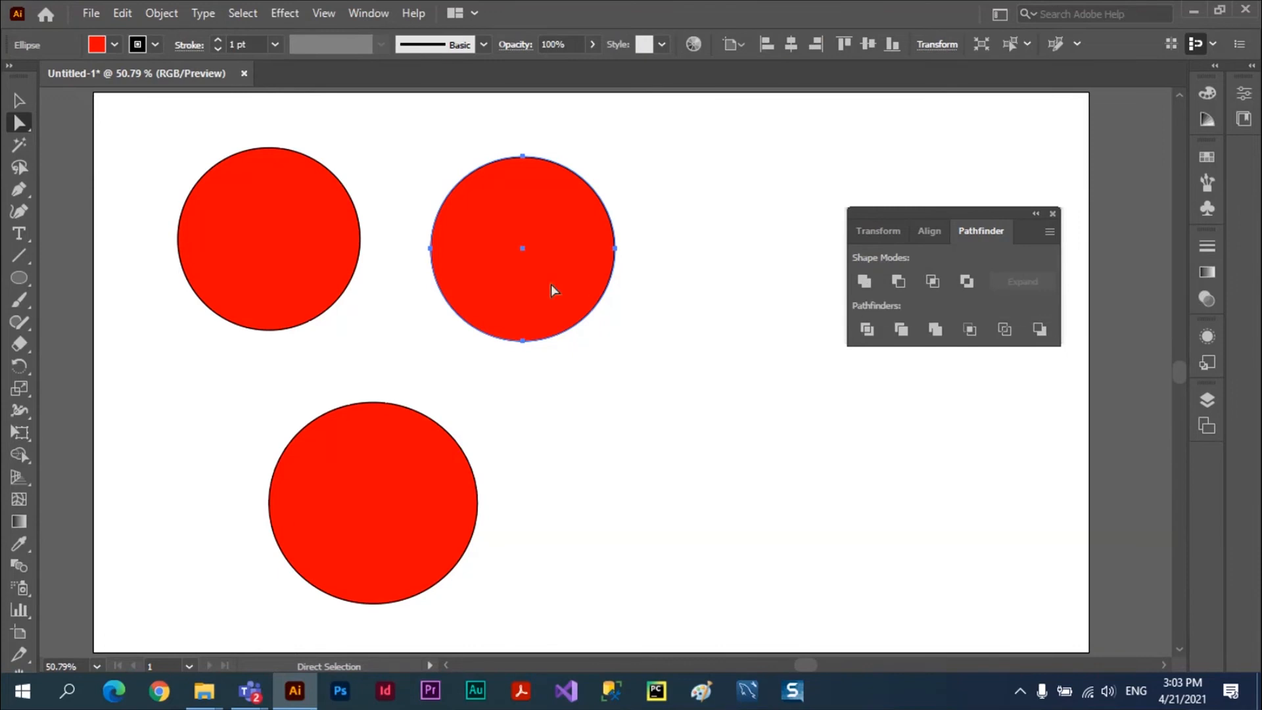
Overlap the upper-right and lower circles with the upper-left one, and unite all three into a single shape
drag(551, 284, 413, 269)
drag(374, 526, 326, 398)
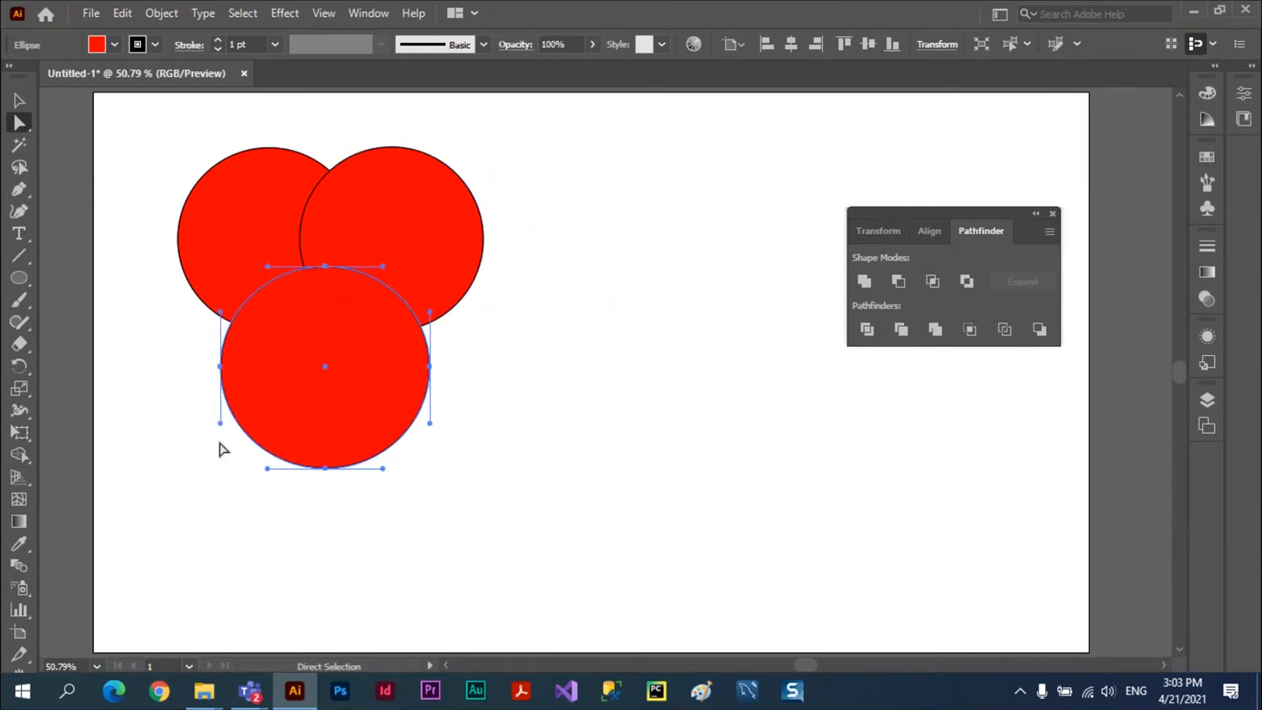
drag(144, 136, 504, 510)
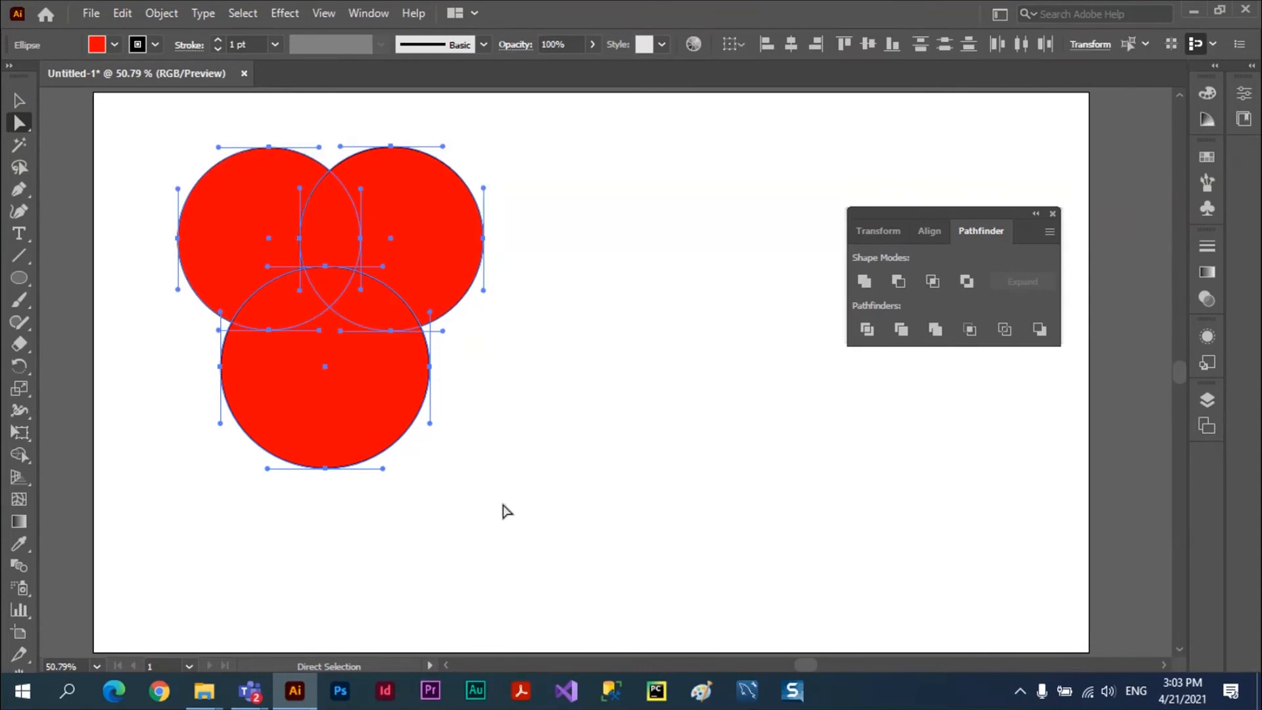
click(862, 281)
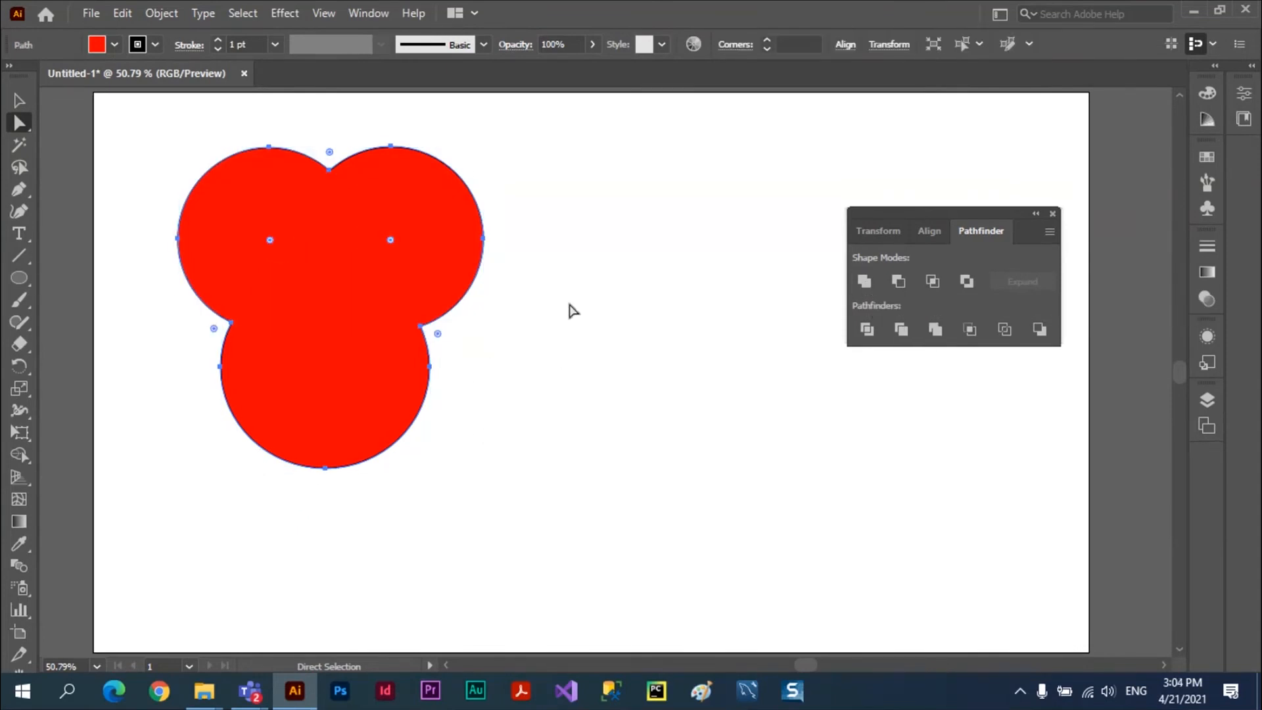
Move the united shape down and right, and pull its right notch anchor and far-left anchor outward and down
click(501, 355)
drag(369, 297, 417, 344)
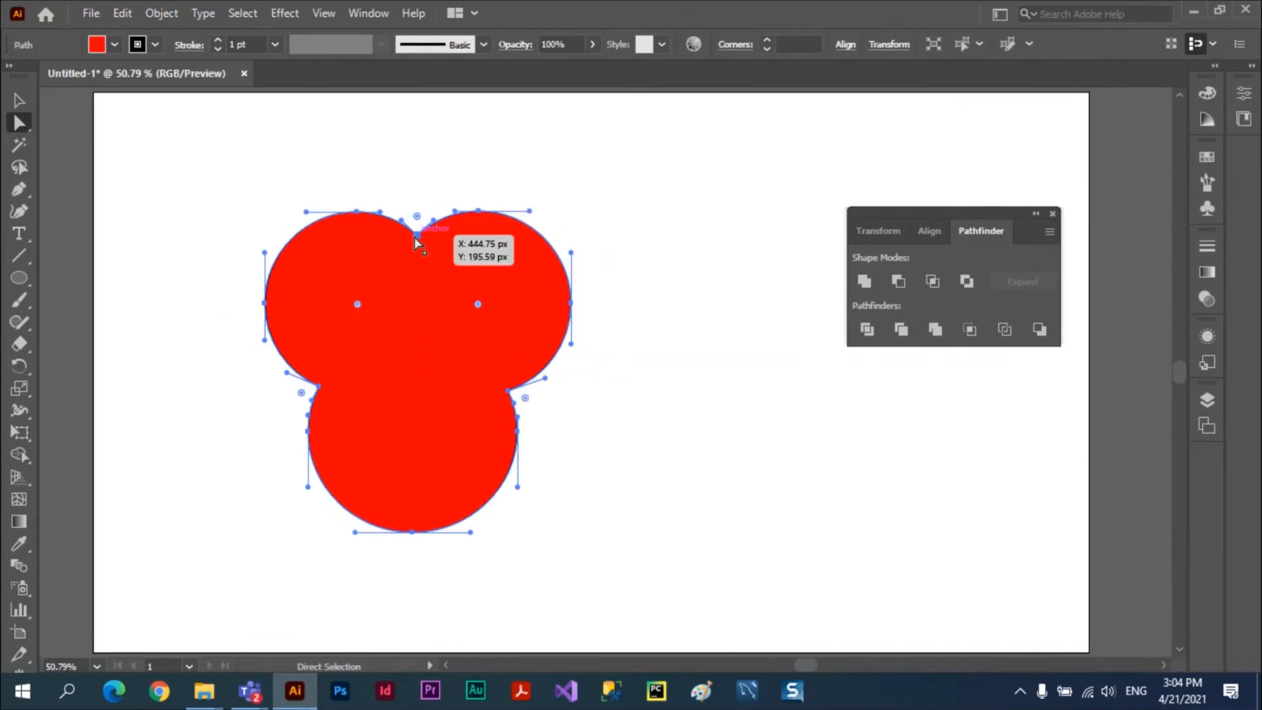
key(ctrl+z)
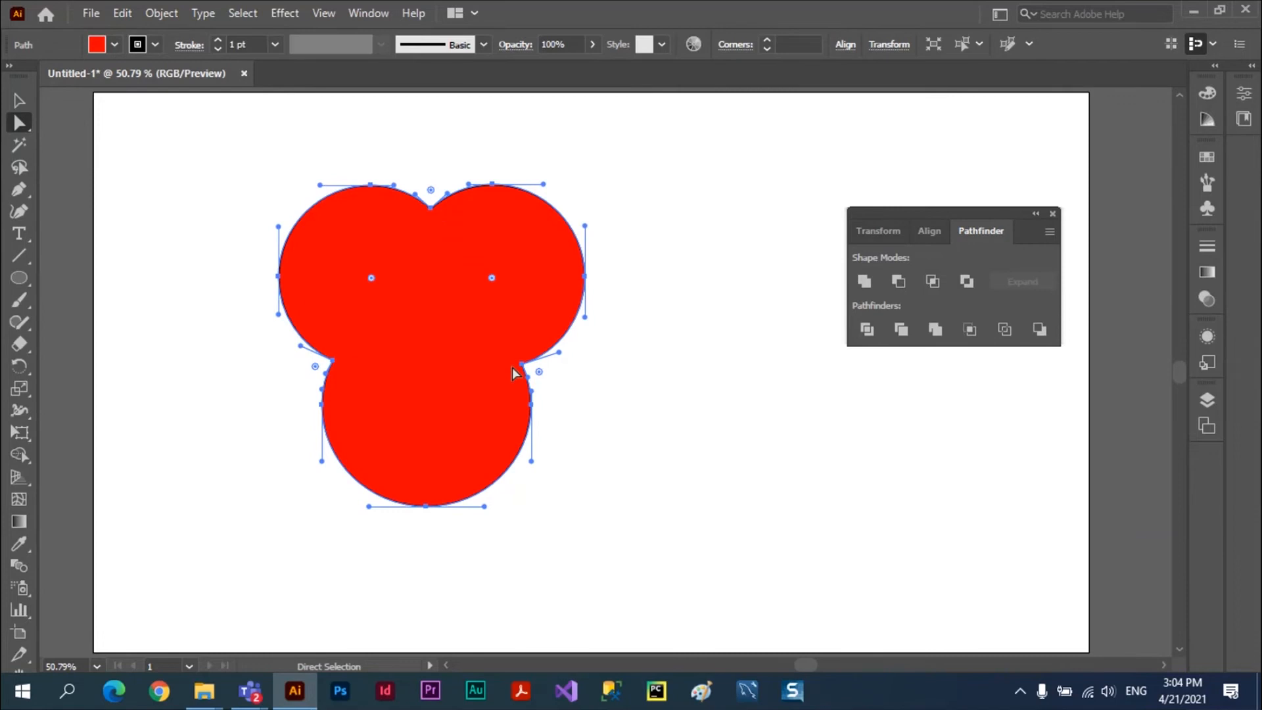
drag(514, 373, 640, 447)
click(644, 422)
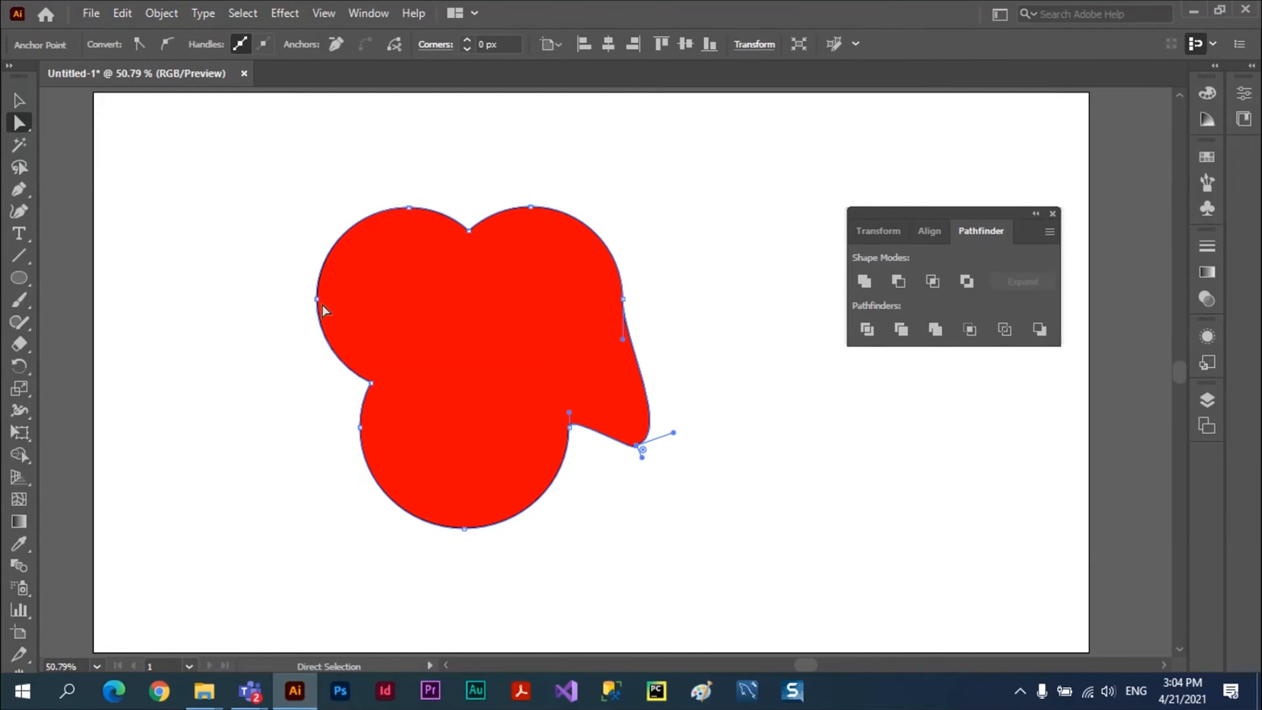
drag(317, 299, 276, 428)
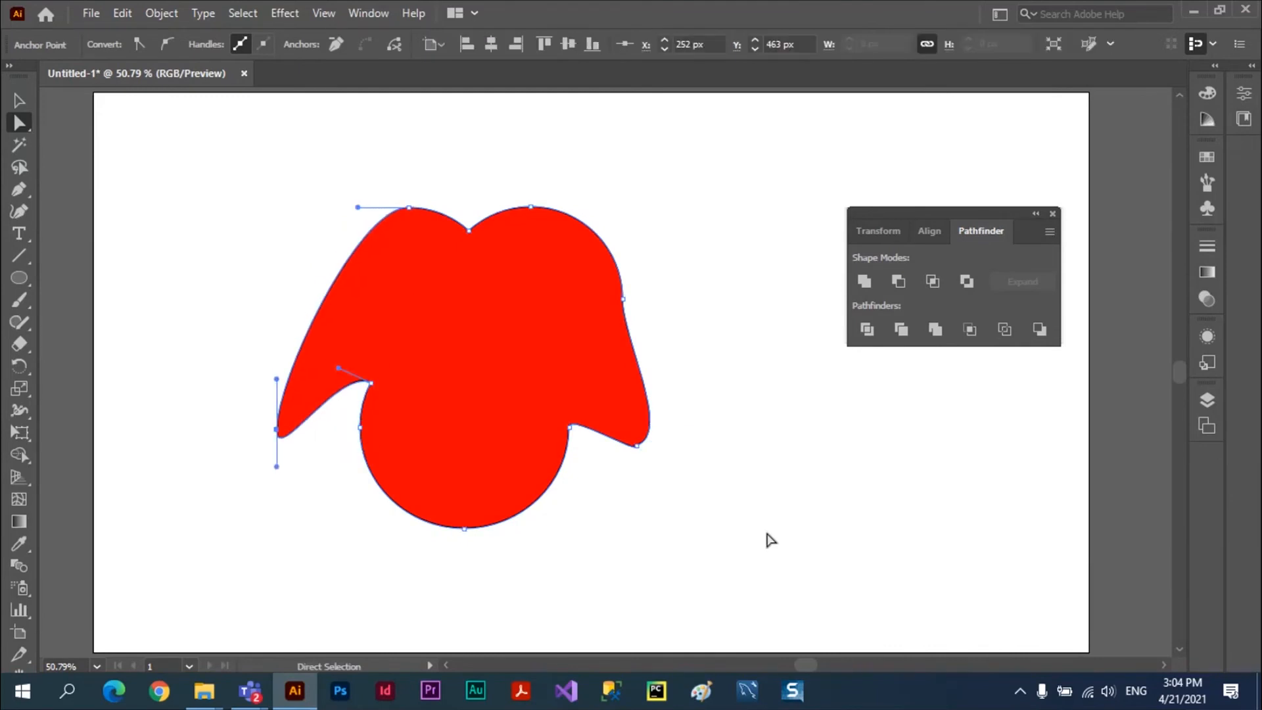
Undo the reshaping, the union and the lower circle's move, leaving the two upper circles overlapping and nothing selected
key(ctrl+z)
key(ctrl+z)
key(ctrl+z)
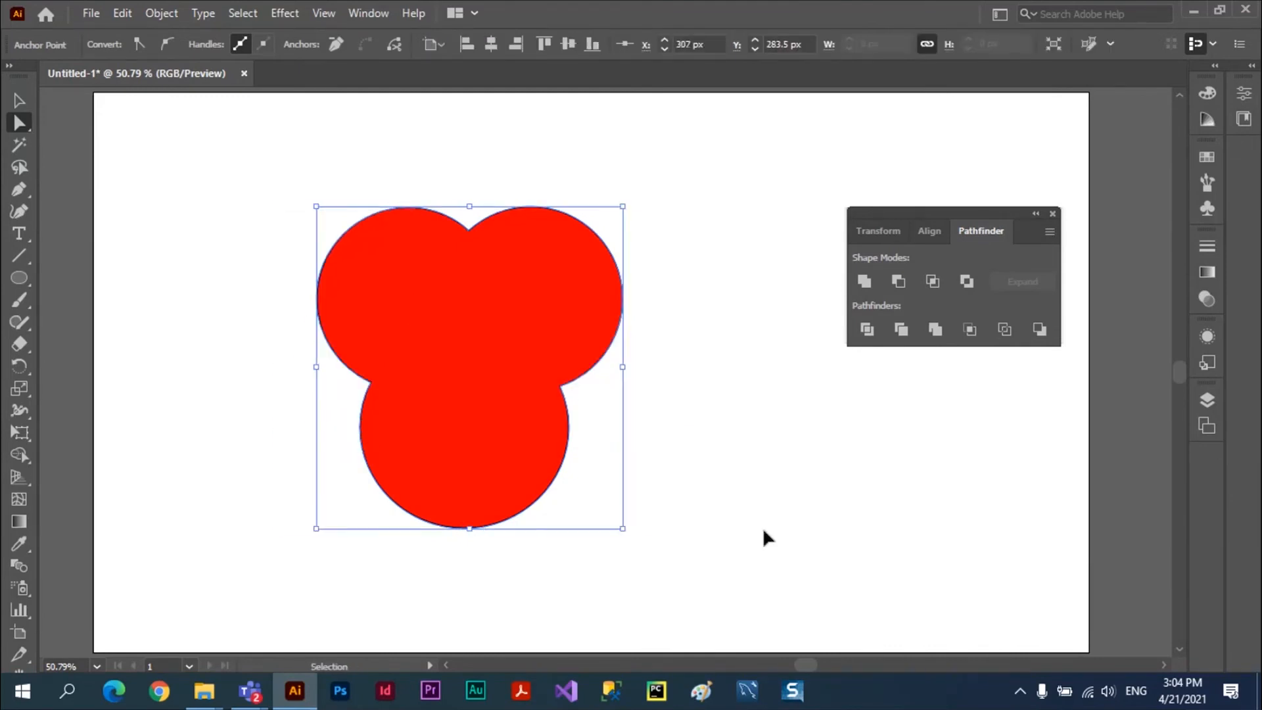
key(ctrl+z)
key(ctrl+z)
key(ctrl+z)
key(ctrl+z)
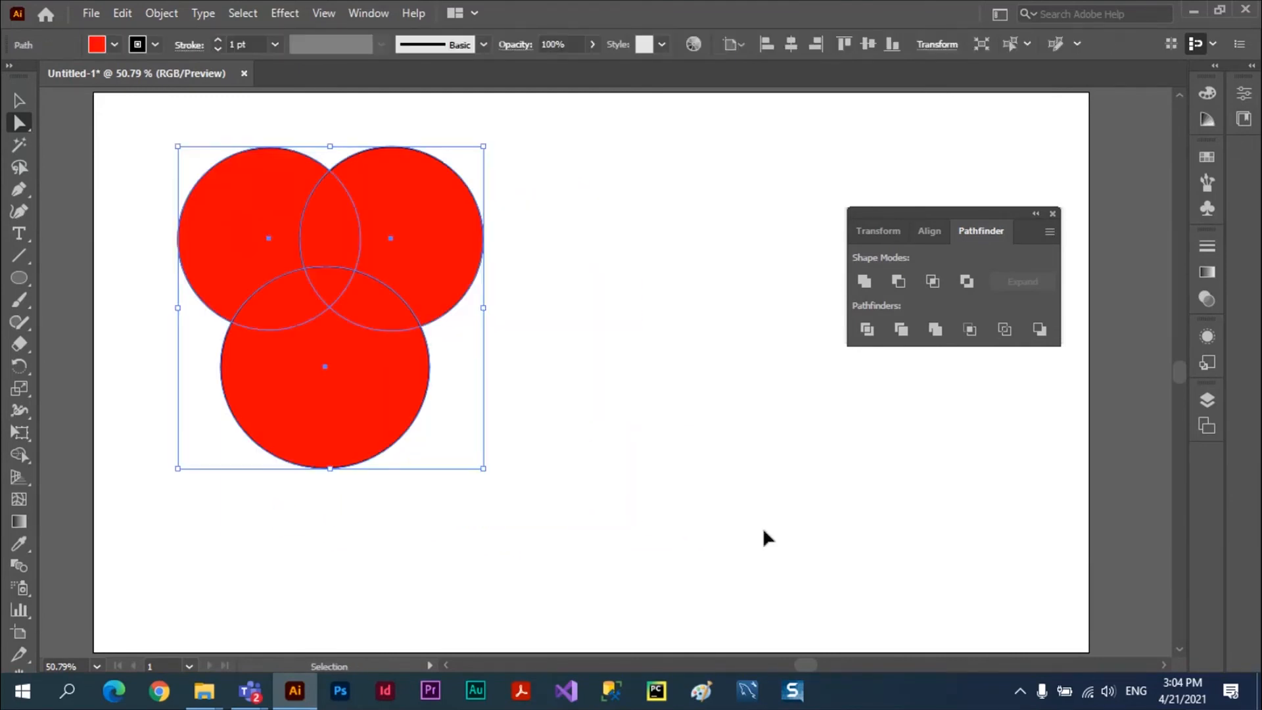
click(605, 381)
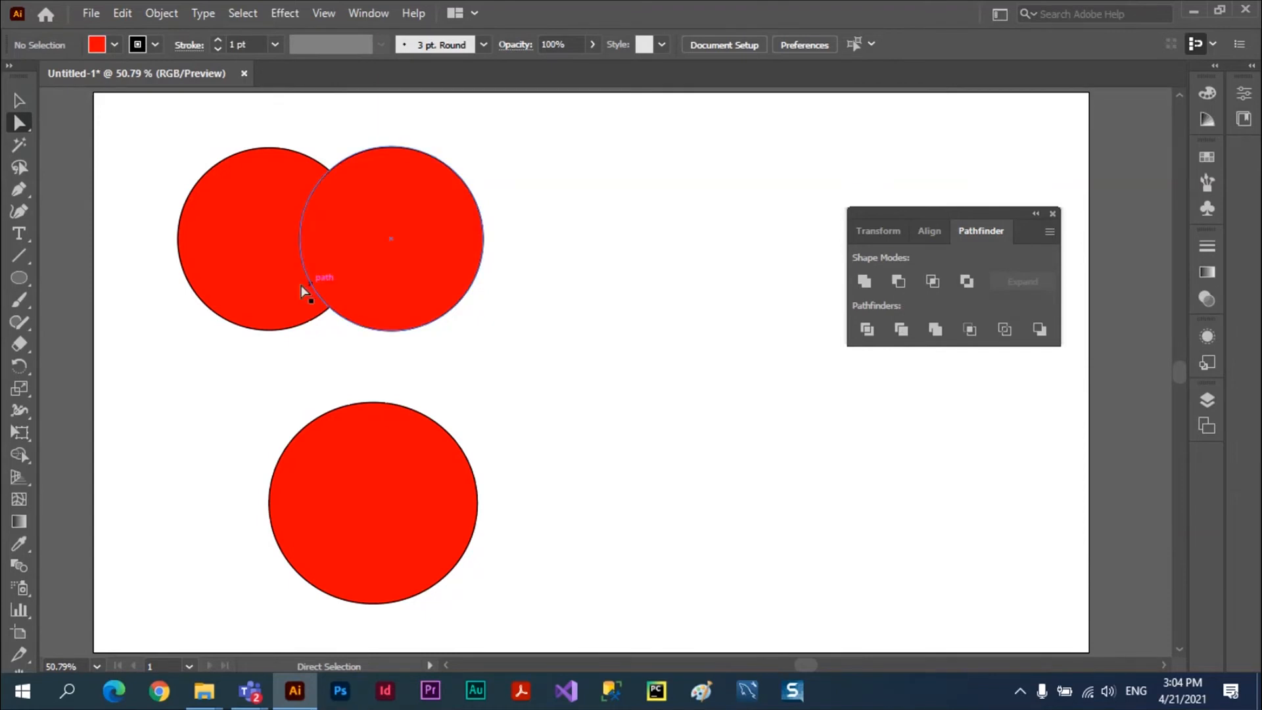
Shift both upper circles slightly down and right, and subtract the right circle from the left one with Minus Front
drag(266, 250, 318, 281)
drag(445, 238, 499, 271)
click(19, 100)
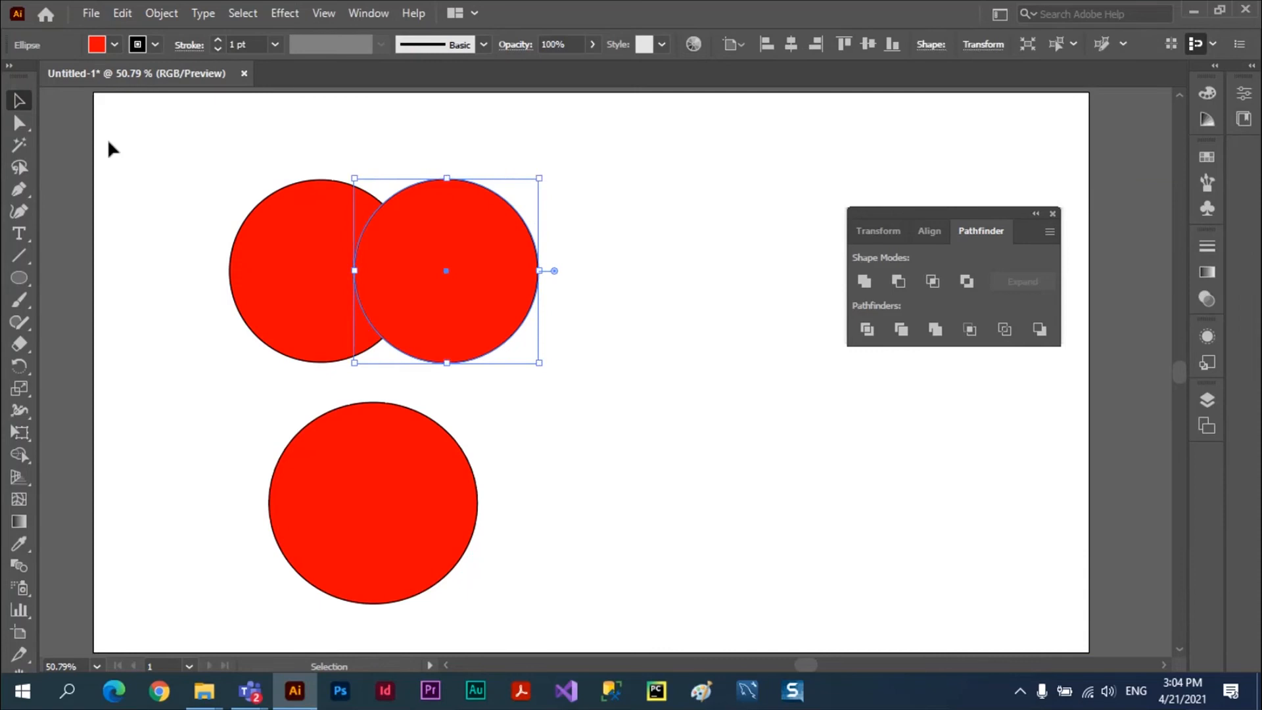
click(599, 194)
drag(279, 309, 560, 378)
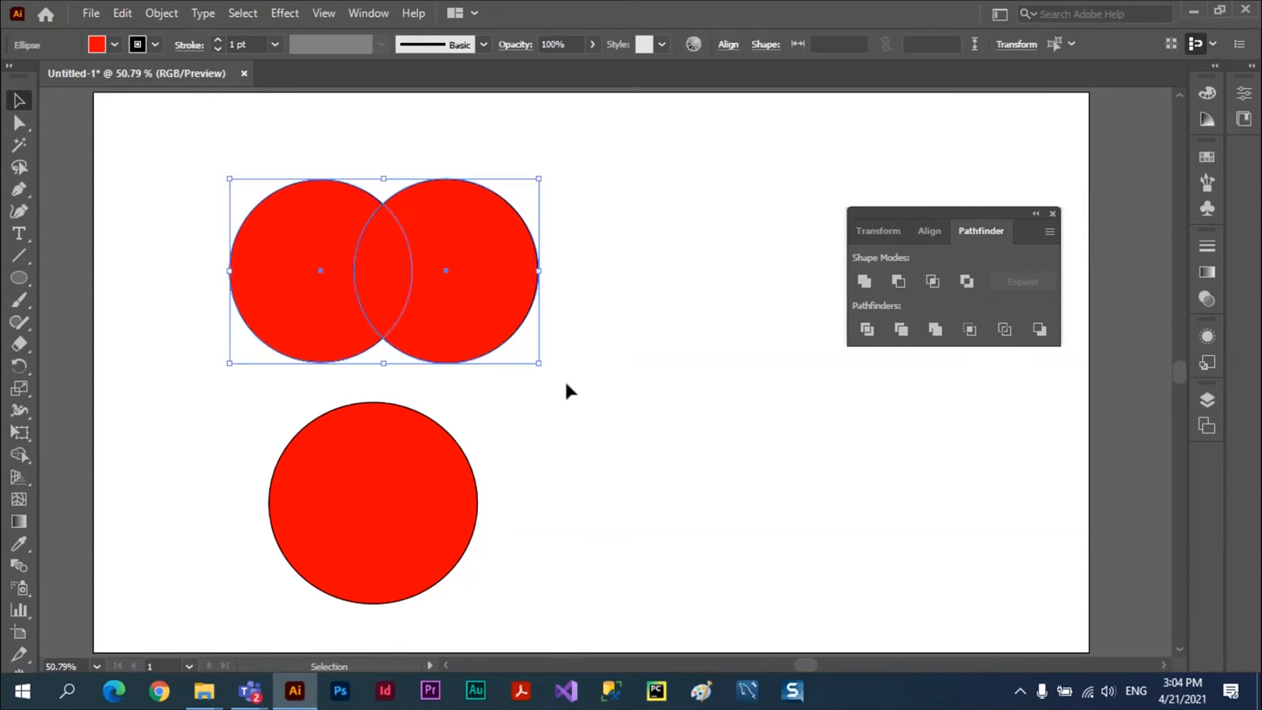
click(898, 280)
Move the crescent around the artboard, and undo back to the two overlapping circles
click(543, 267)
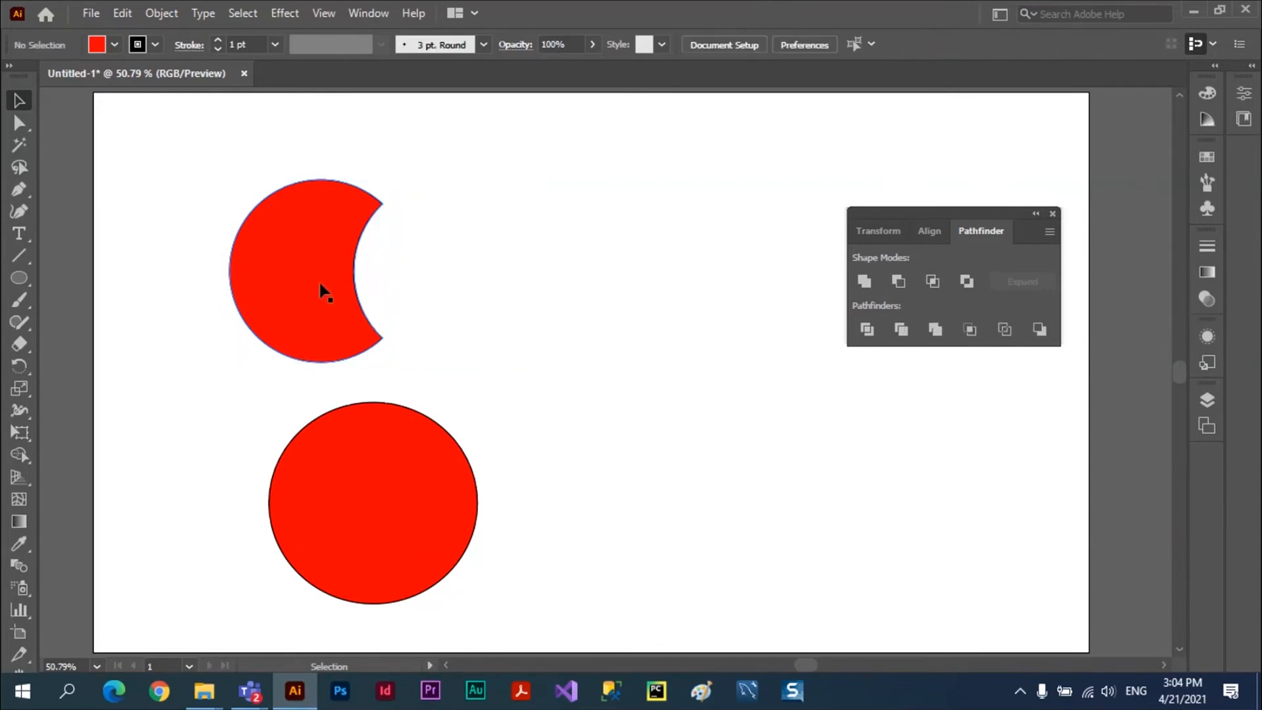
drag(336, 281, 313, 242)
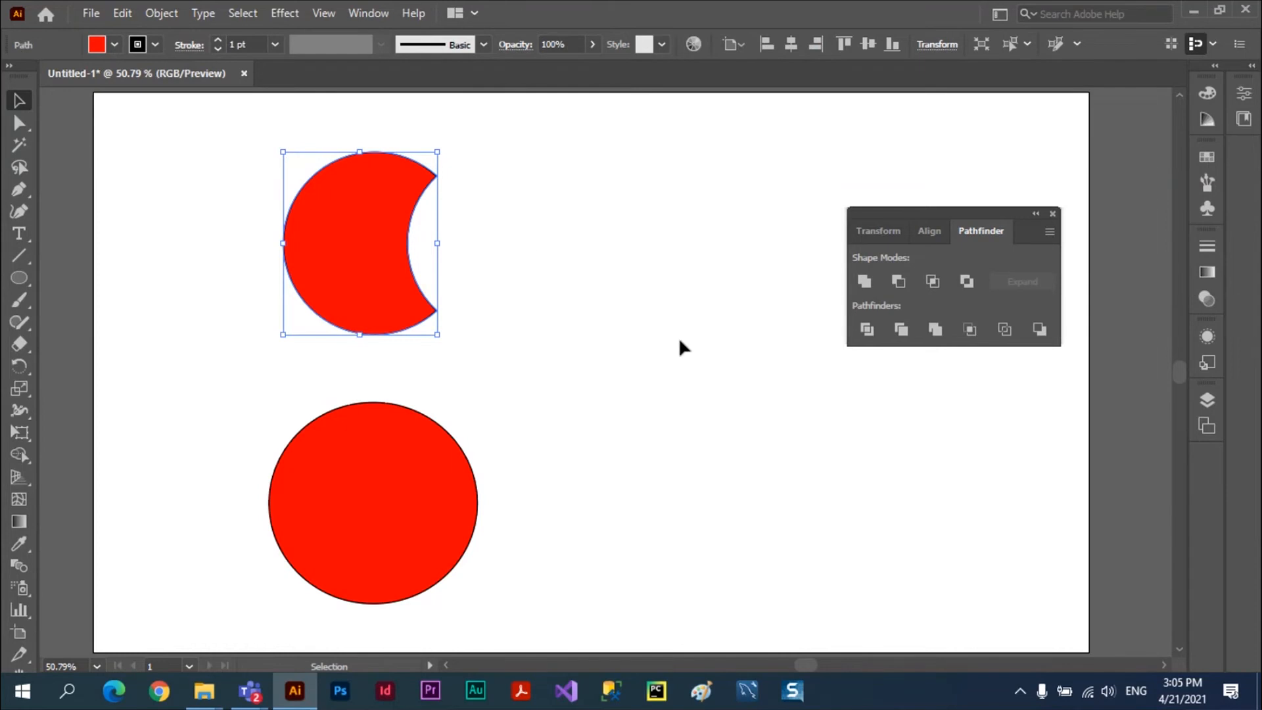
key(a)
key(ctrl+z)
key(ctrl+z)
key(ctrl+z)
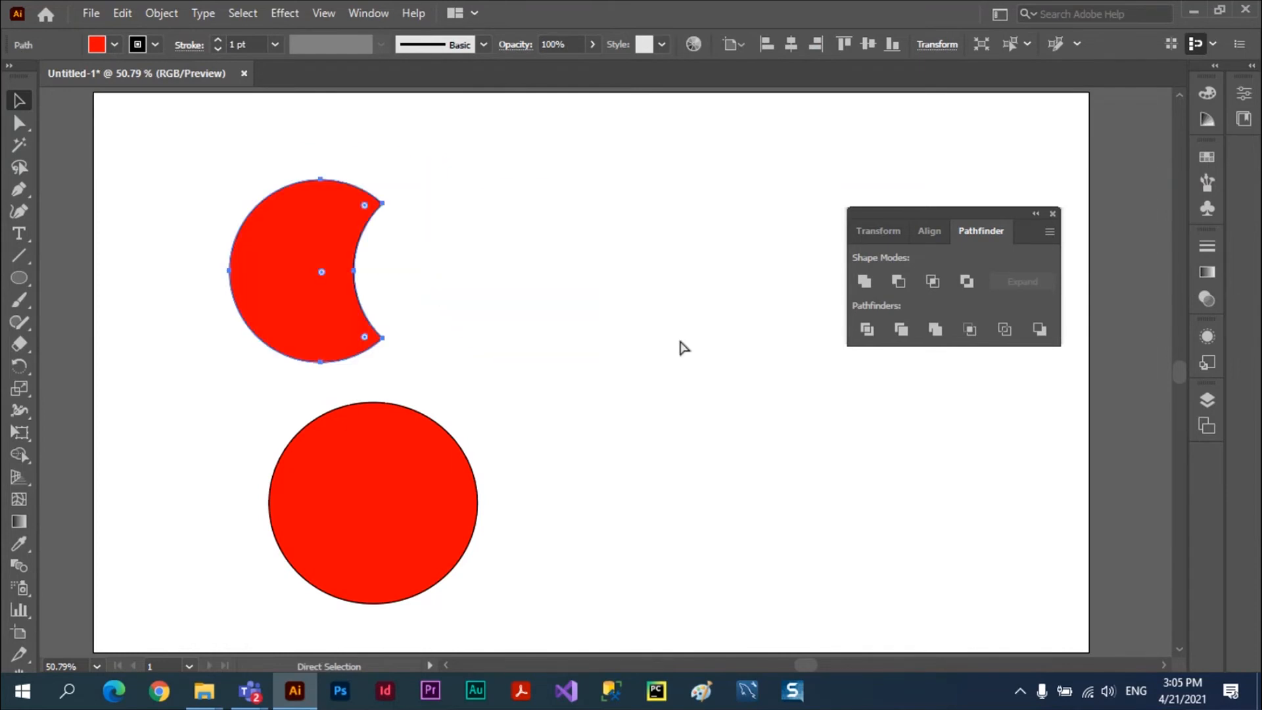
Overlap the lower circle with the two upper ones, and apply Minus Front to all three circles
key(v)
click(677, 348)
drag(482, 325, 458, 294)
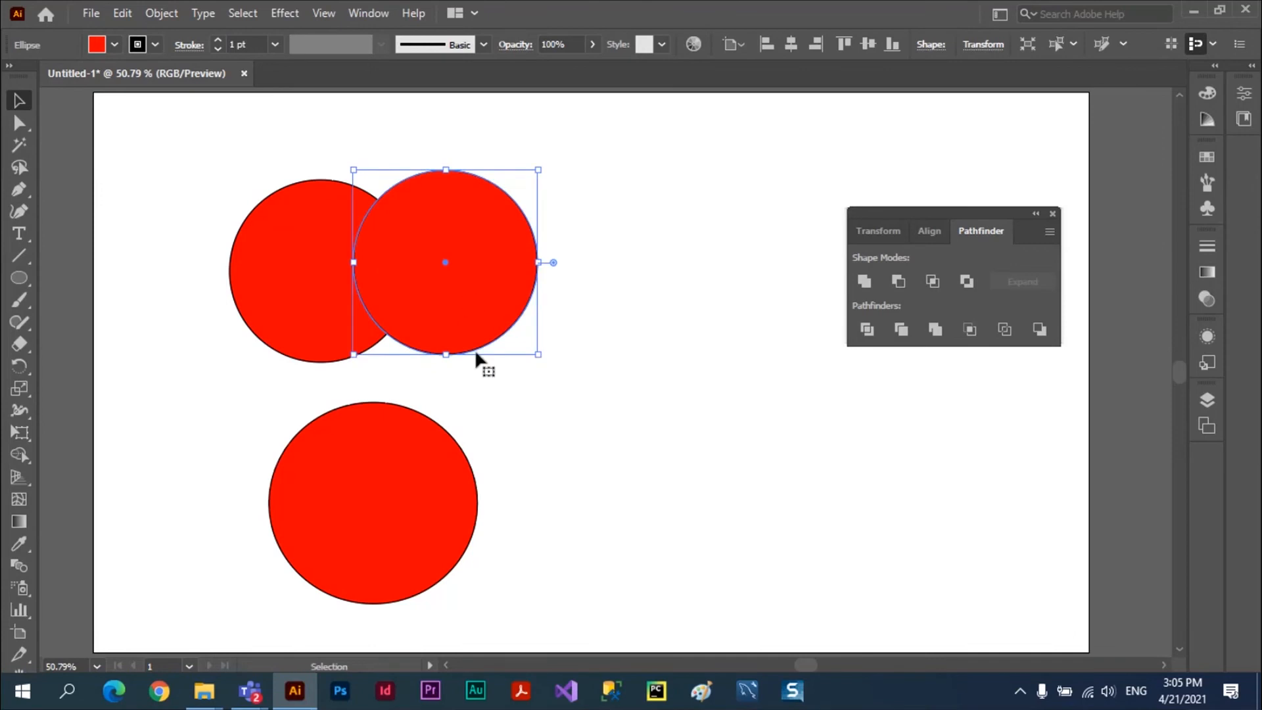
drag(395, 536, 413, 430)
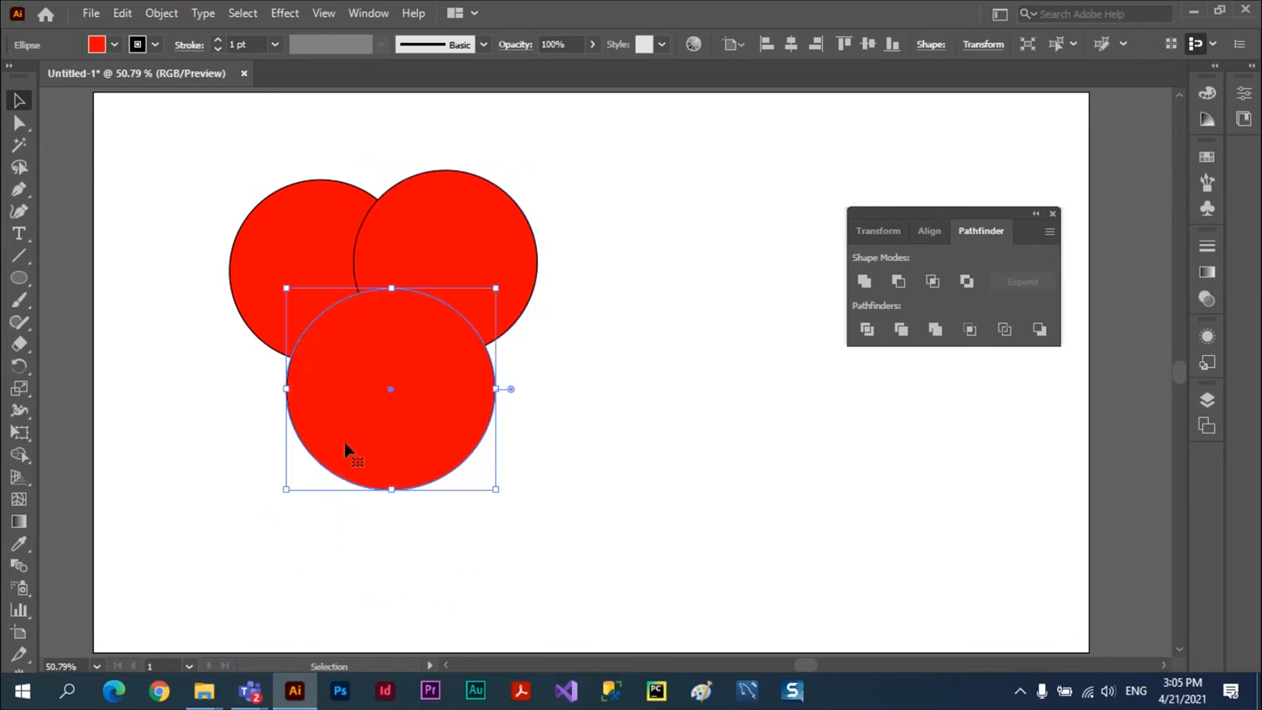
drag(188, 143, 599, 557)
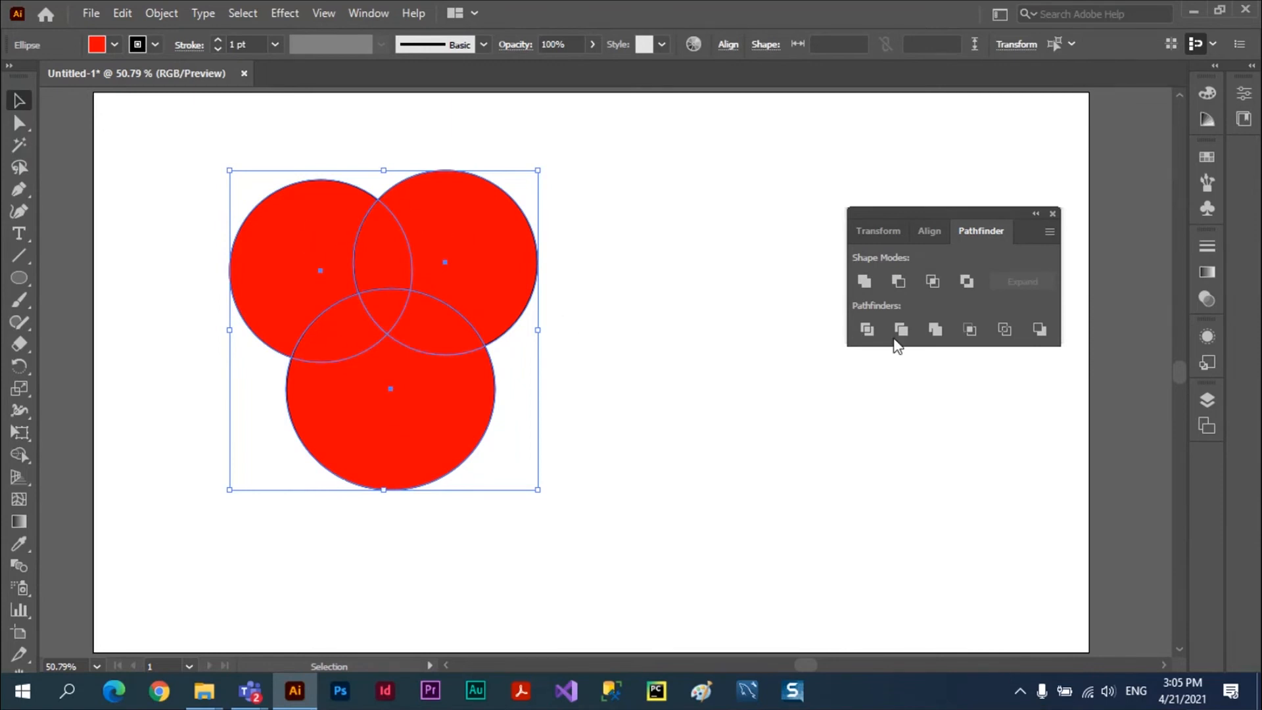
click(897, 280)
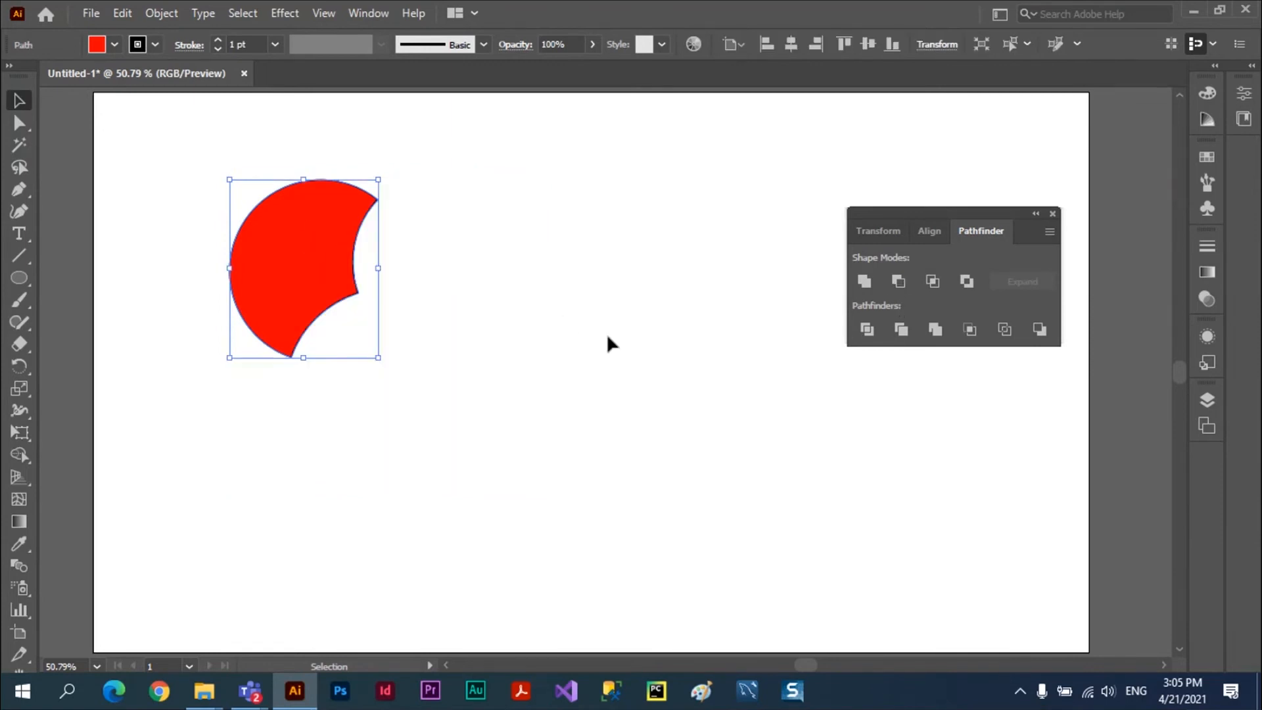
click(578, 373)
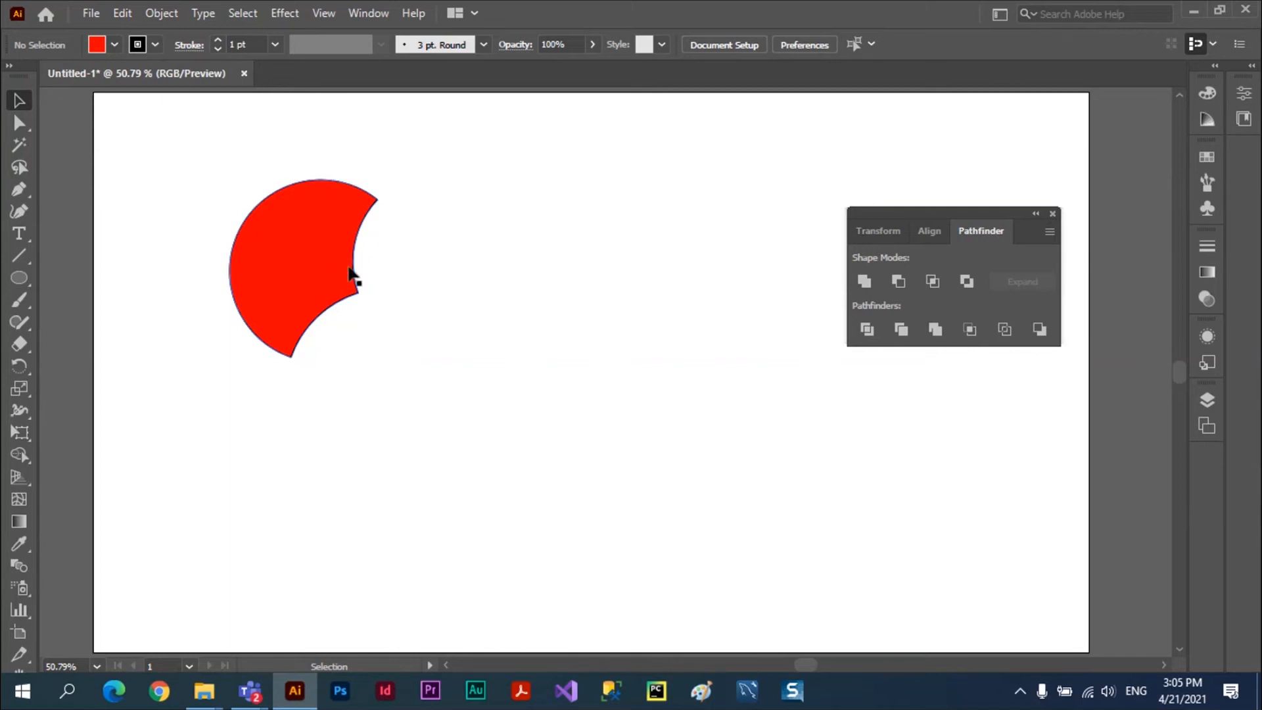
Undo the three-circle subtraction, and move the lower circle down clear of the upper two
key(ctrl+z)
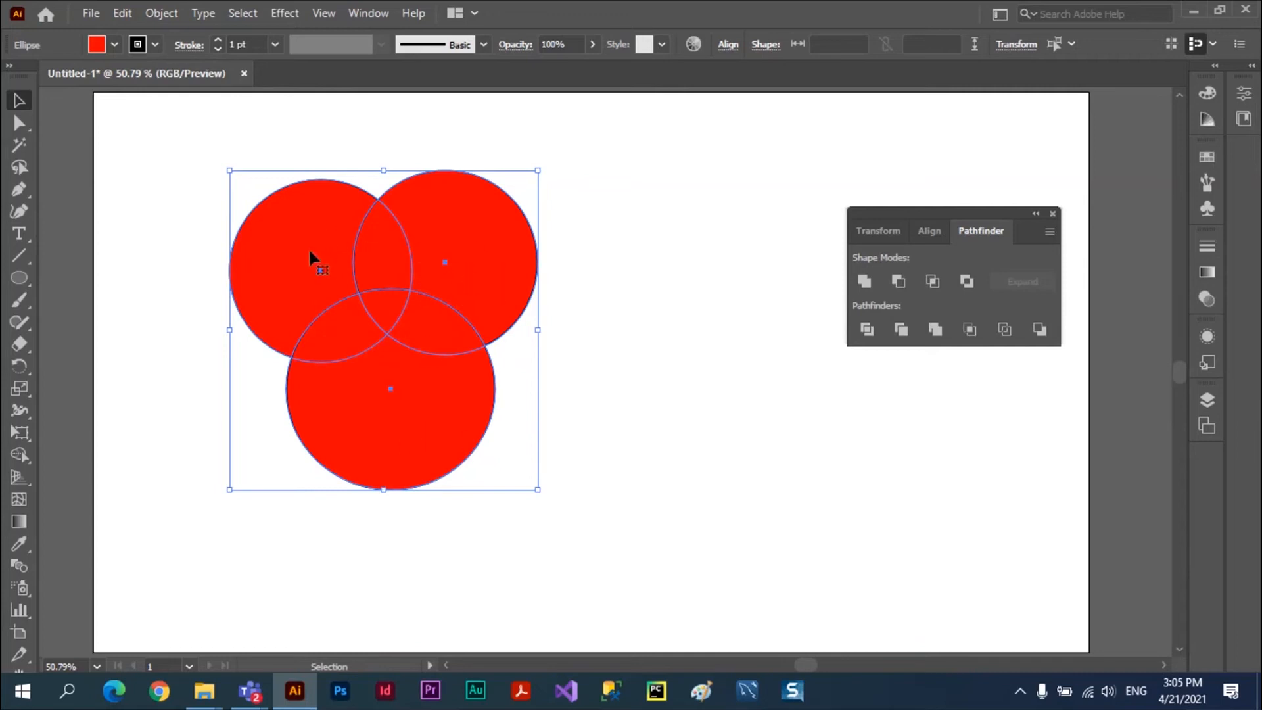
click(594, 313)
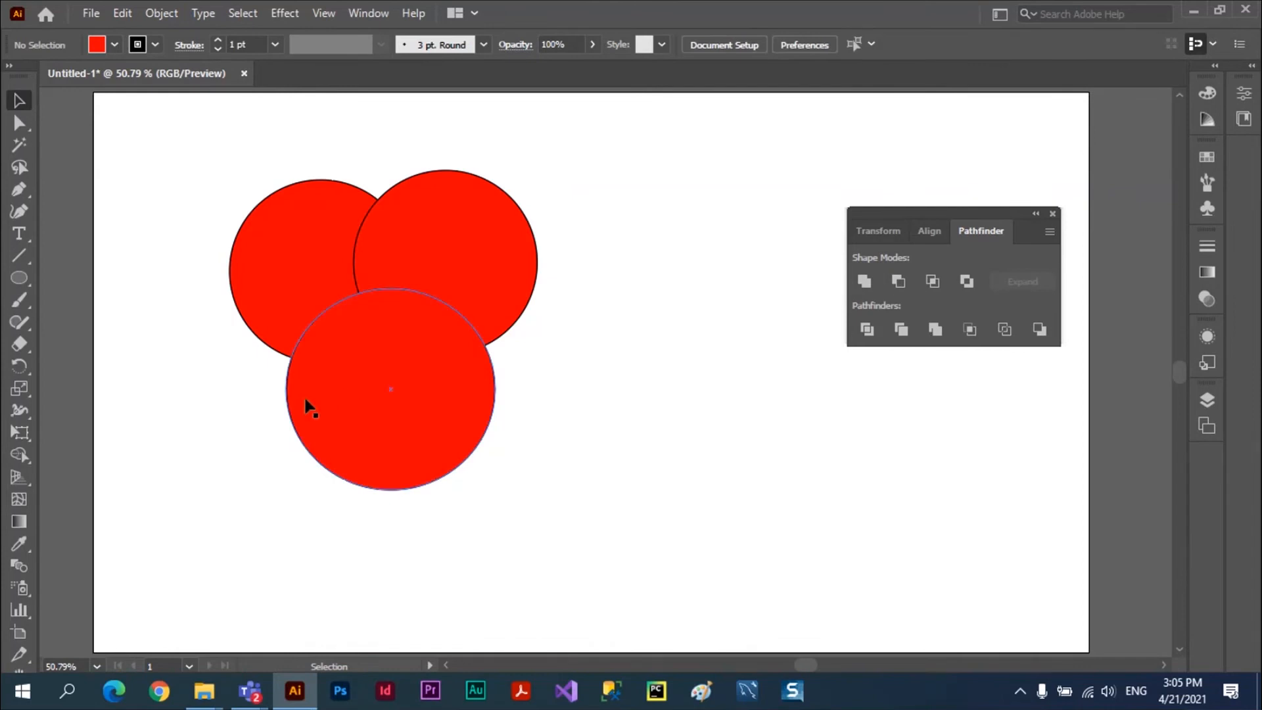
drag(349, 414, 359, 603)
Increase the overlap between the two upper circles, and reduce them to their shared area with Intersect
drag(440, 273, 438, 291)
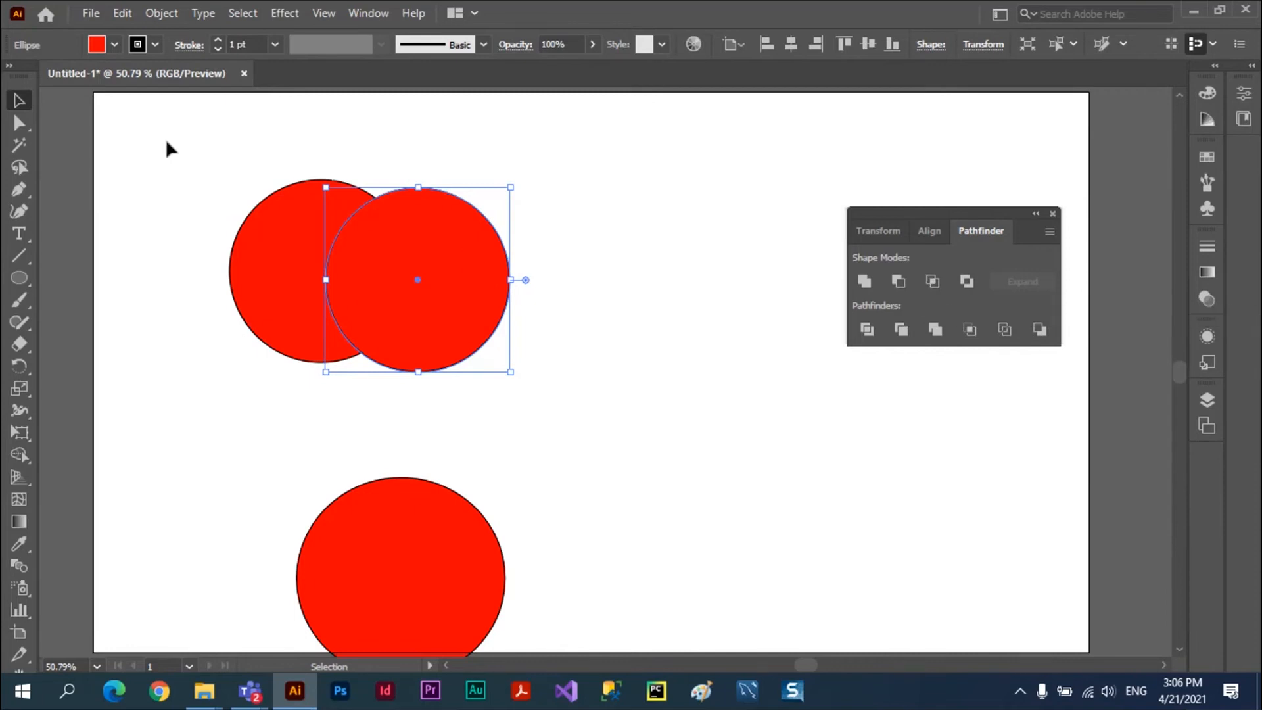
drag(168, 150, 611, 408)
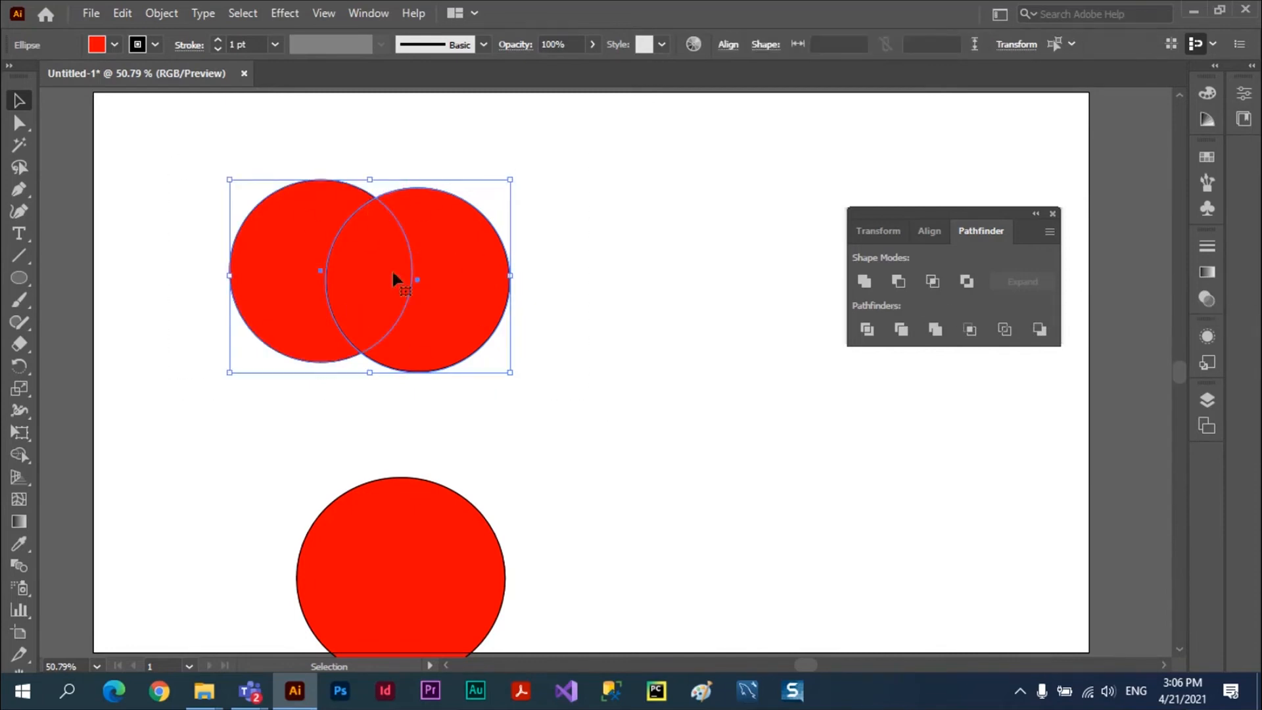
click(932, 280)
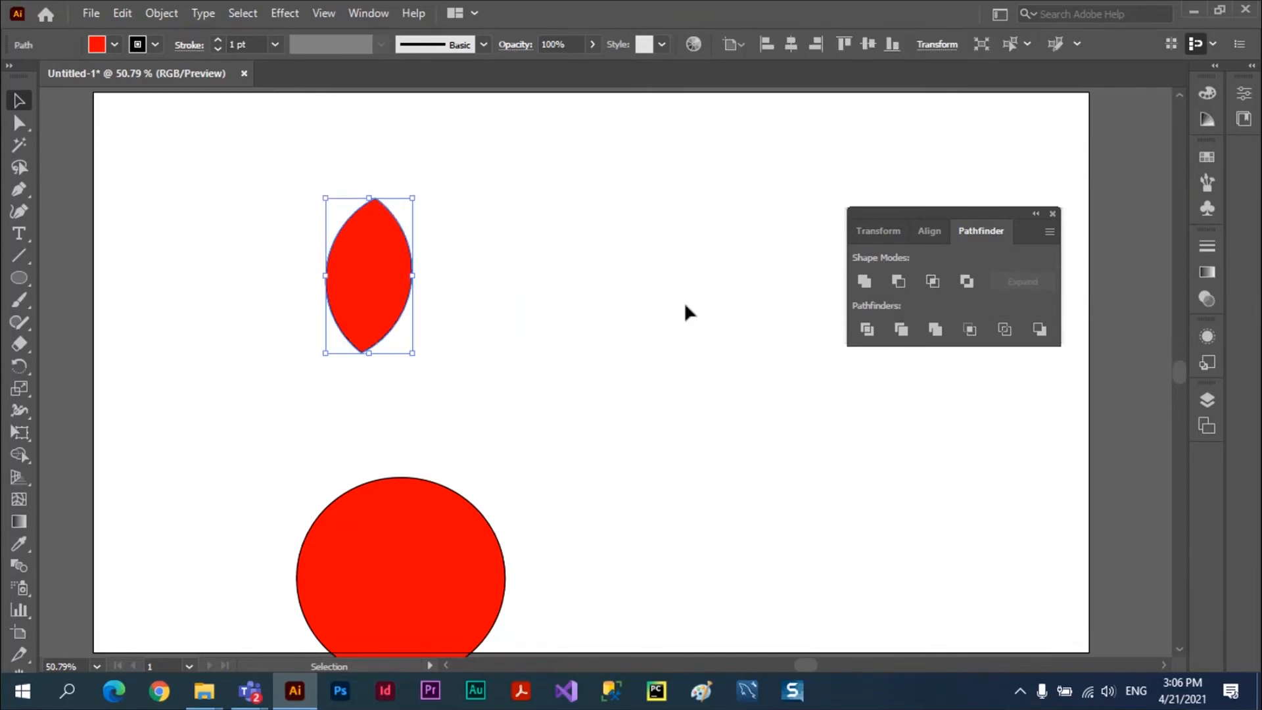
click(672, 301)
Move the leaf-shaped intersection to the right, and undo back to the two overlapping circles
drag(400, 290, 498, 257)
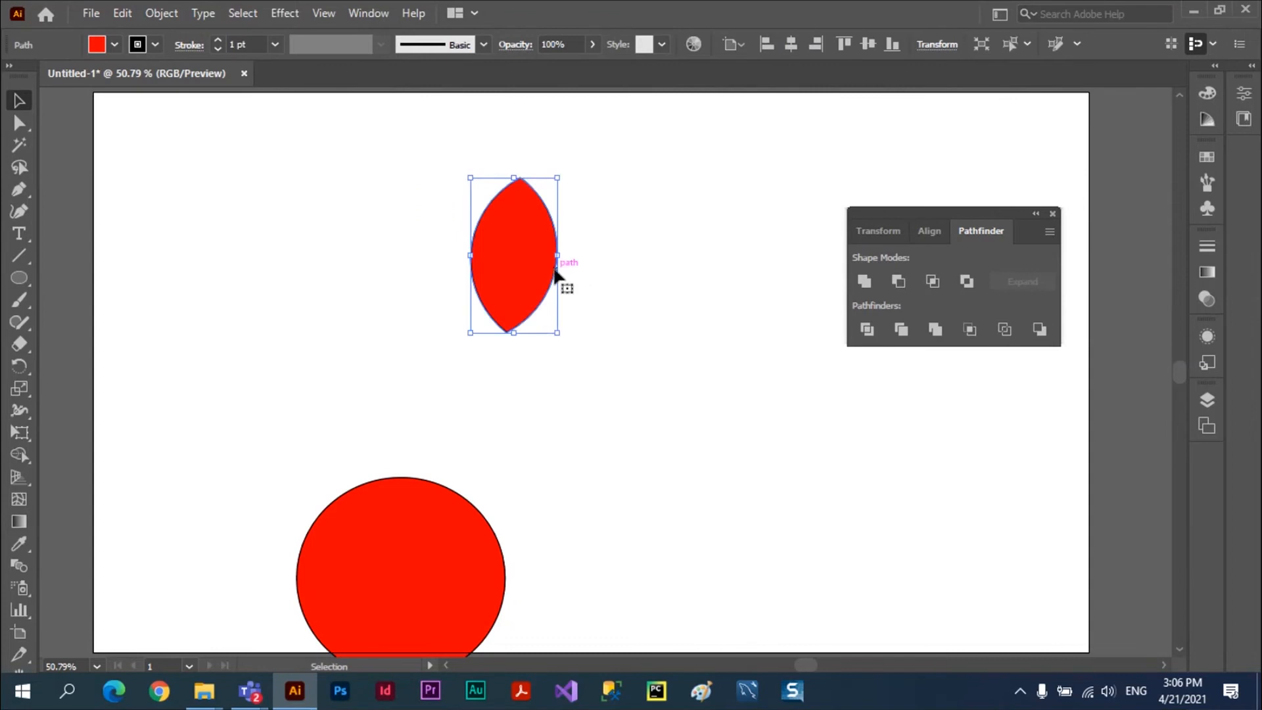
click(648, 256)
key(a)
key(ctrl+z)
key(ctrl+z)
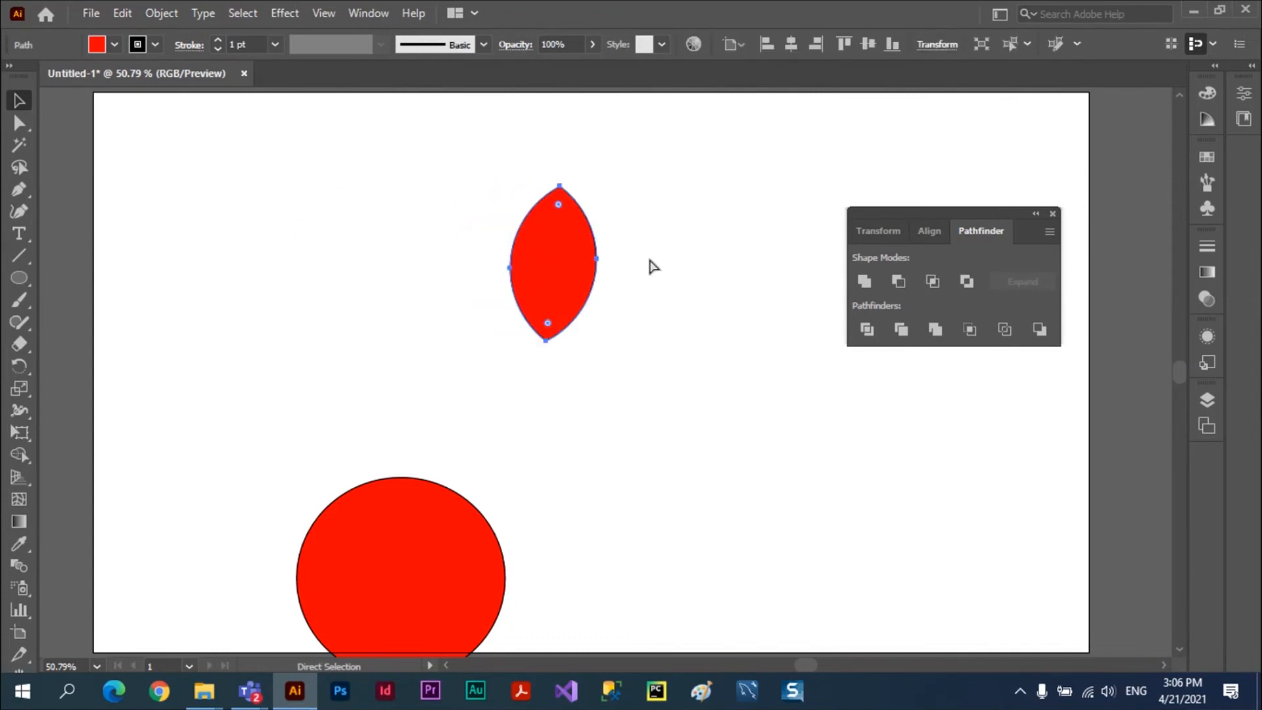
key(ctrl+z)
key(ctrl+z)
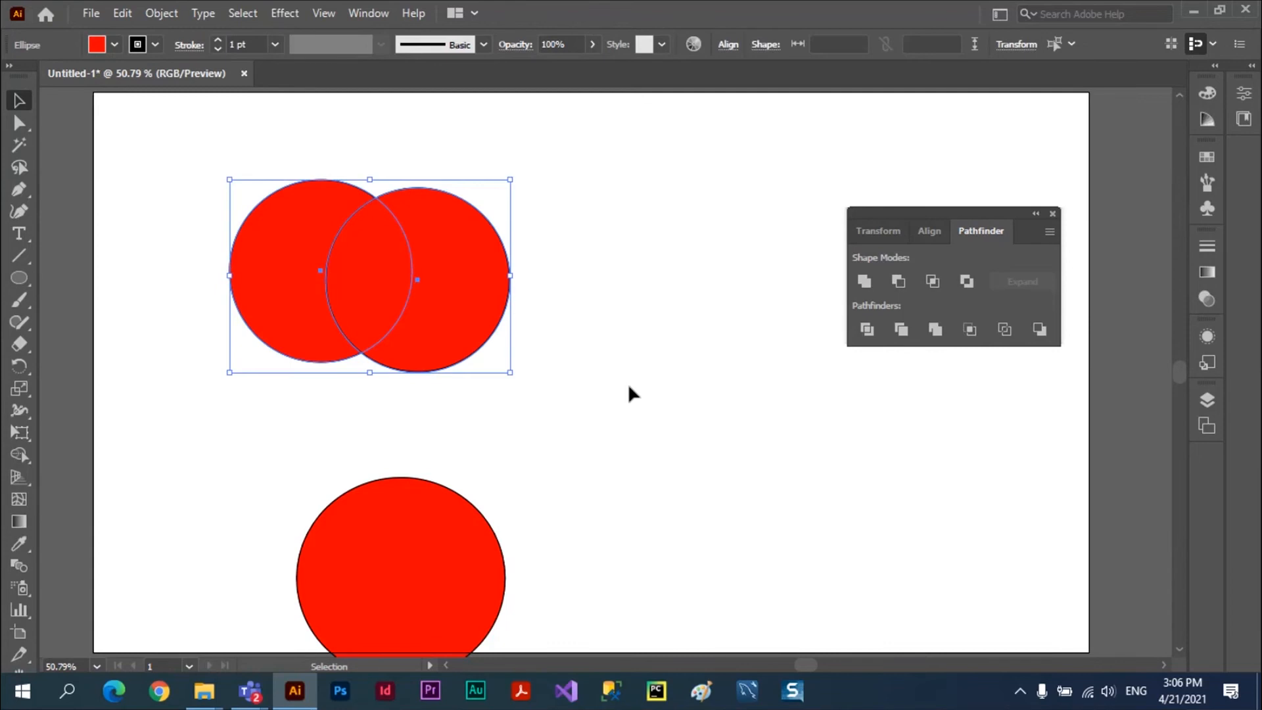
Move the lower circle up over the two upper ones, and intersect all three circles
click(591, 427)
drag(402, 533, 375, 318)
click(288, 529)
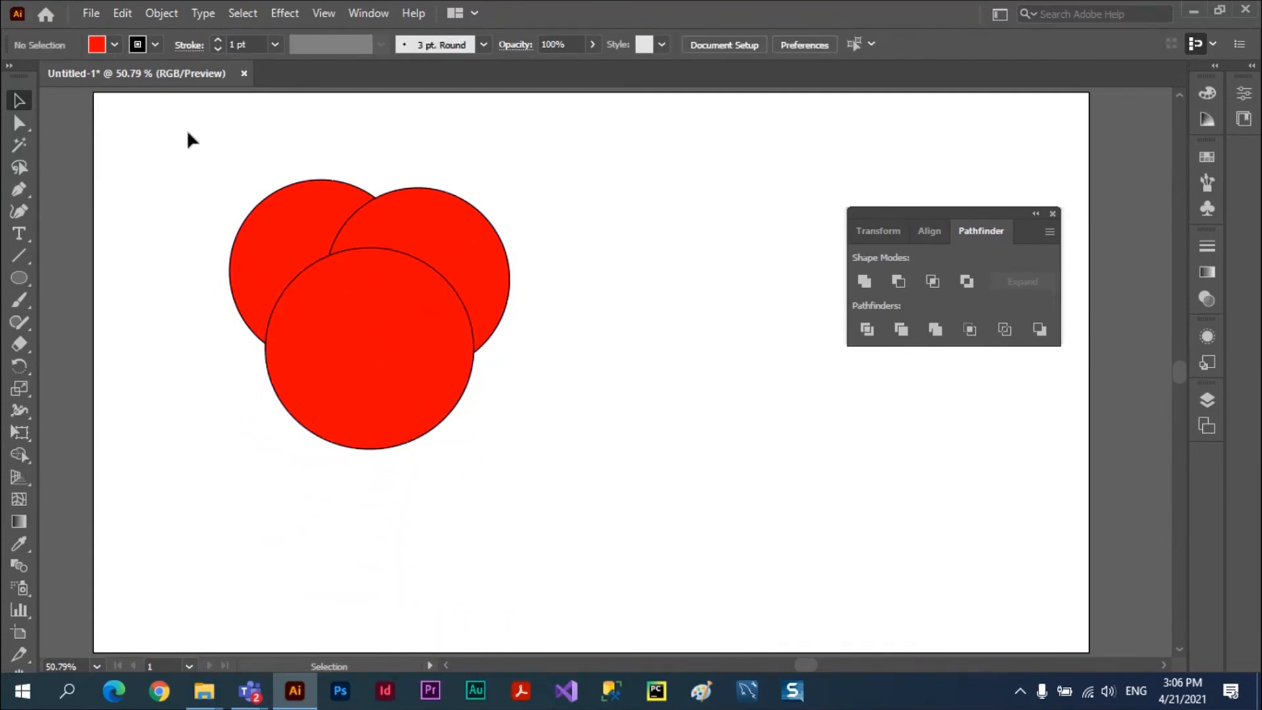
drag(188, 132, 564, 531)
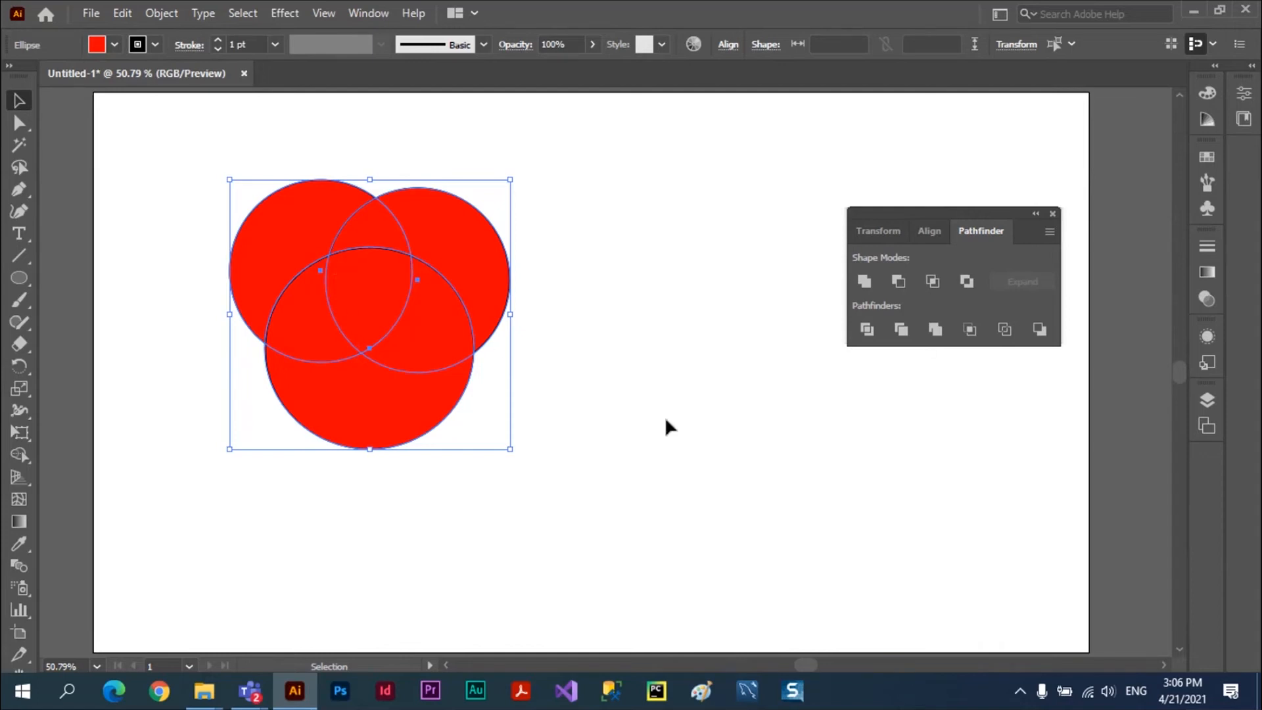
click(932, 283)
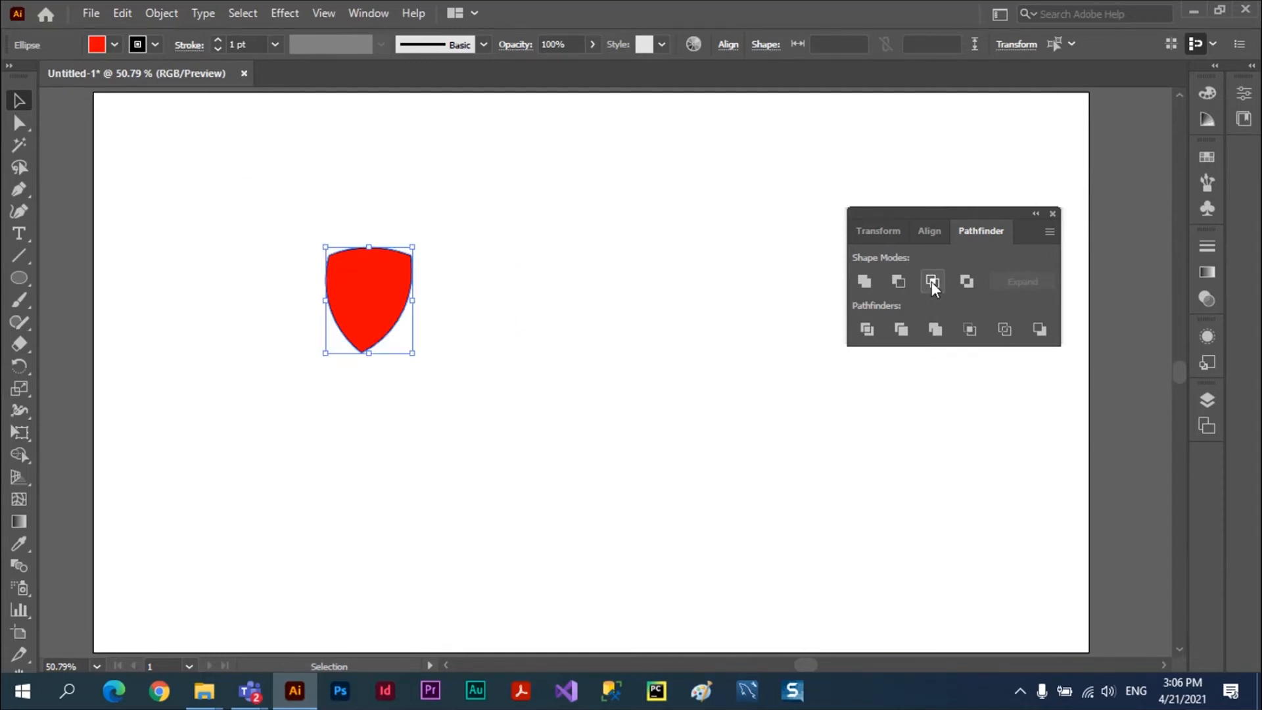
click(569, 316)
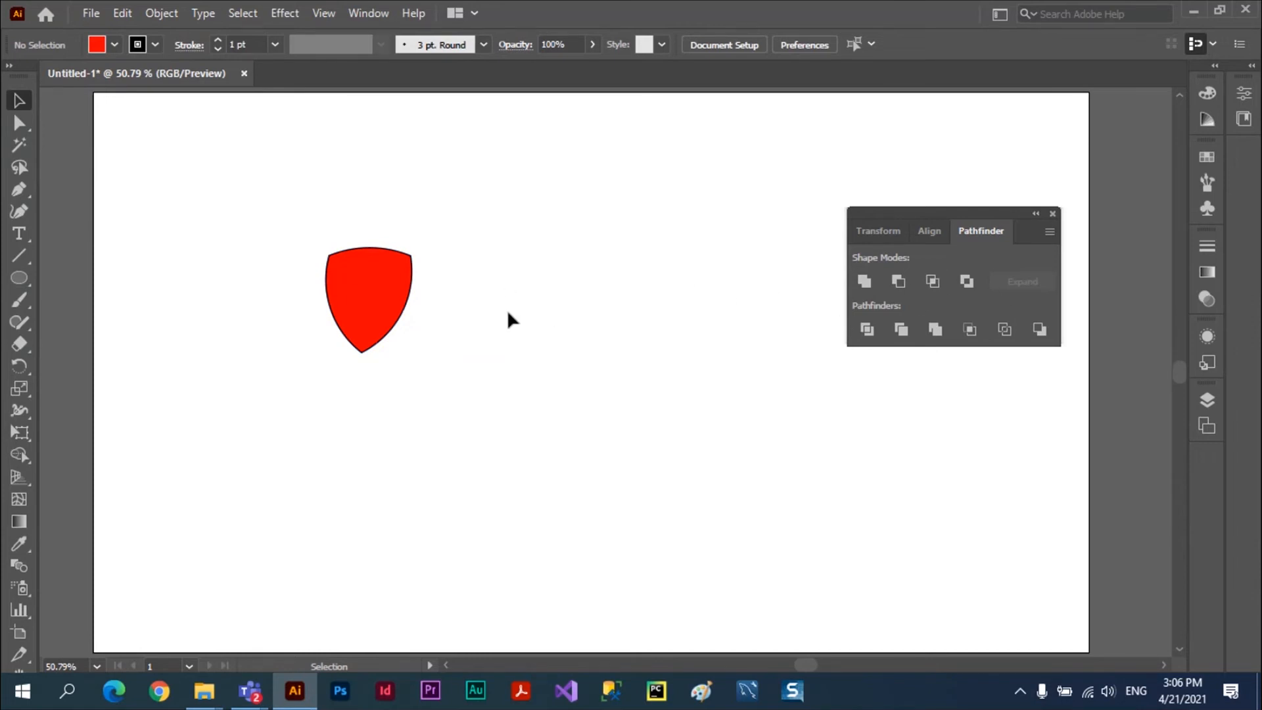
Undo the three-circle intersection, and move the lower circle down and the upper-right circle away to the right
key(ctrl+z)
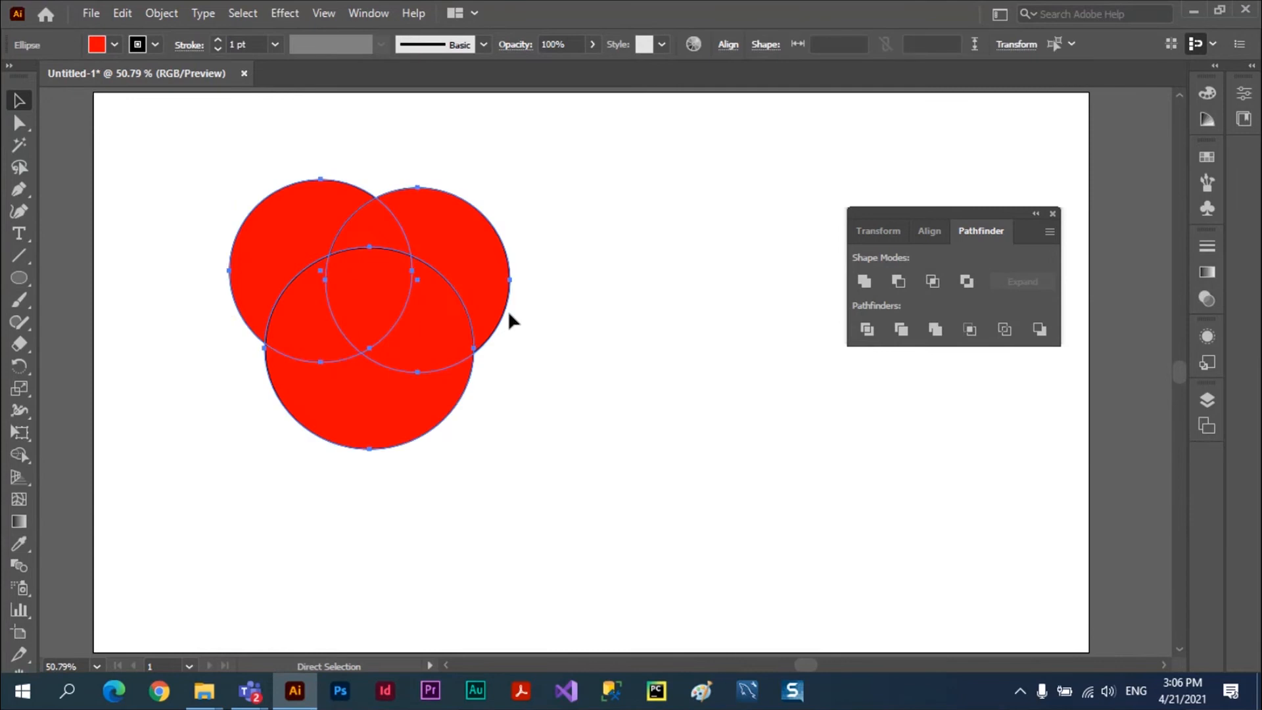
key(v)
click(590, 388)
drag(389, 404, 379, 504)
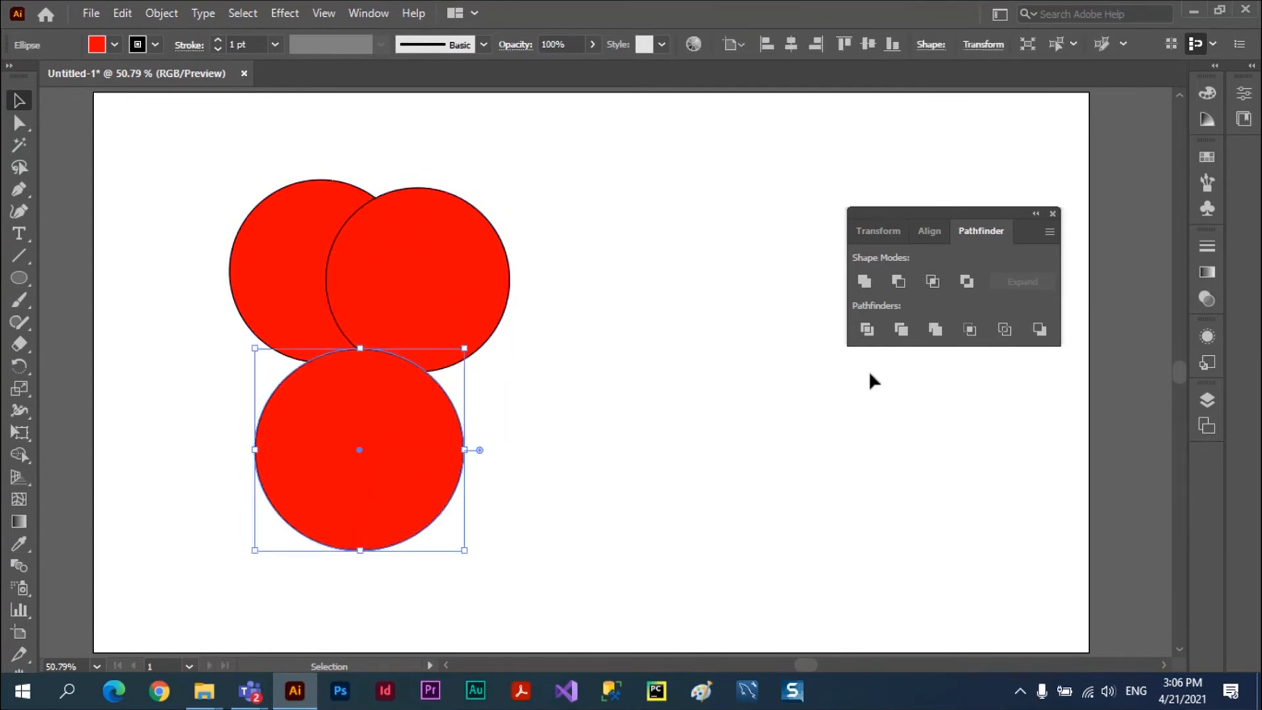
drag(440, 296, 546, 277)
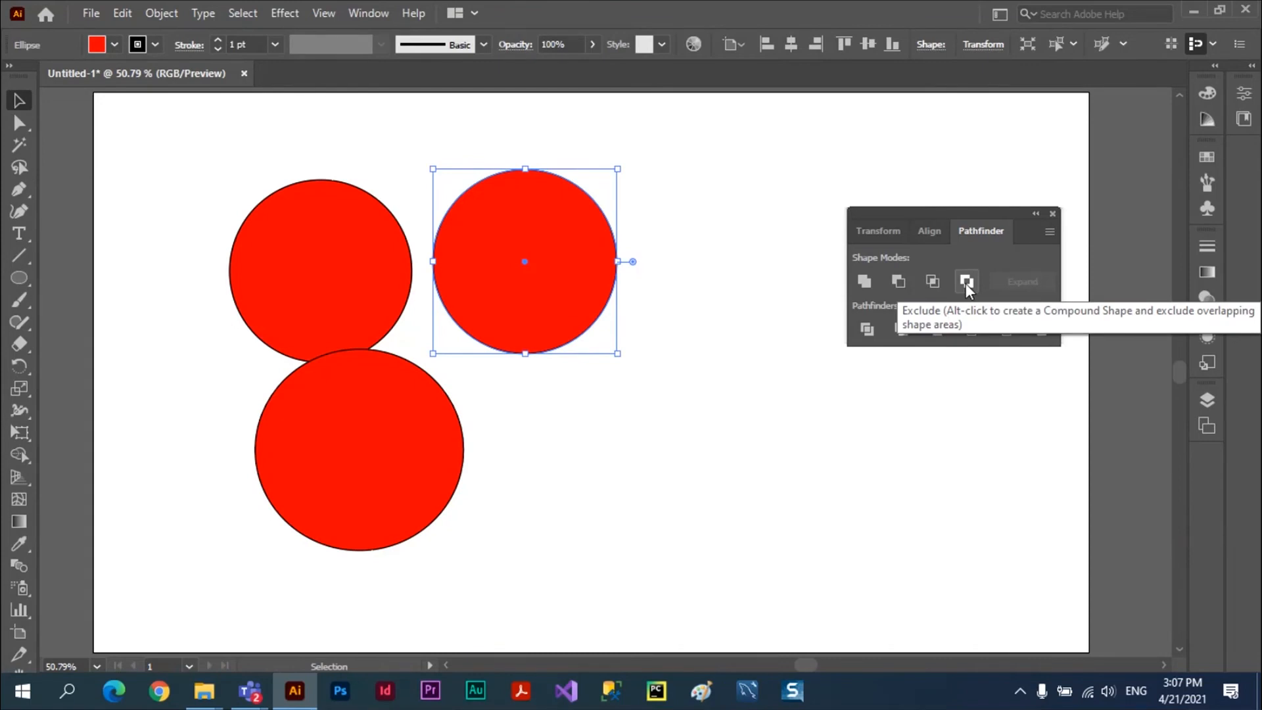
Move the lower circle further down, and bring the upper-right circle back to overlap the upper-left one
click(619, 405)
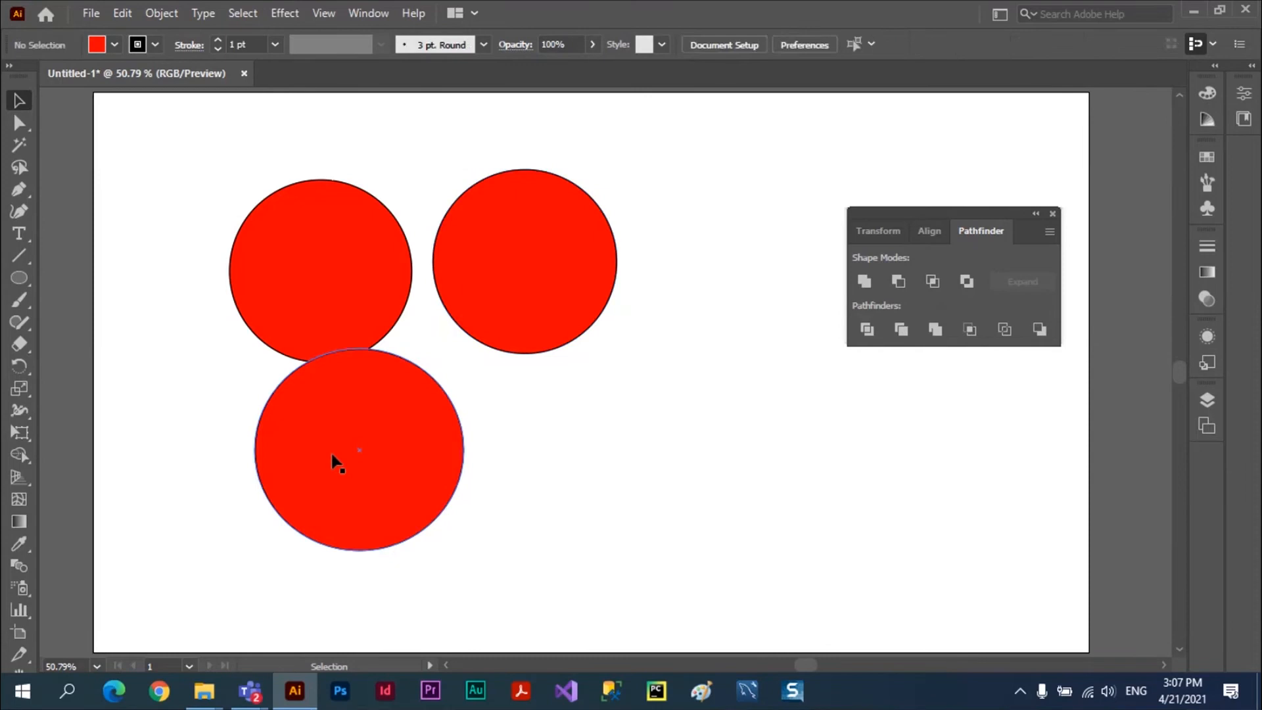
drag(333, 456, 394, 550)
drag(531, 266, 455, 270)
click(662, 381)
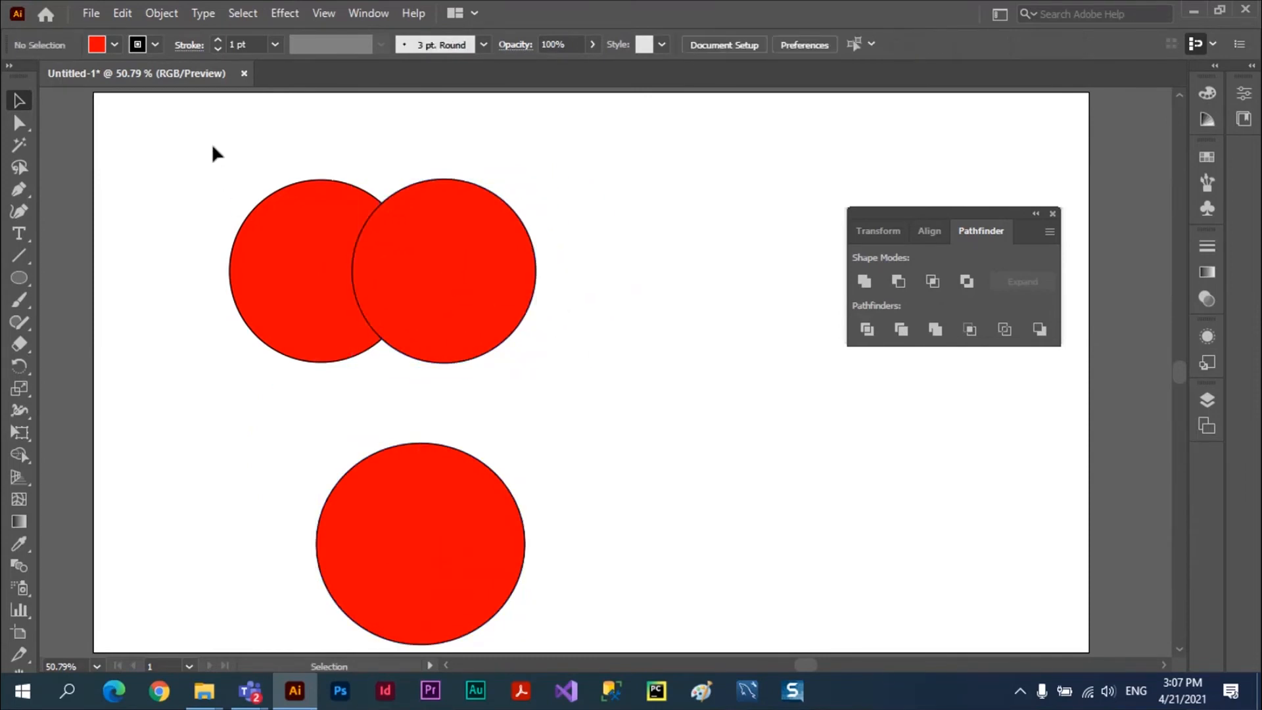
Cut out the shared area of the two upper circles with Exclude, and move the resulting group to the right
drag(191, 140, 594, 412)
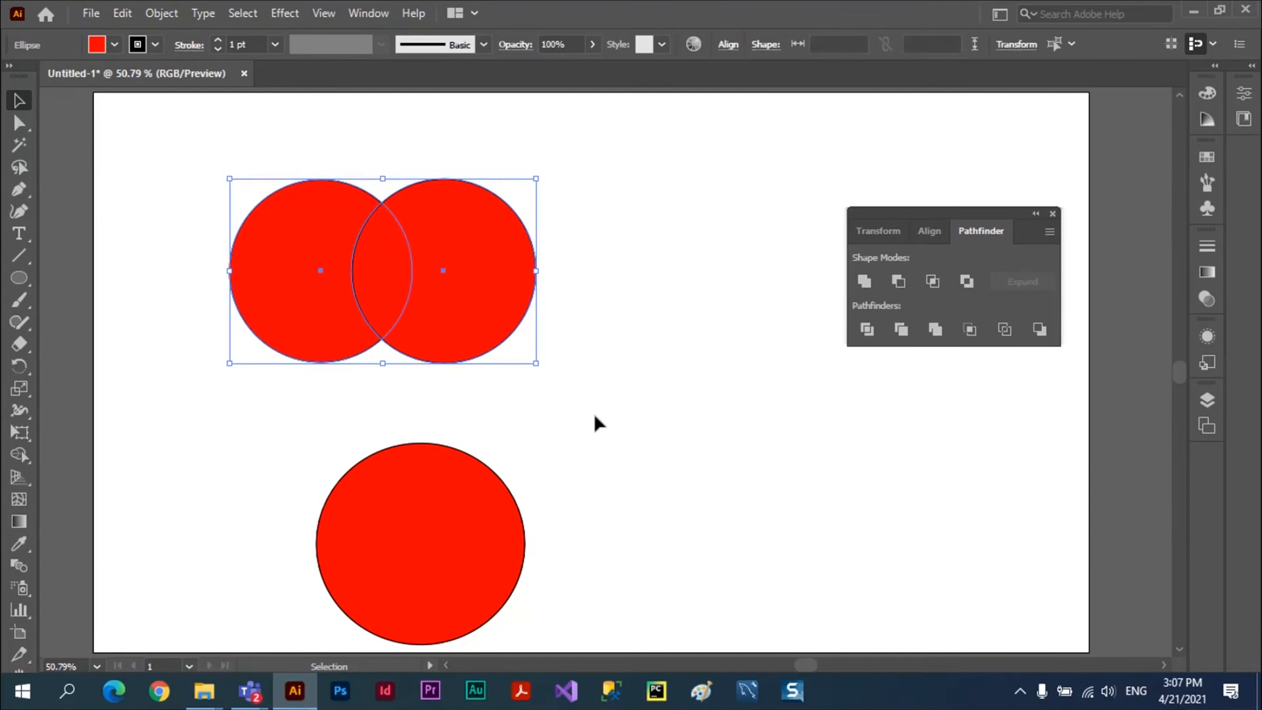
click(966, 280)
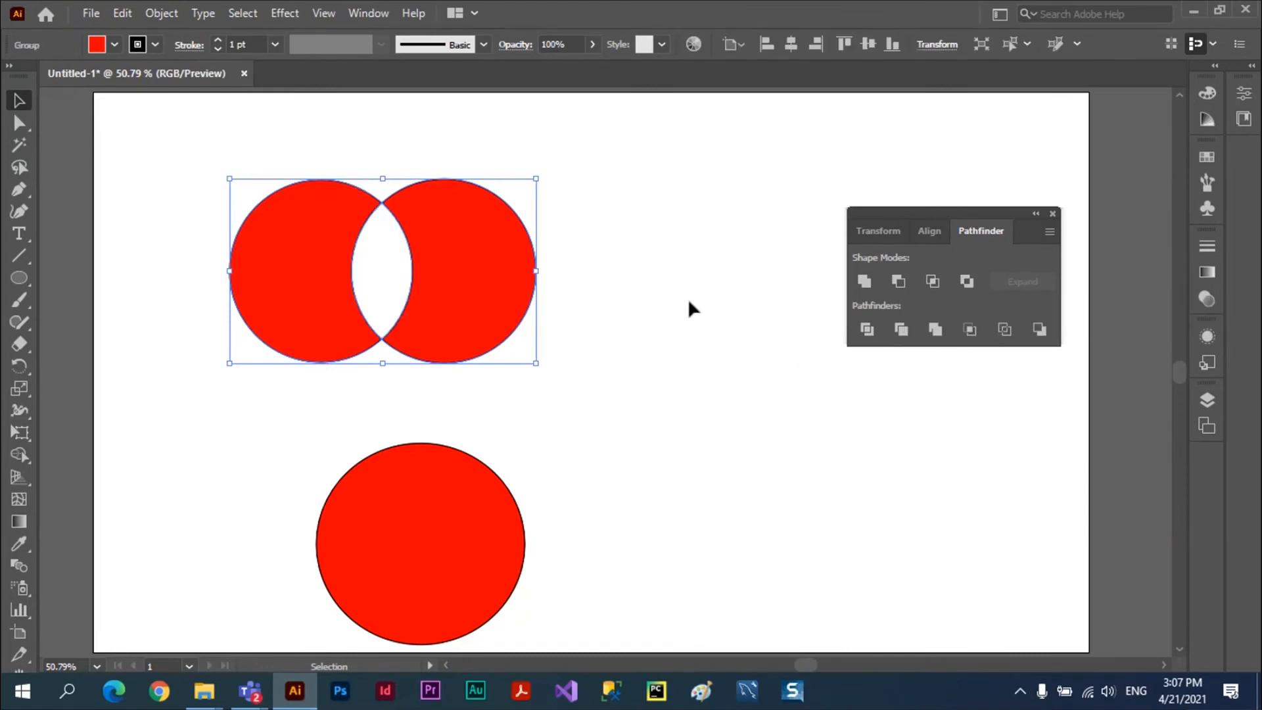
click(647, 283)
drag(451, 287, 562, 282)
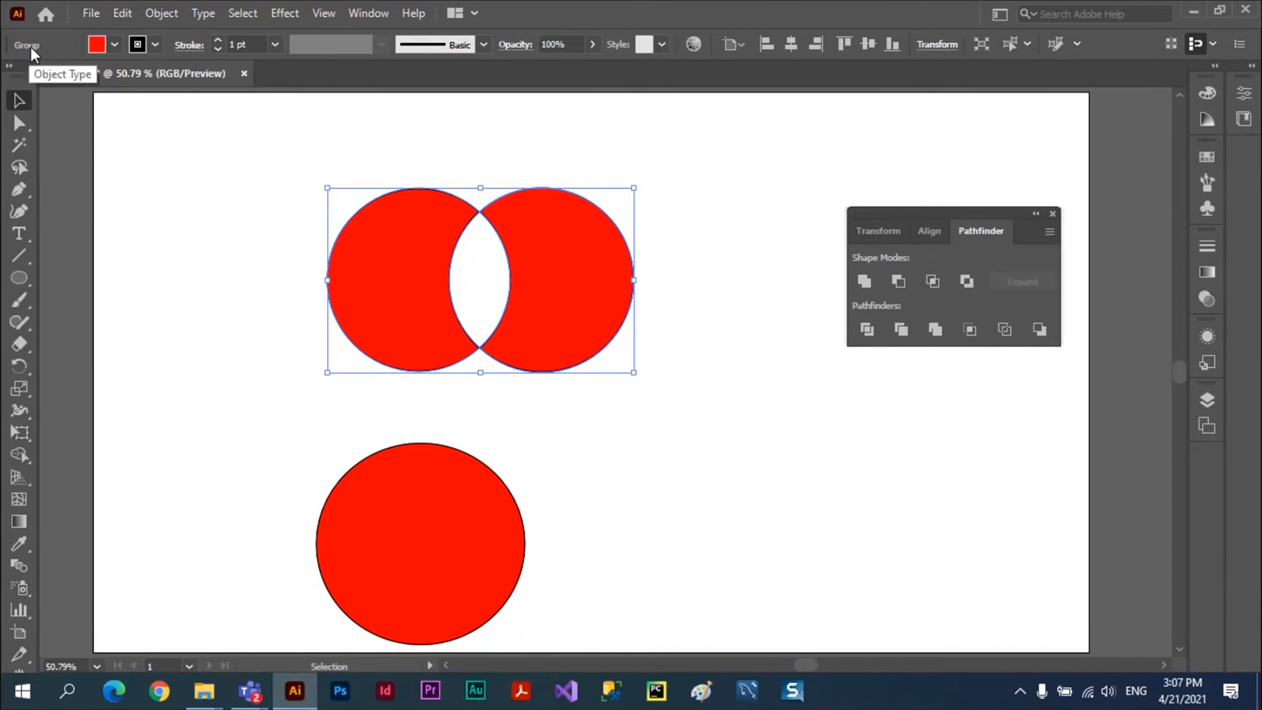
mouse_move(546, 292)
mouse_down()
mouse_move(459, 294)
mouse_move(534, 281)
mouse_up()
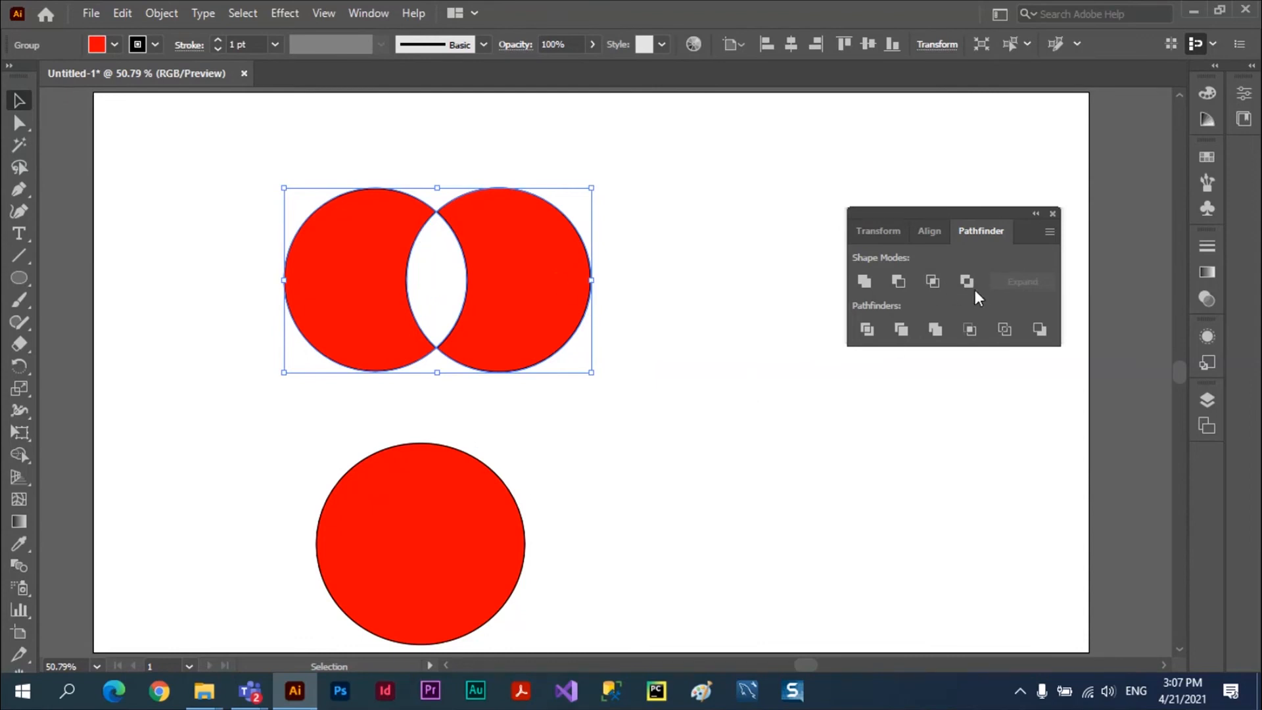
Undo the group moves and the Exclude on the two upper circles
key(a)
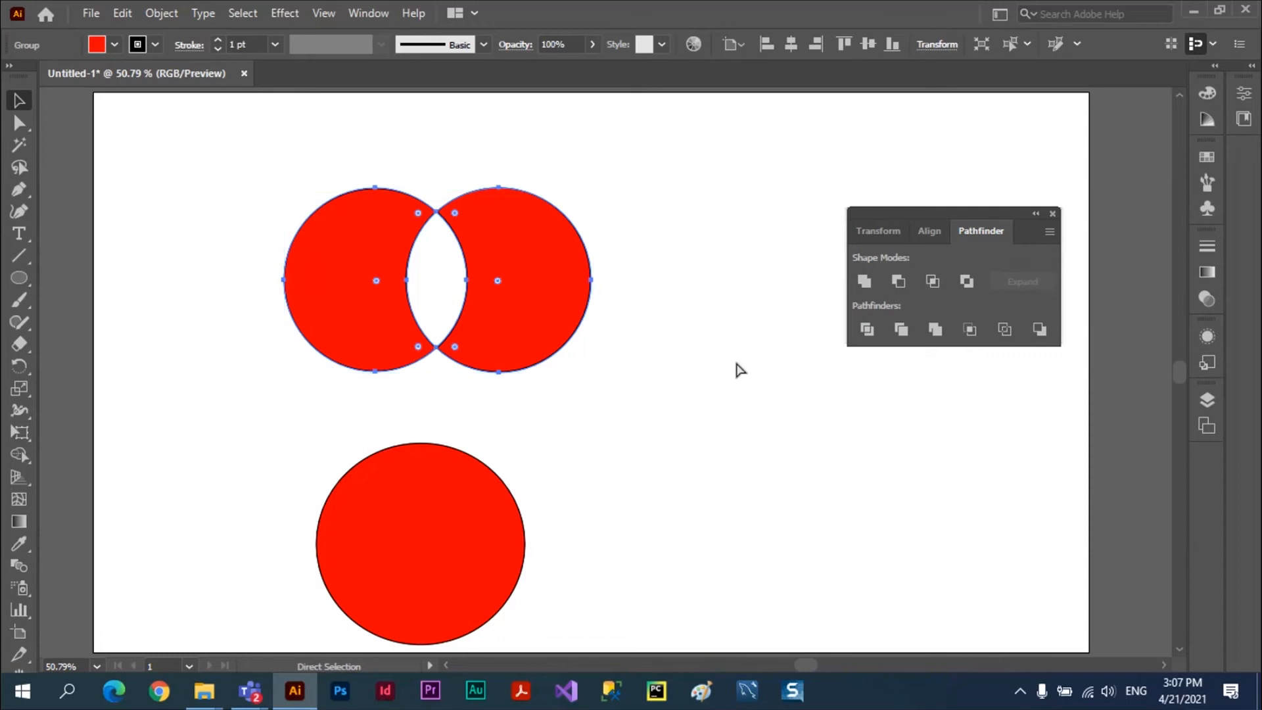
key(ctrl+z)
key(ctrl+z)
key(ctrl+z)
key(ctrl+z)
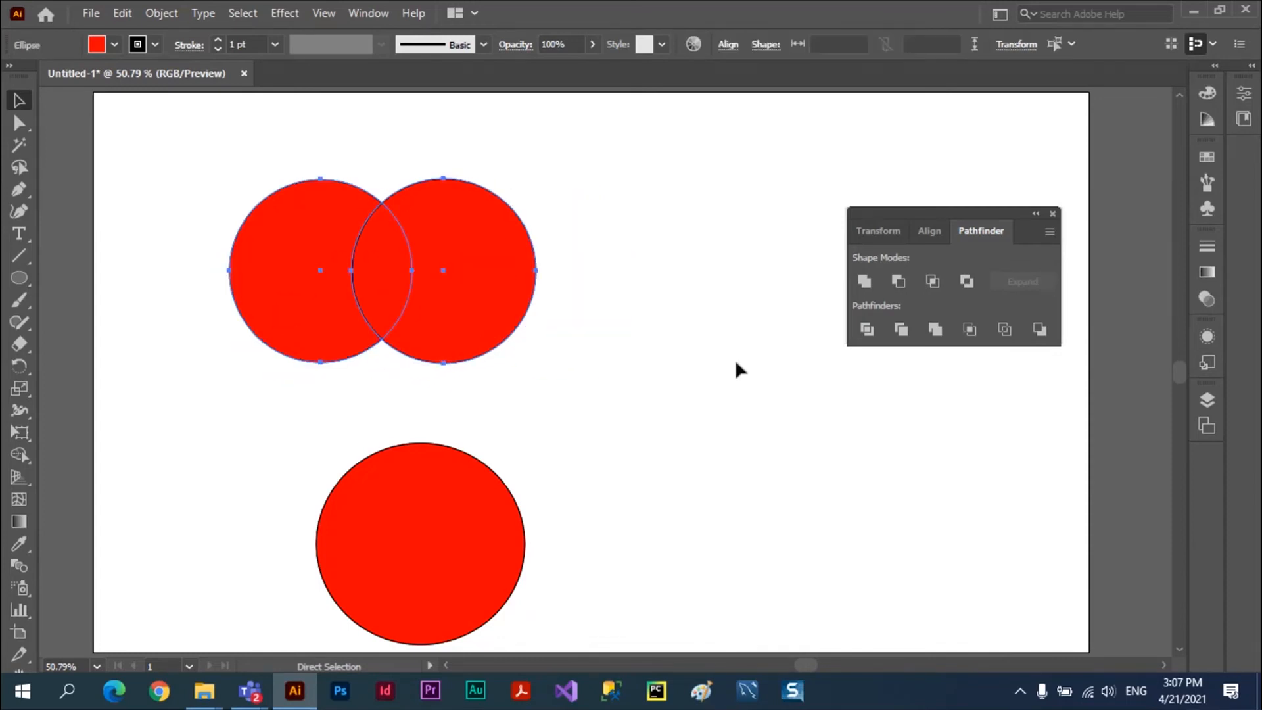
Move the lower circle up over the two upper ones, and apply Exclude to all three circles
key(v)
click(644, 421)
mouse_move(465, 304)
mouse_down()
mouse_move(544, 352)
mouse_move(467, 316)
mouse_up()
drag(414, 591, 382, 404)
click(182, 204)
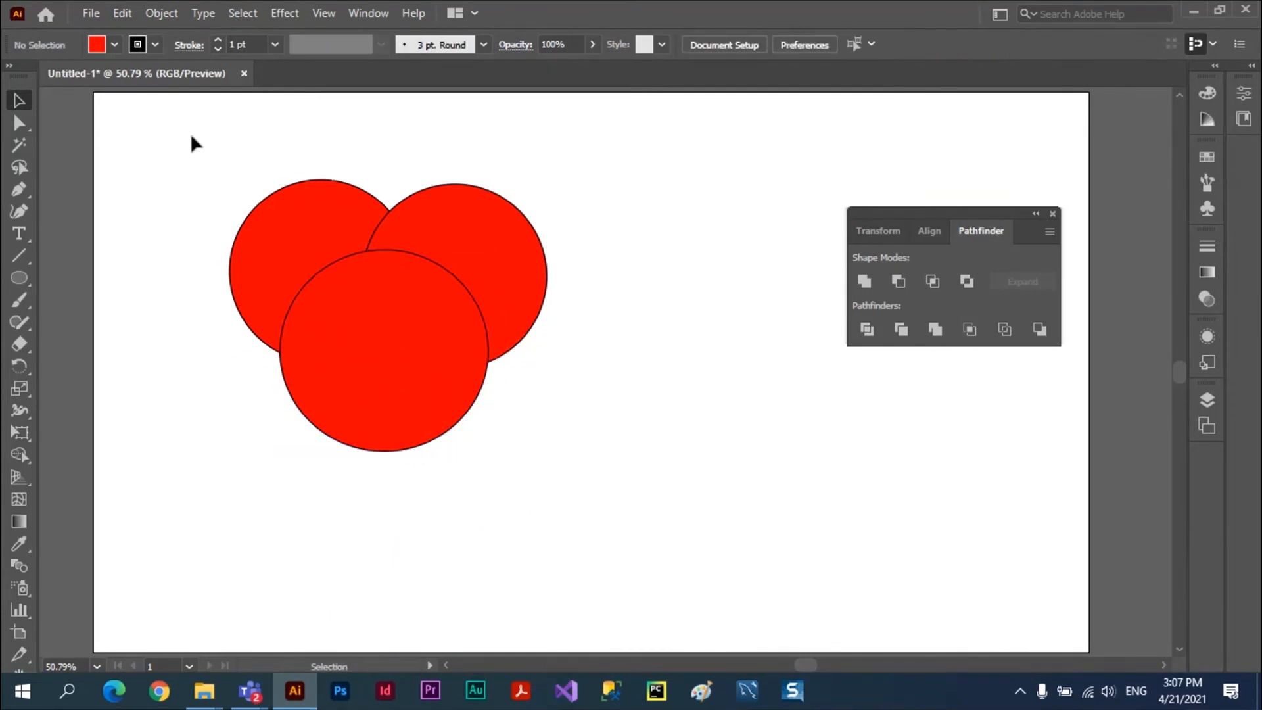
drag(190, 134, 608, 525)
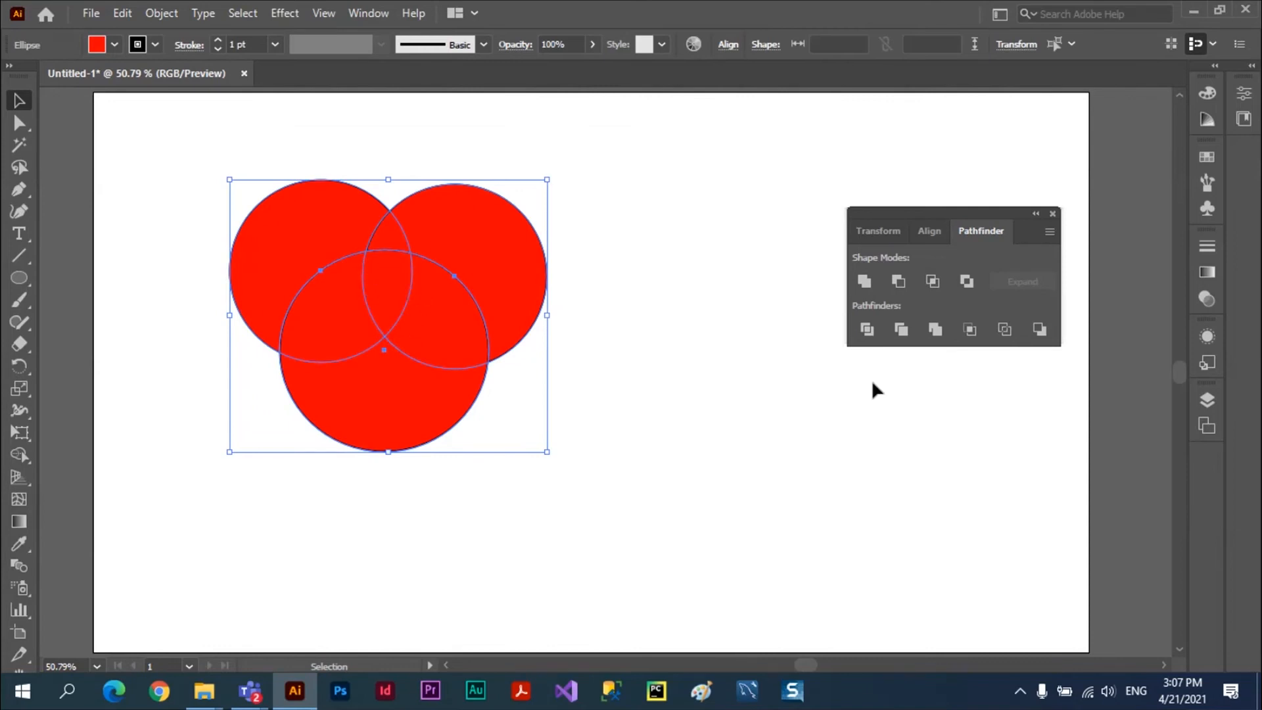
click(966, 281)
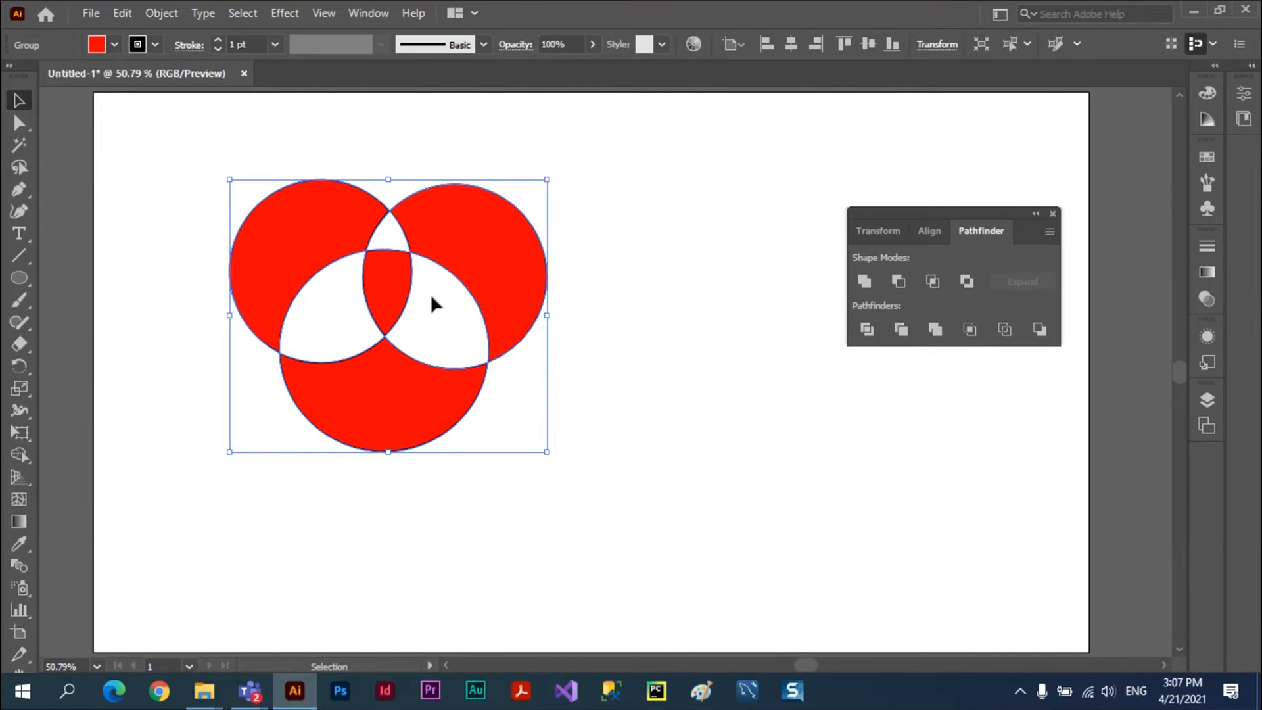
click(713, 353)
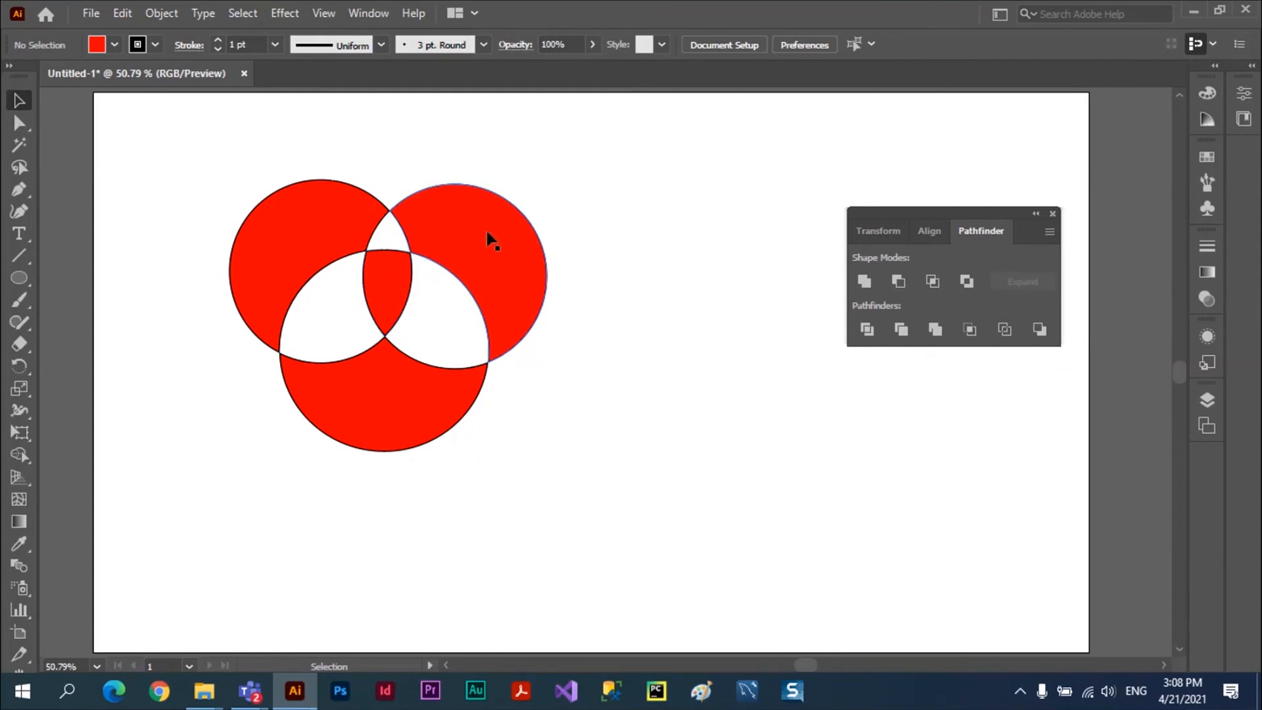
Delete the three-circle group, and draw a large circle with a slightly smaller one beside it
click(493, 259)
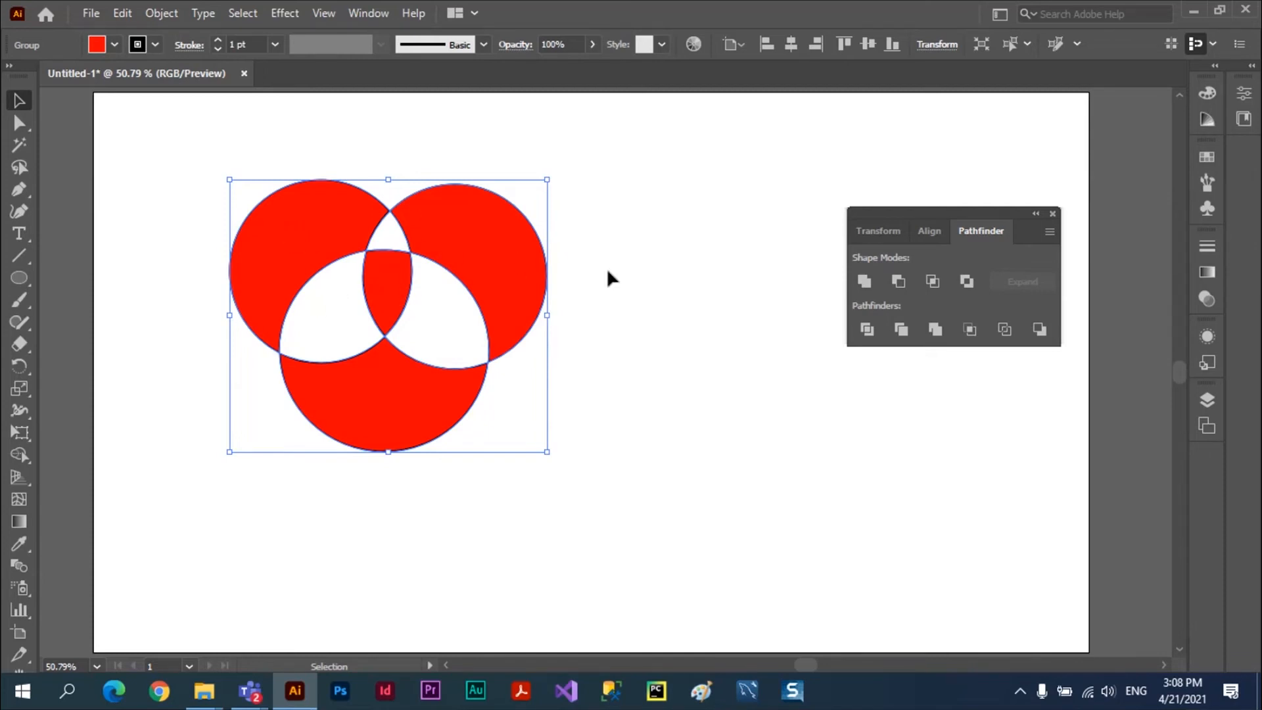
key(Delete)
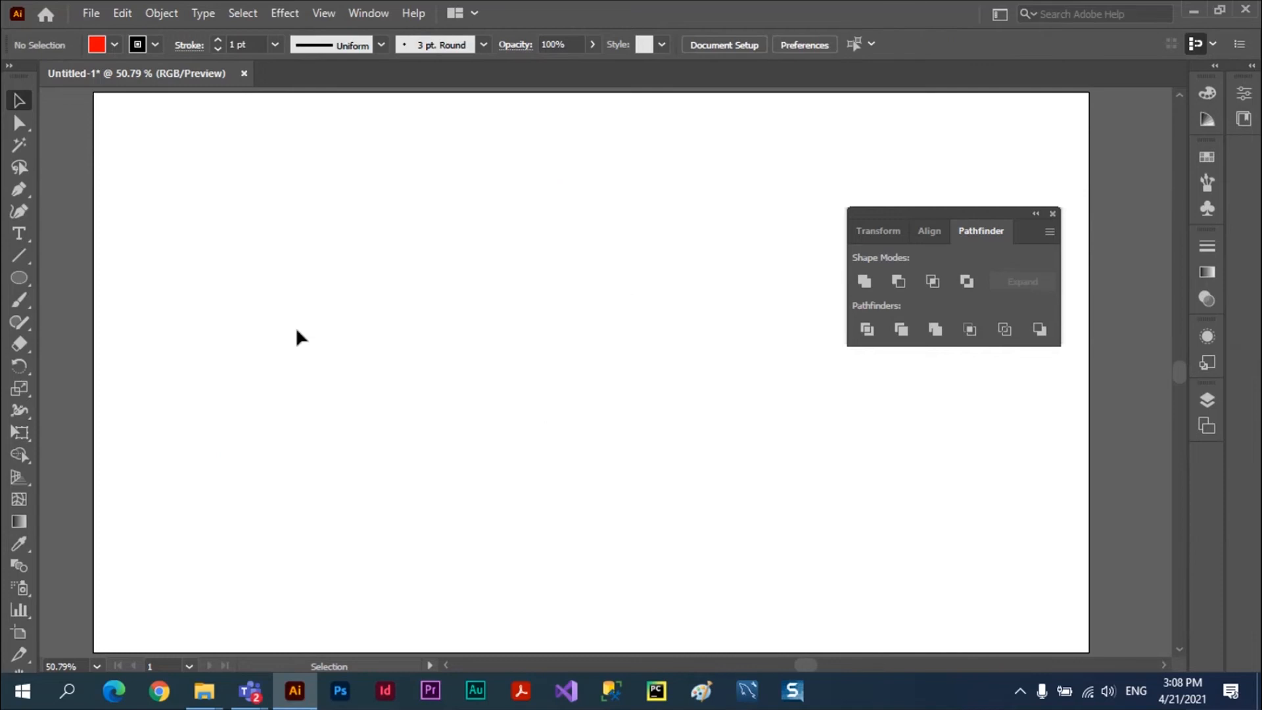
click(19, 276)
drag(263, 224, 556, 514)
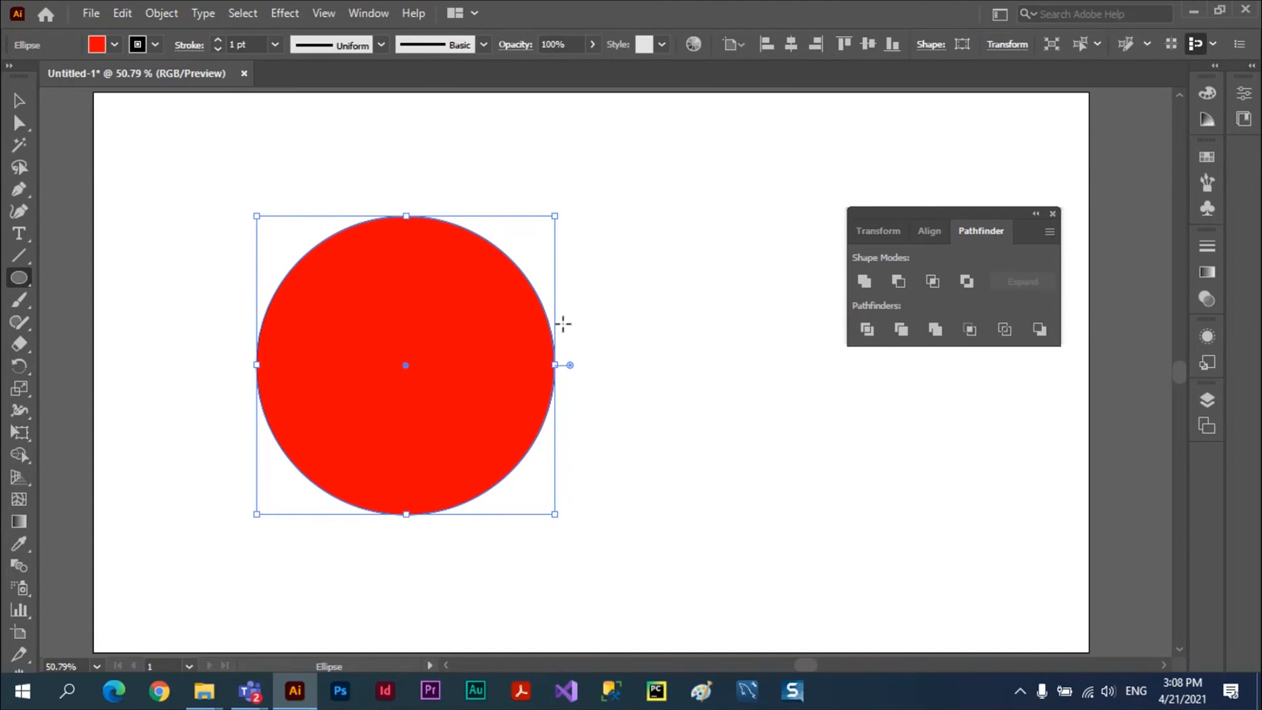
drag(590, 191, 854, 455)
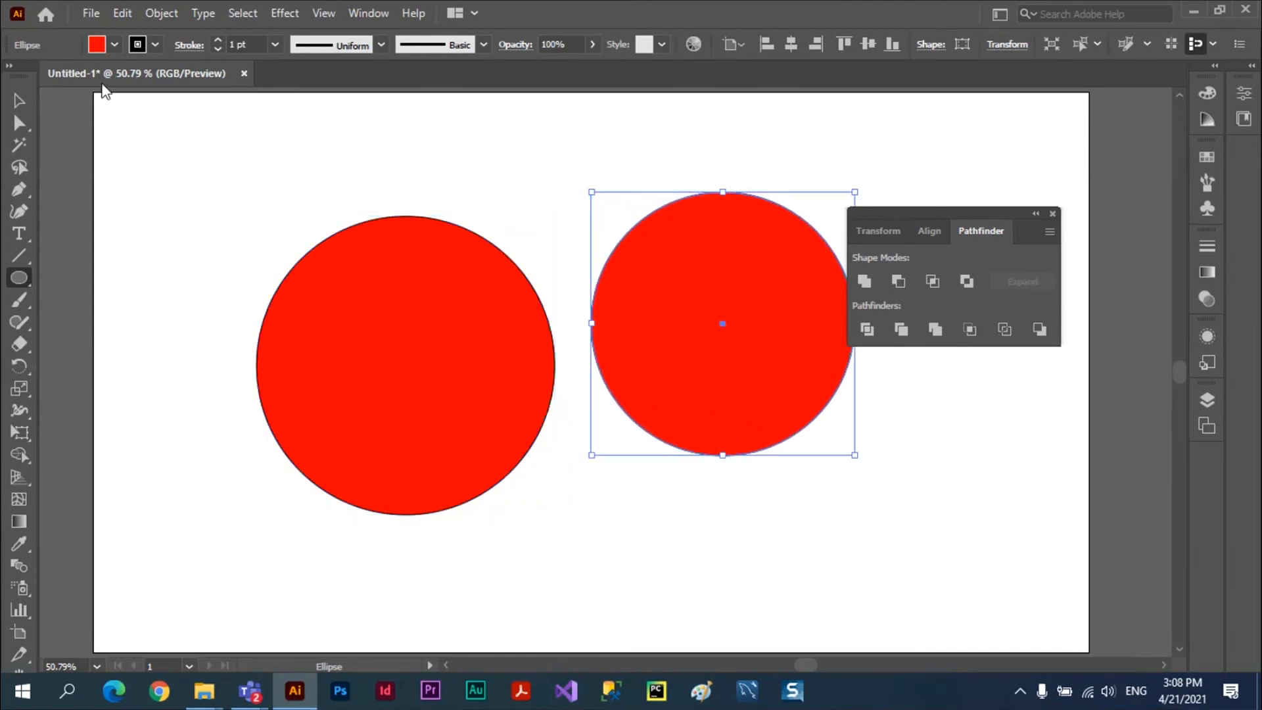
Shrink the smaller circle slightly and centre it inside the large circle
click(19, 100)
drag(721, 321, 421, 356)
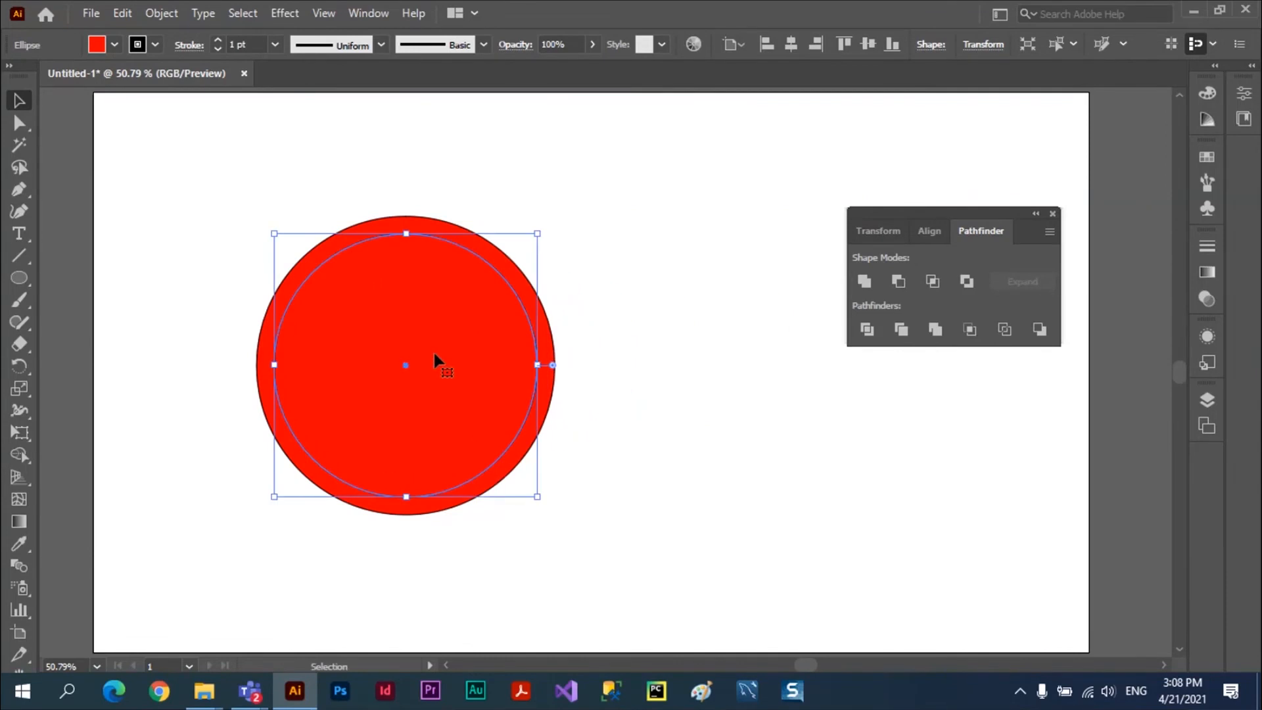
drag(274, 233, 302, 252)
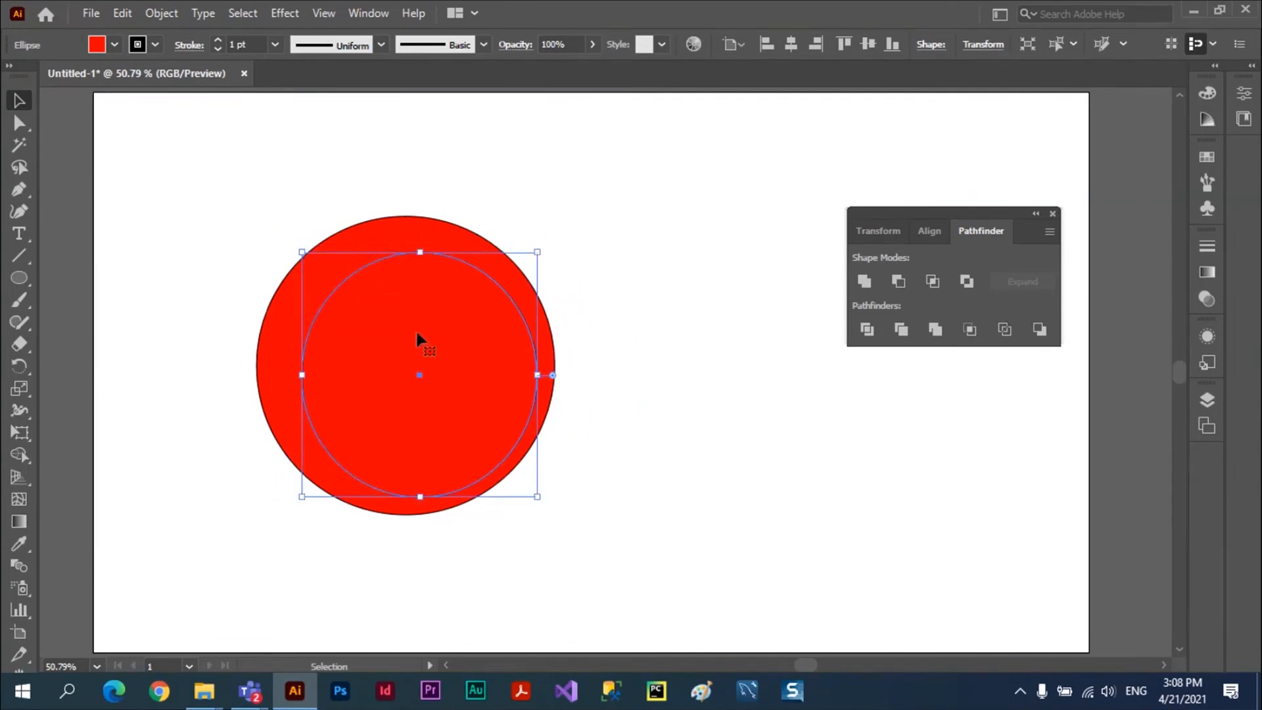
drag(417, 334, 404, 328)
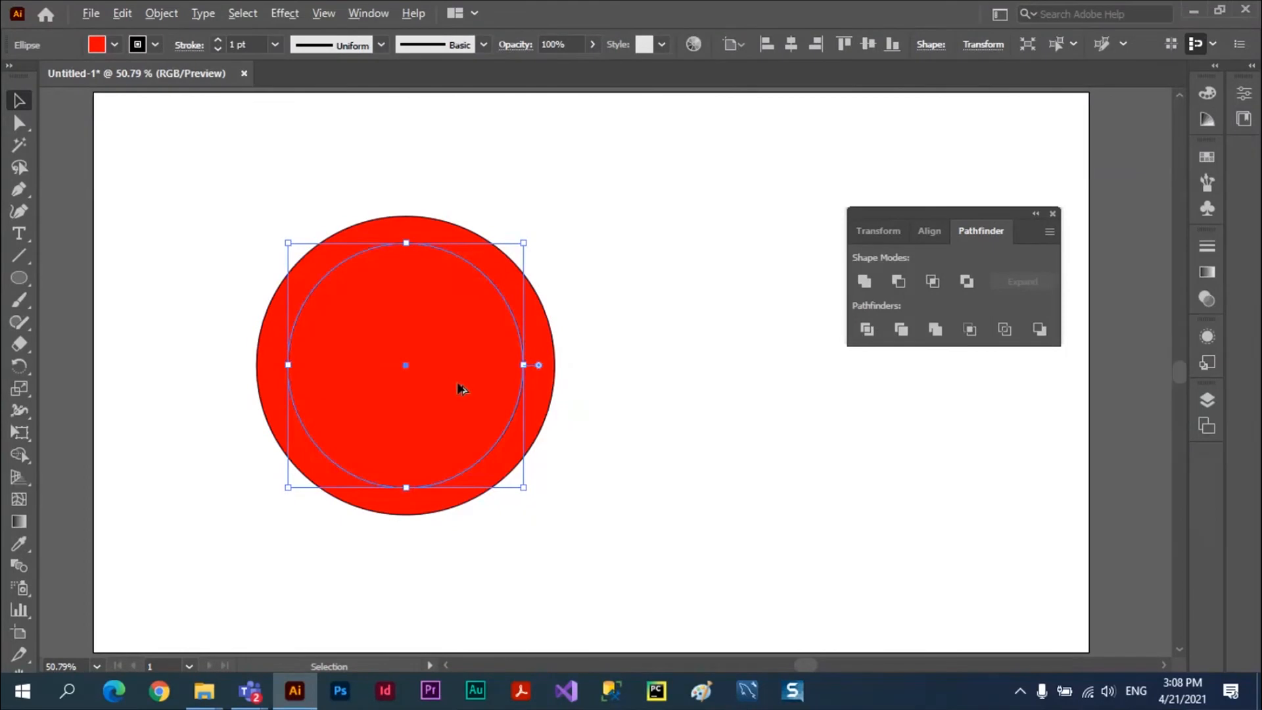
Duplicate the inner circle, shrink the copy to centre it as a third ring, and leave another copy beside the rings
alt+drag(447, 378, 720, 481)
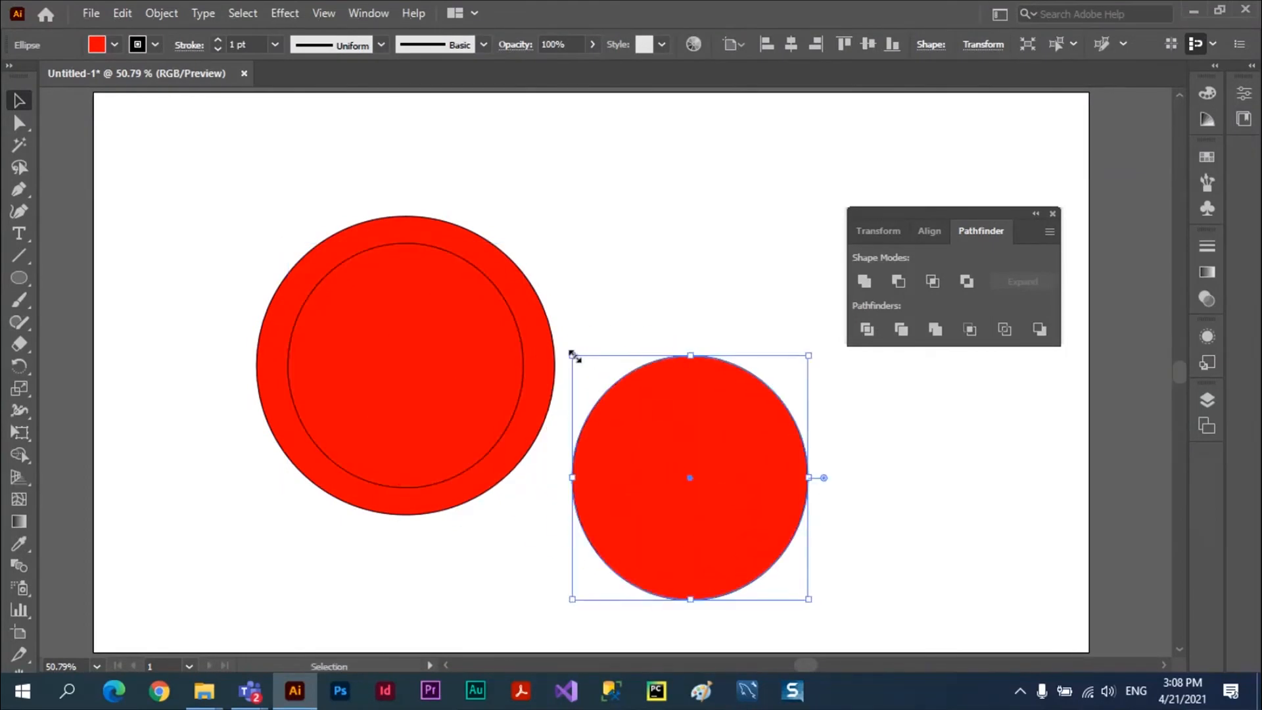
drag(581, 354, 620, 403)
mouse_move(709, 472)
mouse_down()
mouse_move(491, 388)
mouse_move(398, 335)
mouse_move(436, 372)
mouse_move(728, 464)
mouse_up()
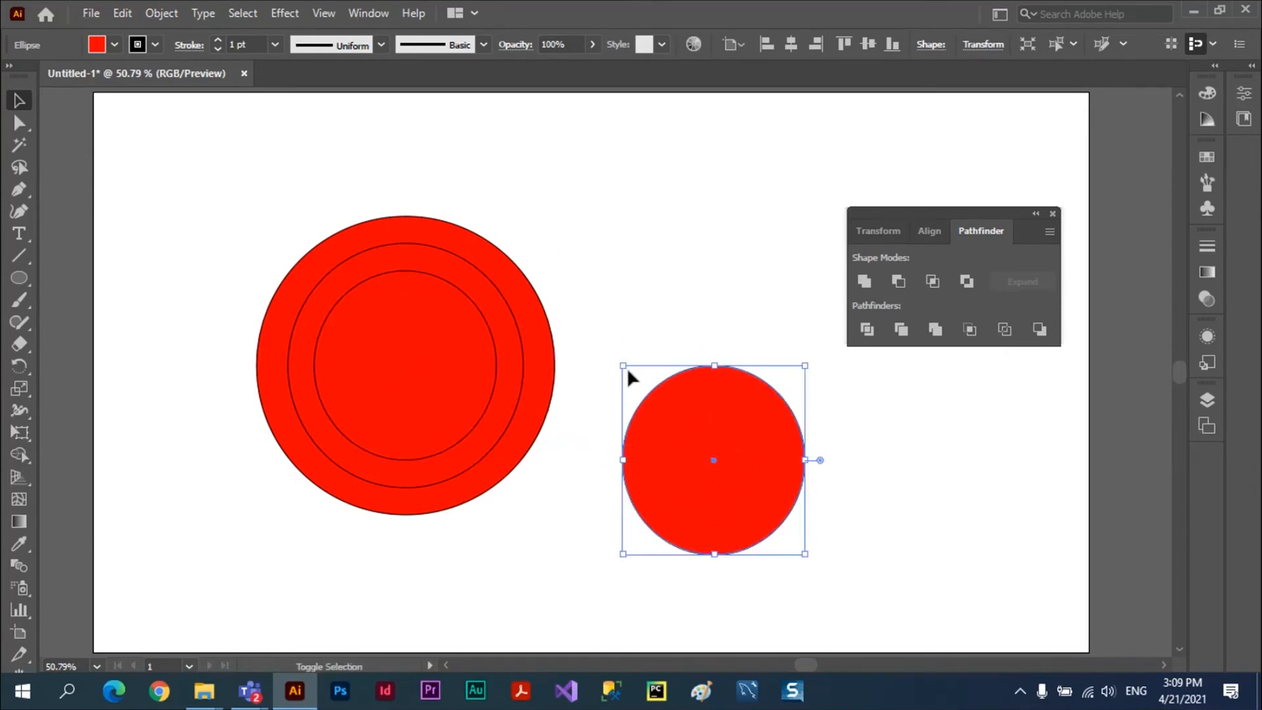
Add two progressively smaller copies centred inside the rings, making five concentric circles
drag(623, 365, 678, 424)
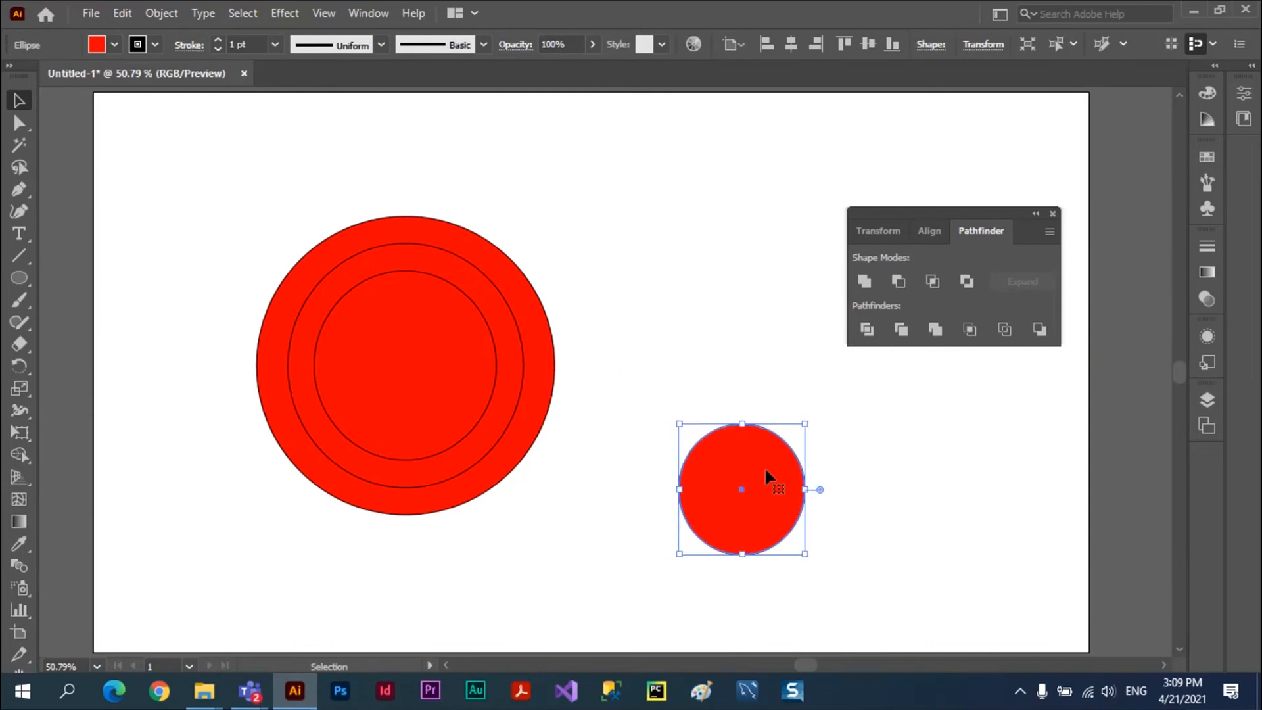
drag(764, 467, 729, 481)
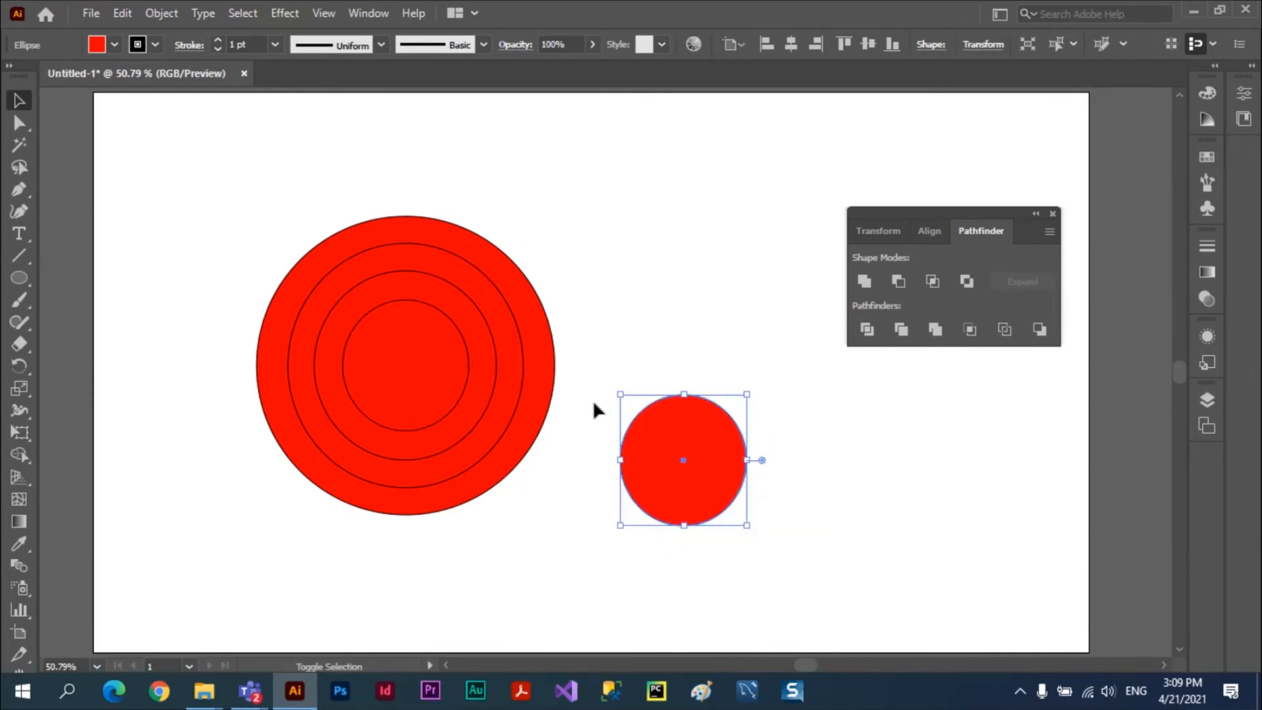
drag(619, 397, 665, 424)
drag(708, 466, 408, 349)
click(754, 467)
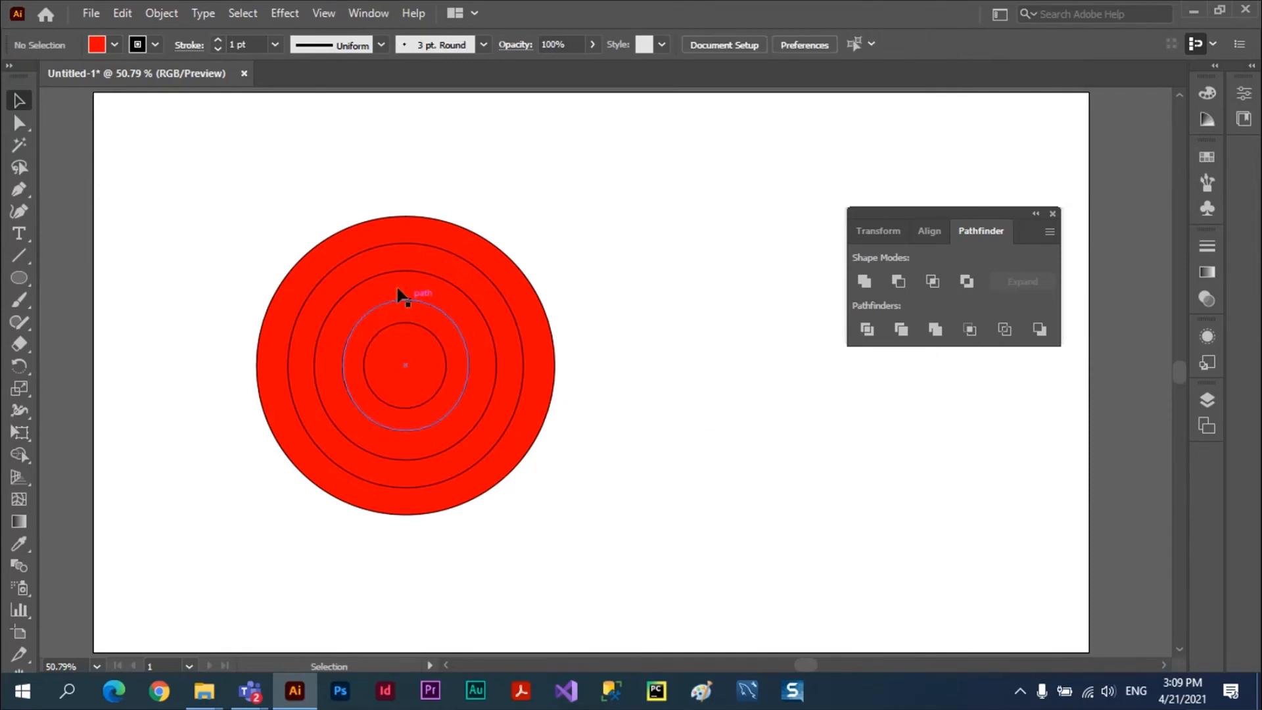
Apply Exclude to the five concentric circles to form a target, and shift the target up and to the left
drag(203, 172, 608, 592)
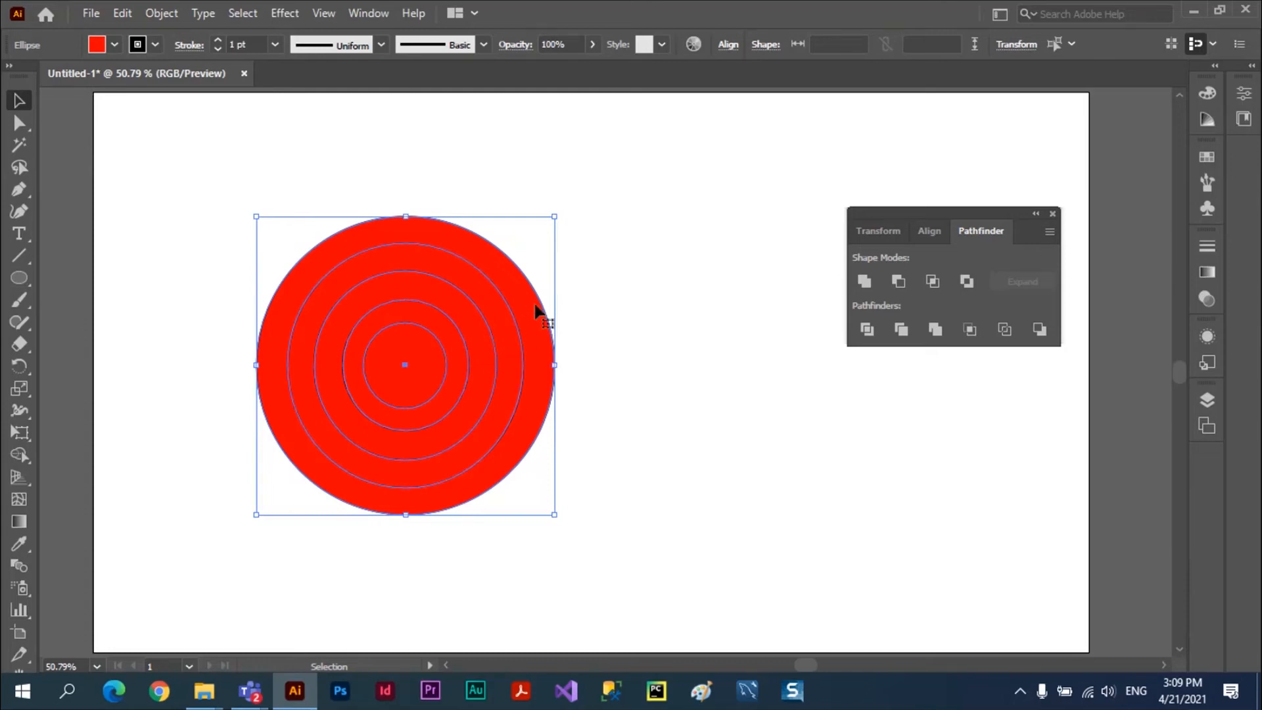
click(964, 281)
click(732, 378)
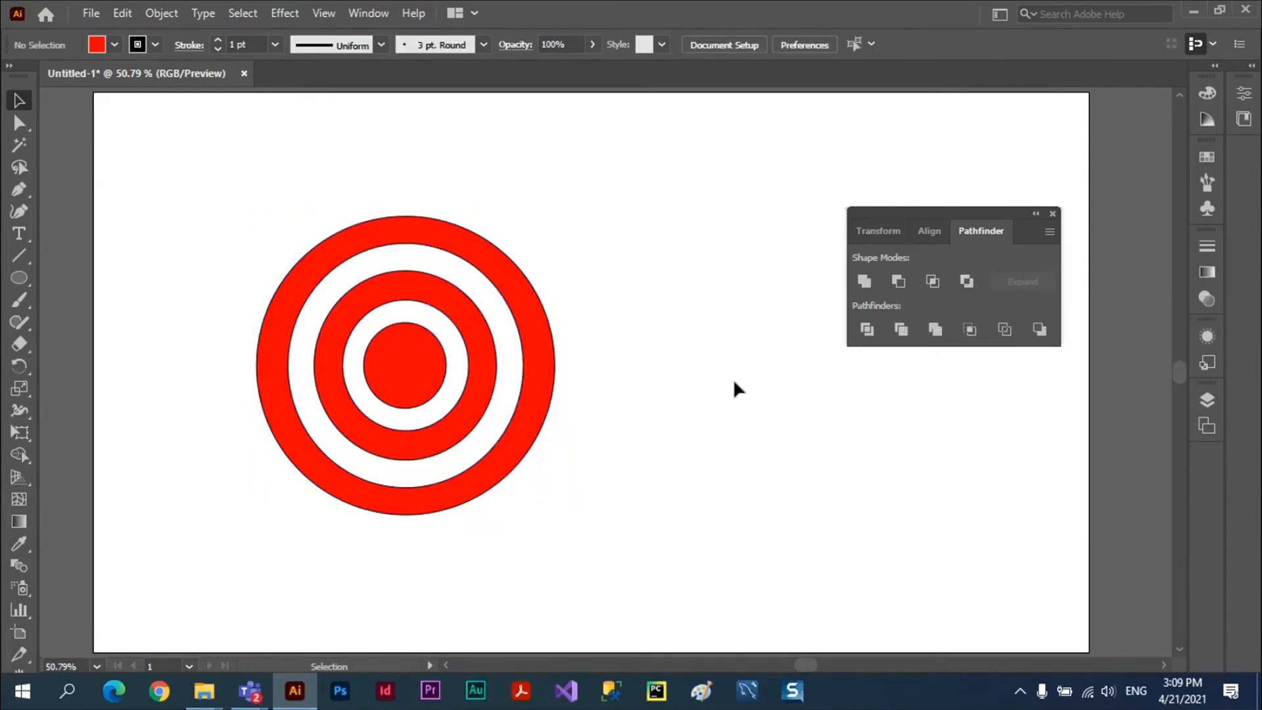
drag(518, 289, 460, 225)
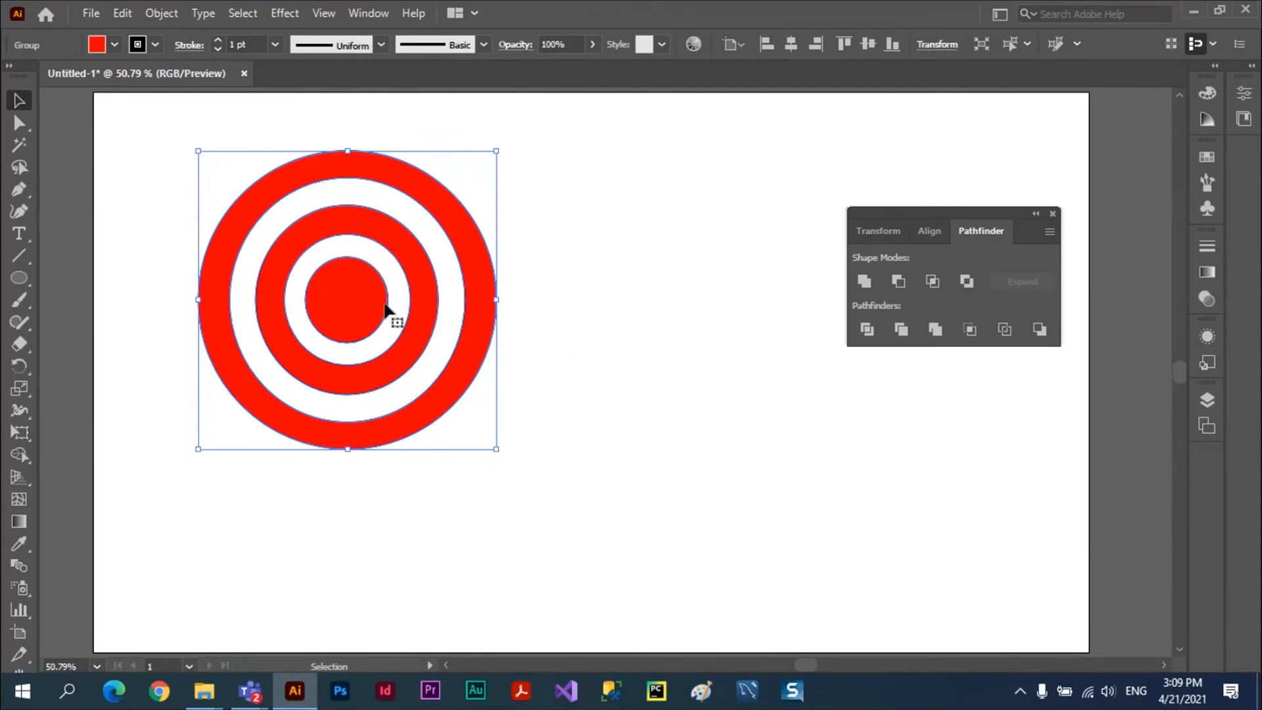
drag(418, 307, 427, 347)
click(585, 248)
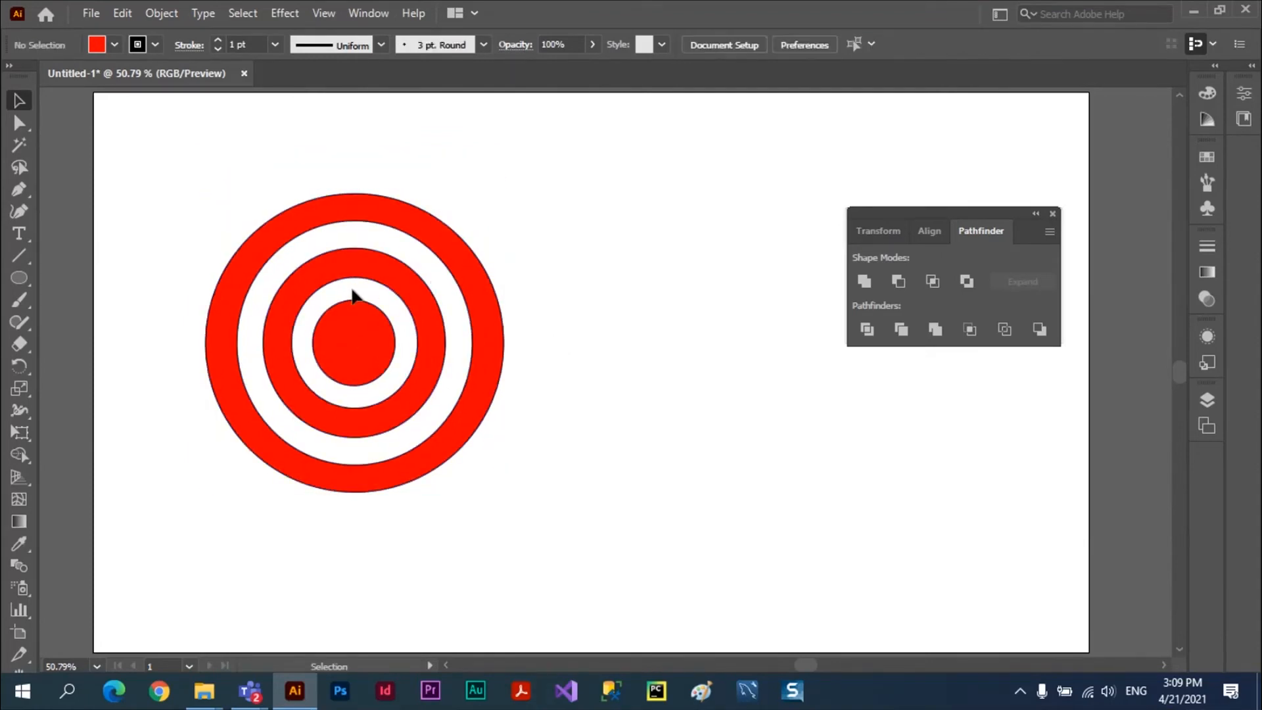
Isolate the target group, move its centre disc, middle ring and outer ring apart, and leave isolation mode
click(384, 281)
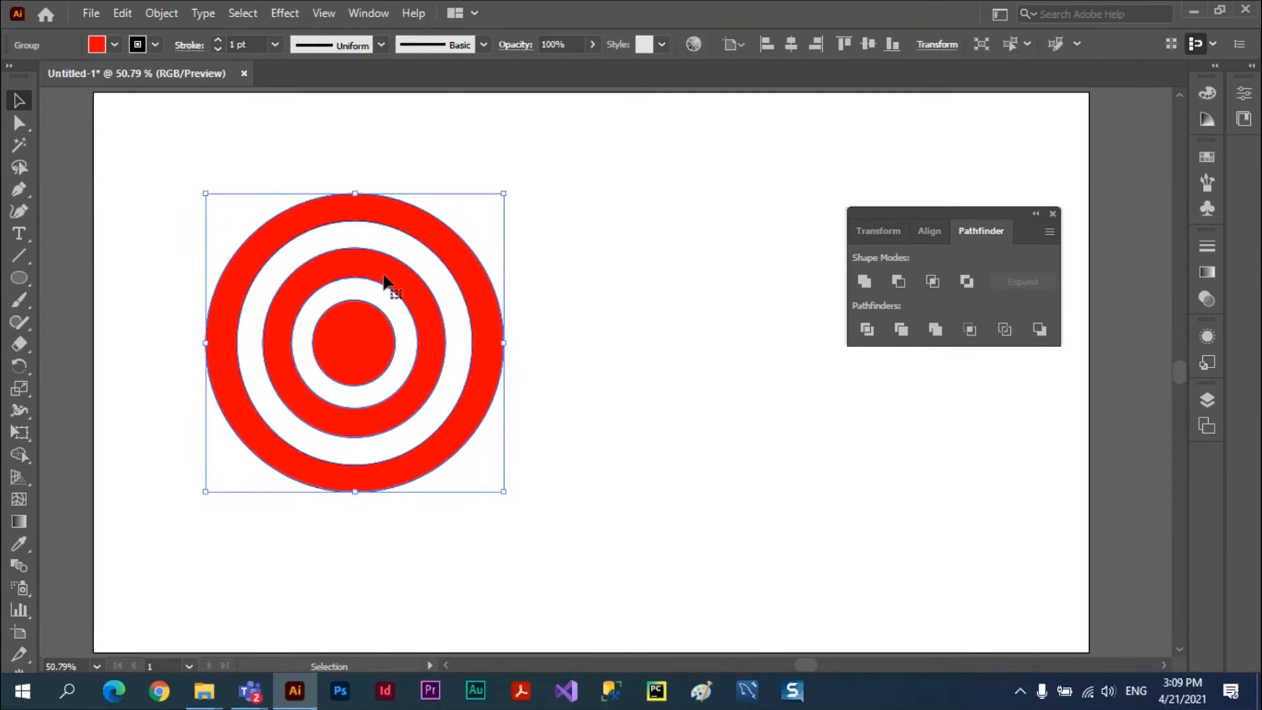
double_click(389, 281)
drag(364, 366, 621, 413)
click(426, 338)
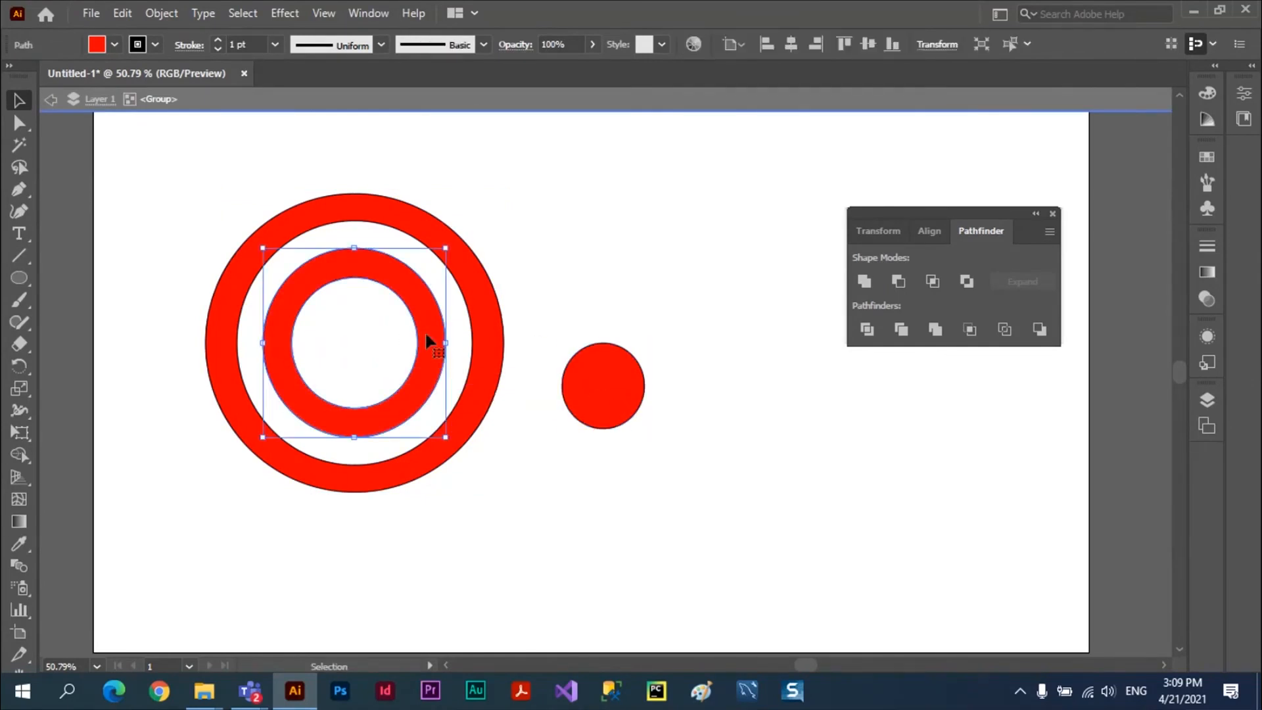
key(ctrl+8)
drag(386, 285, 623, 190)
drag(468, 280, 444, 421)
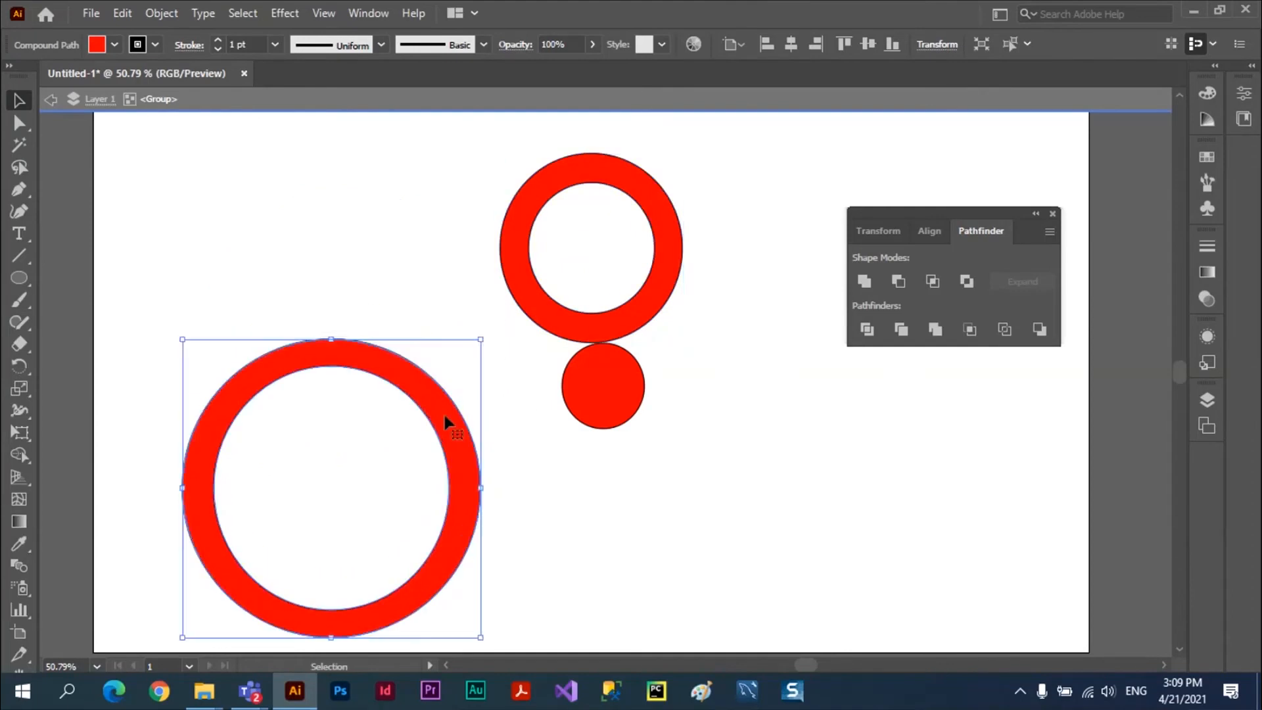
click(374, 391)
click(373, 377)
double_click(344, 396)
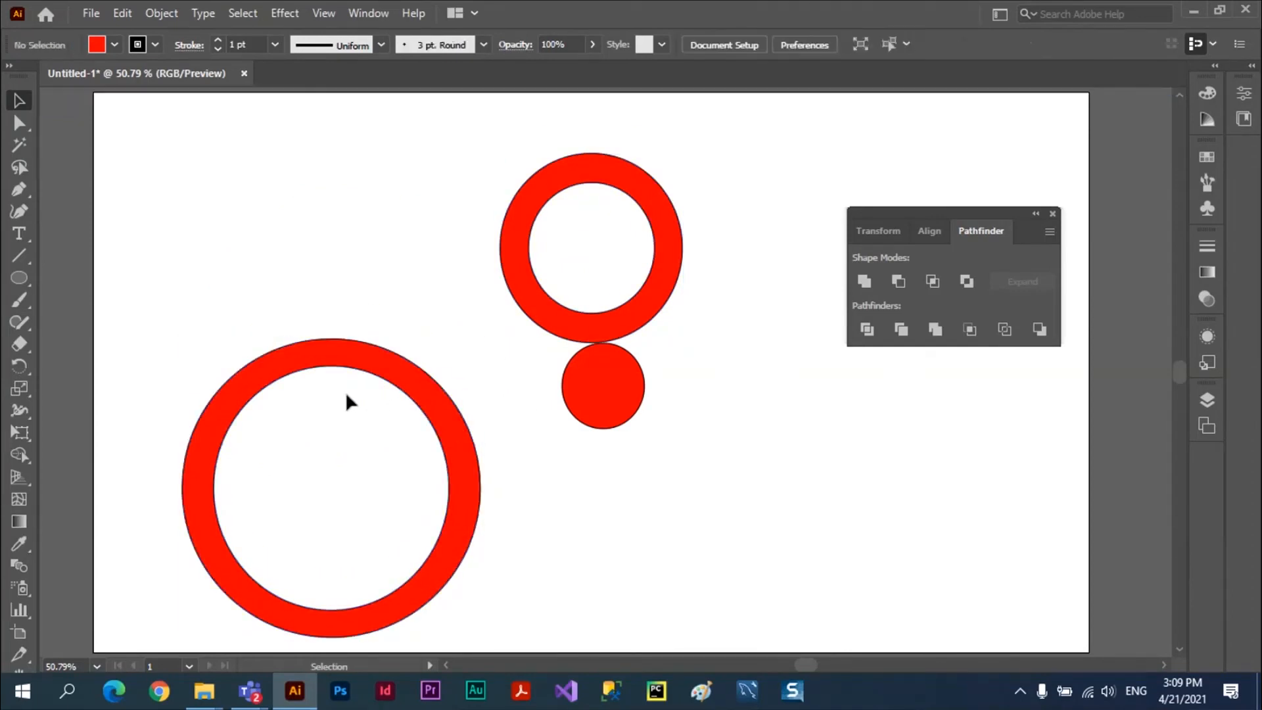
Move the whole group upward, and isolate it to move the large ring right until it overlaps the small disc
drag(387, 369, 393, 324)
click(388, 385)
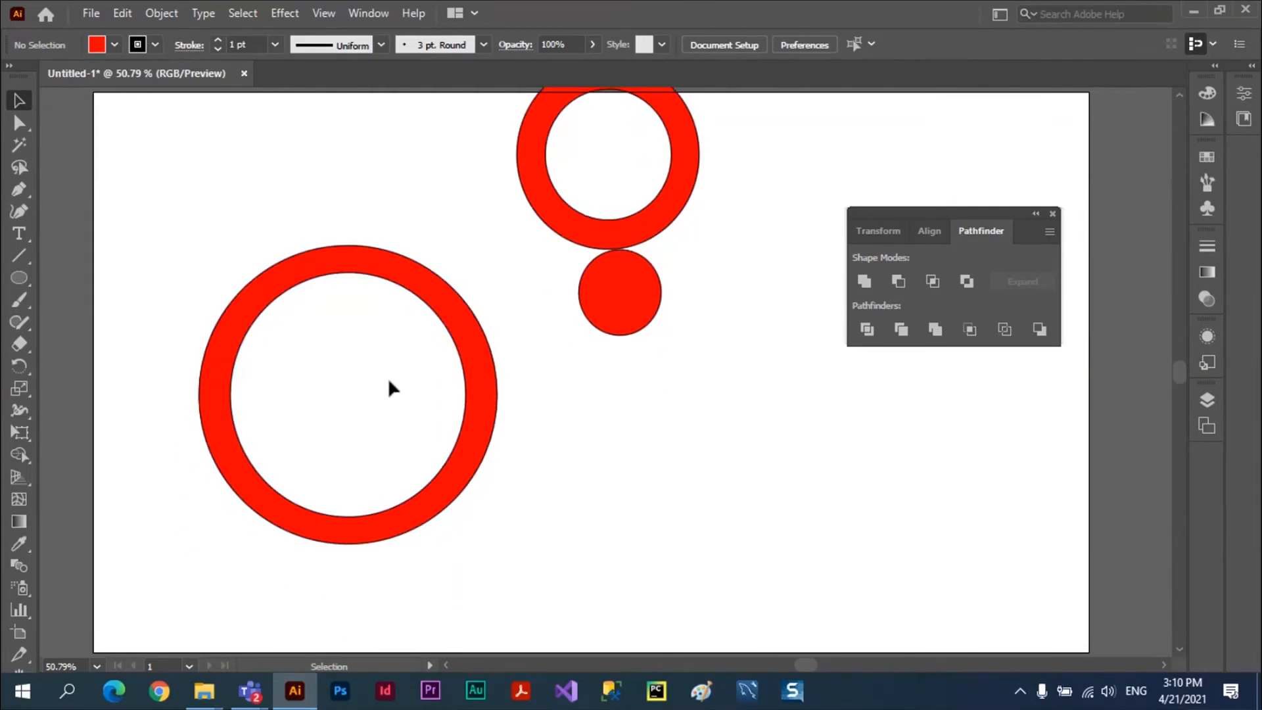
double_click(449, 461)
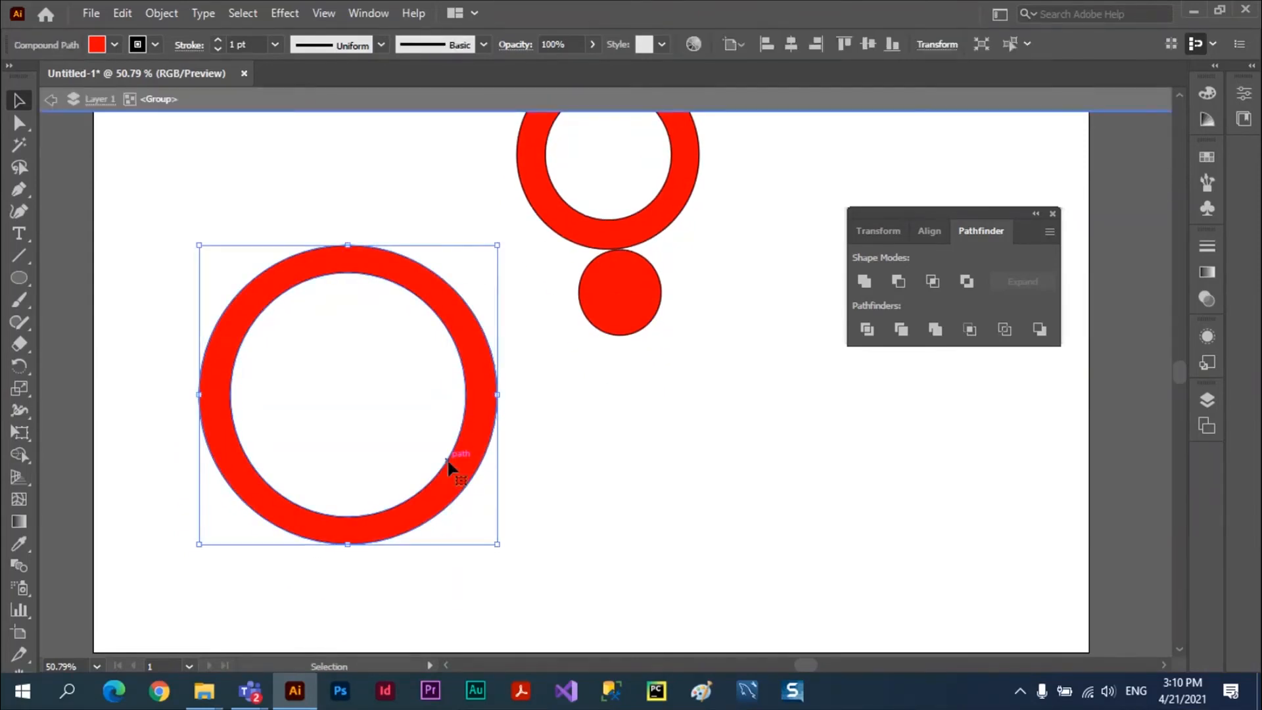
drag(447, 459, 615, 511)
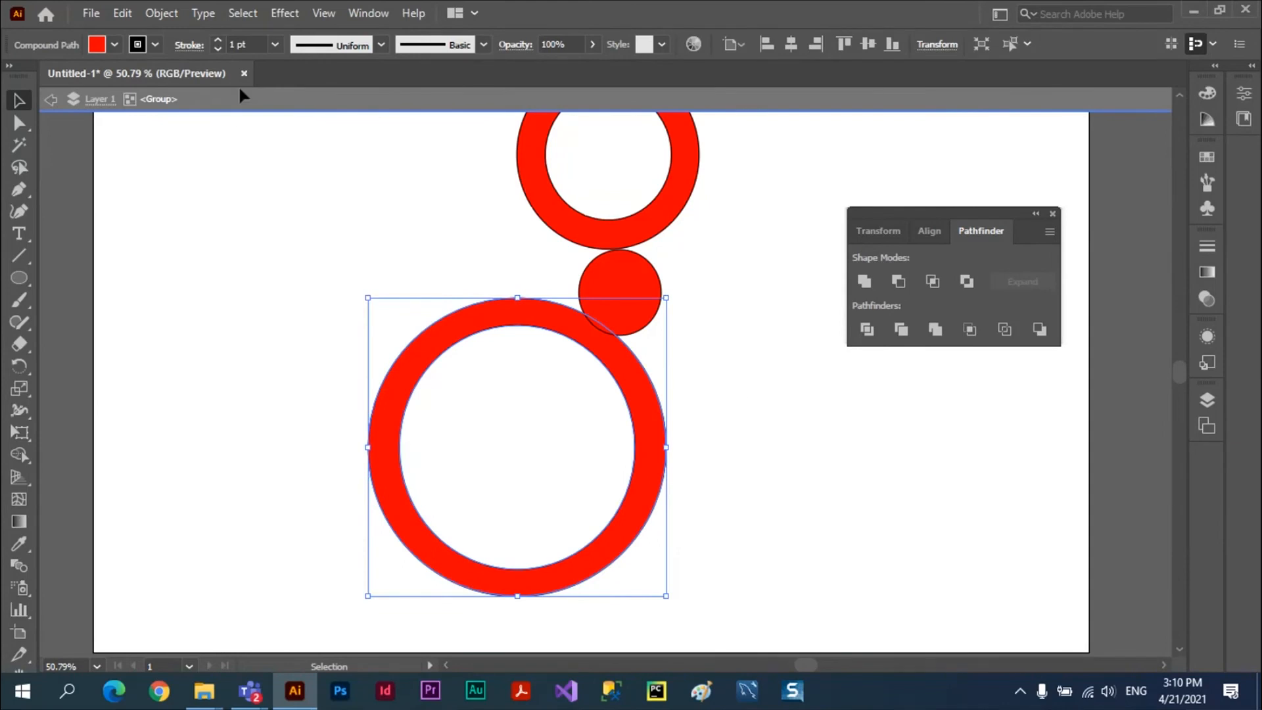
Leave isolation mode and delete the entire ring and disc group from the artboard
click(50, 102)
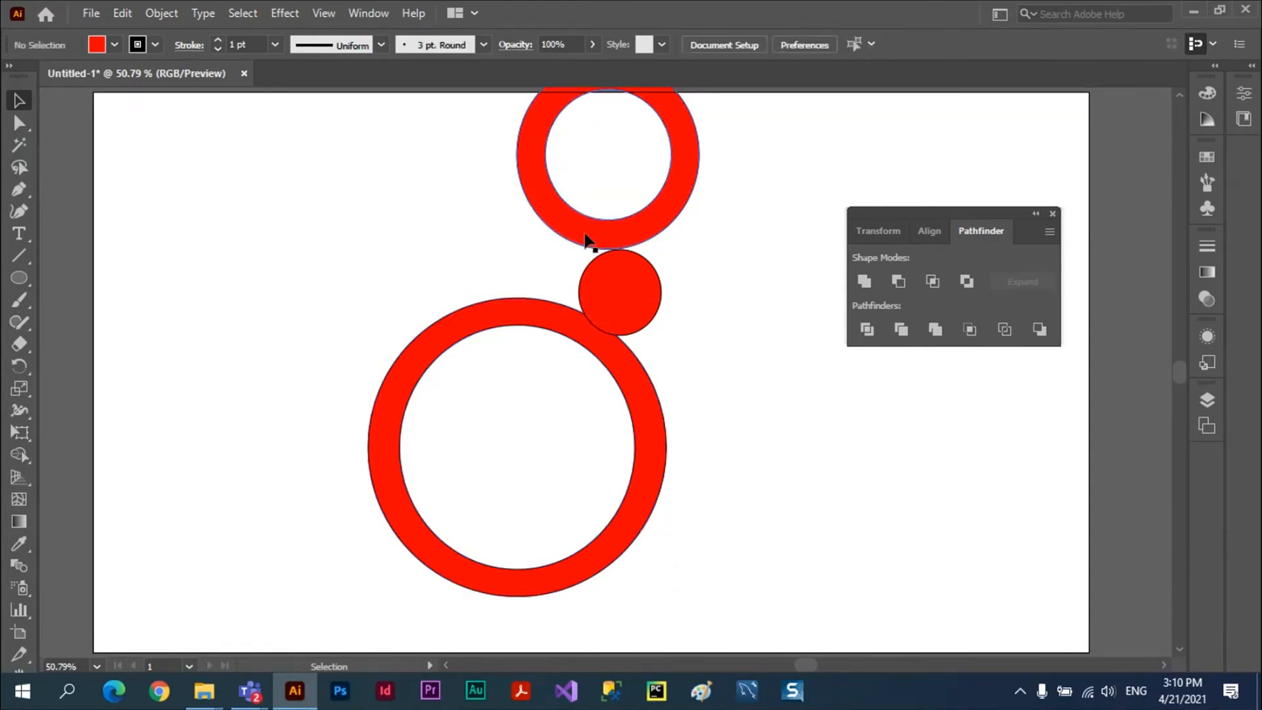
drag(587, 240, 465, 335)
key(Delete)
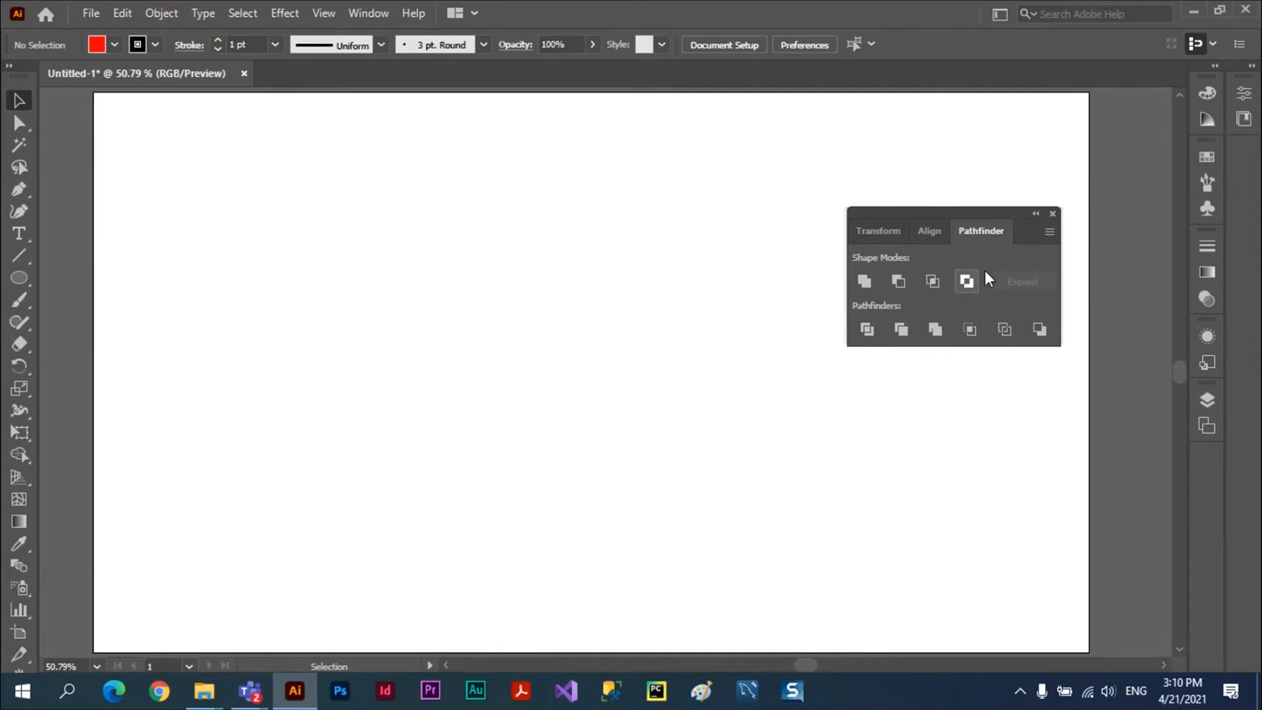
Draw two red circles and move the second one down and left so it covers most of the first
click(20, 278)
drag(272, 285, 496, 507)
drag(416, 169, 629, 354)
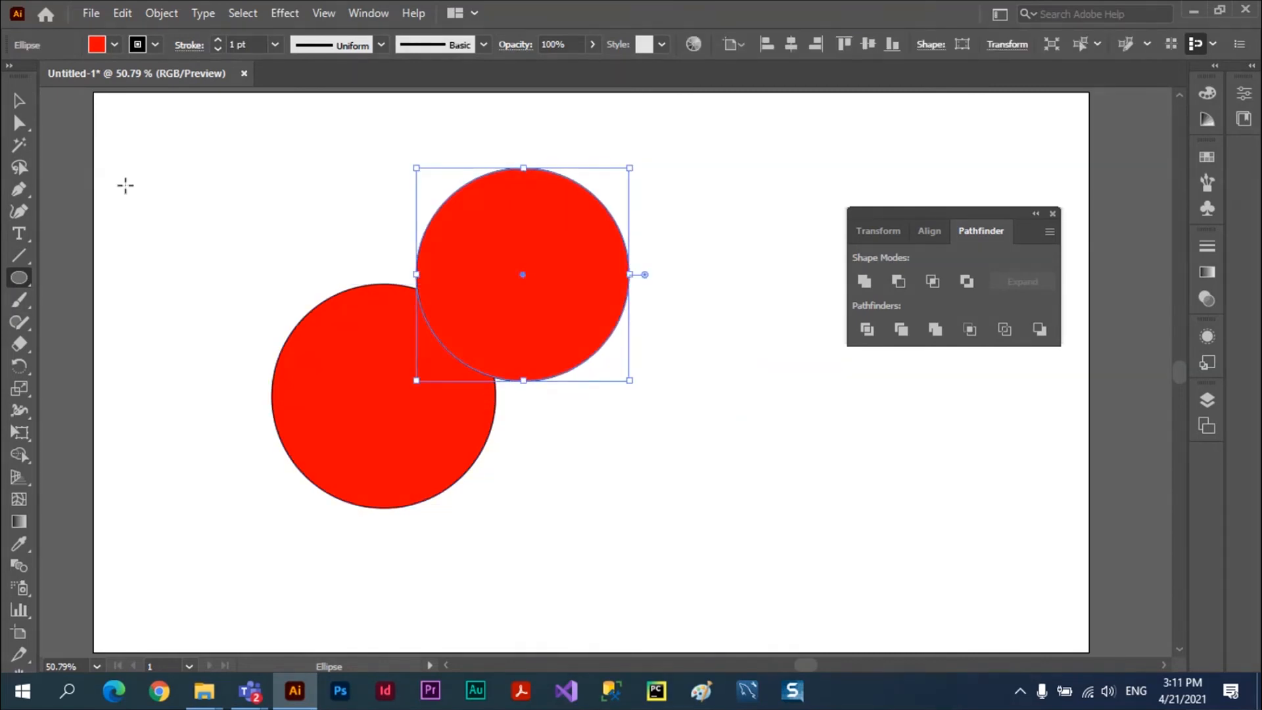
click(19, 100)
drag(536, 243, 426, 324)
click(255, 529)
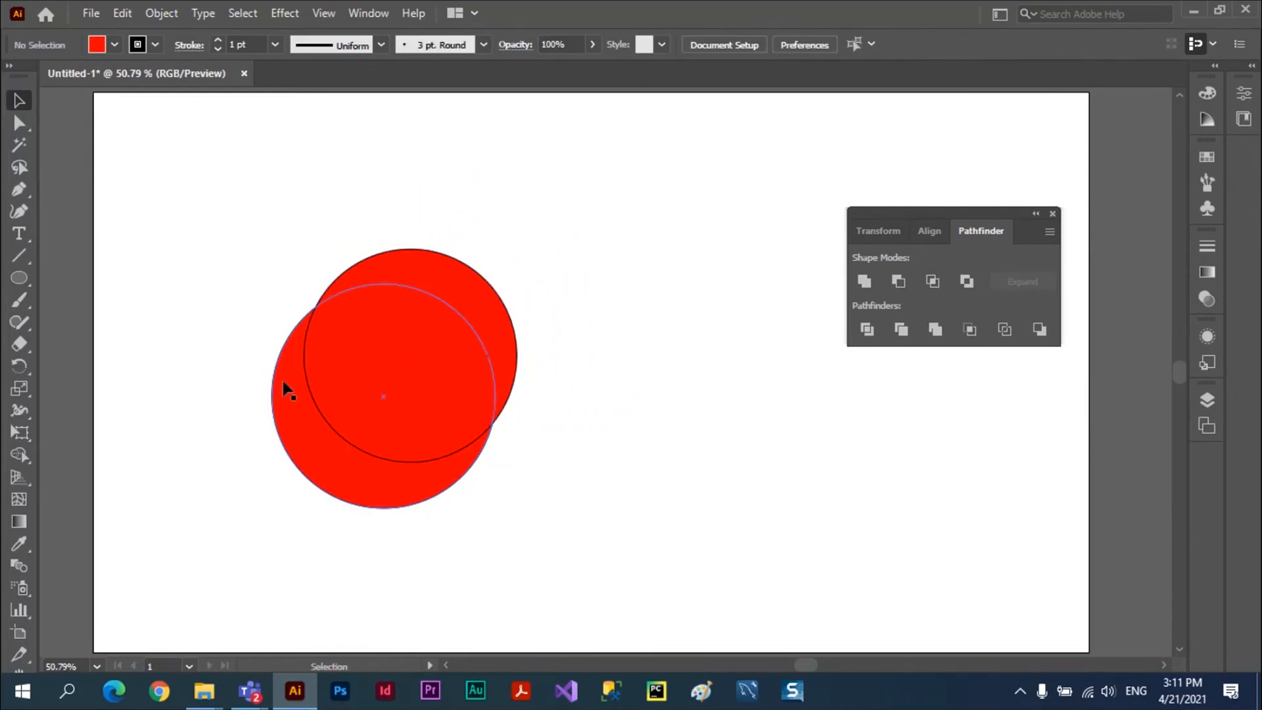
Try Minus Front as an editable compound shape on the two overlapping circles, inspect it, and undo it
drag(206, 178, 590, 557)
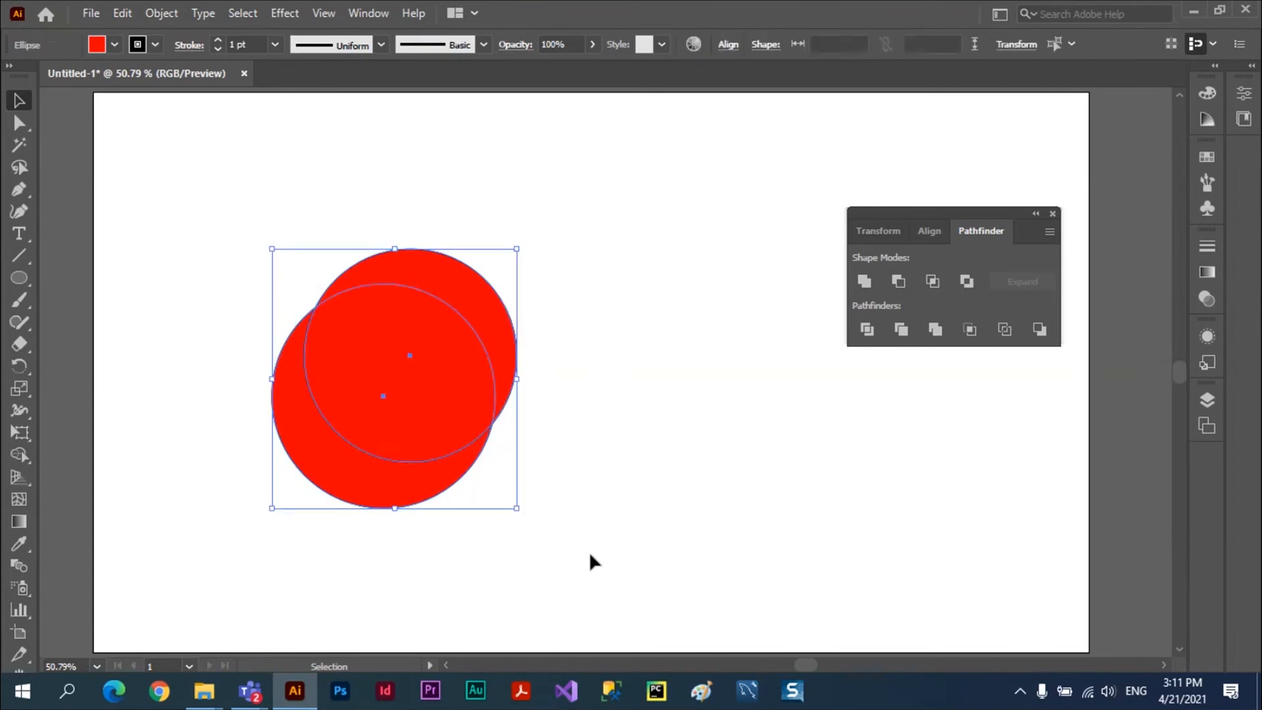
click(899, 281)
click(703, 377)
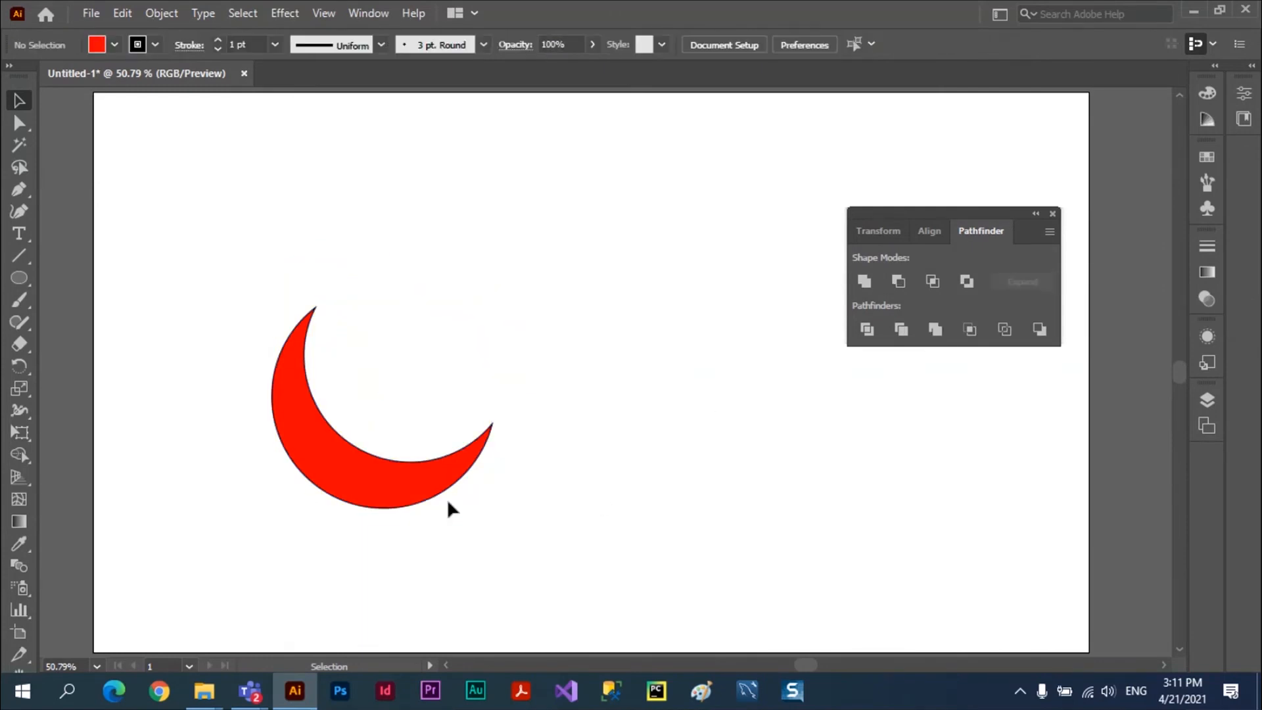
click(357, 487)
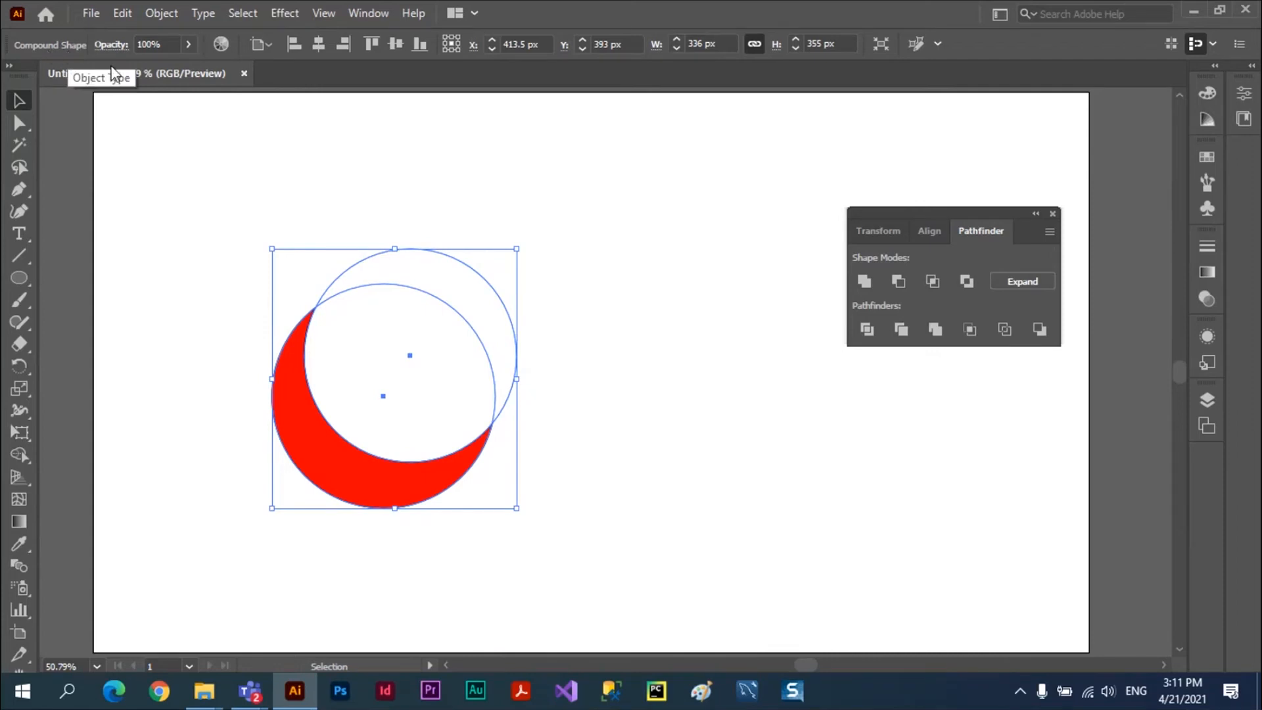
click(611, 331)
key(ctrl+z)
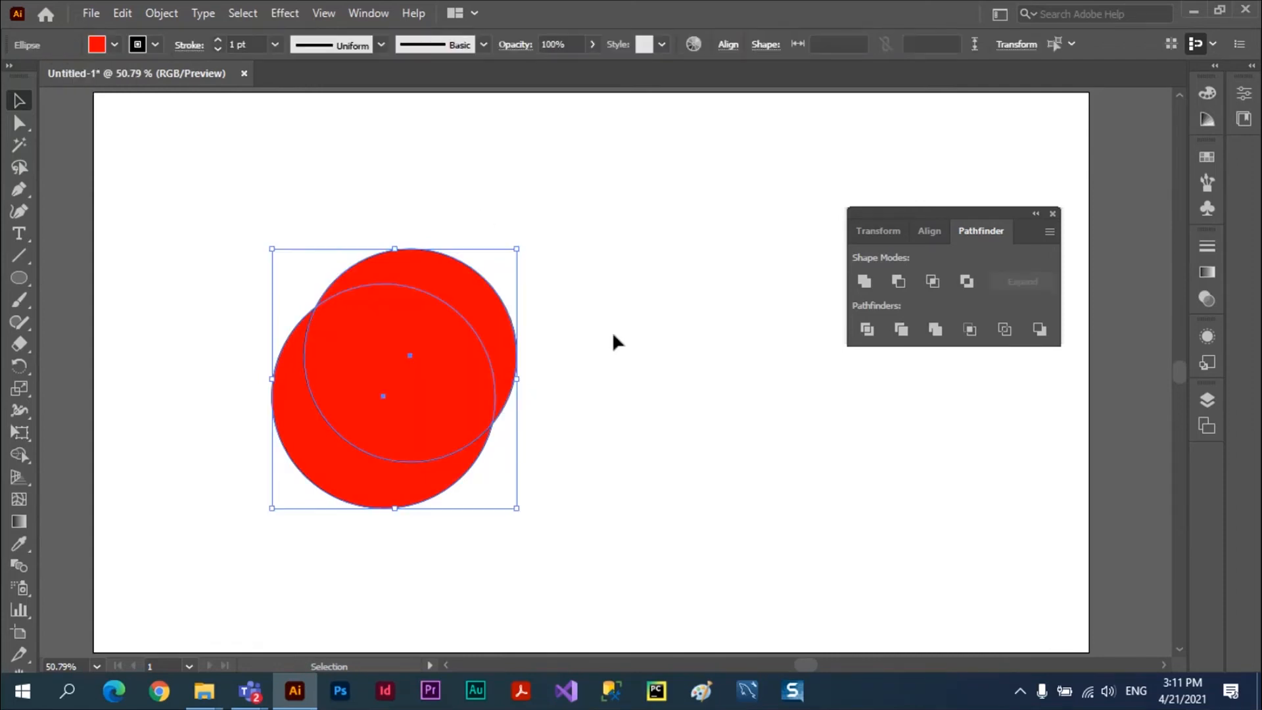
Nudge the front circle down and left, and duplicate the overlapping pair so one pair sits upper left and the other lower right
click(609, 374)
drag(449, 345, 433, 368)
drag(201, 178, 575, 555)
alt+drag(402, 402, 388, 363)
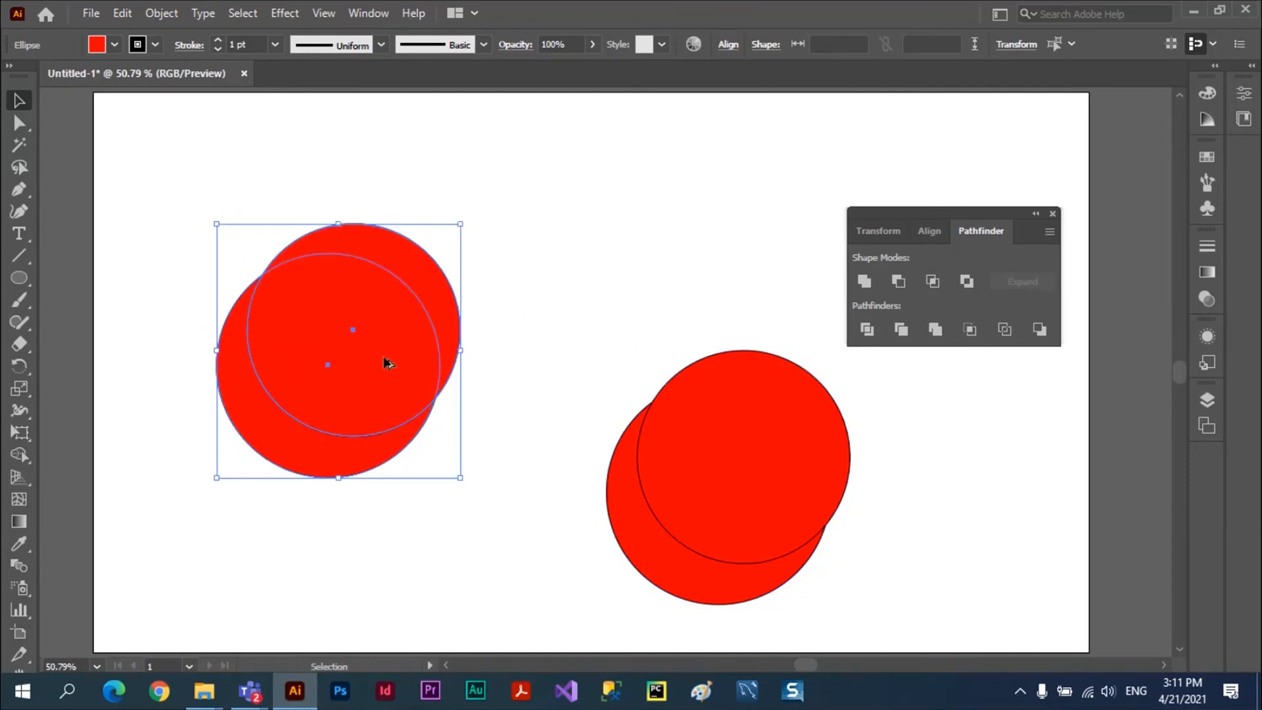
Apply a regular Minus Front to the lower-right pair of circles and move the resulting crescent up slightly
click(566, 265)
drag(574, 327, 842, 594)
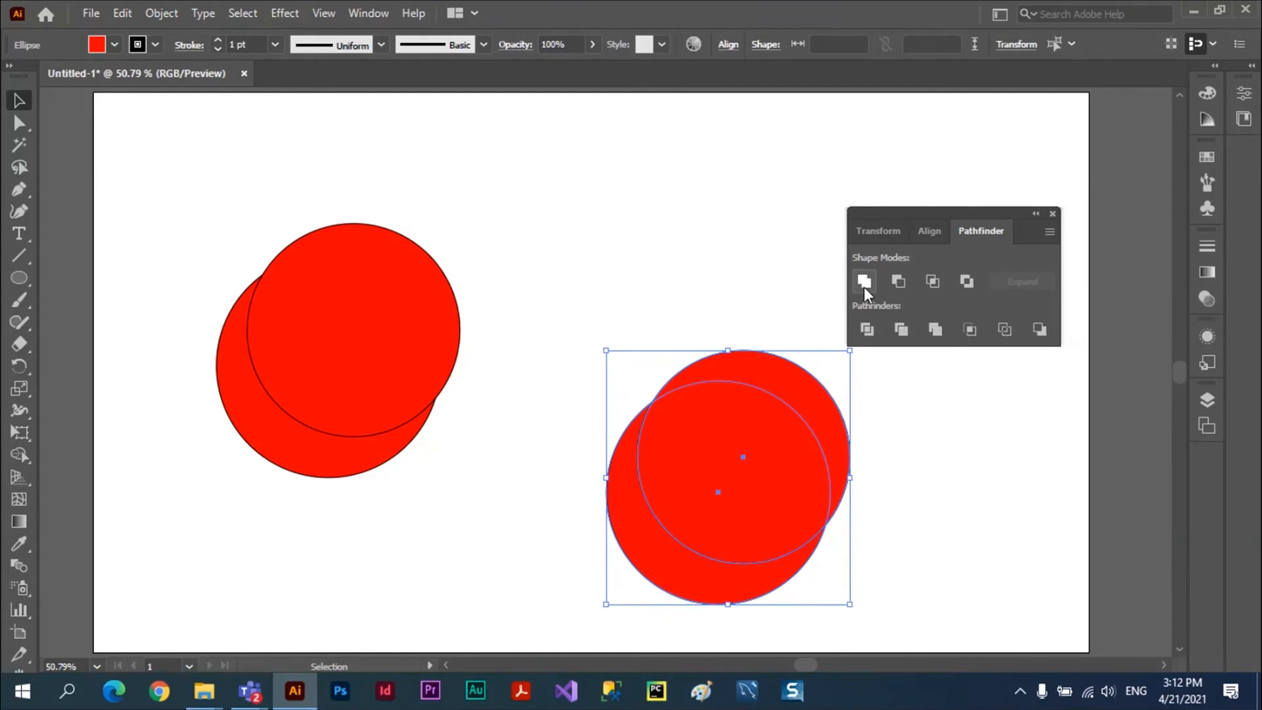
click(897, 281)
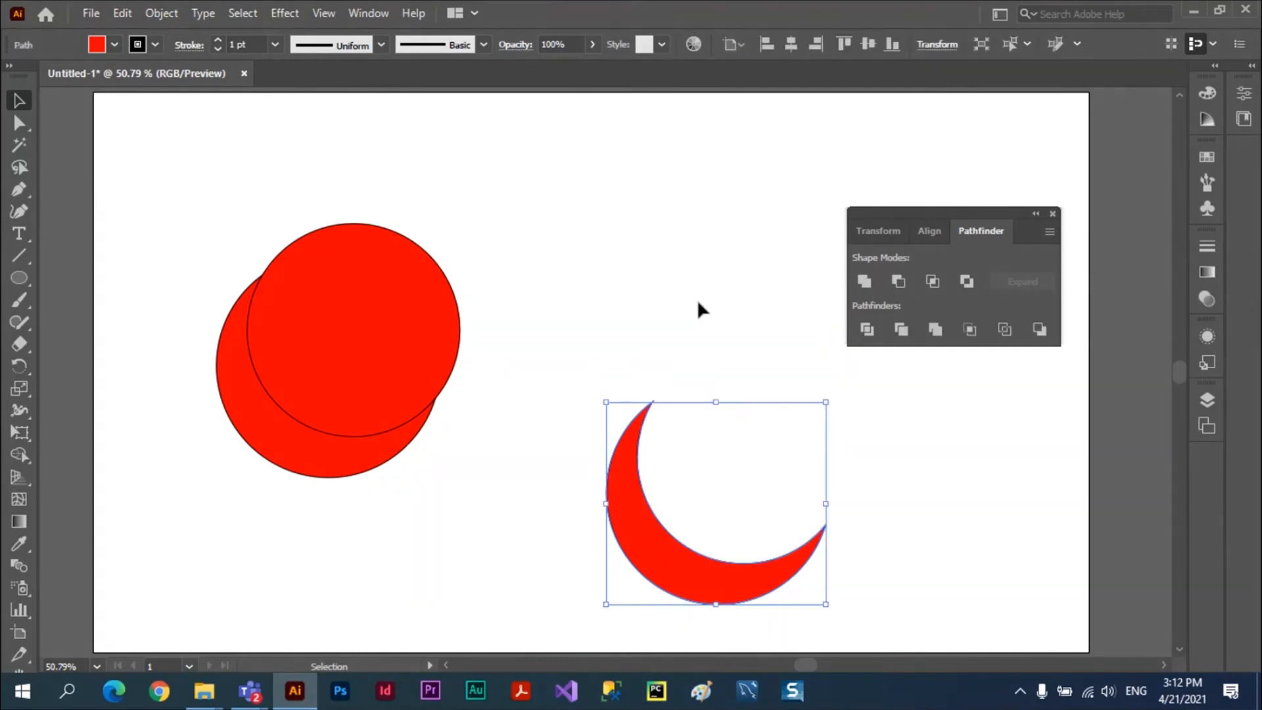
click(686, 342)
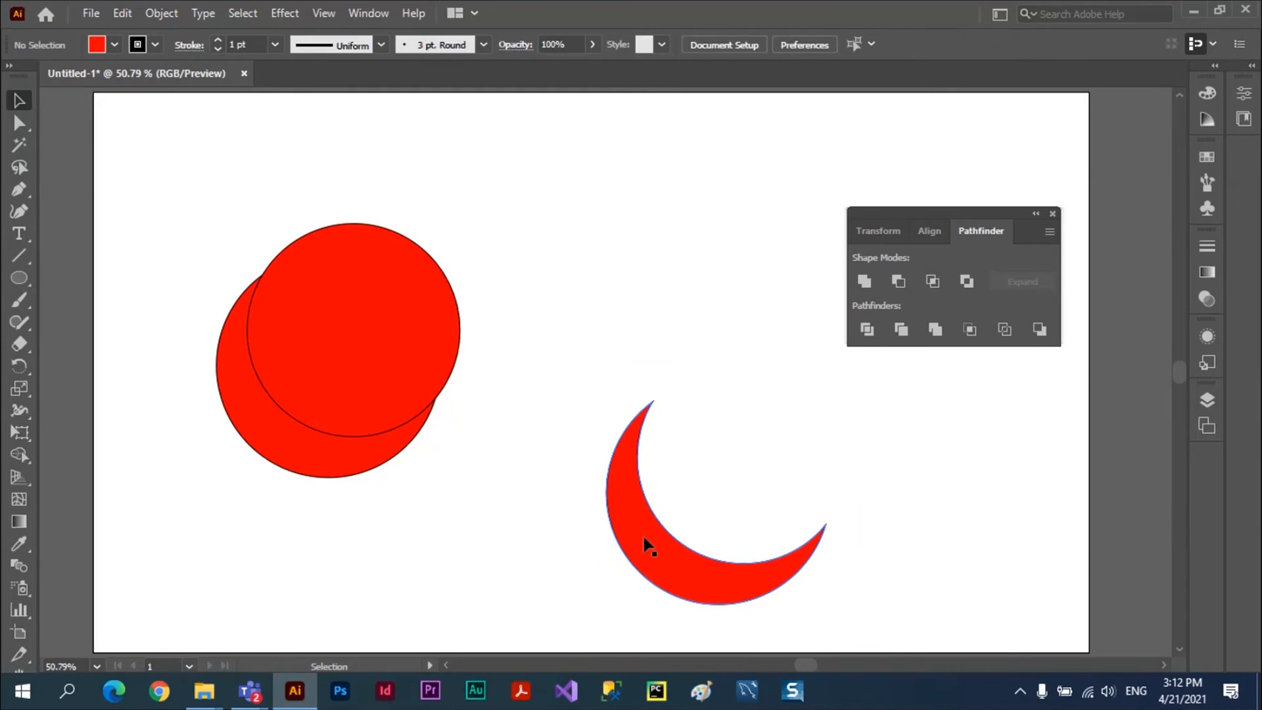
click(660, 557)
drag(662, 561, 653, 510)
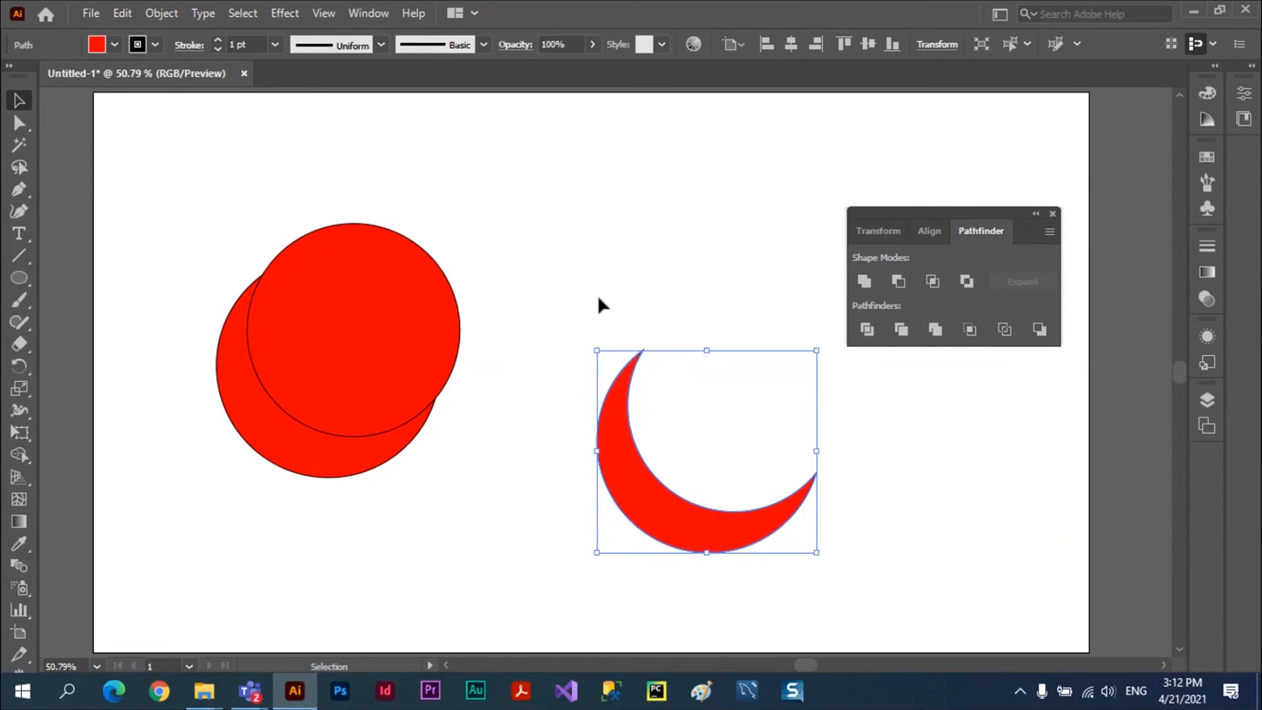
Apply Minus Front to the upper-left pair as an editable compound shape, and select it to compare with the plain crescent
click(595, 270)
drag(202, 265, 473, 518)
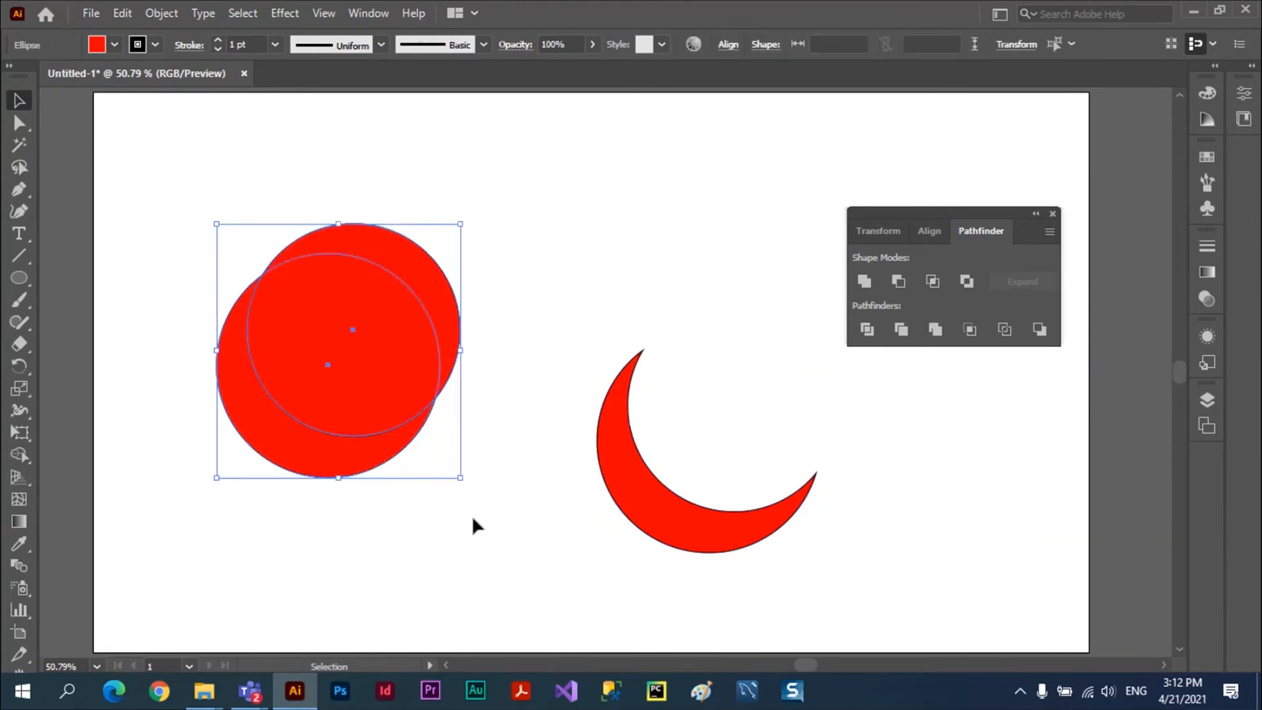
click(898, 279)
click(625, 234)
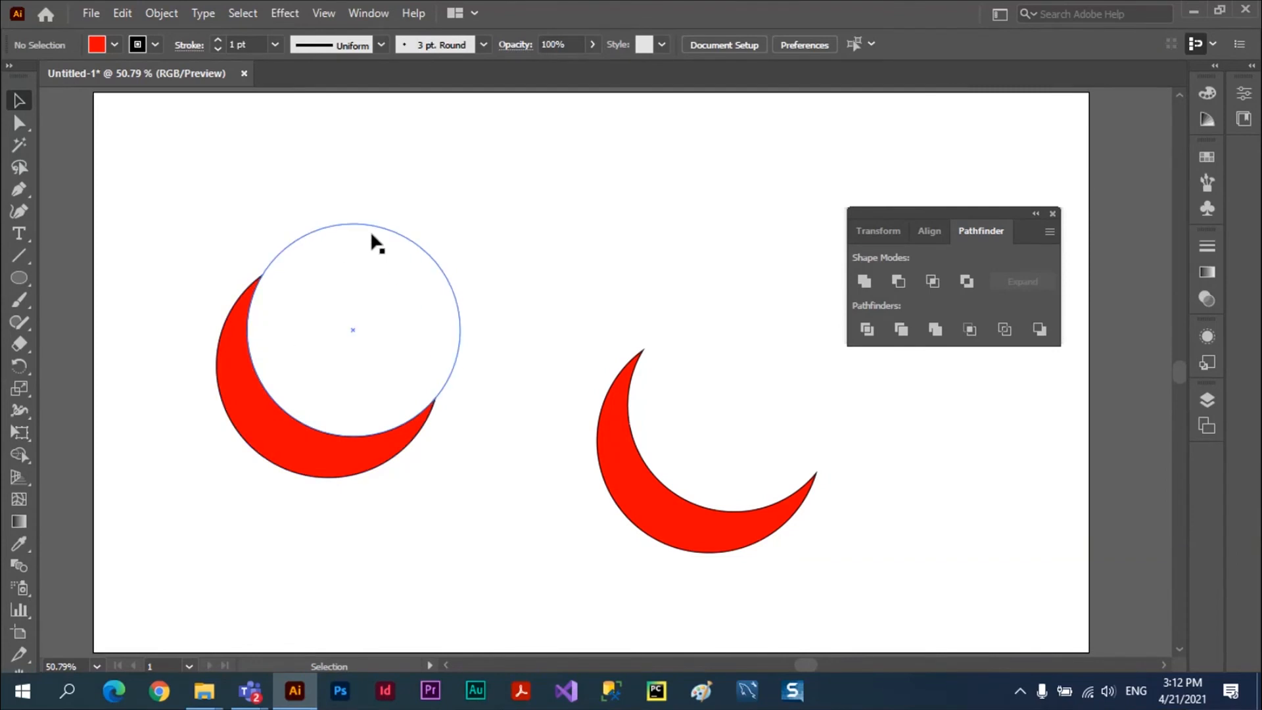
click(272, 440)
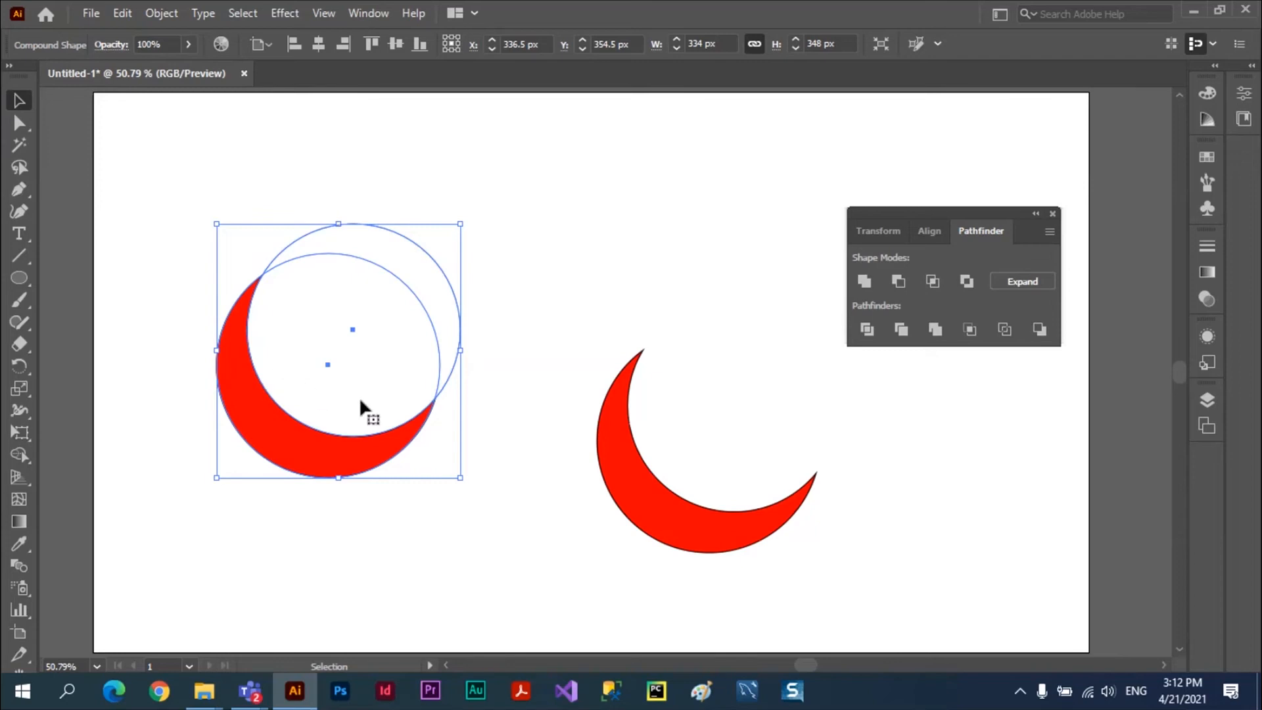
Isolate the compound crescent and move its back circle and its cutting circle separately to the lower-left of the artboard
double_click(277, 421)
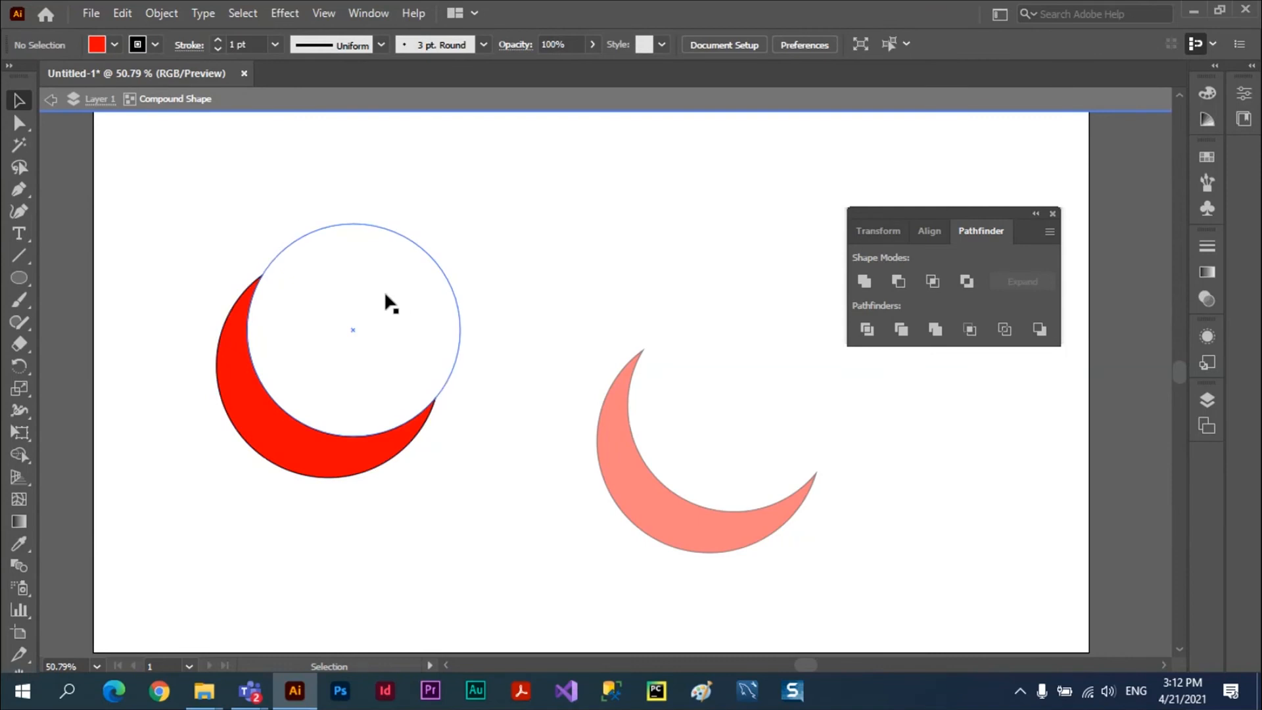
drag(408, 315, 326, 462)
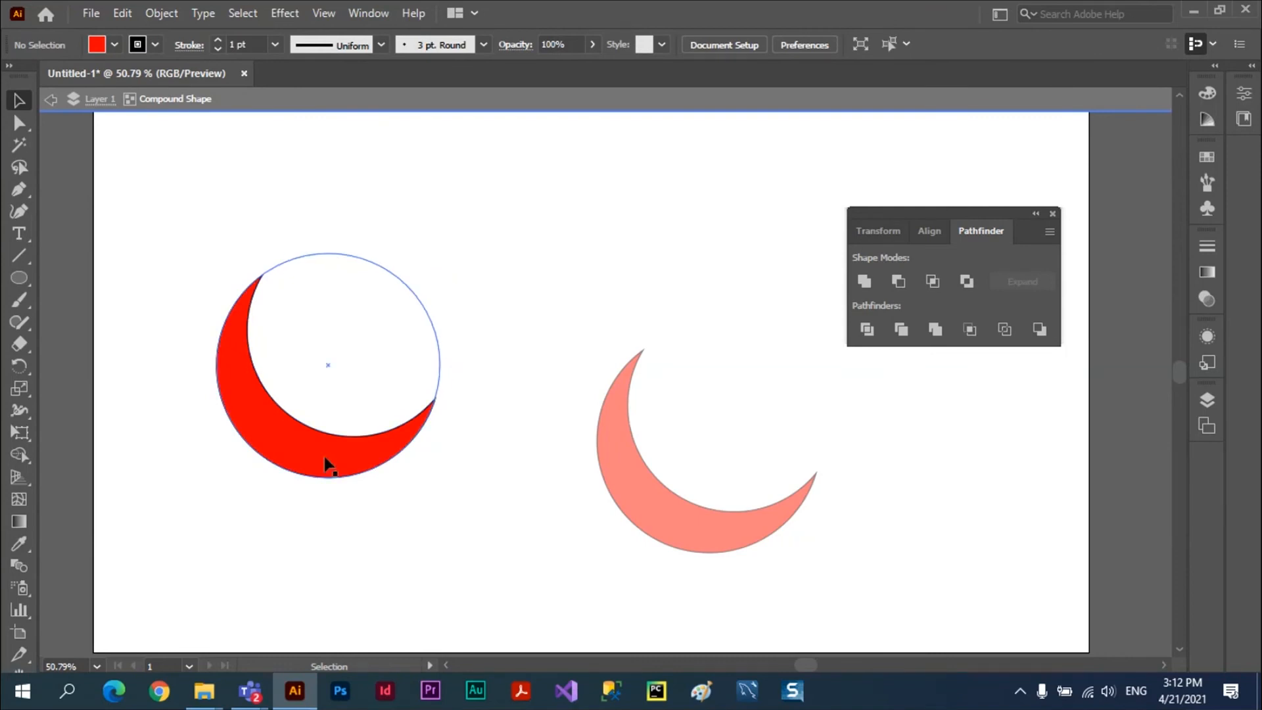
click(293, 462)
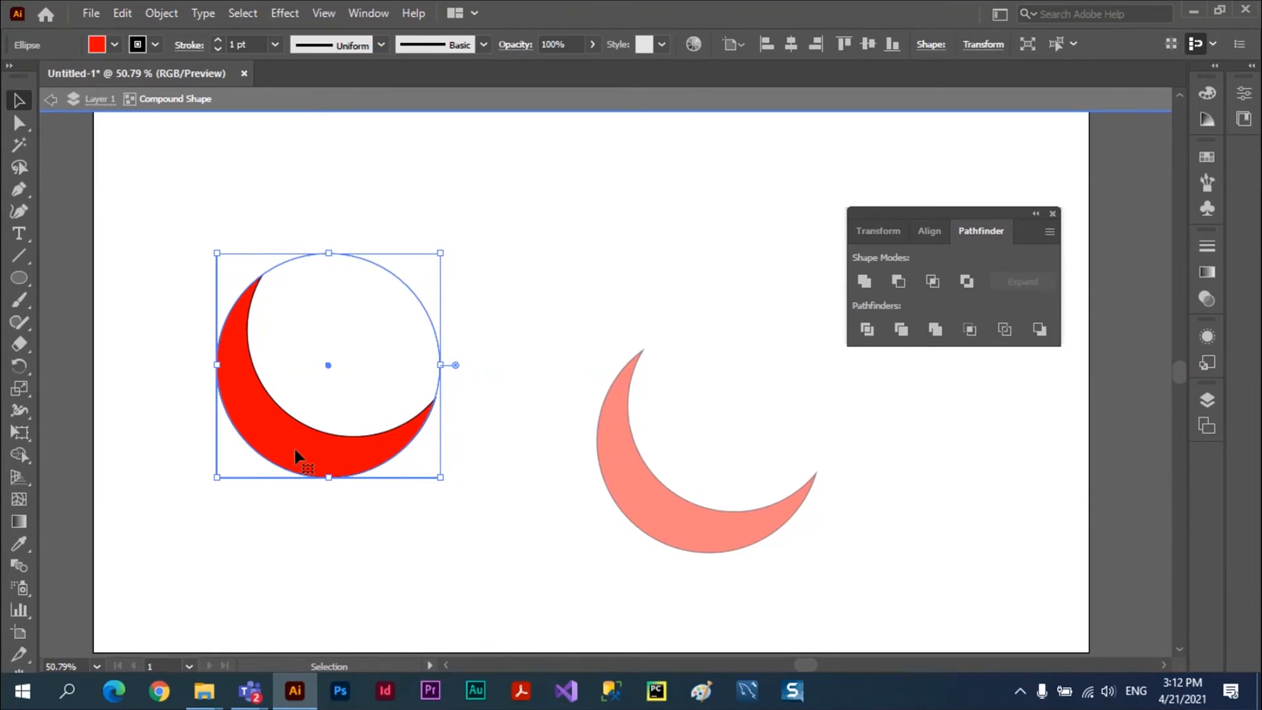
drag(293, 453, 198, 605)
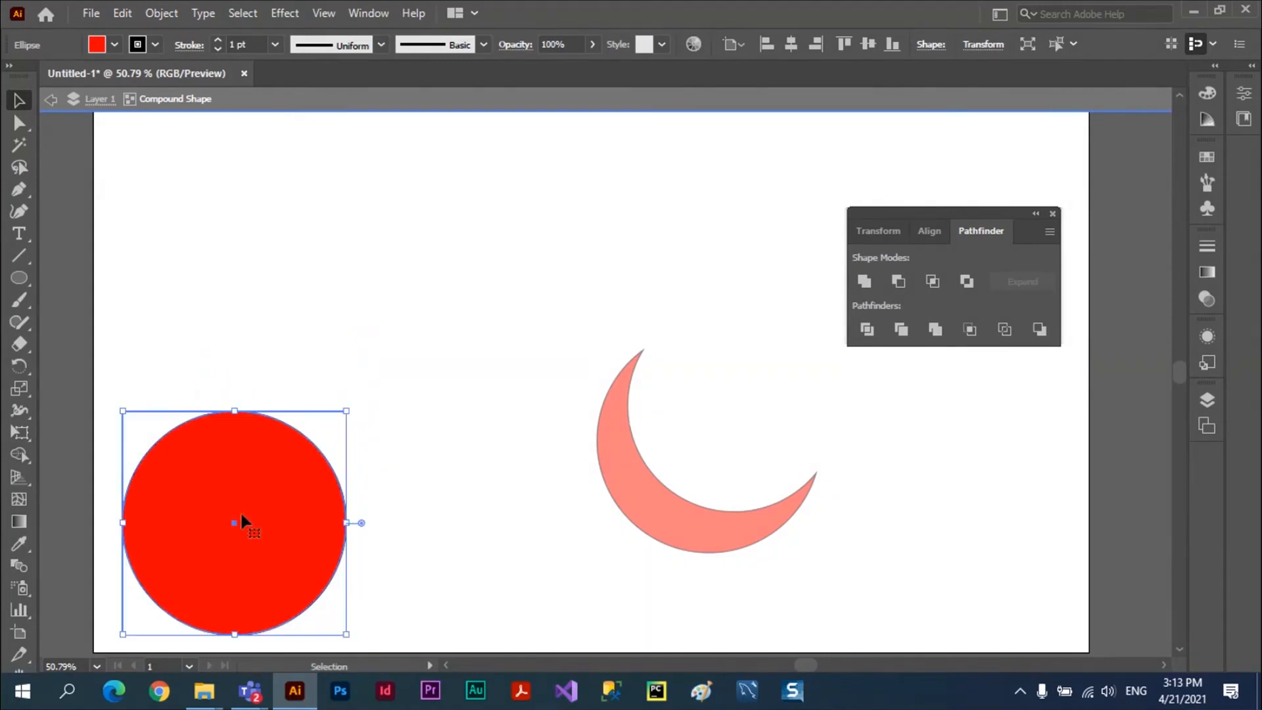
click(326, 372)
drag(338, 363, 246, 512)
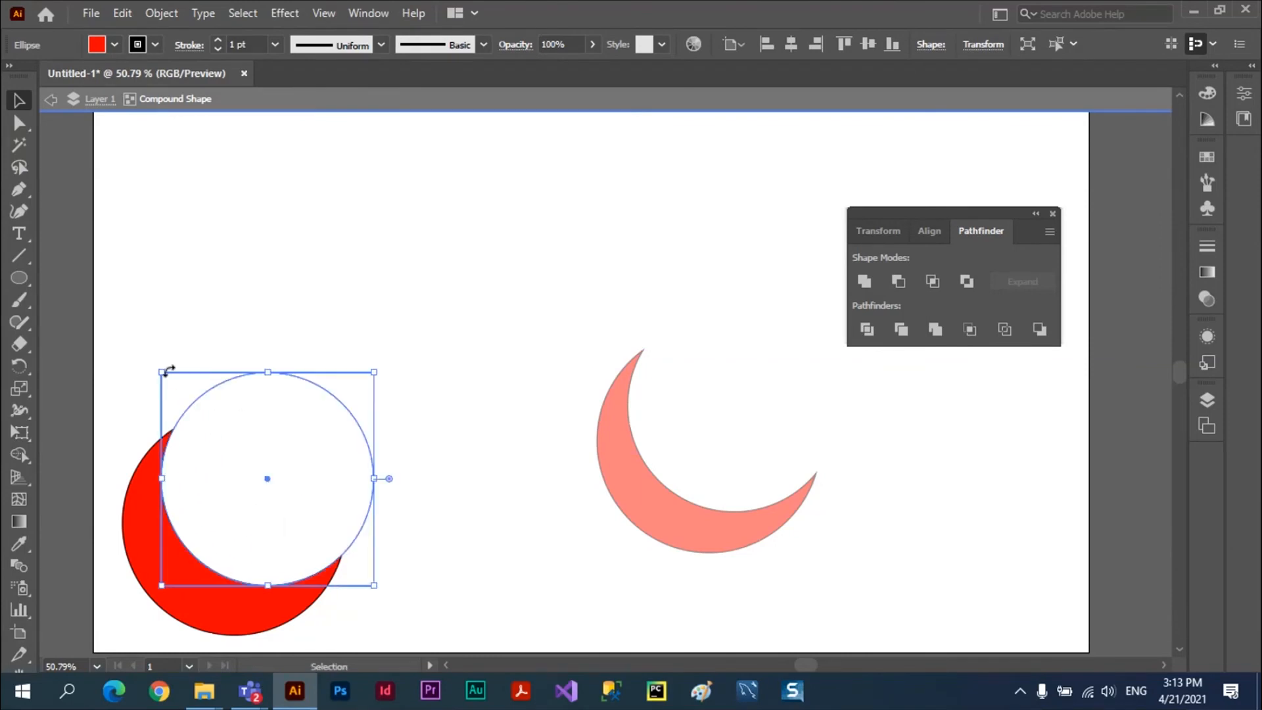
Resize and reposition the cutting circle to reshape the compound crescent, and leave isolation mode
drag(162, 372, 217, 423)
drag(309, 503, 258, 507)
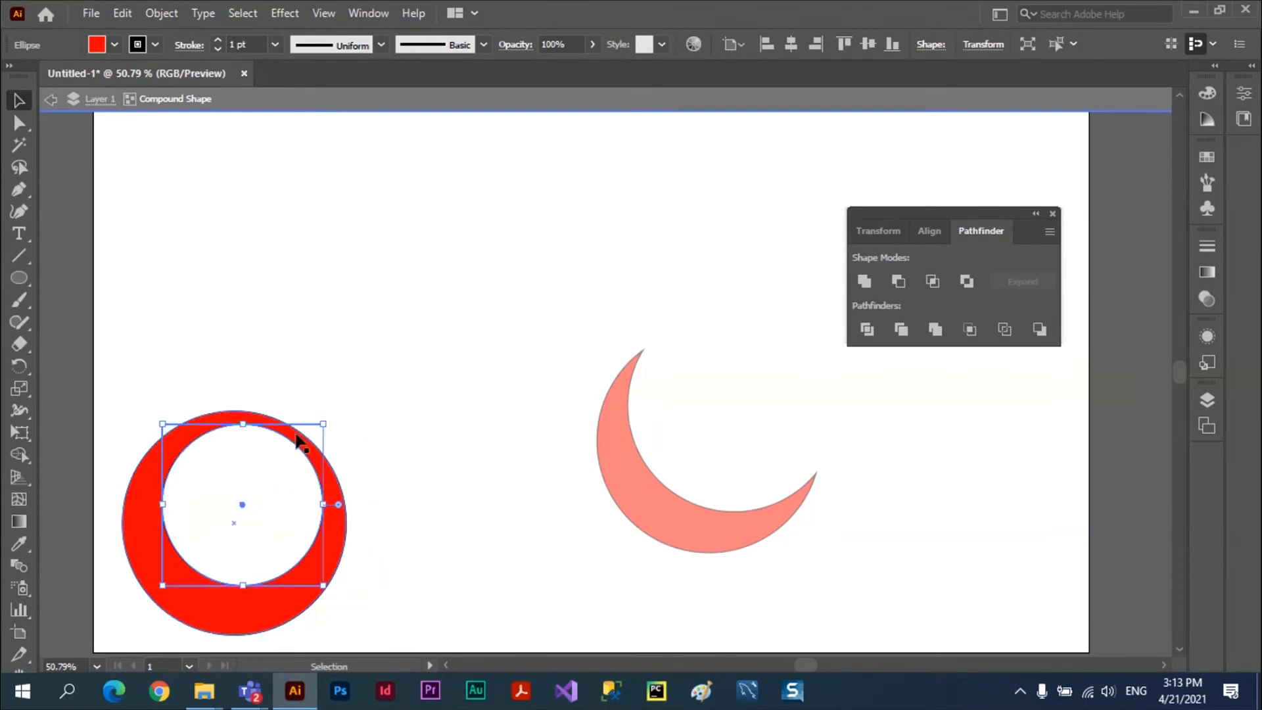
drag(322, 423, 351, 396)
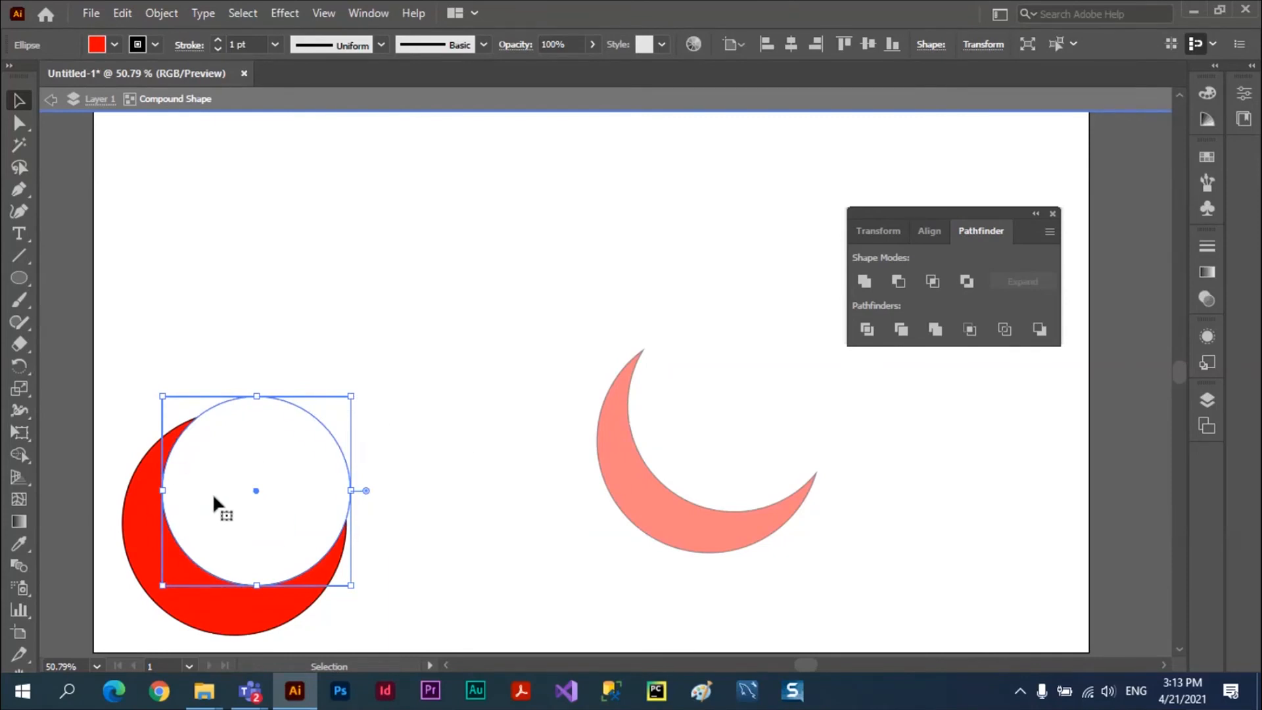
click(52, 101)
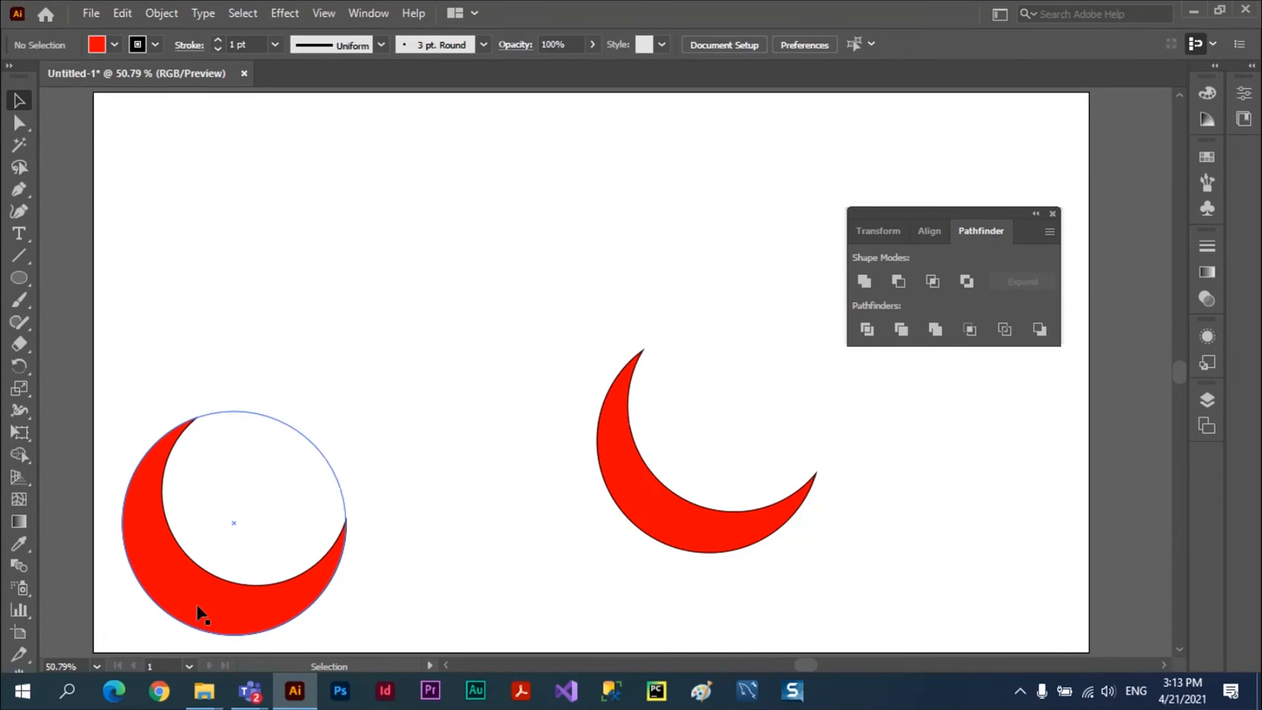
Move the compound crescent up and right, and place the plain crescent so it overlaps its lower right part
drag(197, 605, 251, 402)
drag(658, 497, 619, 490)
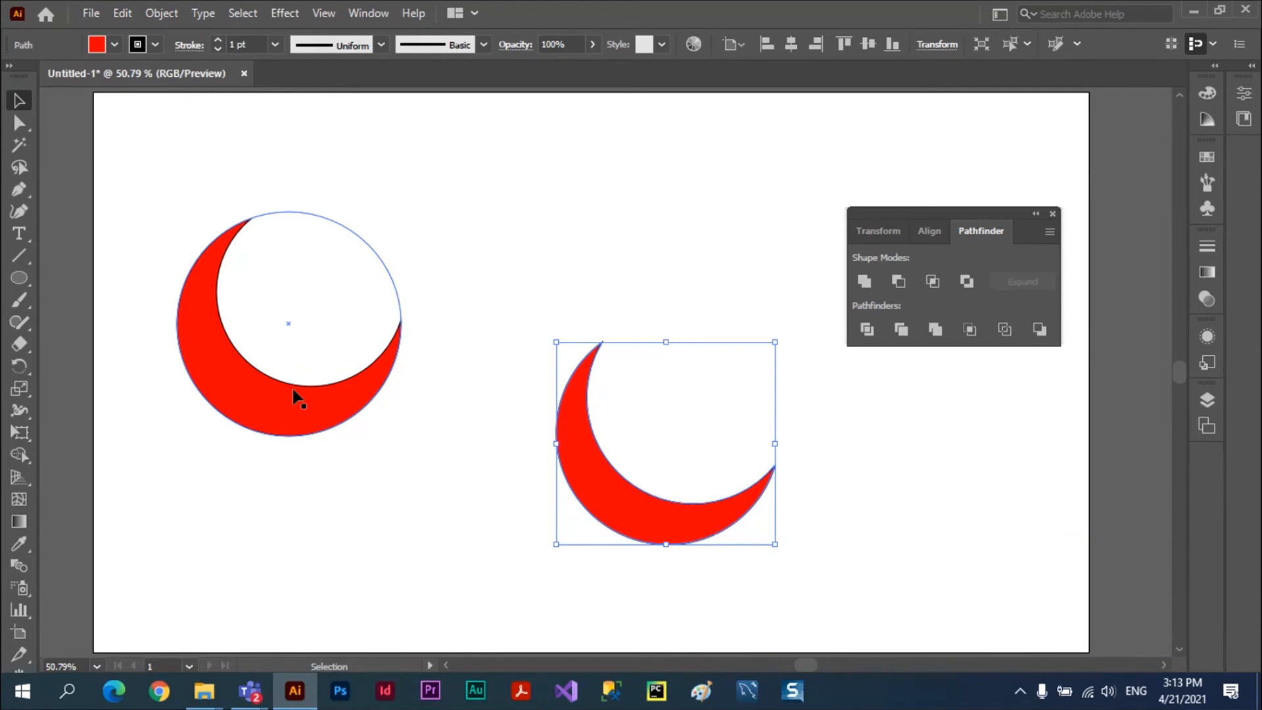
drag(294, 389, 316, 361)
drag(590, 473, 664, 518)
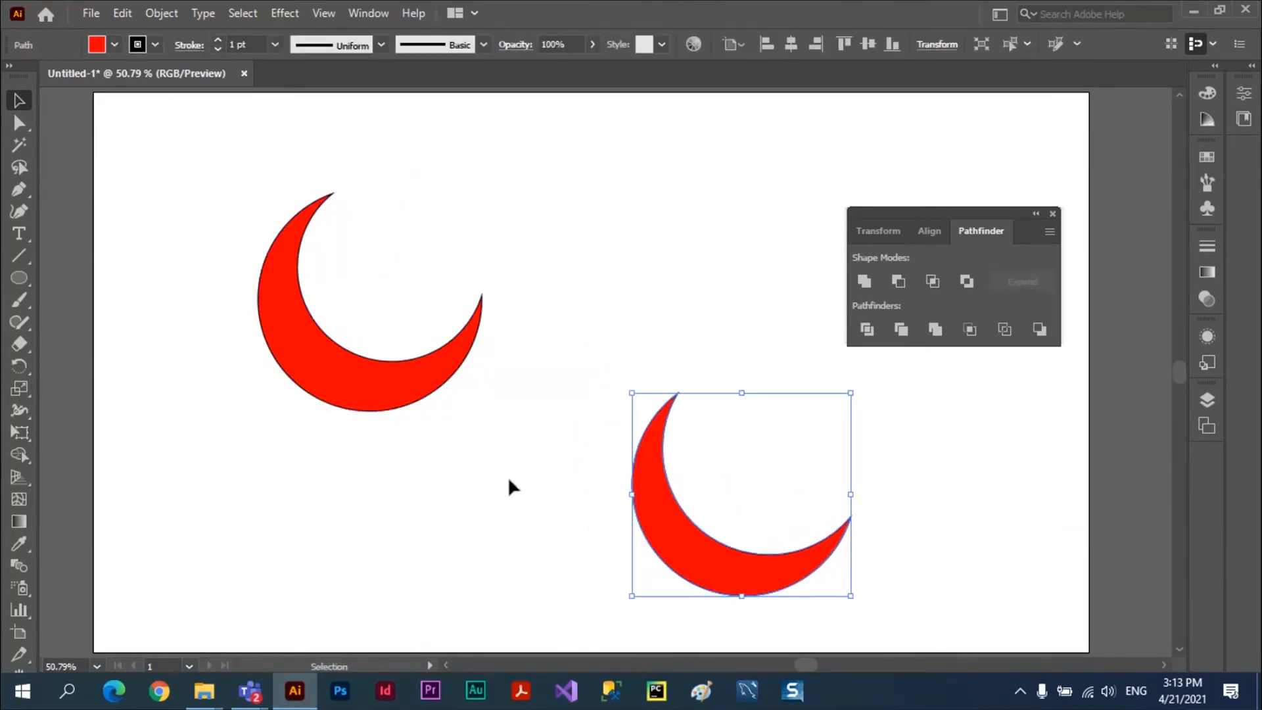
drag(677, 560, 498, 454)
click(630, 190)
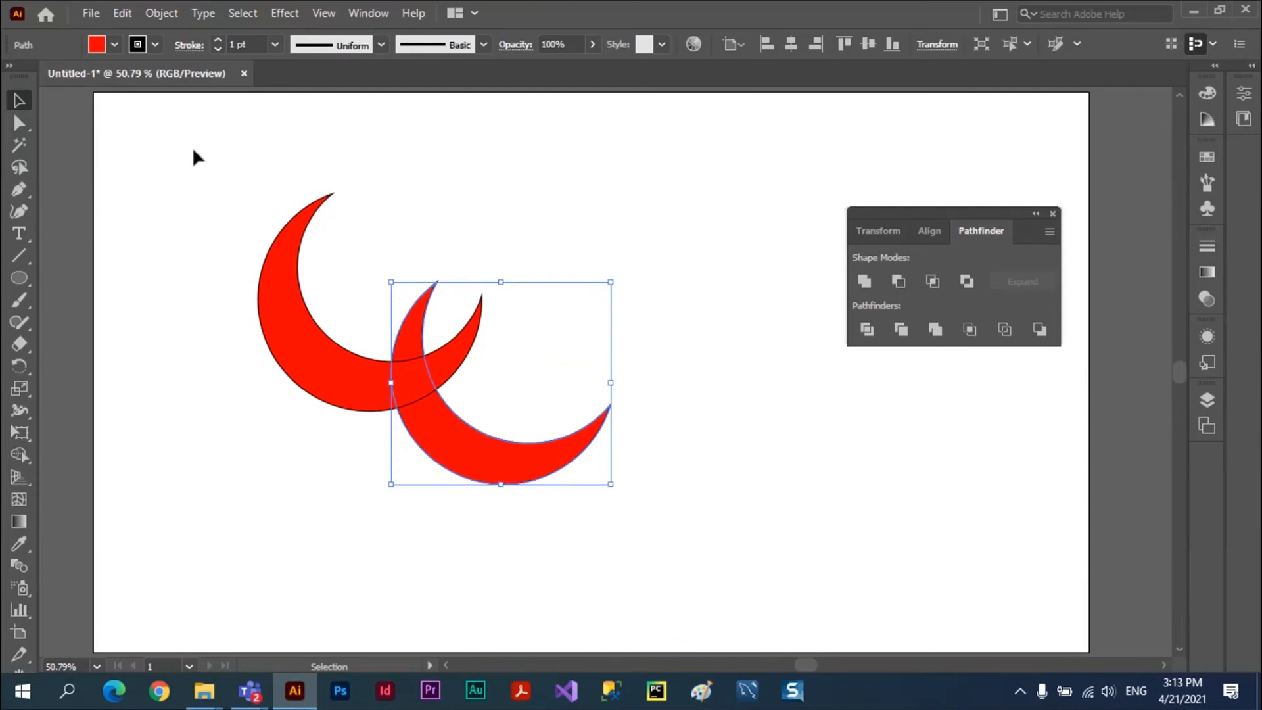
Unite the two overlapping crescents as an editable compound shape and move it slightly right and down
drag(203, 167, 664, 559)
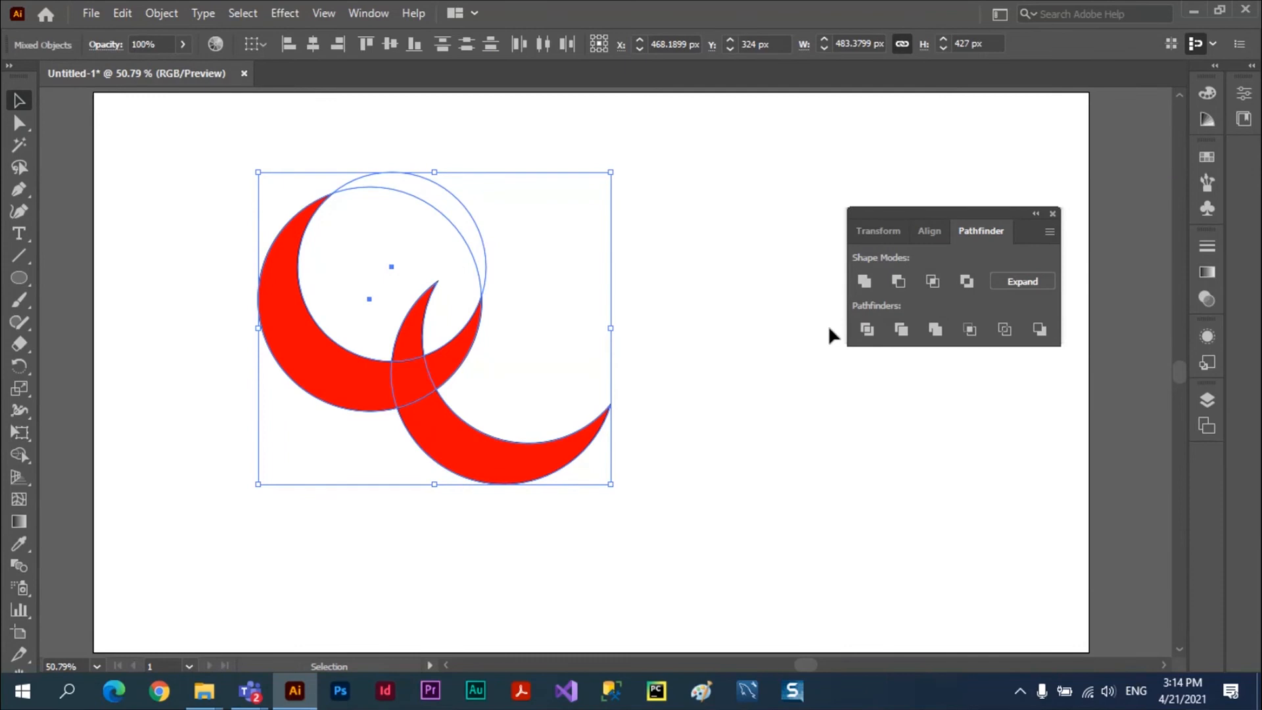
alt+click(868, 279)
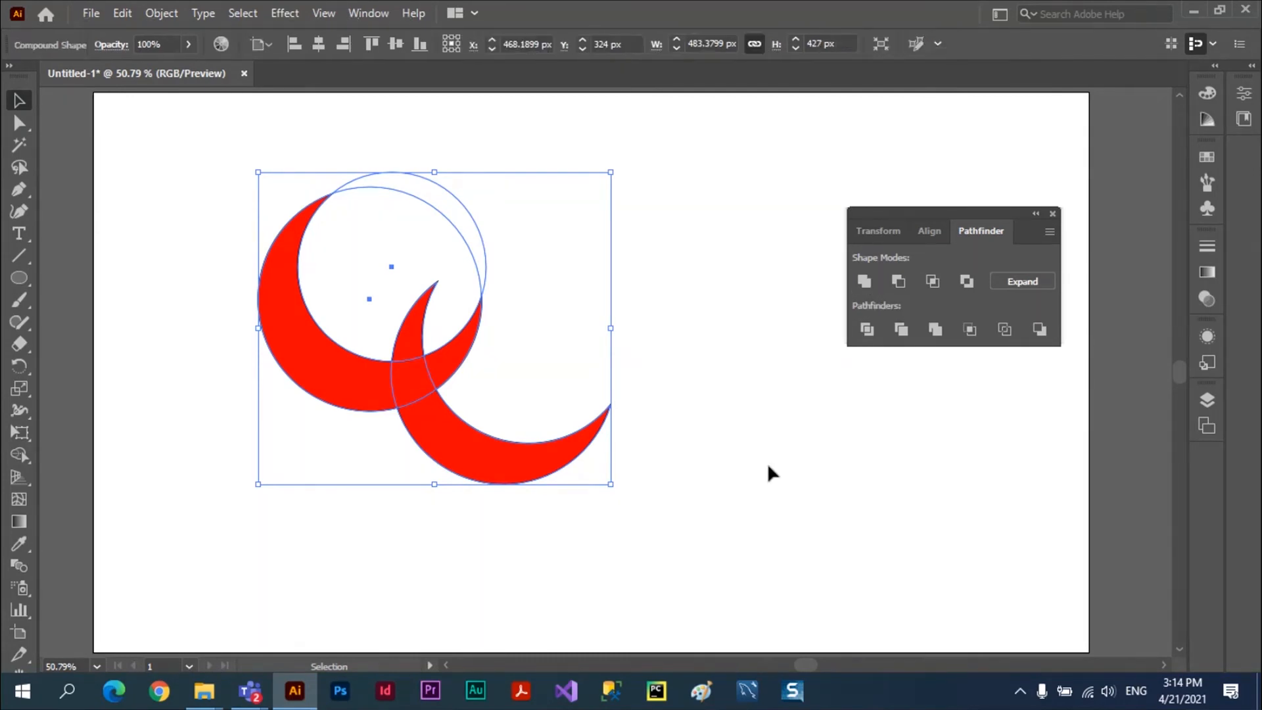
click(740, 507)
drag(507, 455, 515, 482)
click(735, 246)
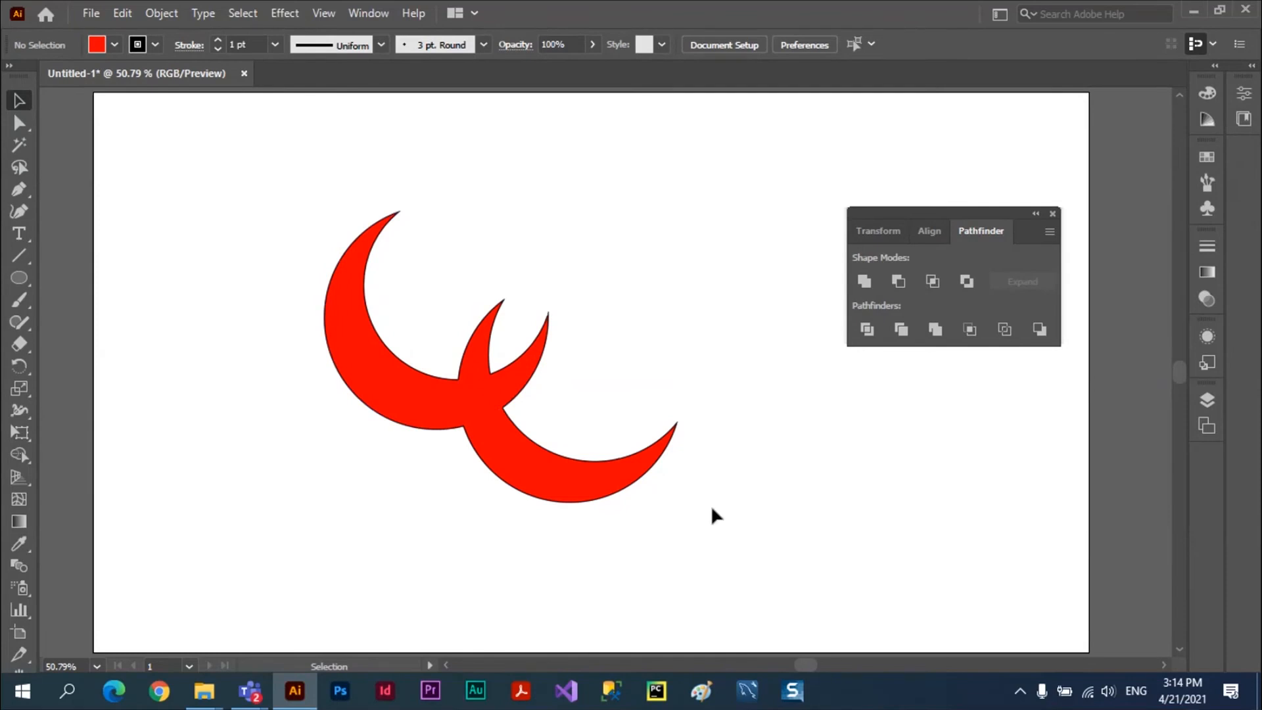
Shift the united shape left, isolate it, move the lower crescent beneath the larger one, and scale that crescent down
drag(484, 428, 439, 428)
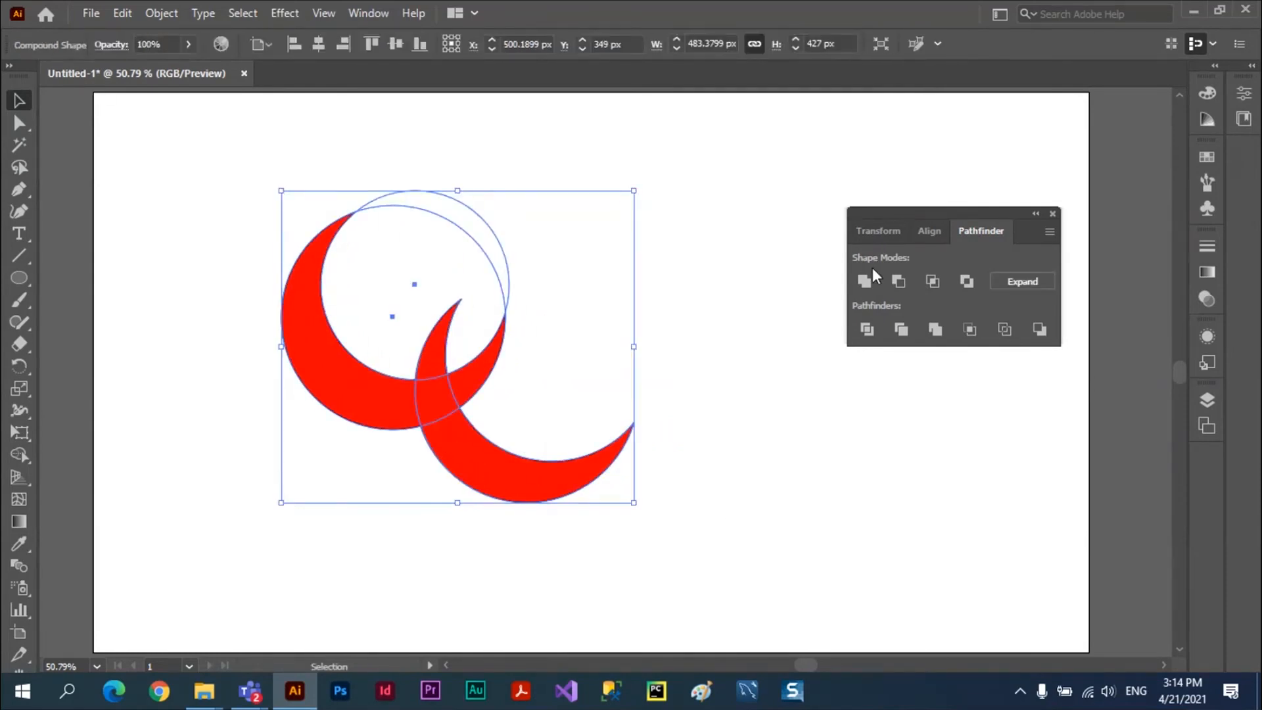
double_click(452, 431)
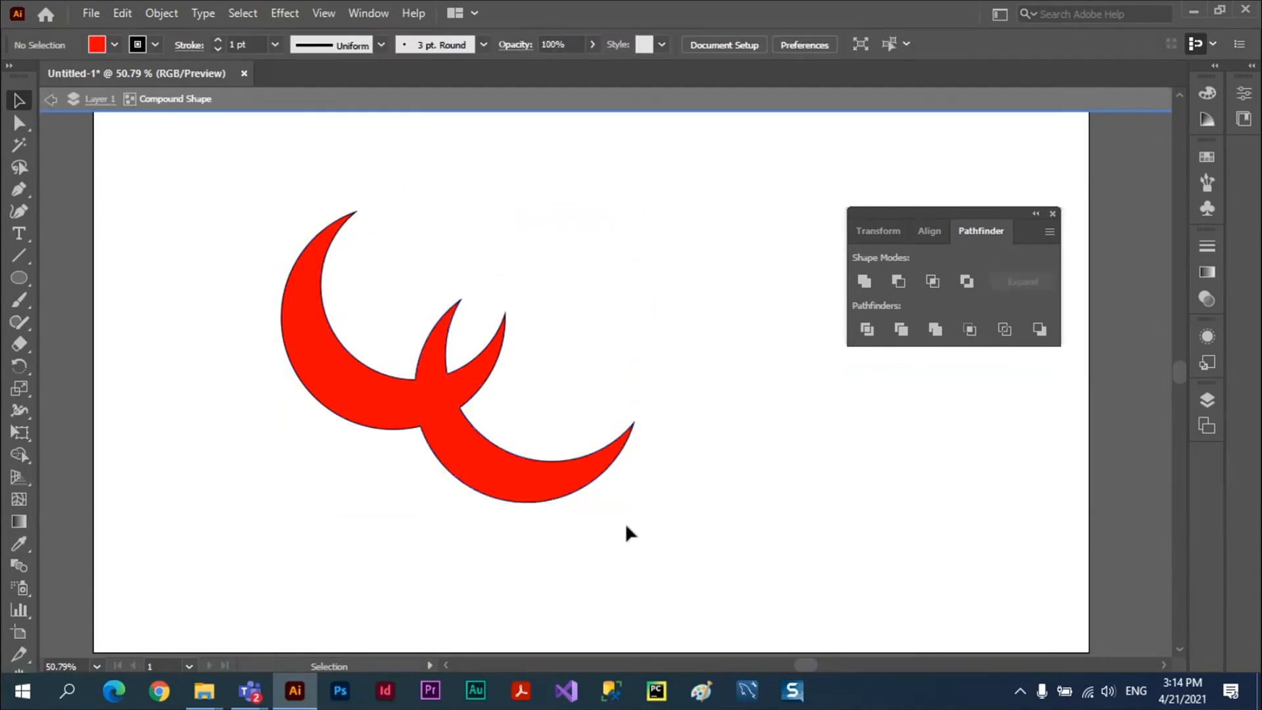
click(541, 479)
drag(519, 482, 298, 415)
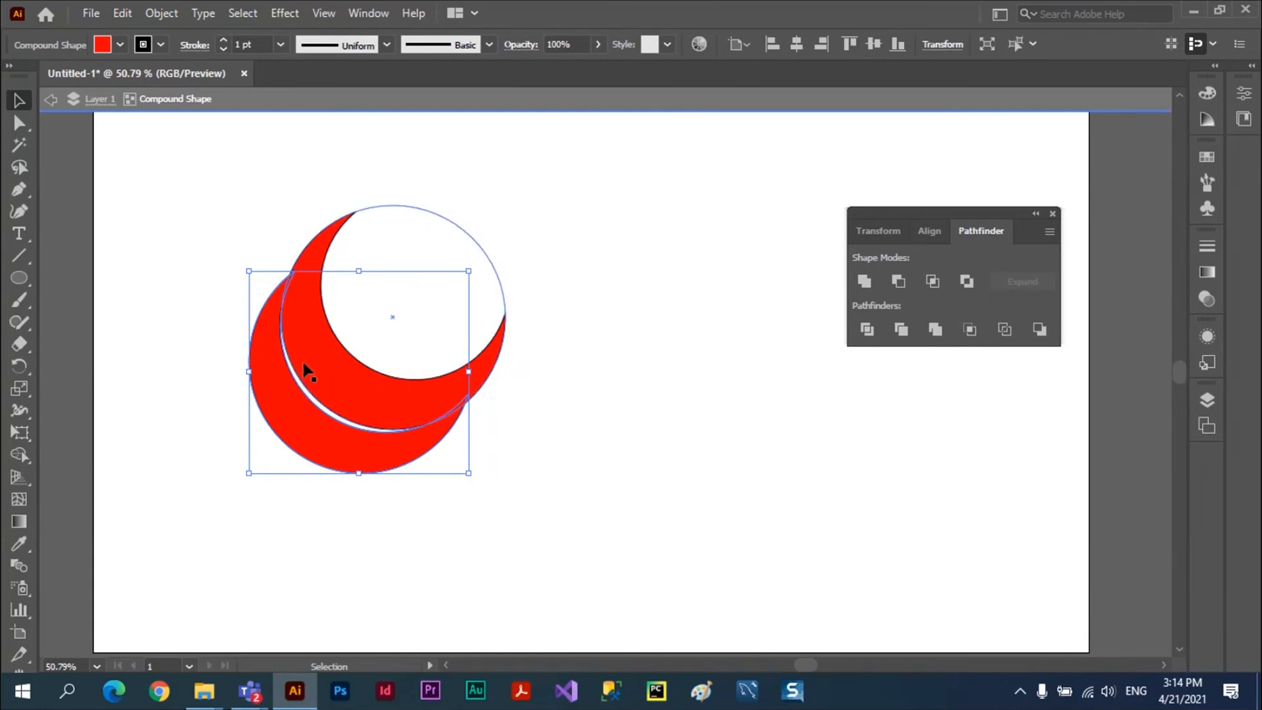
drag(339, 440, 313, 484)
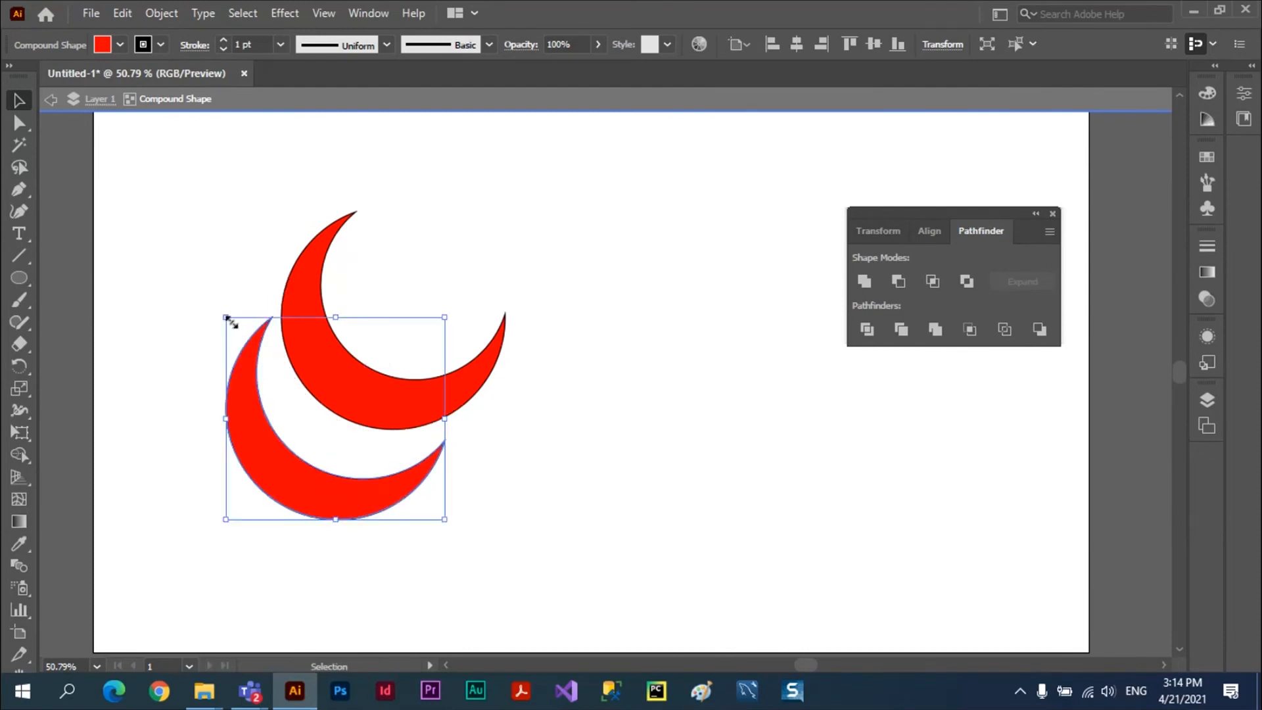
drag(227, 317, 313, 394)
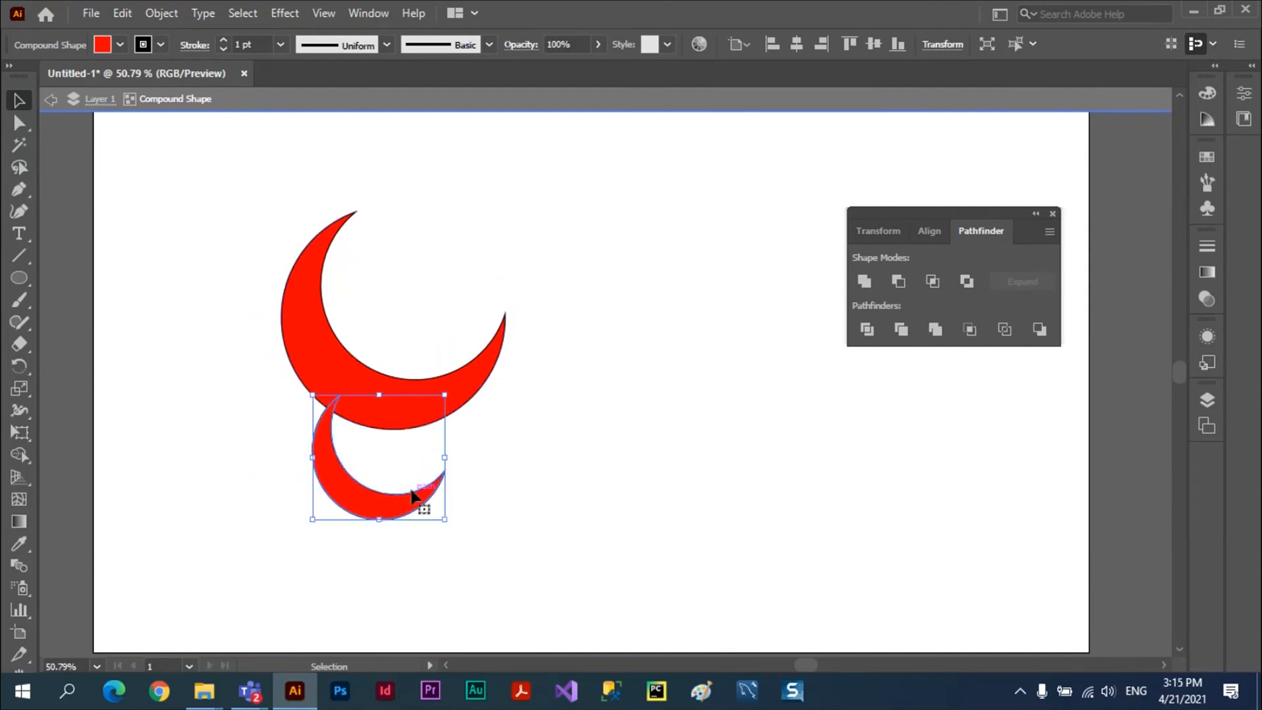
Overlap the small crescent with the larger one's lower left edge, nudge the larger crescent up and right, and leave isolation mode
drag(375, 498, 337, 430)
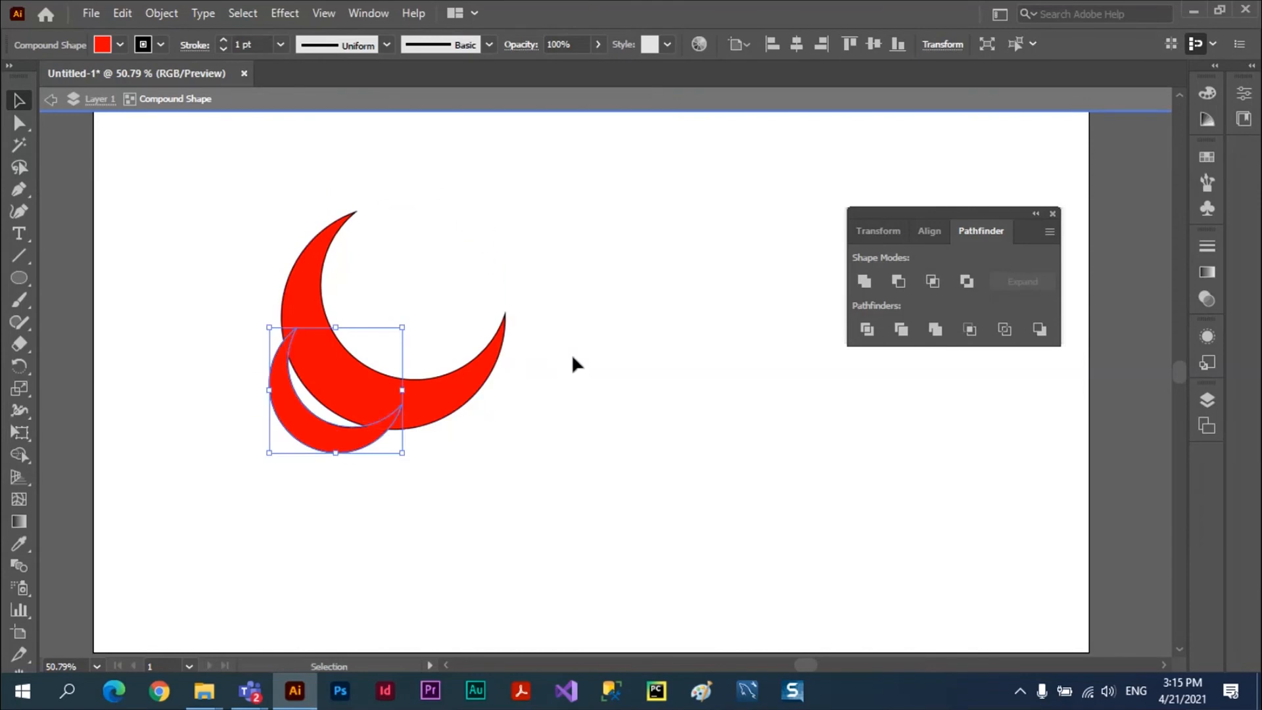
click(456, 279)
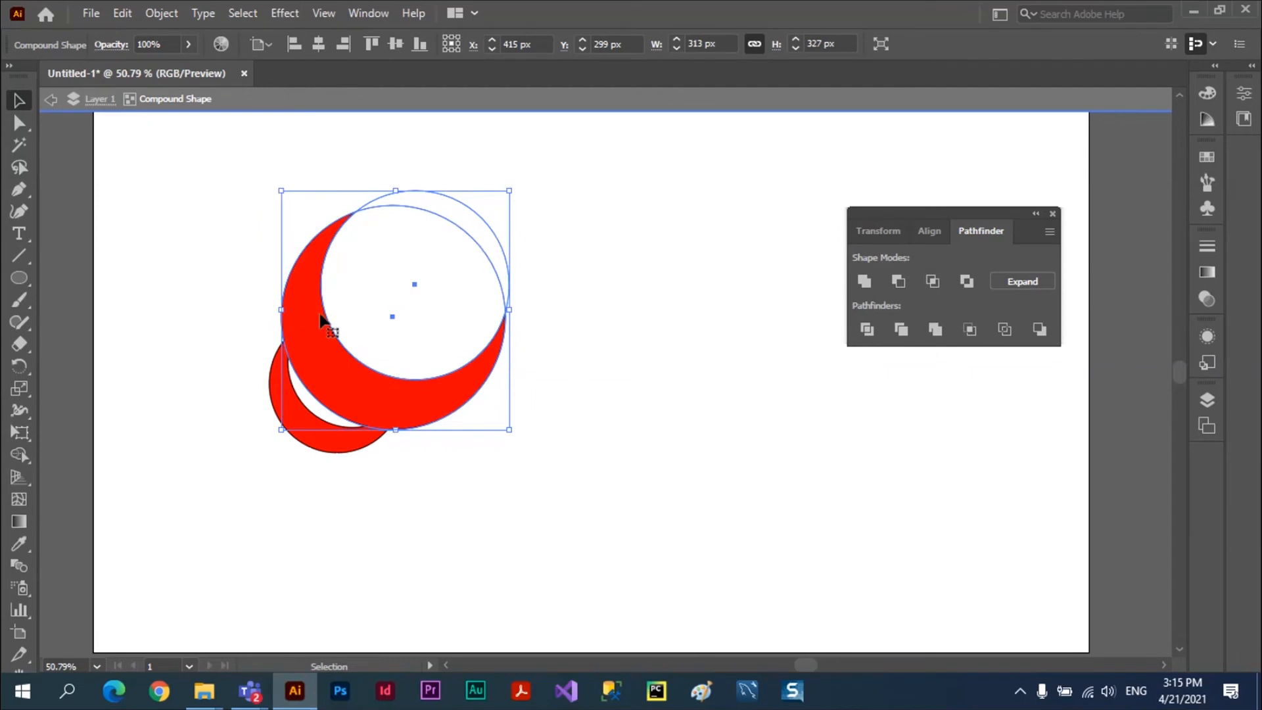
click(468, 265)
click(474, 226)
click(603, 337)
click(419, 385)
mouse_move(463, 199)
mouse_down()
mouse_move(475, 179)
mouse_move(468, 193)
mouse_up()
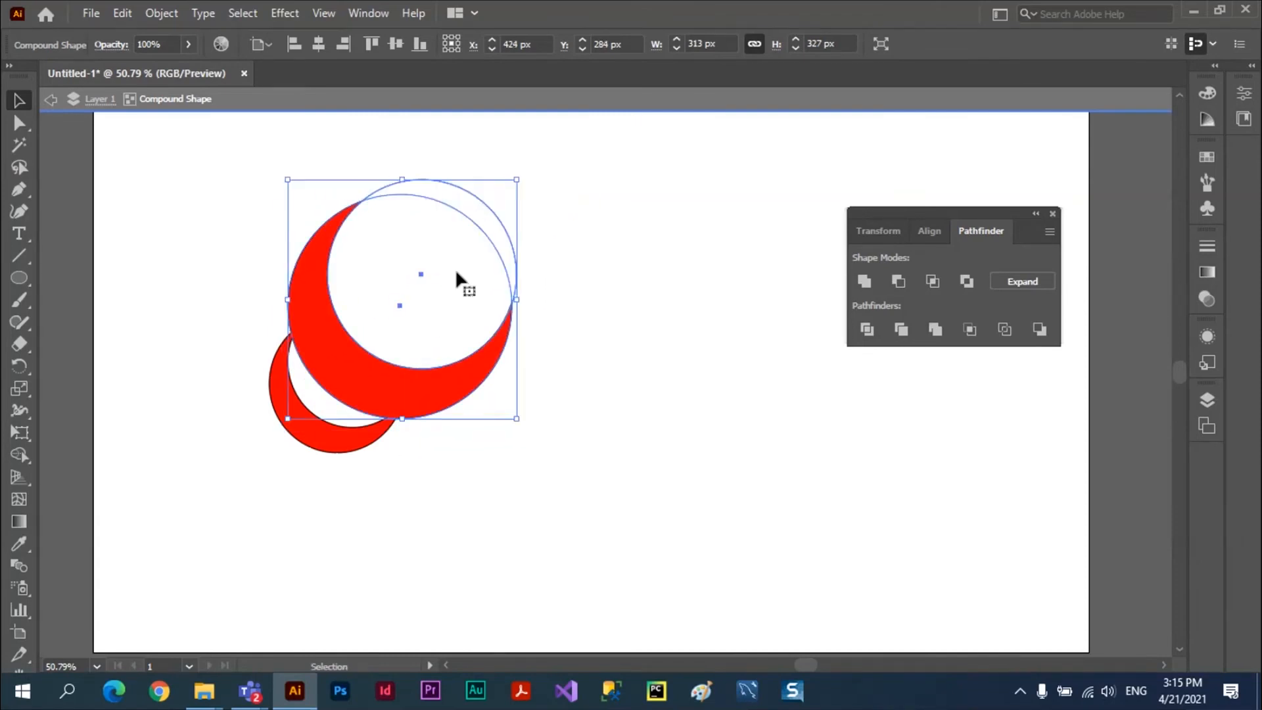
double_click(57, 102)
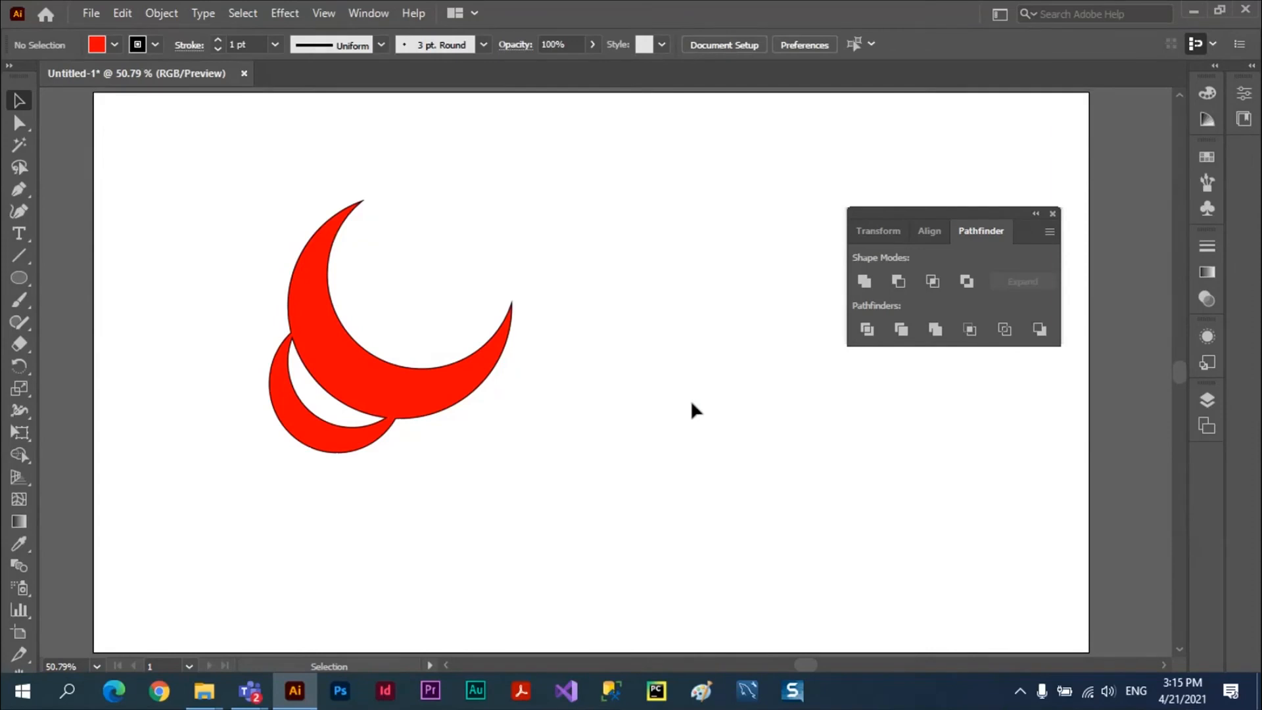
Reposition the united compound shape on the artboard, and isolate it briefly to inspect the original circles inside
mouse_move(459, 397)
mouse_down()
mouse_move(592, 459)
mouse_move(644, 505)
mouse_move(512, 400)
mouse_move(478, 414)
mouse_up()
click(650, 491)
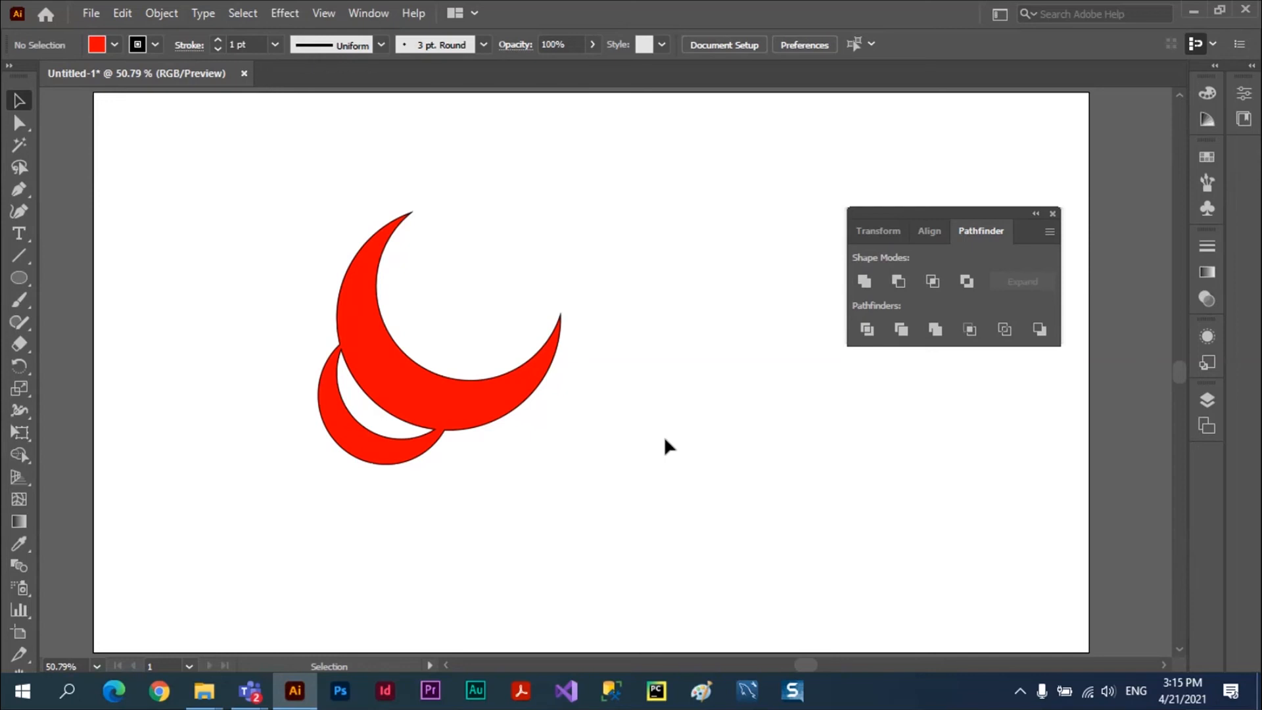
click(394, 394)
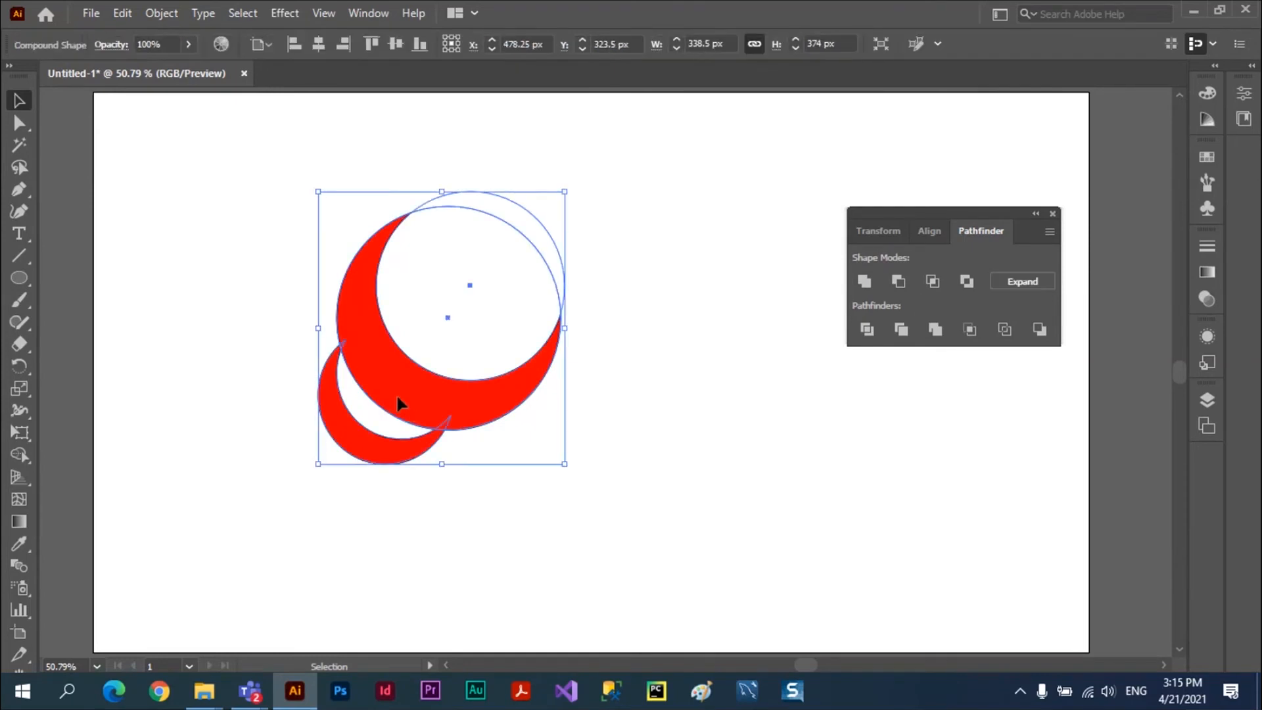
double_click(397, 396)
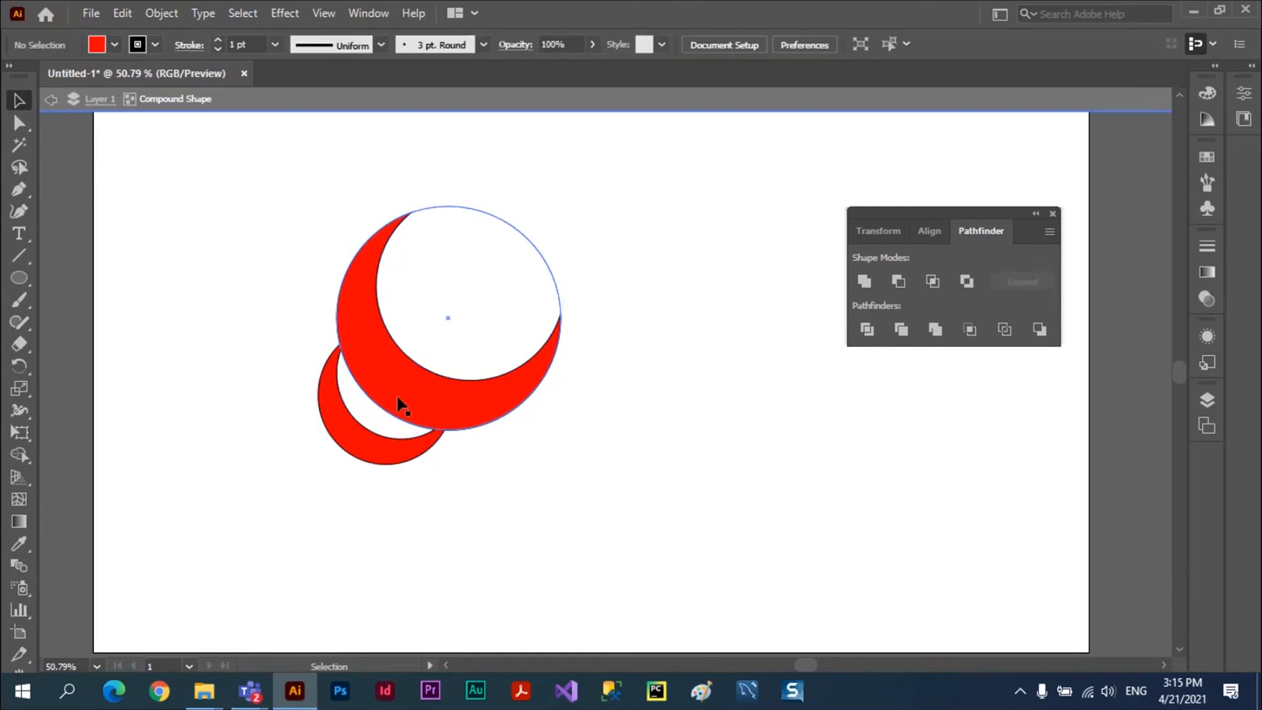
click(52, 104)
click(52, 104)
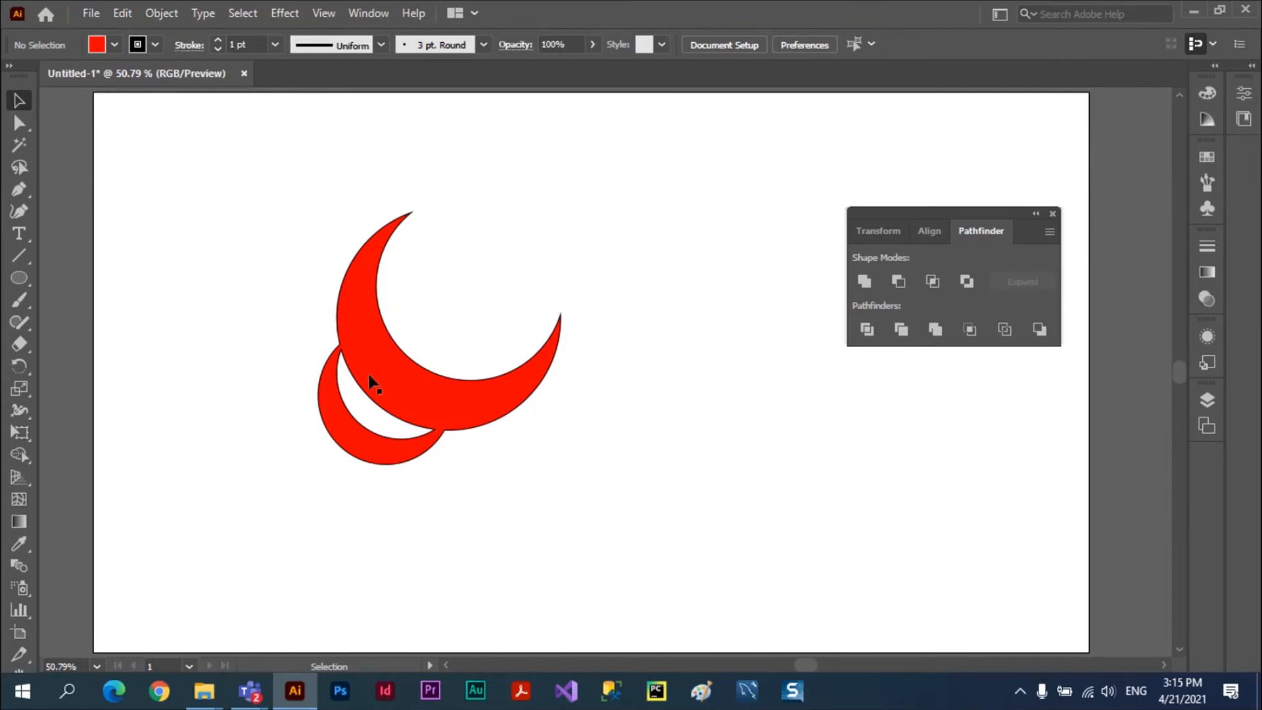
drag(371, 383, 410, 381)
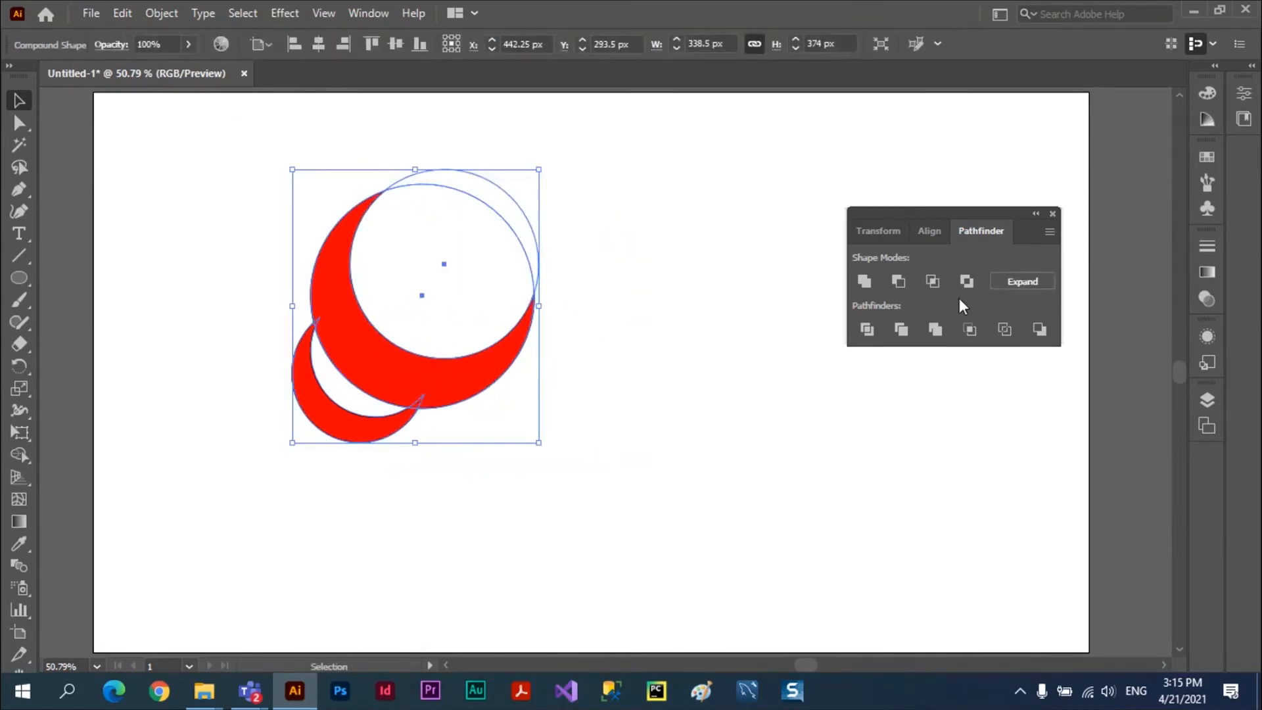
Expand the united compound shape into a plain path and move the result up and left
click(1027, 281)
click(777, 385)
drag(400, 373, 432, 406)
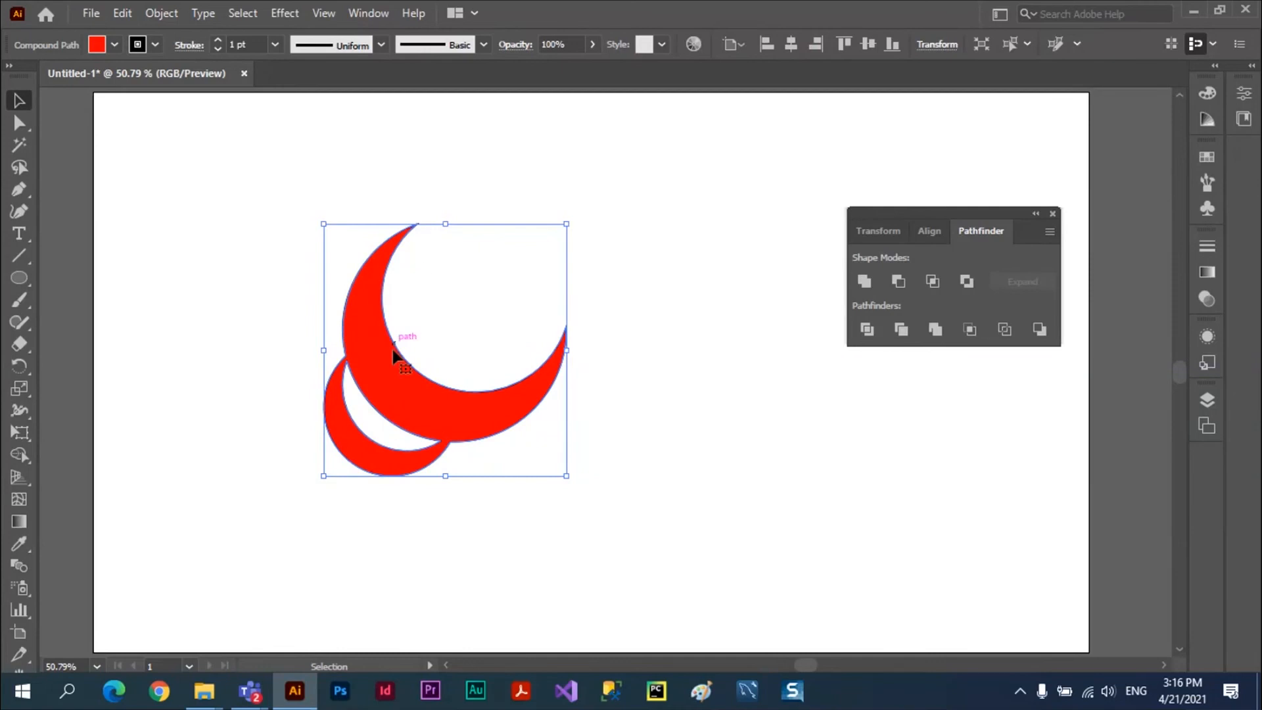
drag(384, 355, 338, 303)
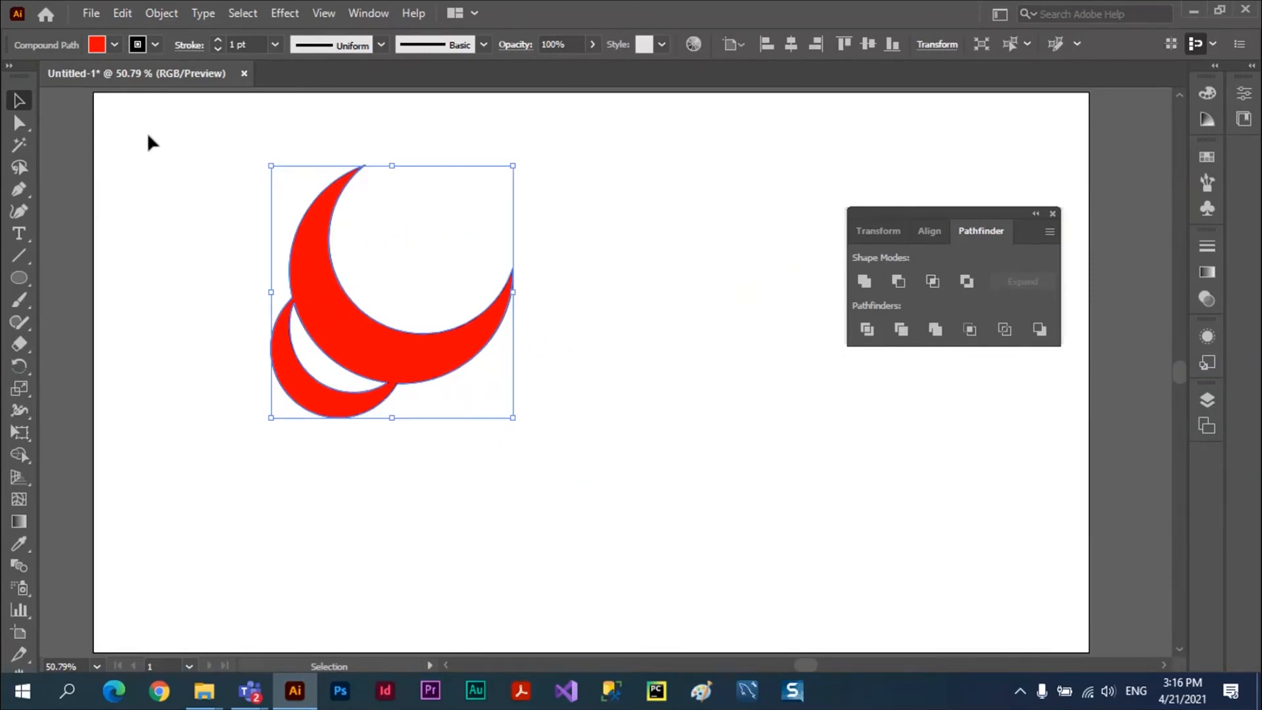
click(166, 329)
Isolate the expanded path, separate its outer outline from the inner sliver, and leave isolation mode
click(346, 336)
double_click(345, 333)
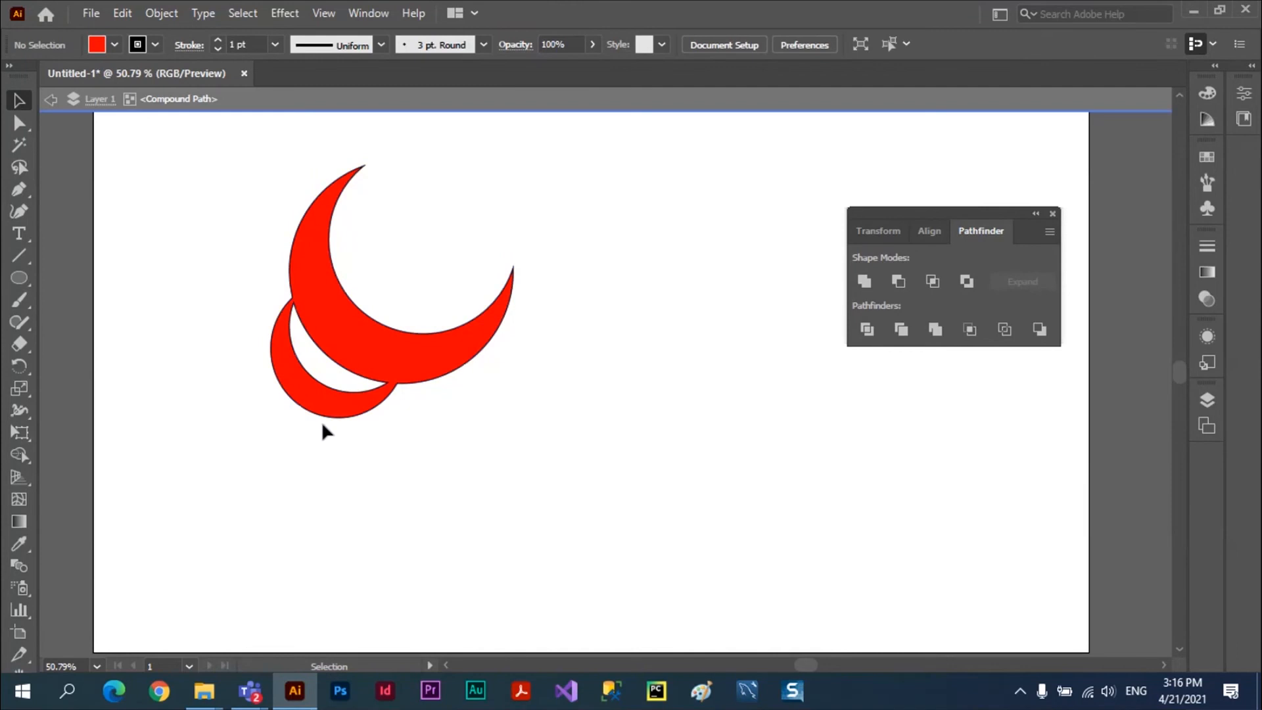
click(316, 386)
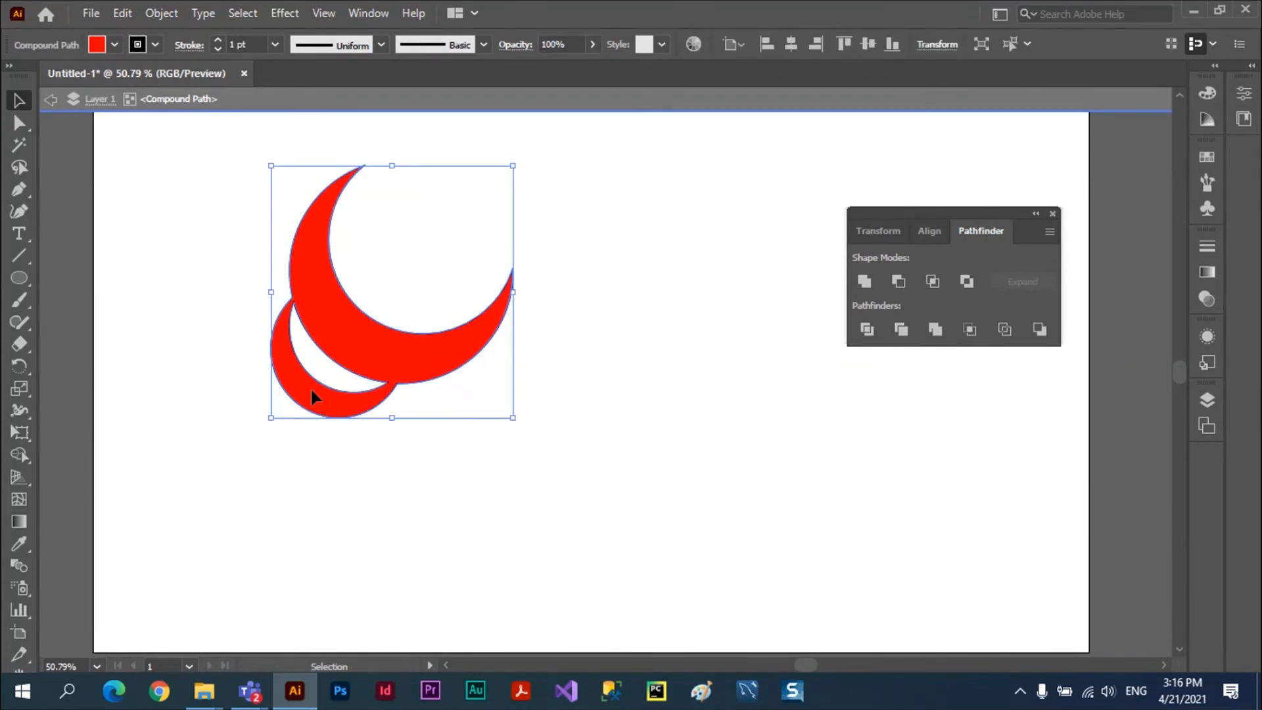
drag(311, 386, 500, 379)
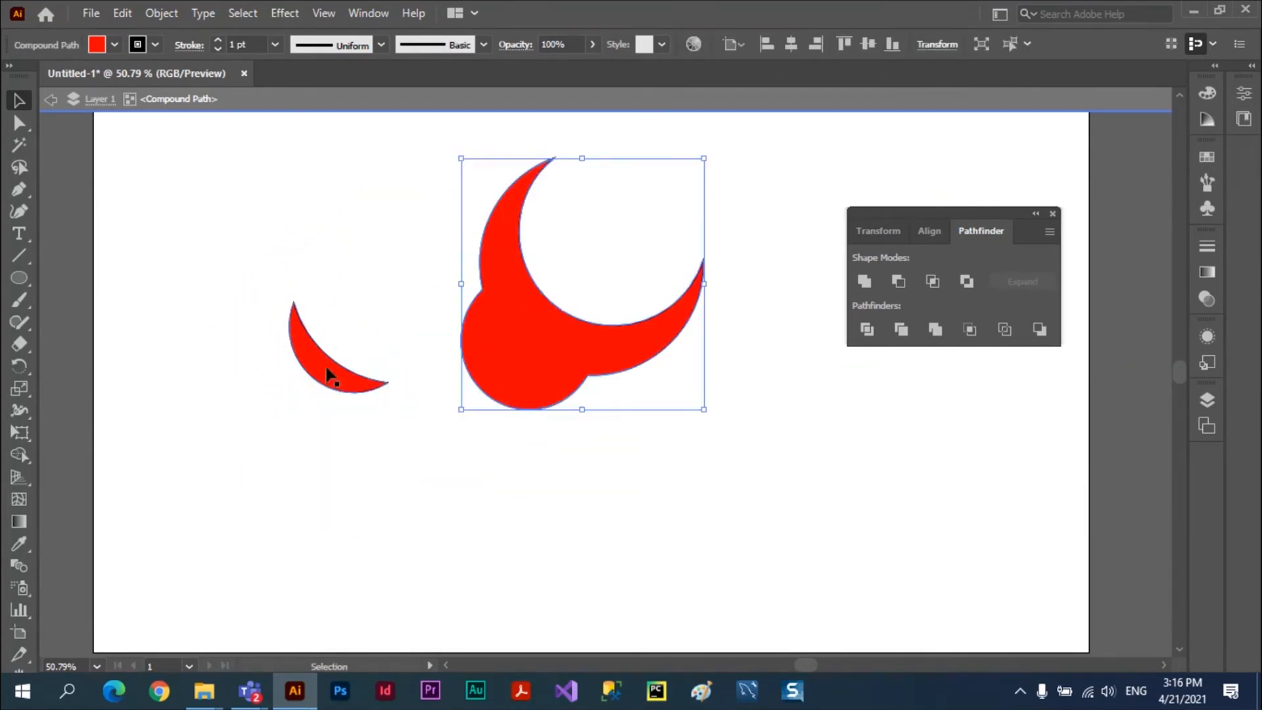
drag(329, 372, 235, 469)
click(561, 325)
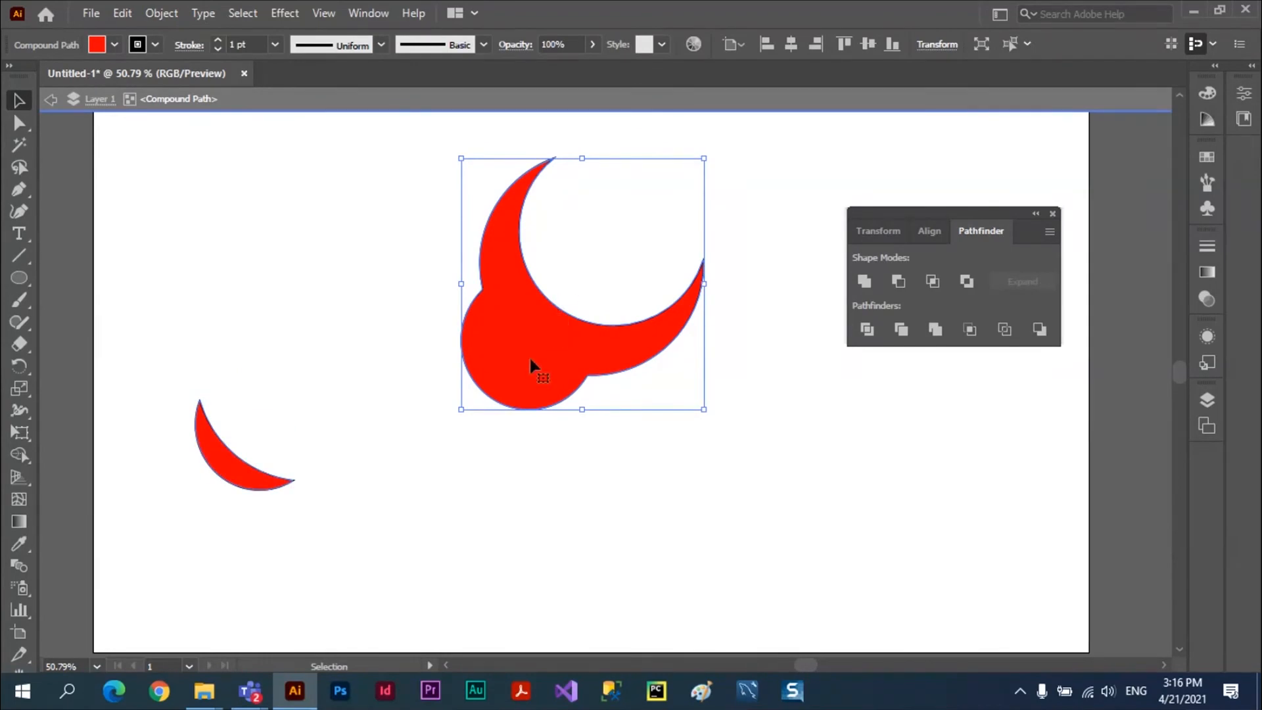
drag(531, 359, 389, 317)
click(51, 102)
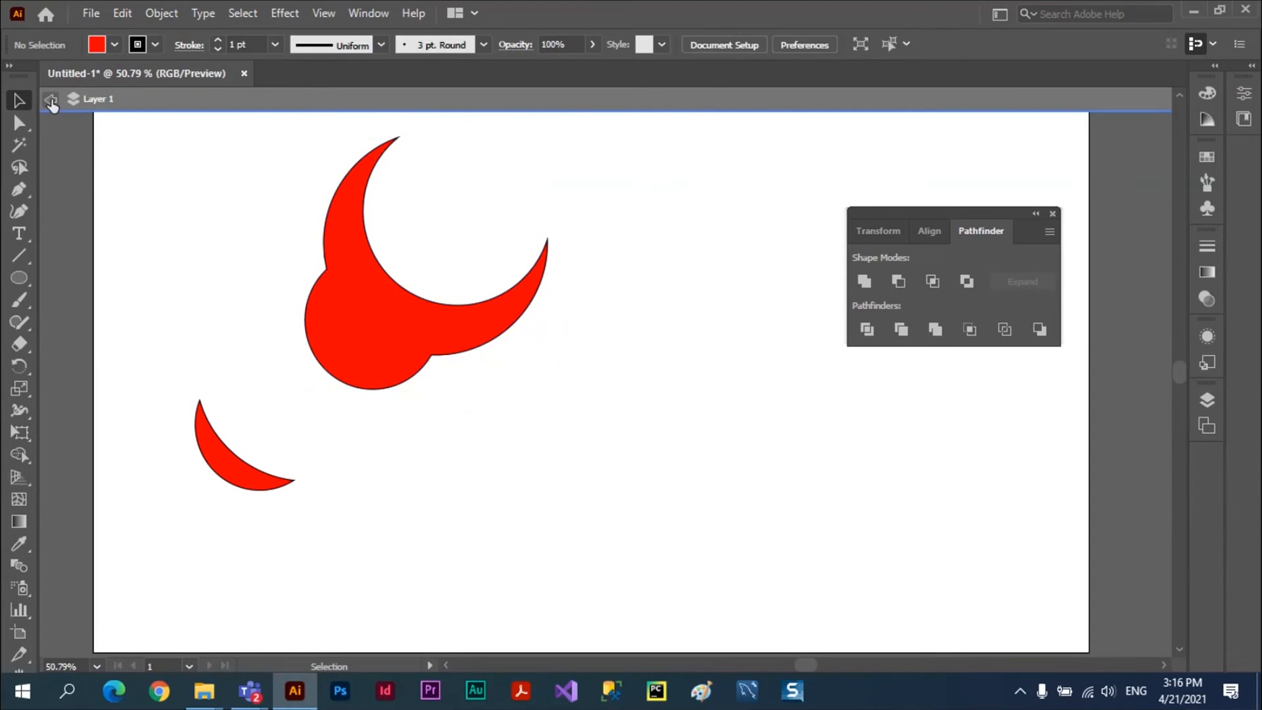
click(52, 102)
Delete the expanded shape and draw three separate red ellipses, two stacked and a larger one to their right
drag(413, 332, 392, 362)
key(Delete)
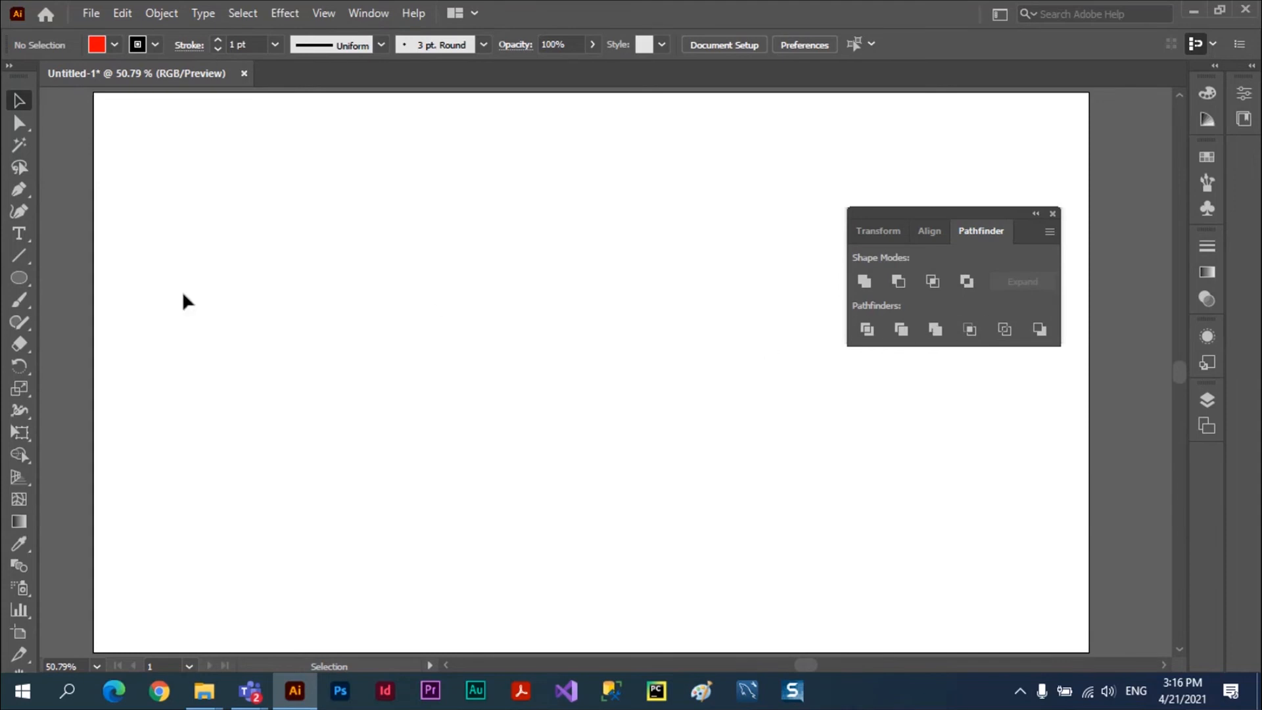
click(12, 278)
drag(289, 247, 417, 366)
drag(305, 394, 433, 523)
mouse_move(491, 314)
mouse_down()
mouse_move(534, 386)
mouse_move(627, 466)
mouse_up()
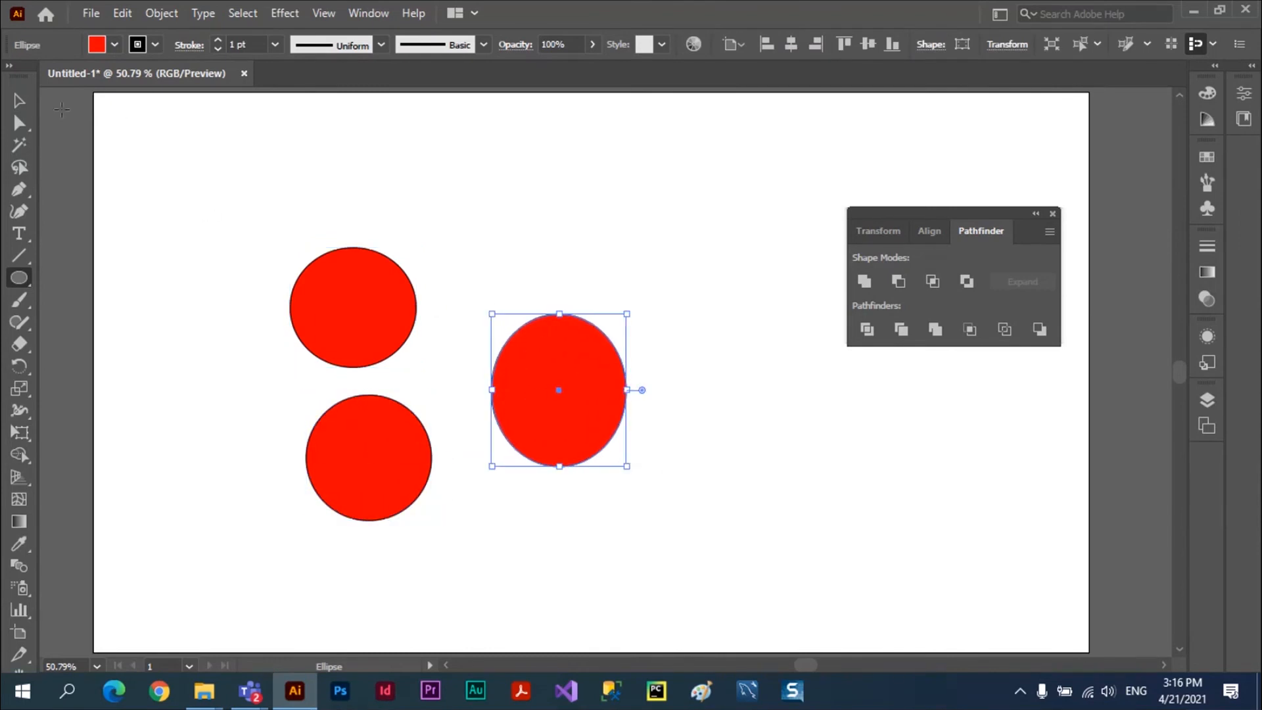
Move the two smaller circles above the large ellipse so they overlap side by side
click(18, 100)
drag(411, 434, 546, 184)
drag(356, 294, 431, 195)
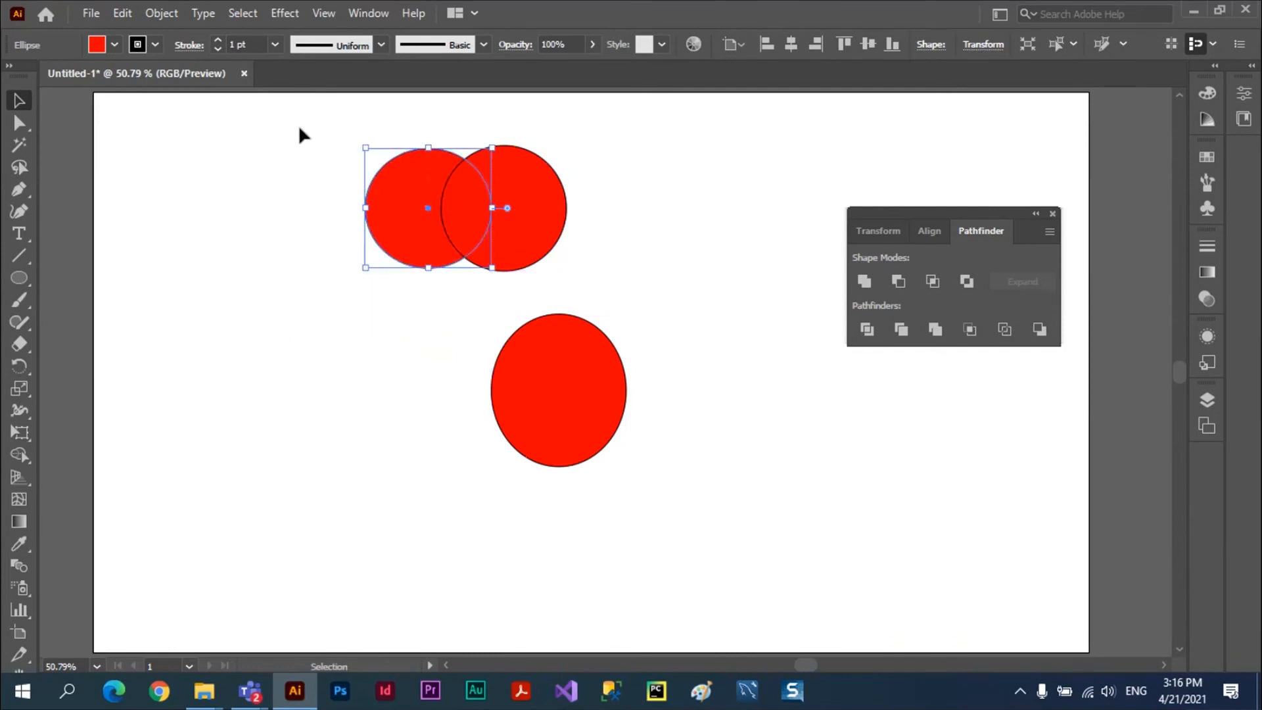
Split the two overlapping circles with Divide and ungroup the resulting pieces
drag(298, 125, 637, 298)
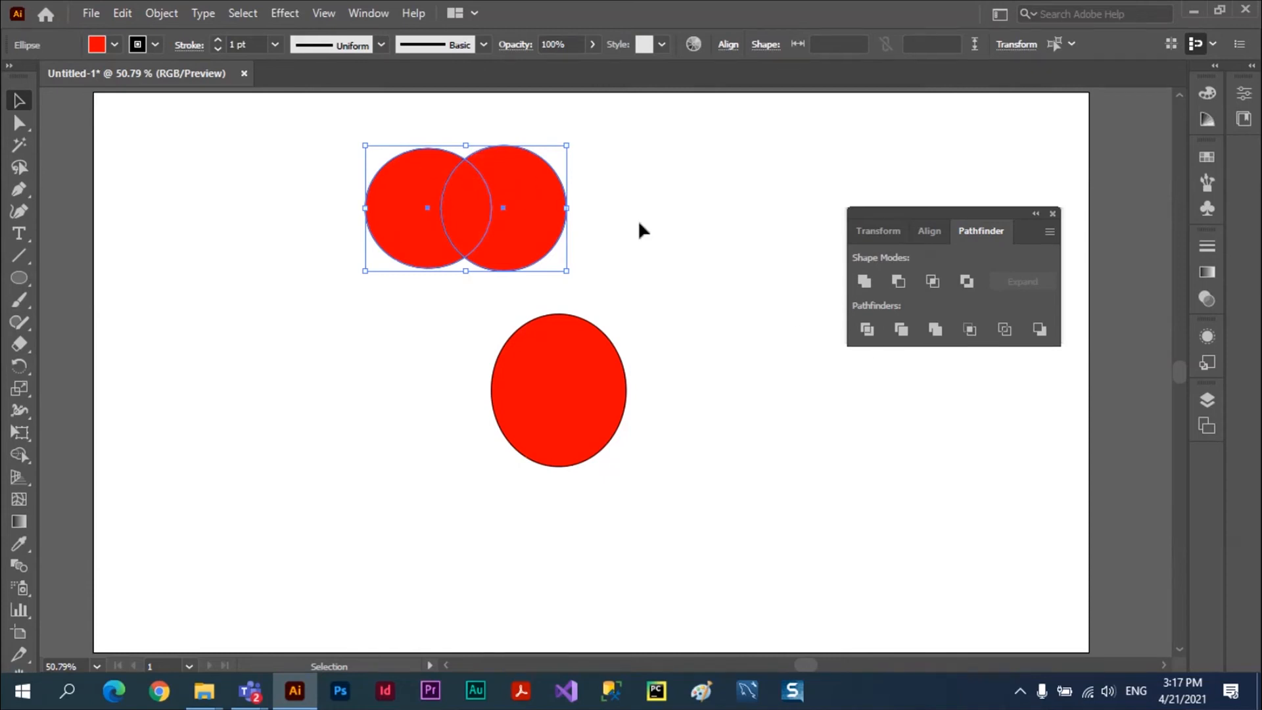
click(719, 213)
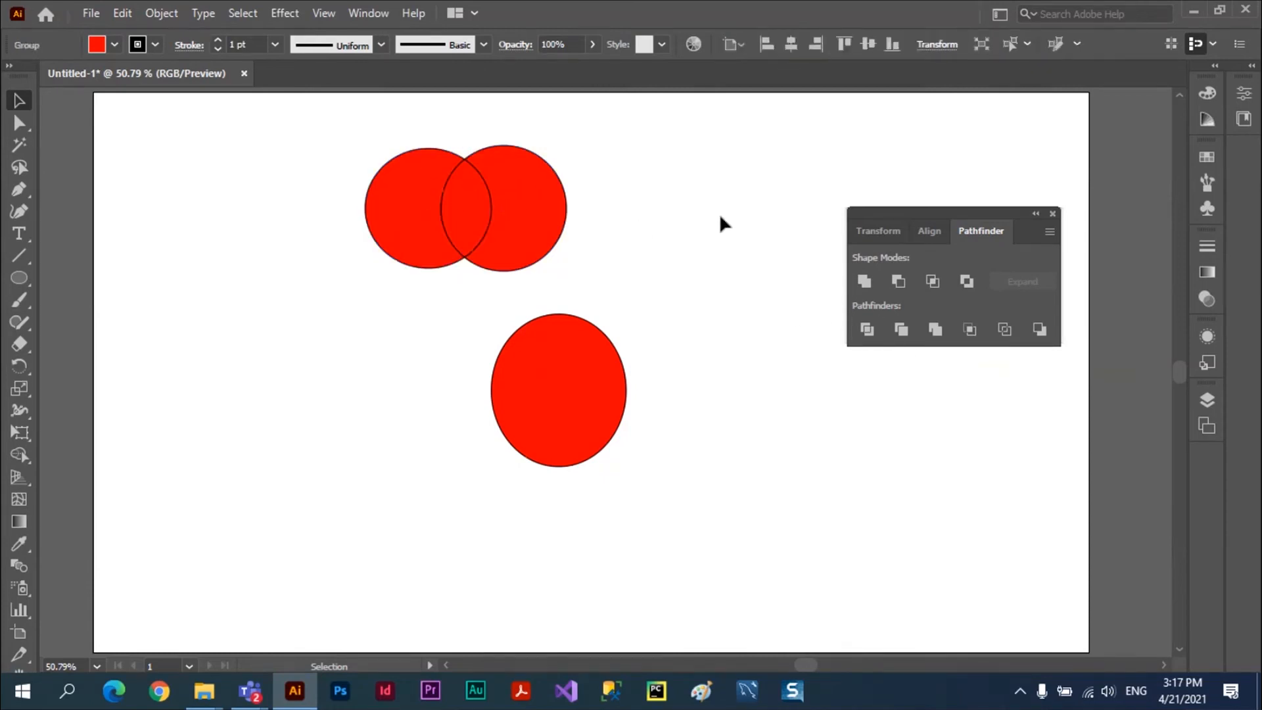
mouse_move(543, 217)
mouse_down()
mouse_move(666, 208)
mouse_move(543, 208)
mouse_up()
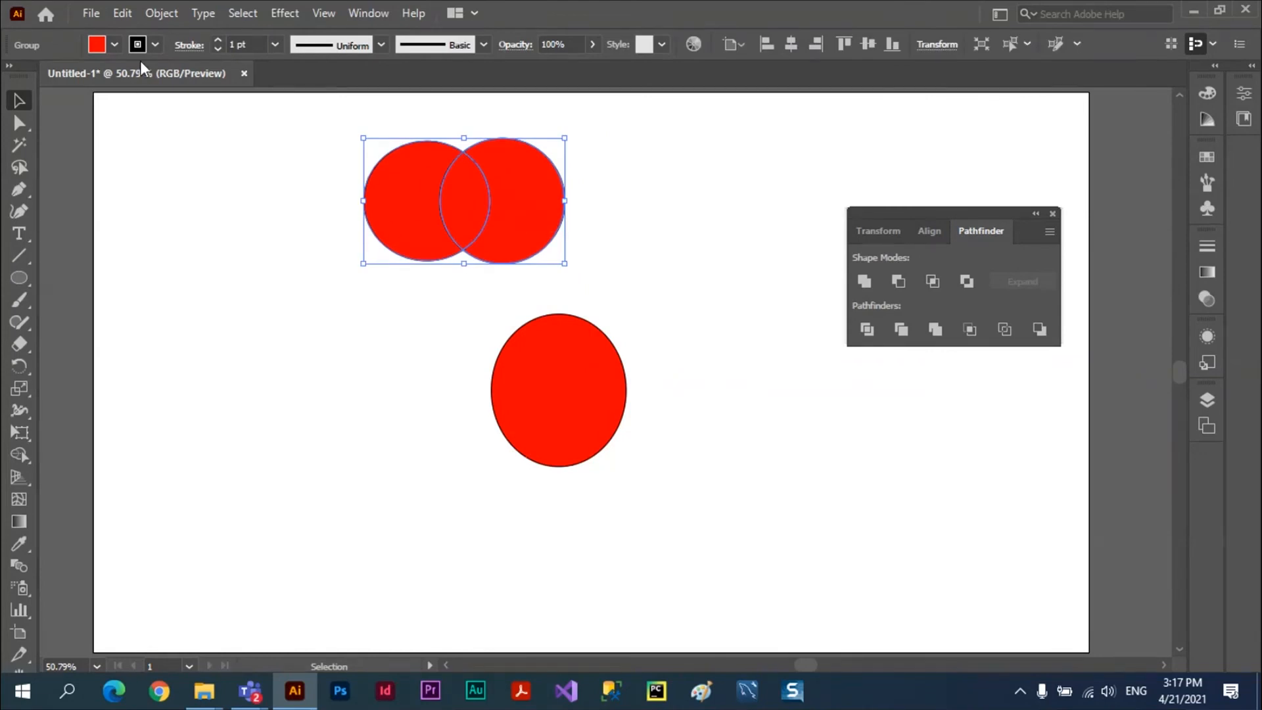
click(161, 14)
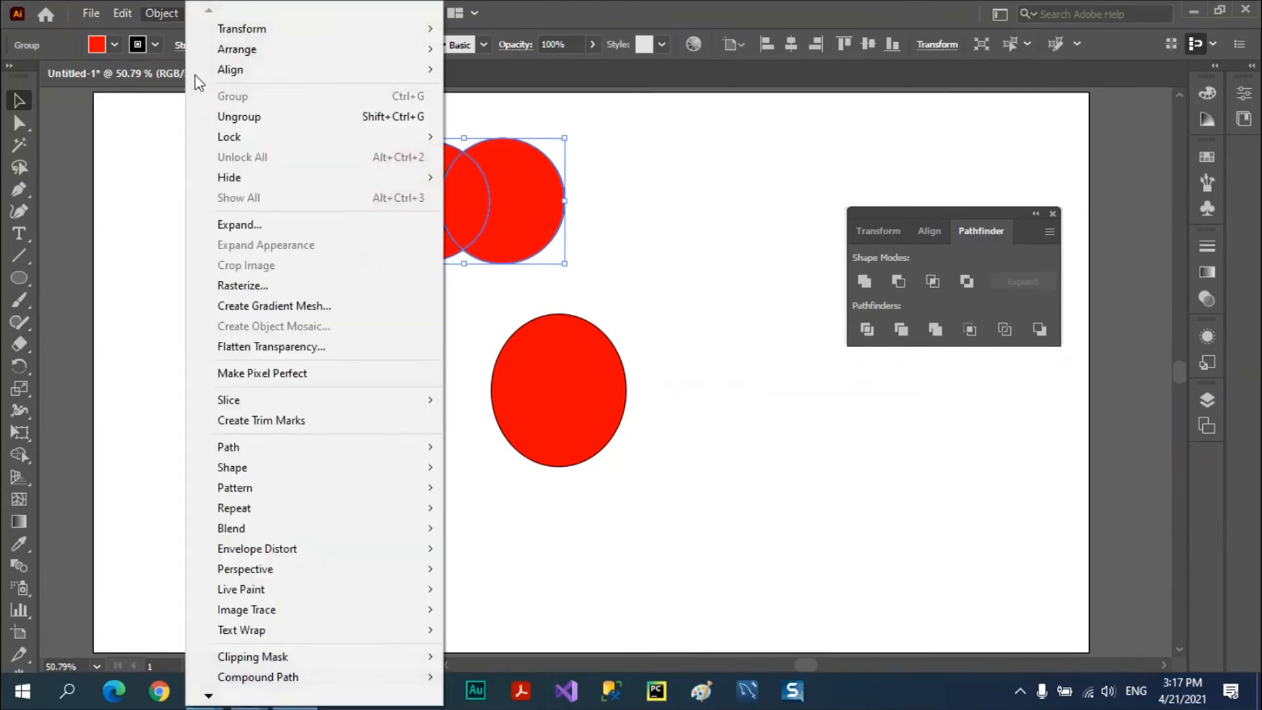
click(230, 118)
click(729, 207)
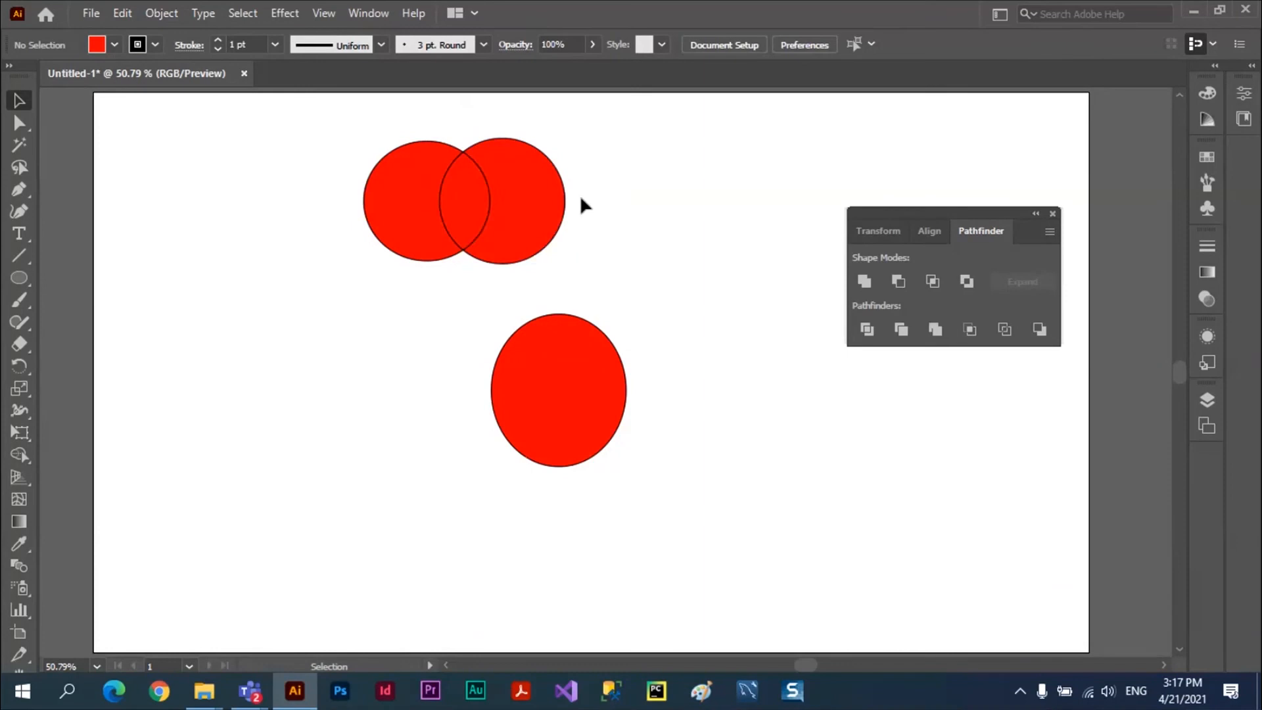
Pull the divided pieces apart, moving the two outer parts sideways and the overlap lens down and left
drag(554, 203, 645, 203)
drag(470, 184, 351, 326)
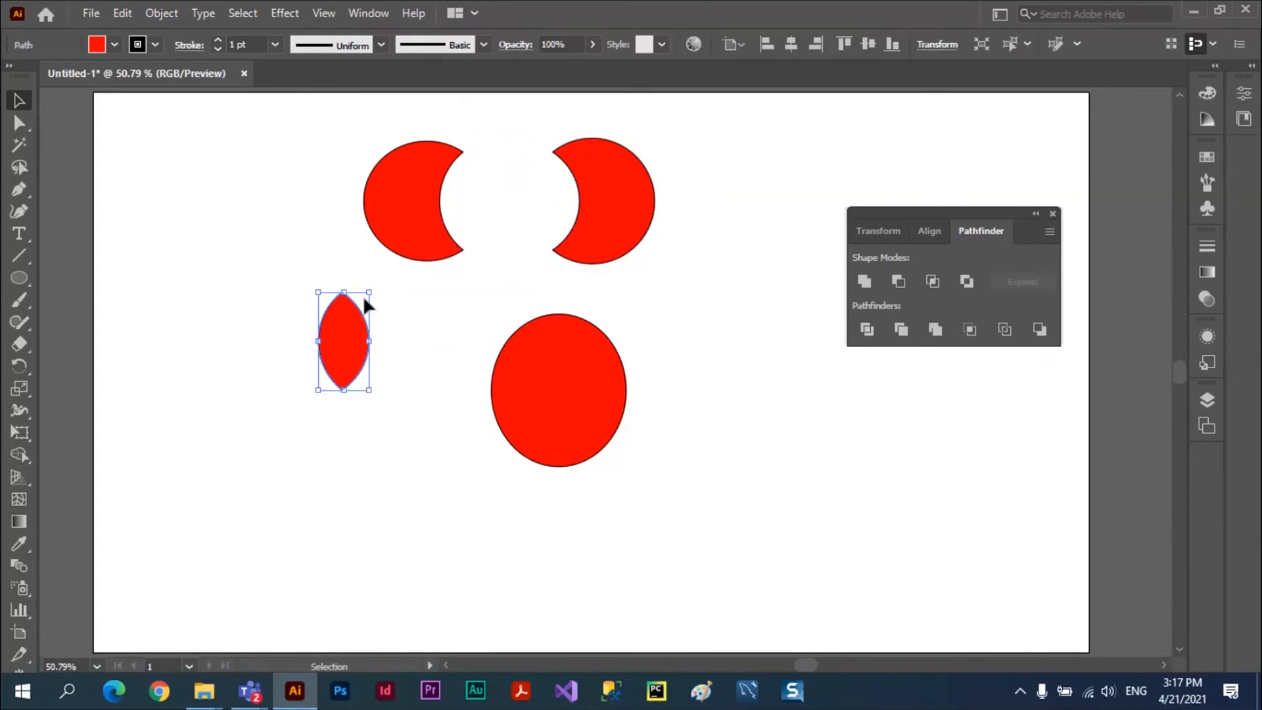
drag(385, 191, 269, 193)
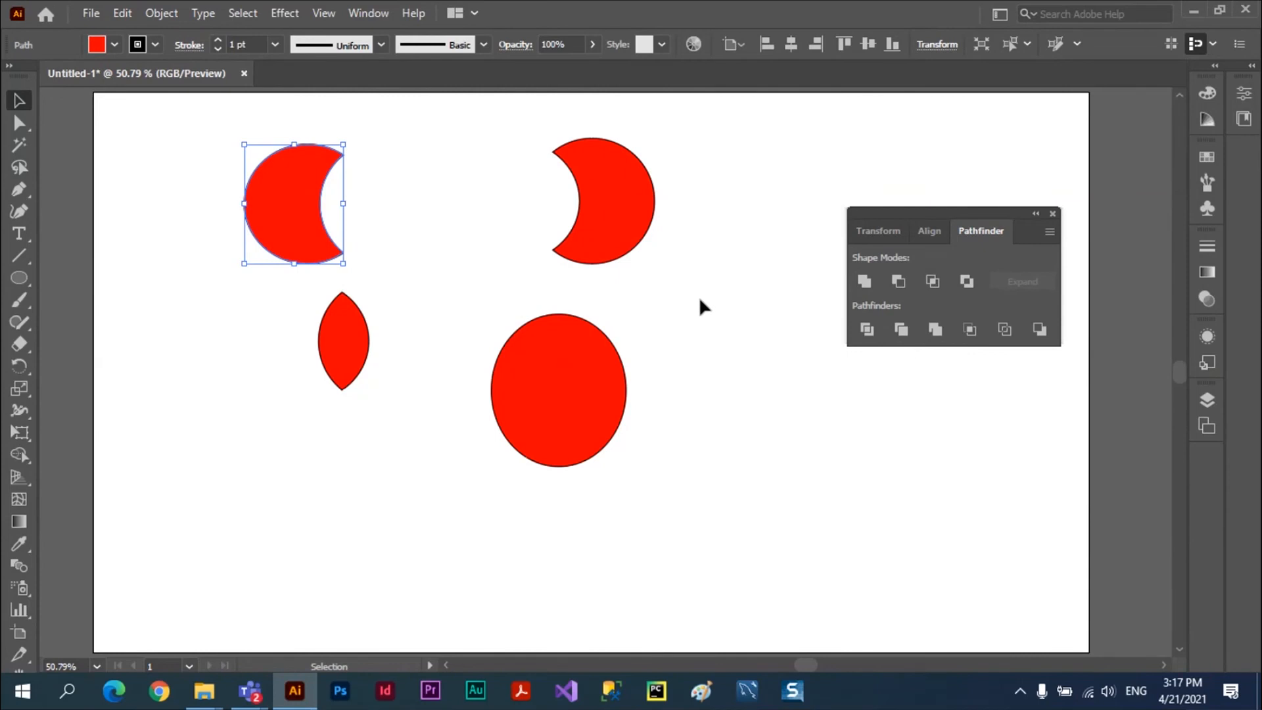
Undo the separation, ungrouping and division of the two circles, along with the left circle's last move
key(ctrl+z)
key(ctrl+z)
key(ctrl+z)
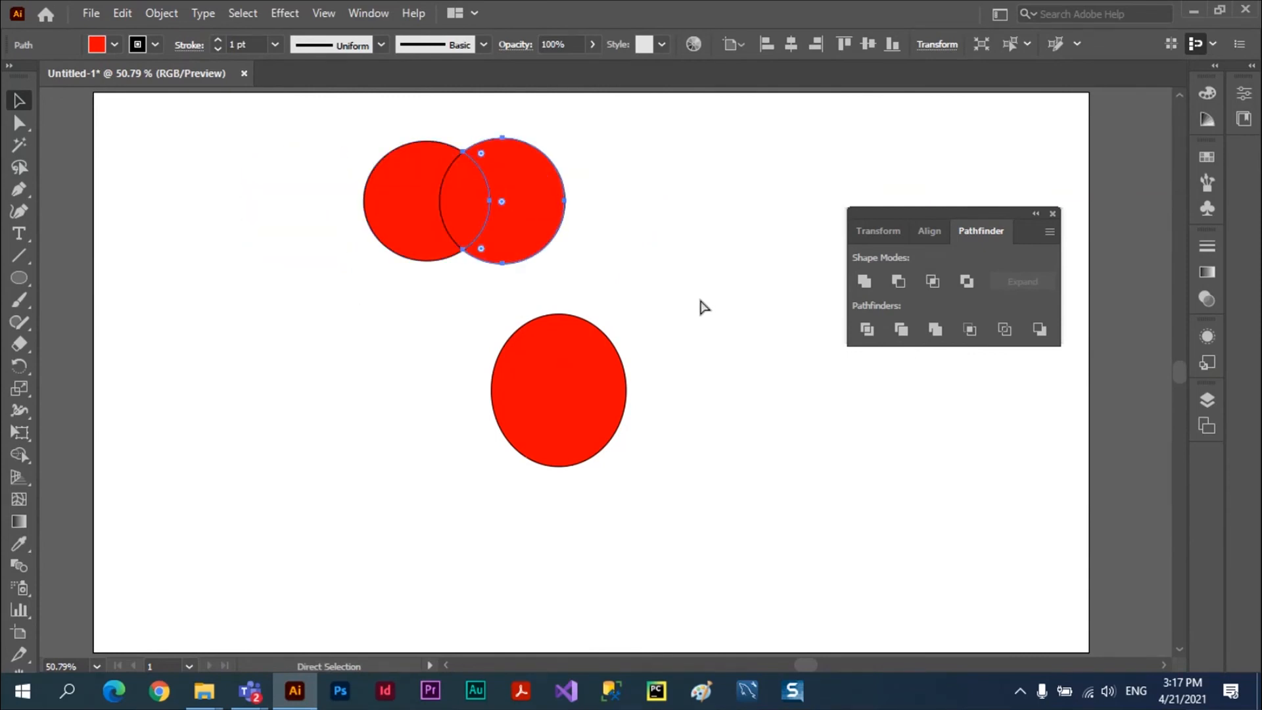
key(ctrl+z)
key(ctrl+z)
key(ctrl+z)
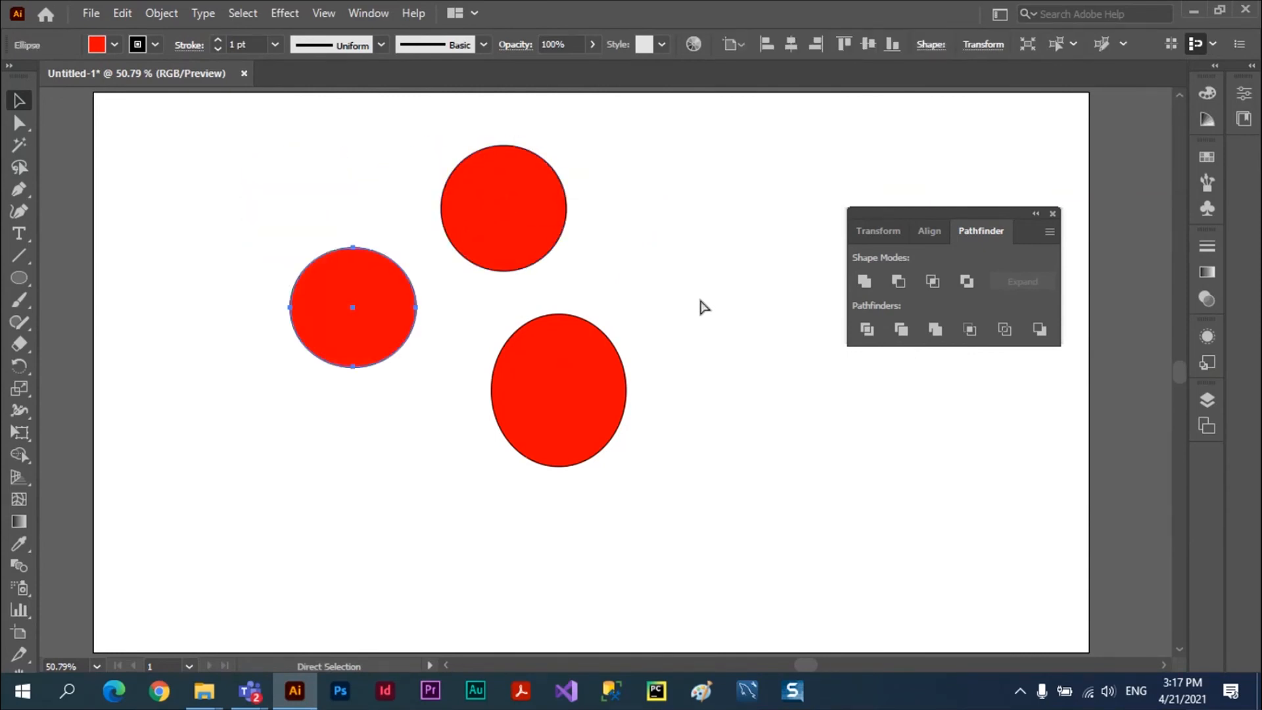
Arrange all three red ellipses so they overlap one another, and split them with Divide
drag(569, 391, 516, 282)
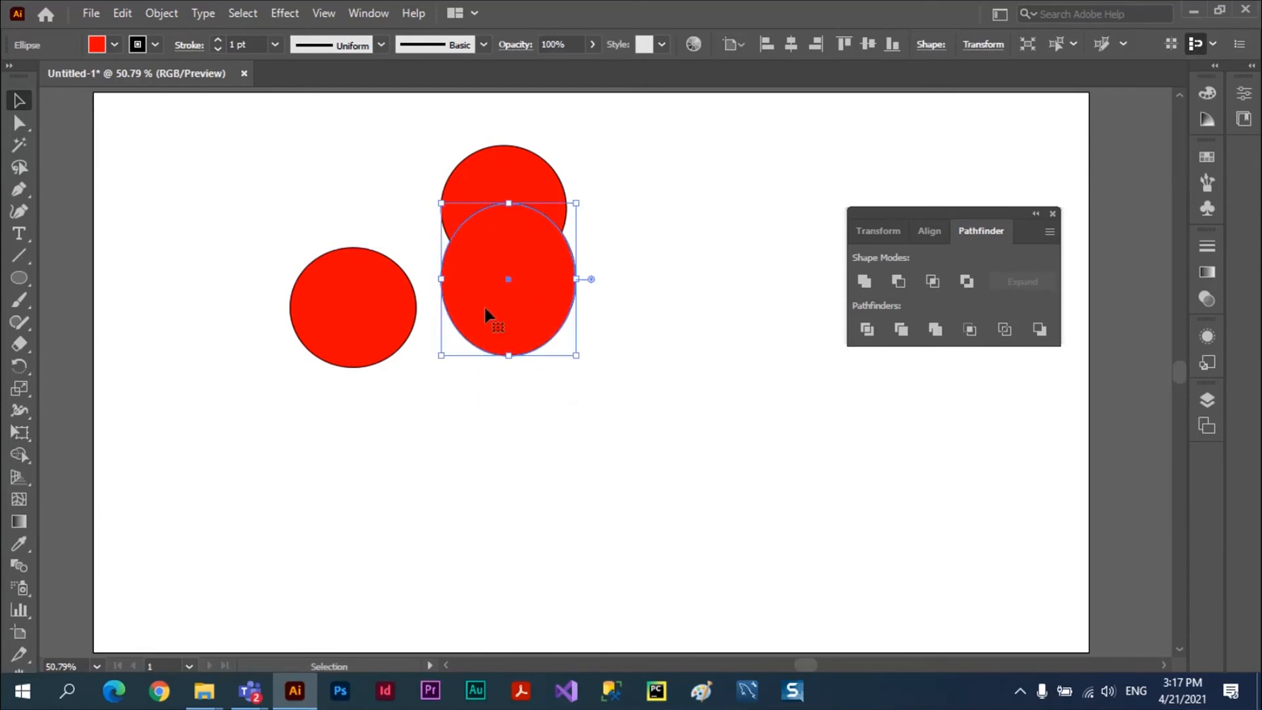
drag(353, 314, 456, 245)
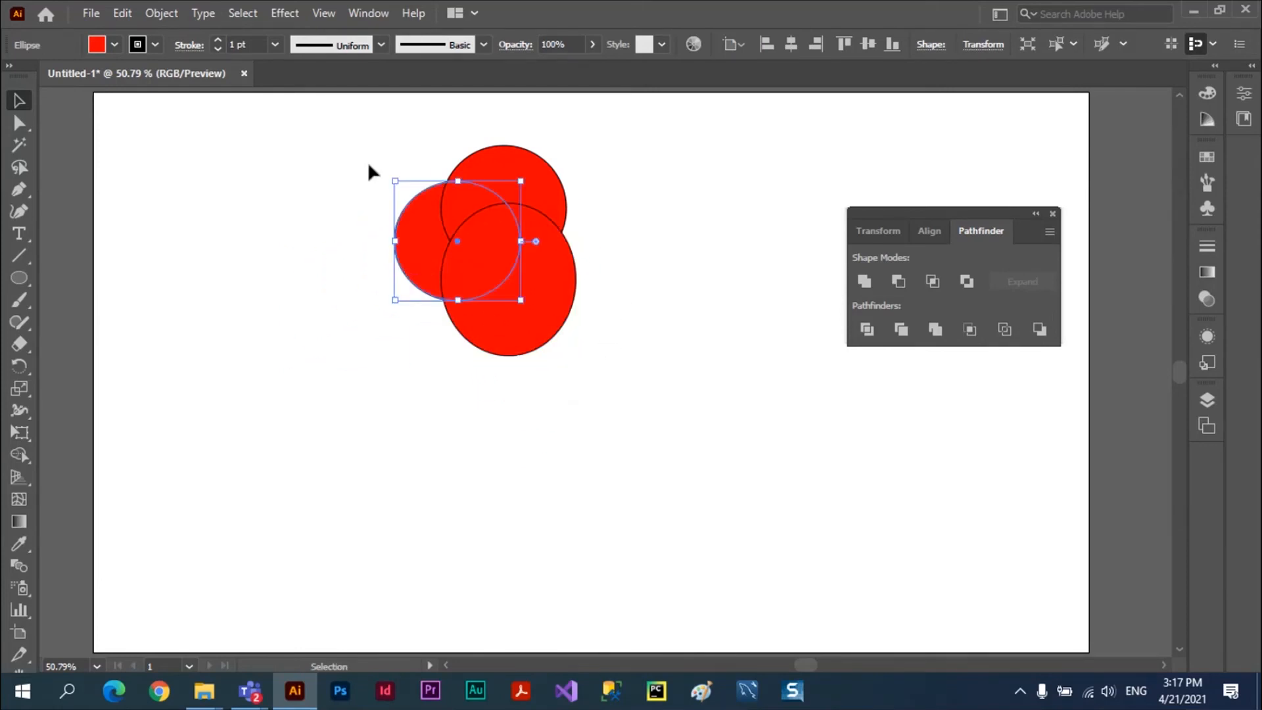
drag(365, 124, 641, 387)
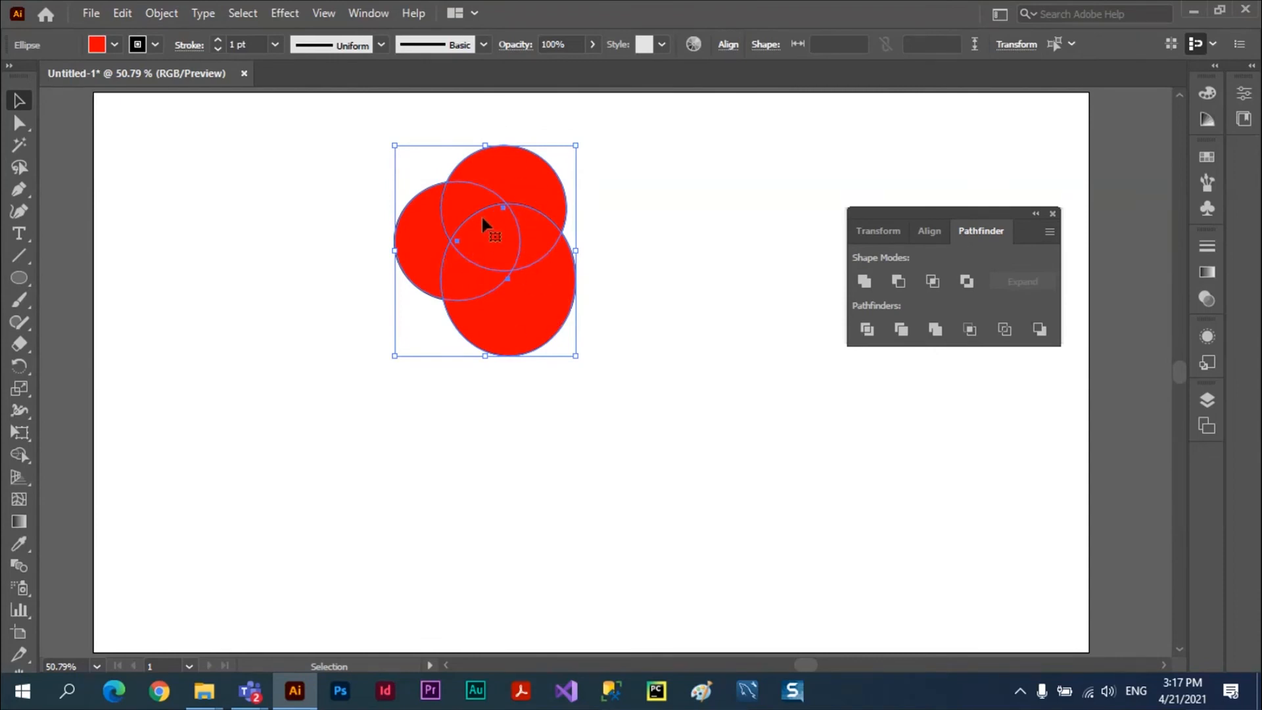
click(866, 330)
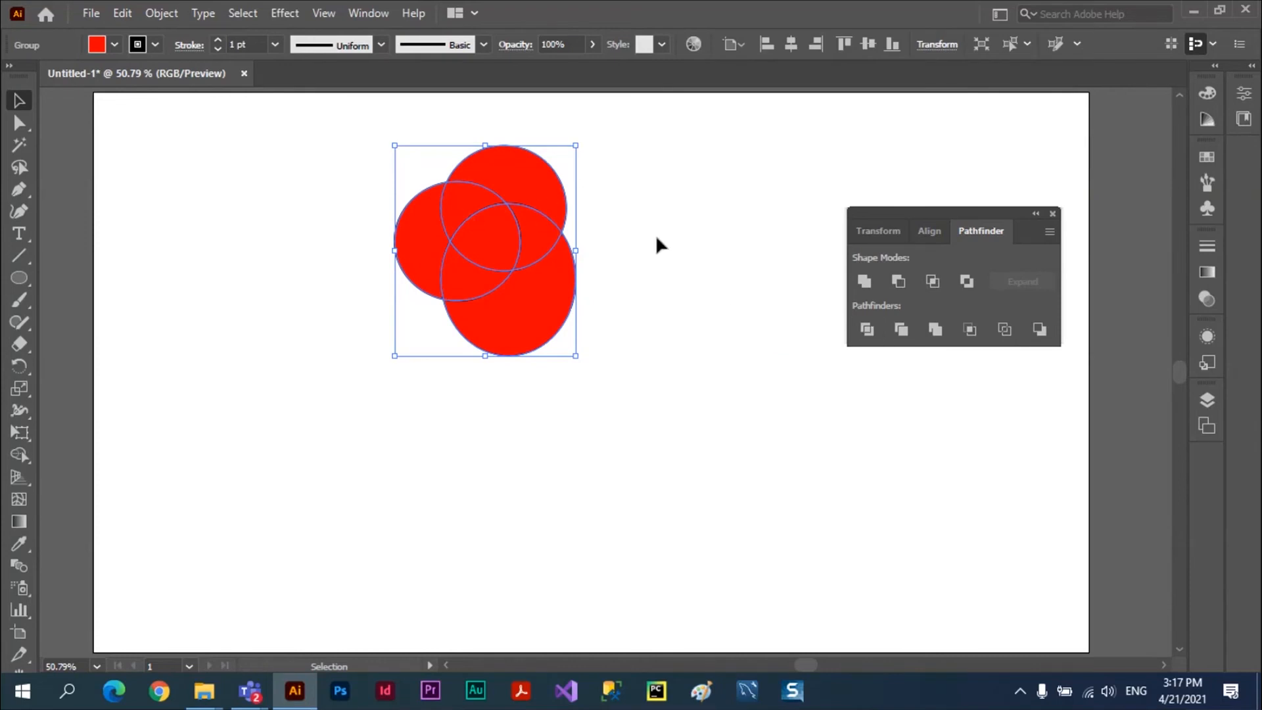
Move the divided group down and left, ungroup it, and clear the selection
click(672, 237)
drag(492, 245, 409, 323)
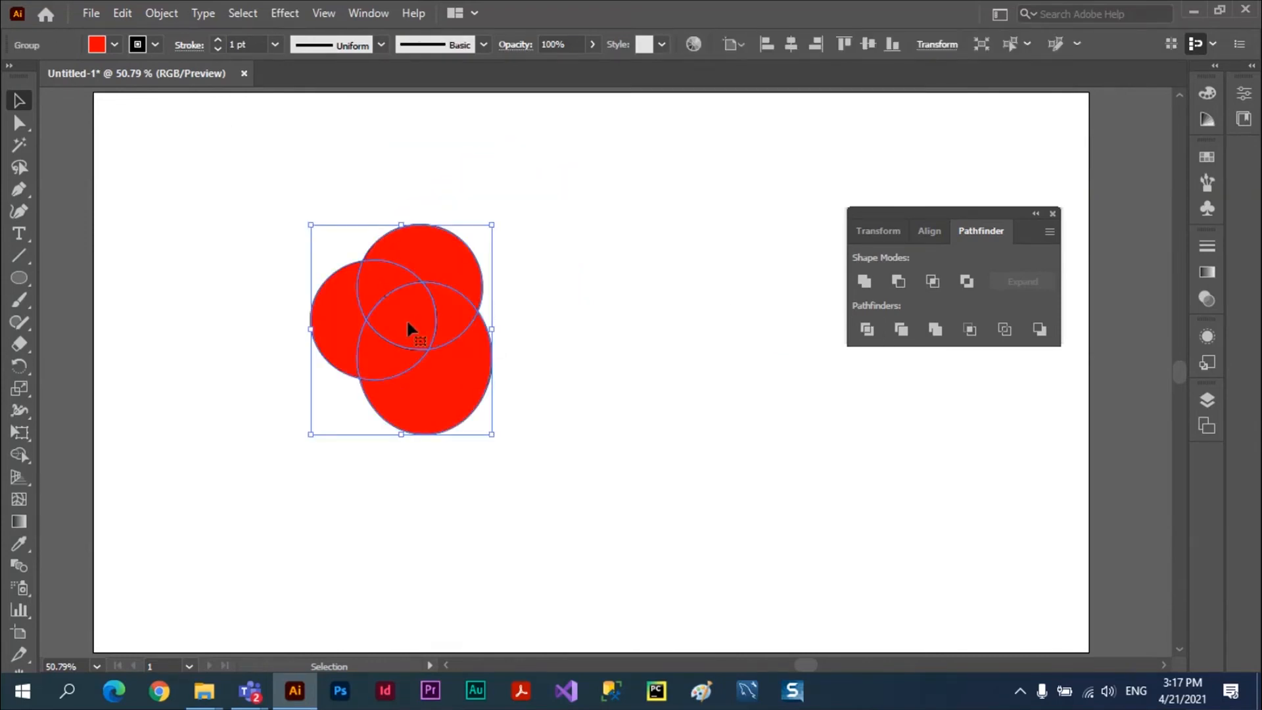
click(163, 16)
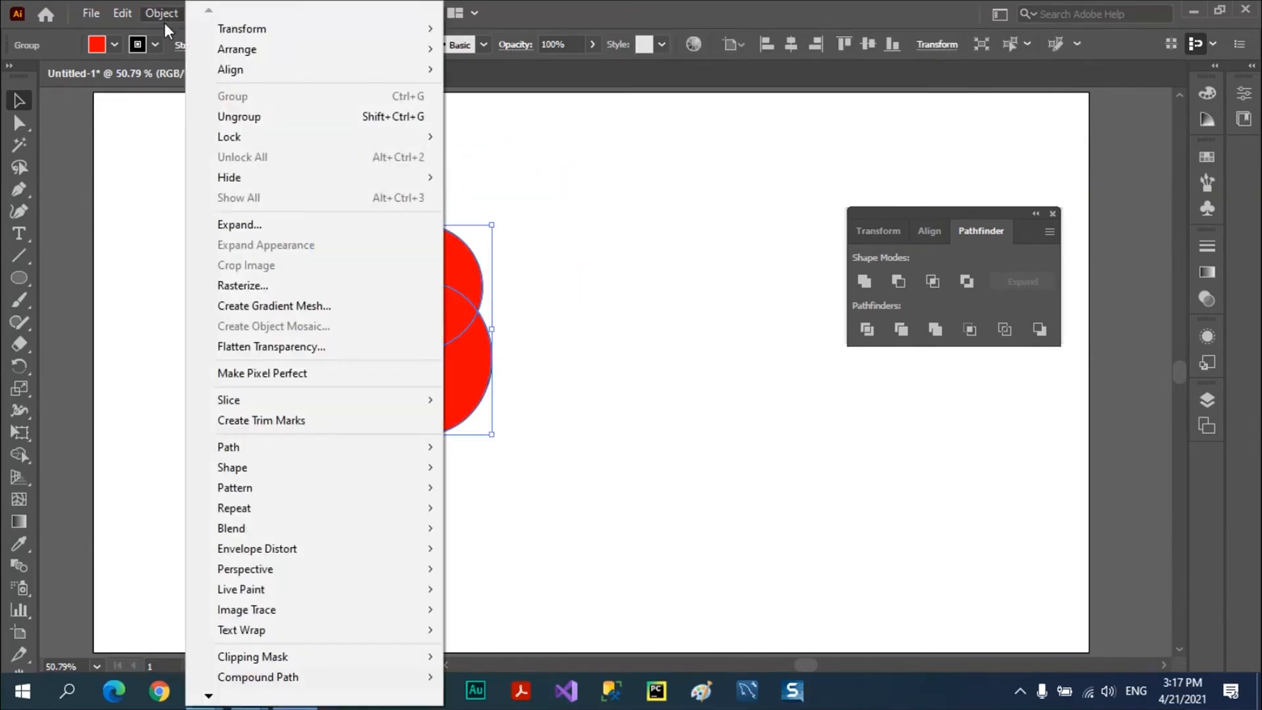
click(253, 118)
click(649, 231)
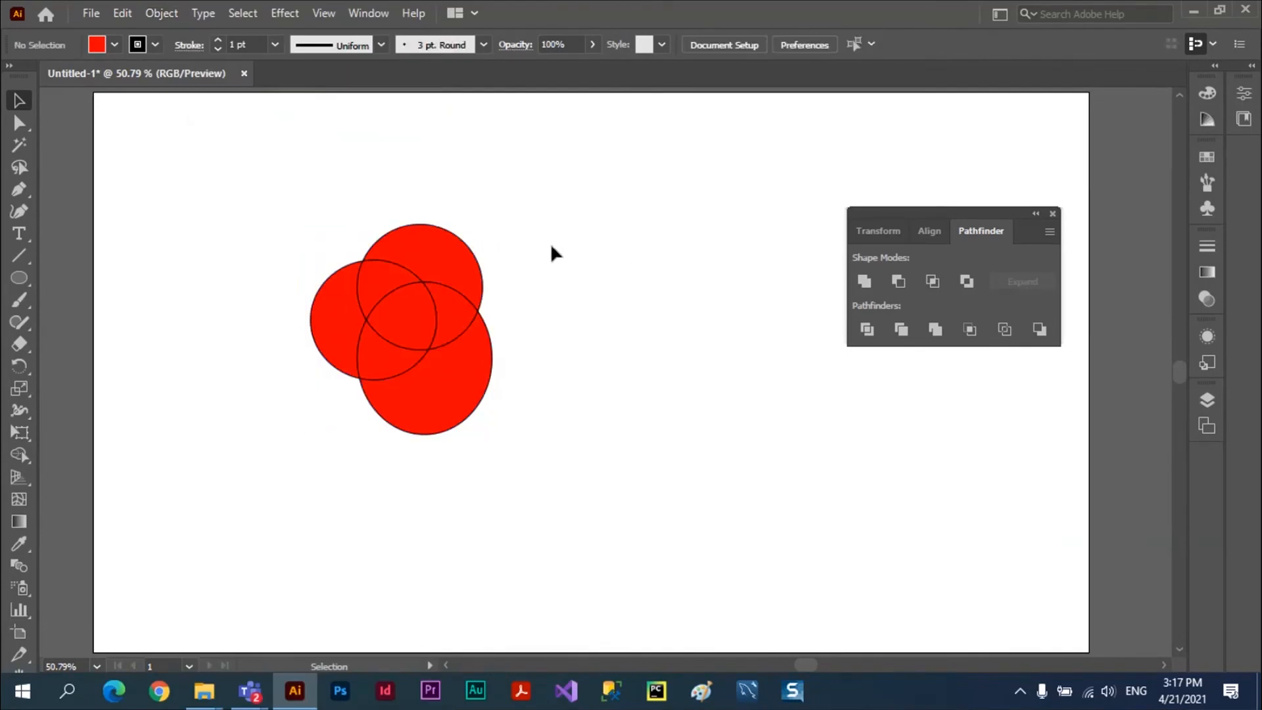
Pull the pieces of the divided three-ellipse shape apart by moving each outer piece, overlap and the central piece away from one another
drag(455, 266, 503, 200)
drag(386, 282, 360, 200)
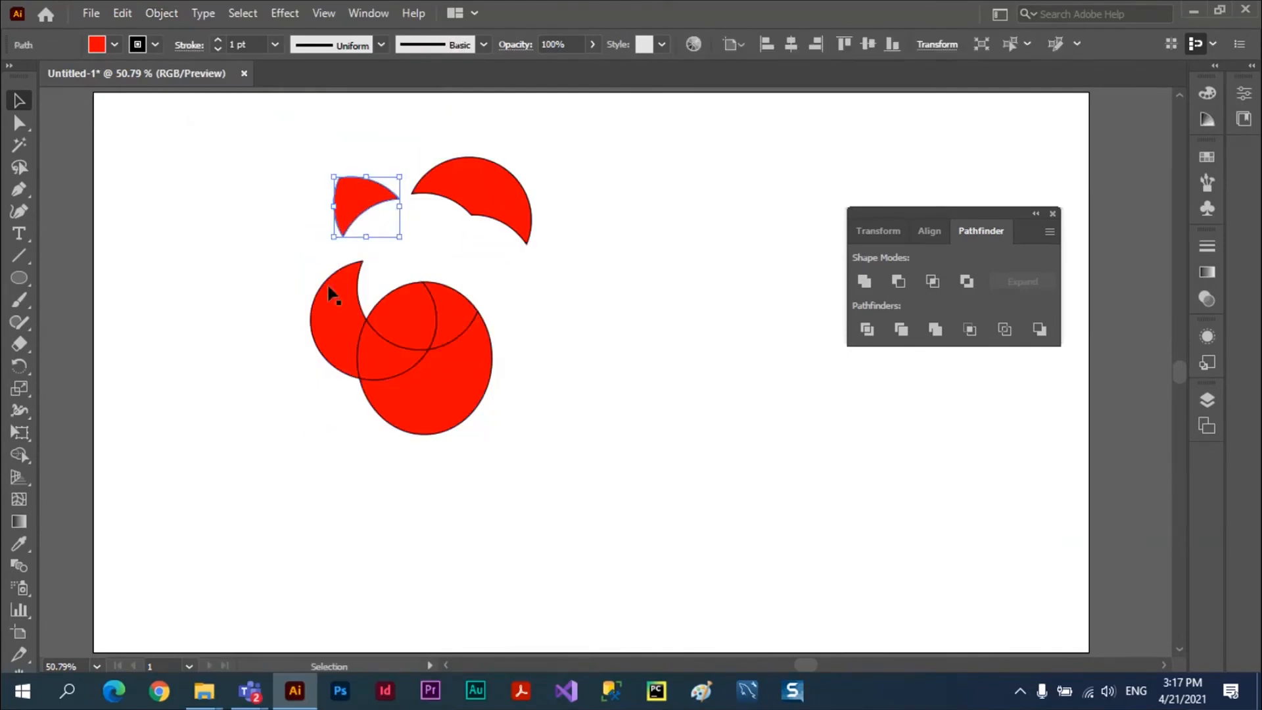
drag(329, 287, 236, 294)
drag(389, 359, 315, 387)
drag(444, 417, 456, 450)
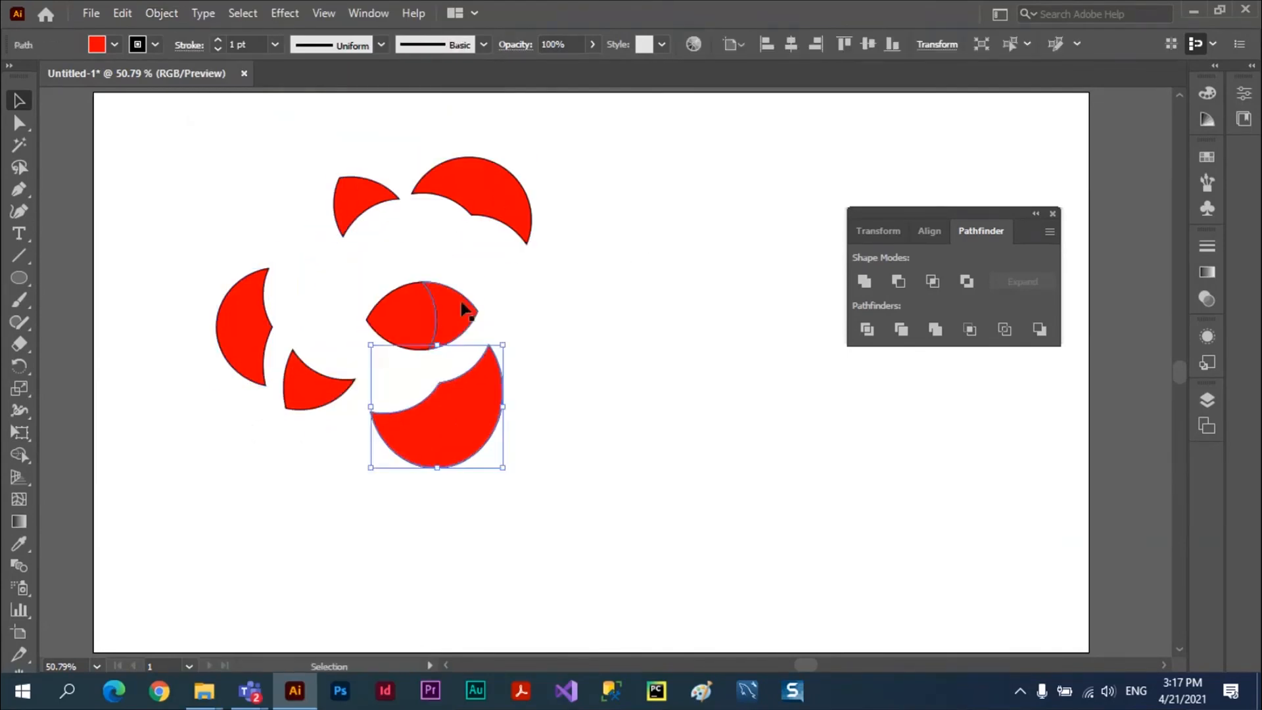
drag(463, 299, 534, 262)
drag(417, 324, 370, 290)
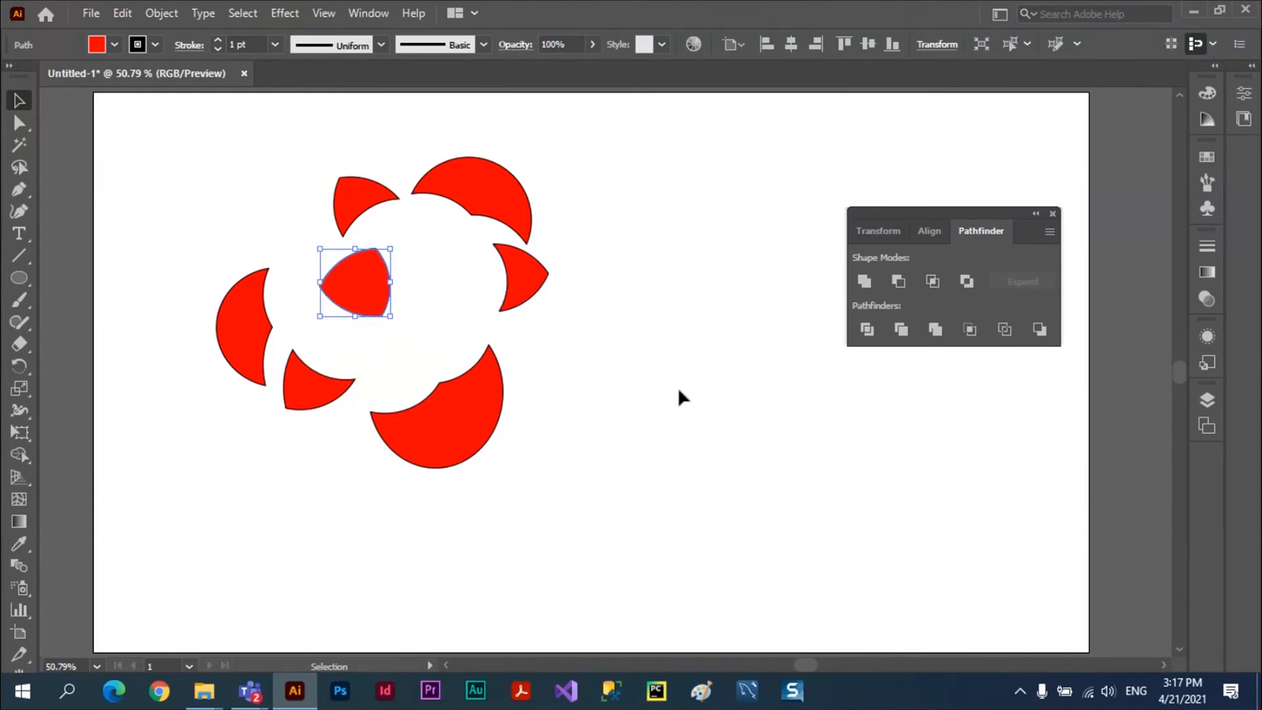
Undo the separation, ungrouping and division of the pieces, and the moves that made the three ellipses overlap
key(ctrl+z)
key(ctrl+z)
key(ctrl+z)
key(ctrl+z)
key(ctrl+z)
key(ctrl+z)
key(ctrl+z)
key(ctrl+z)
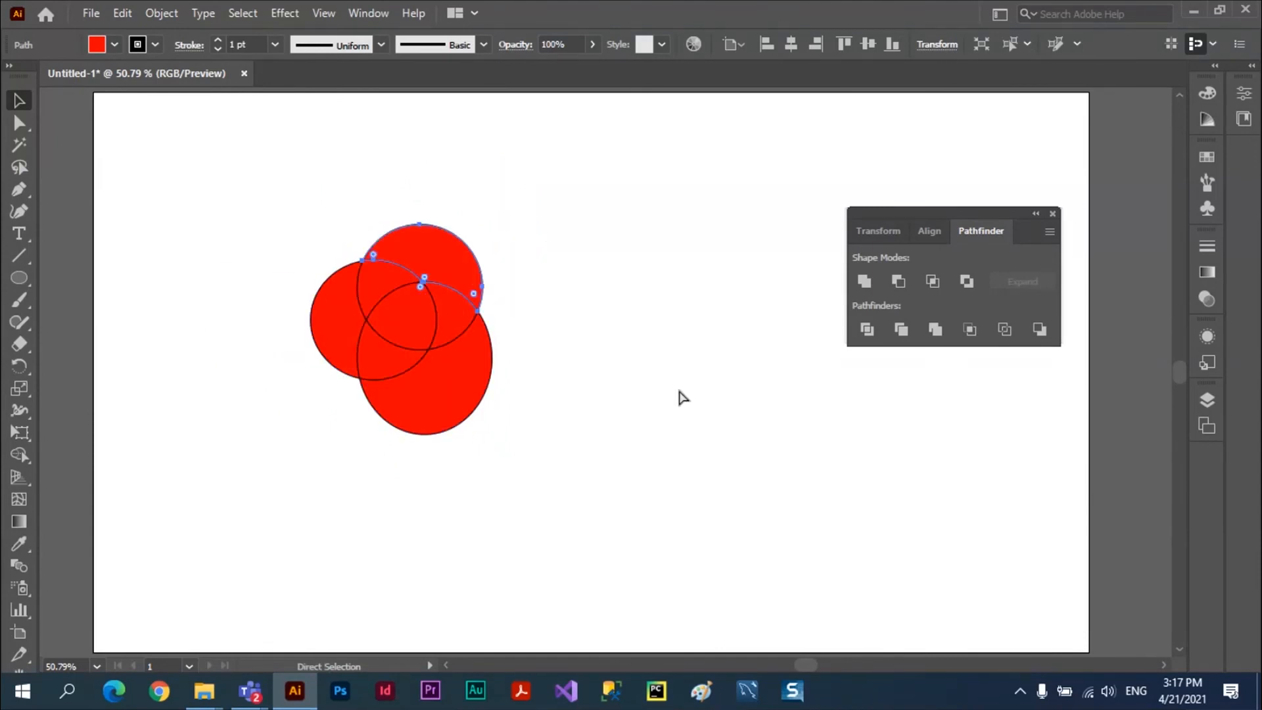
key(ctrl+z)
key(ctrl+z)
key(ctrl+z)
key(ctrl+z)
key(ctrl+z)
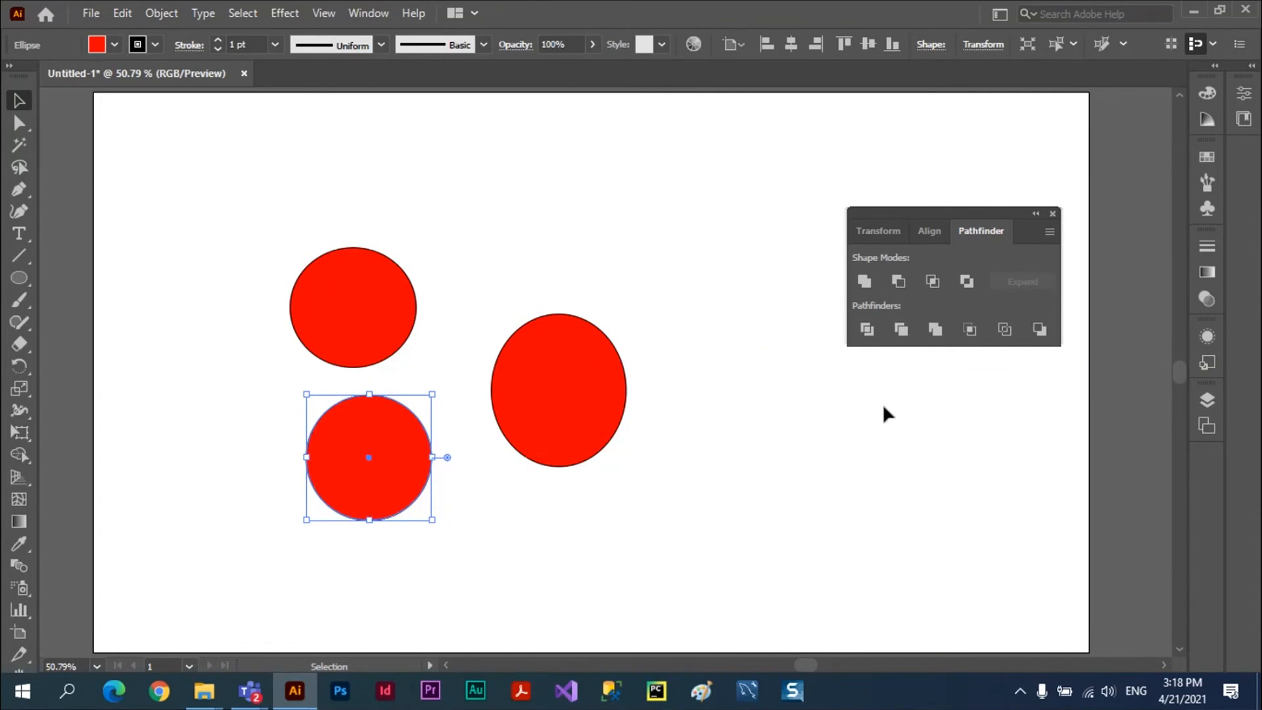
Move the lower circle up so it overlaps the upper one, and apply Trim to both circles
drag(366, 477, 354, 387)
click(335, 490)
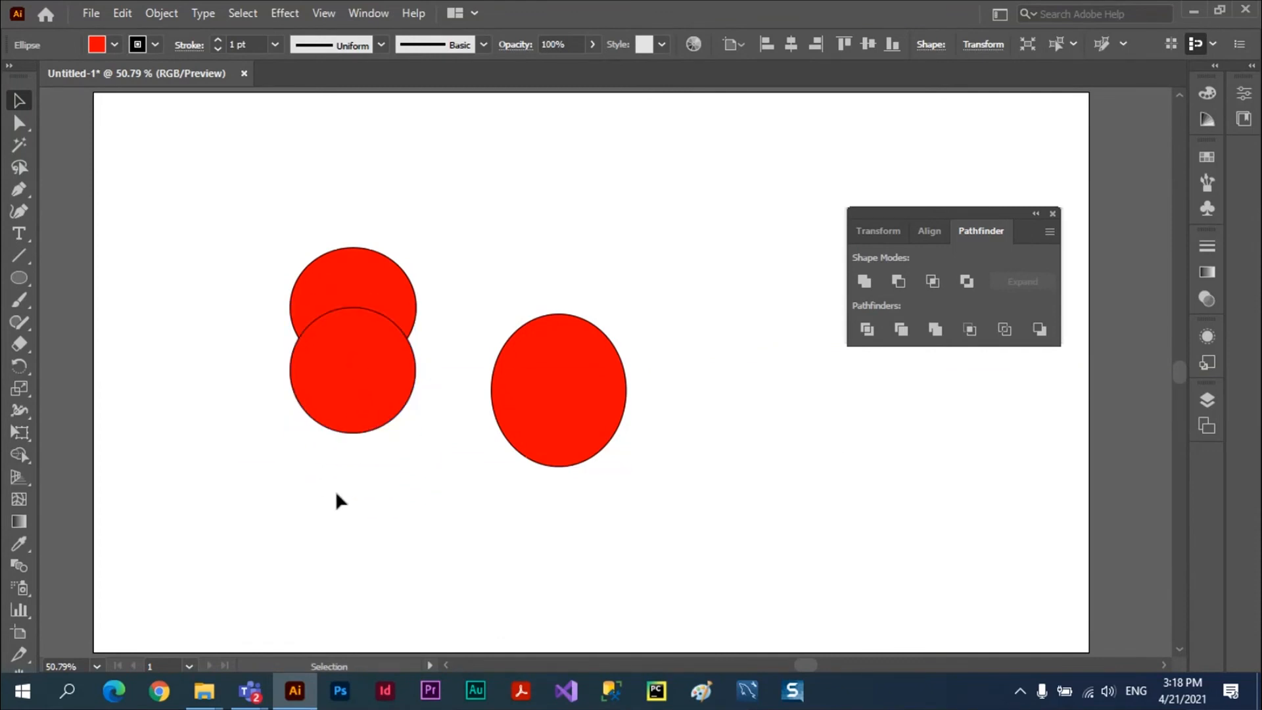
click(361, 270)
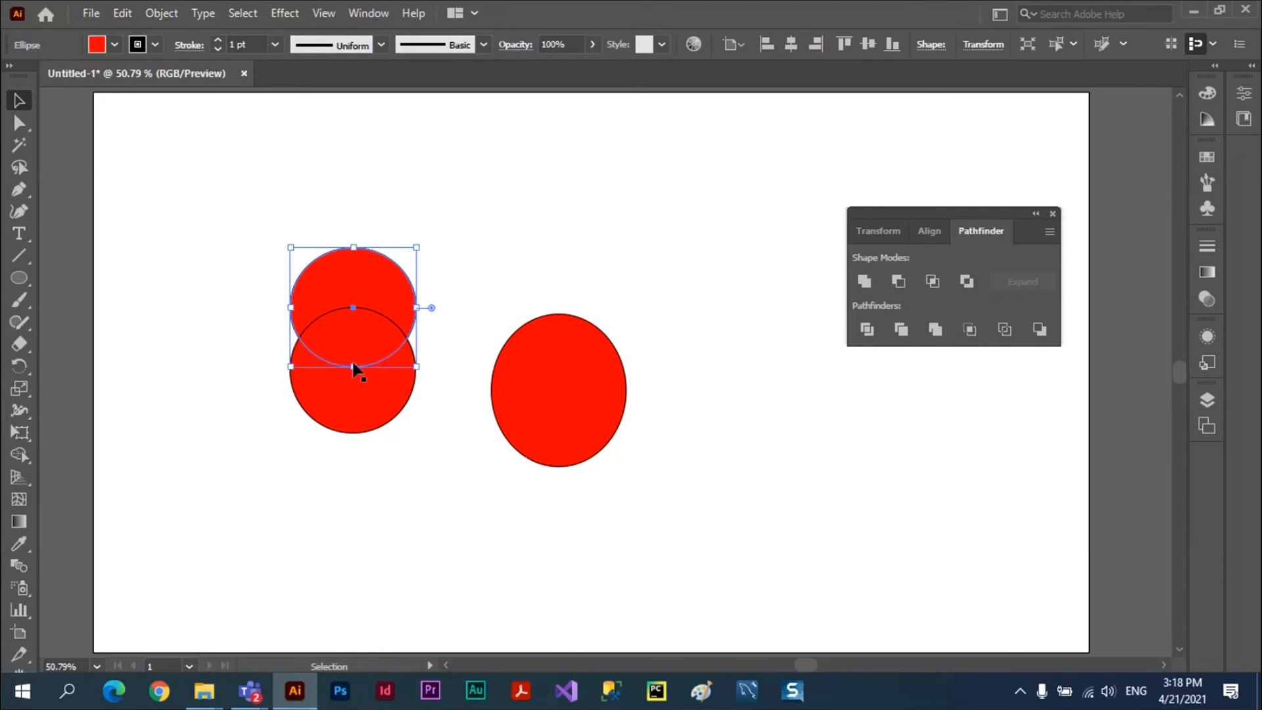
drag(231, 260, 438, 478)
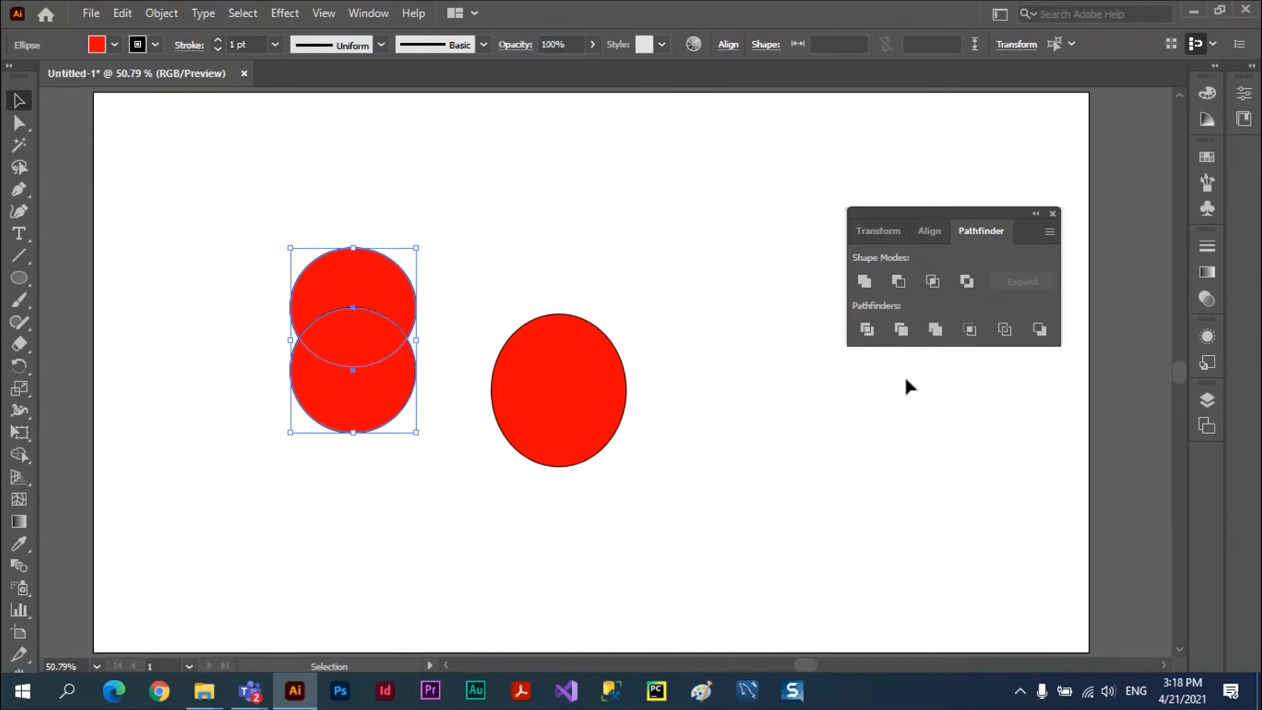
click(902, 330)
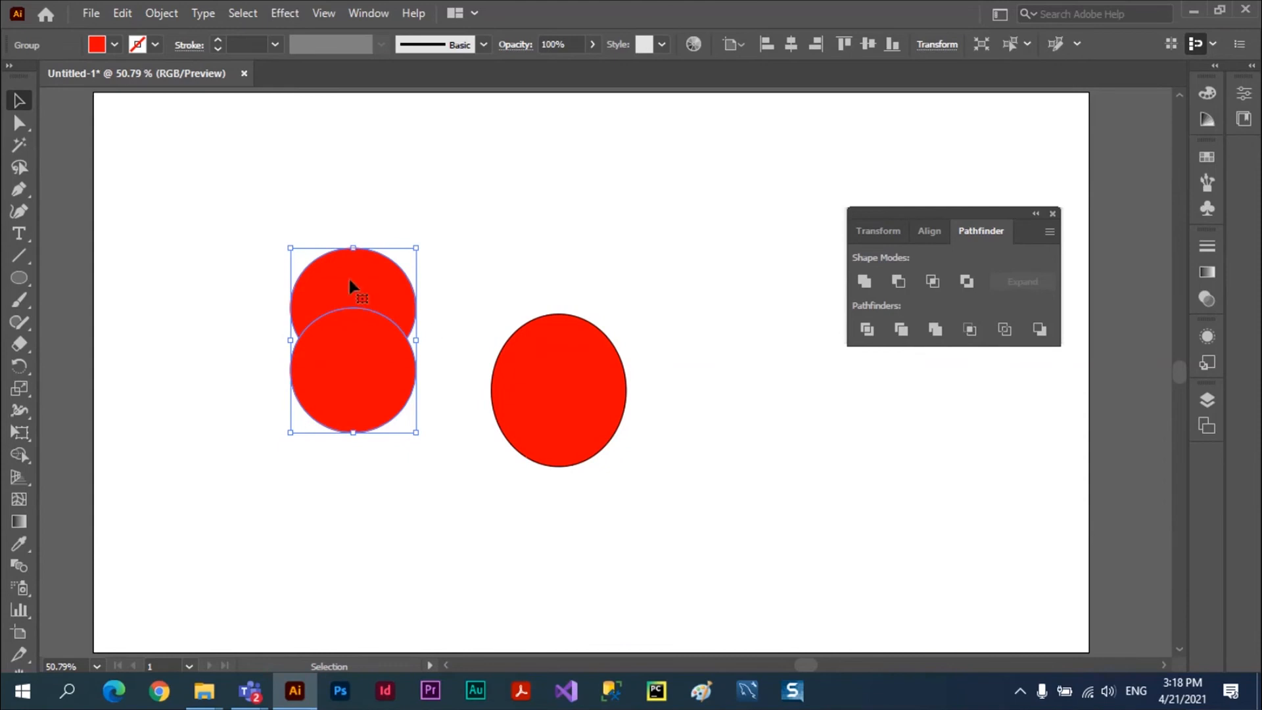
Move the trimmed group slightly up and left, ungroup it, and clear the selection
click(514, 220)
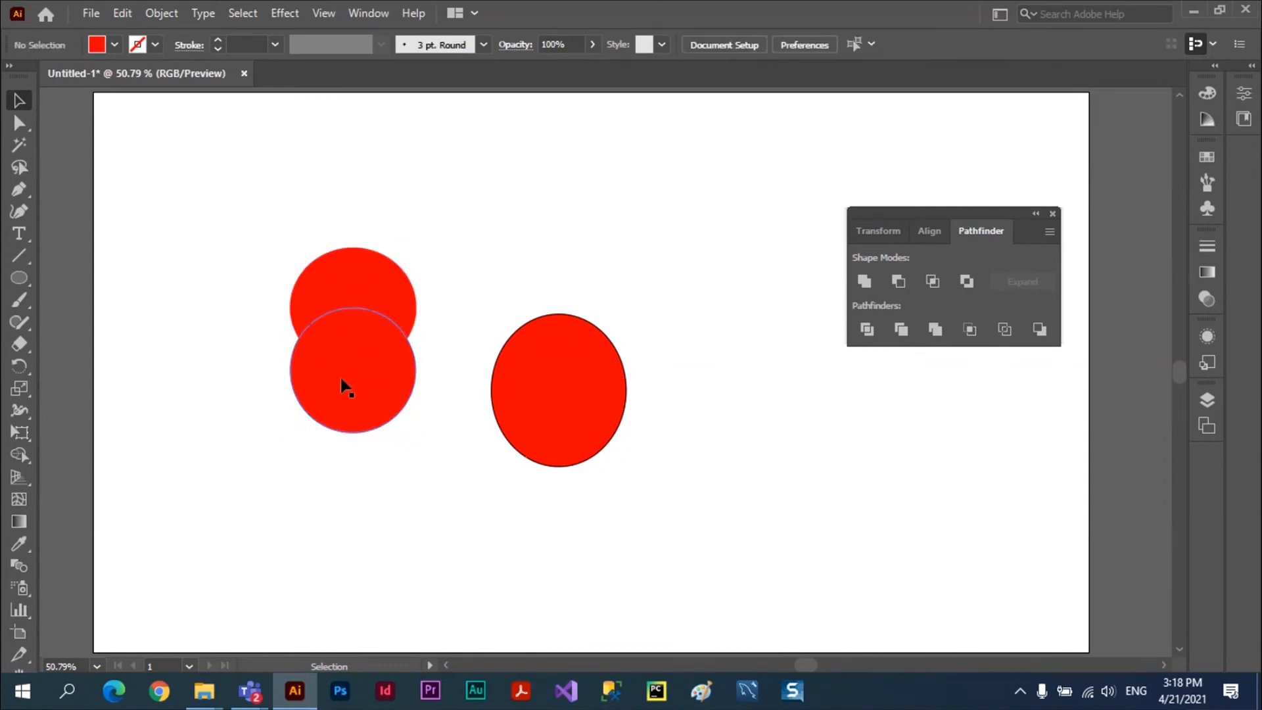
drag(340, 377, 311, 365)
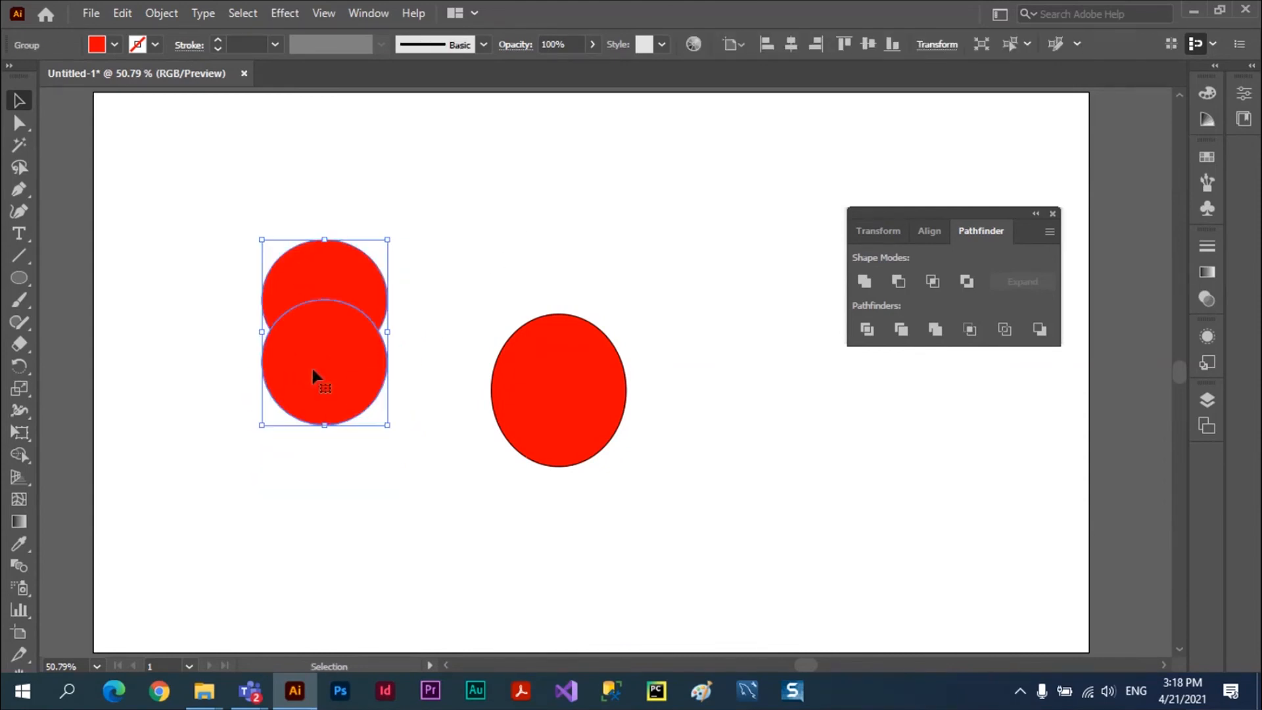
click(160, 15)
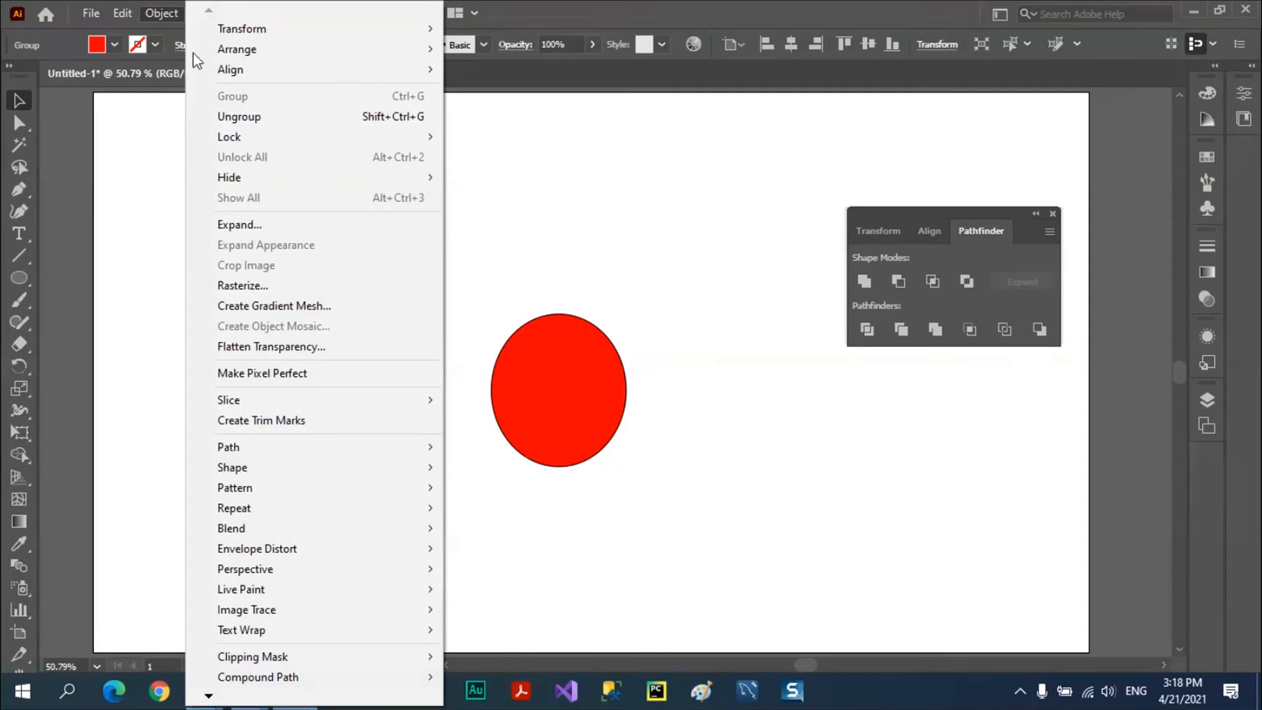
click(245, 118)
click(444, 273)
Separate the trimmed pieces by moving the crescent up and placing the full circle below it
drag(316, 361, 253, 468)
drag(344, 269, 365, 217)
drag(244, 475, 317, 382)
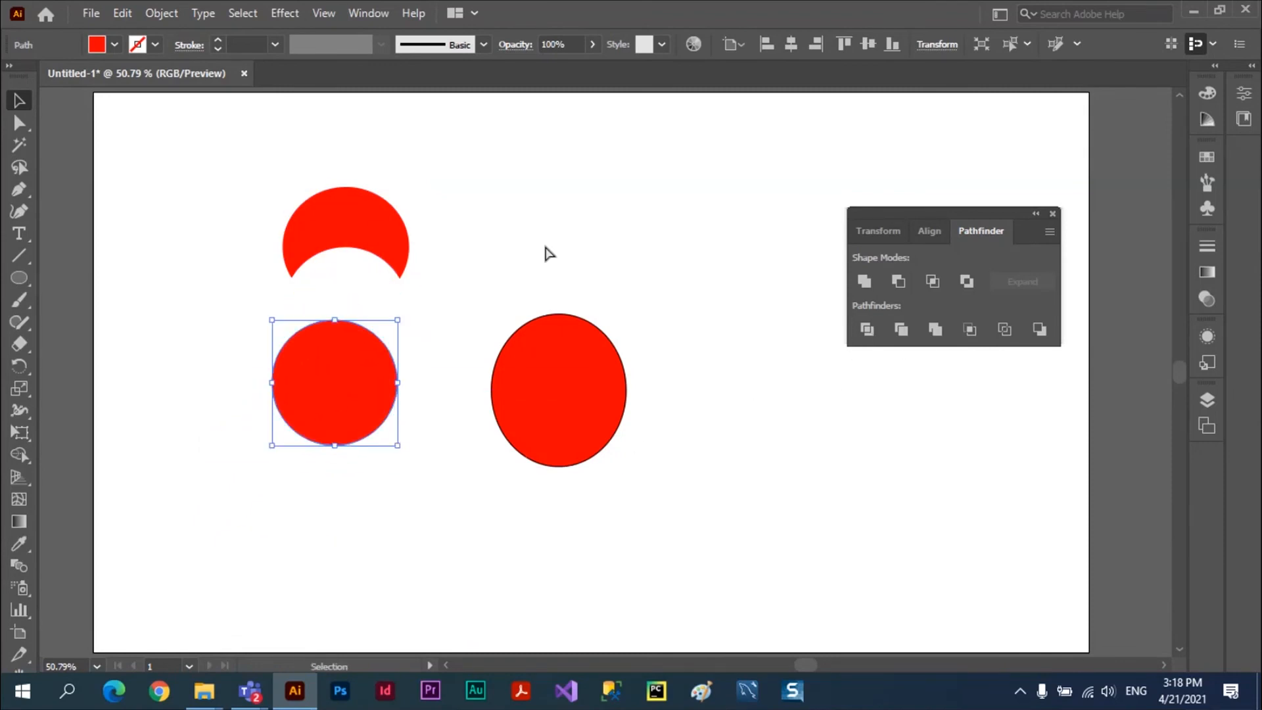
Undo the separation, ungrouping and trimming of the two circles, along with the lower circle's move
key(a)
key(ctrl+z)
key(ctrl+z)
key(ctrl+z)
key(ctrl+z)
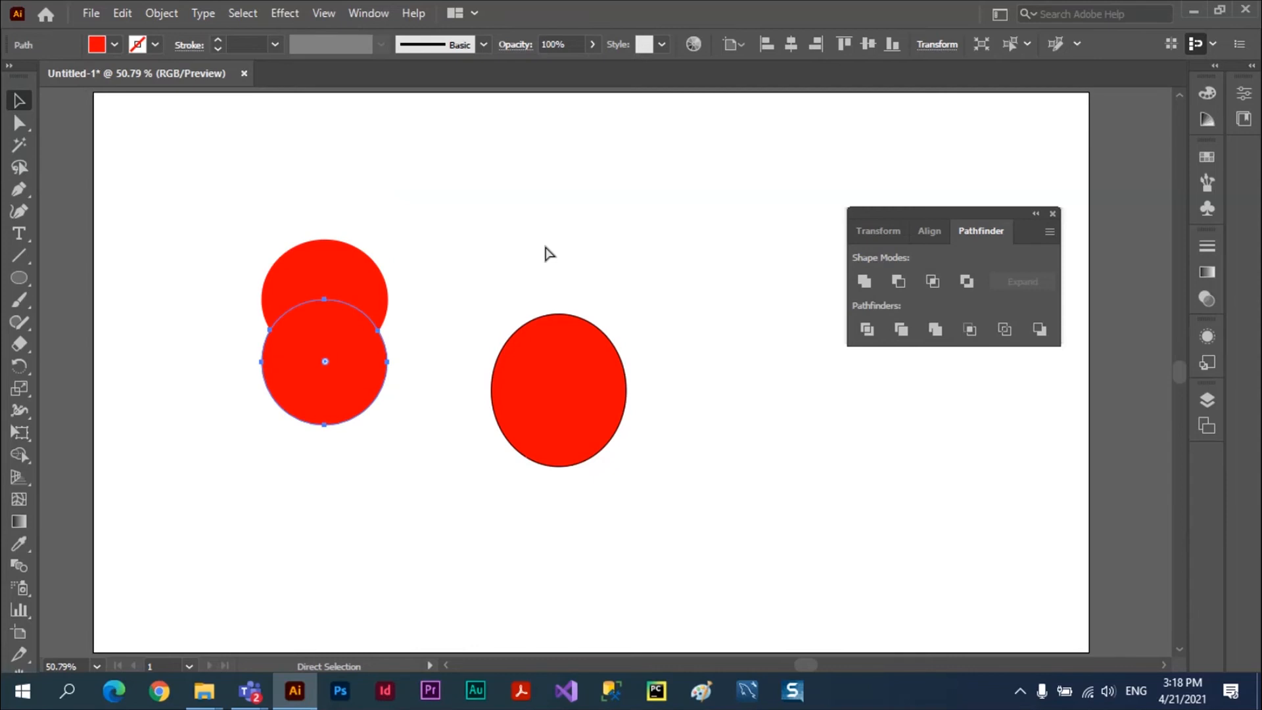
key(ctrl+z)
key(ctrl+z)
key(ctrl+z)
key(v)
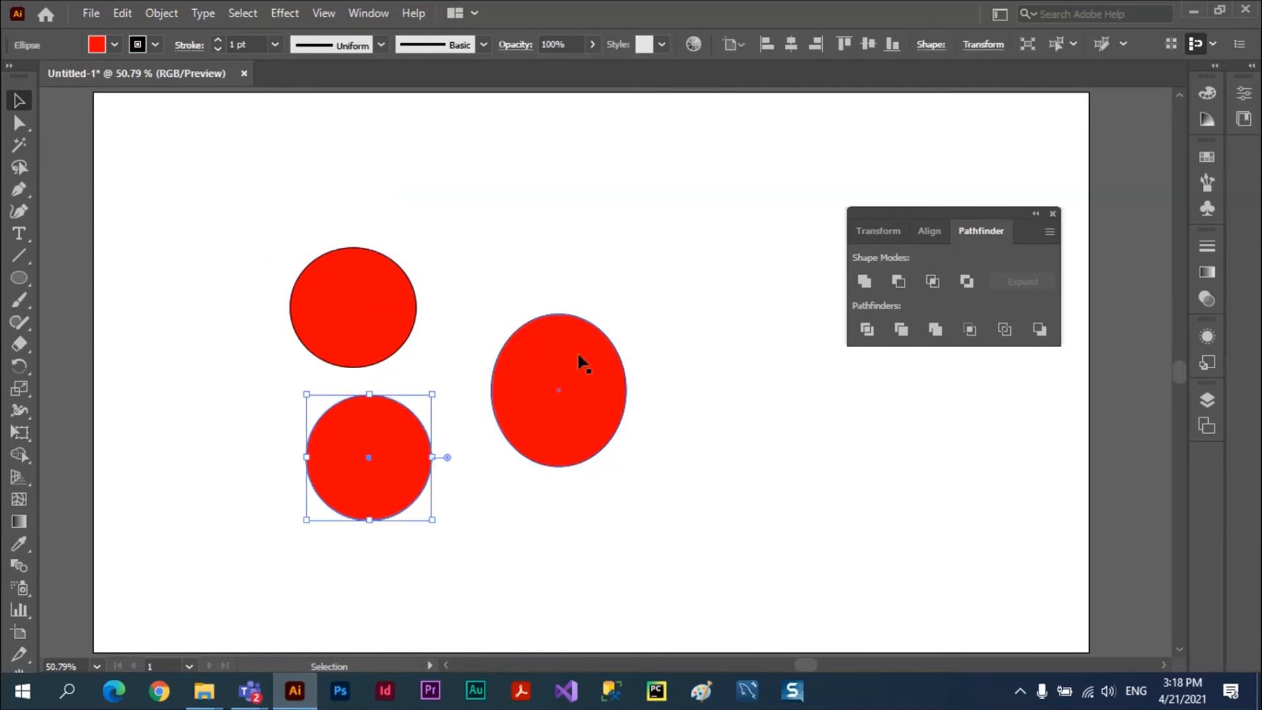
Move the large ellipse and the lower circle so all three shapes overlap one another, and select all three
drag(569, 403, 438, 366)
drag(360, 492, 346, 409)
drag(253, 199, 556, 494)
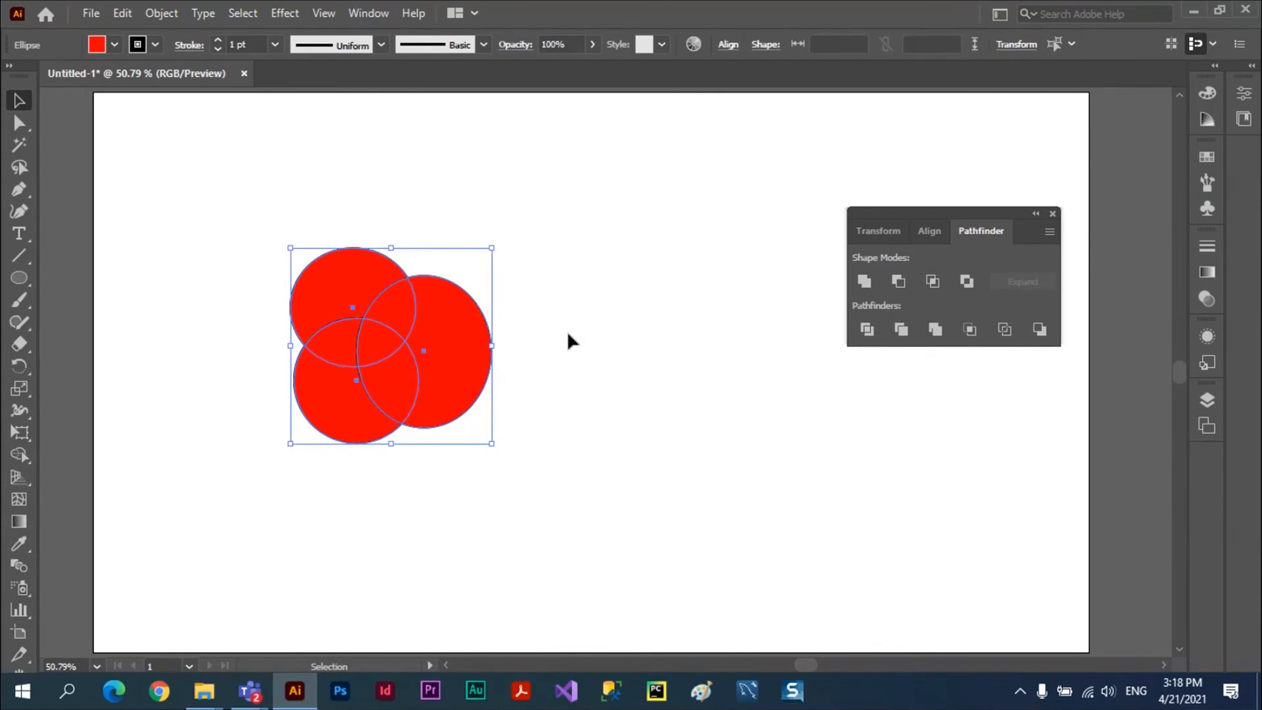
Apply Trim to the three overlapping ellipses and select the resulting group
click(901, 328)
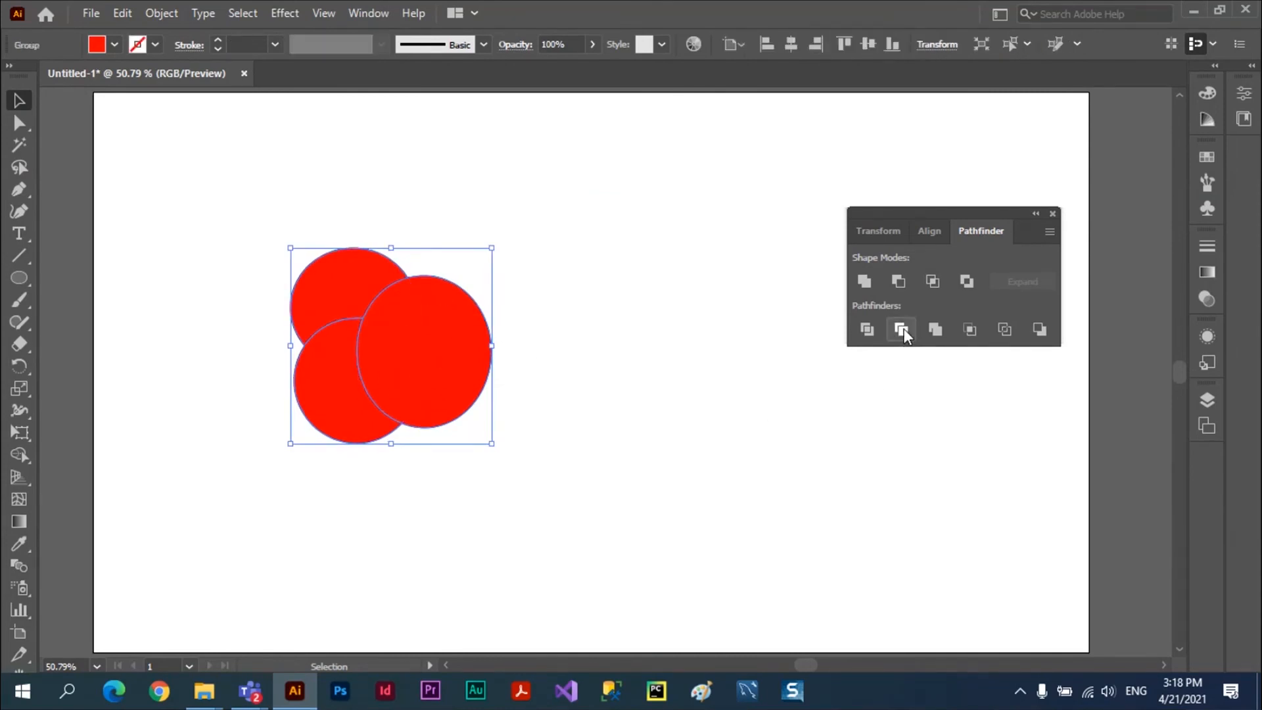
click(642, 310)
click(410, 334)
Ungroup the trimmed ellipses and pull them apart, moving the large ellipse right and the lower crescent down and left
click(160, 13)
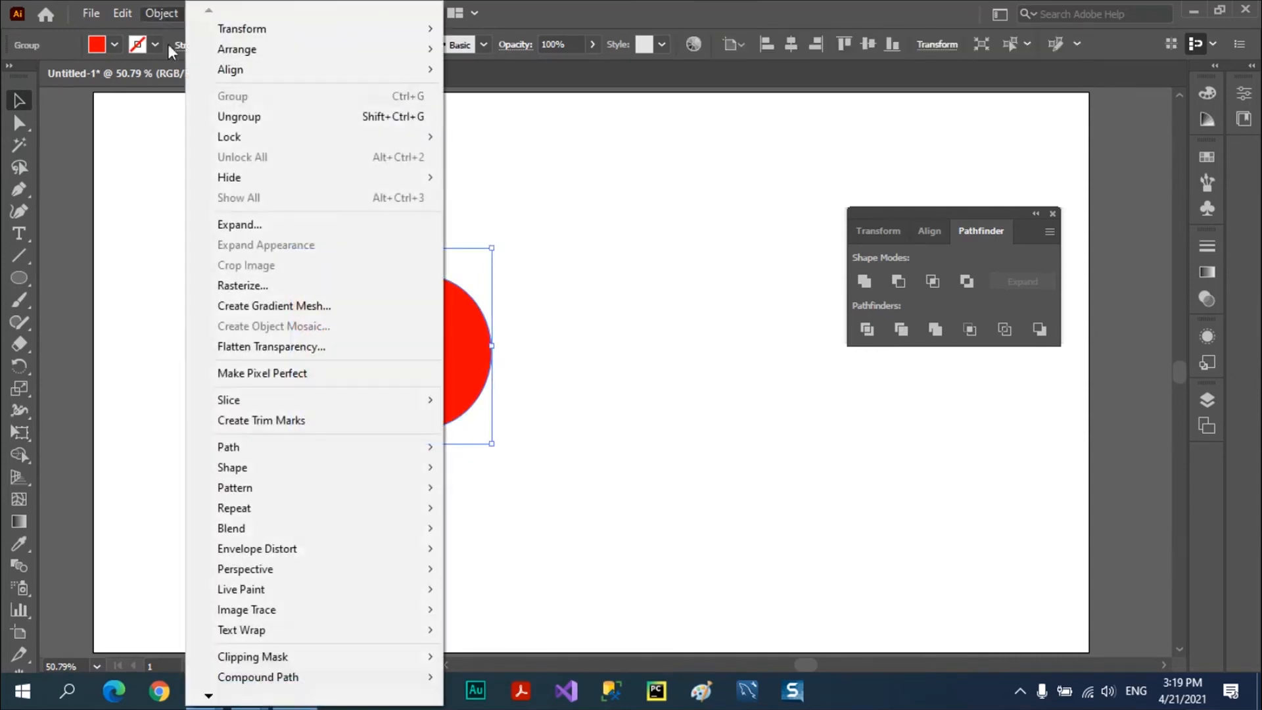
click(239, 114)
click(673, 325)
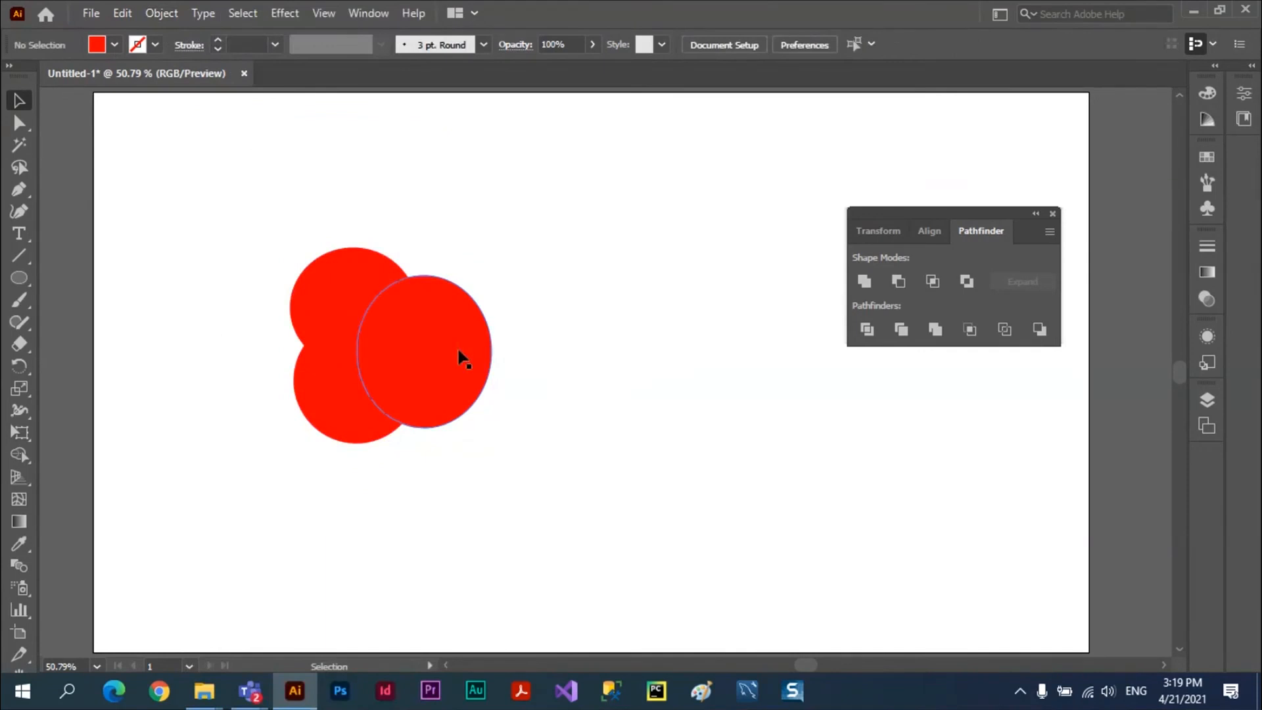
drag(460, 355, 566, 347)
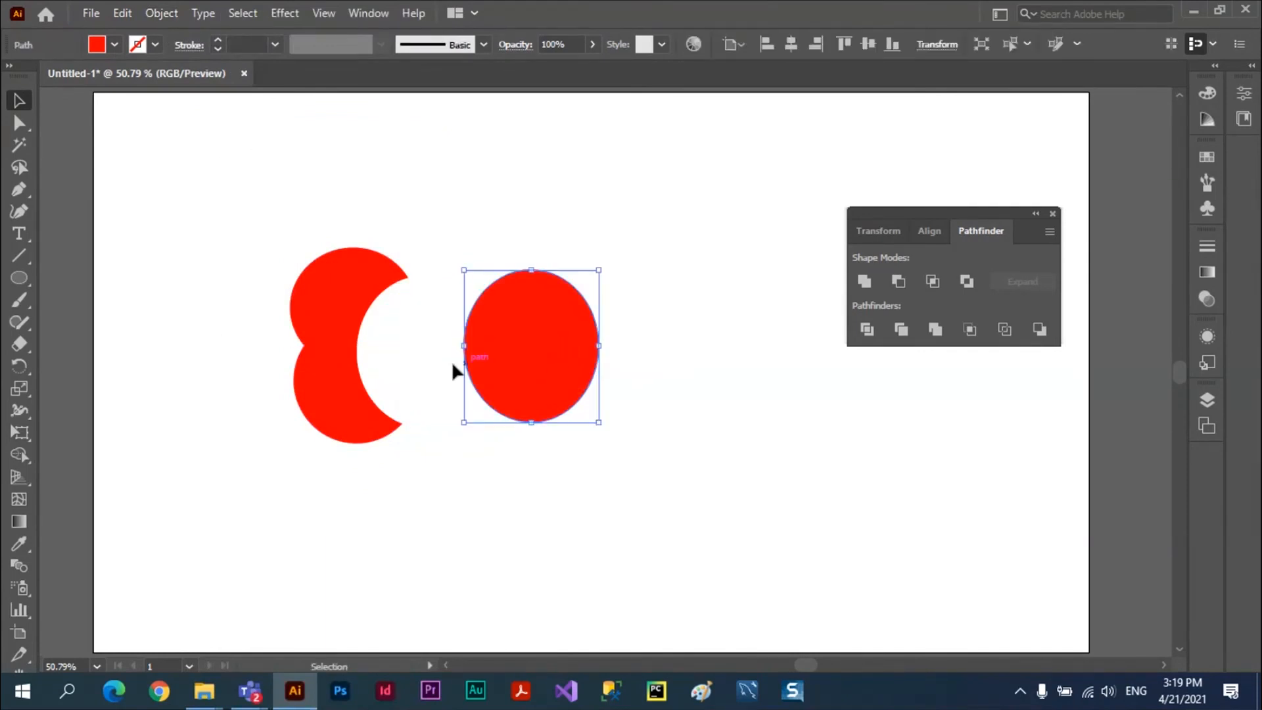
drag(342, 397, 314, 465)
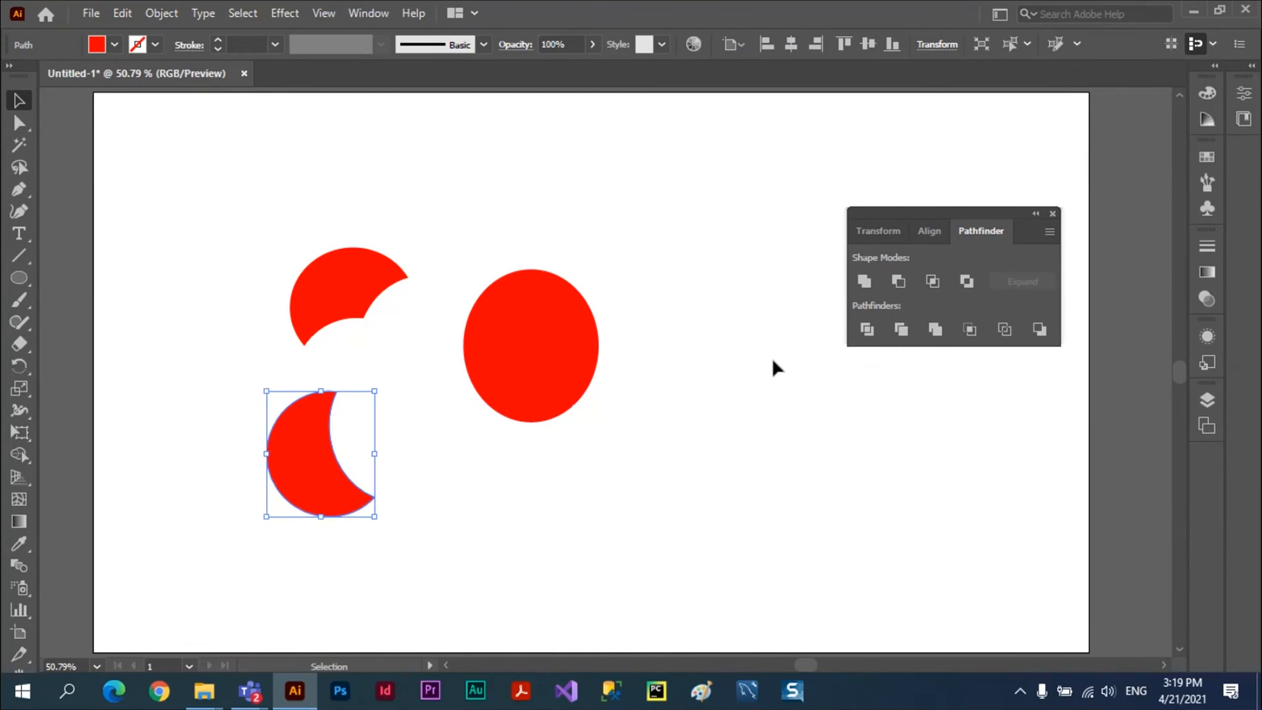
Undo the separation, ungrouping and trimming, back to the three overlapping ellipses
key(ctrl+z)
key(ctrl+z)
key(ctrl+z)
key(ctrl+z)
key(ctrl+z)
key(ctrl+z)
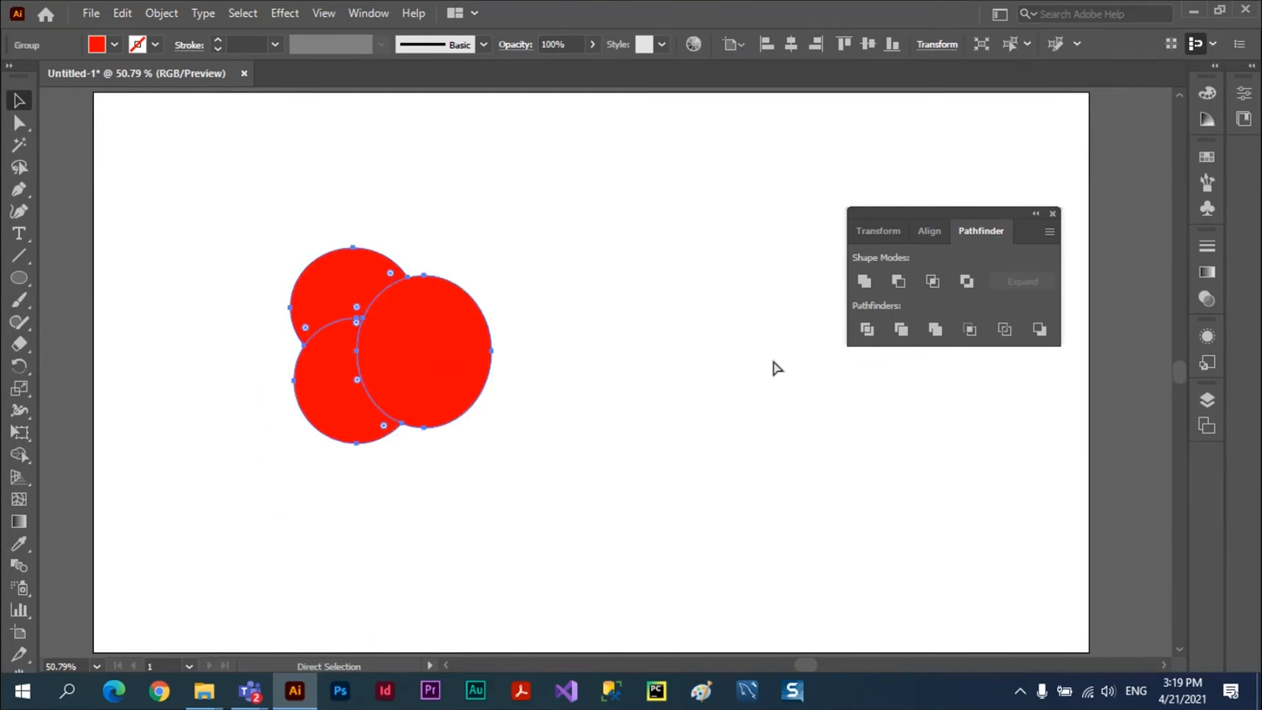
key(ctrl+z)
Select all three overlapping ellipses, subtract the front ones from the back one with Minus Front, and undo it
click(545, 388)
drag(249, 211, 367, 464)
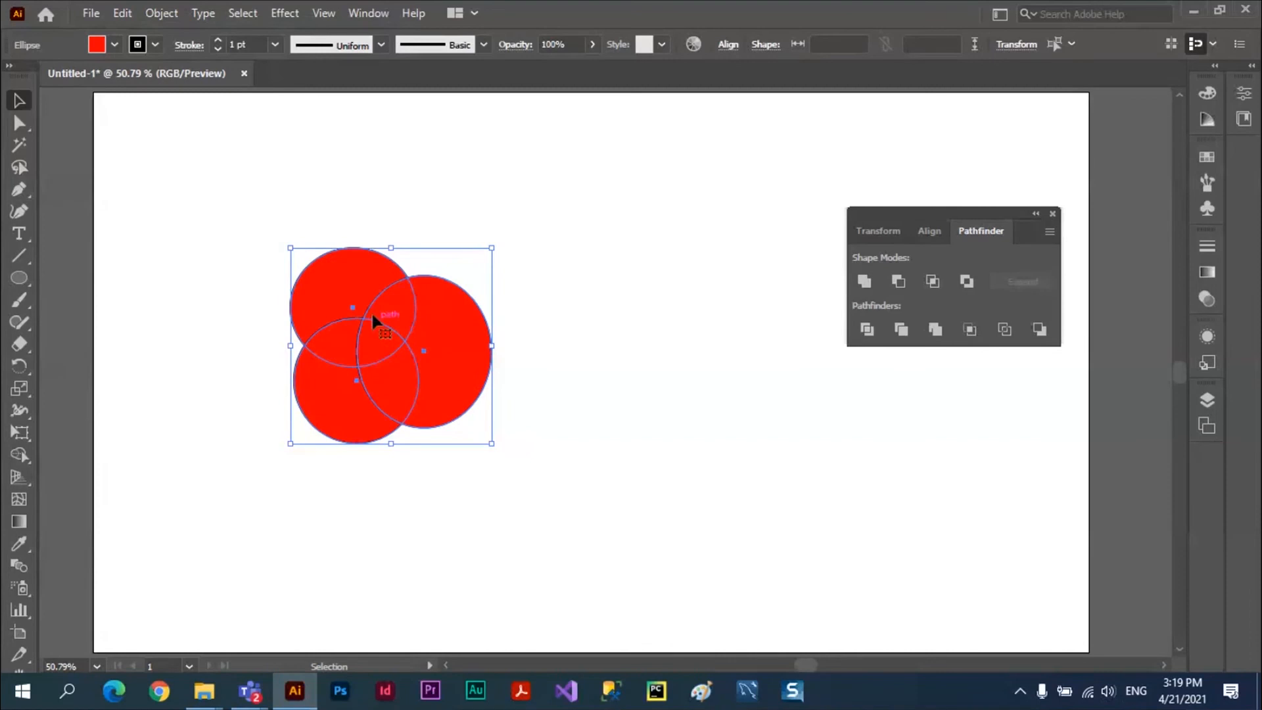
click(898, 281)
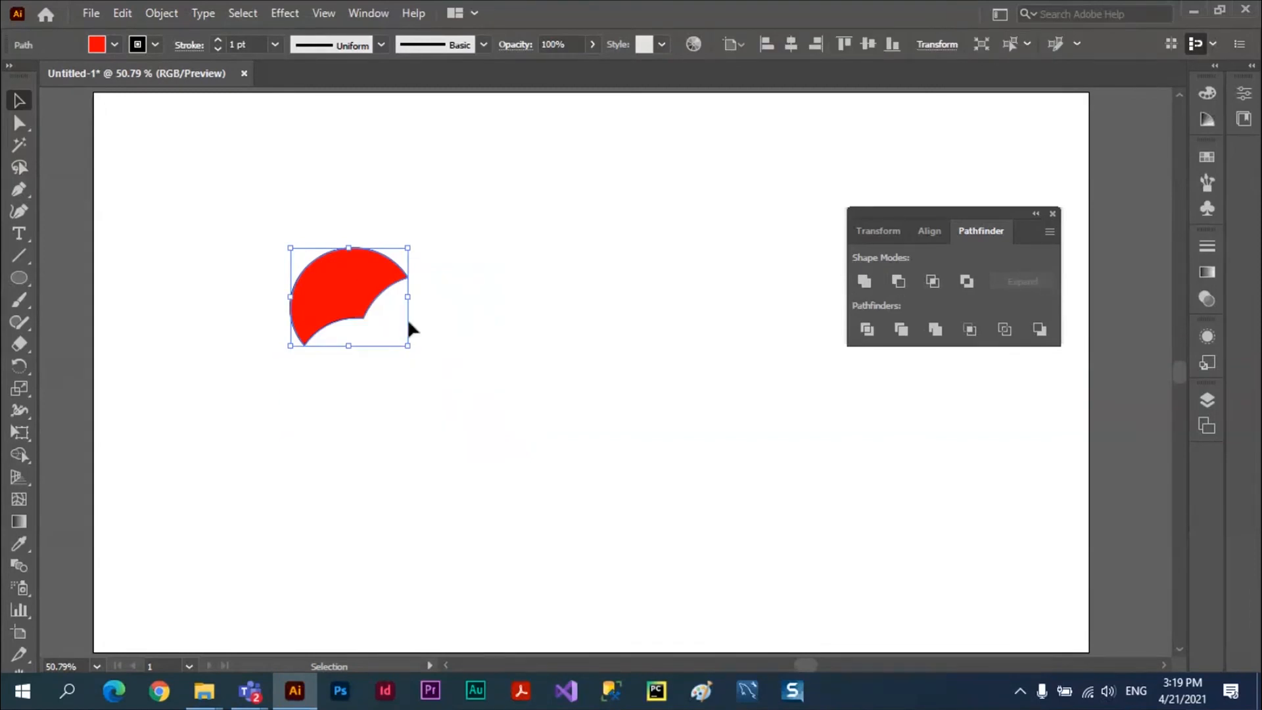
key(a)
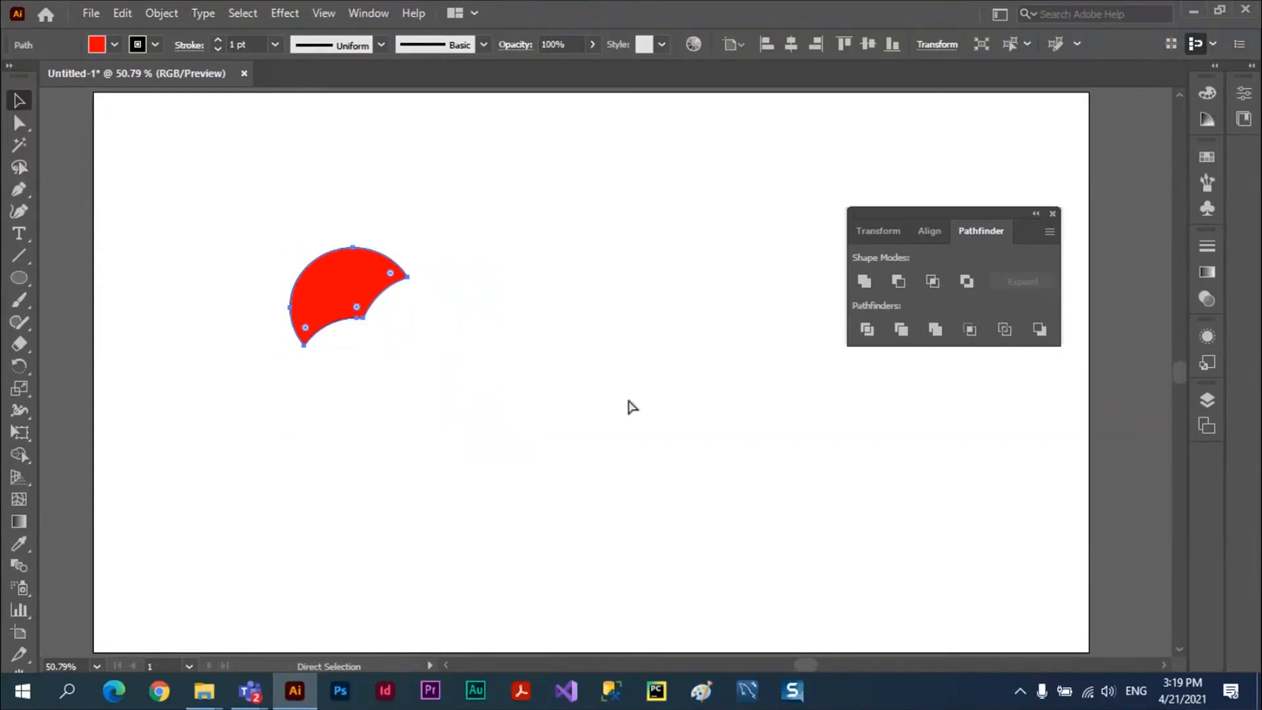
key(ctrl+z)
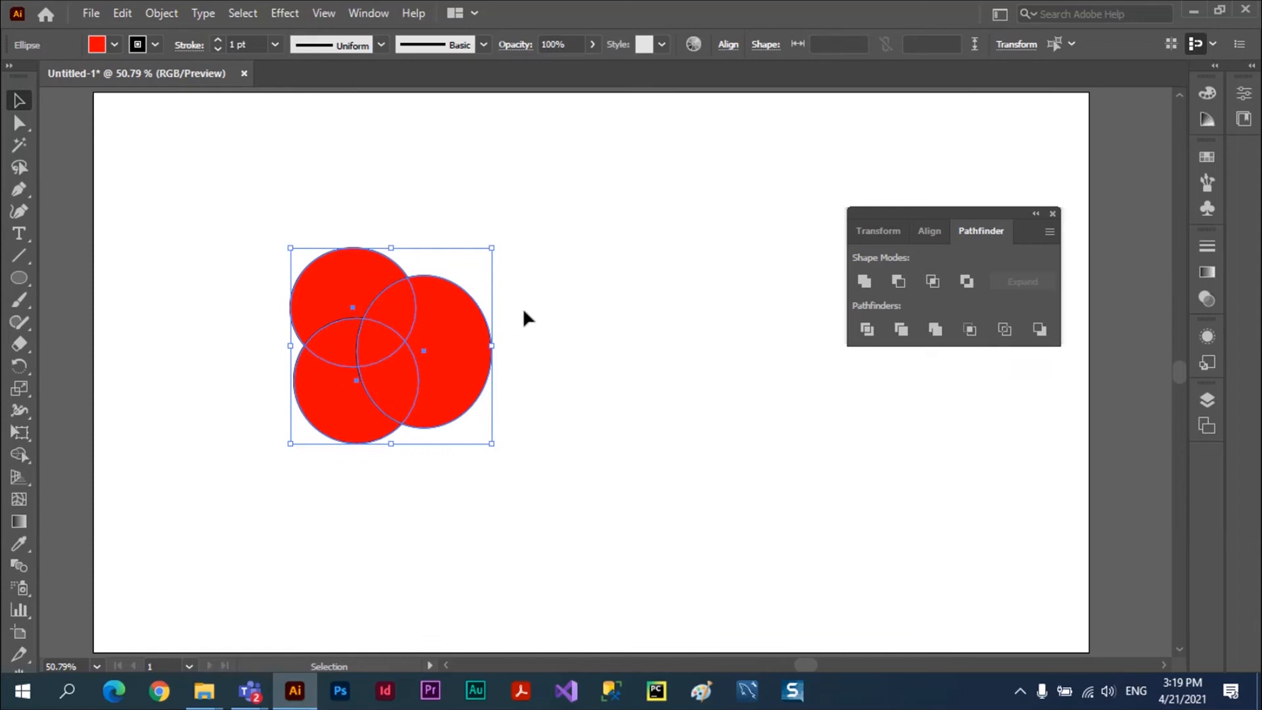
Draw a fourth ellipse below the cluster and move it up so it overlaps the lower circle and the large ellipse
click(132, 313)
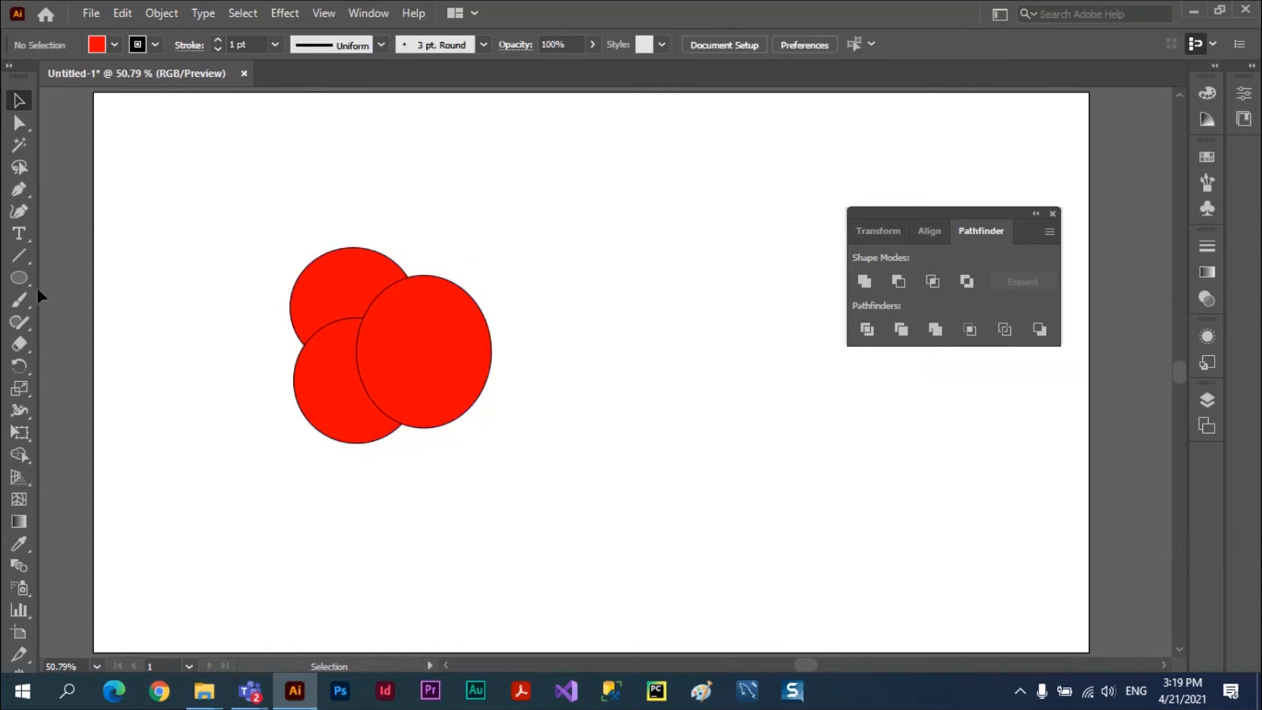
click(19, 278)
drag(581, 603, 441, 482)
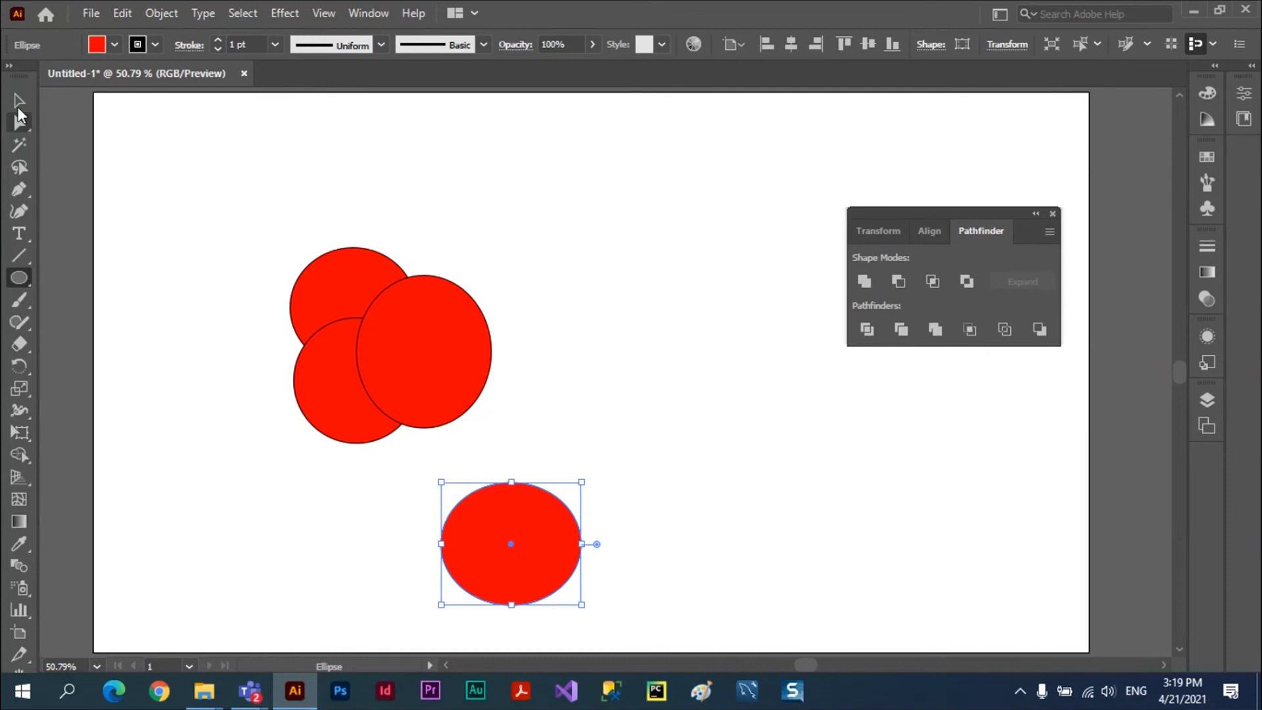
click(18, 102)
drag(531, 558, 427, 456)
Apply Trim to all four overlapping ellipses, shift the resulting group slightly up and left, and ungroup it
drag(240, 222, 614, 590)
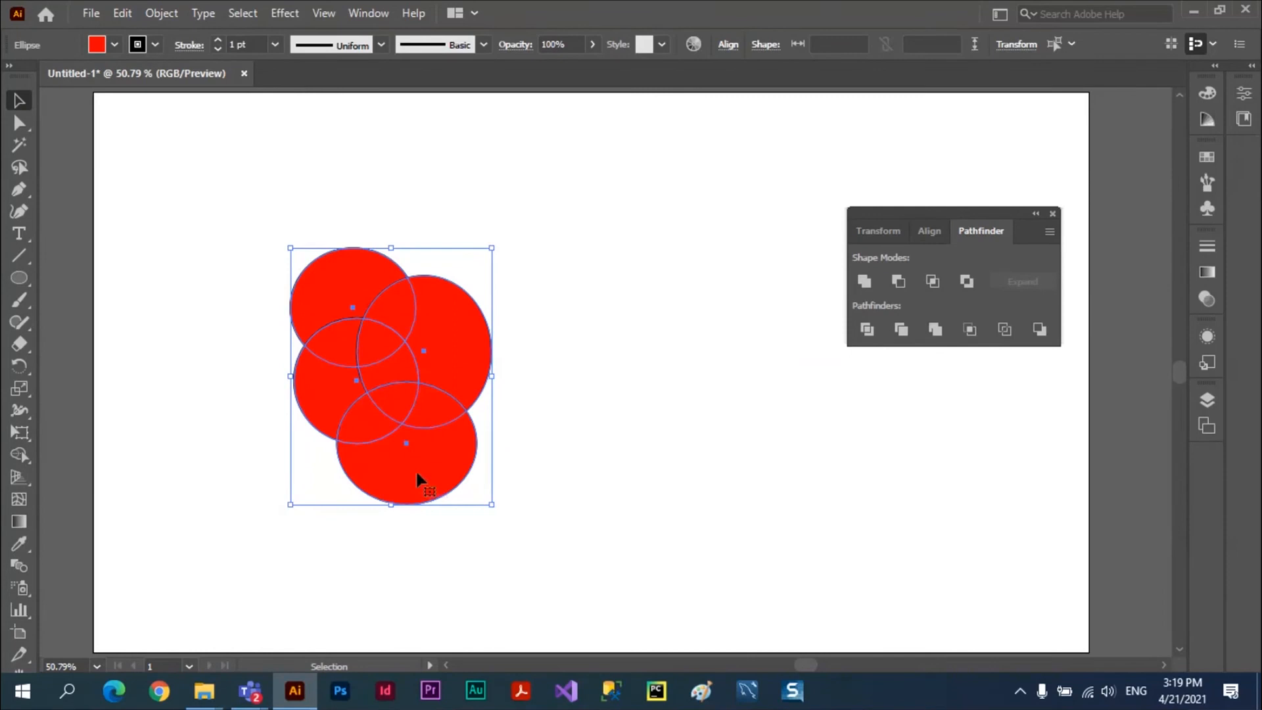
click(902, 330)
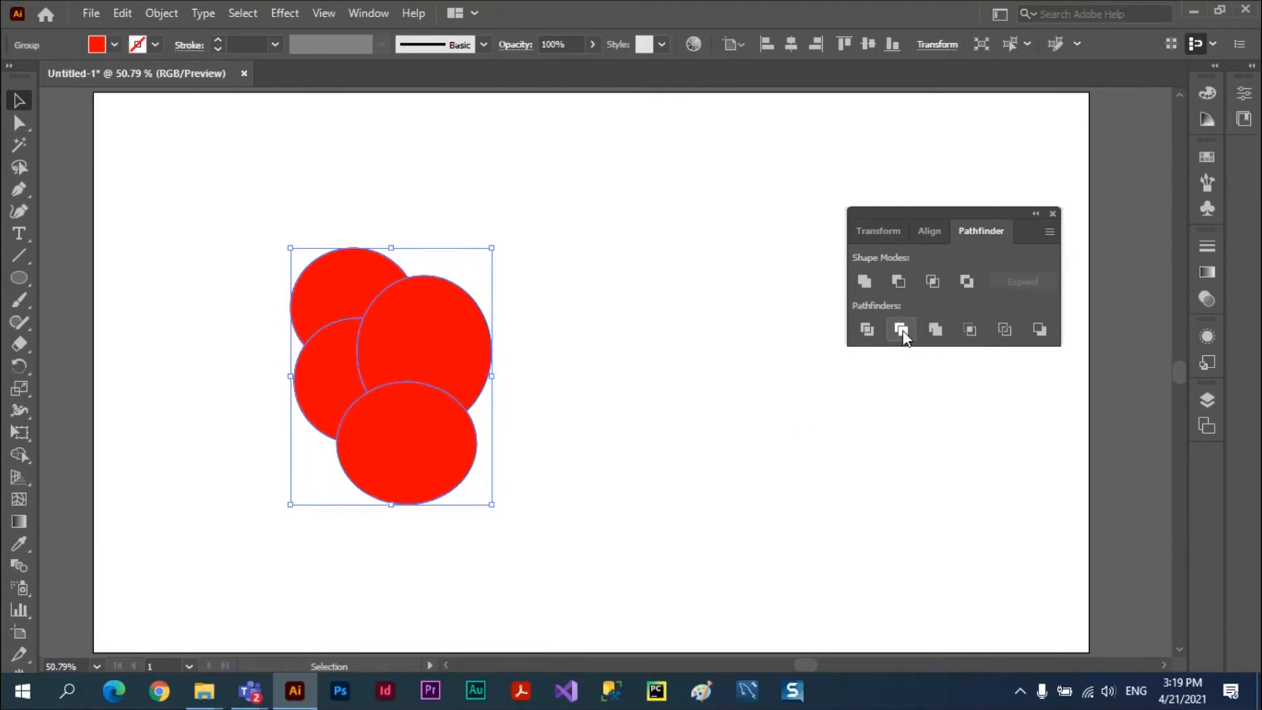
click(644, 338)
drag(423, 459, 418, 433)
click(168, 16)
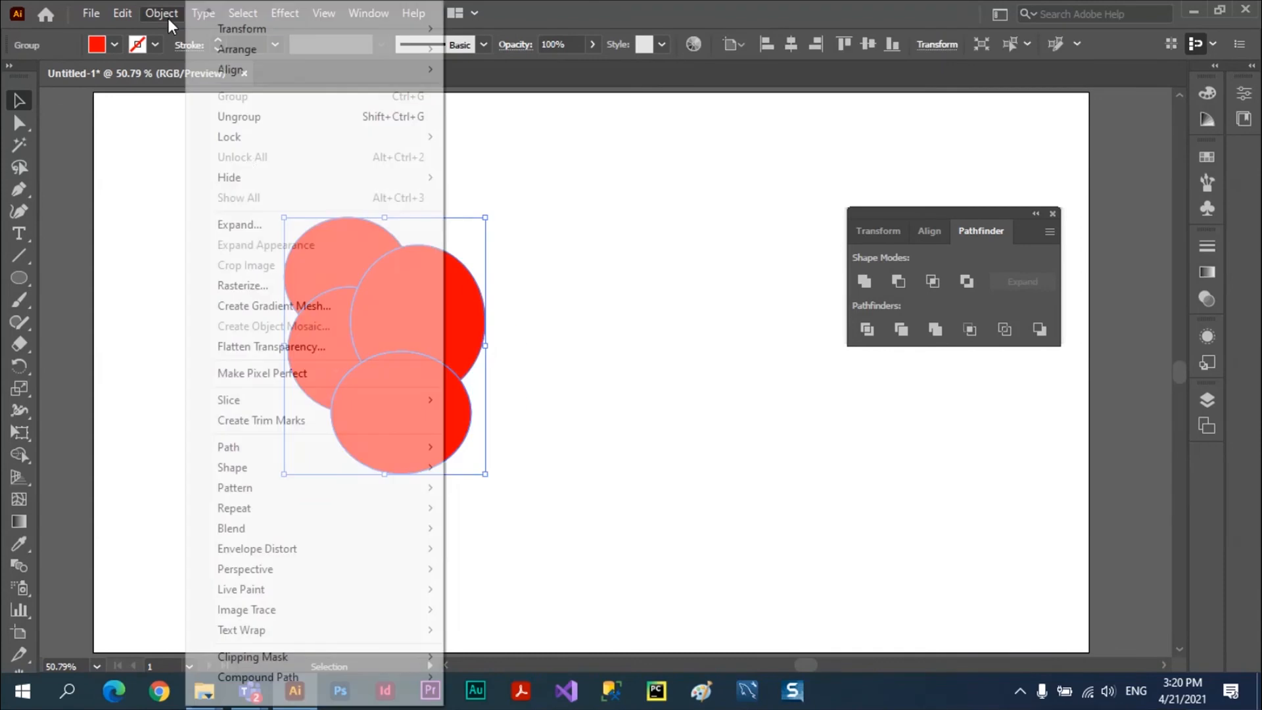
click(227, 118)
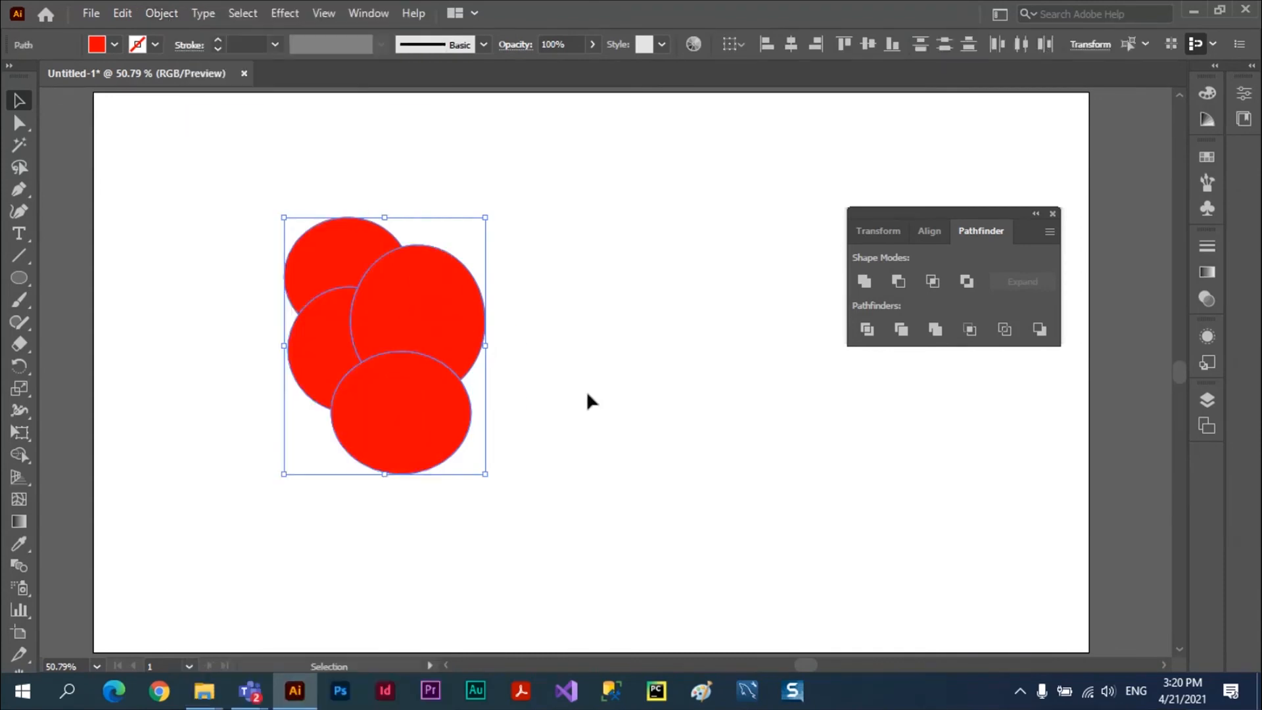
Pull the trimmed pieces apart, moving the full ellipse down and right, the large piece right, and the lower-left crescent down and left
click(588, 394)
click(413, 429)
drag(422, 429, 660, 551)
click(441, 306)
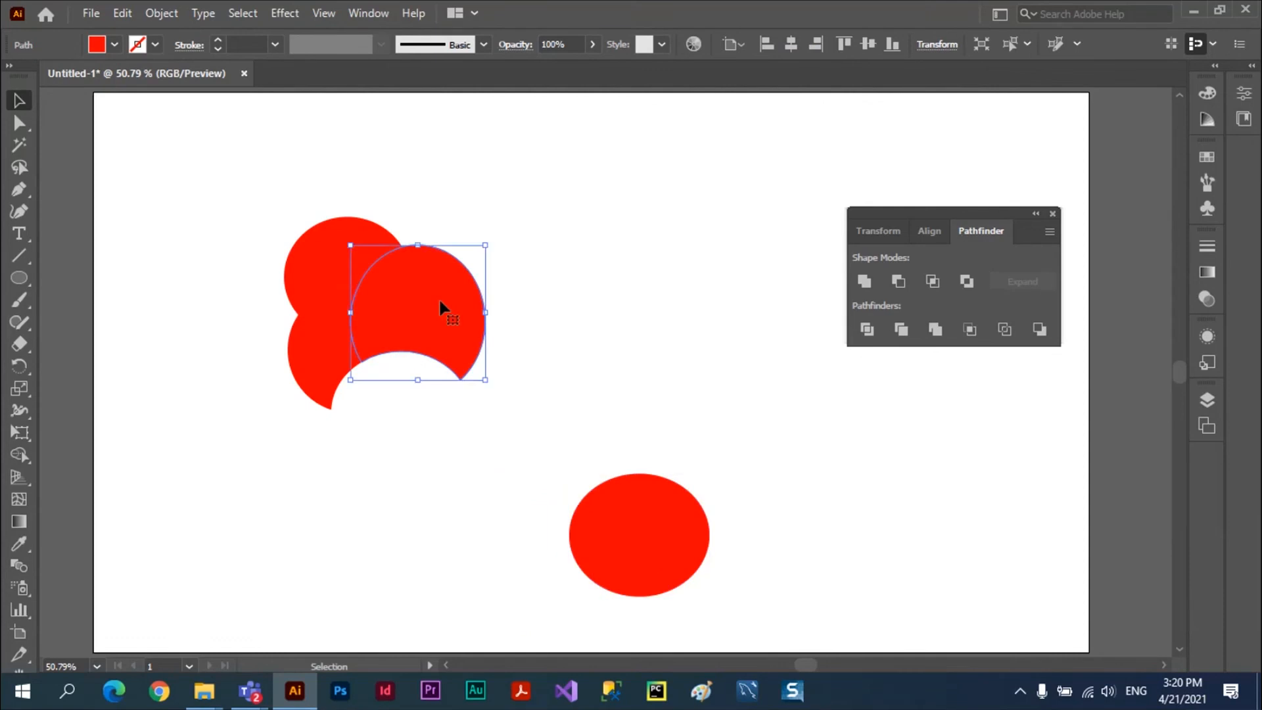
drag(439, 306, 584, 318)
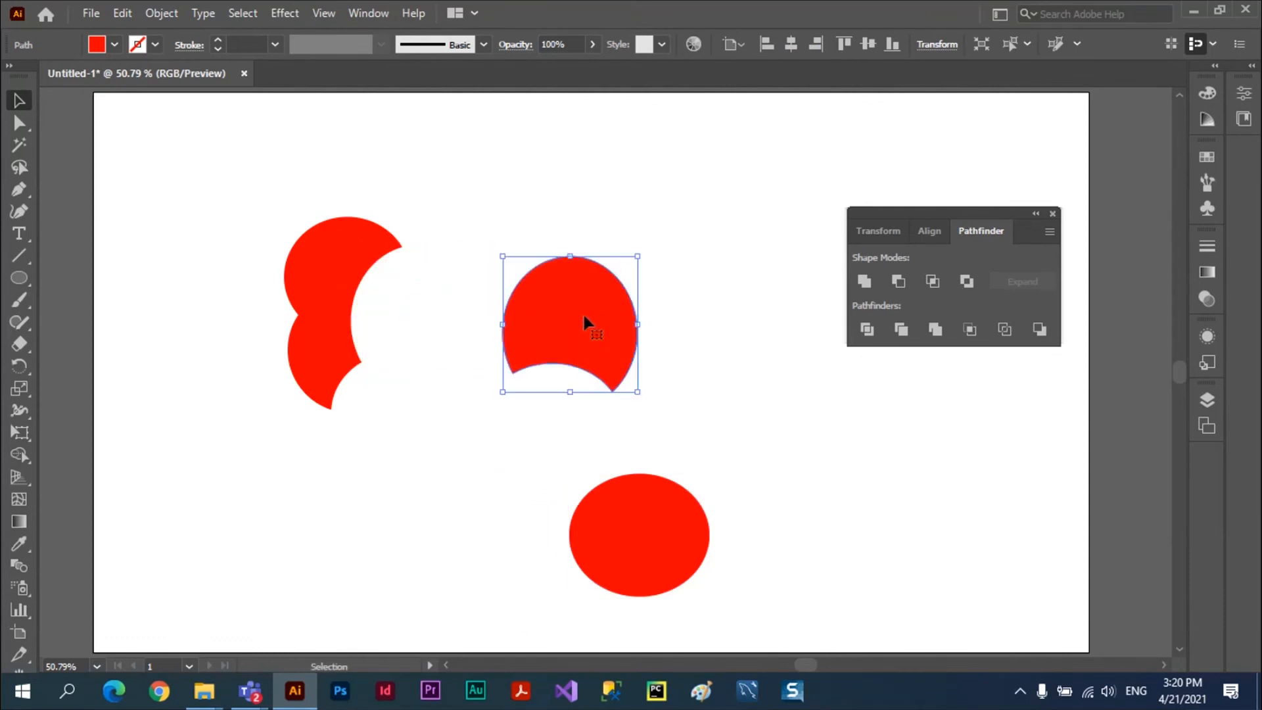
click(329, 358)
drag(327, 347, 302, 408)
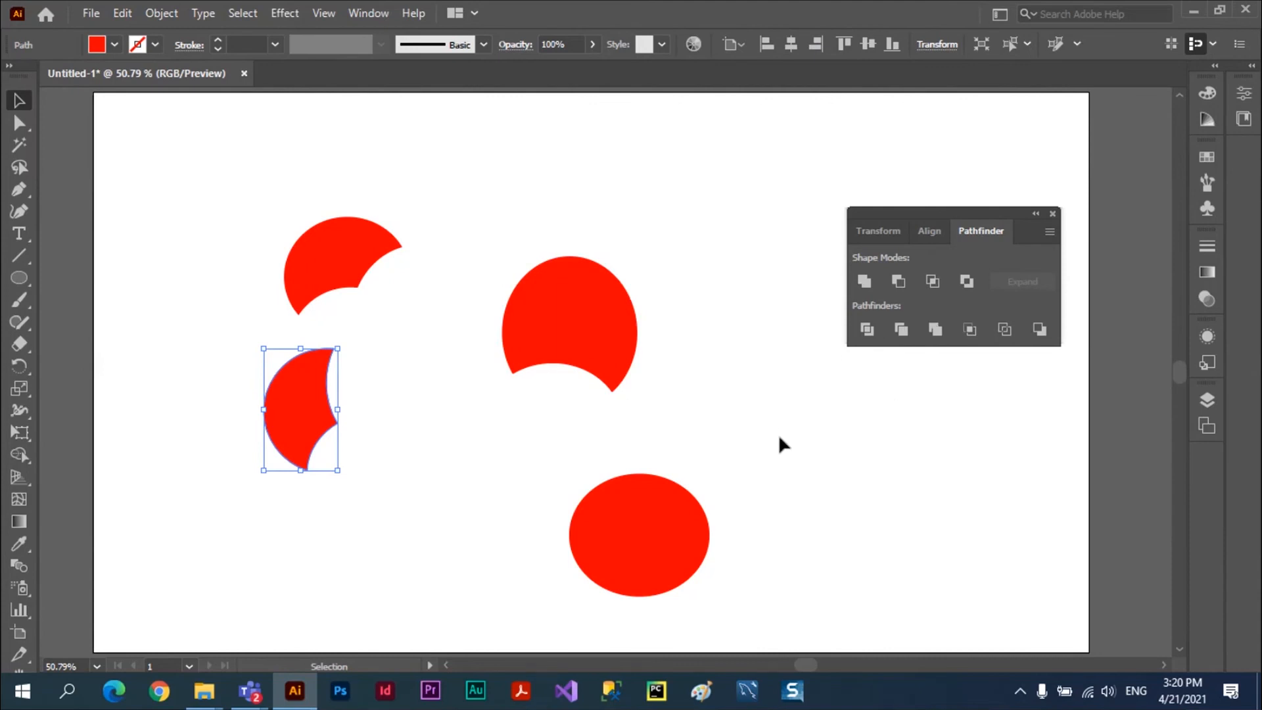
Undo the moves of the trimmed pieces, the ungrouping and the Trim to restore the four overlapping ellipses, and deselect them
key(ctrl+z)
key(ctrl+z)
key(ctrl+z)
key(ctrl+z)
key(ctrl+z)
key(ctrl+z)
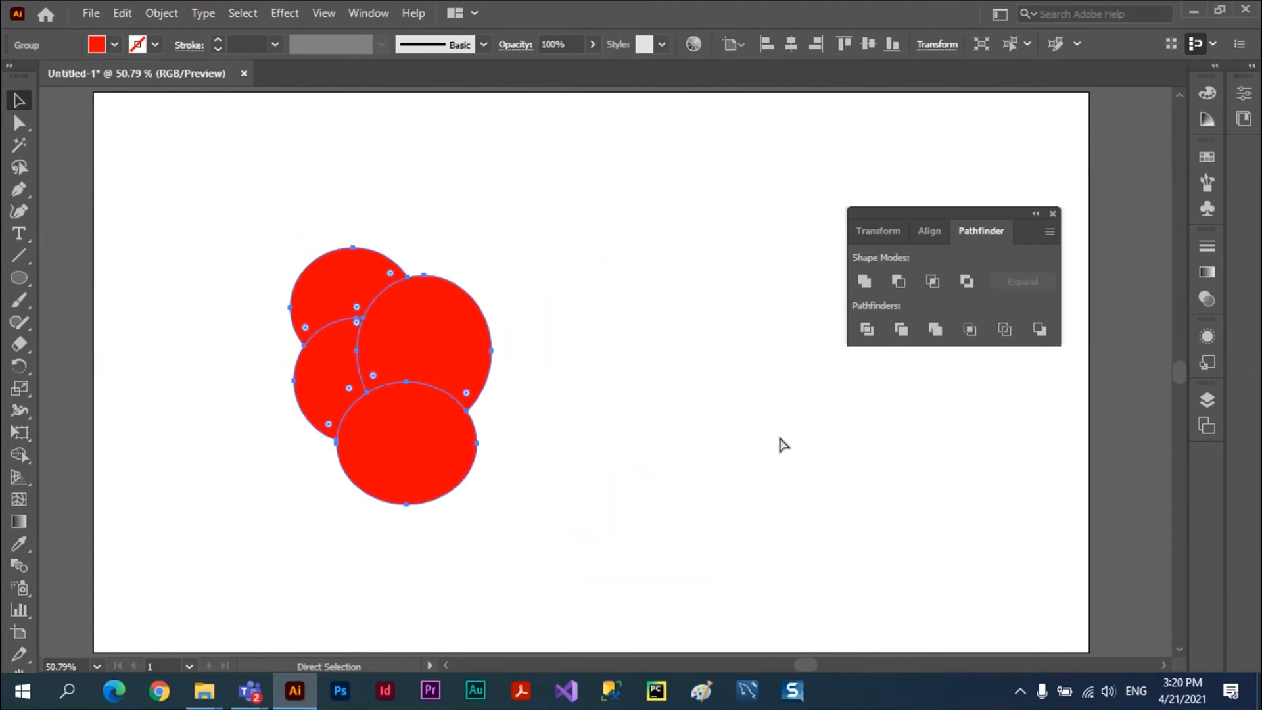
key(ctrl+z)
click(627, 432)
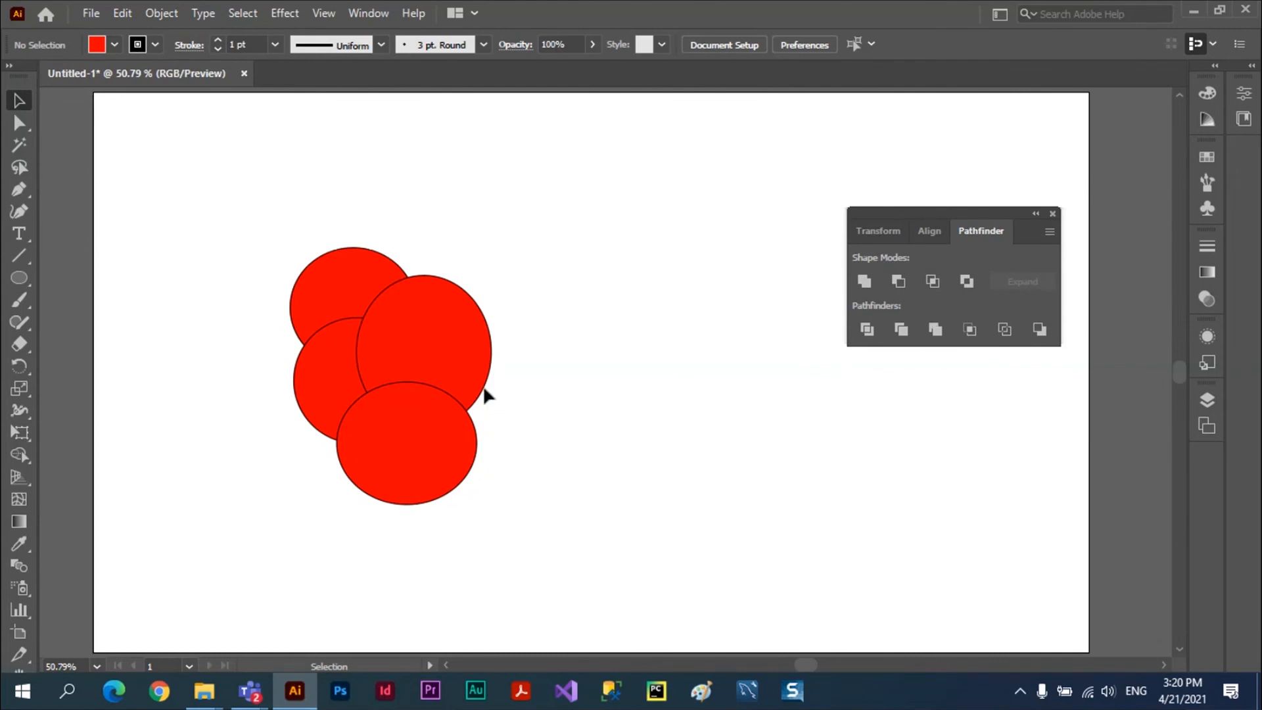
Combine all four overlapping ellipses into one shape with the Merge pathfinder and move the merged shape slightly up and left
drag(270, 219, 501, 512)
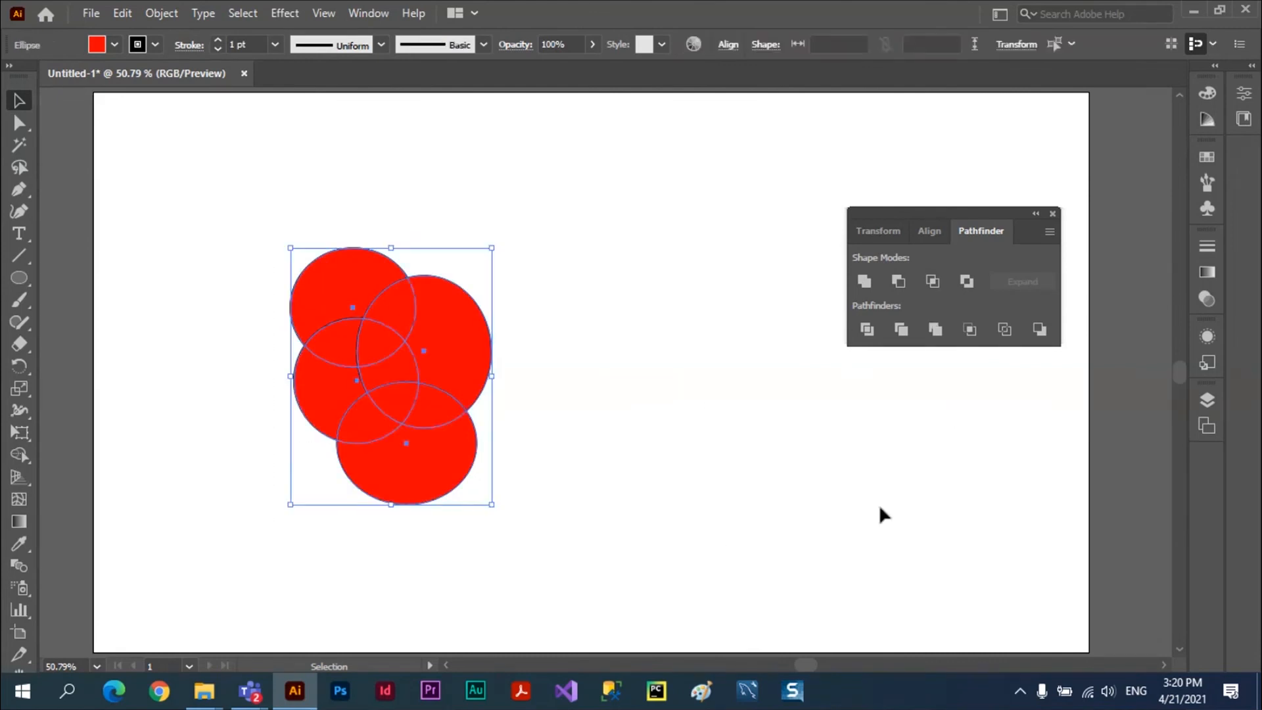
click(935, 329)
click(660, 372)
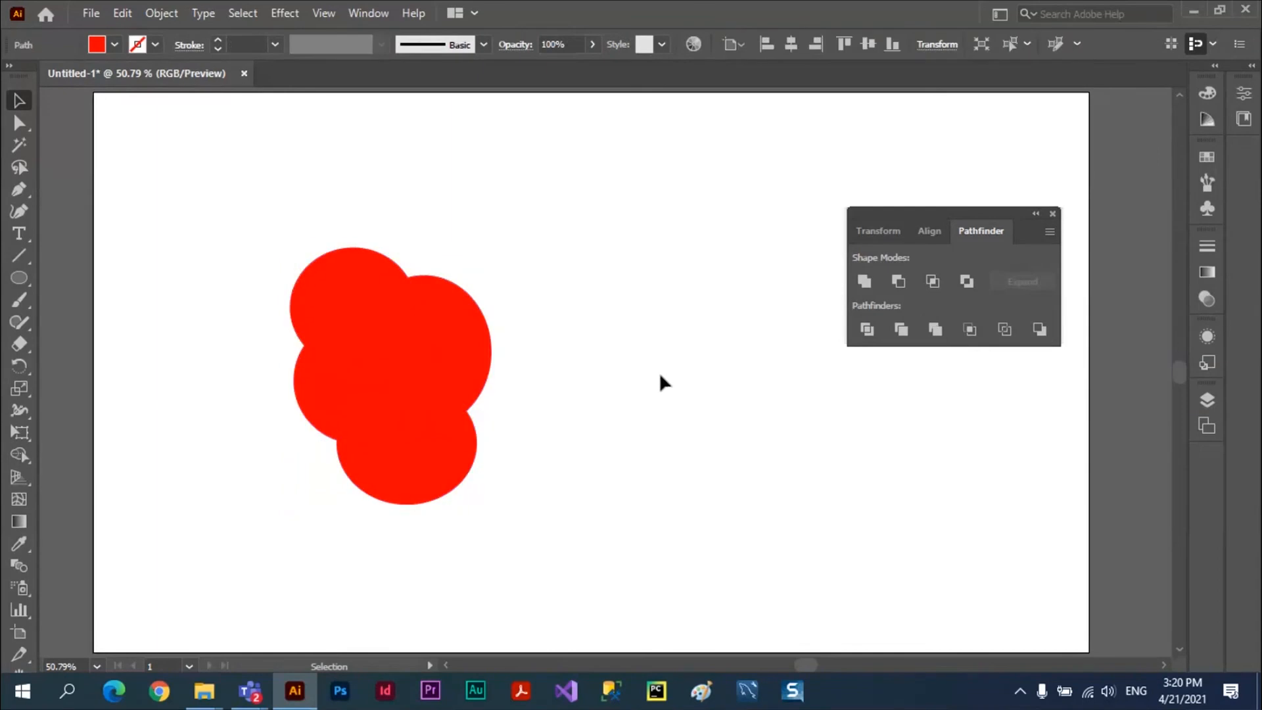
mouse_move(430, 360)
mouse_down()
mouse_move(500, 330)
mouse_move(561, 342)
mouse_move(412, 347)
mouse_up()
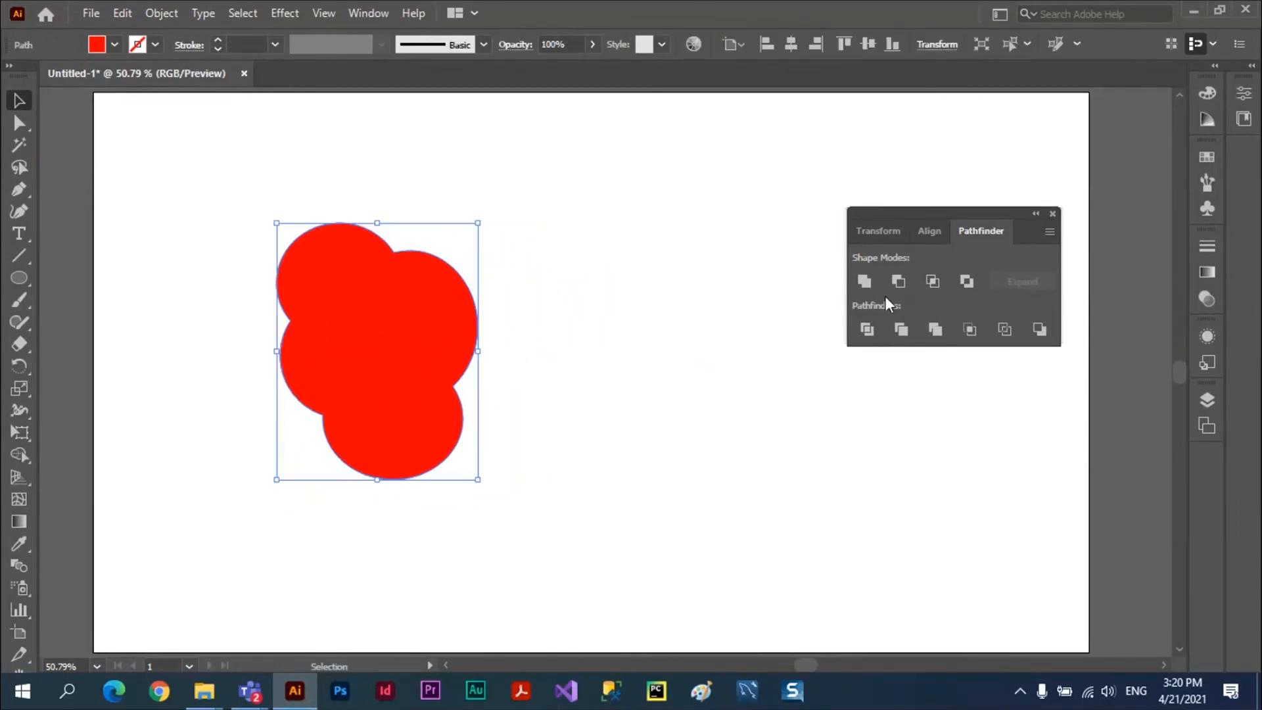
click(591, 345)
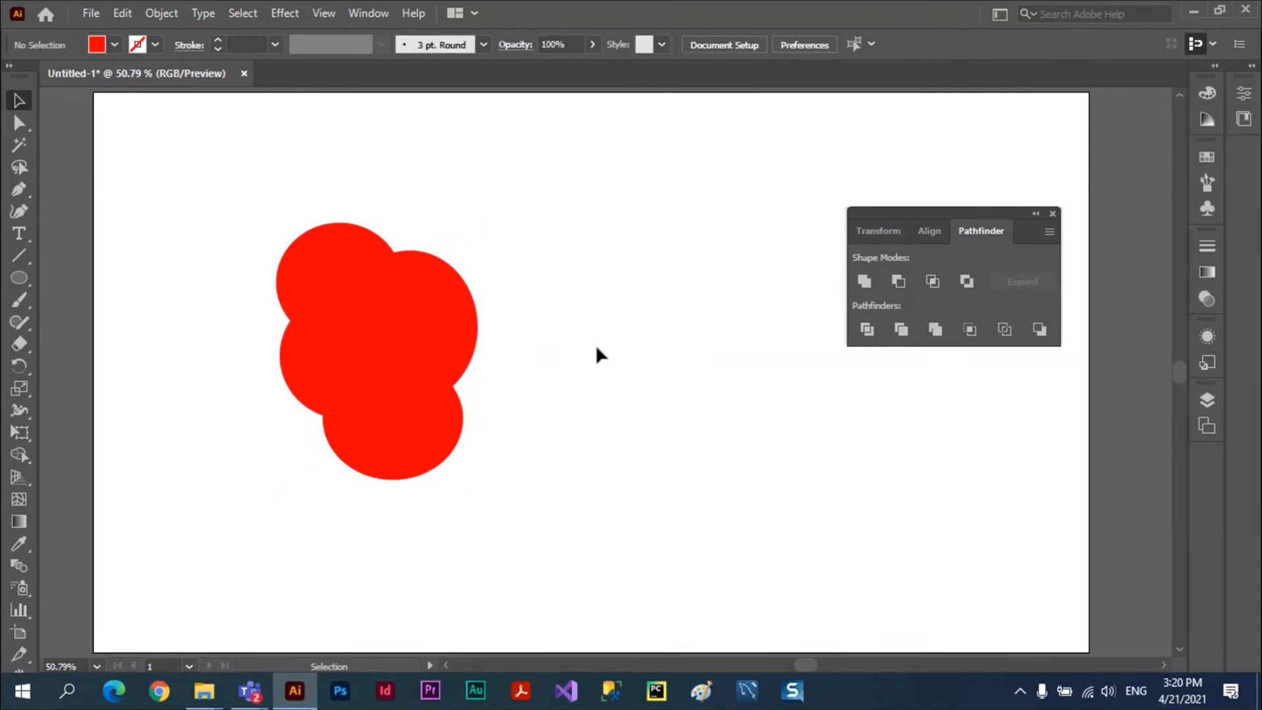
Undo the moves of the merged shape and the Merge to restore the four separate ellipses
key(ctrl+z)
key(ctrl+z)
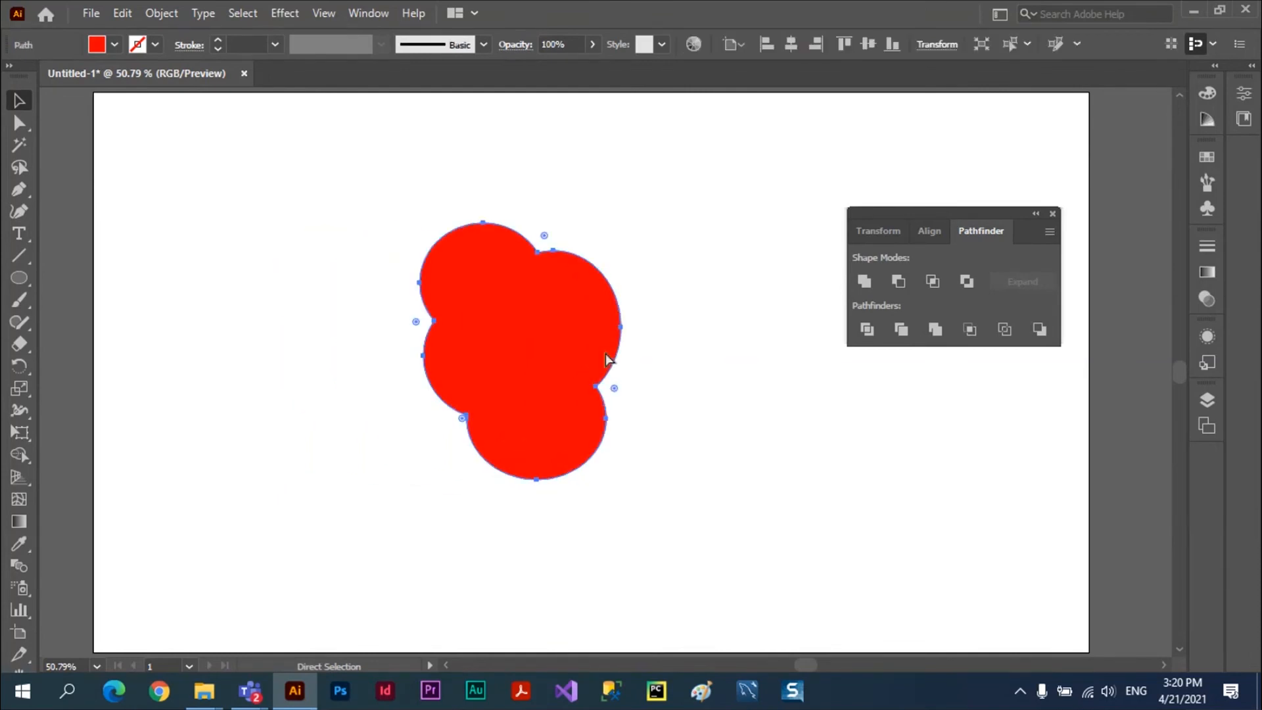
key(ctrl+z)
key(ctrl+z)
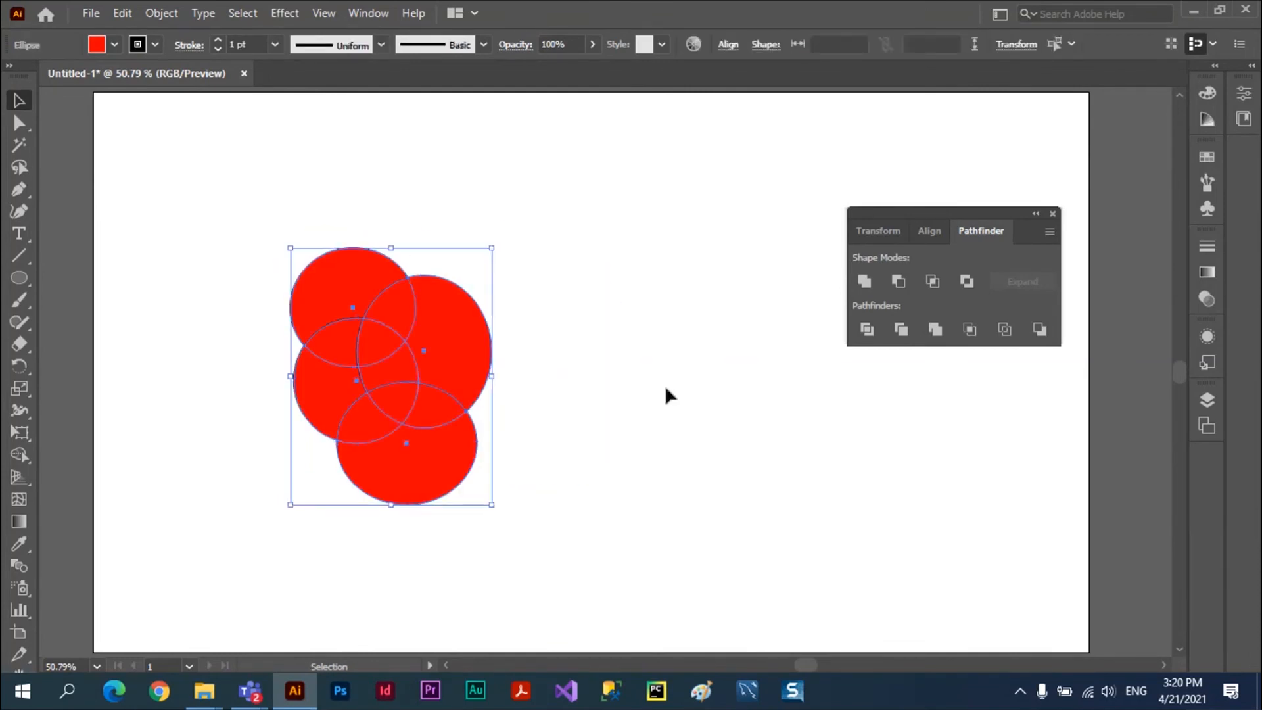
Fill the right-hand circle and the lowest circle of the overlapping group with dark blue
click(665, 393)
click(483, 361)
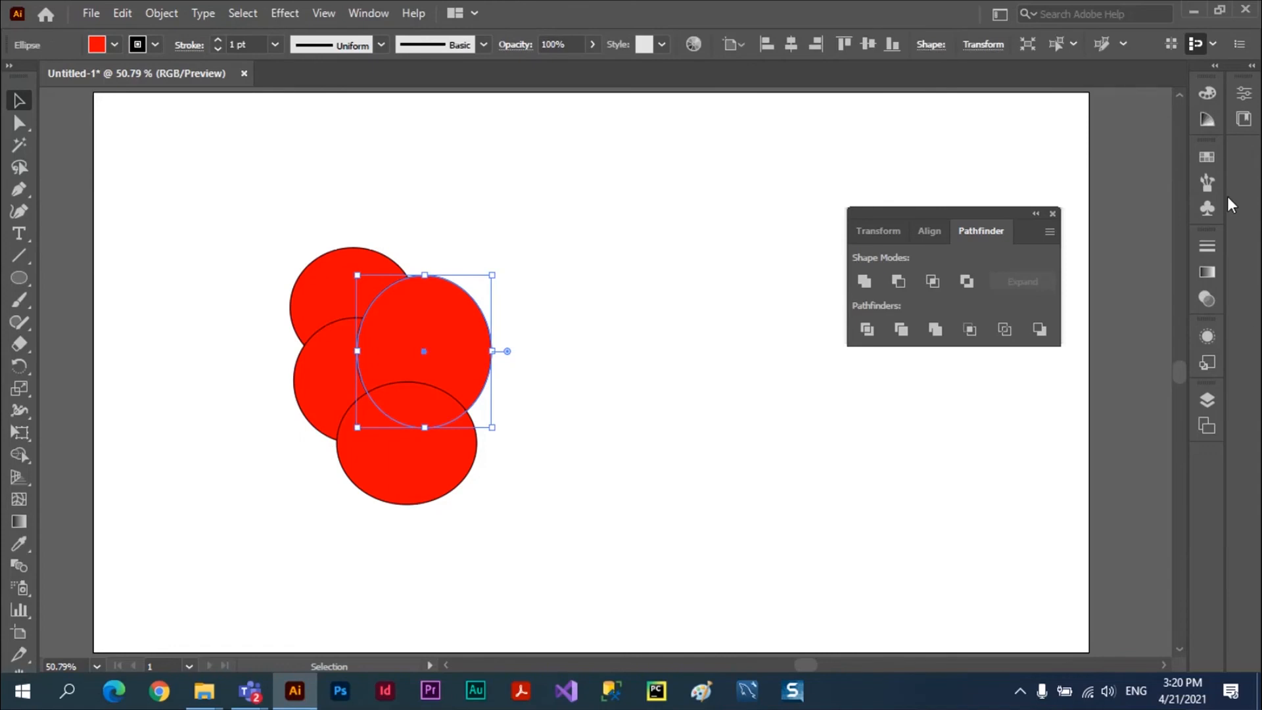
click(1207, 157)
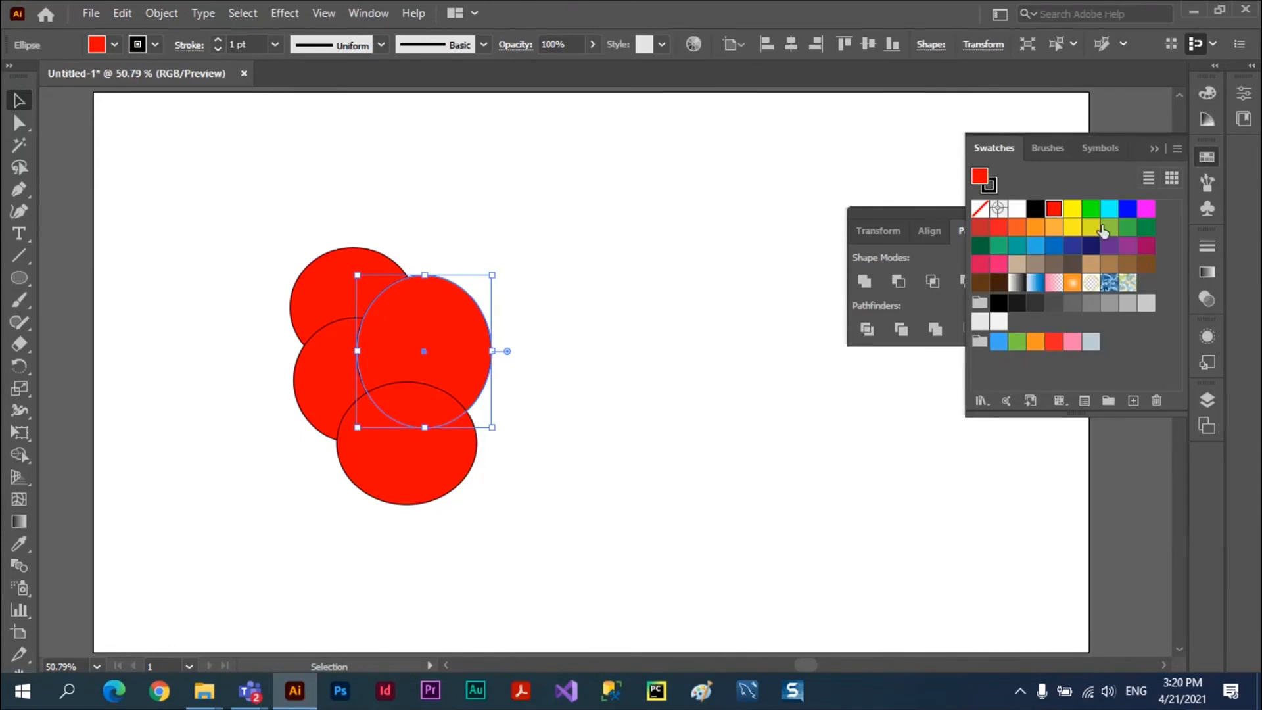
click(1090, 245)
click(414, 460)
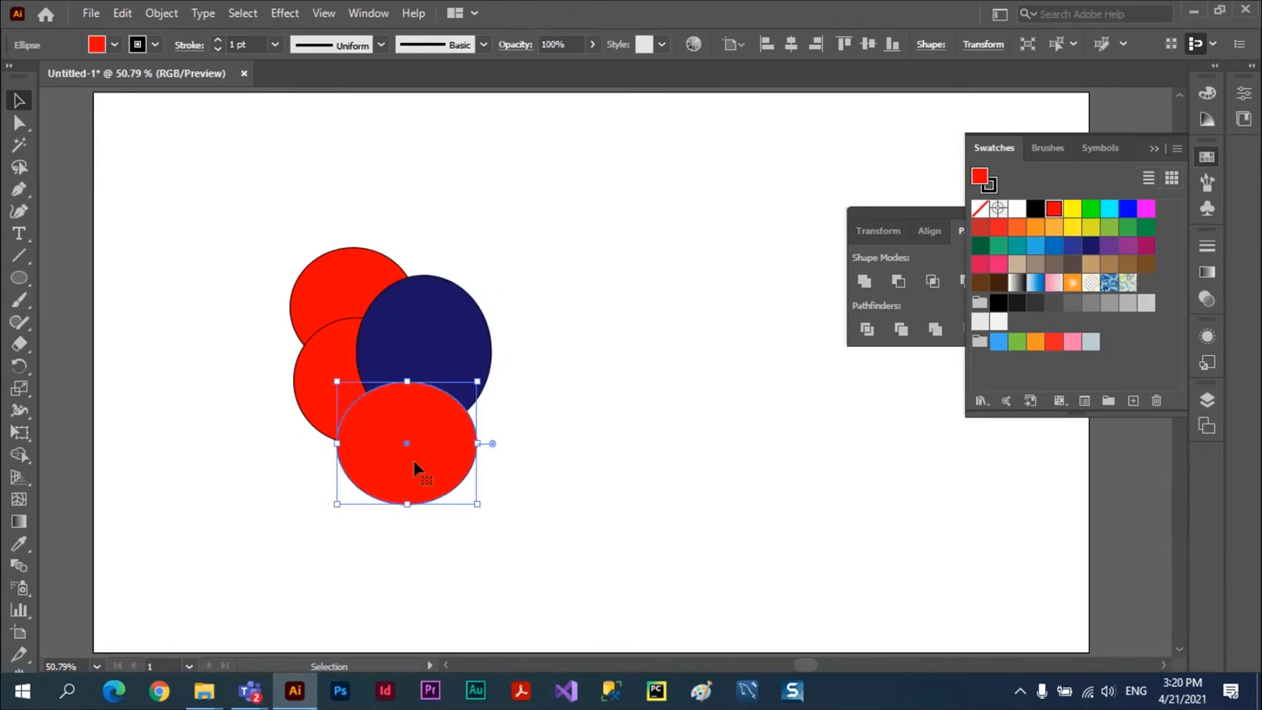
click(1090, 246)
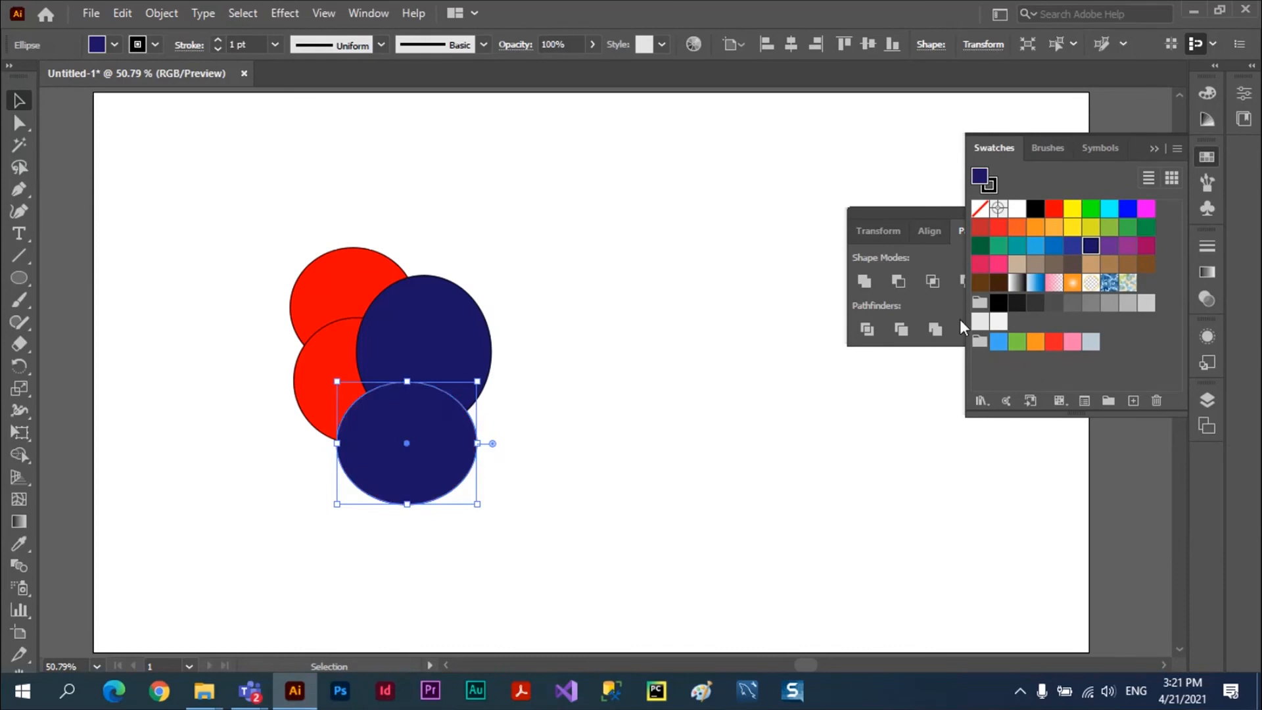
click(637, 370)
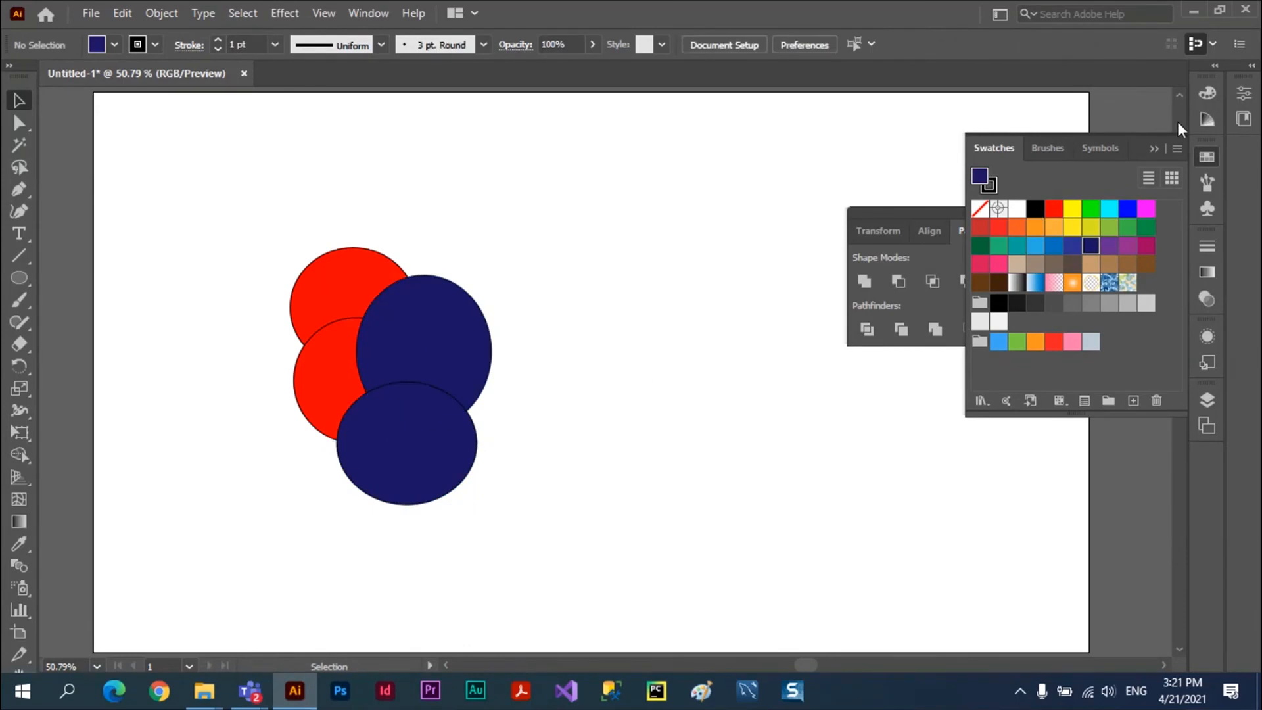
click(1155, 150)
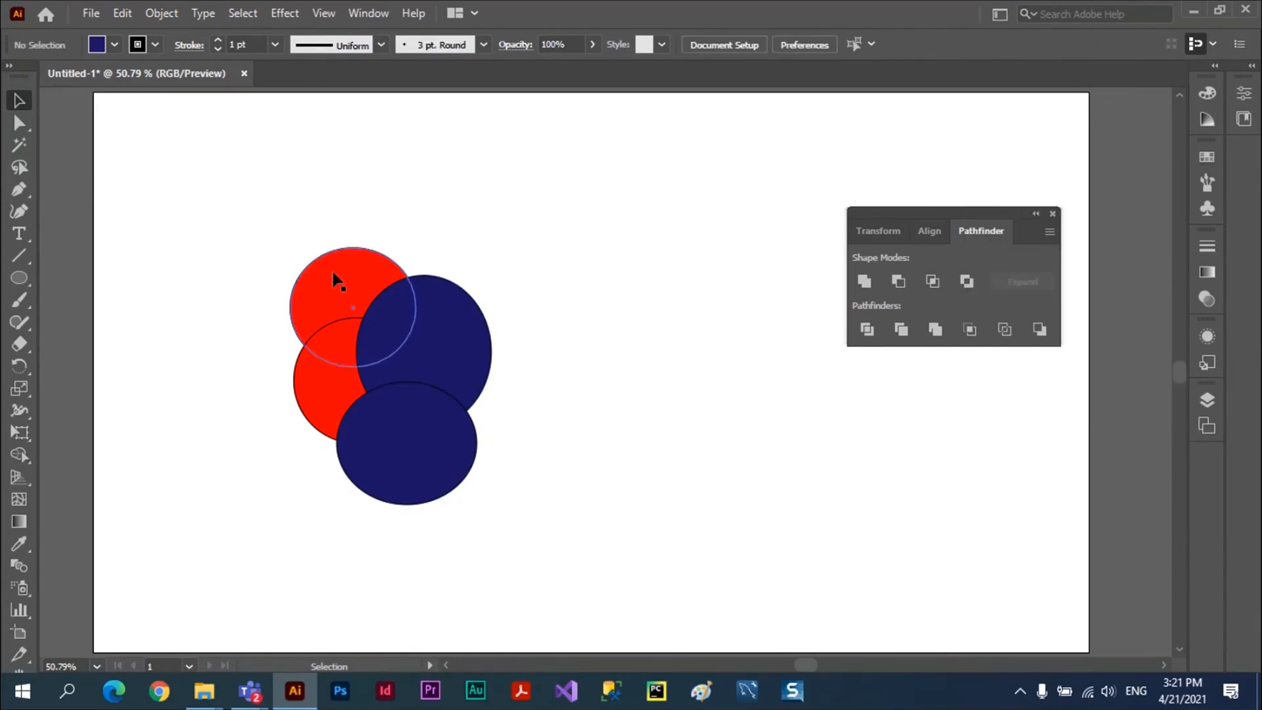
Unite all four overlapping red and blue circles into one shape with Pathfinder Unite, and undo it
drag(238, 185, 544, 567)
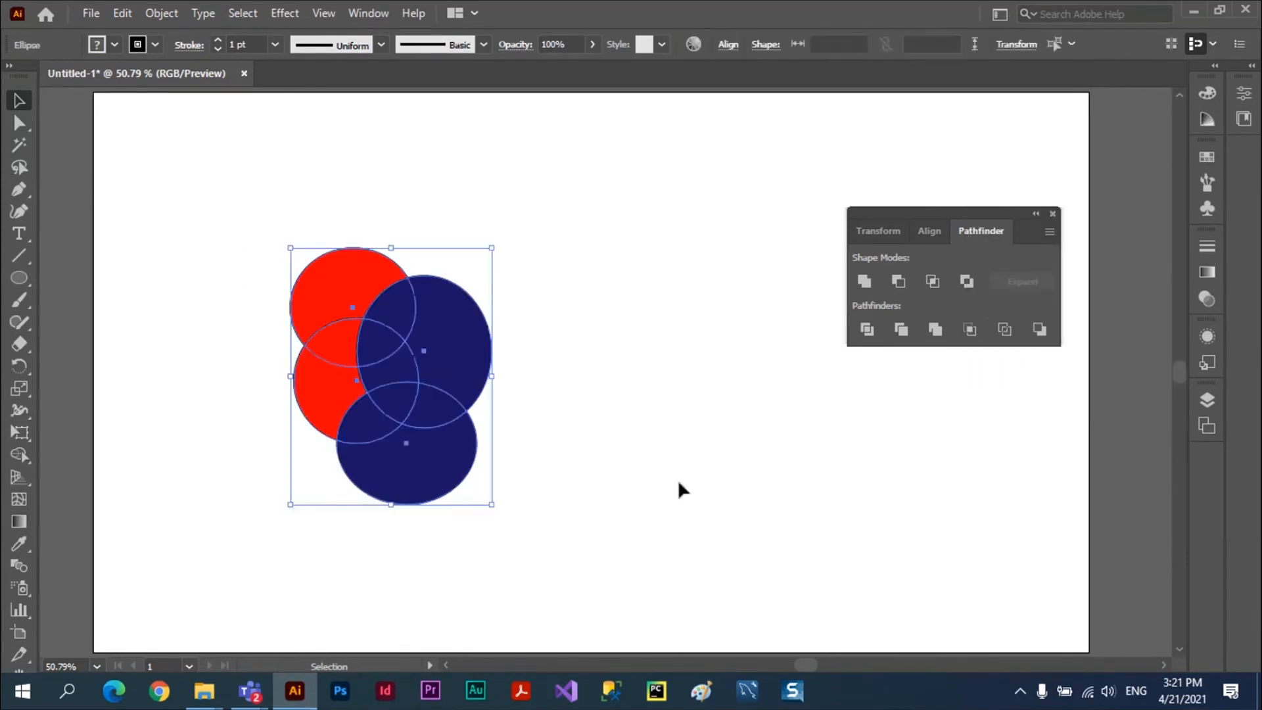
click(863, 281)
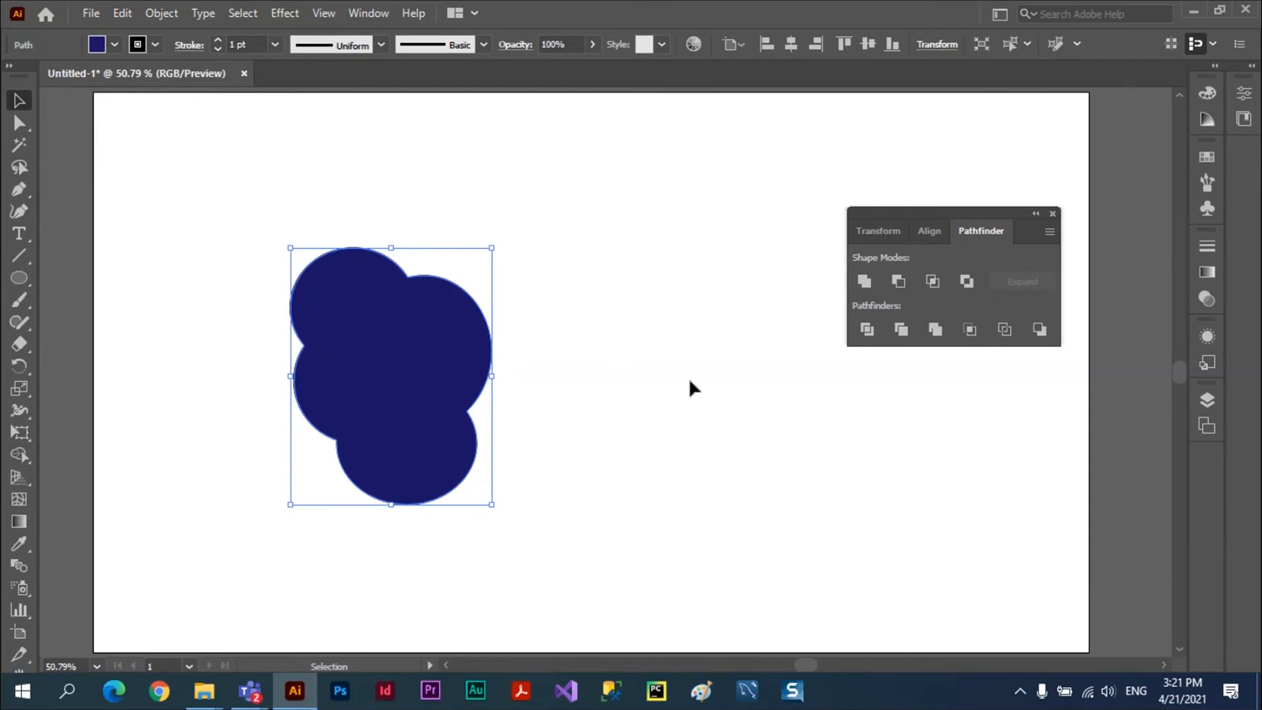
key(a)
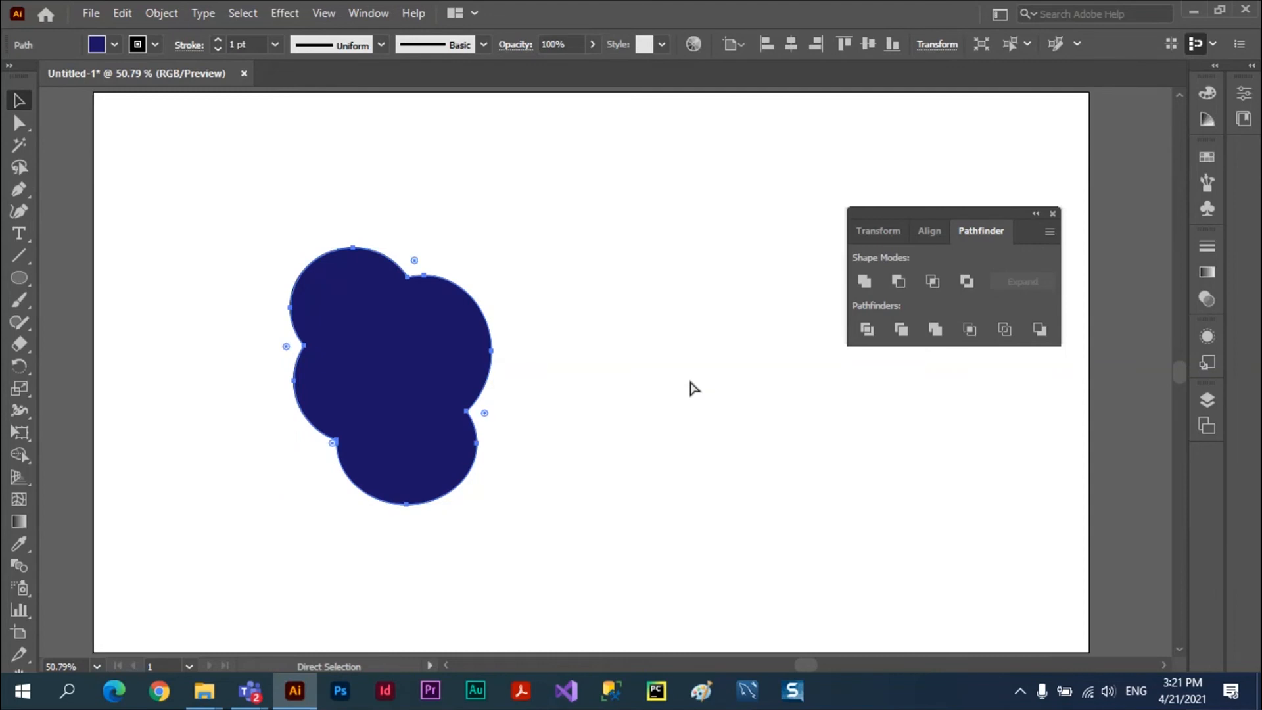
key(ctrl+z)
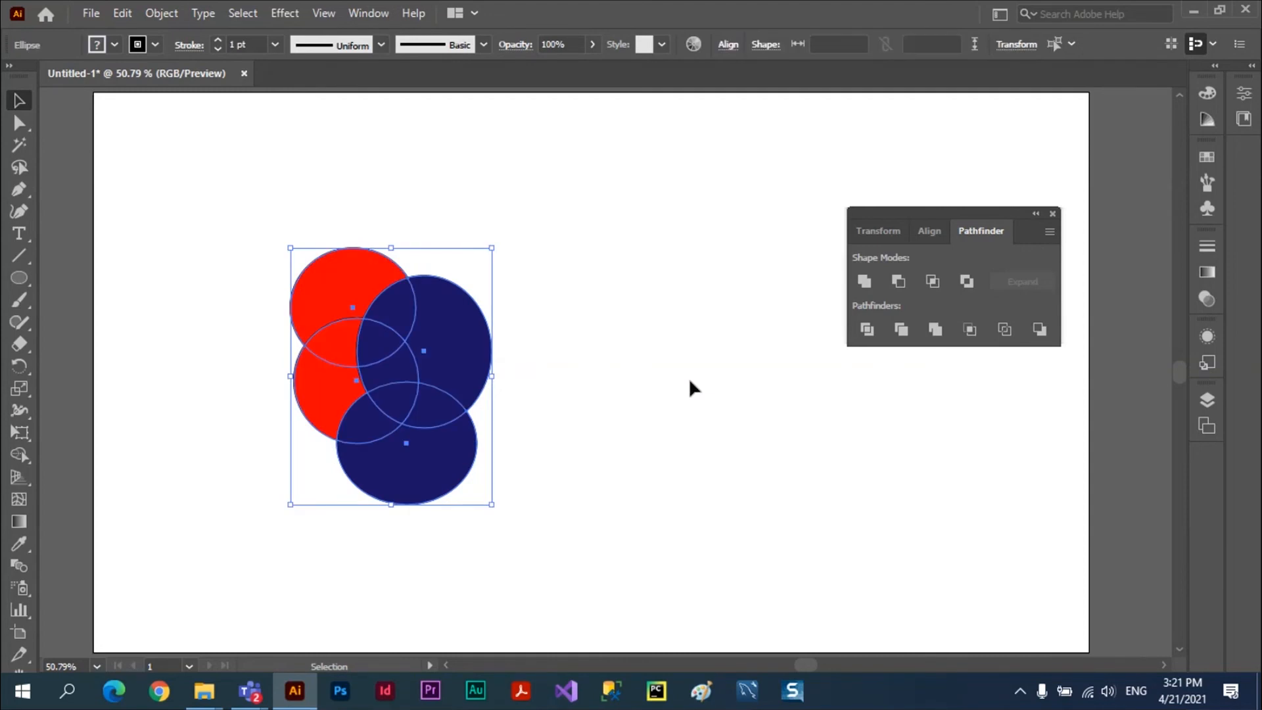
Apply Pathfinder Merge to the four circles to join the overlapping shapes of the same colour
click(936, 336)
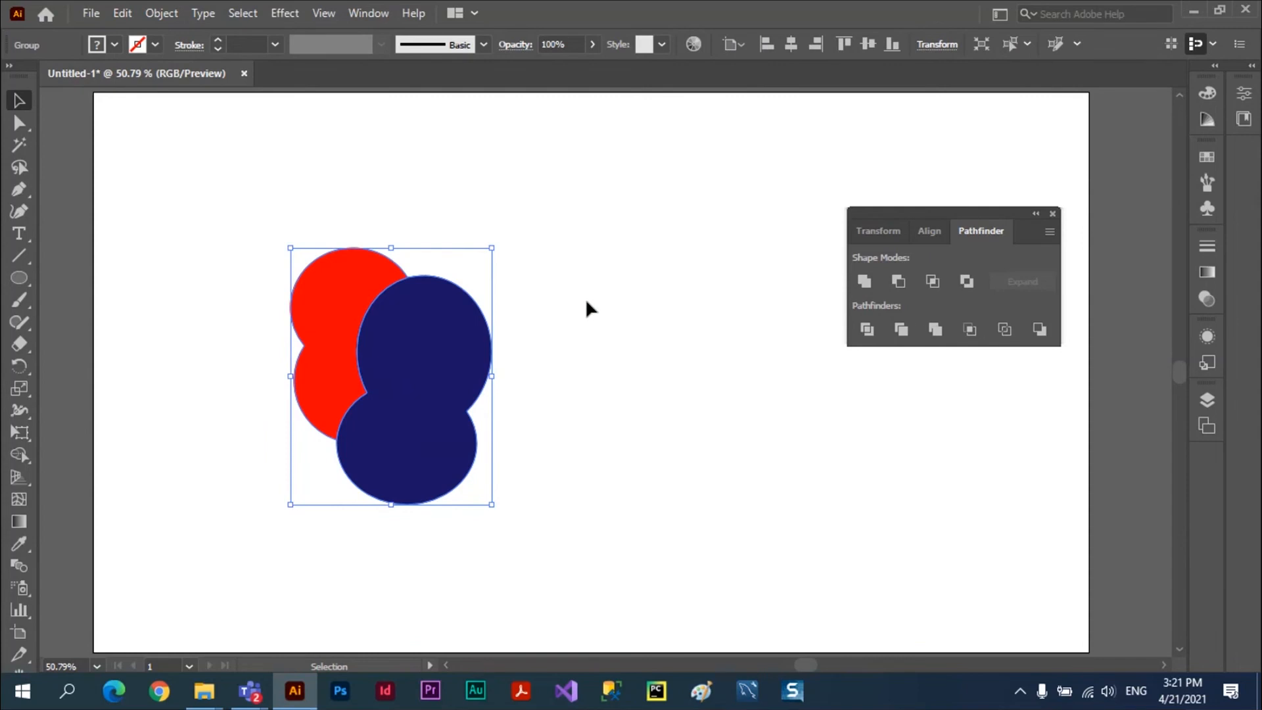
click(628, 292)
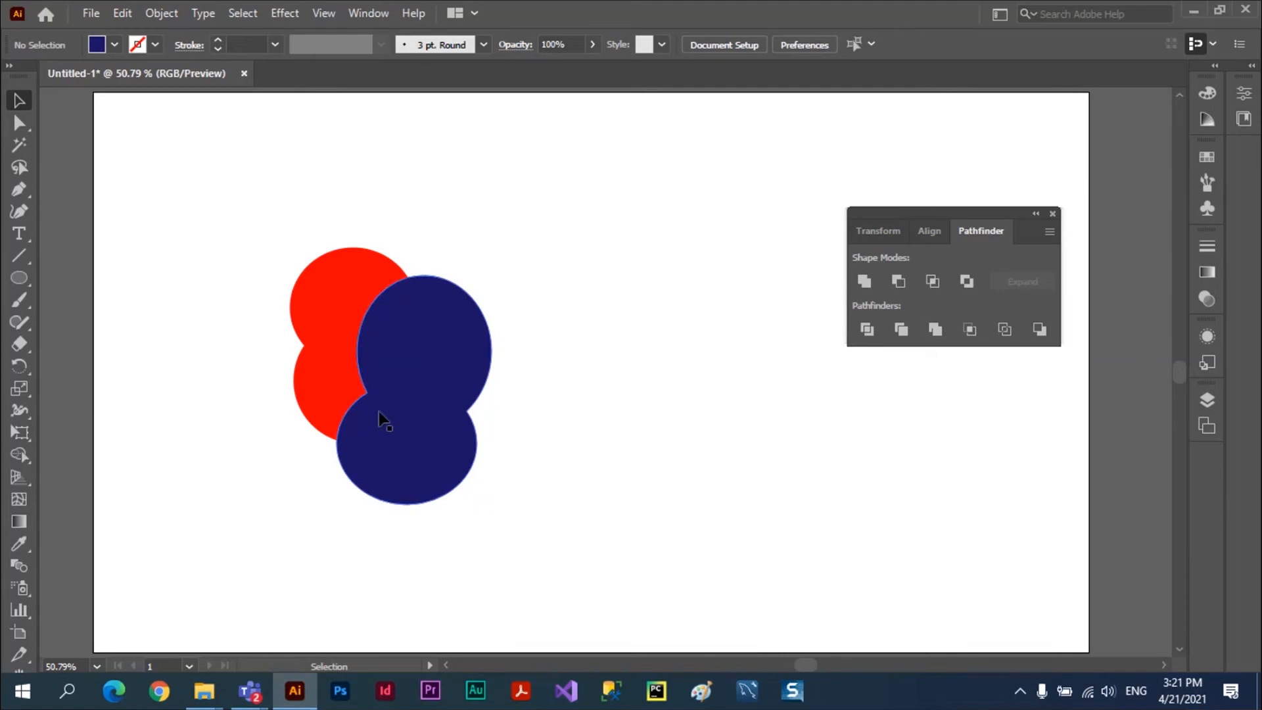
click(412, 403)
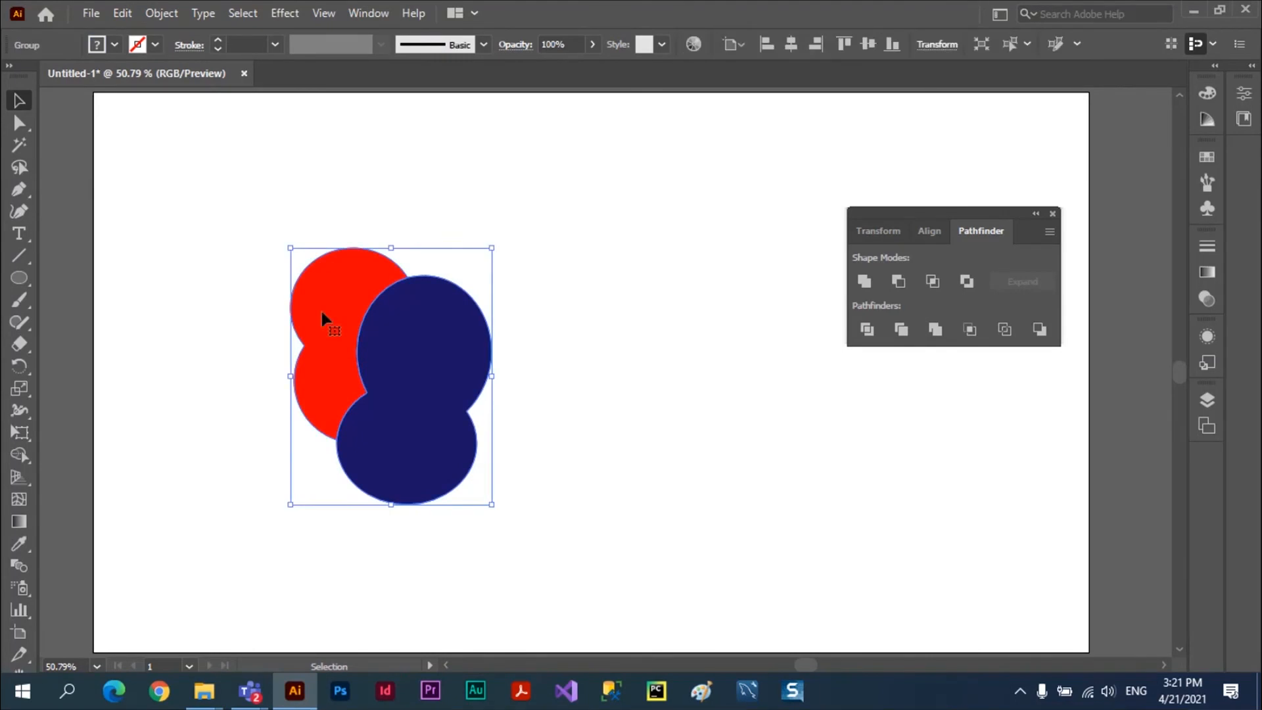
Ungroup the merged shapes and move the dark blue shape to the right, clear of the red one
click(162, 15)
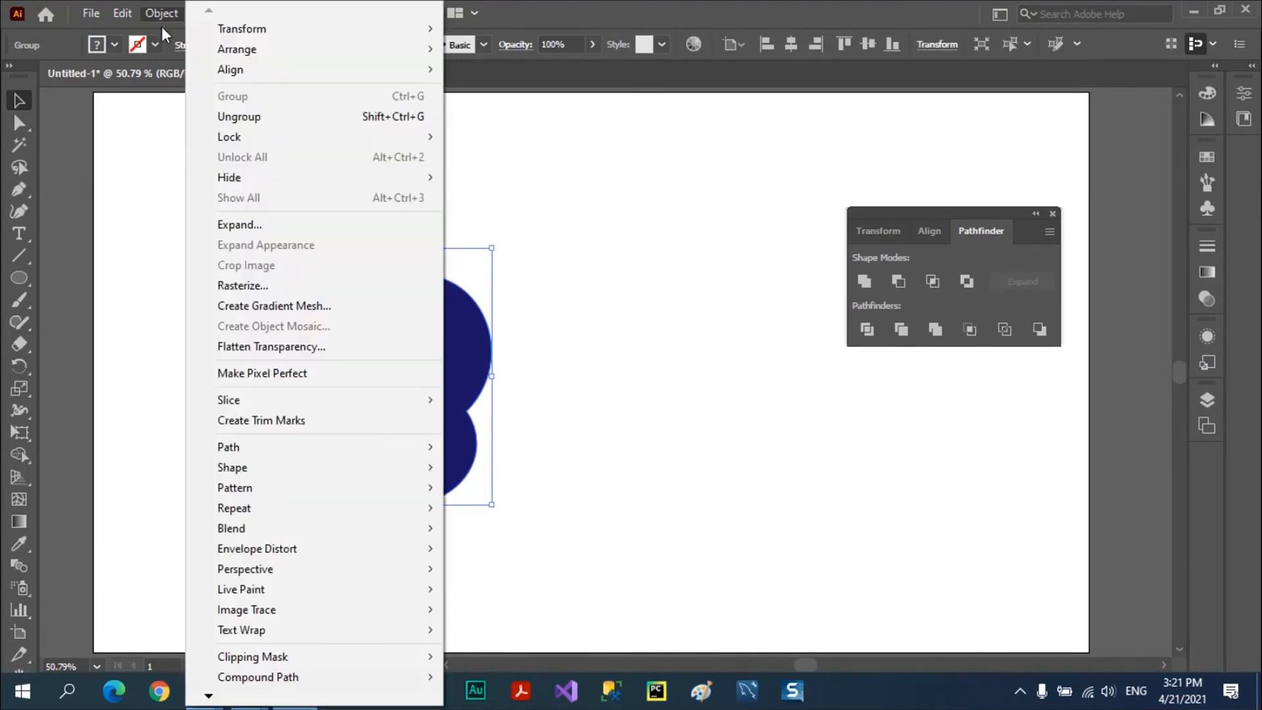
click(258, 122)
click(576, 388)
drag(458, 383, 591, 412)
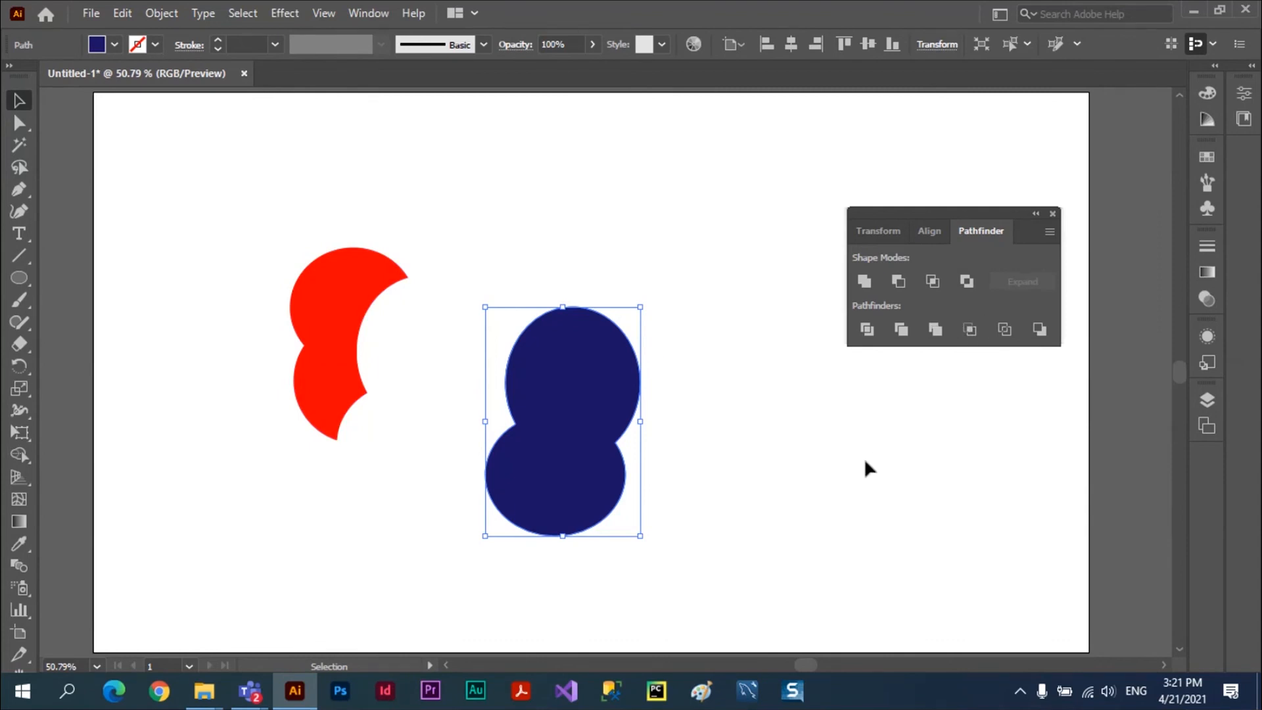
Undo the move, the ungrouping, the merge and the lowest circle's blue fill
key(a)
key(ctrl+z)
key(ctrl+z)
key(ctrl+z)
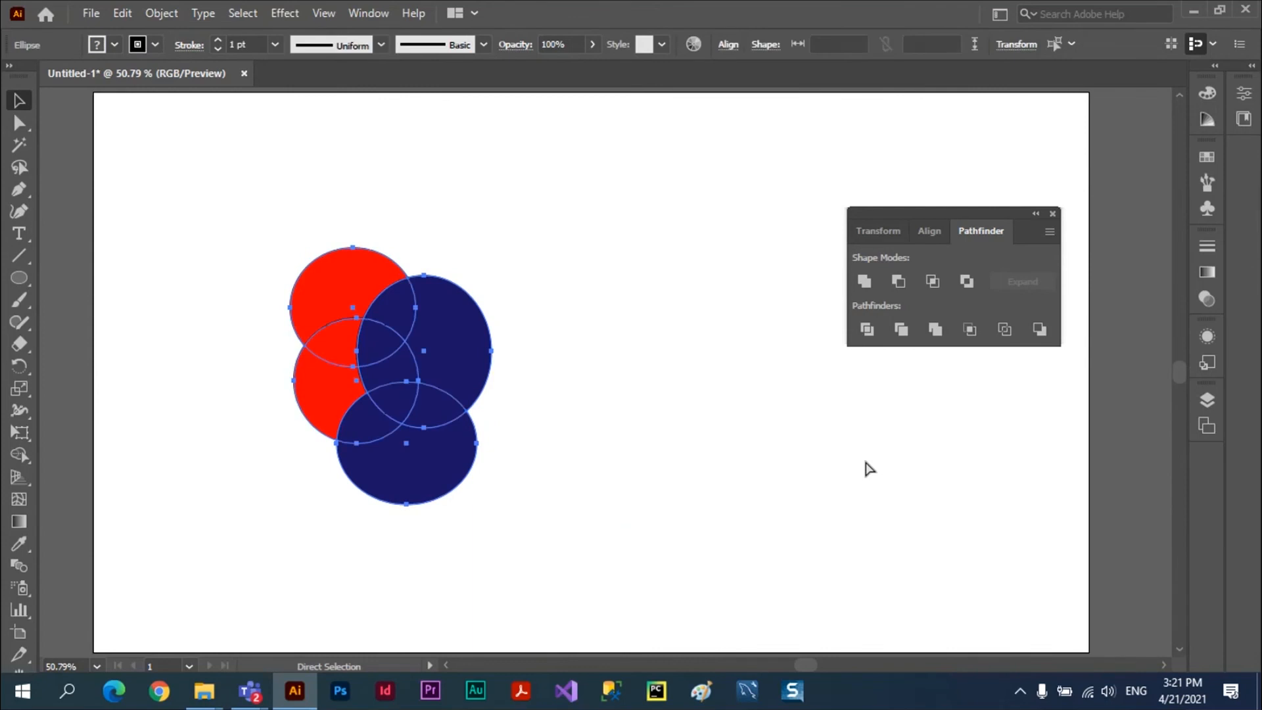
key(ctrl+z)
Delete all four overlapping circles from the artboard
key(v)
click(670, 438)
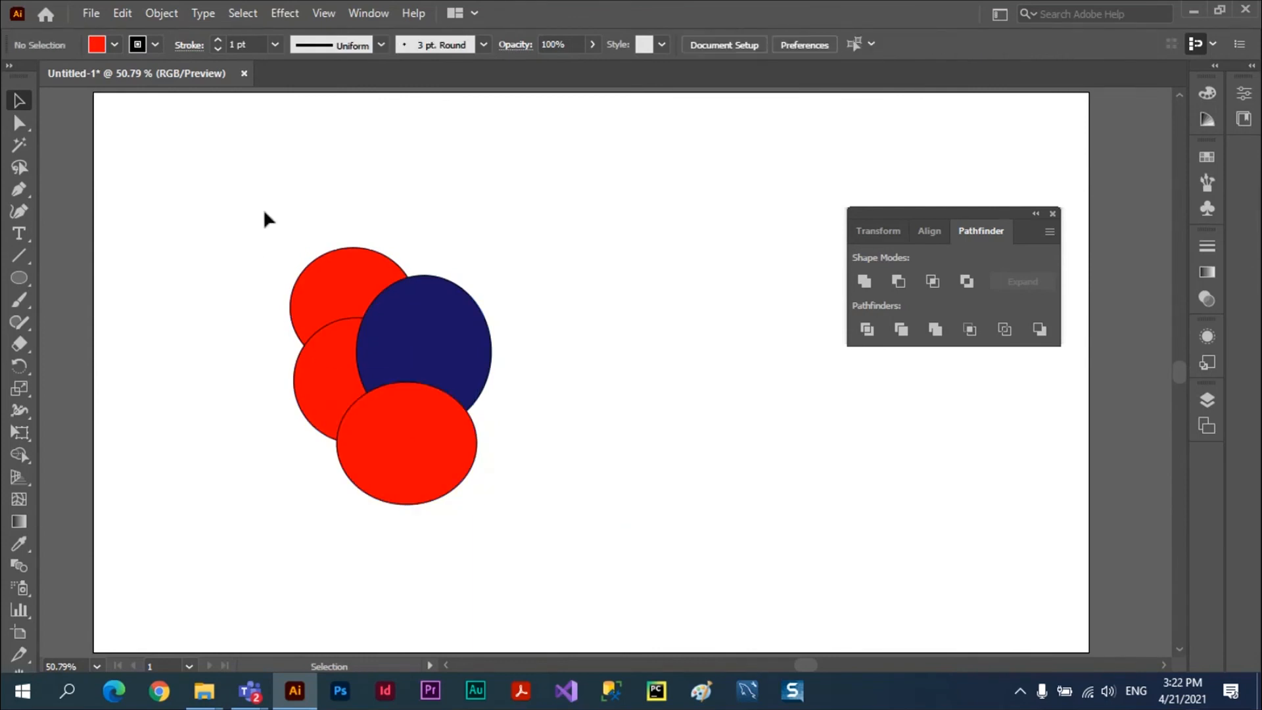
drag(263, 209, 512, 496)
key(Delete)
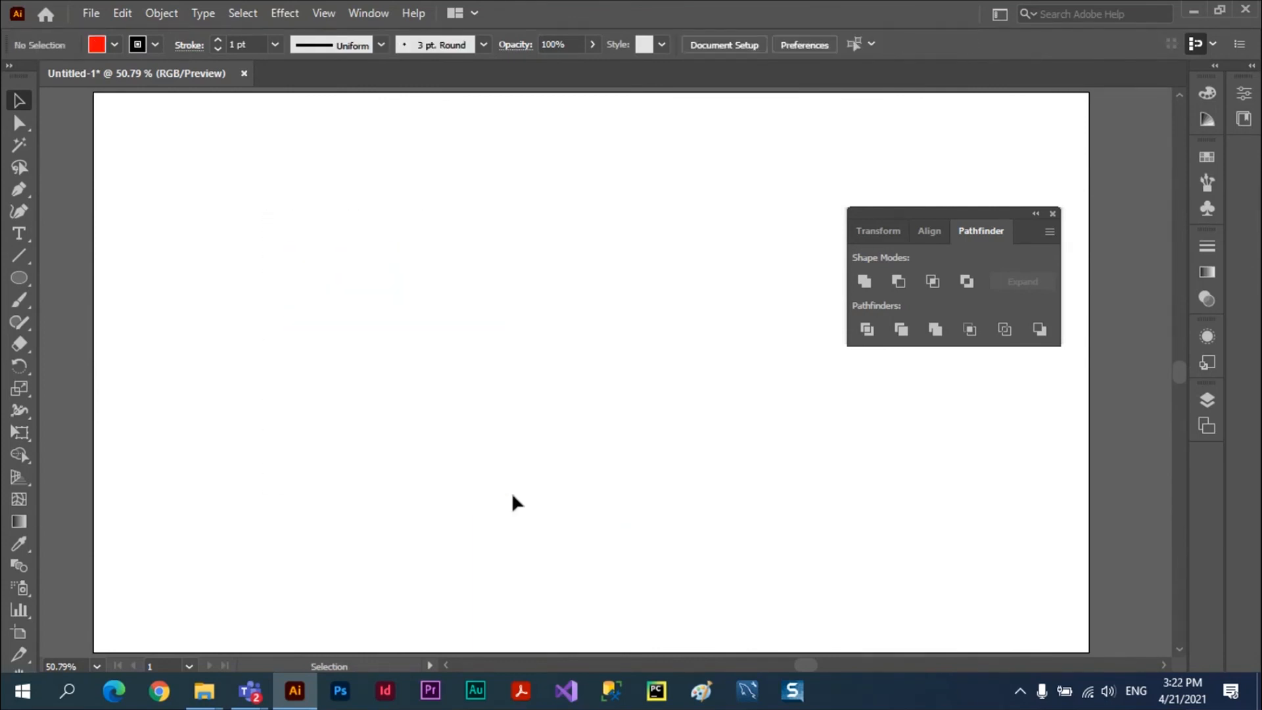
Draw a tall, narrow ellipse left of the artboard's centre as the tree's foliage and fill it with dark green
click(19, 278)
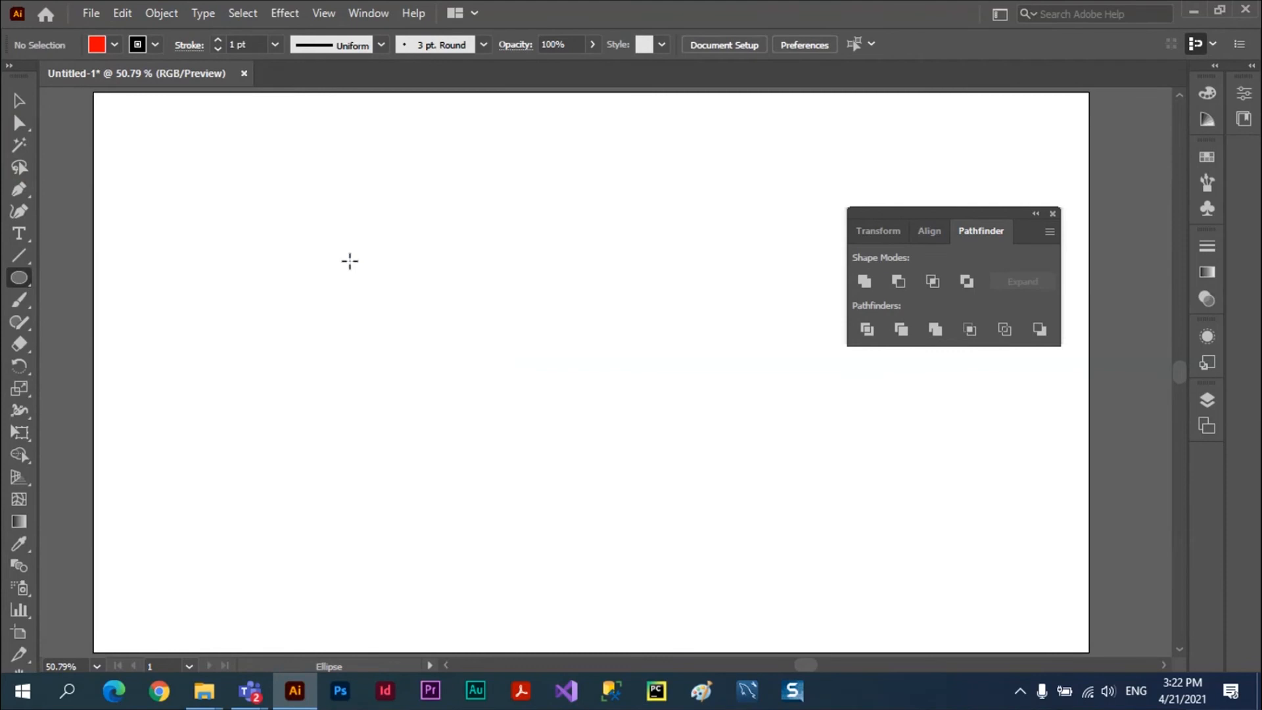
drag(349, 260, 389, 442)
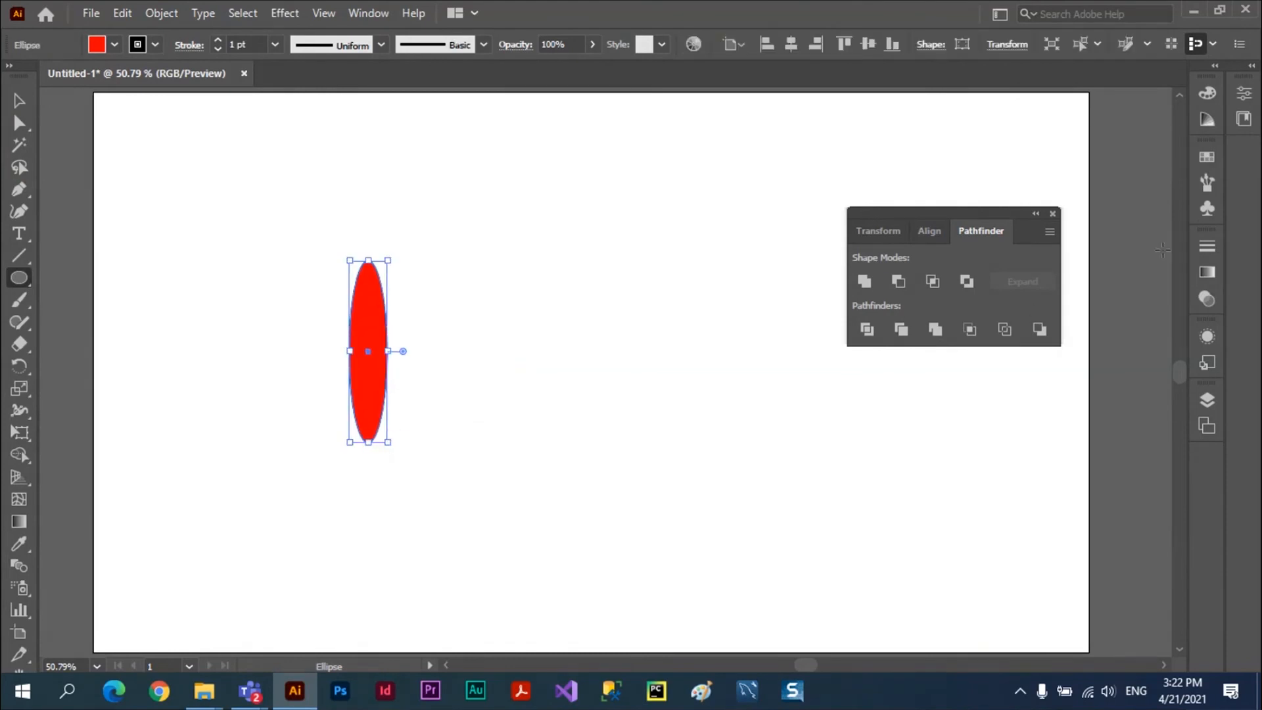
click(1205, 157)
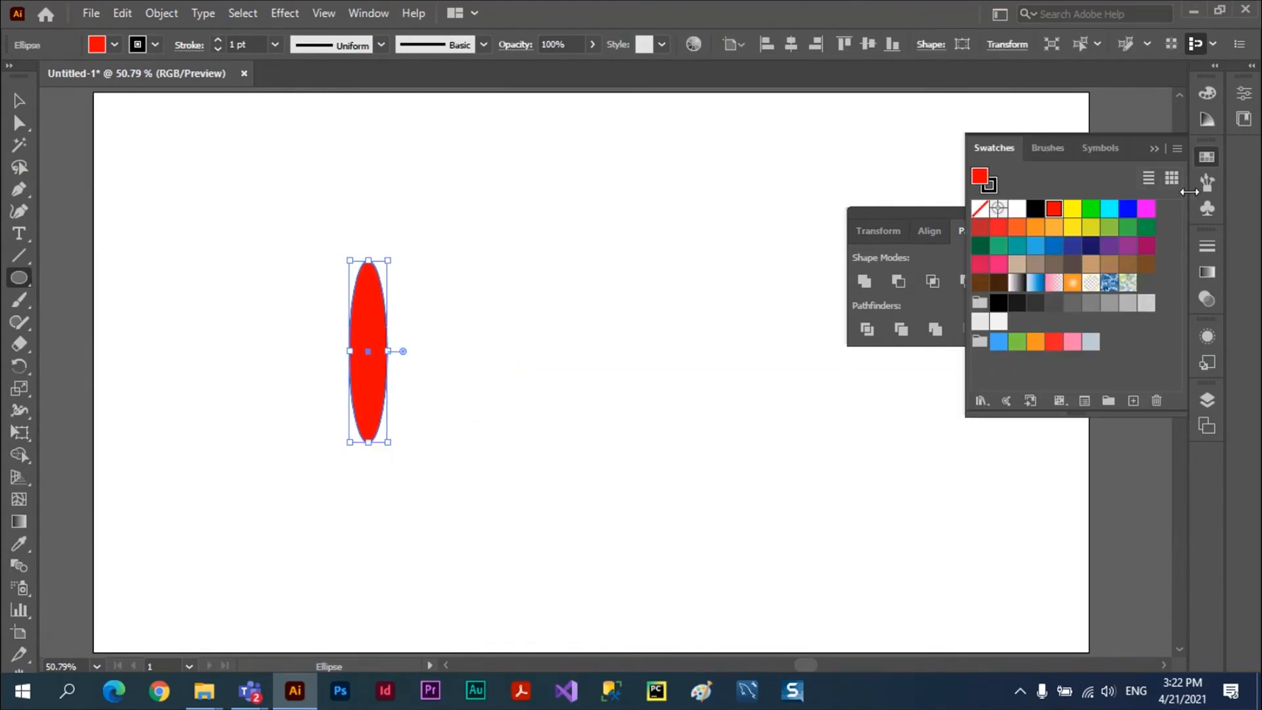
click(978, 247)
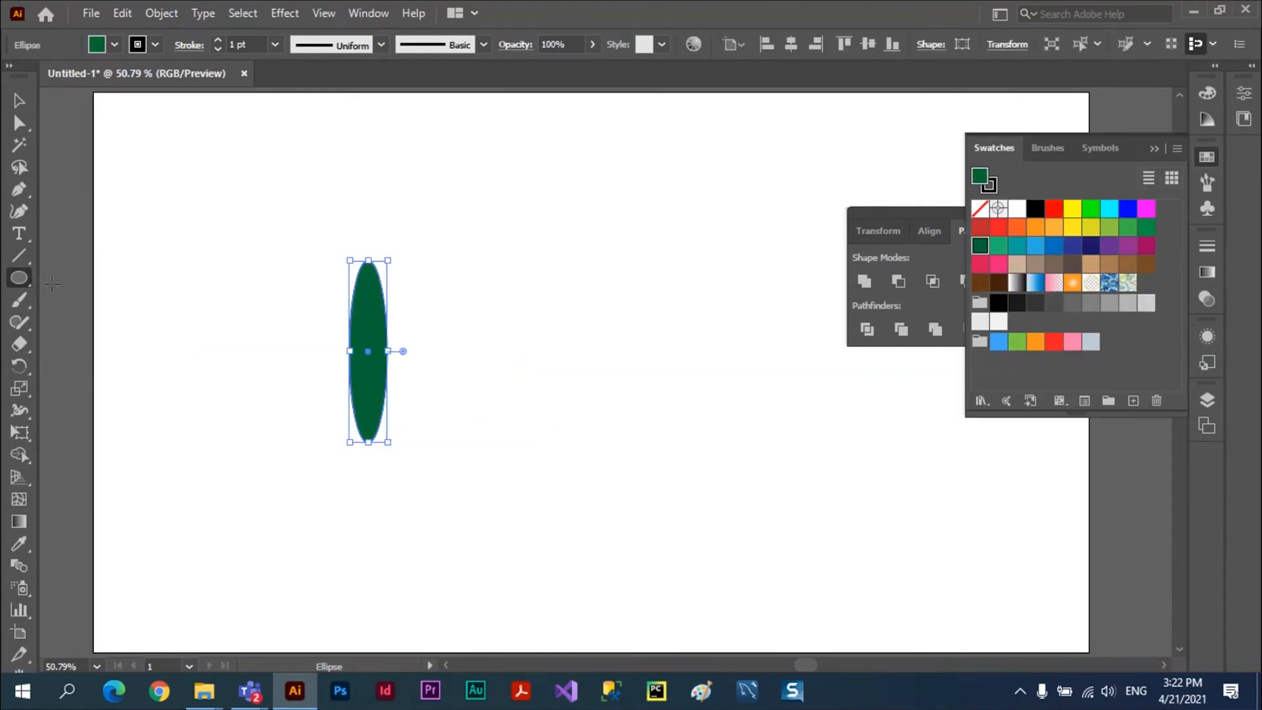
Draw a small, thin ellipse directly beneath the green one as the tree trunk and fill it with brown
click(22, 276)
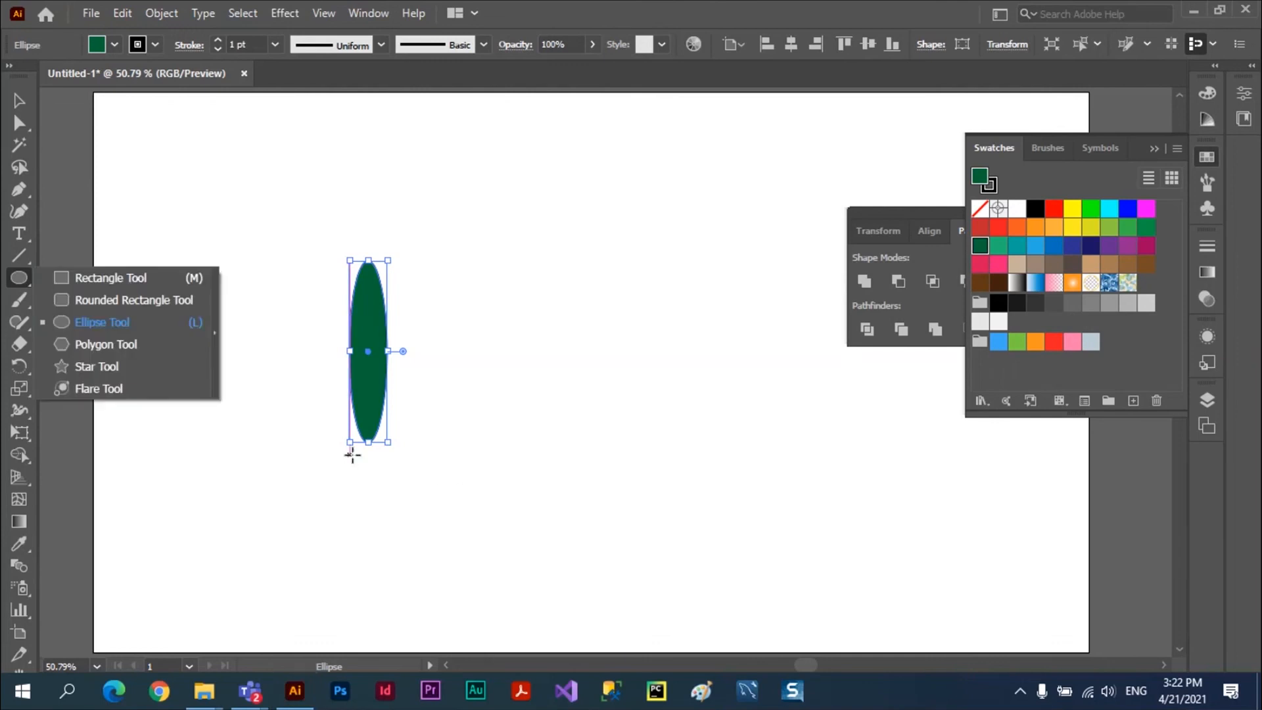
drag(364, 444, 376, 491)
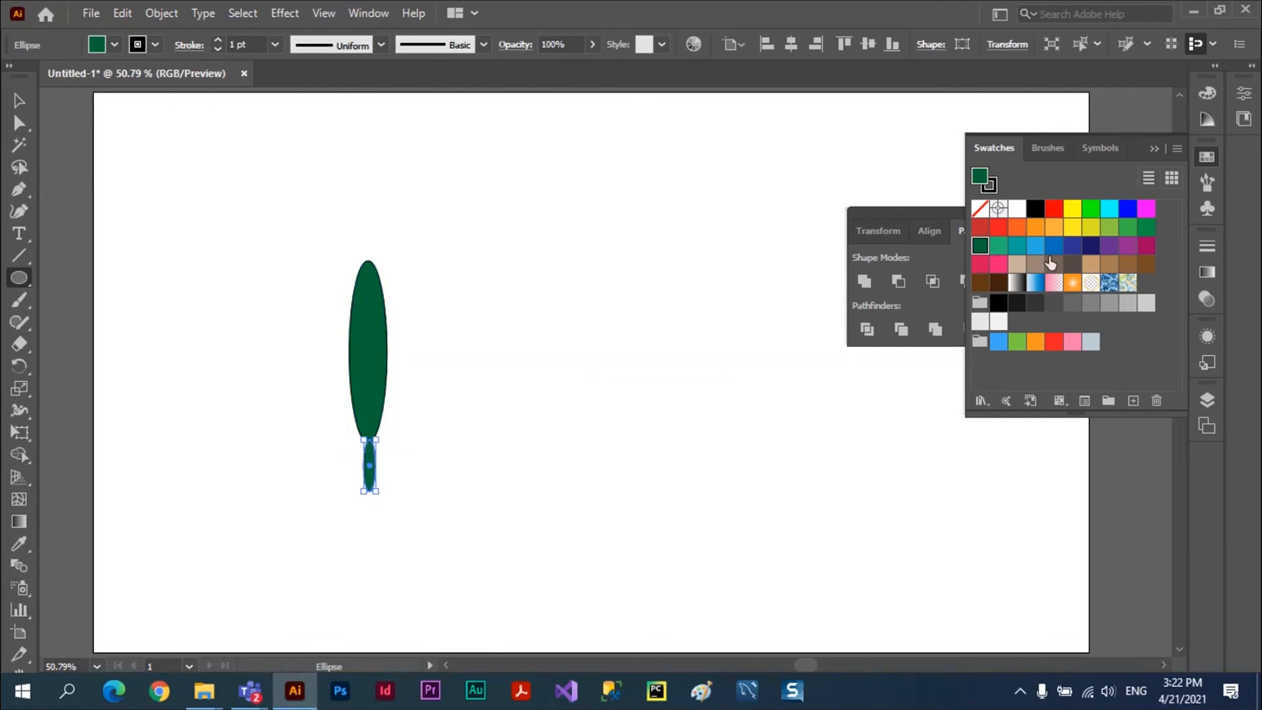
click(983, 283)
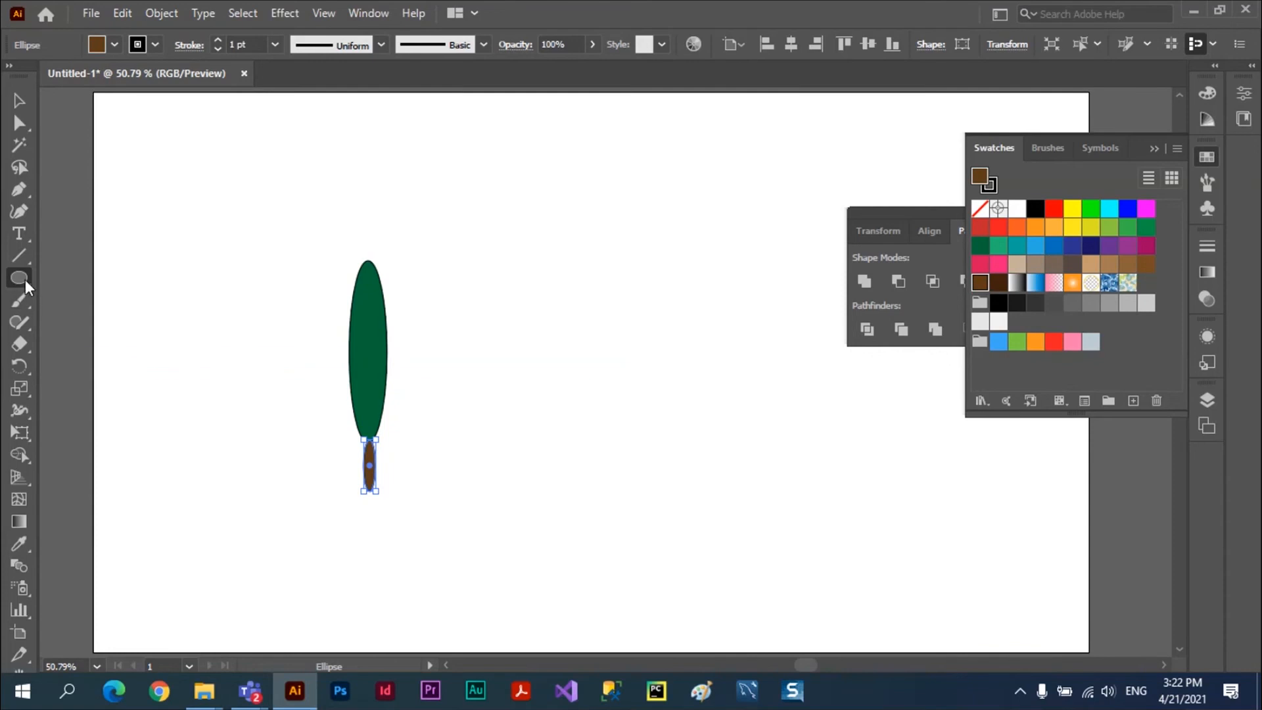
Draw a closed, straight-edged mountain outline with the Pen tool, starting left of the tree and extending far to its right
click(16, 190)
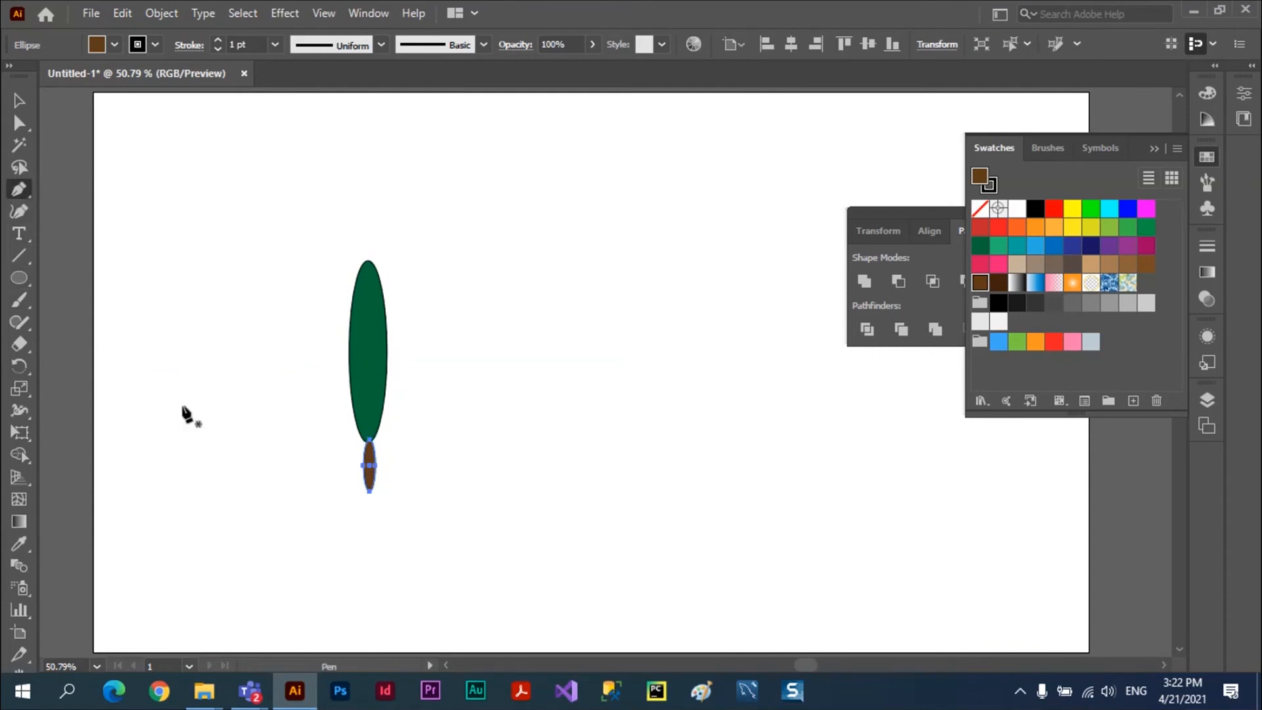
ctrl+click(316, 449)
click(292, 453)
click(451, 351)
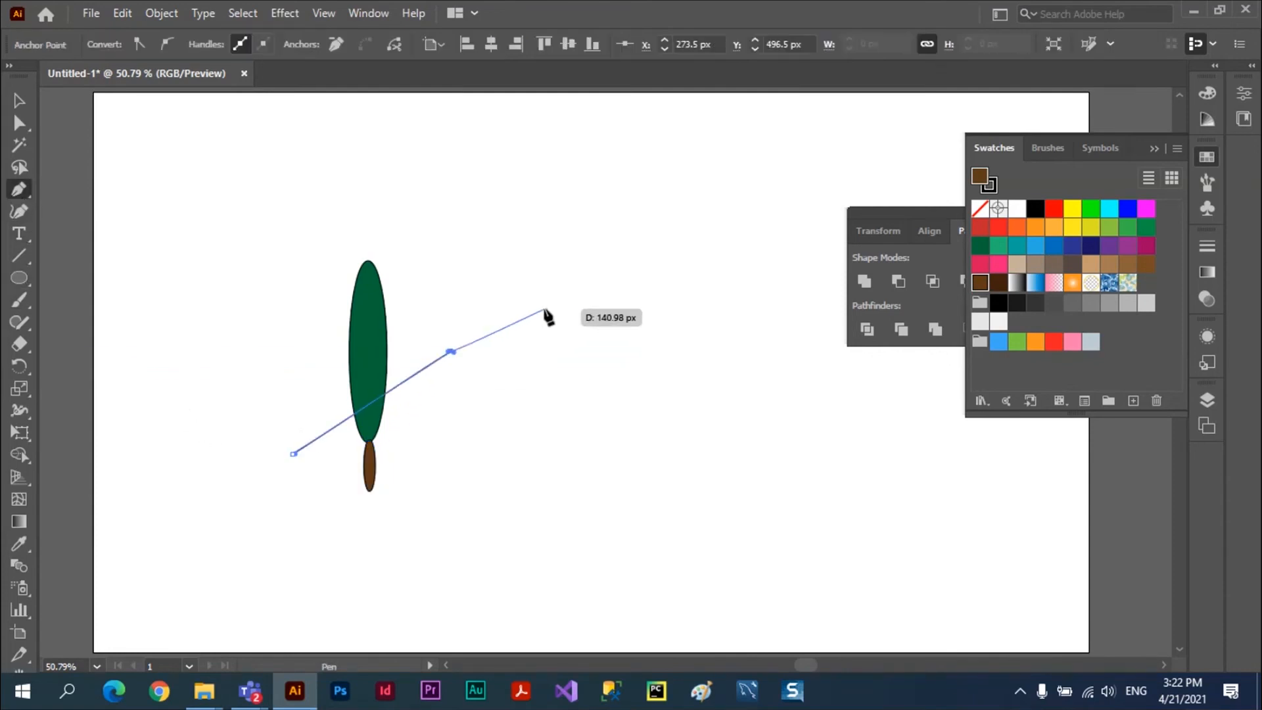
click(544, 309)
click(562, 350)
click(690, 401)
click(831, 428)
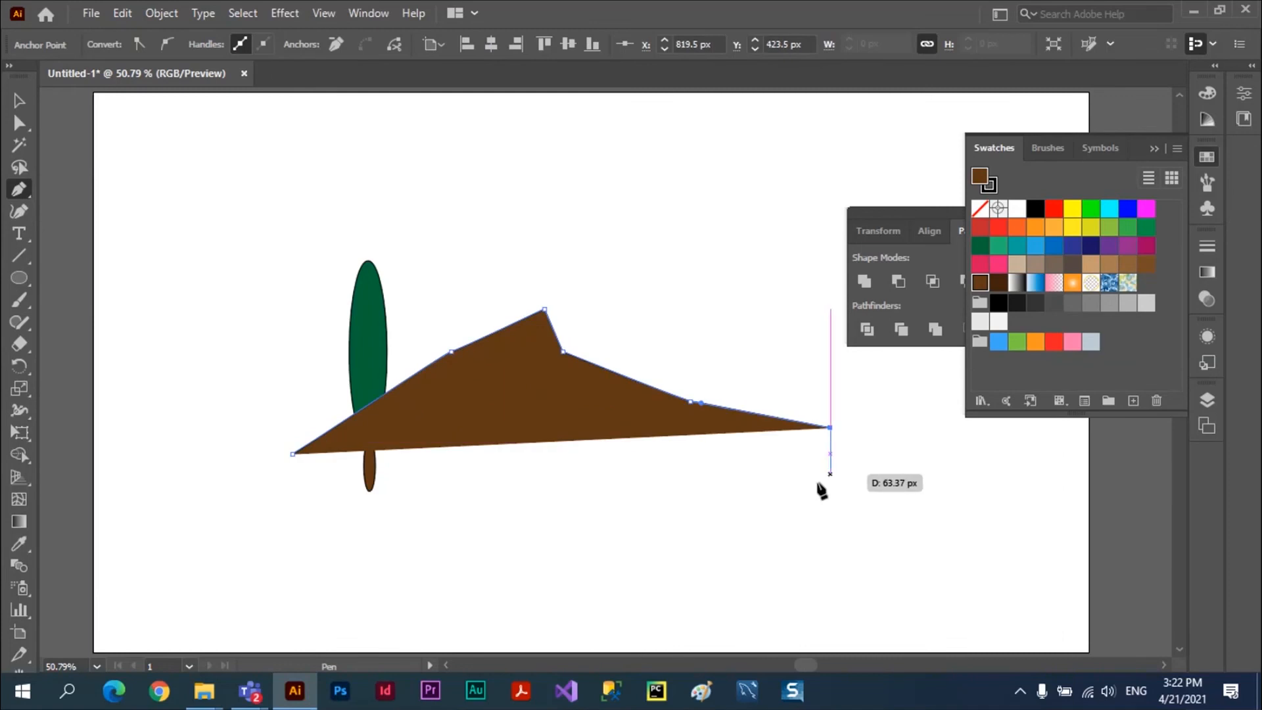
click(709, 472)
click(532, 465)
click(507, 464)
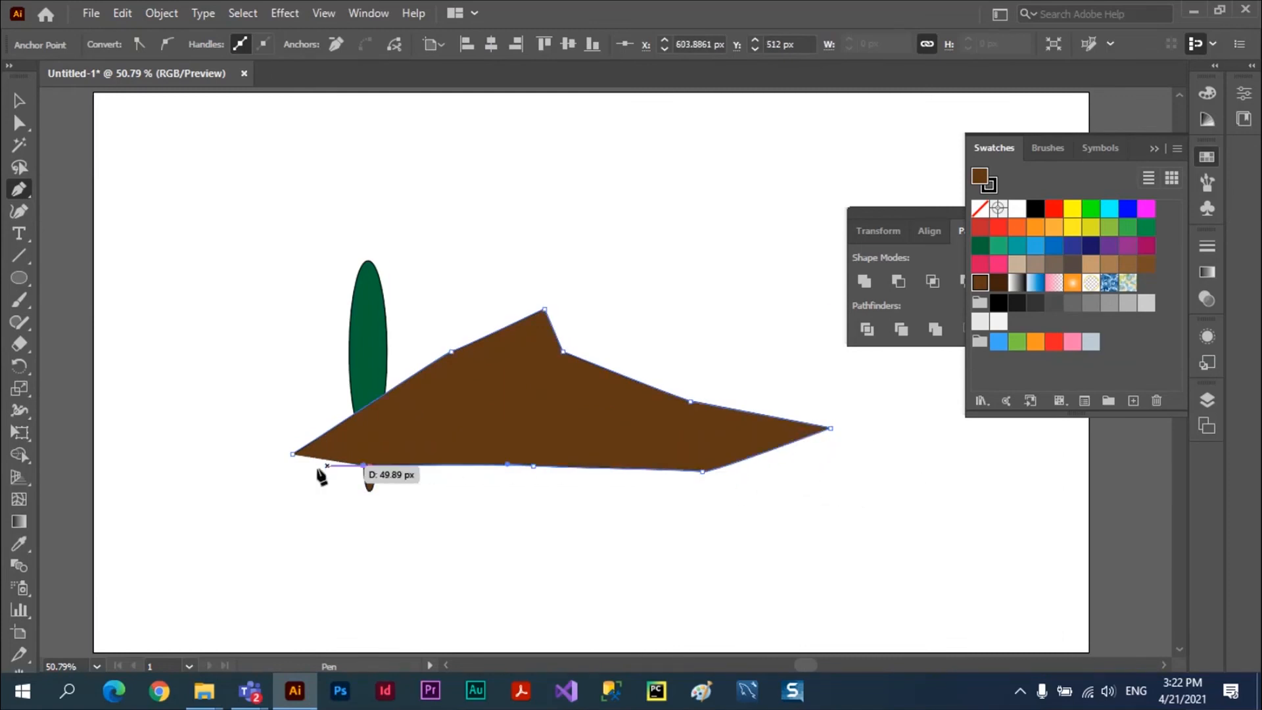
click(292, 455)
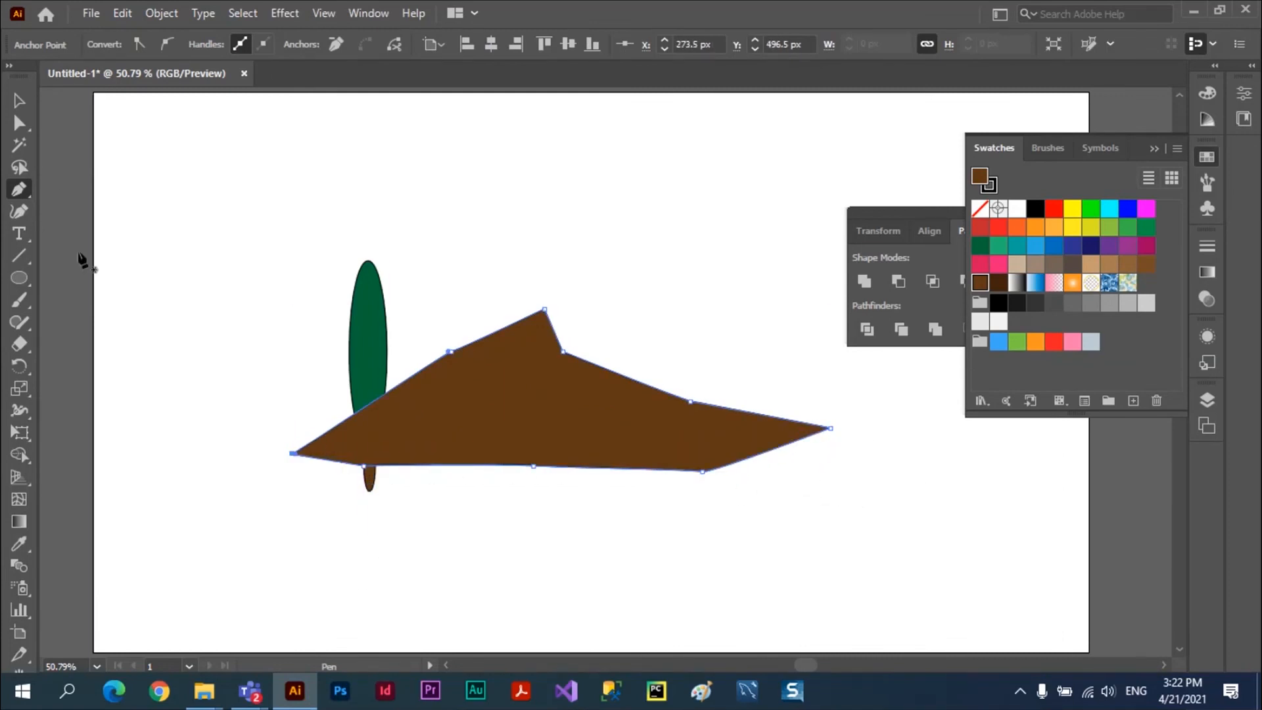
Send the mountain shape to the back, behind the tree, and fill it with dark gray
click(19, 100)
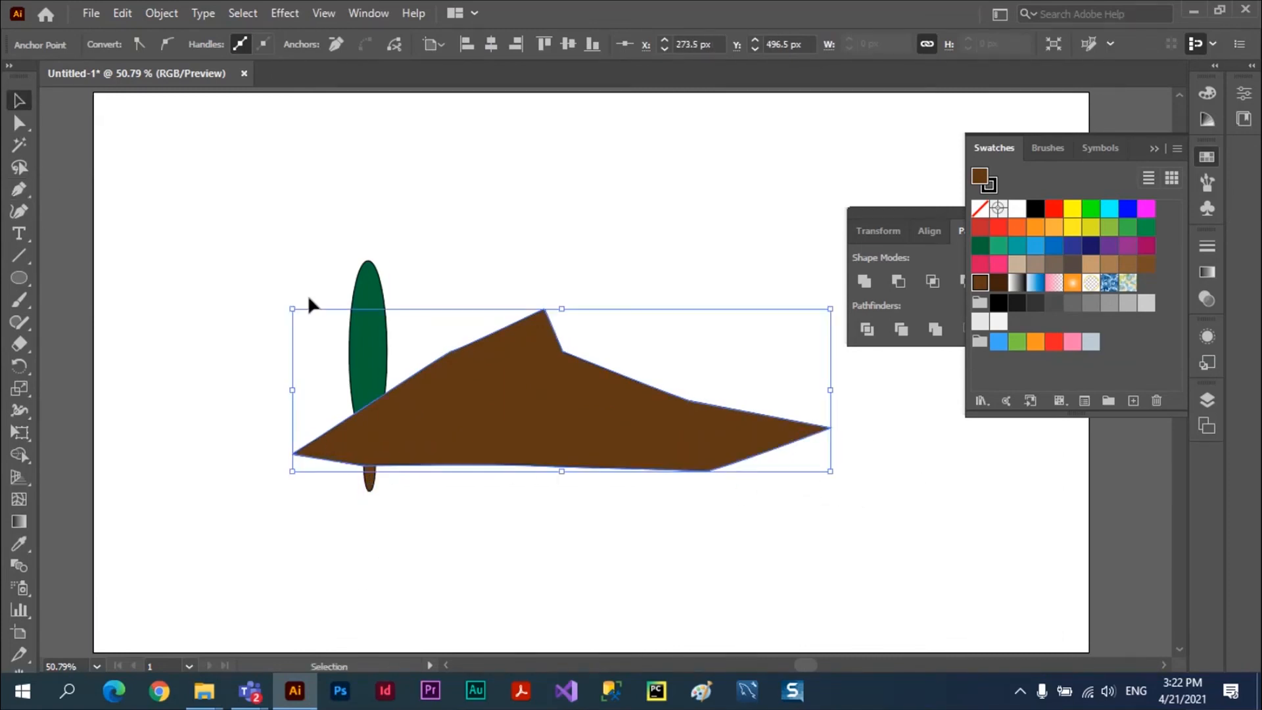
right_click(538, 413)
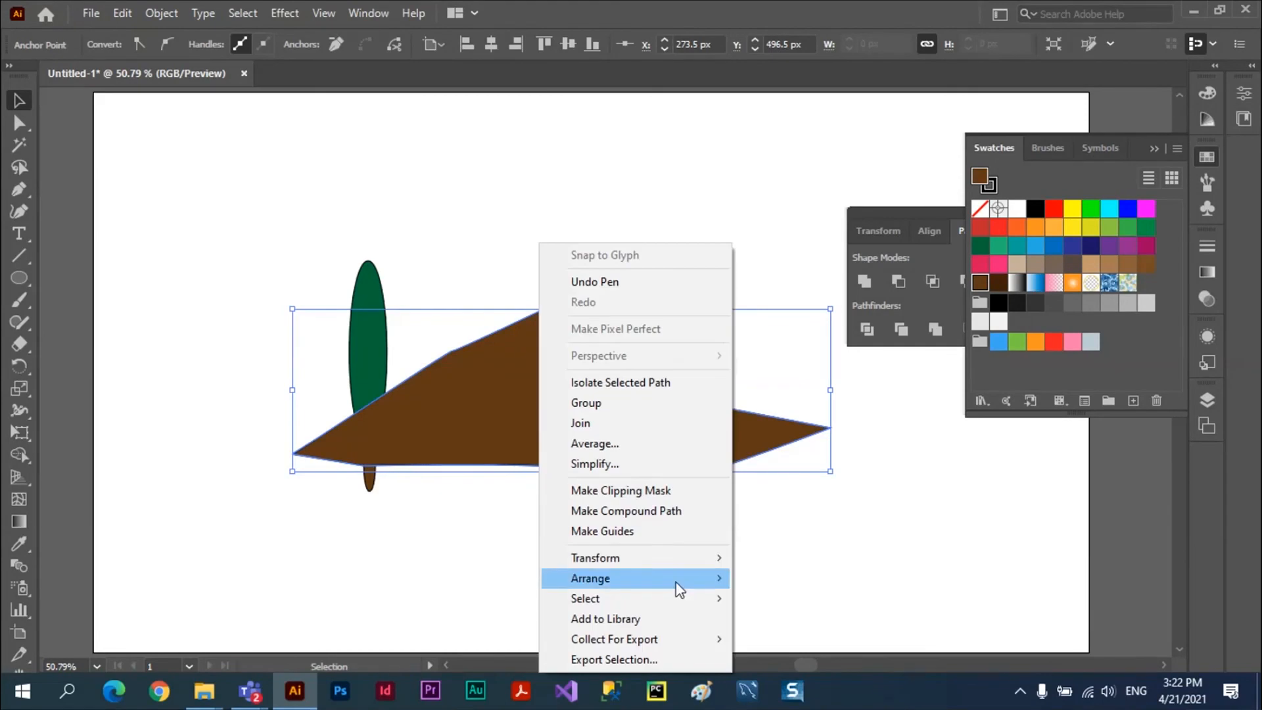
mouse_move(727, 587)
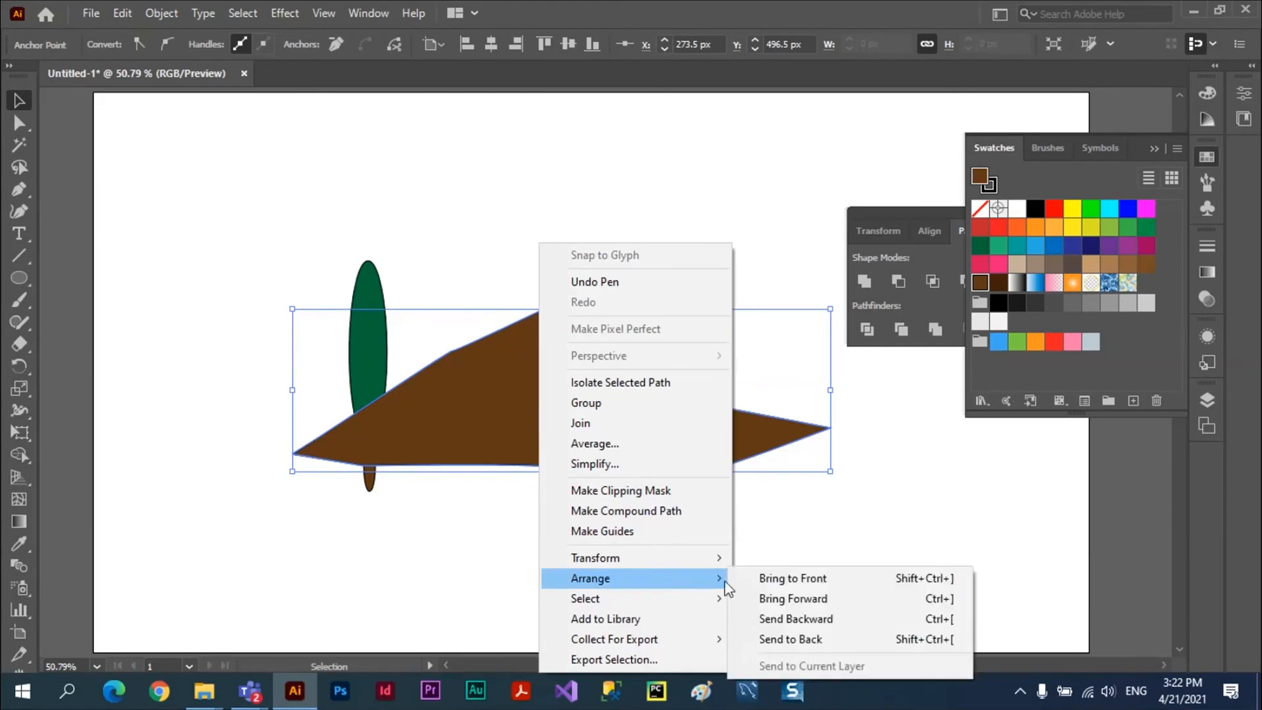
click(807, 643)
click(640, 535)
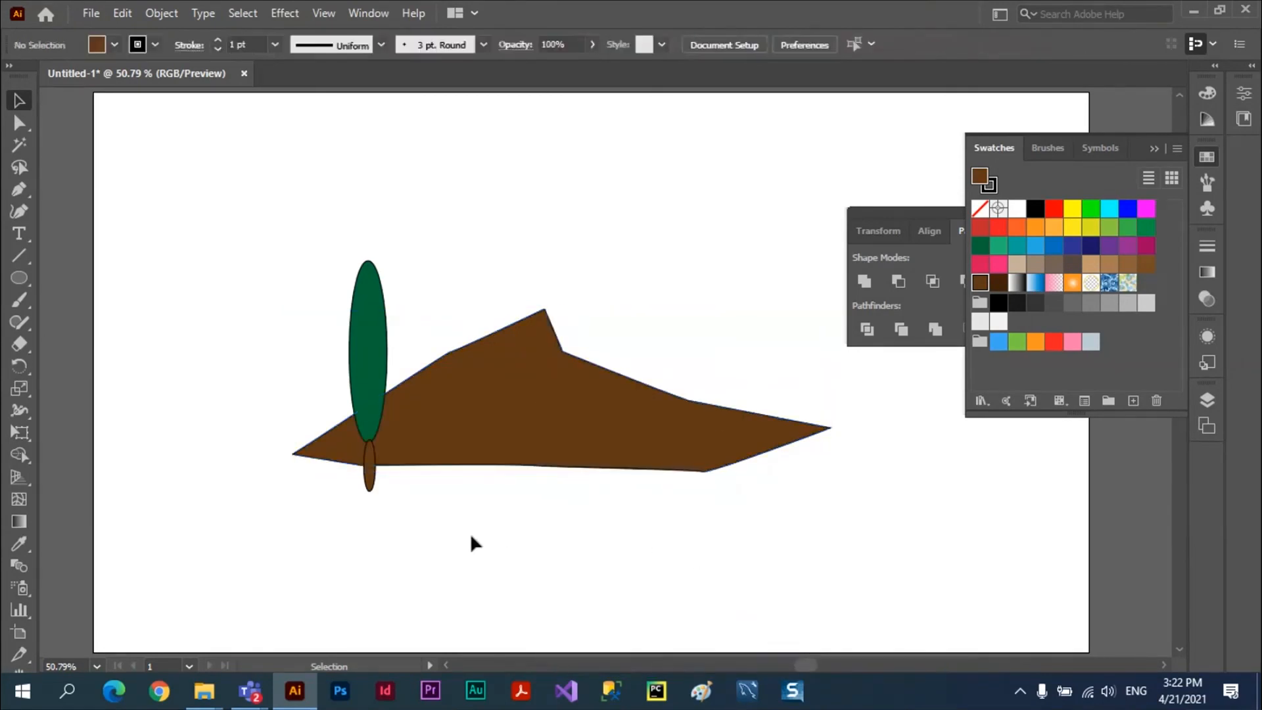
click(549, 454)
click(1072, 303)
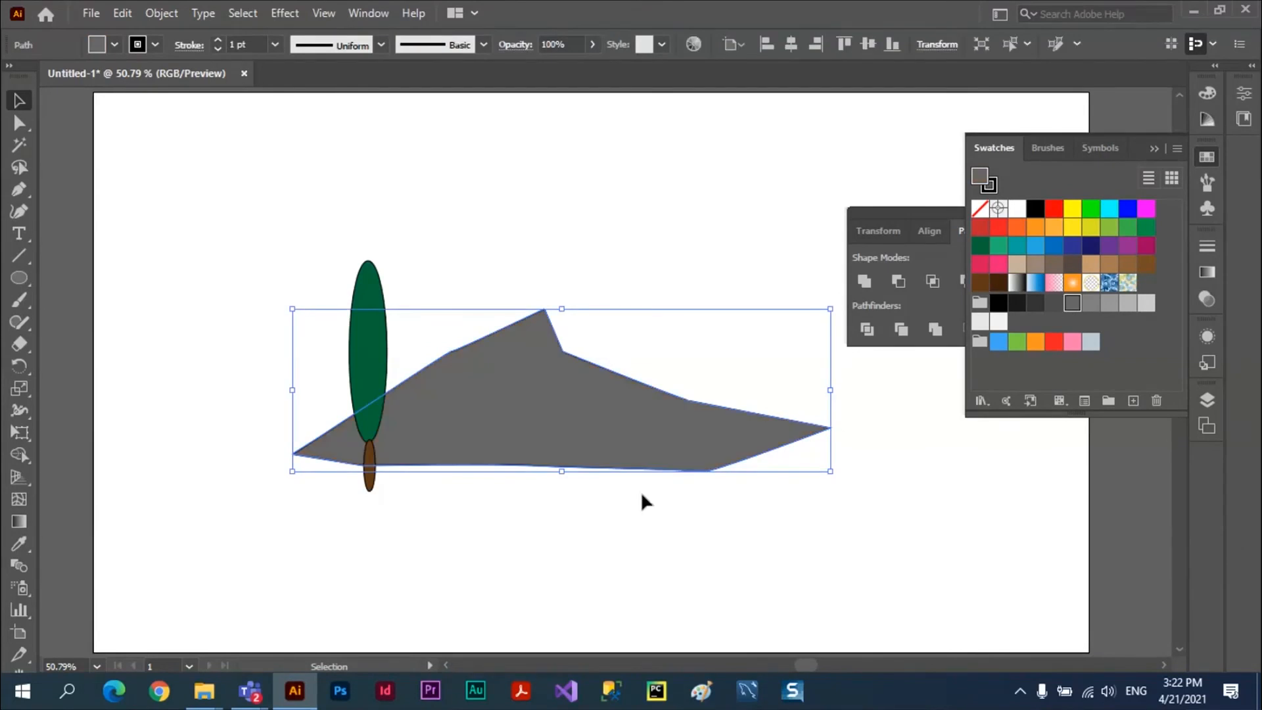
Draw a large teal-filled ellipse over the tree and the central part of the mountain, shifting it slightly up and left
click(577, 526)
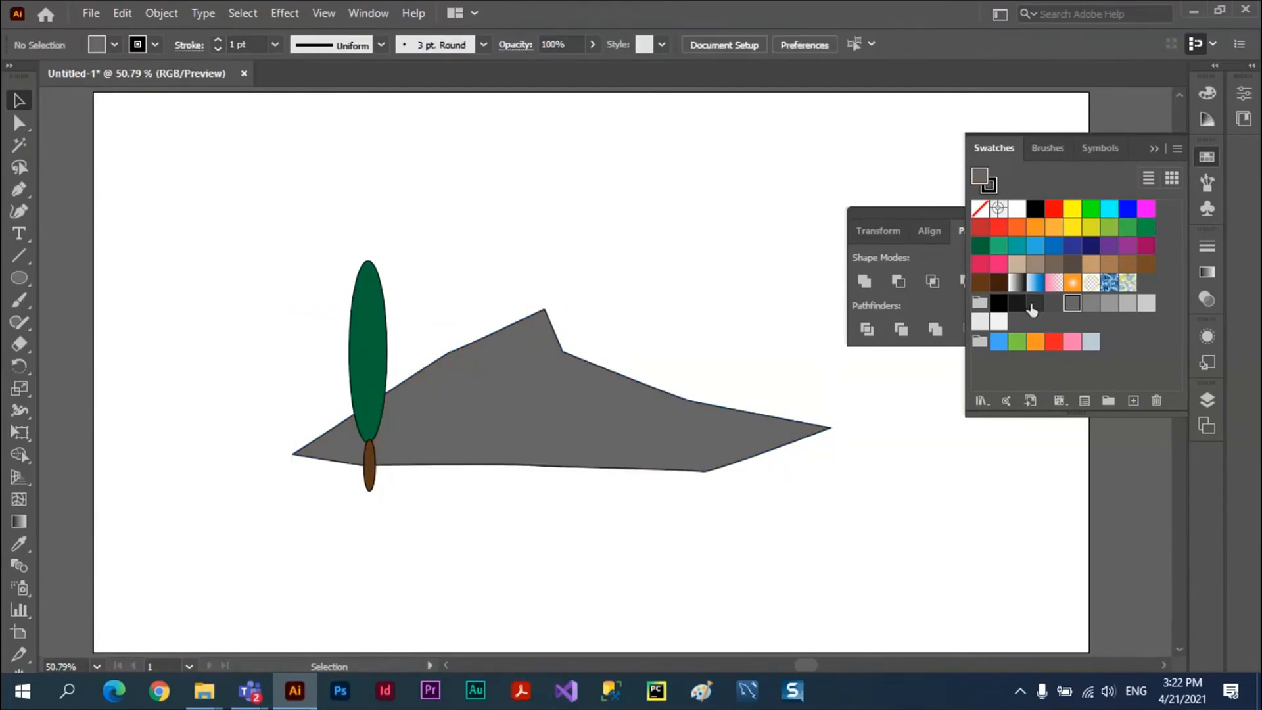
click(18, 278)
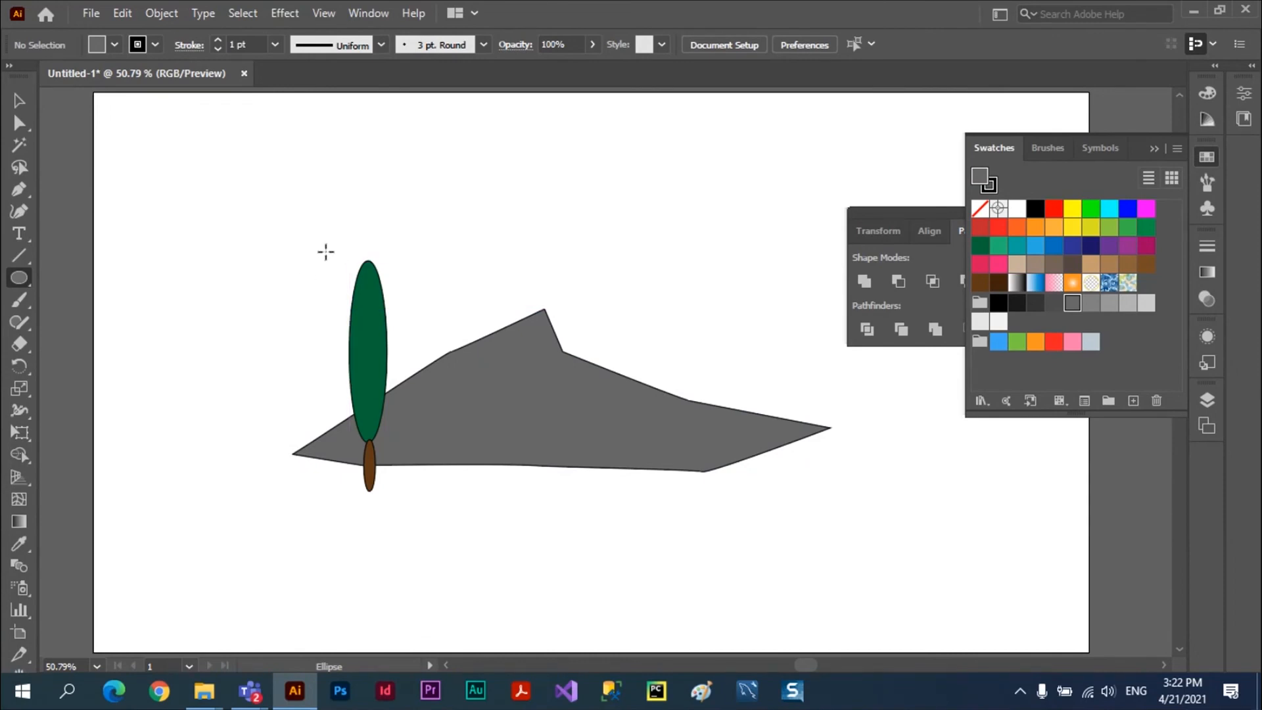
drag(321, 241, 647, 612)
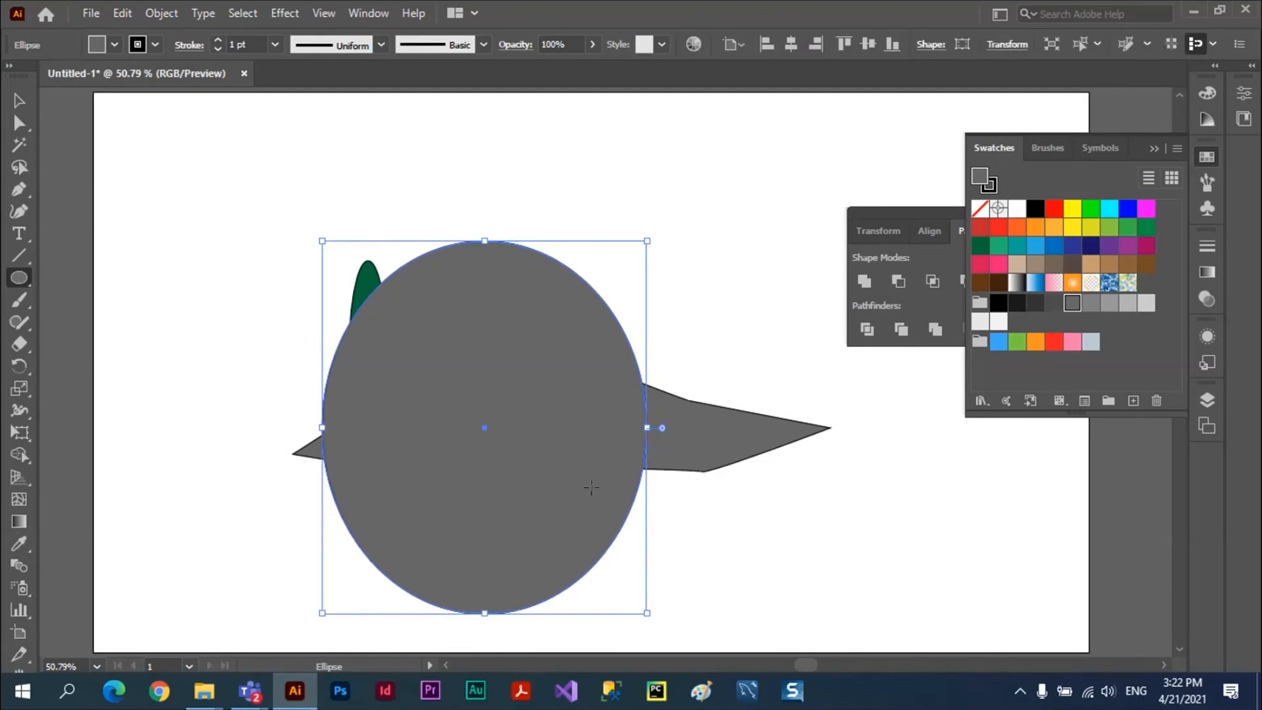
click(1015, 249)
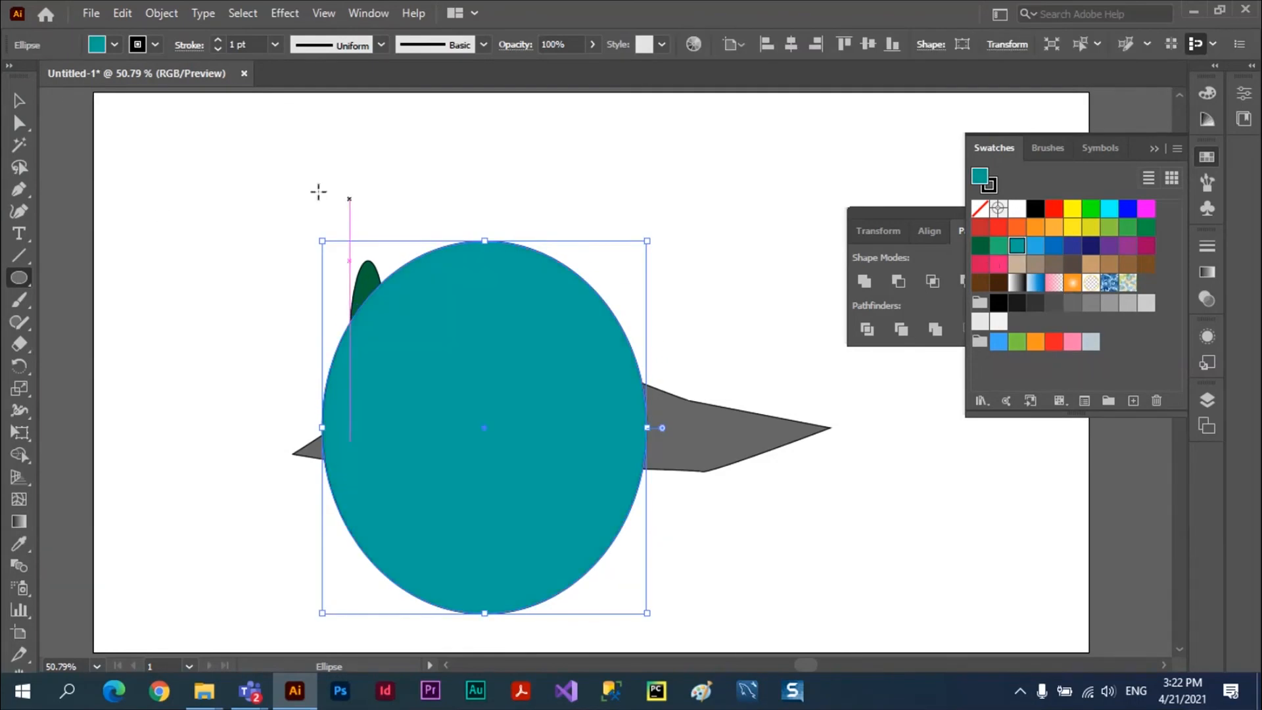
click(19, 104)
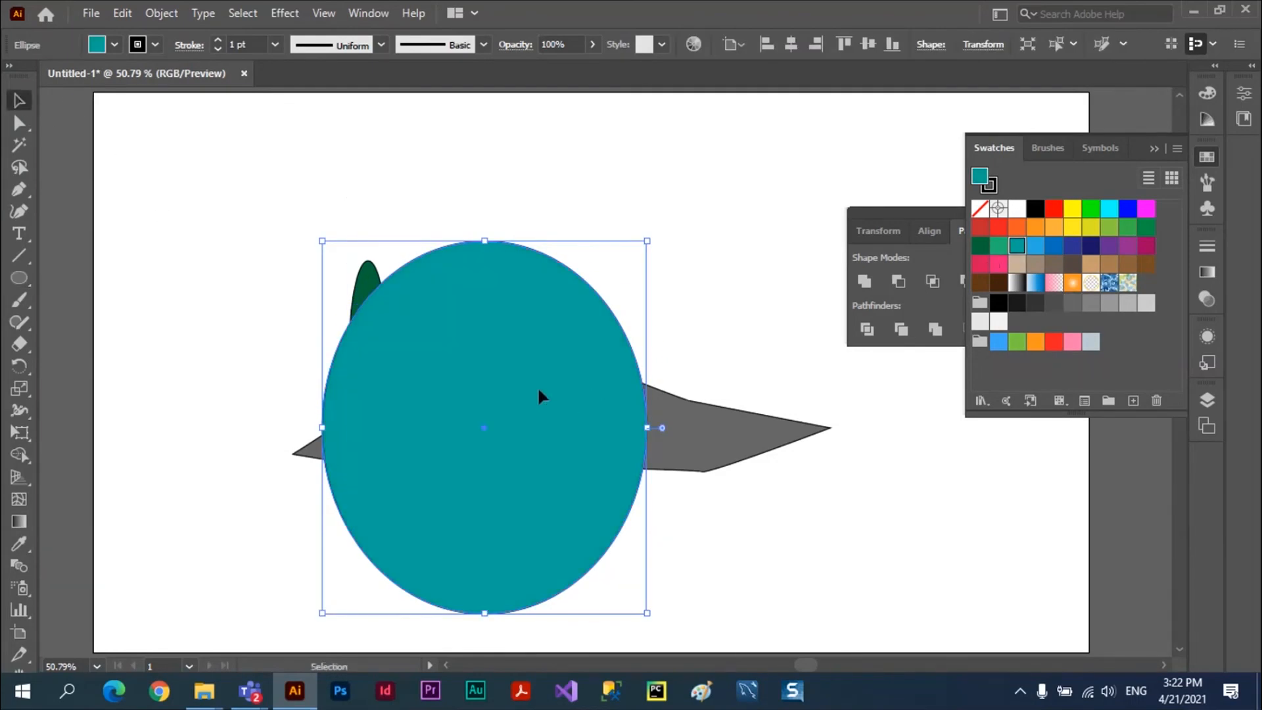
drag(538, 390, 523, 352)
click(203, 207)
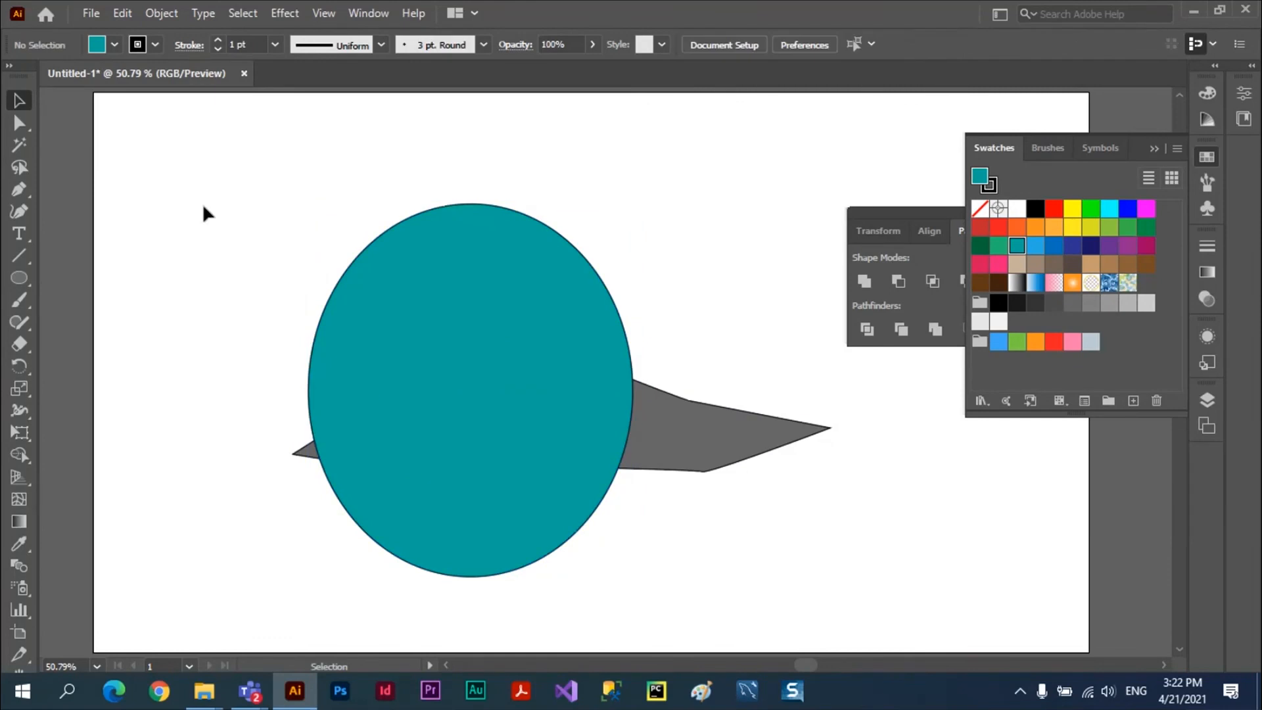
Crop the tree and mountain to the teal ellipse with the Pathfinder Crop operation
drag(180, 164, 681, 553)
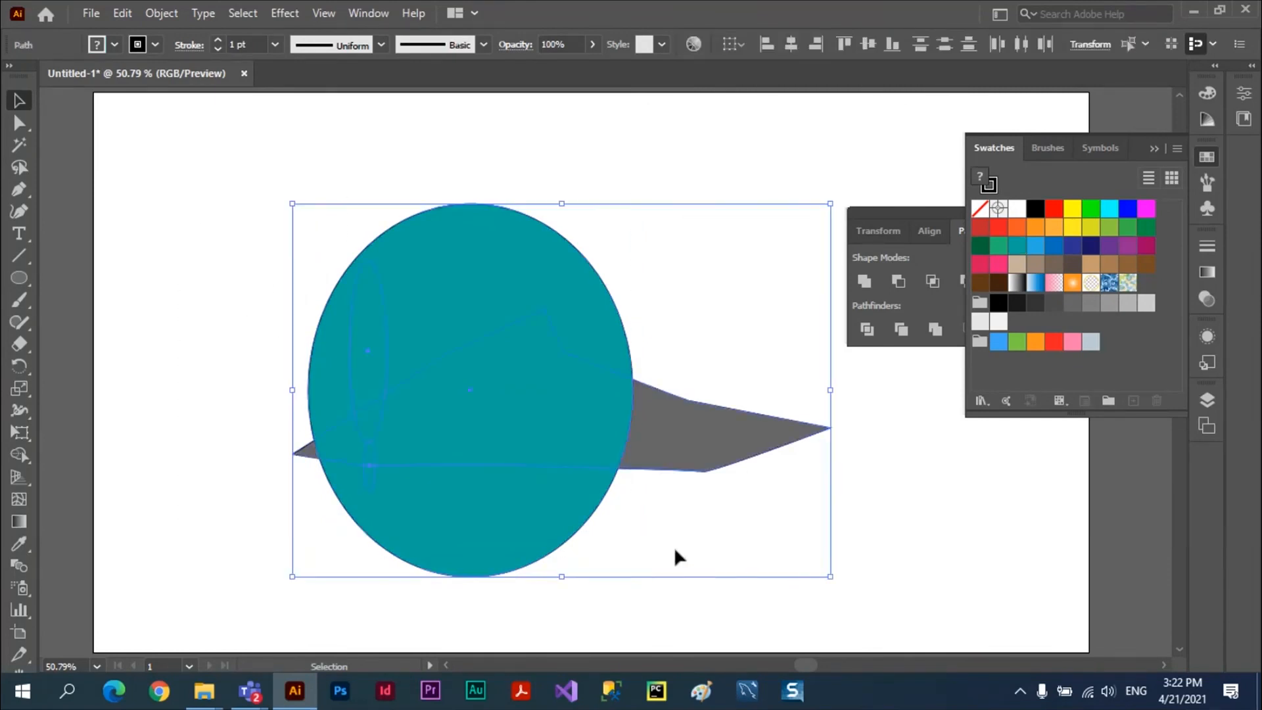
click(1154, 149)
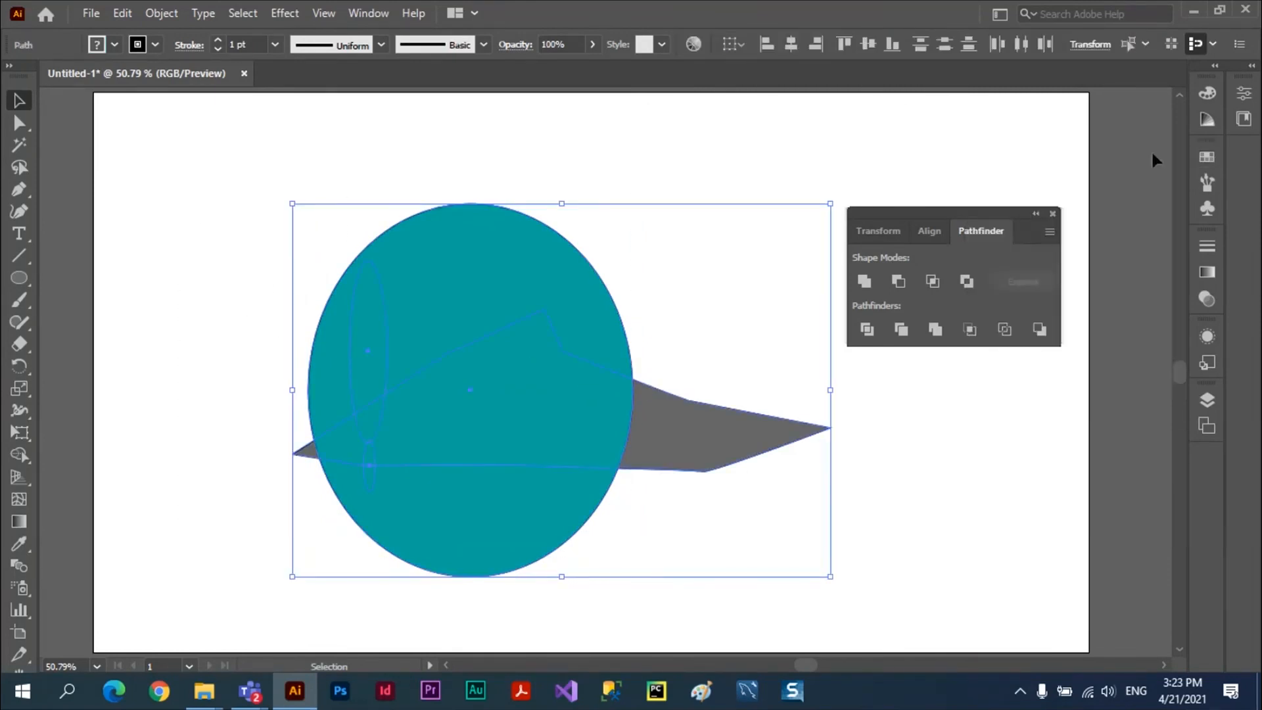
click(968, 330)
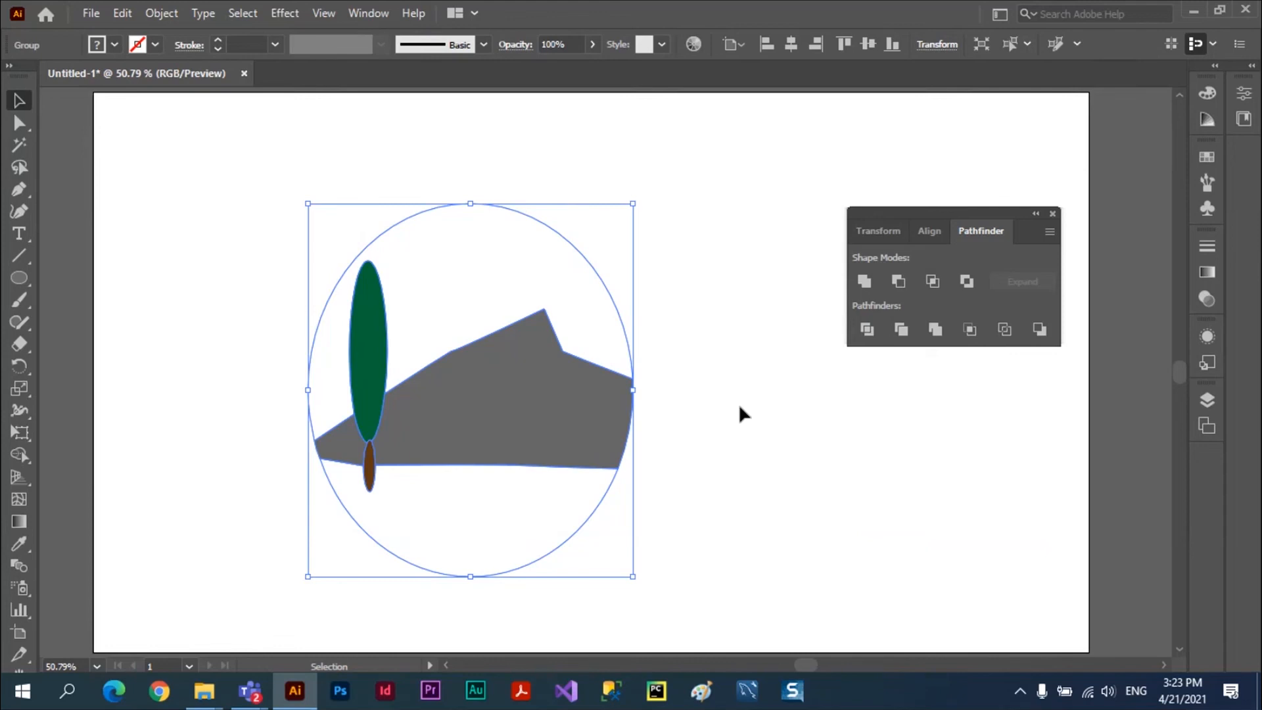
click(718, 368)
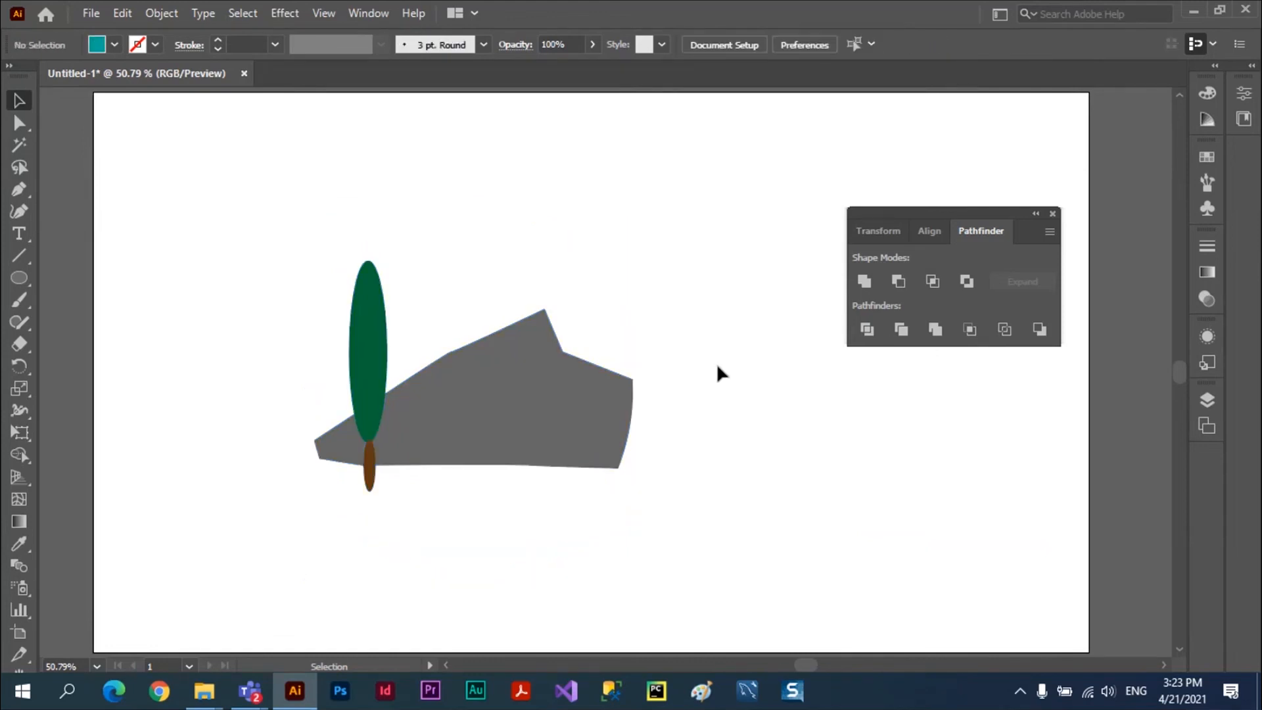
Ungroup the cropped tree and mountain artwork
click(498, 373)
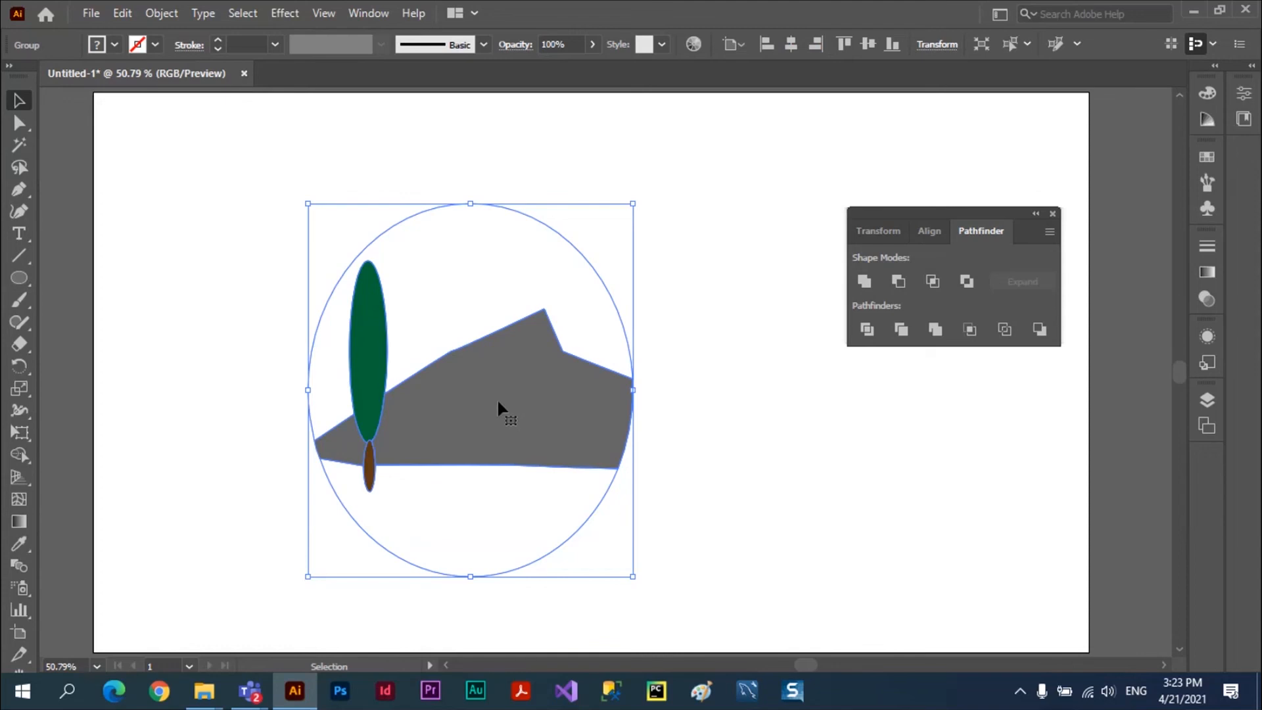
click(160, 14)
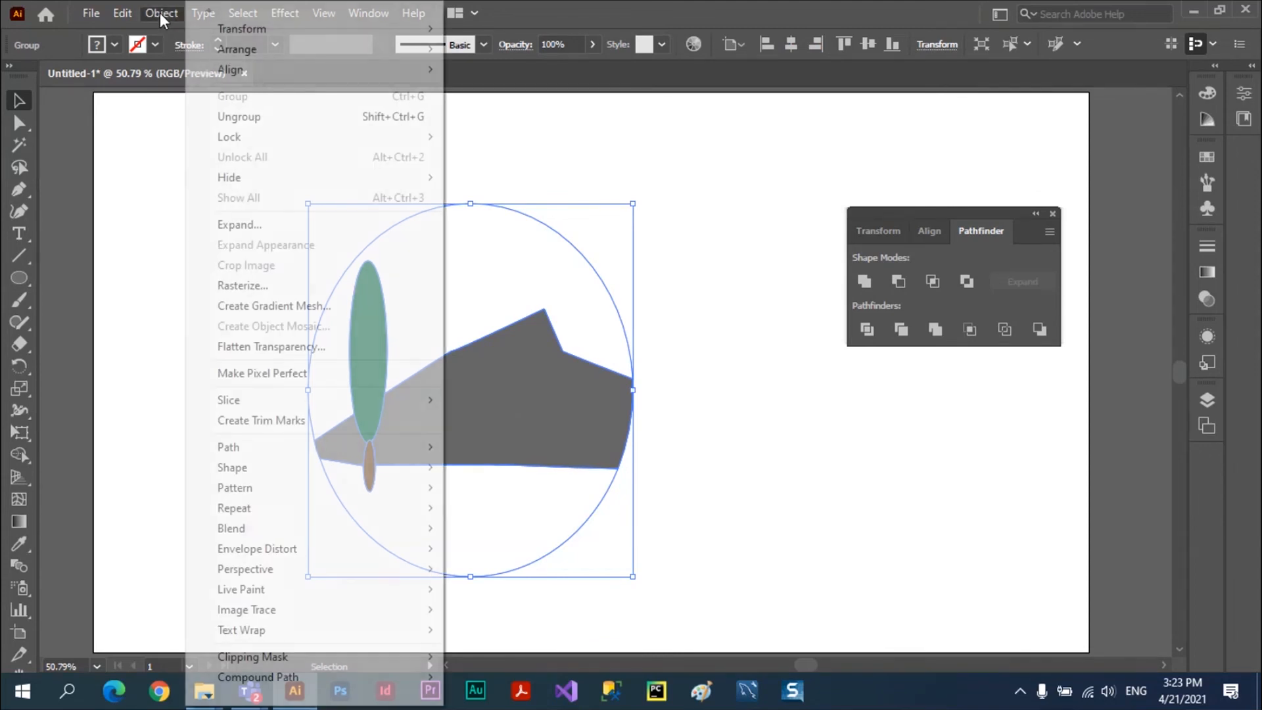
click(262, 117)
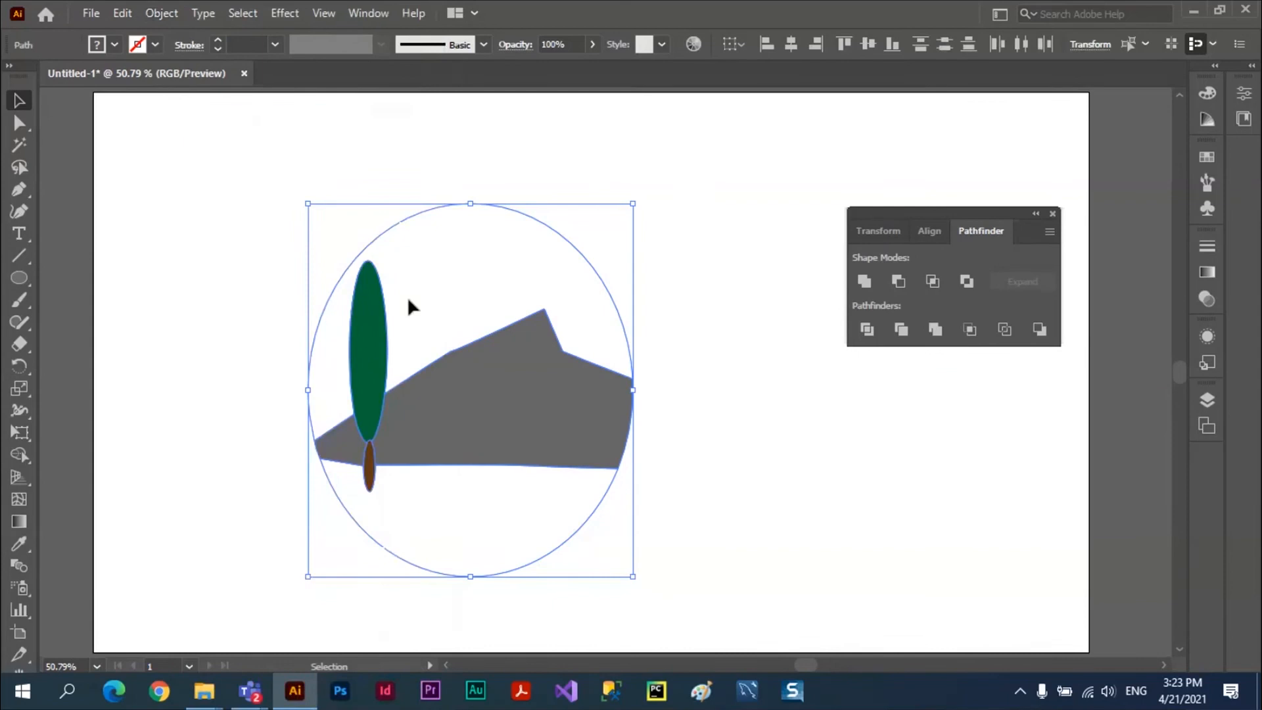
click(696, 172)
Pull the cropped pieces apart: both mountain parts, the trunk, the foliage and the unfilled upper piece
click(567, 376)
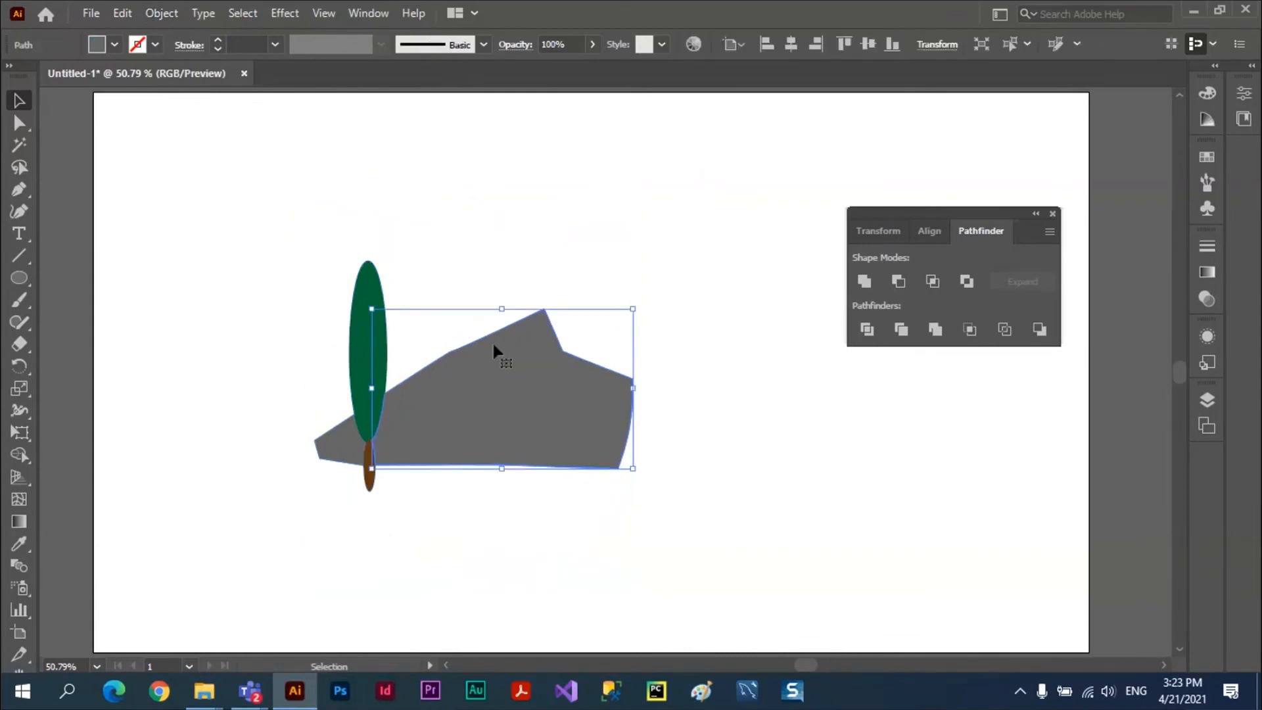
drag(536, 364, 615, 317)
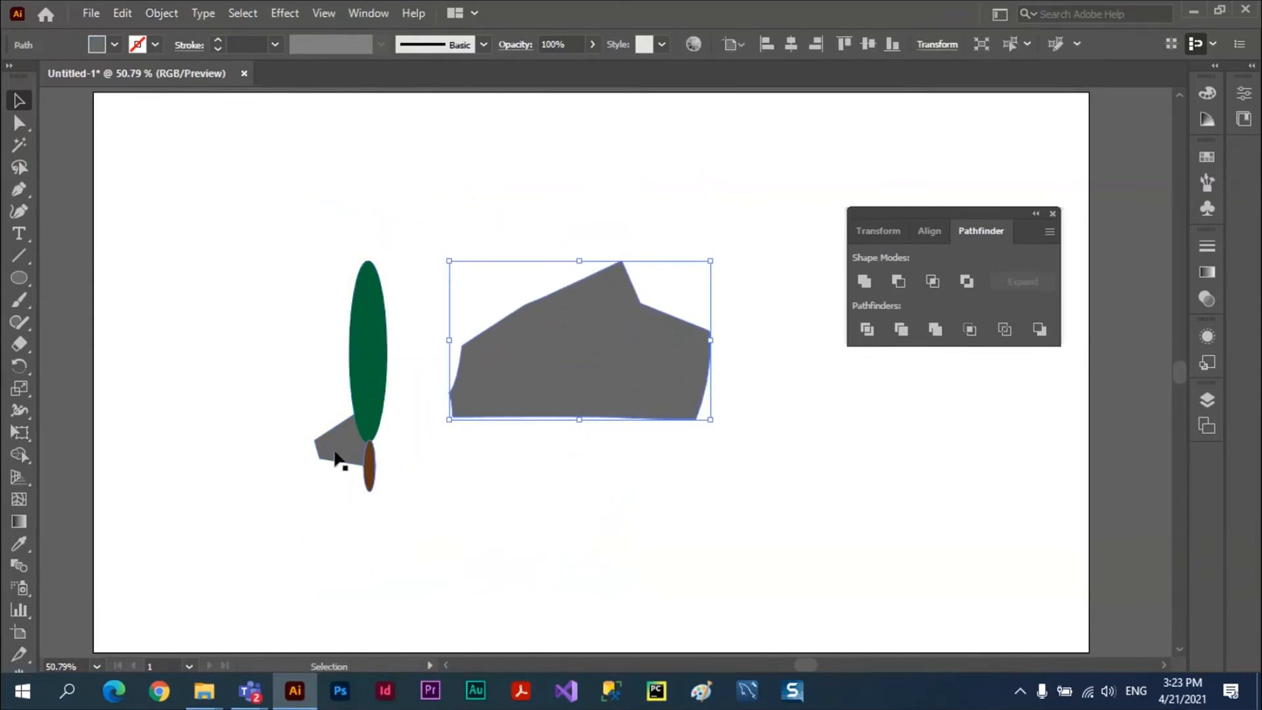
drag(322, 450, 248, 408)
drag(366, 464, 299, 505)
drag(386, 390, 260, 306)
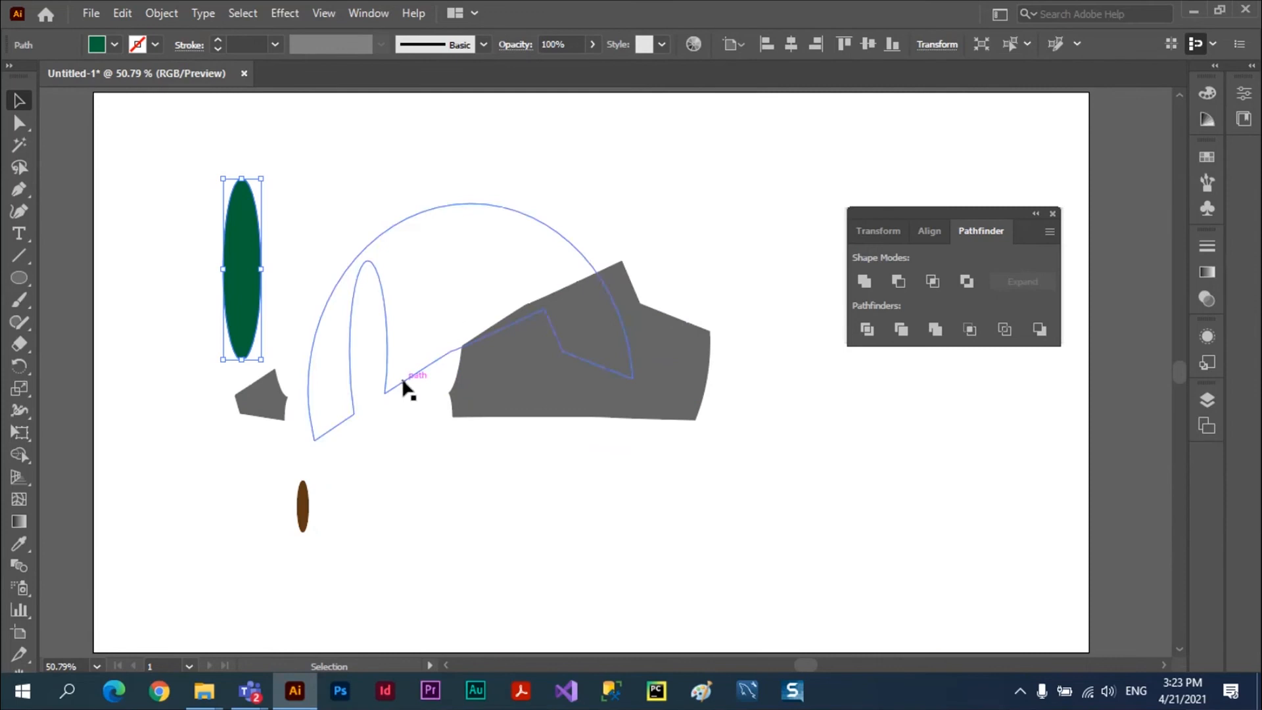
drag(409, 388, 550, 214)
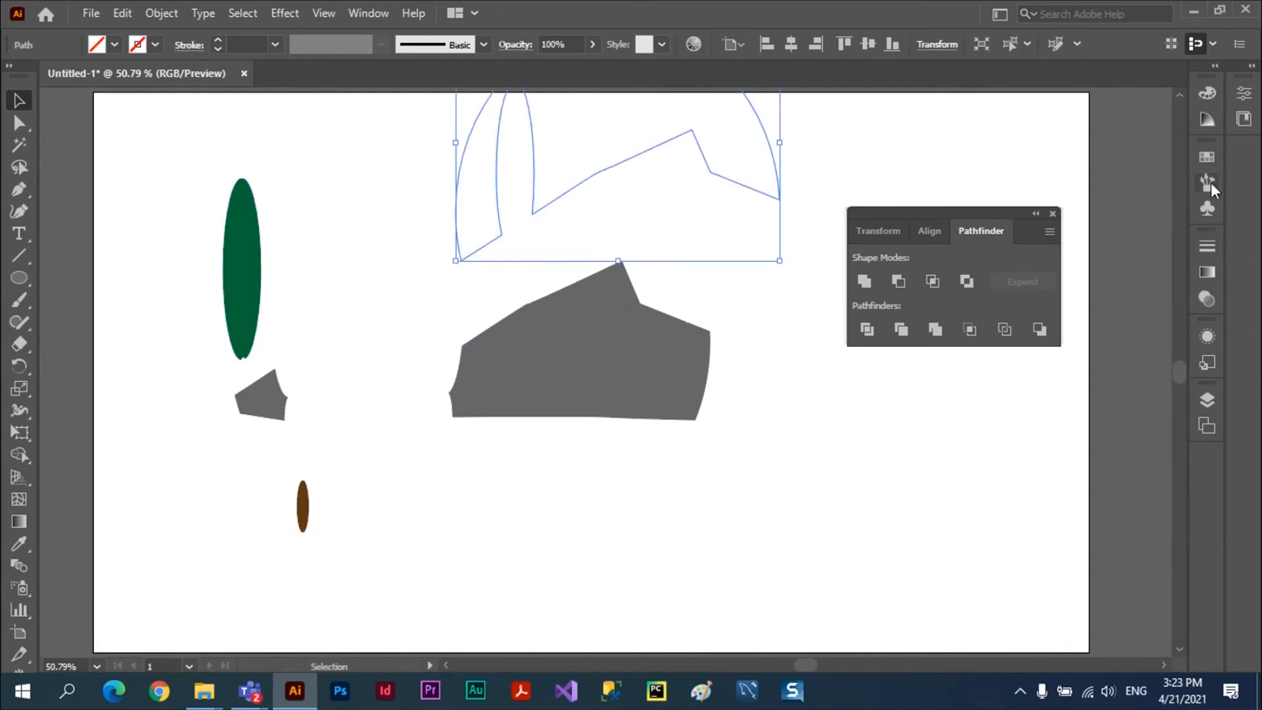
Fill the unfilled upper and lower pieces of the cropped ellipse with orange
click(1206, 156)
click(1017, 226)
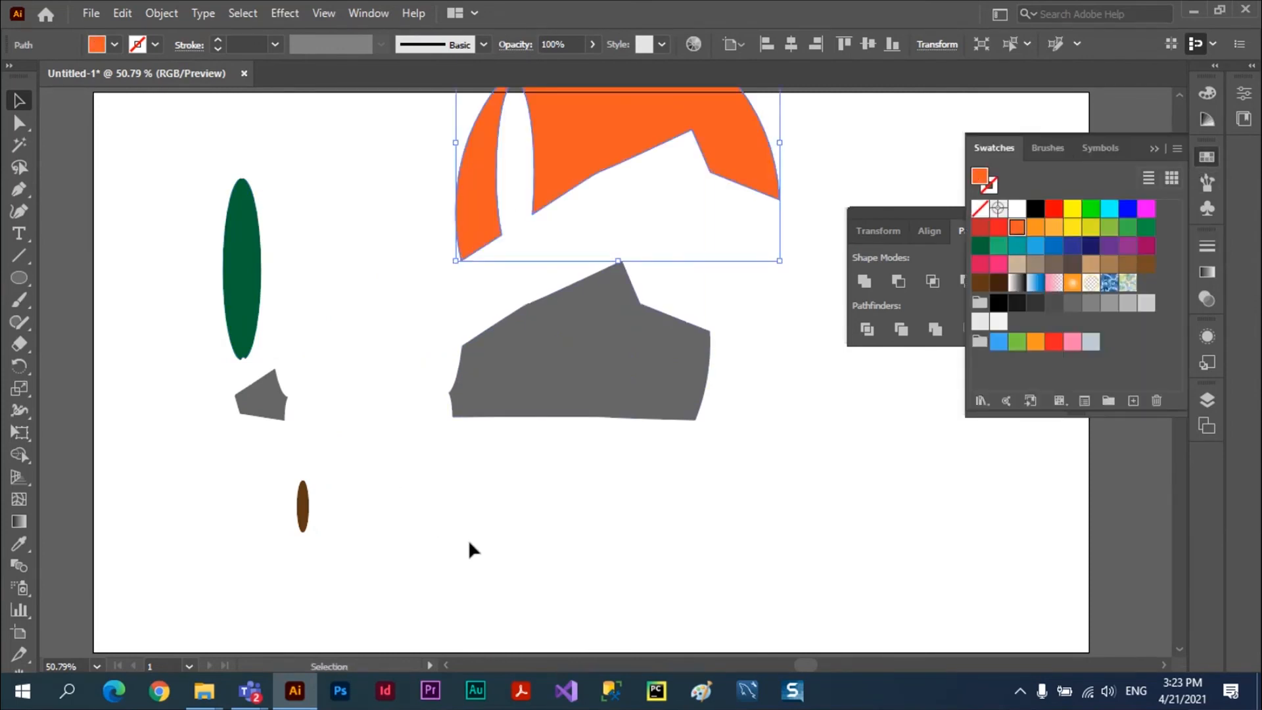
click(437, 569)
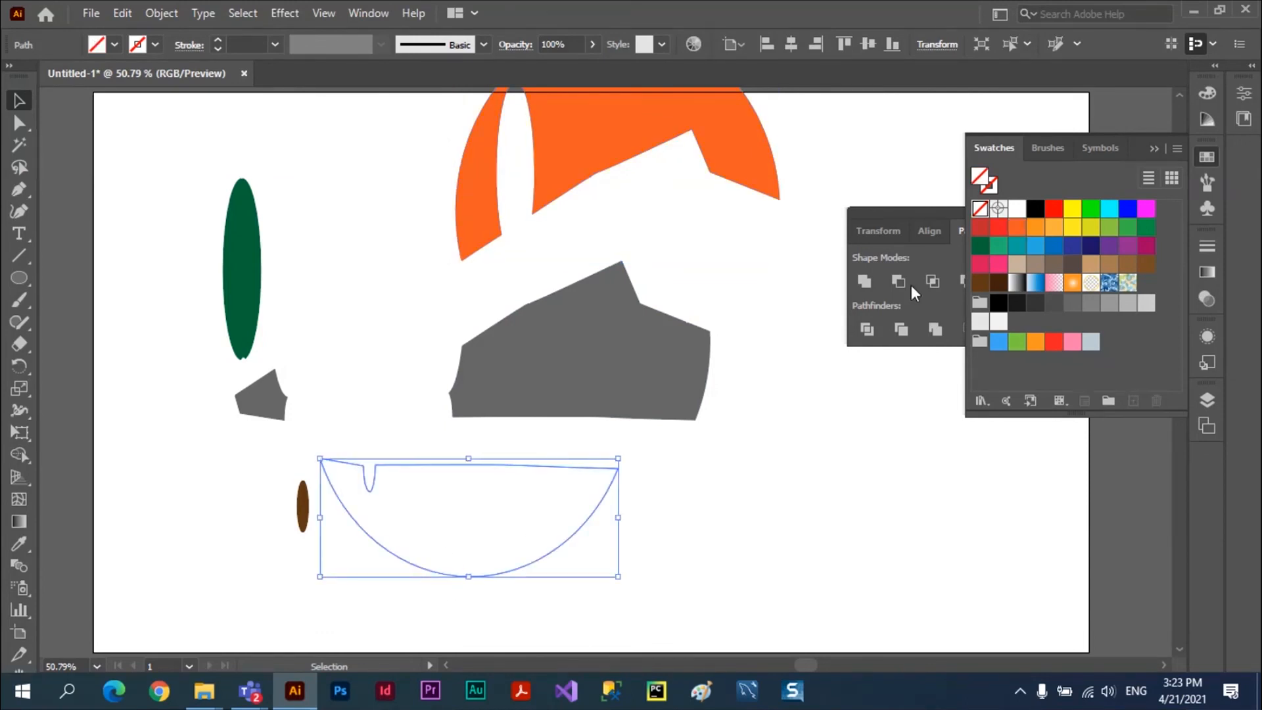
click(1017, 227)
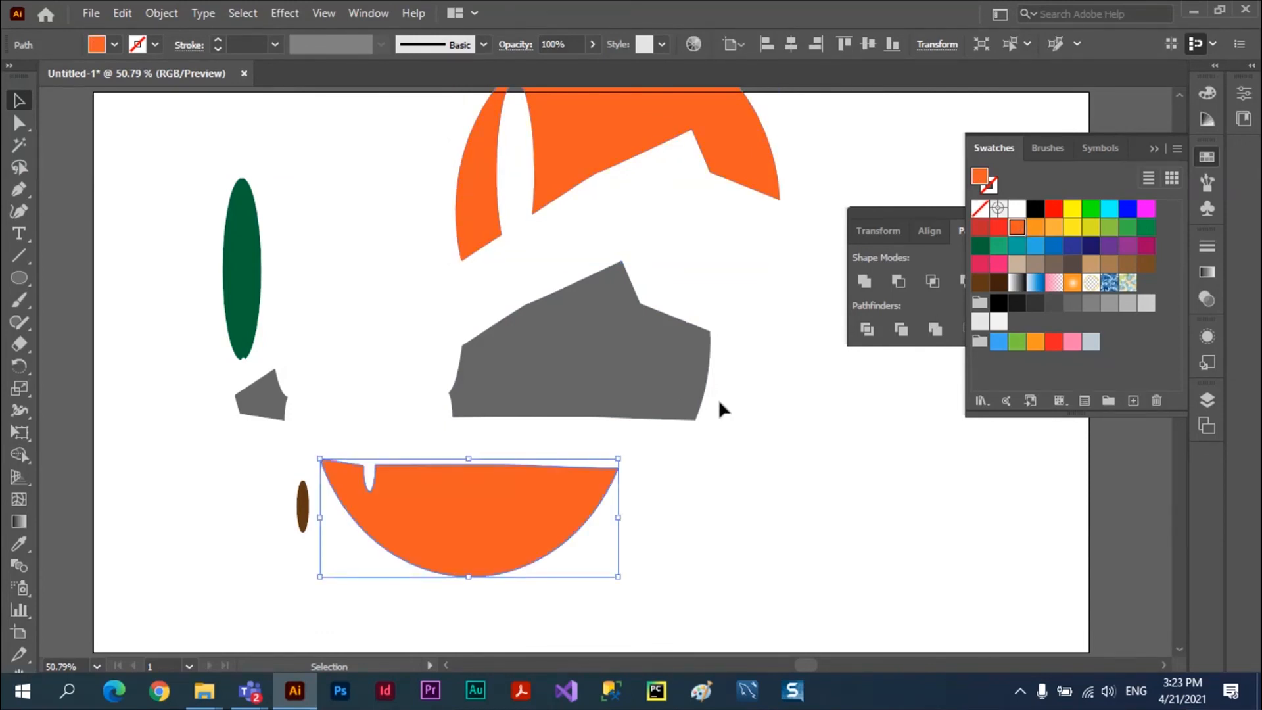
Reassemble the orange pieces, small mountain fragment, foliage and trunk around the large mountain piece to form the full ellipse
drag(611, 147, 541, 270)
drag(486, 576, 564, 524)
drag(289, 409, 428, 394)
drag(245, 282, 452, 321)
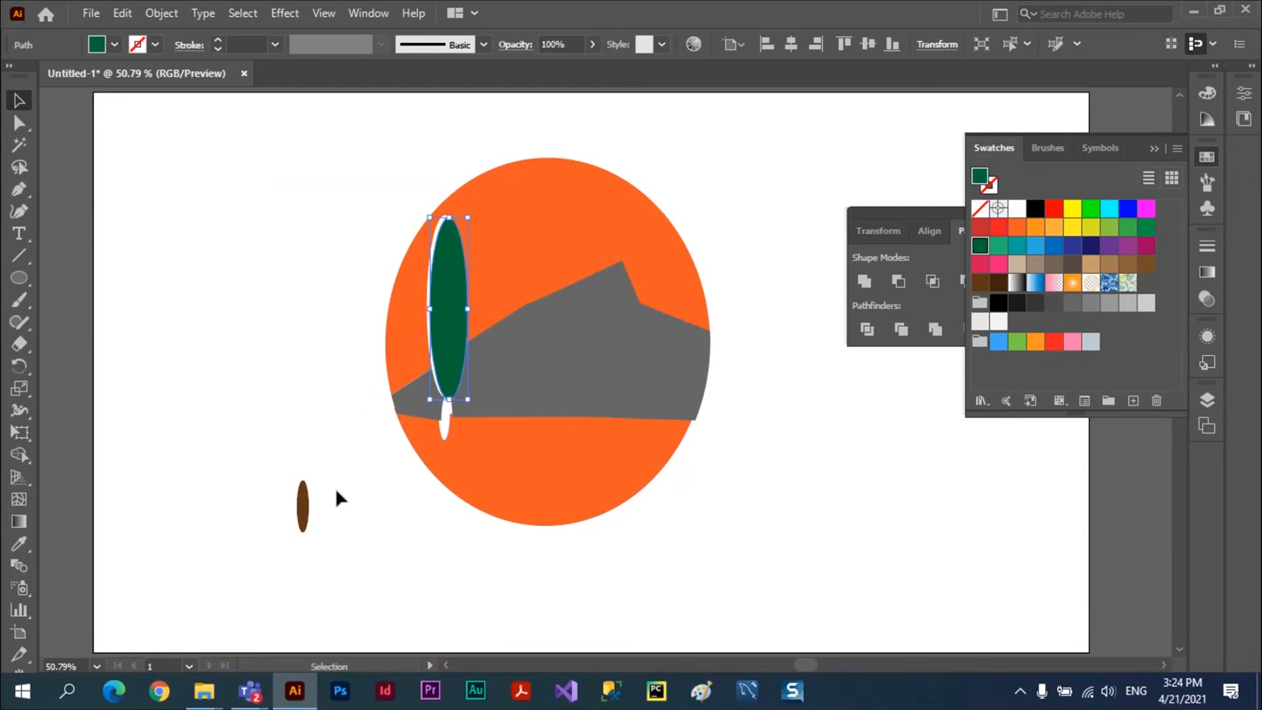
drag(306, 506, 449, 414)
Undo the reassembly, orange fills, separation, ungrouping and crop, back to the teal ellipse covering the original shapes
key(ctrl+z)
key(ctrl+z)
key(ctrl+z)
key(ctrl+z)
key(ctrl+z)
key(ctrl+z)
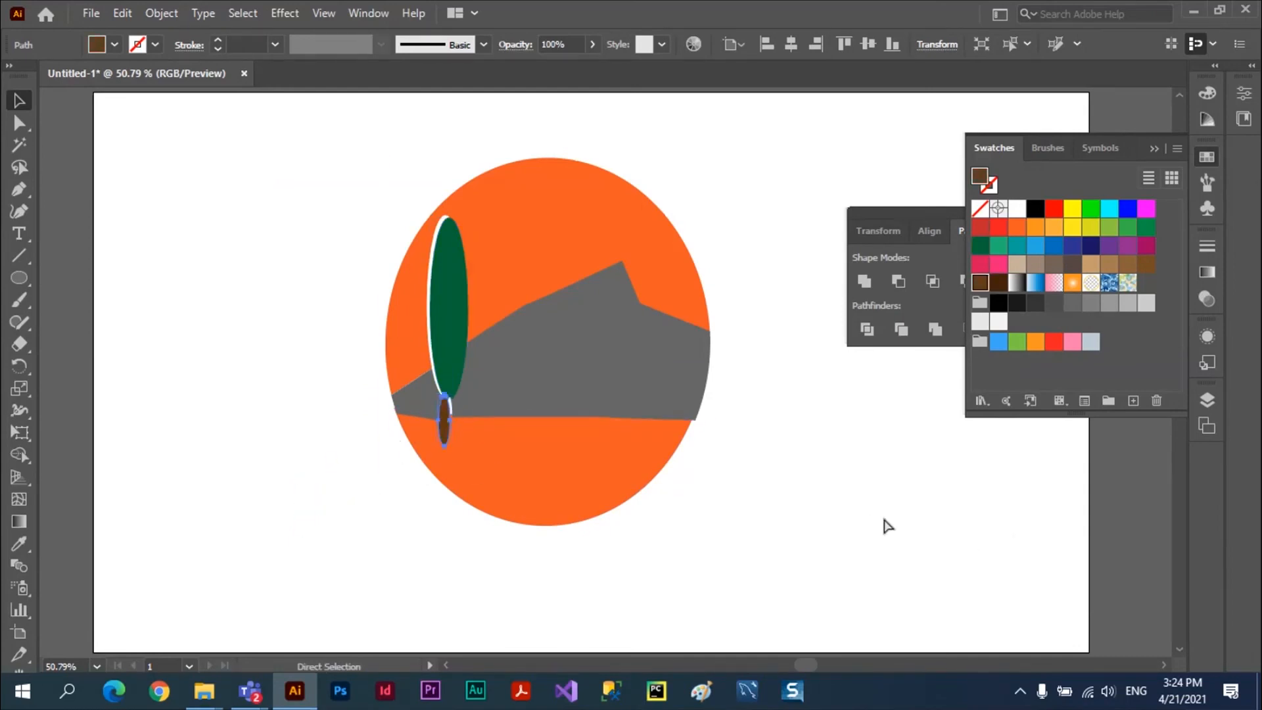
key(ctrl+shift+z)
key(ctrl+shift+z)
key(ctrl+shift+z)
key(ctrl+shift+z)
key(ctrl+shift+z)
key(ctrl+shift+z)
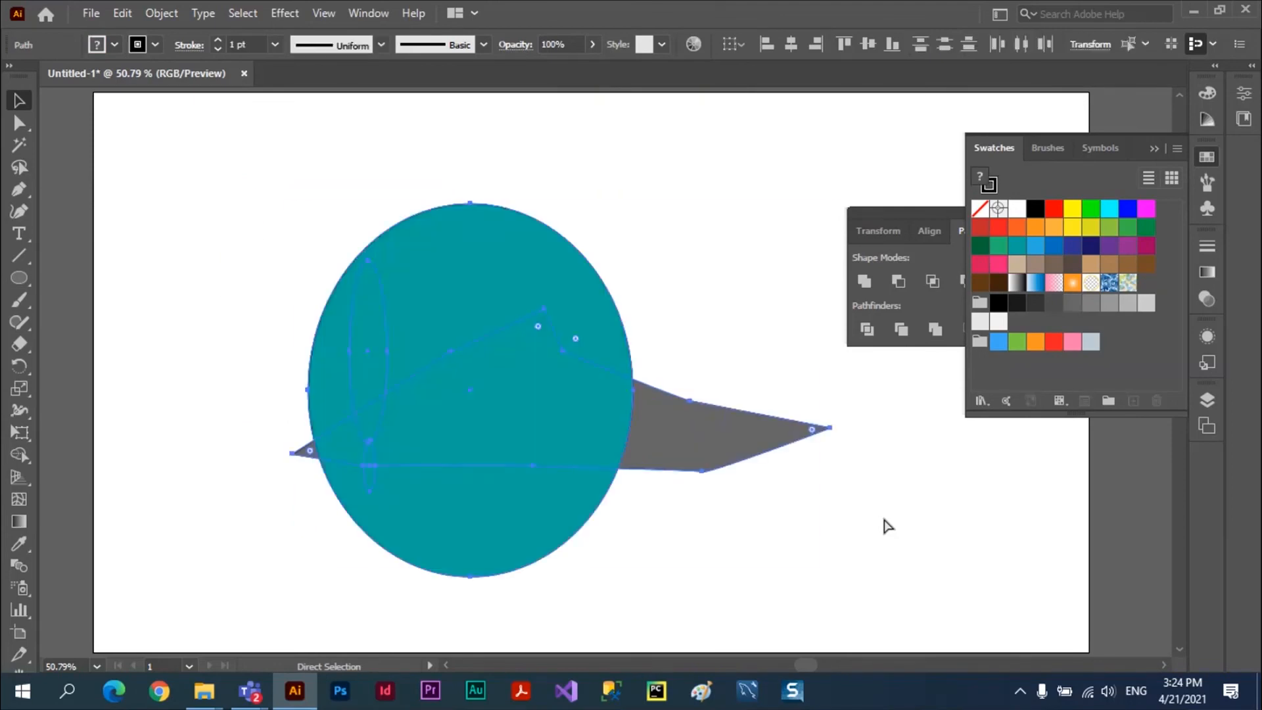
Move the teal ellipse off the artwork and back over the tree and the middle of the mountain
click(730, 268)
drag(530, 262, 253, 105)
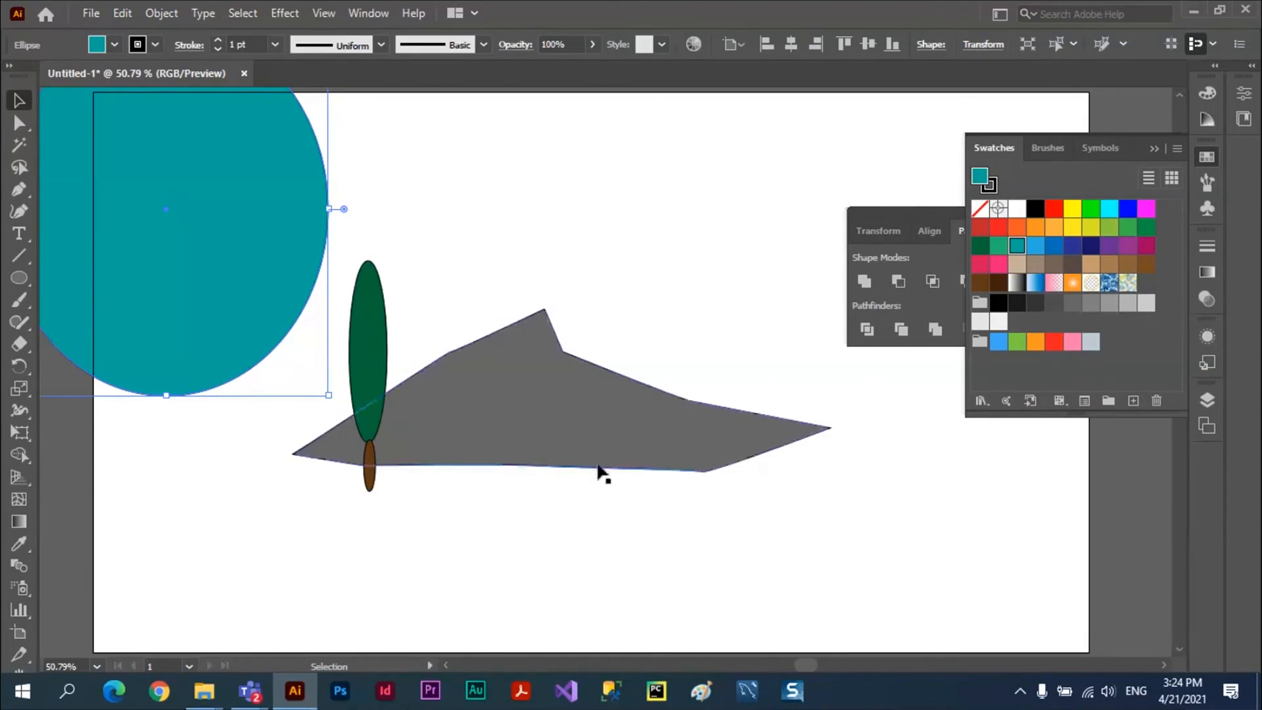
drag(283, 208, 541, 324)
Crop all the shapes to the teal ellipse again with Pathfinder Crop, and undo the crop
drag(201, 132, 755, 591)
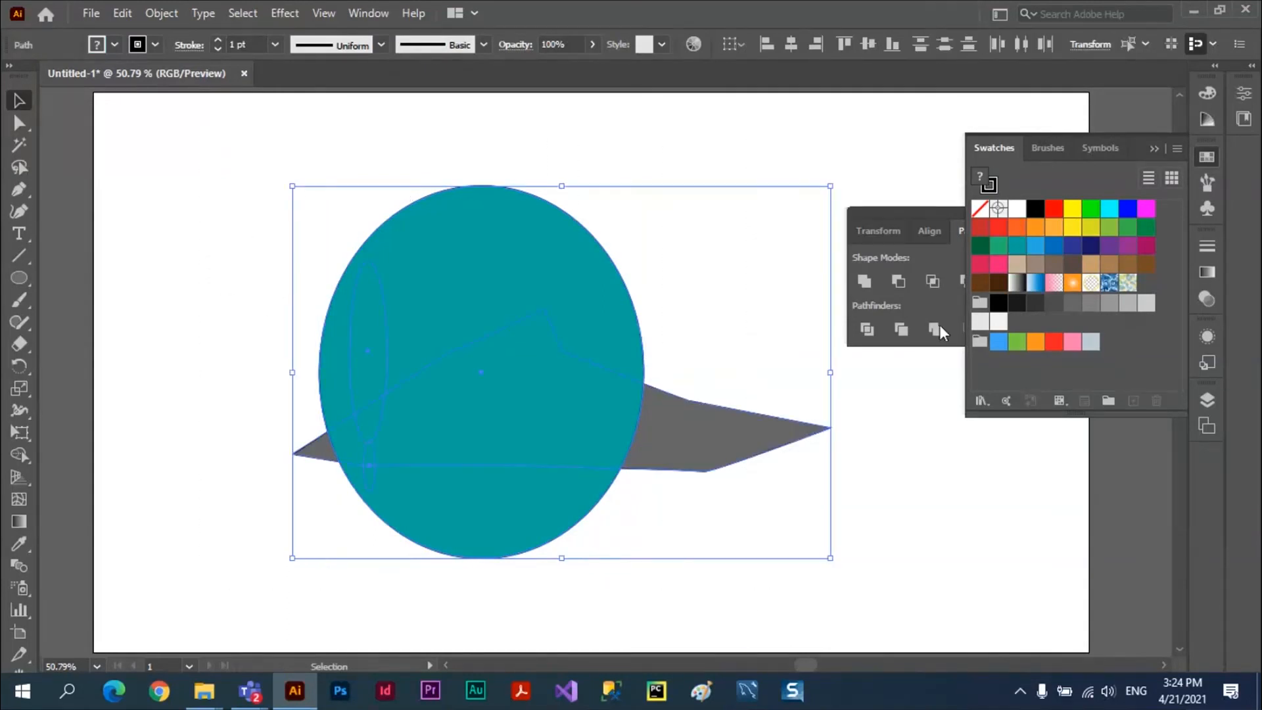
click(1154, 150)
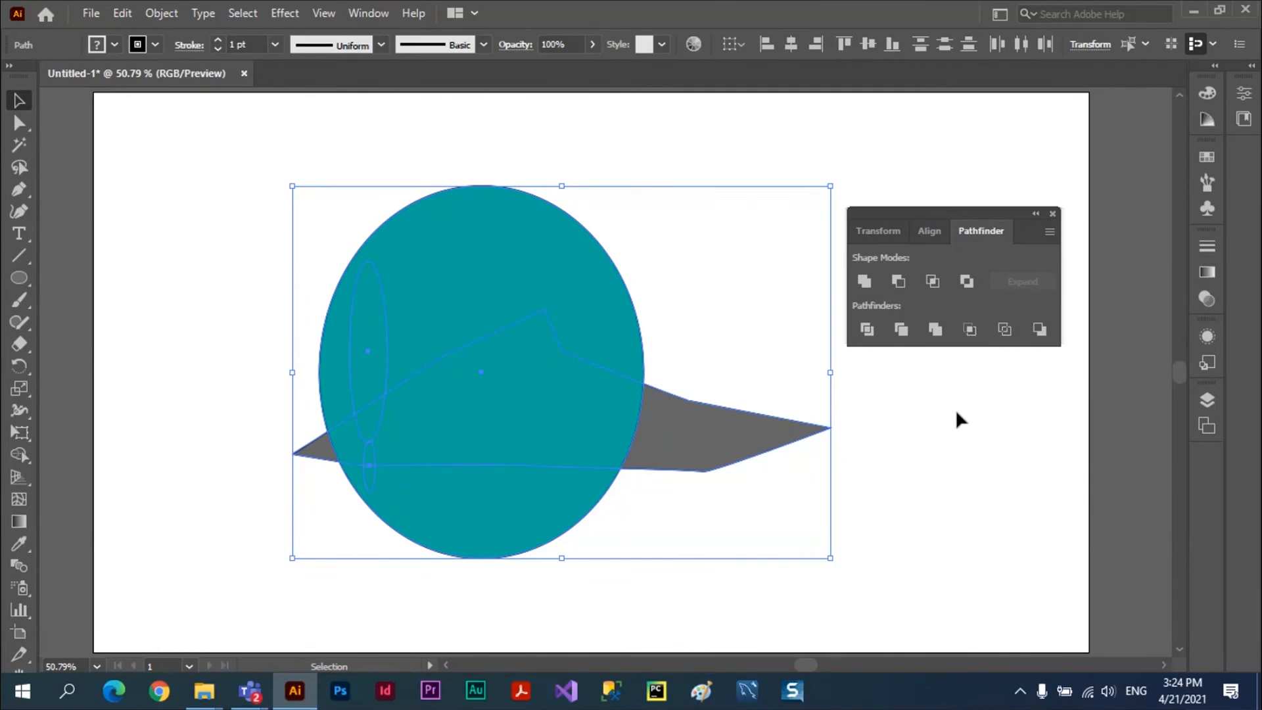
click(970, 329)
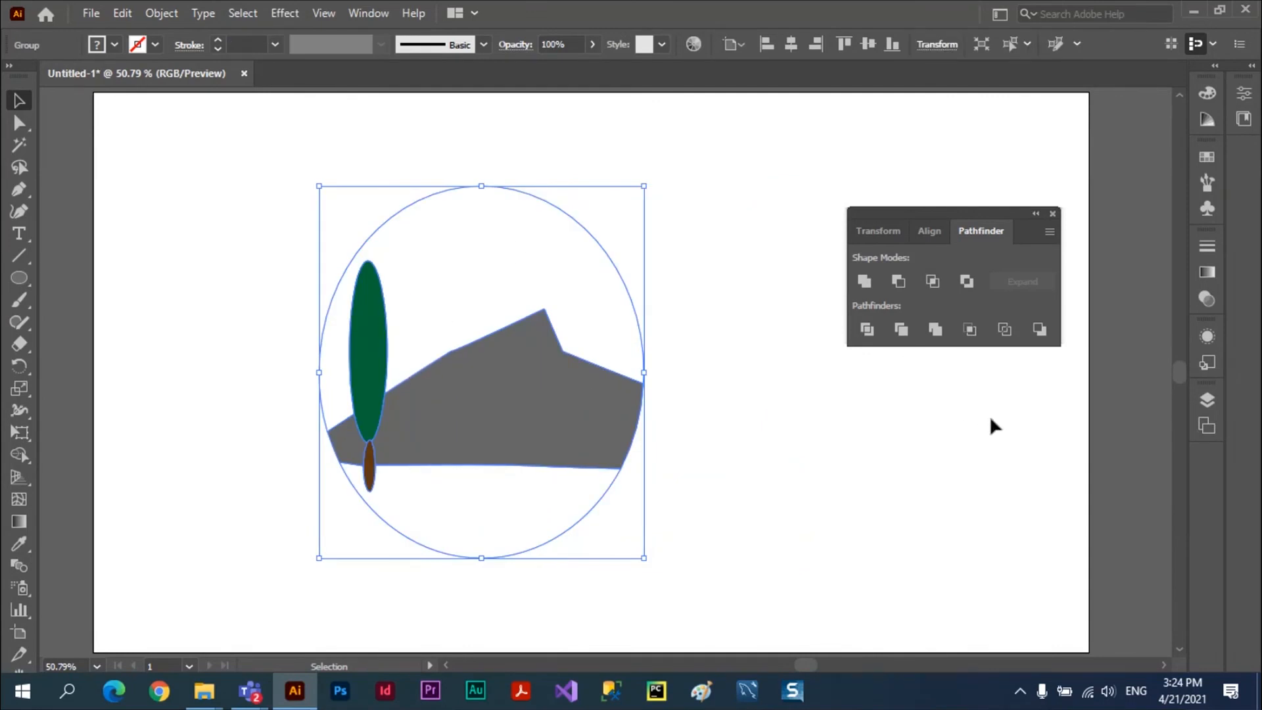
key(a)
key(ctrl+z)
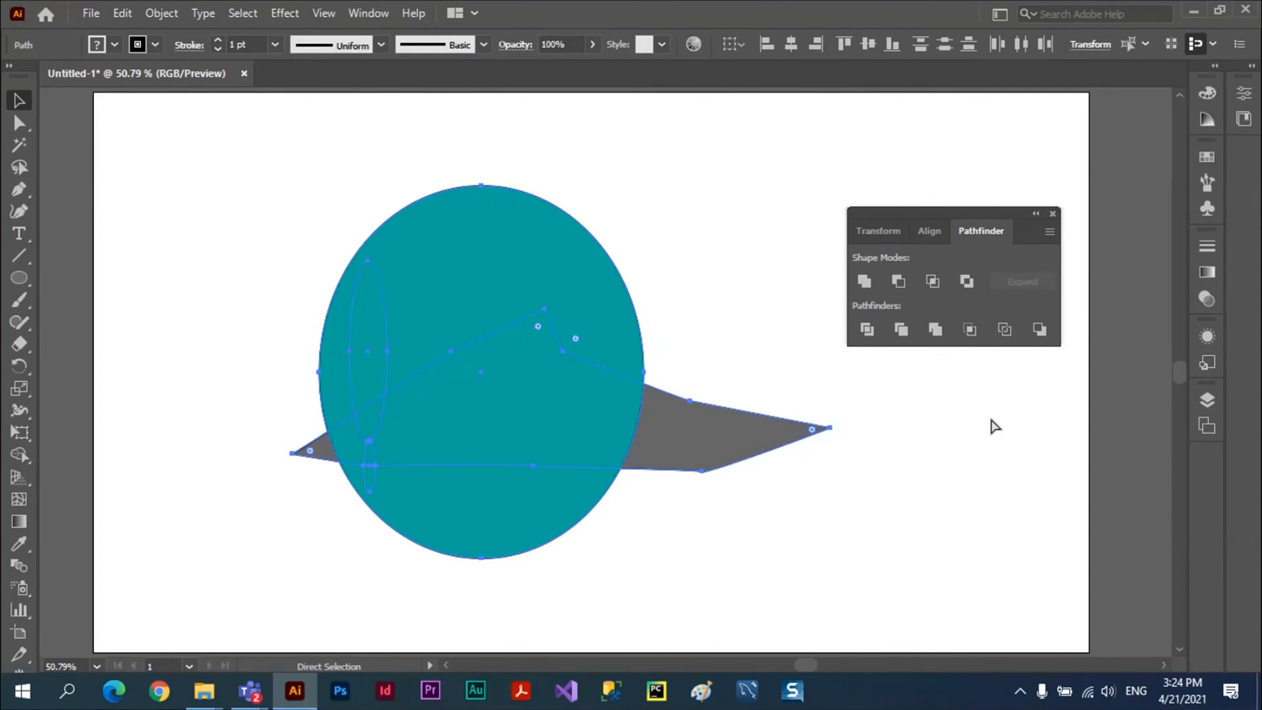
key(v)
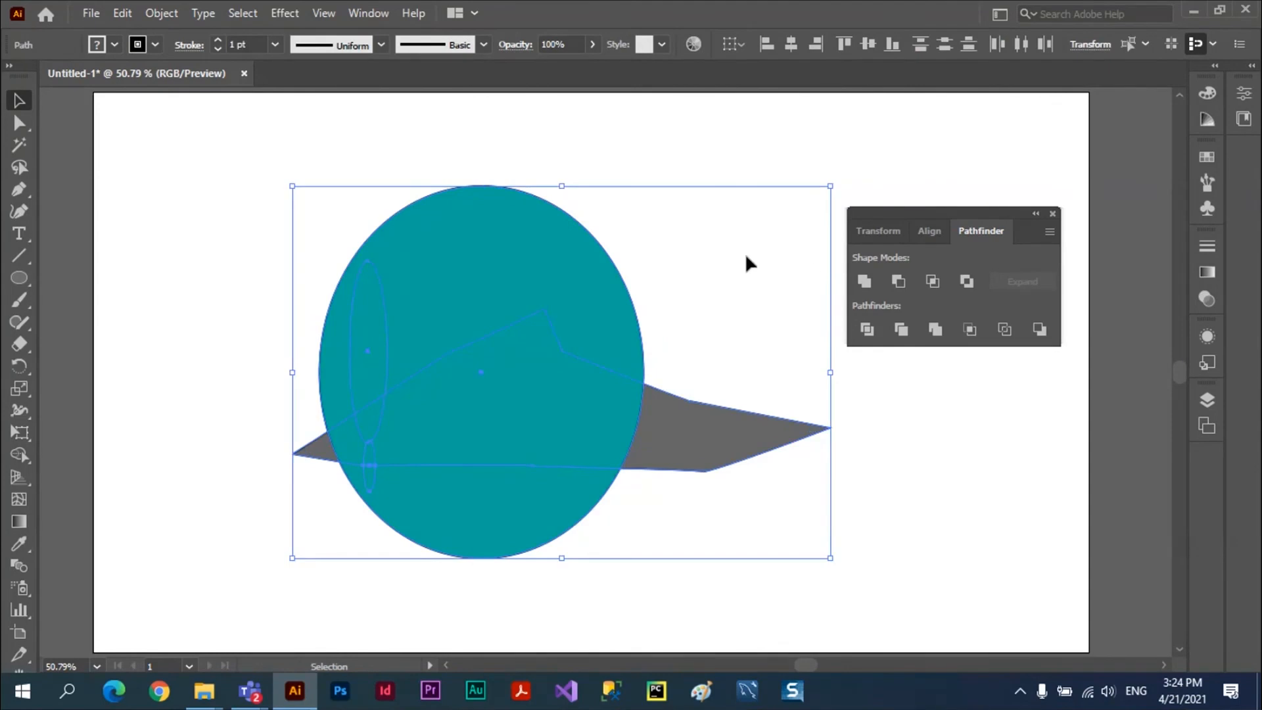
Move the teal ellipse up and right, clear of the tree, and shift the mountain left so its peak sits behind the tree
click(716, 139)
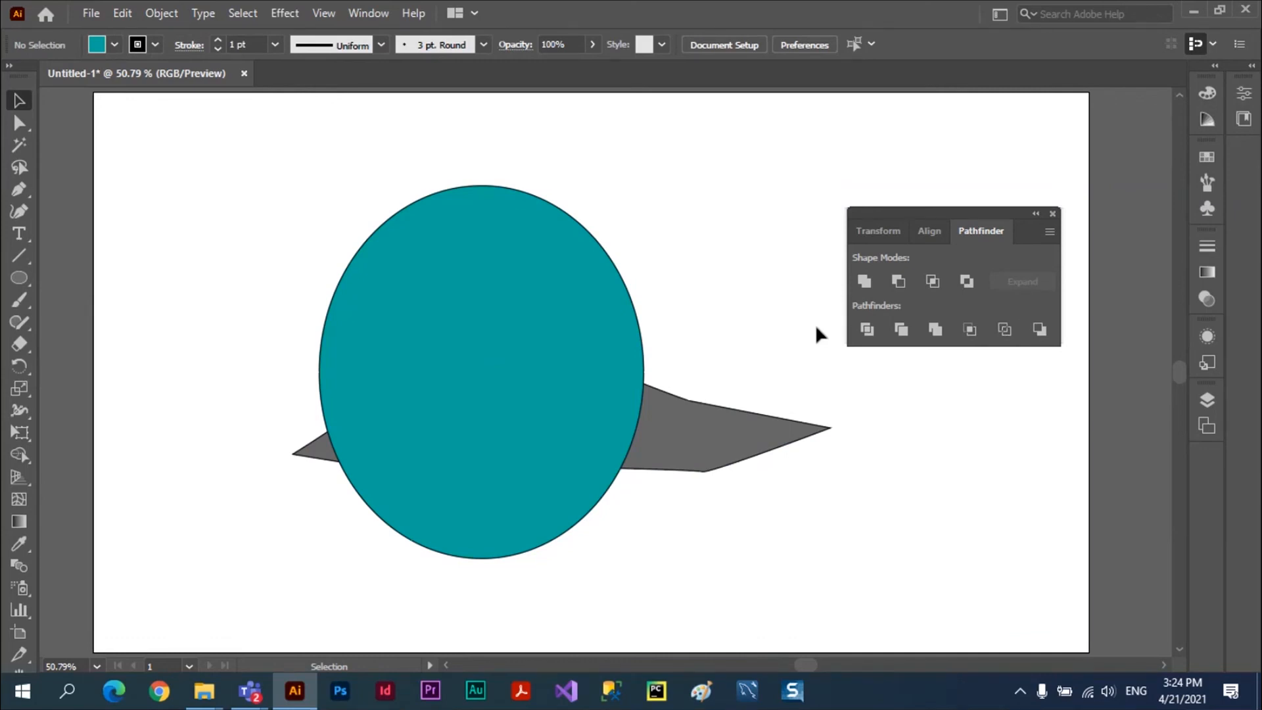
drag(511, 393, 292, 451)
drag(727, 329, 667, 307)
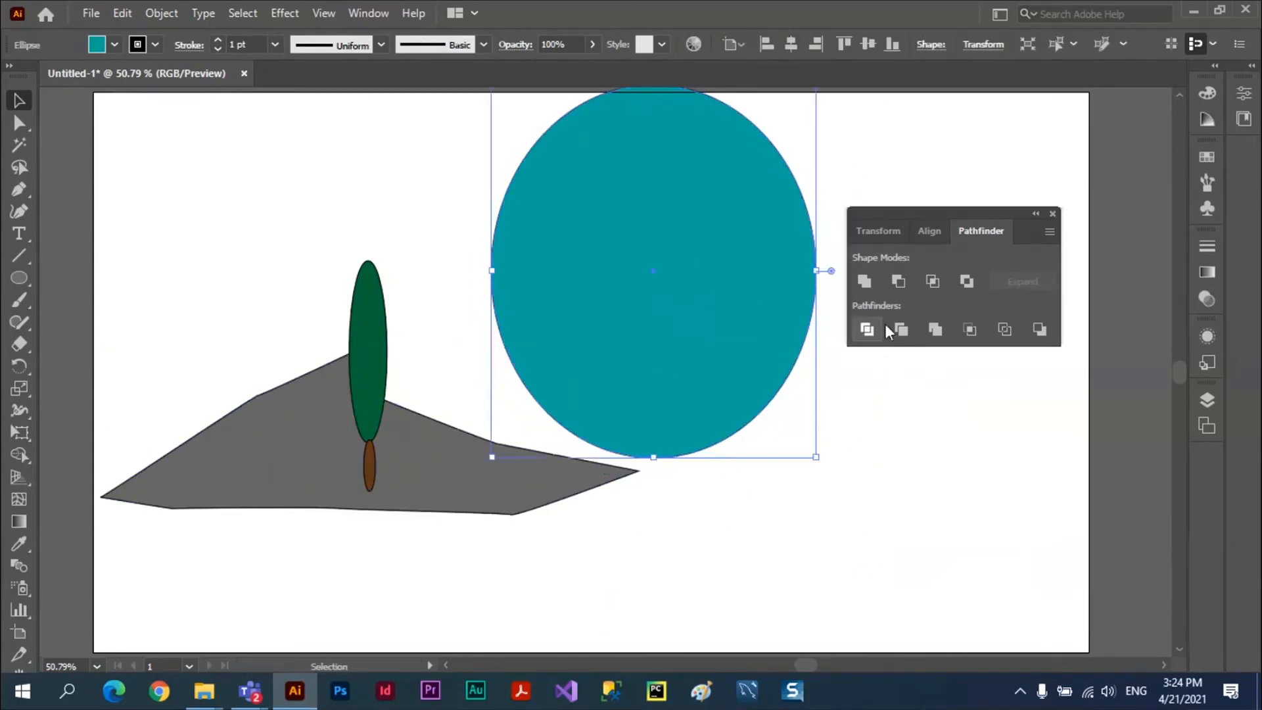
Apply the Pathfinder Outline operation to the teal ellipse, and try moving the outline before undoing that move
click(969, 327)
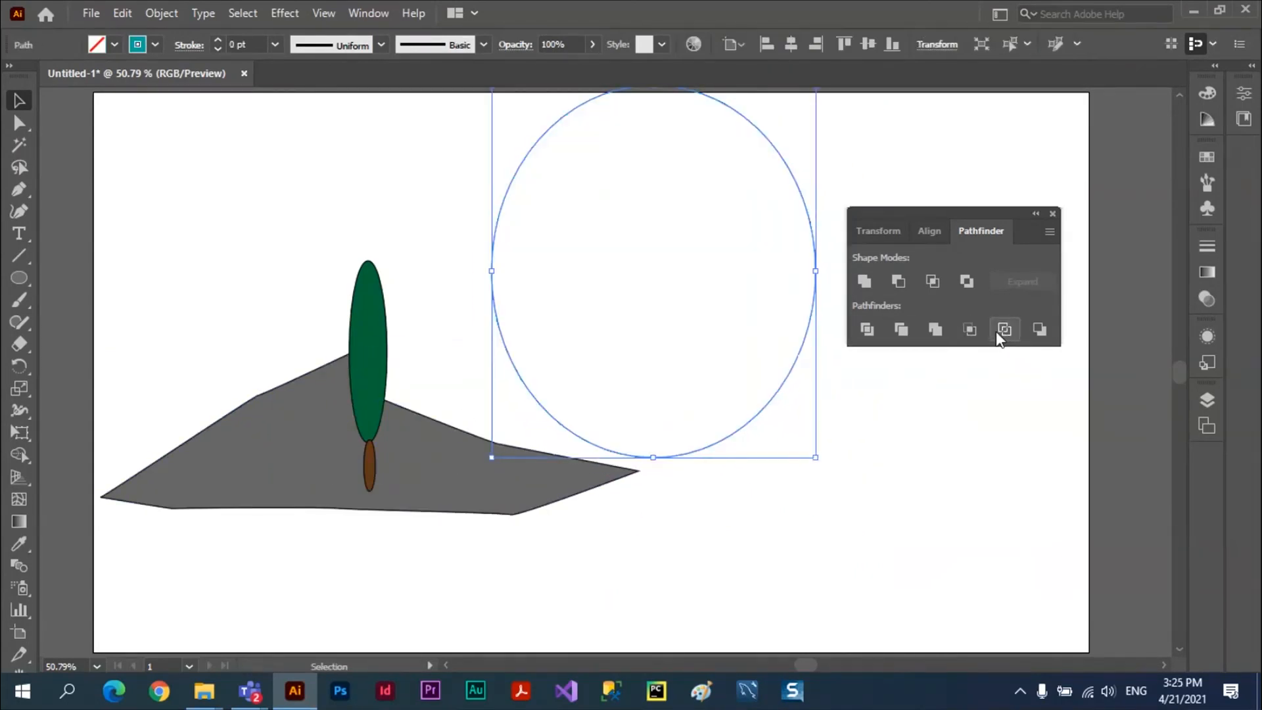
drag(782, 386, 819, 441)
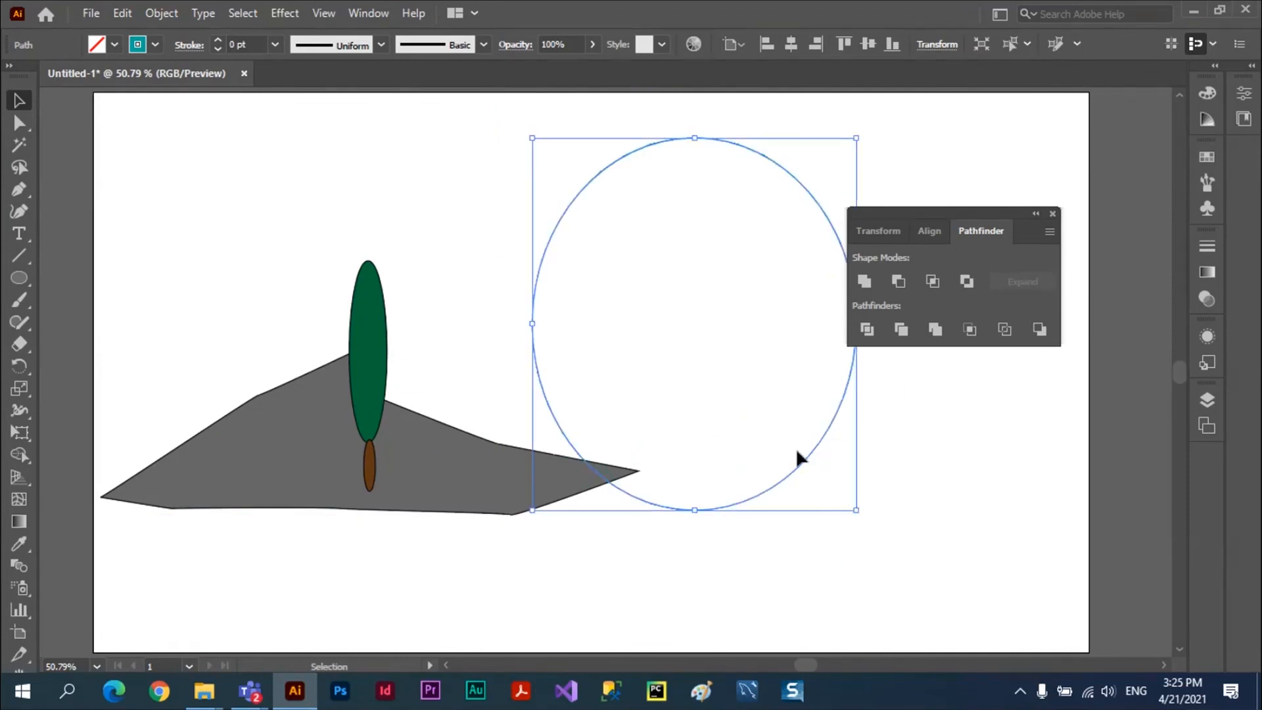
key(ctrl+z)
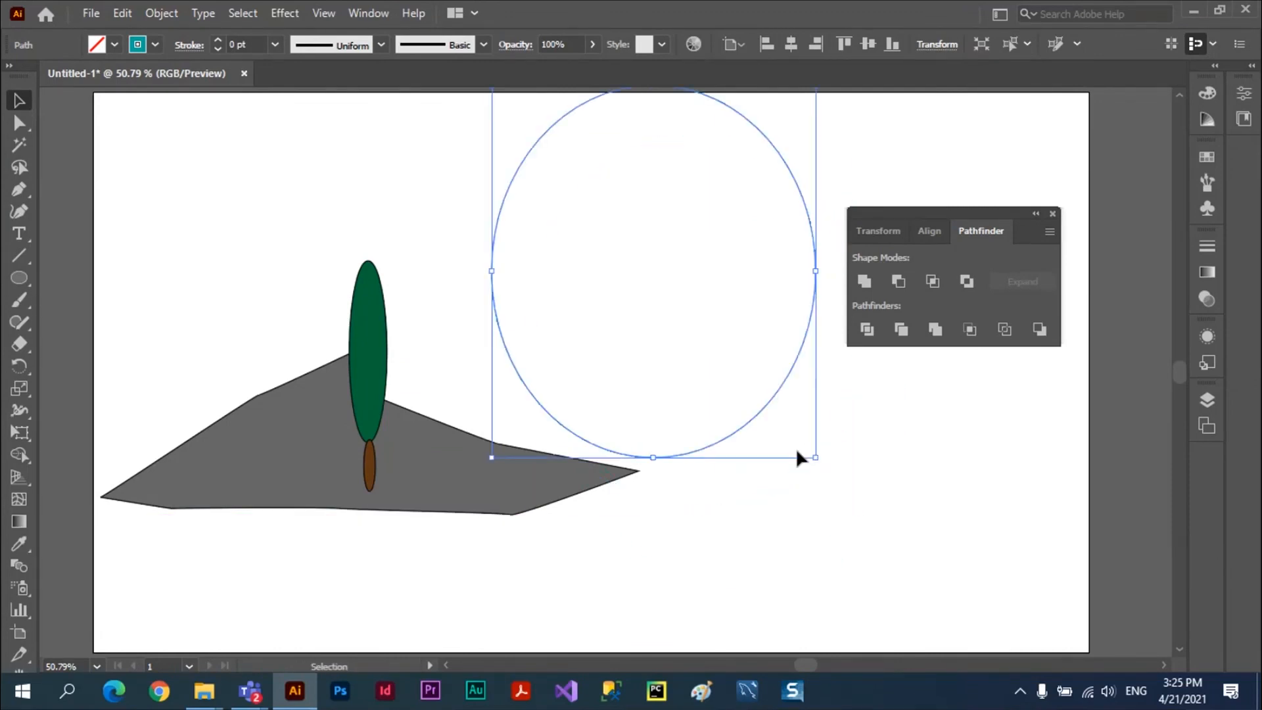
click(782, 456)
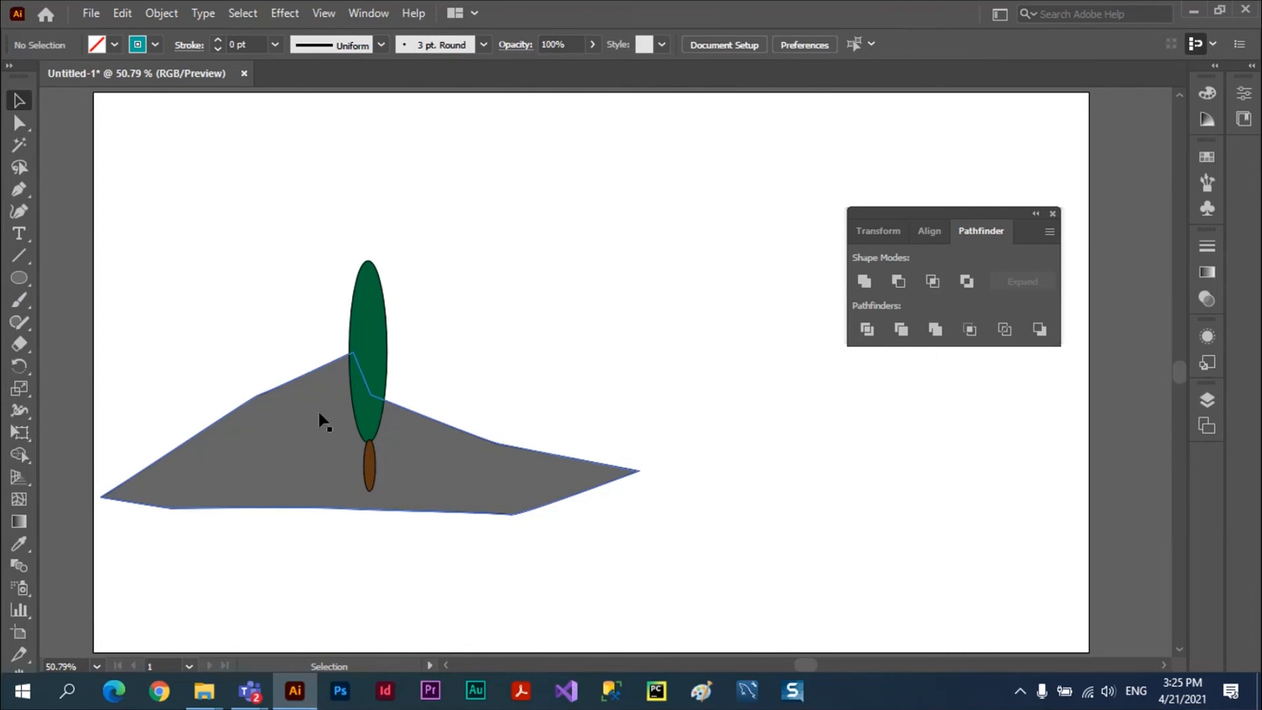
Move the mountain right and slightly up behind the tree, and apply Pathfinder Outline to the tree and mountain together
drag(321, 421, 452, 371)
drag(172, 210, 774, 562)
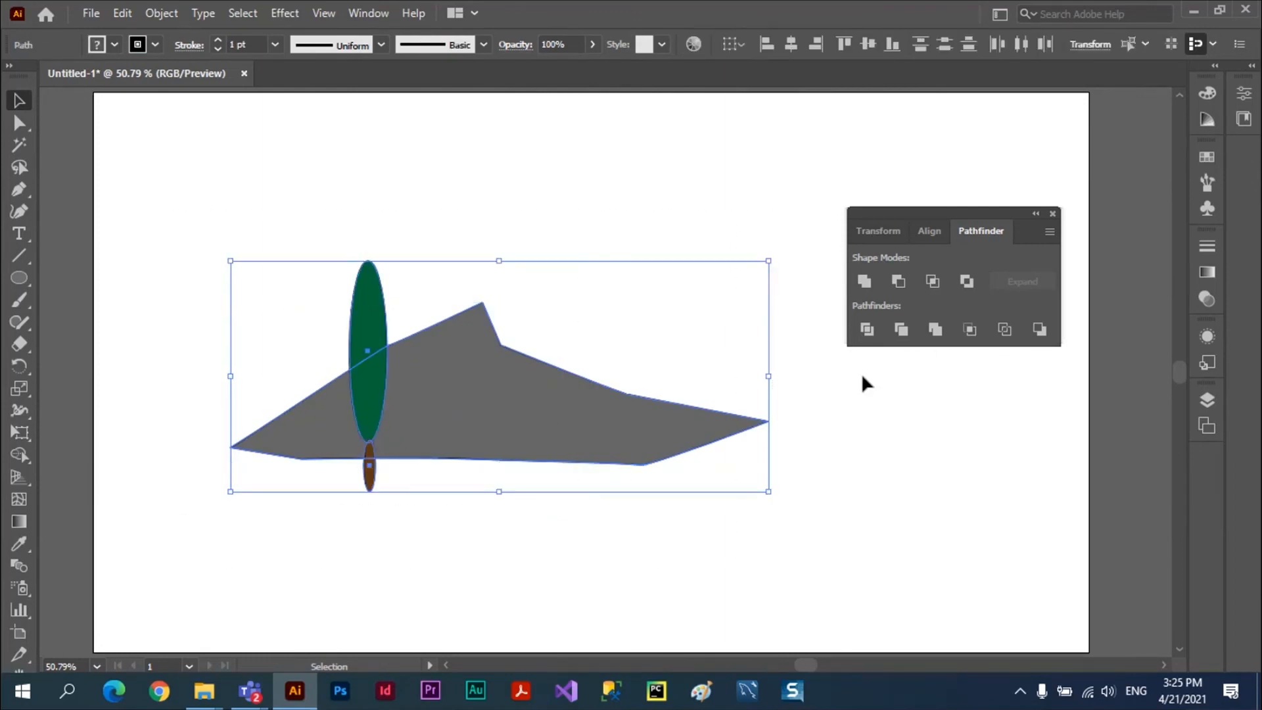
click(1002, 329)
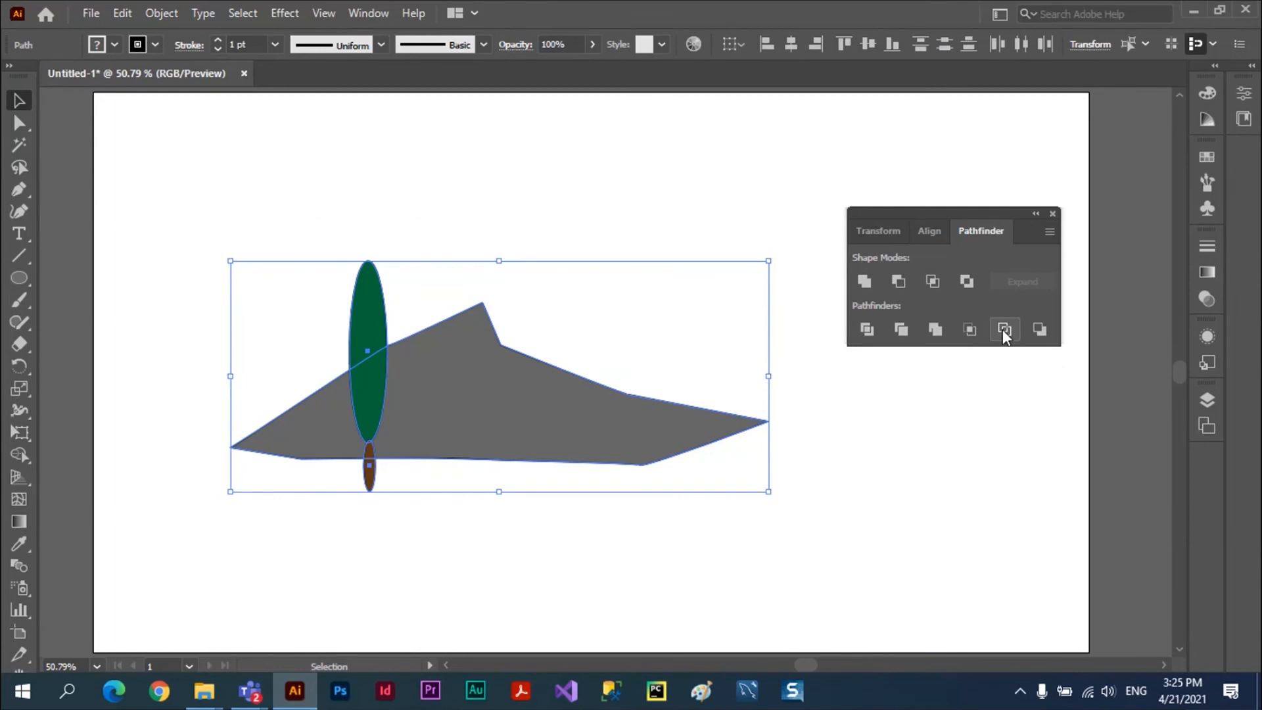
click(617, 204)
click(377, 355)
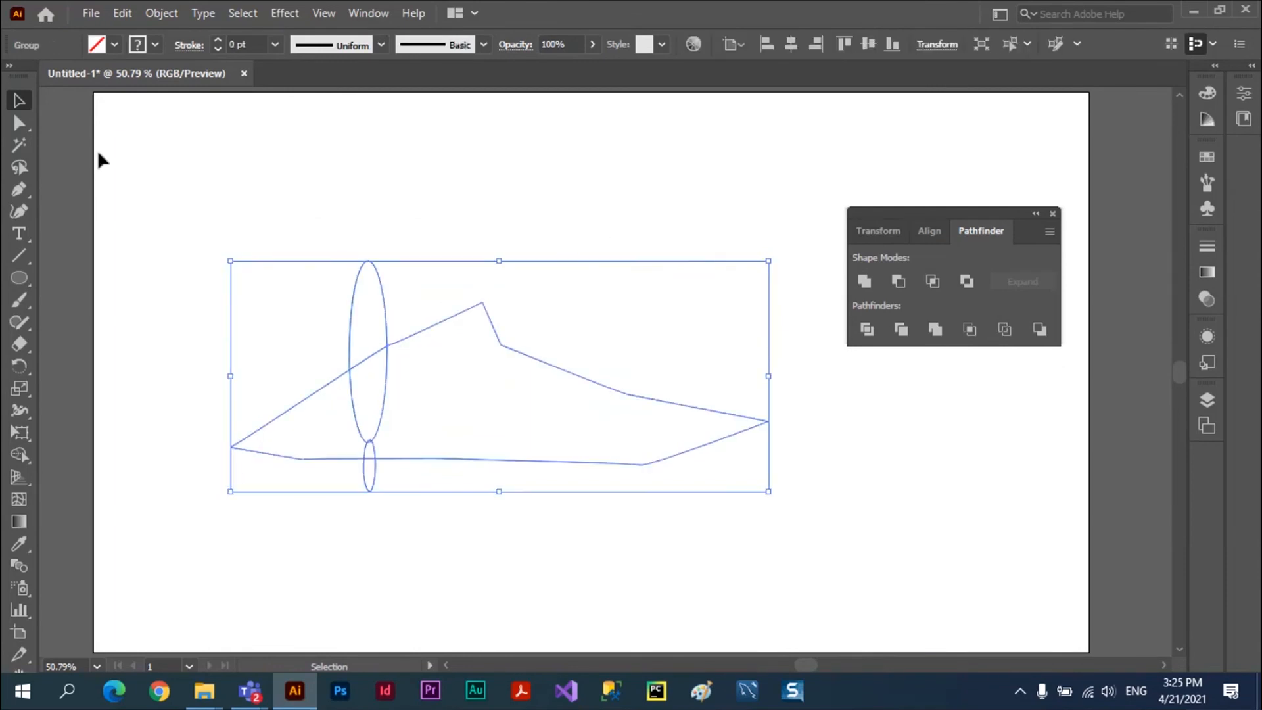
Ungroup the outlined tree and mountain paths and clear the selection
click(163, 15)
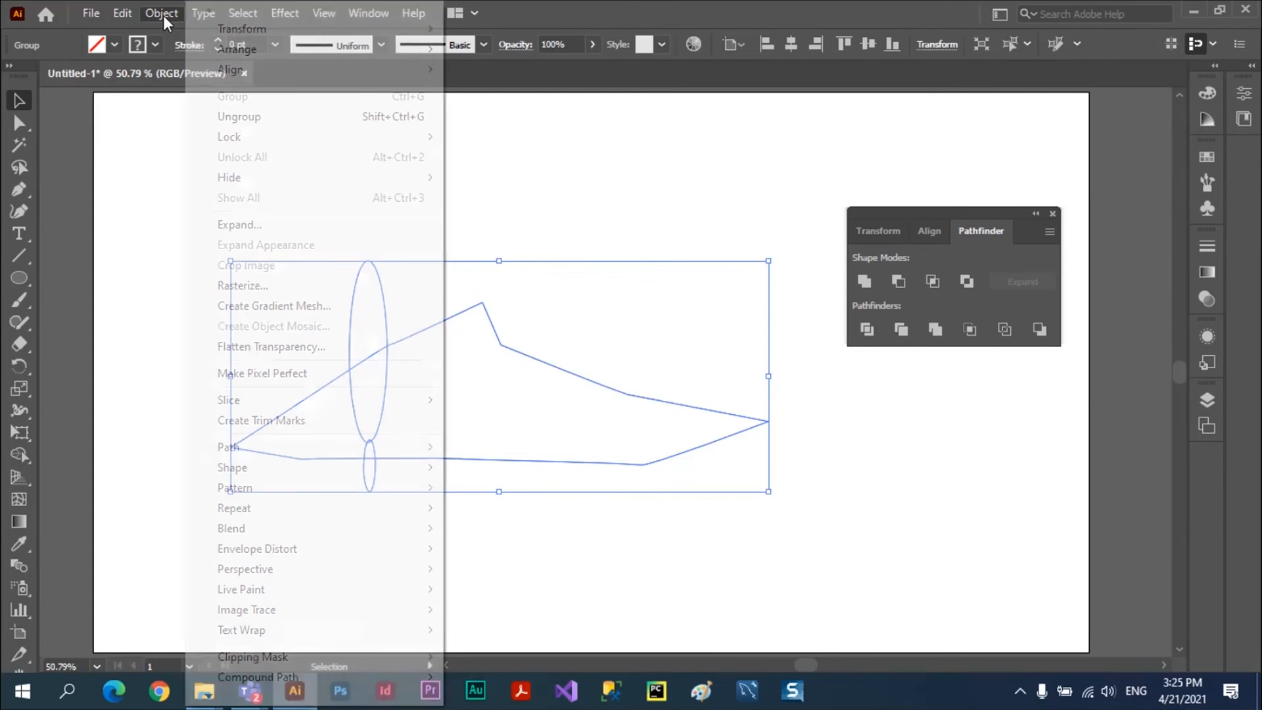
click(253, 118)
click(285, 207)
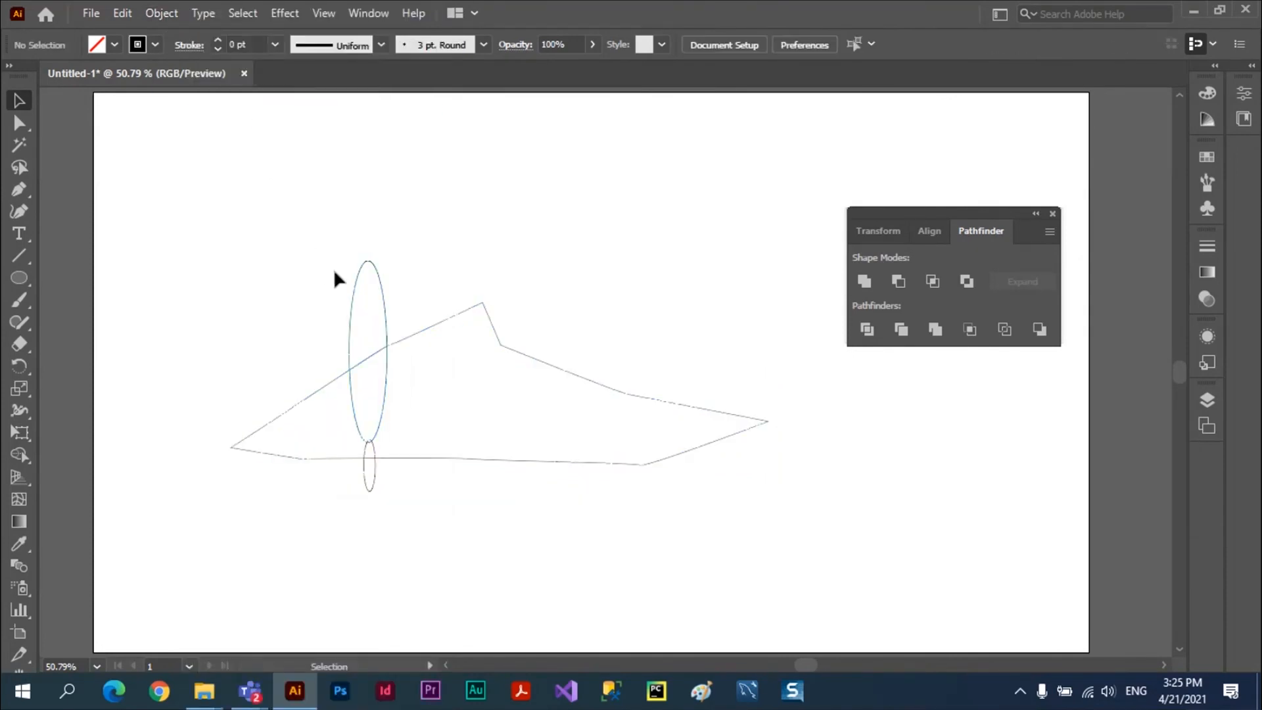
Pull the outlined treetop, trunk and mountain segments apart so they lie separately around the artboard
click(352, 308)
drag(351, 305, 273, 223)
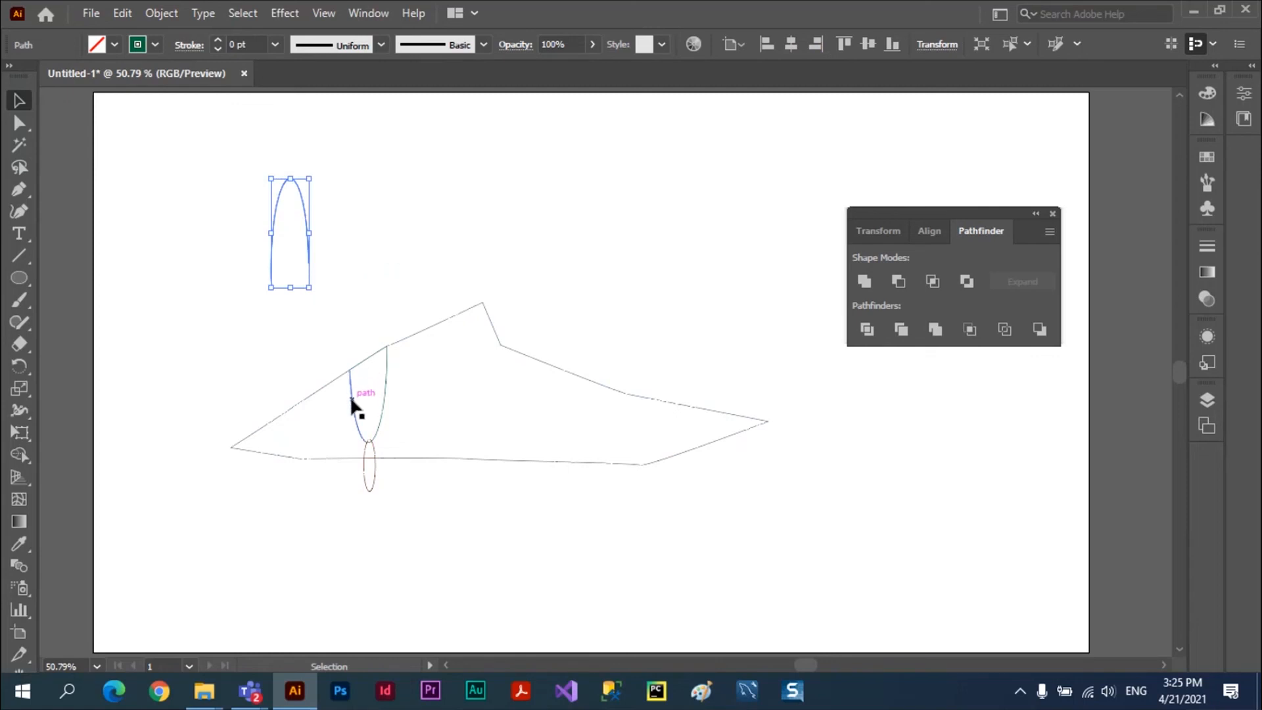
drag(352, 408, 250, 347)
drag(273, 417, 235, 443)
drag(483, 463, 552, 350)
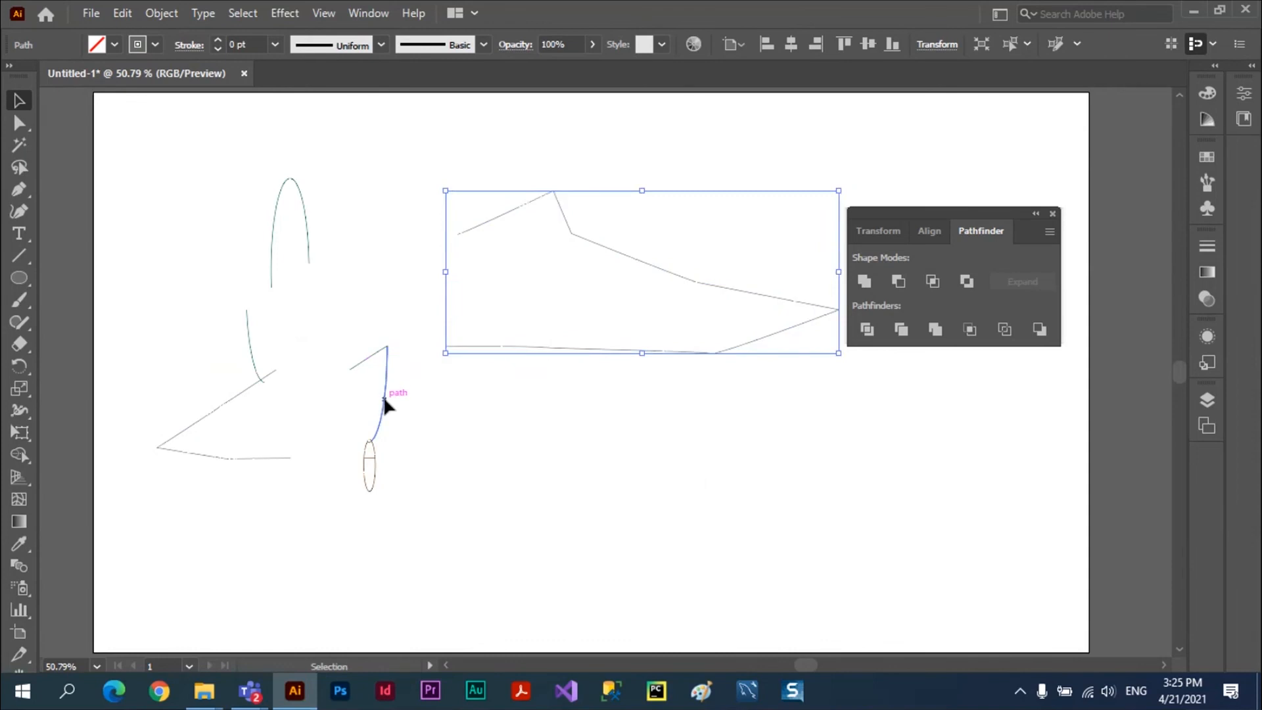
drag(386, 403, 487, 446)
drag(371, 487, 365, 511)
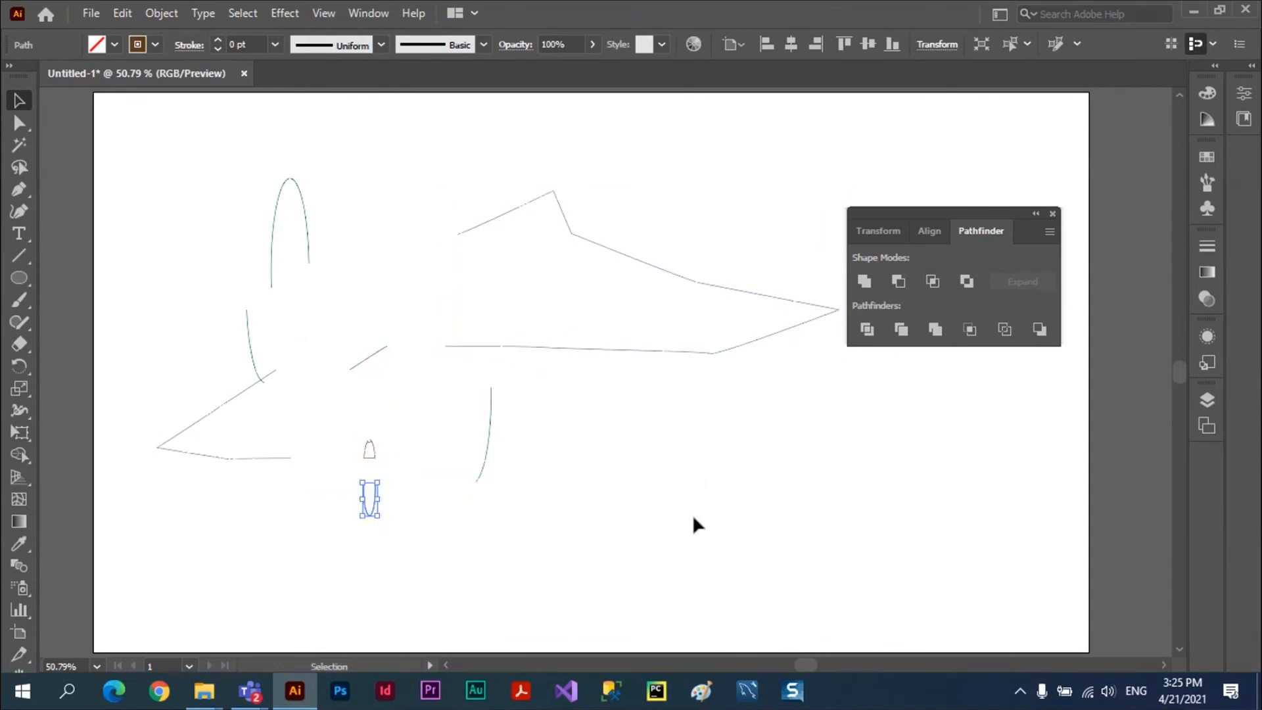
Select all the outline segments and delete them from the artboard
click(693, 517)
key(ctrl+a)
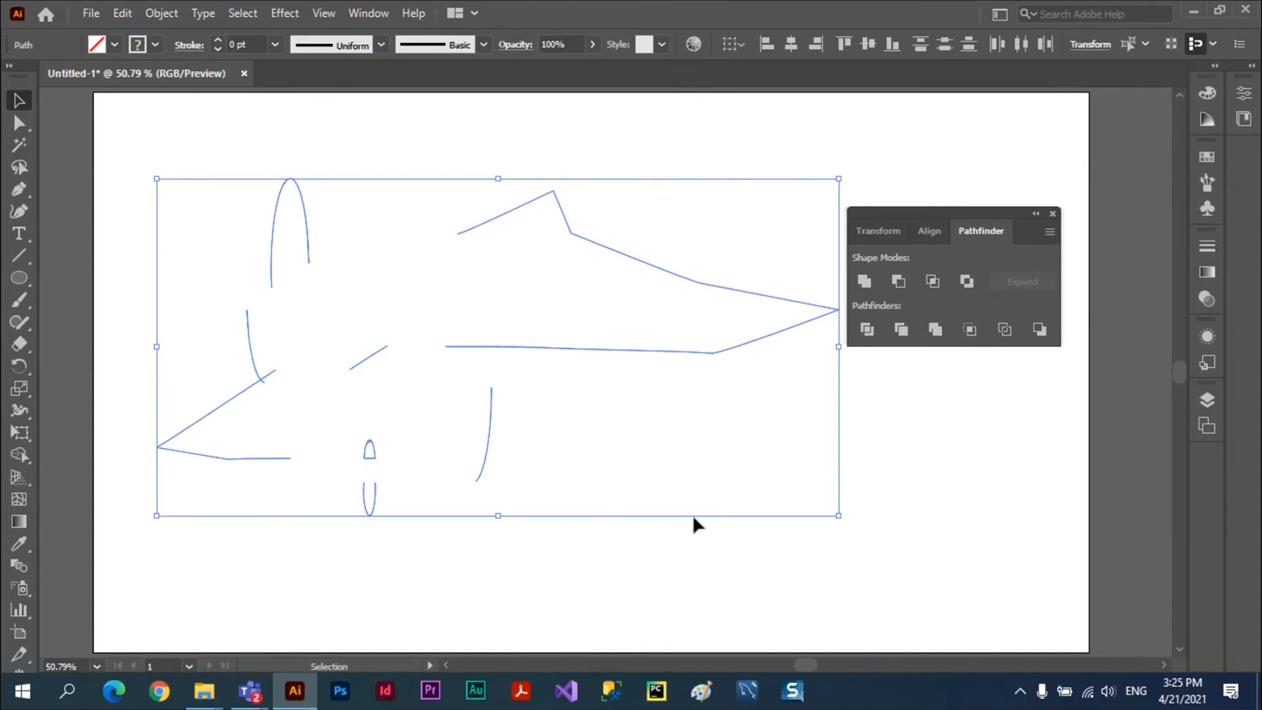
click(692, 514)
Draw four separate, roughly circular ellipses of different sizes with a dark blue fill
click(18, 277)
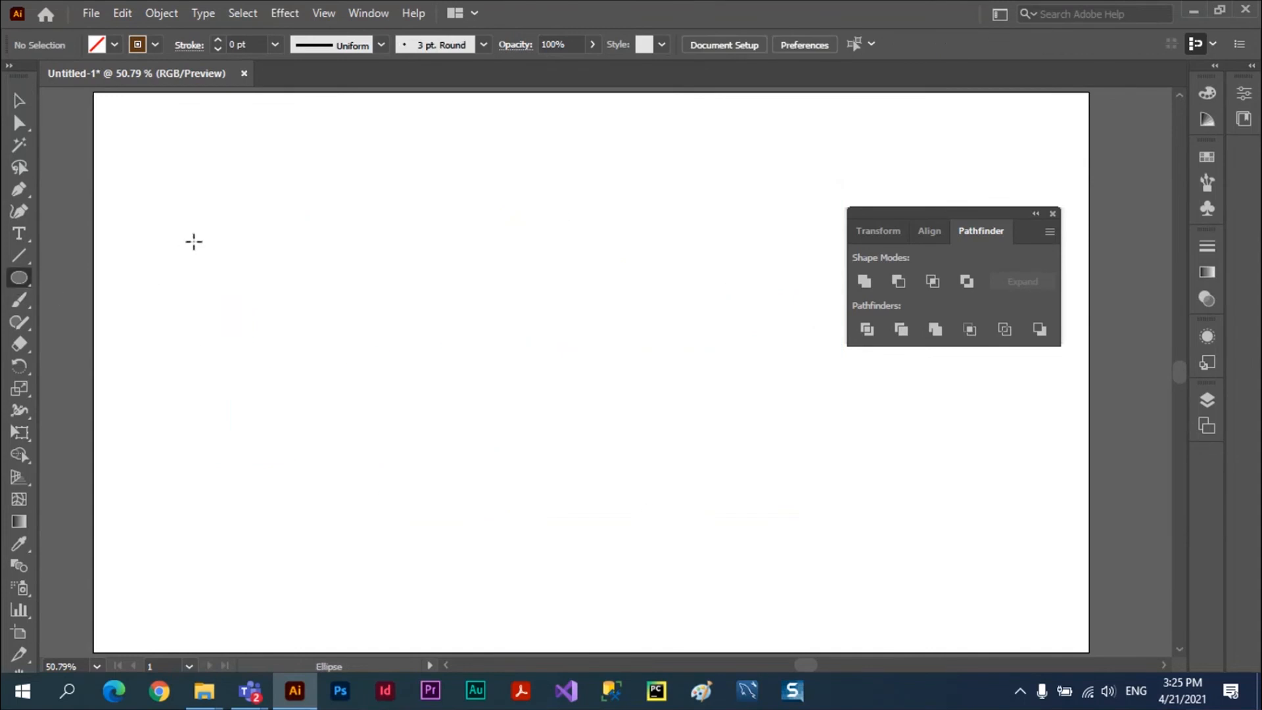
drag(190, 239, 355, 415)
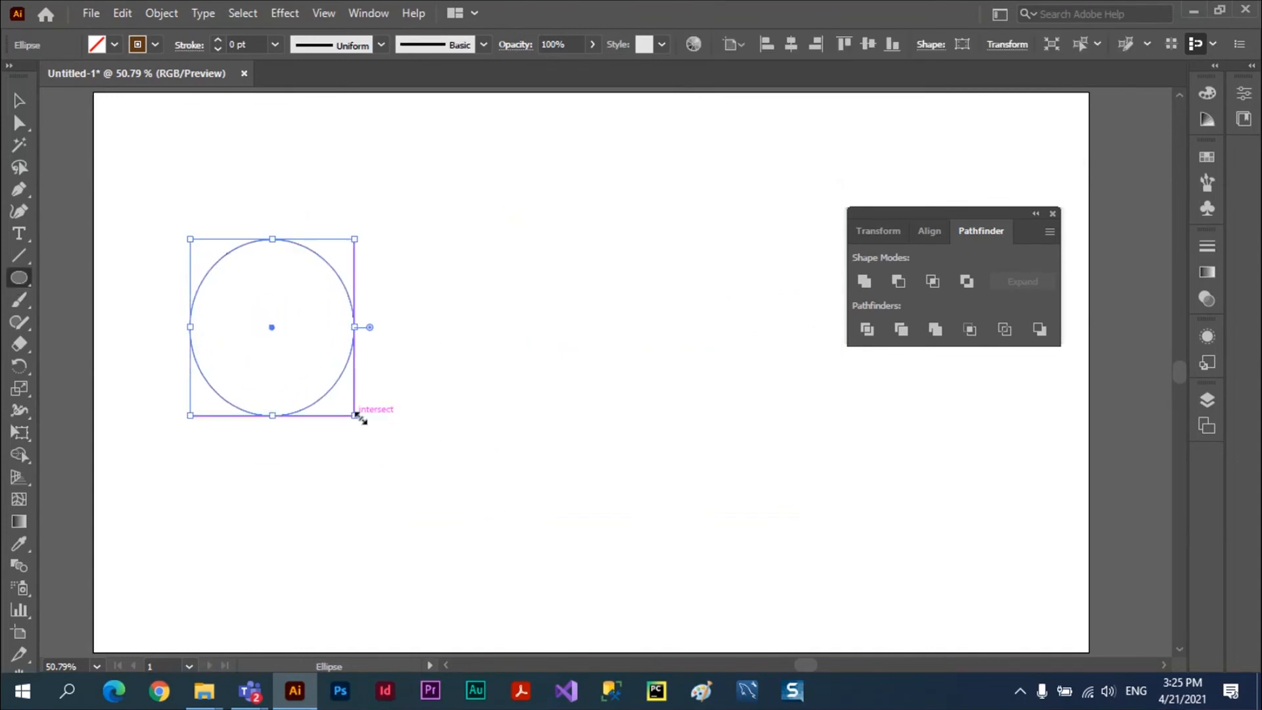
click(1206, 156)
click(1072, 245)
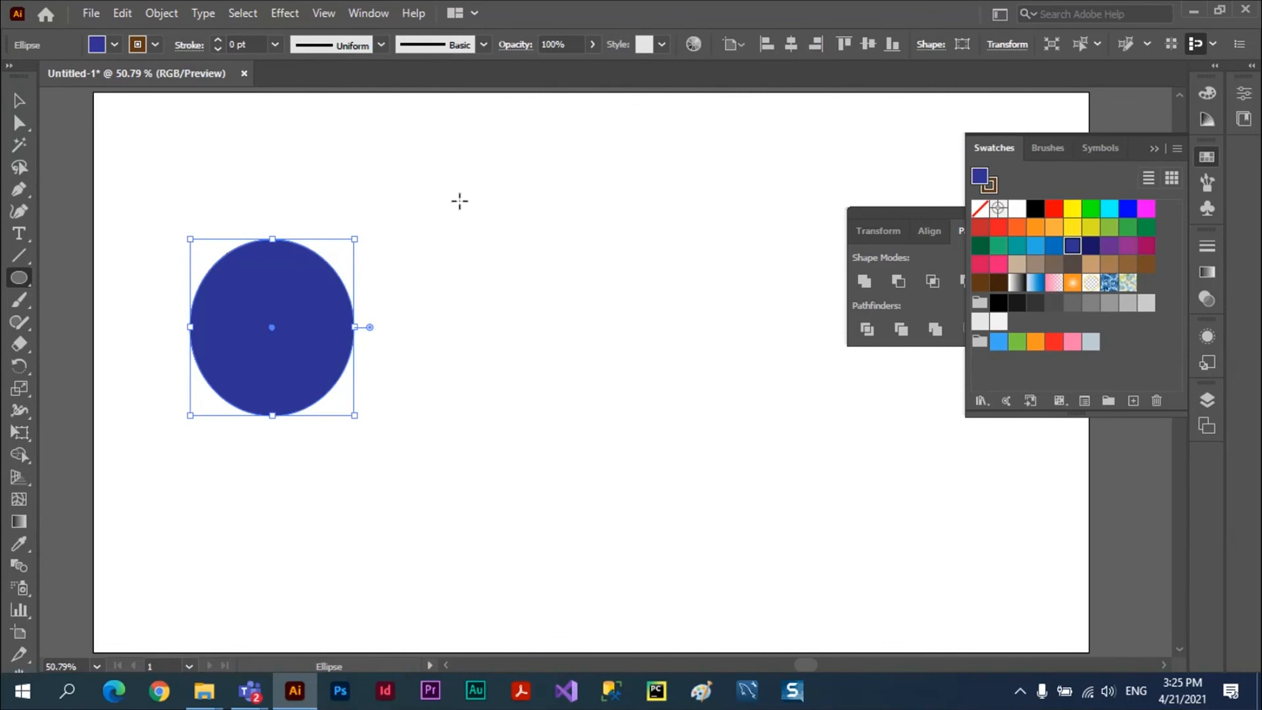
drag(458, 199, 649, 382)
drag(464, 444, 601, 600)
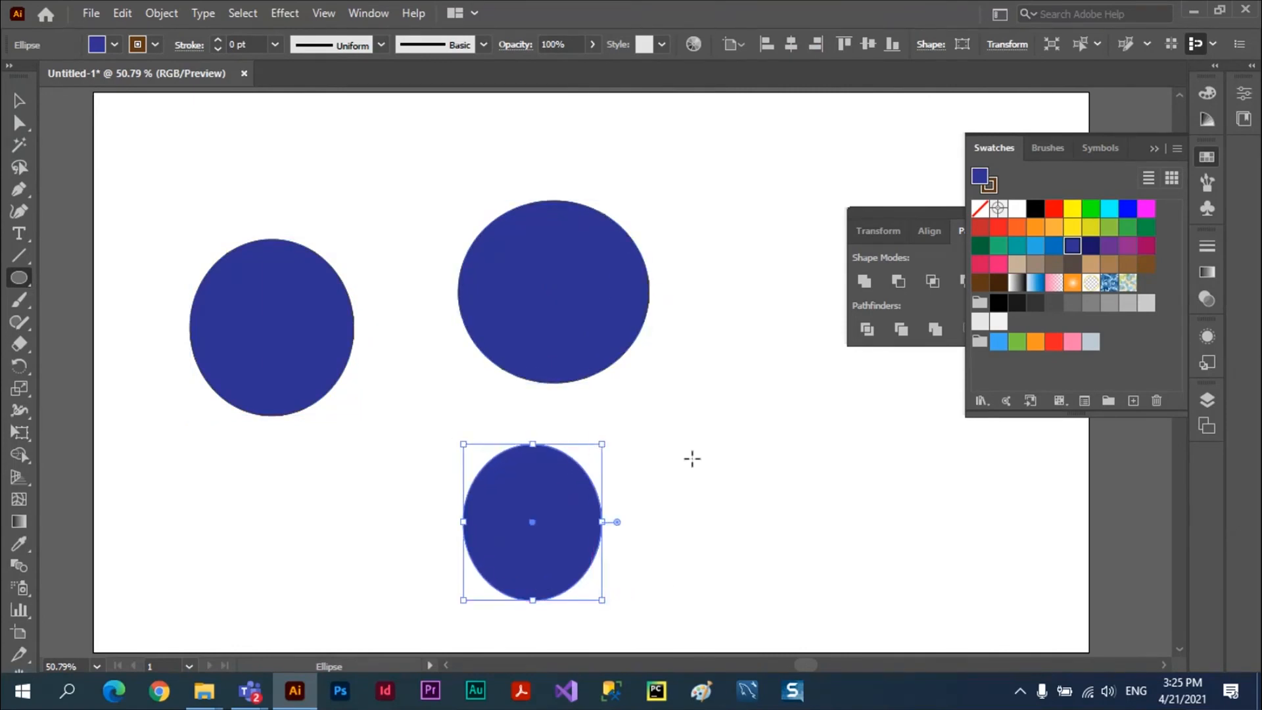
drag(681, 402, 837, 564)
Move three of the blue circles over toward the leftmost one so all four overlap in a cloud-like cluster
click(19, 99)
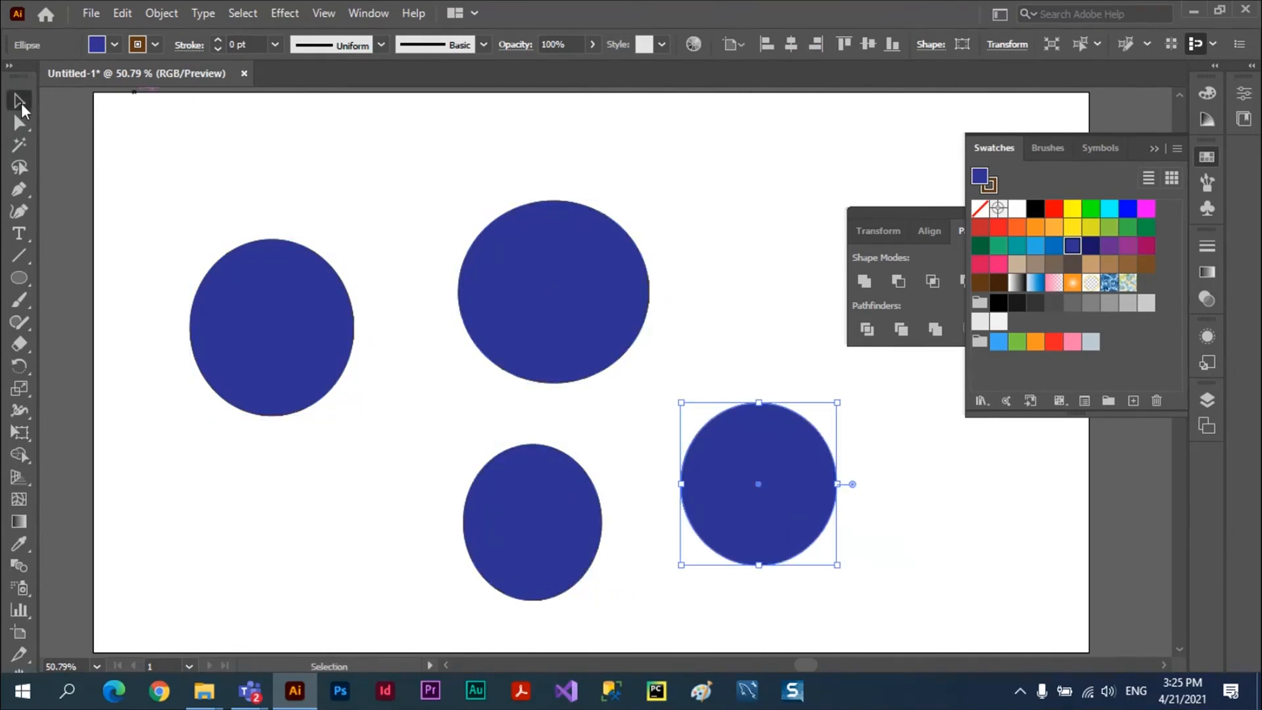
drag(527, 294, 362, 280)
drag(515, 567, 320, 397)
drag(815, 523, 474, 375)
Apply the Pathfinder Outline operation to all four overlapping blue circles
drag(164, 136, 527, 477)
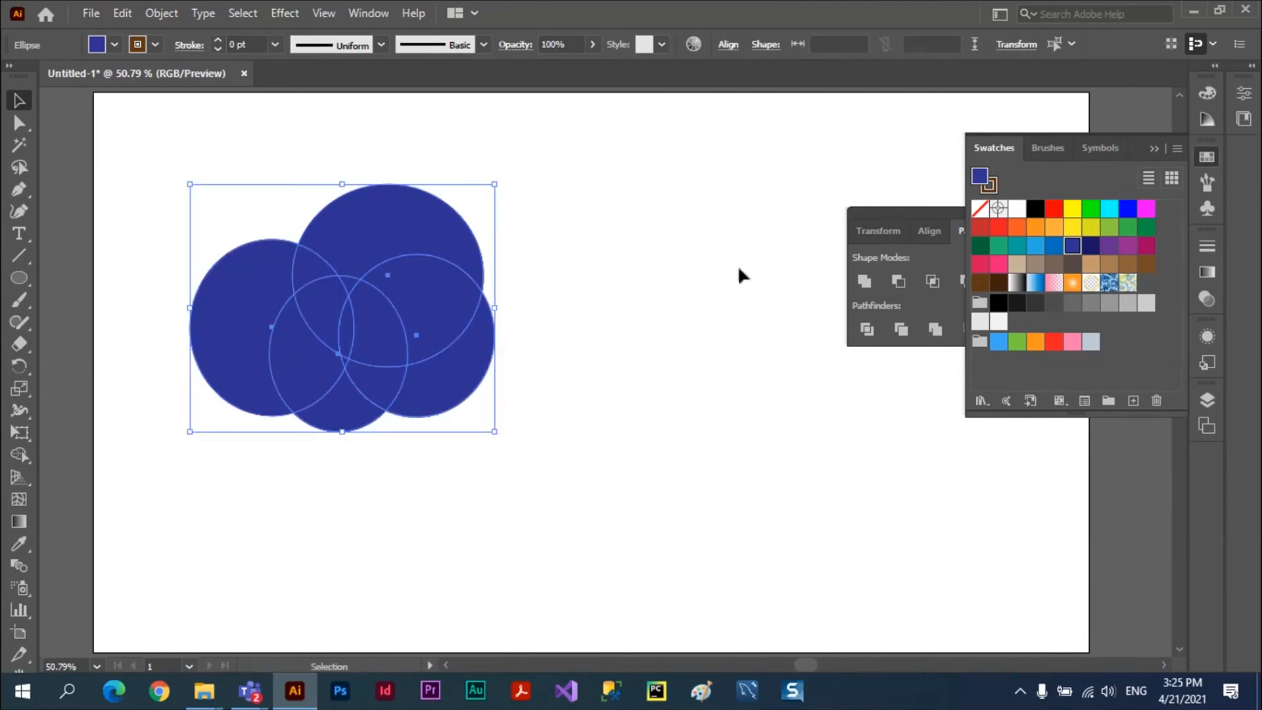
click(1154, 149)
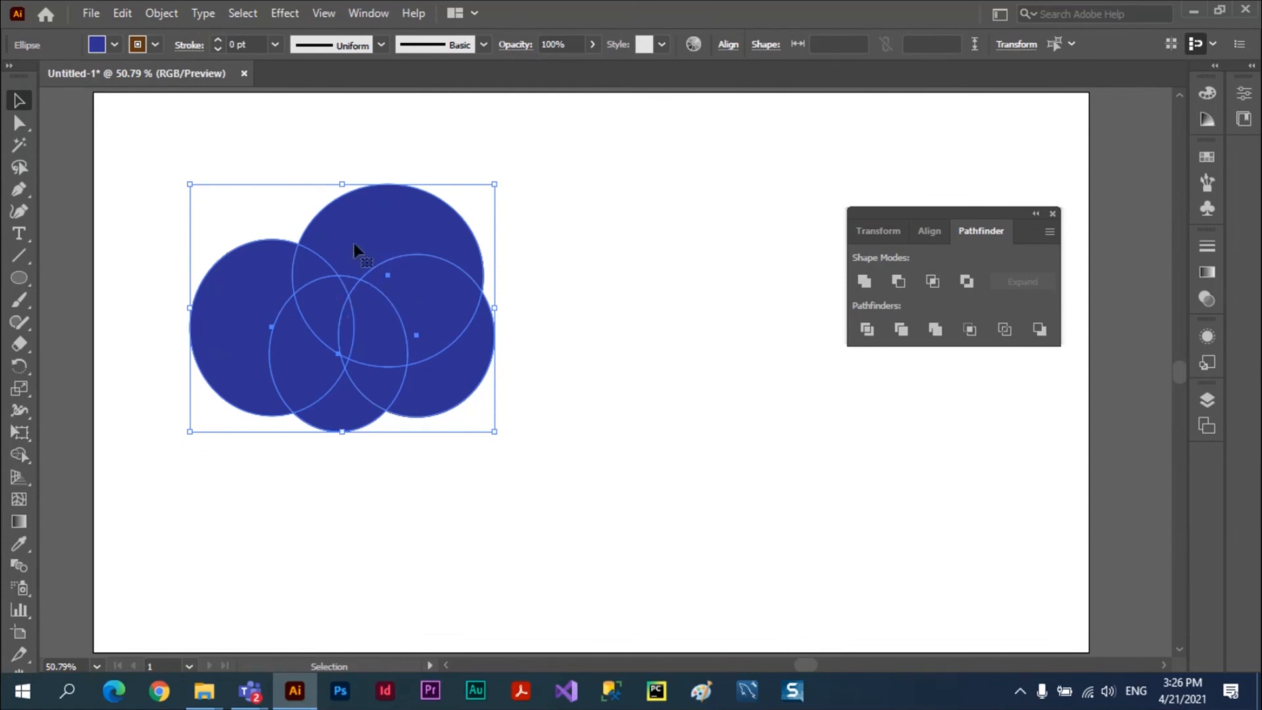
click(1005, 330)
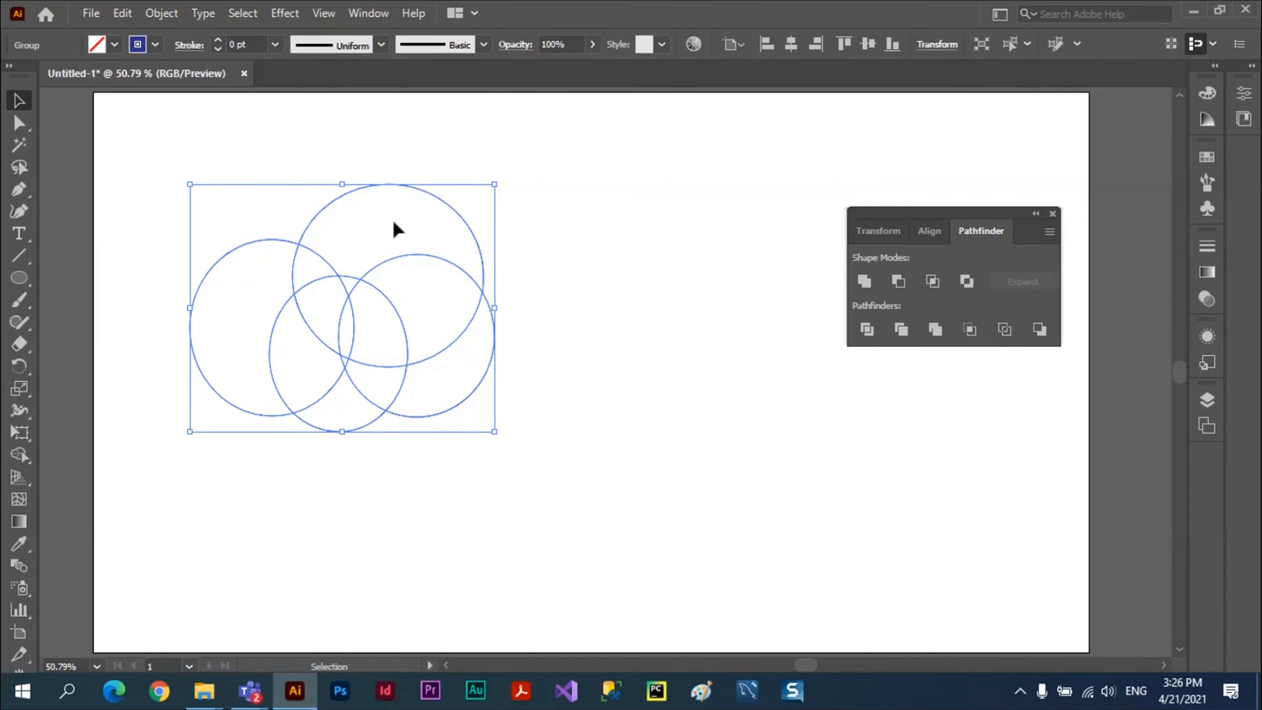
Set the stroke weight of the outlined circles to 7 pt
click(218, 41)
click(217, 41)
click(218, 41)
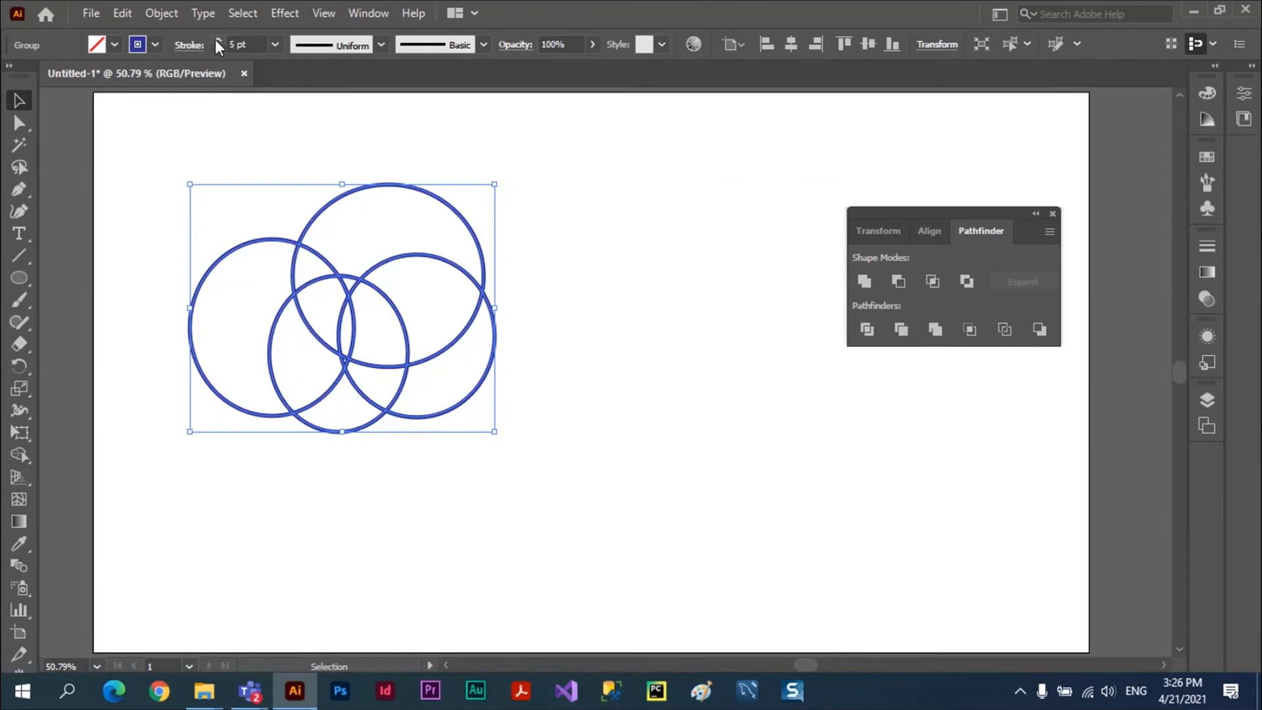
click(218, 40)
click(218, 40)
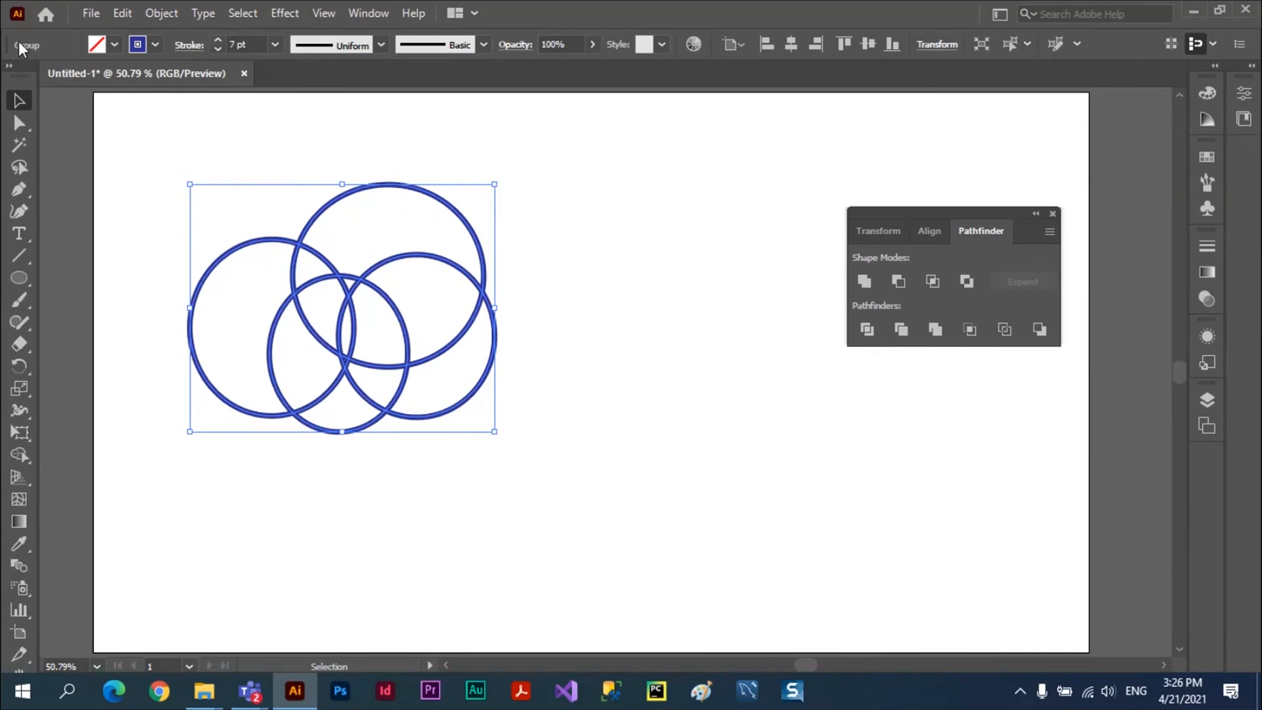
Ungroup the outlined blue circles and clear the selection
click(155, 15)
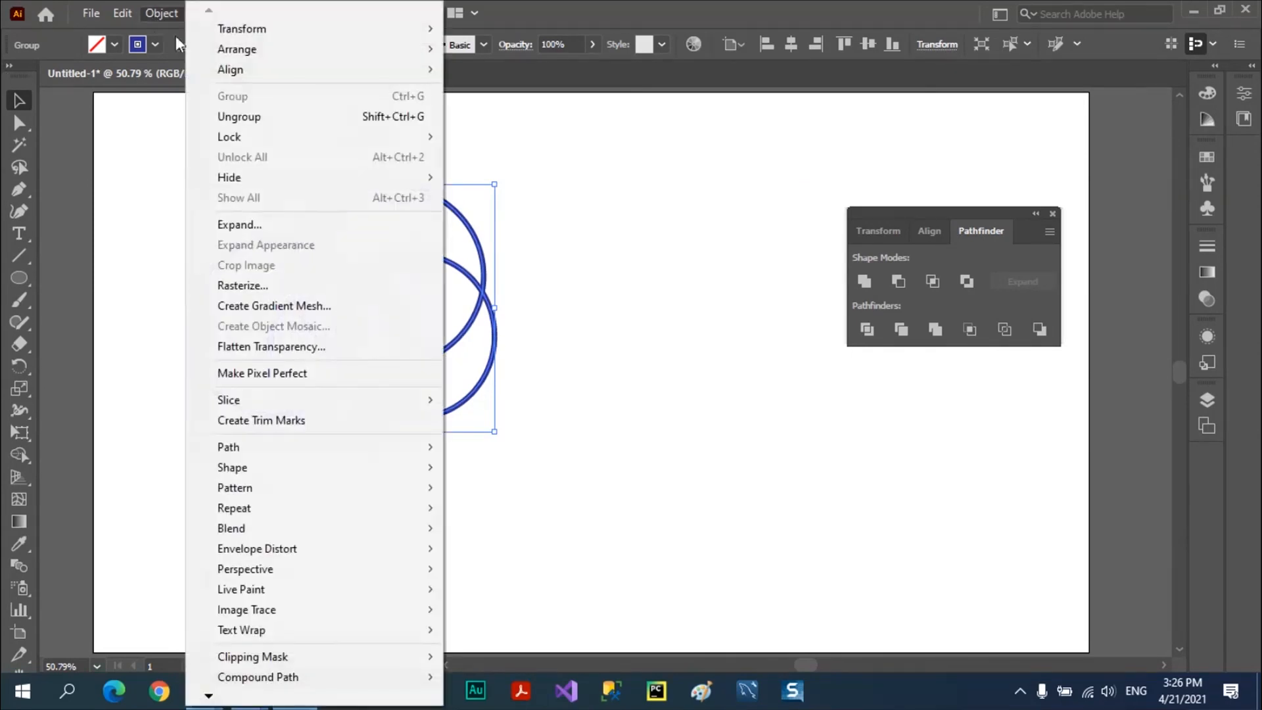
click(241, 117)
click(562, 426)
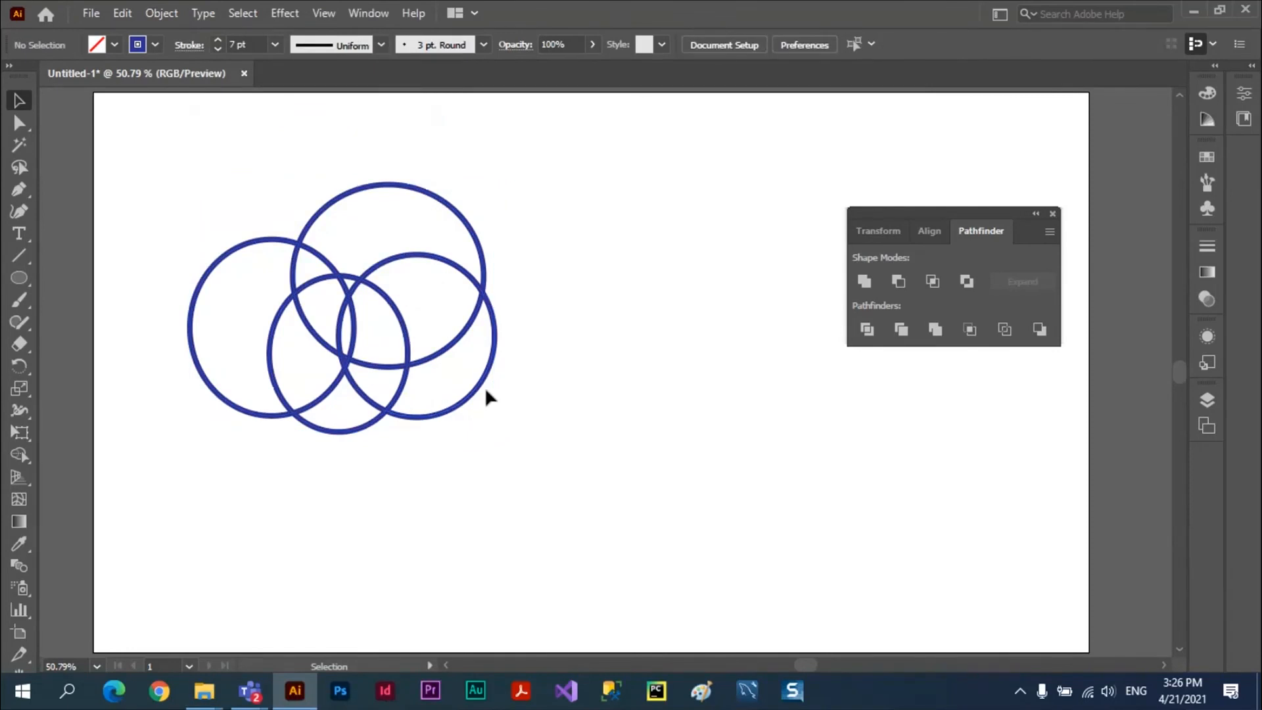
Pull the outer arcs and several inner arcs of the outlined circles away from the cluster, spreading them around it
drag(482, 389, 599, 472)
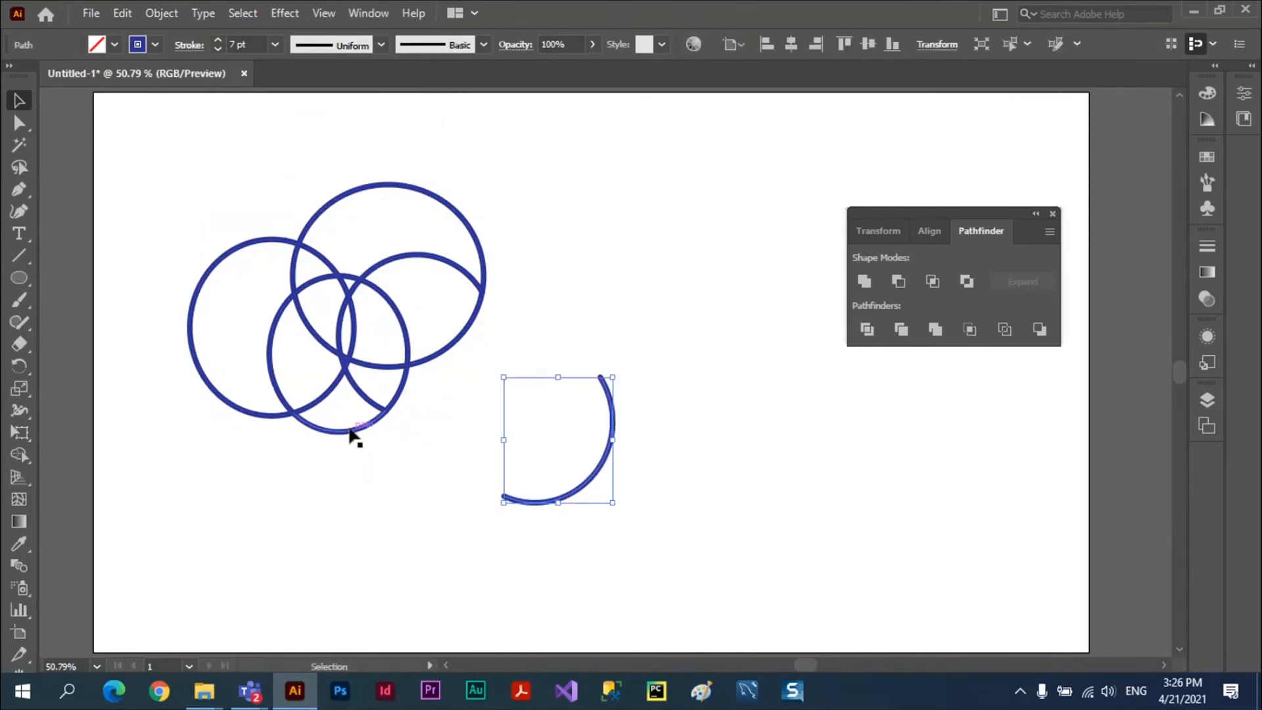
drag(352, 431, 303, 598)
drag(218, 406, 109, 460)
drag(318, 414, 377, 521)
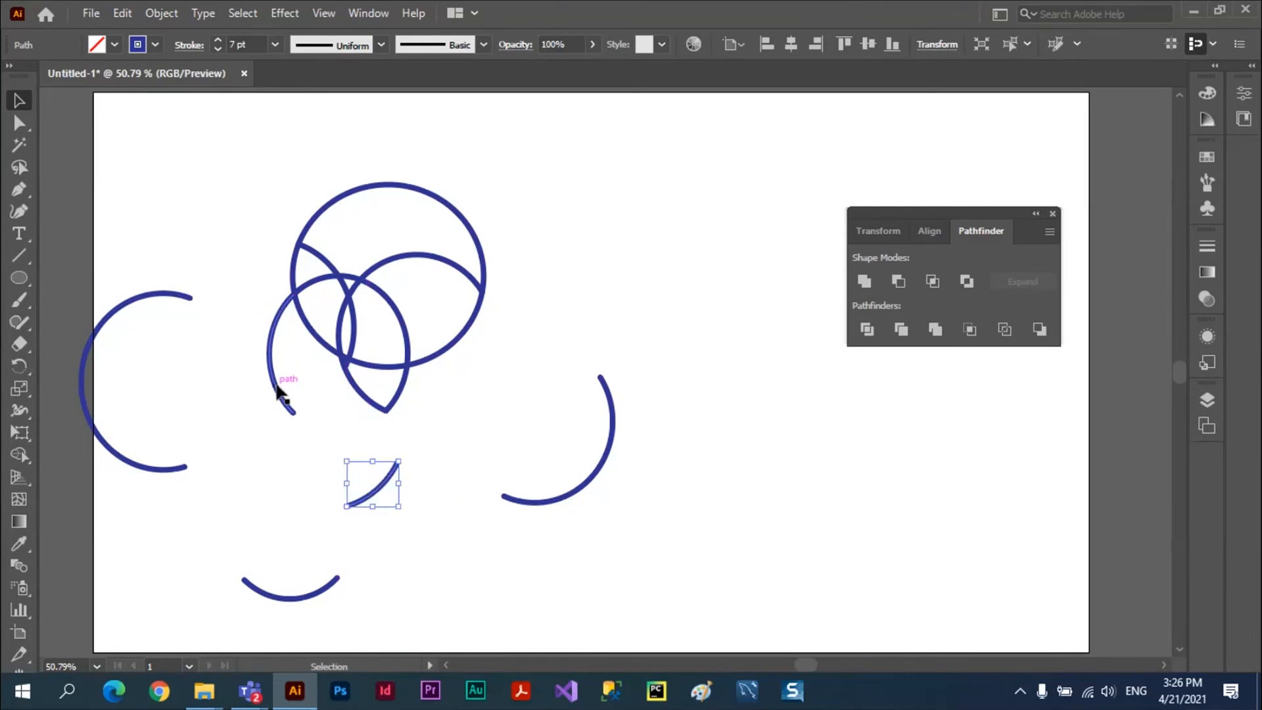
drag(276, 389, 205, 384)
drag(327, 211, 360, 133)
drag(387, 268, 512, 227)
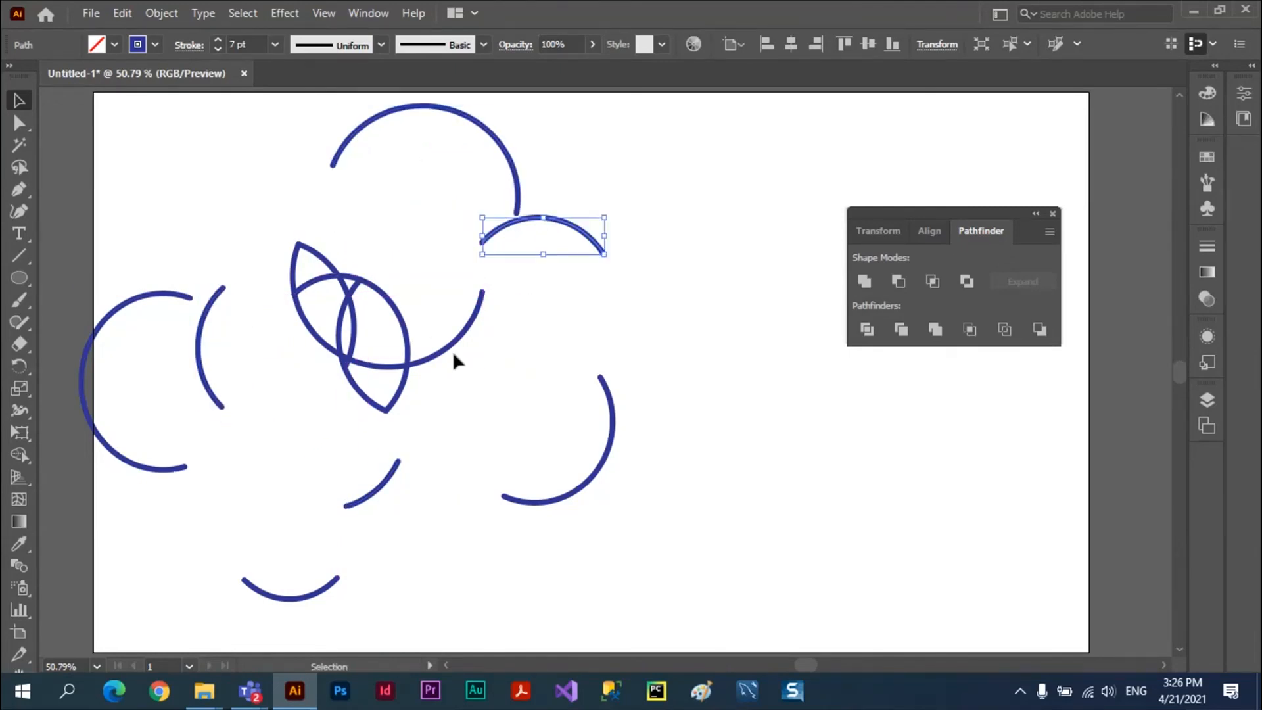
drag(452, 351, 566, 374)
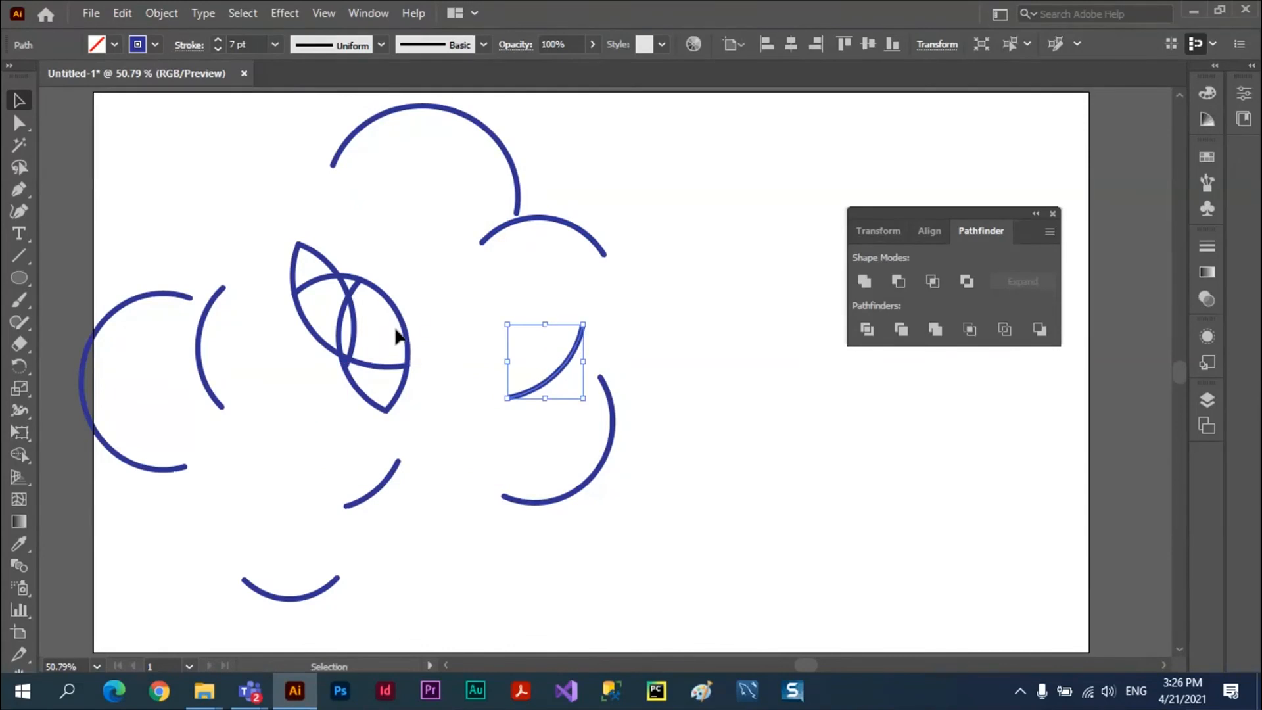
drag(408, 327, 474, 287)
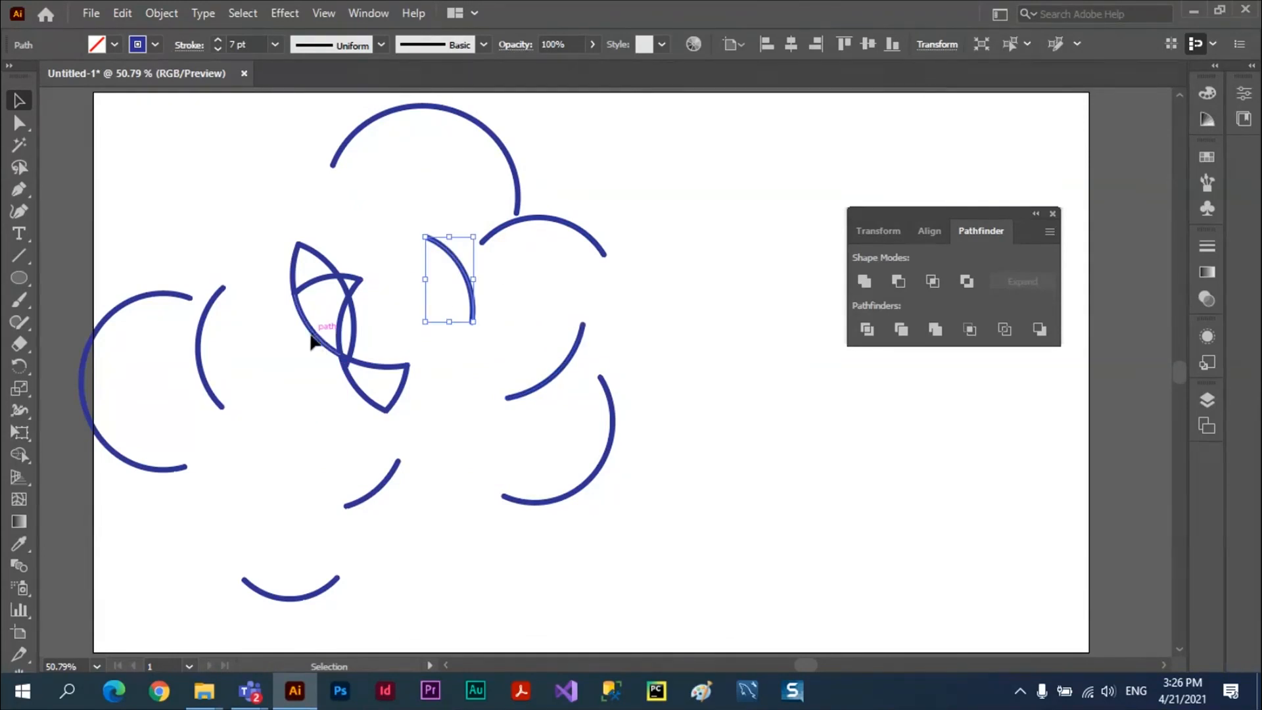
drag(322, 342, 263, 355)
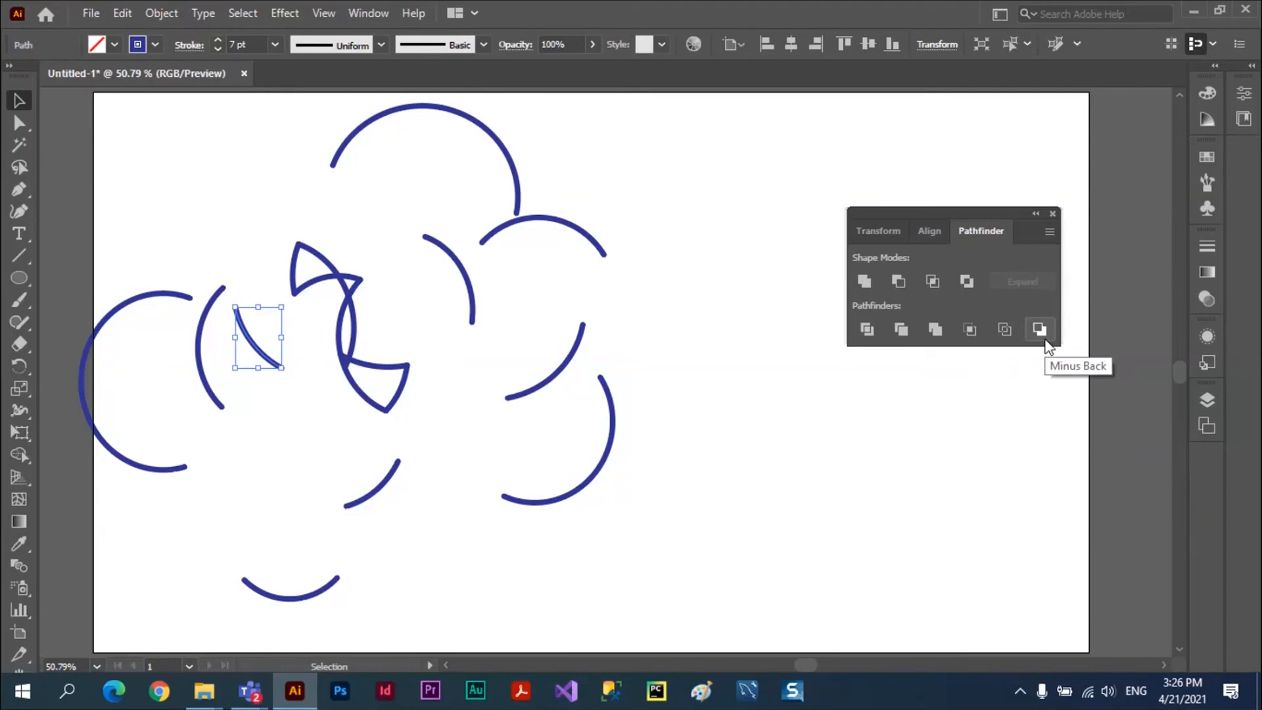
Select all the blue arcs and delete them
click(644, 341)
key(ctrl+a)
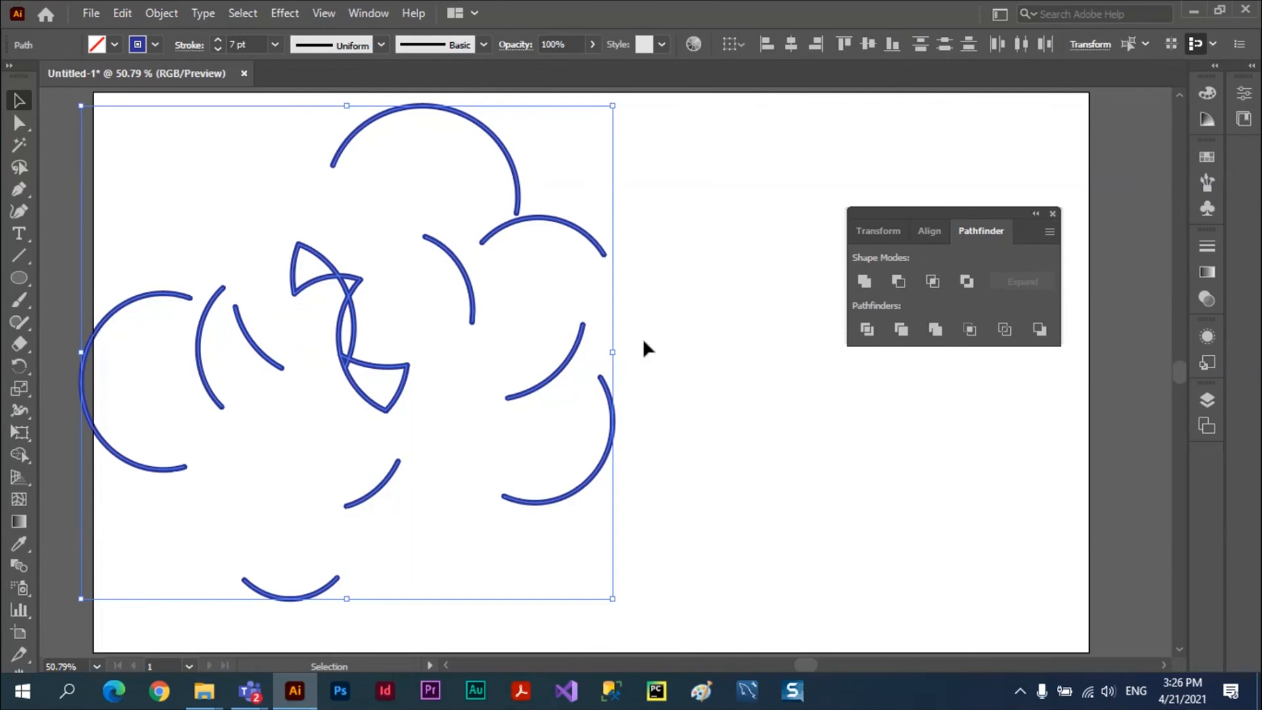
key(Delete)
Draw three separate, roughly equal circles with a red fill and a 7 pt blue stroke
click(19, 278)
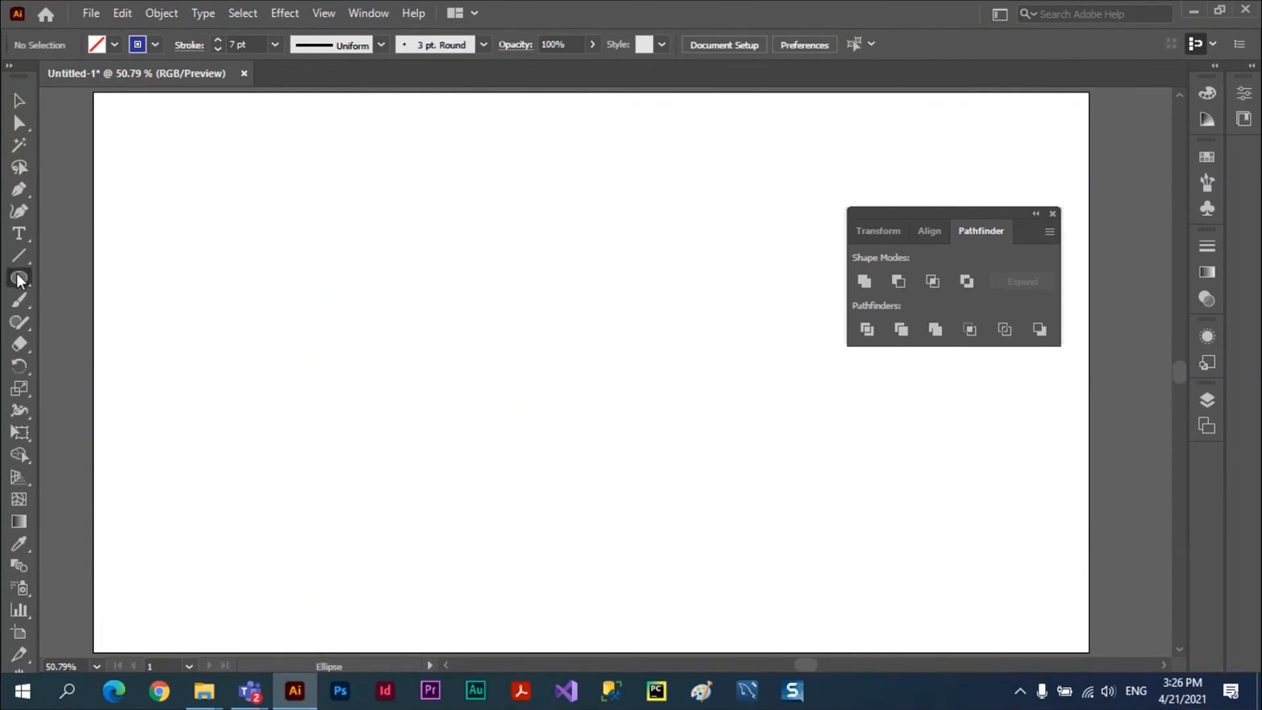
drag(286, 254, 475, 433)
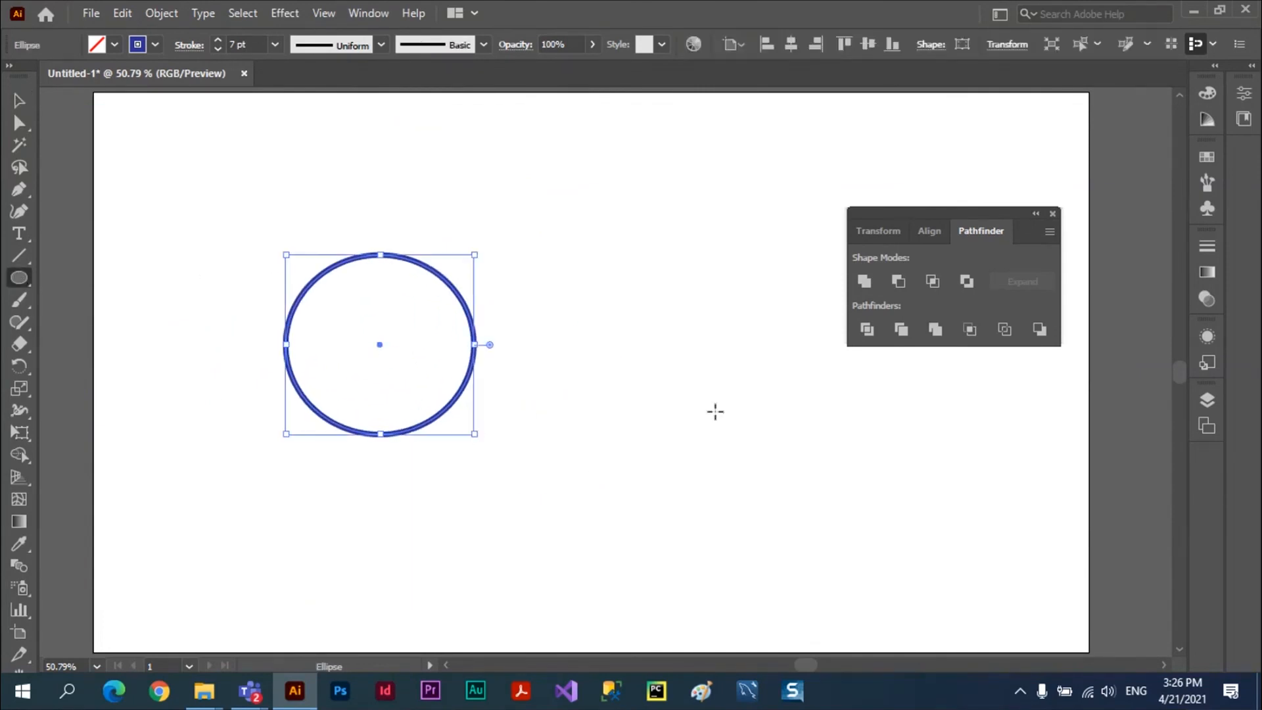
click(1206, 158)
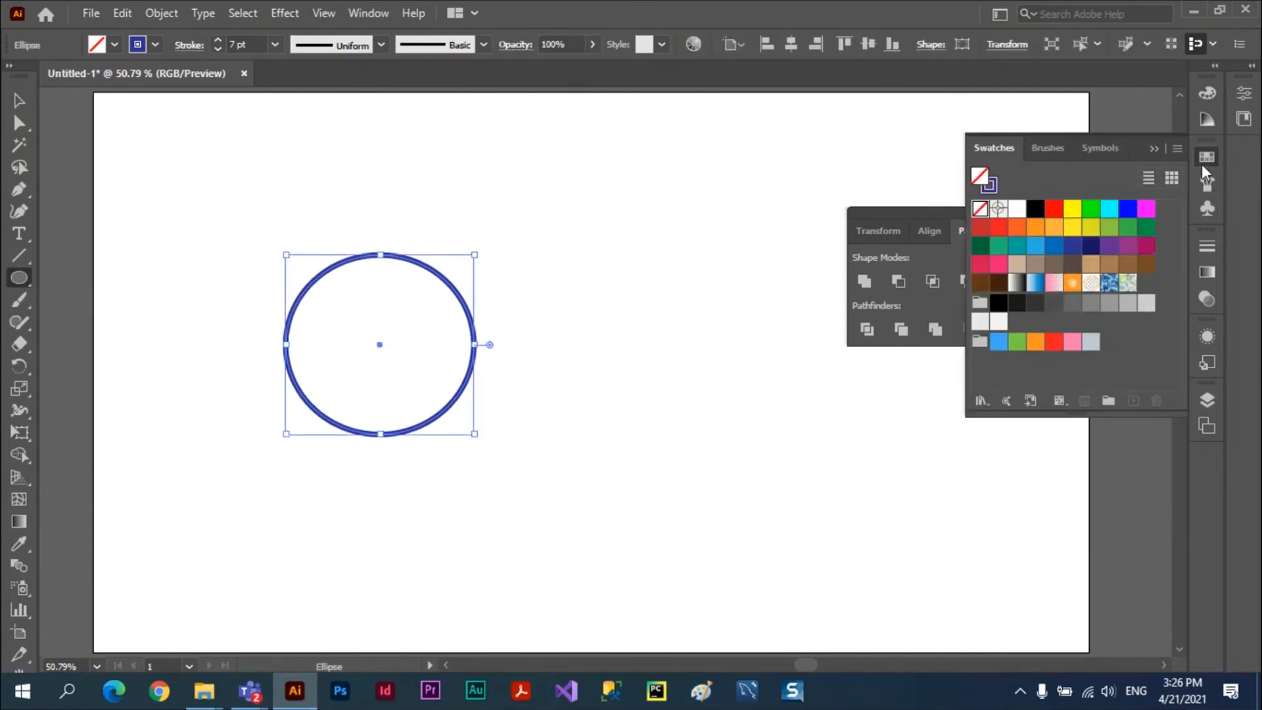
click(1035, 209)
click(1053, 208)
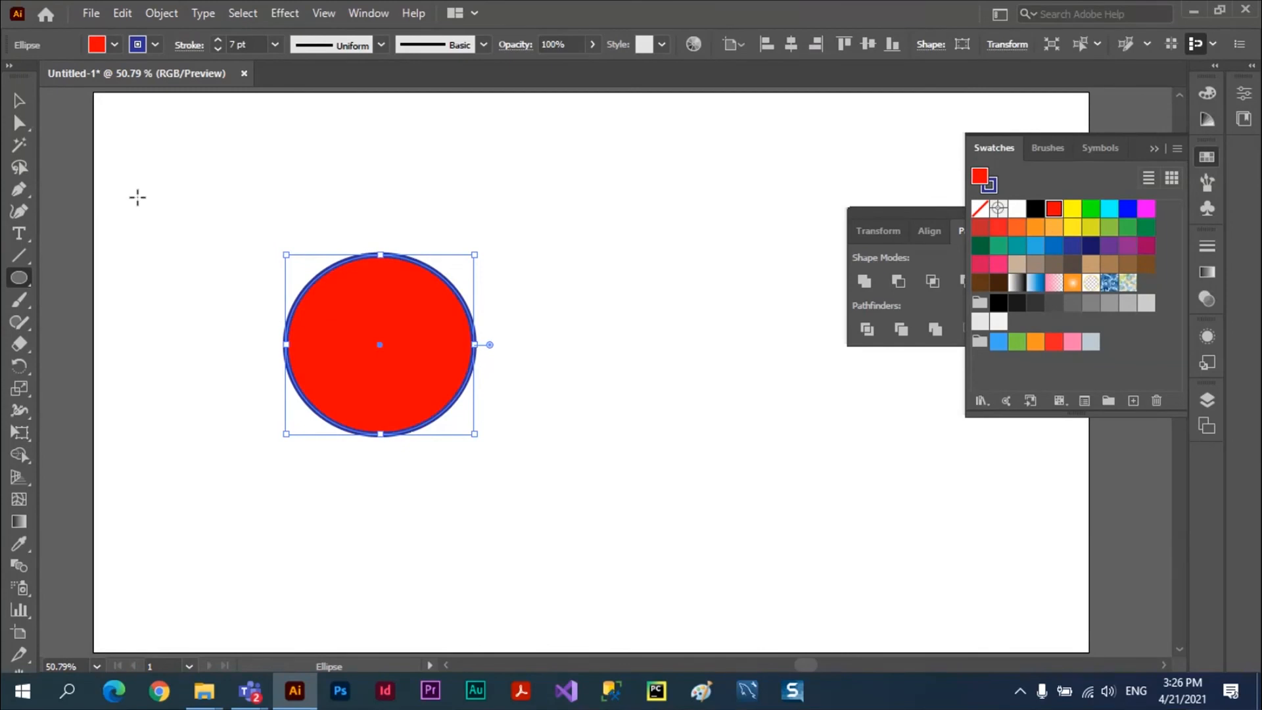
drag(554, 198, 746, 388)
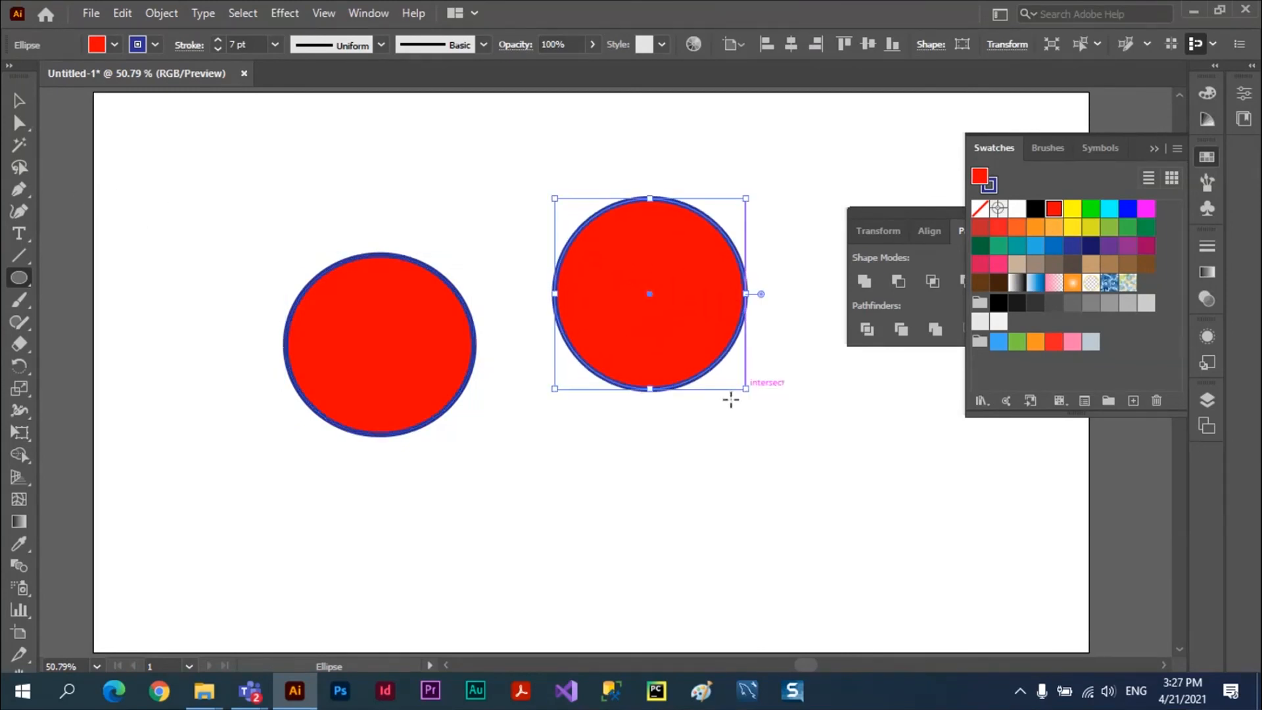
drag(572, 425, 774, 609)
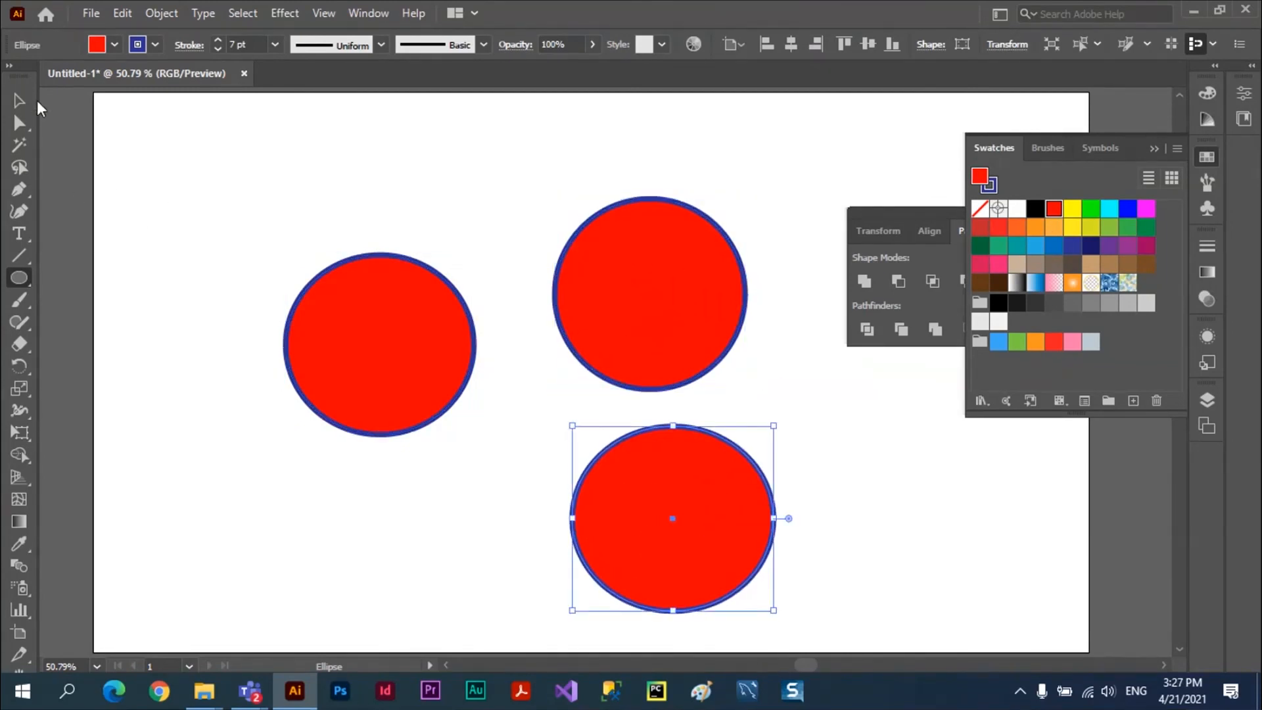
Move the lower and upper-right red circles so that all three circles overlap
click(19, 100)
drag(636, 528, 455, 436)
drag(650, 306, 512, 317)
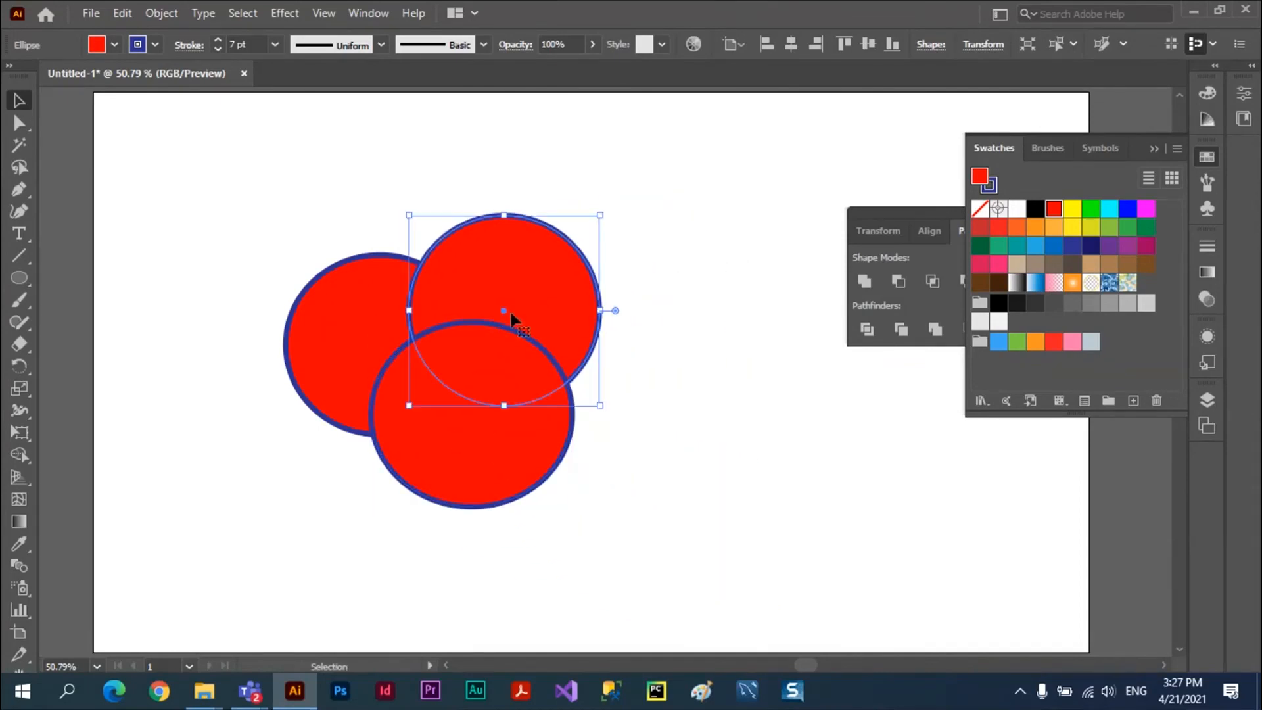
Collapse the swatches and try Minus Front on all three overlapping circles, undoing the result
click(1154, 150)
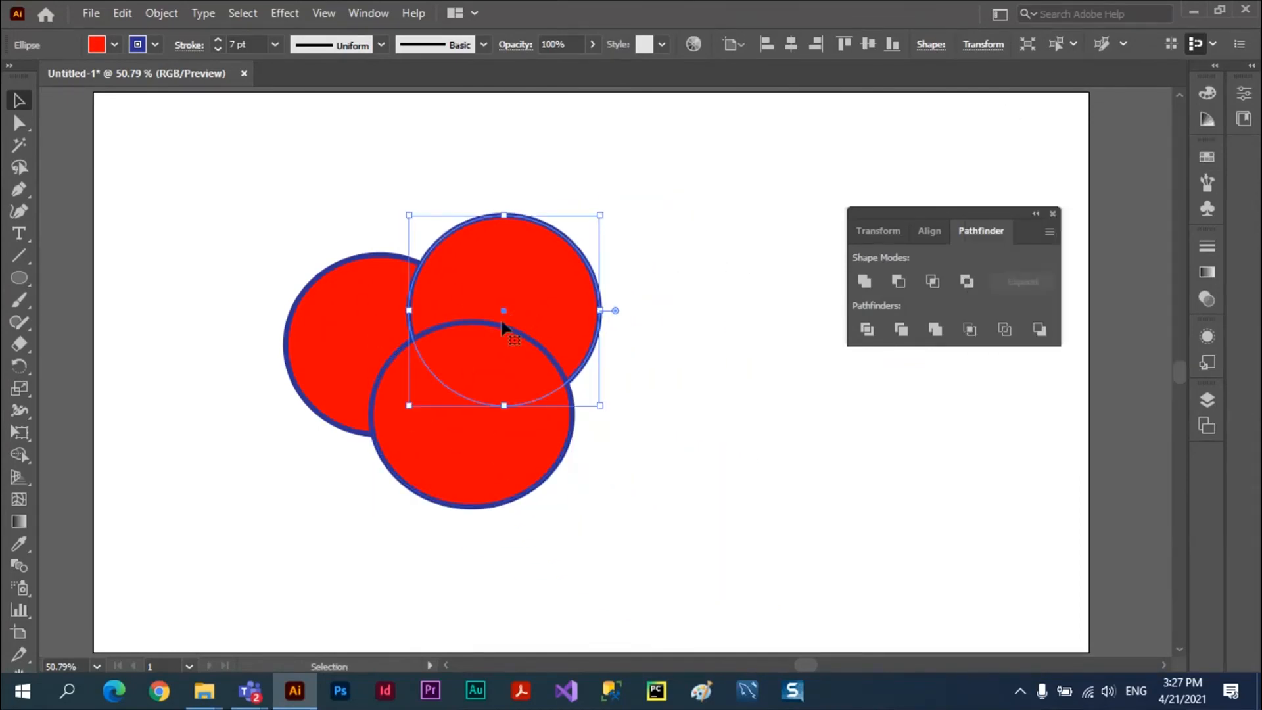
click(290, 208)
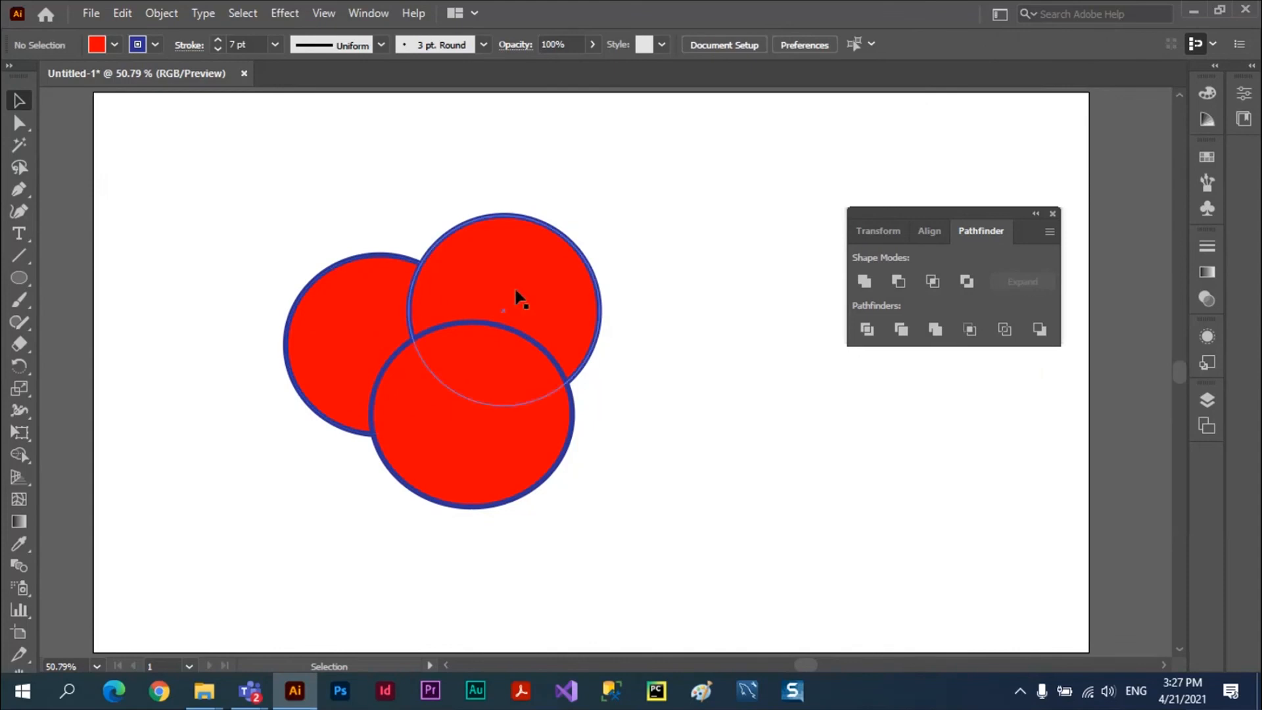
drag(265, 162, 605, 544)
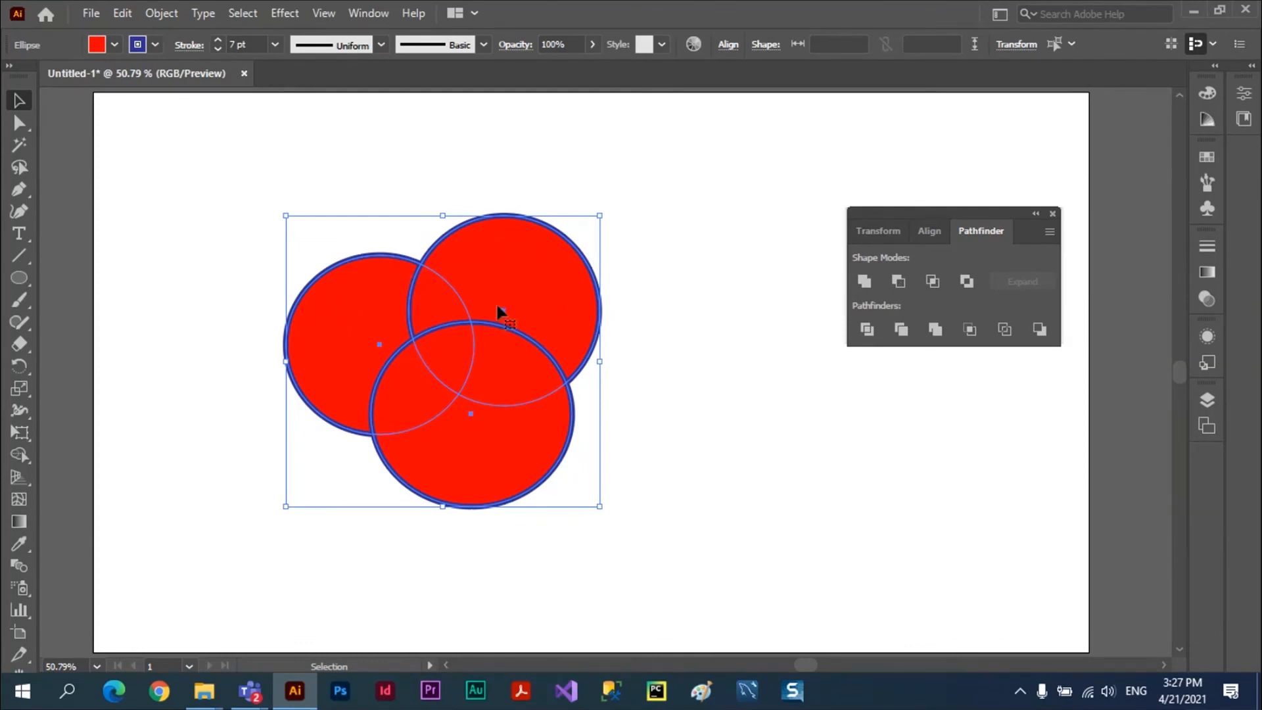
click(898, 281)
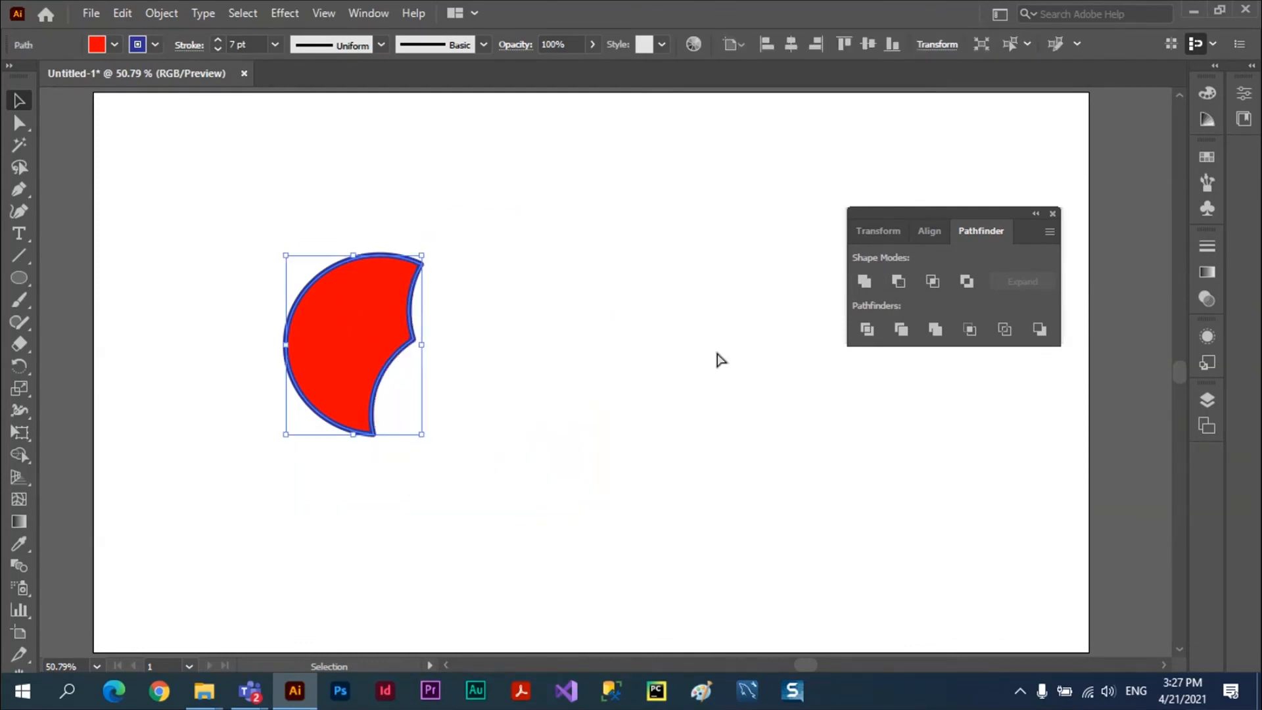
key(ctrl+z)
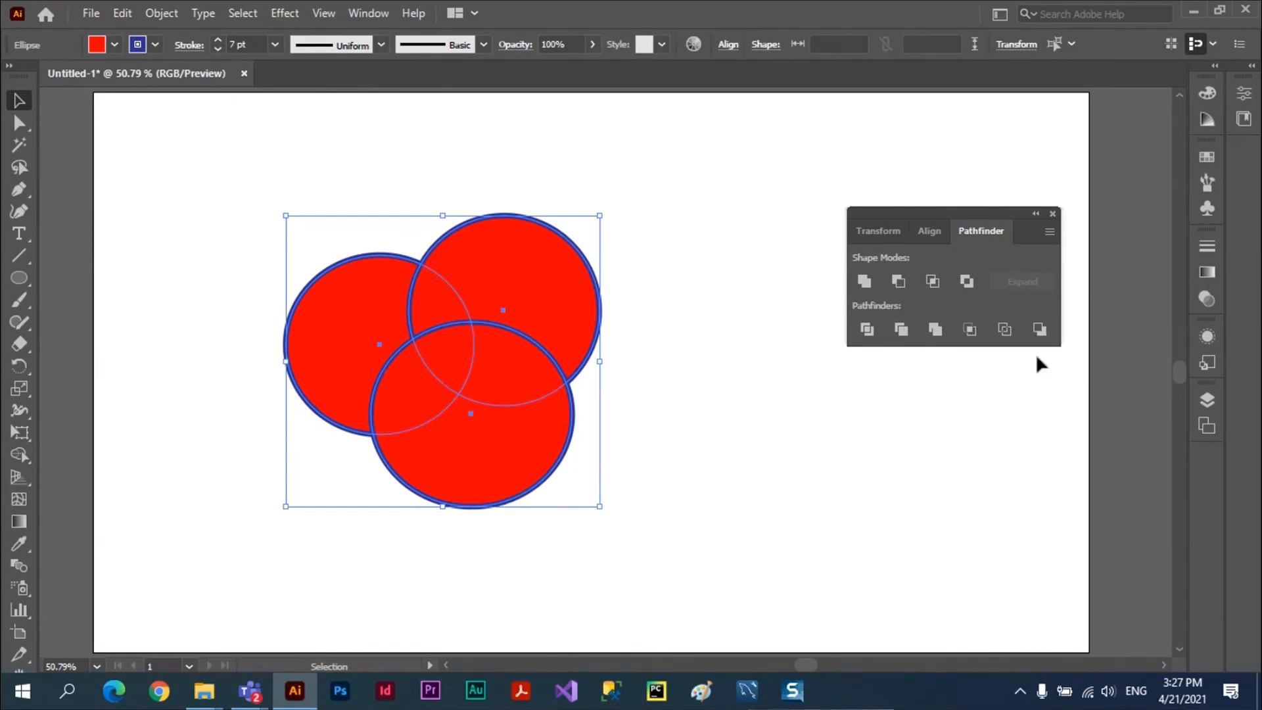
Compare Minus Back with Minus Front on the three selected circles, undoing each operation
click(1039, 330)
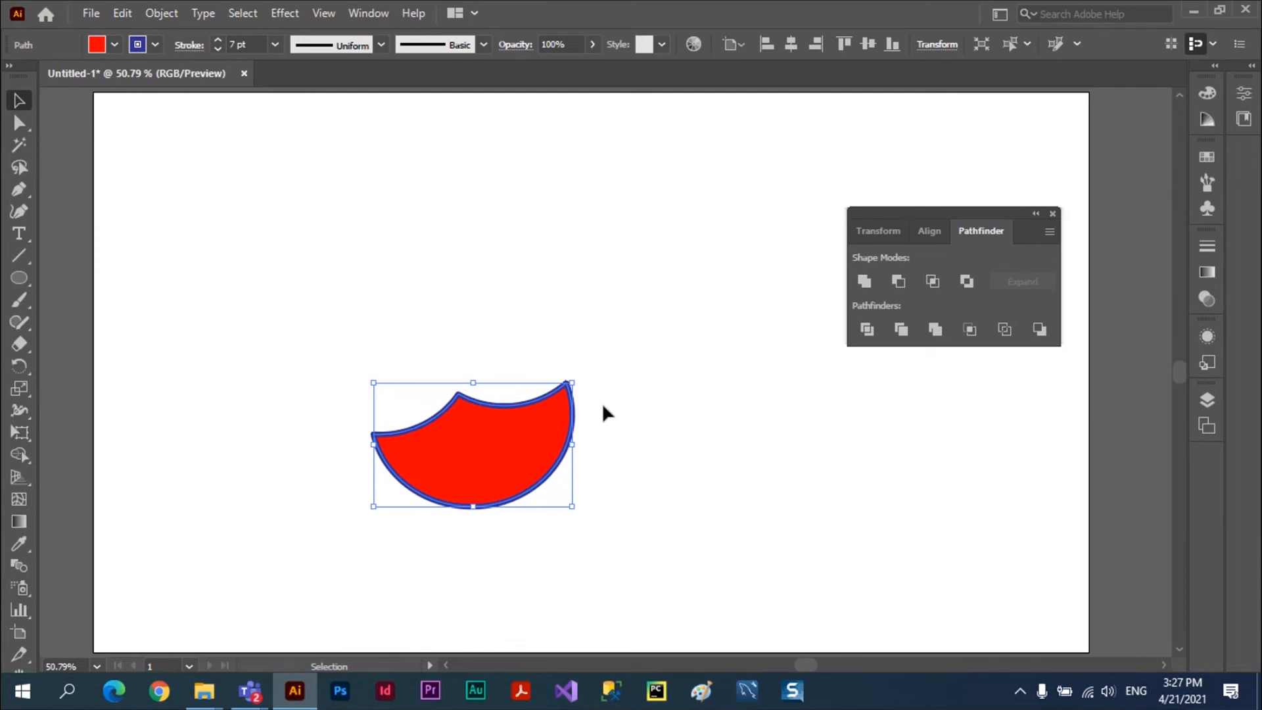
key(ctrl+z)
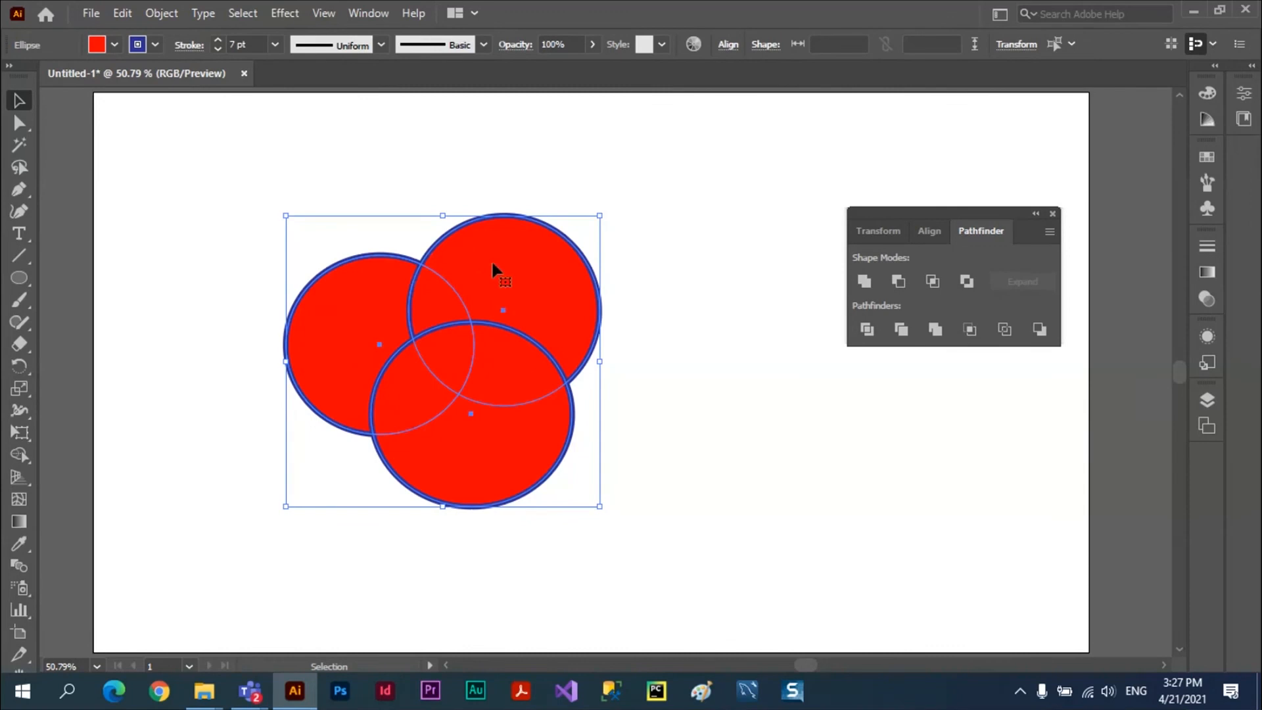
click(897, 282)
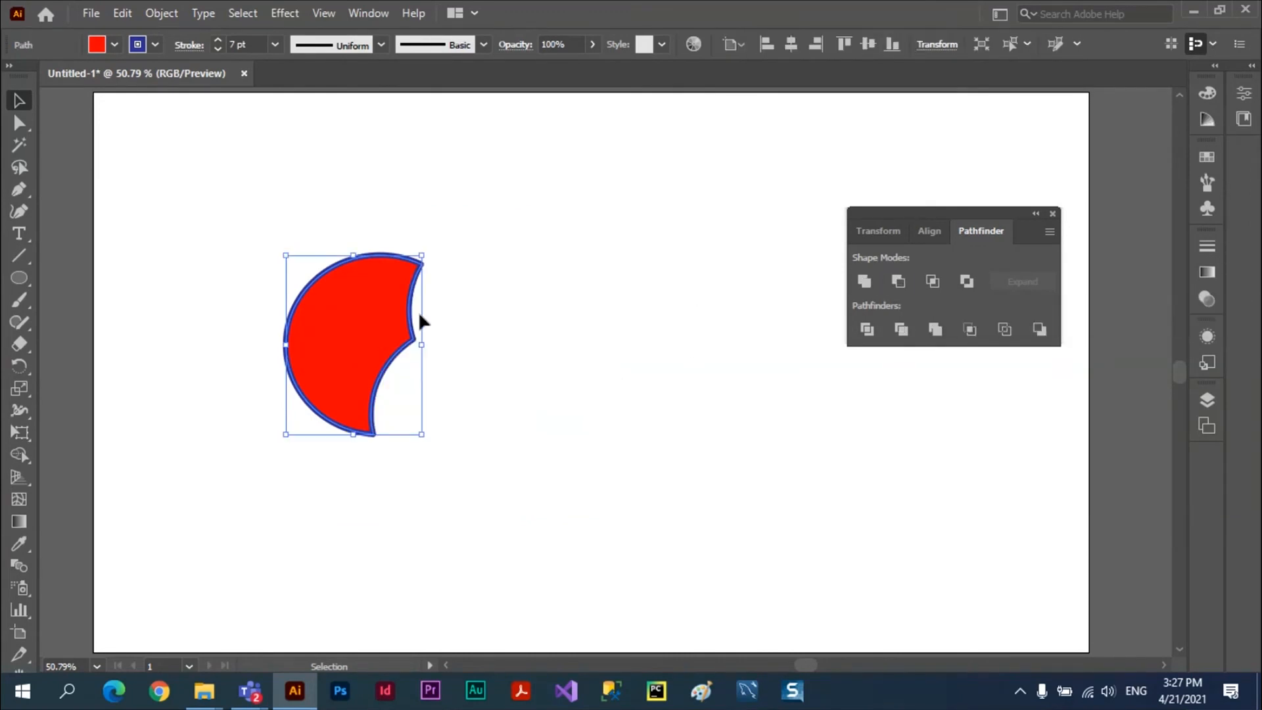
key(ctrl+z)
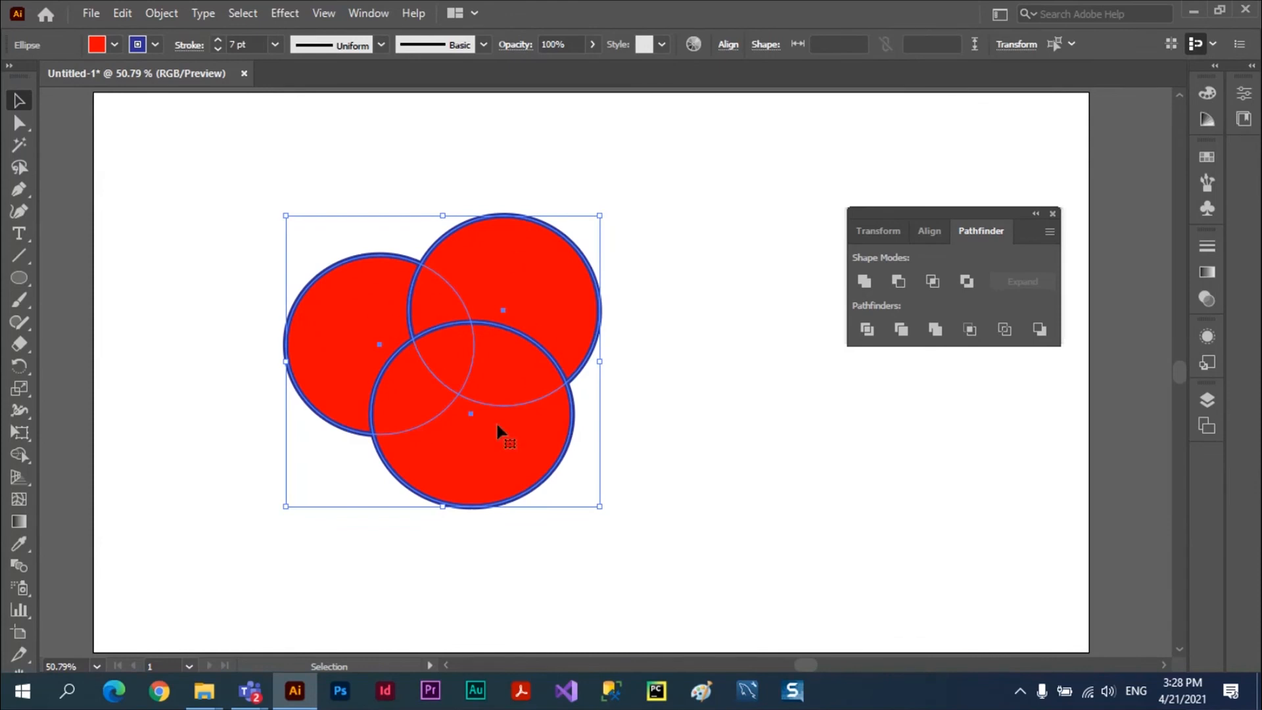
Apply Minus Back to the circles once more, undo it and delete all three circles
click(1039, 330)
key(ctrl+z)
key(Delete)
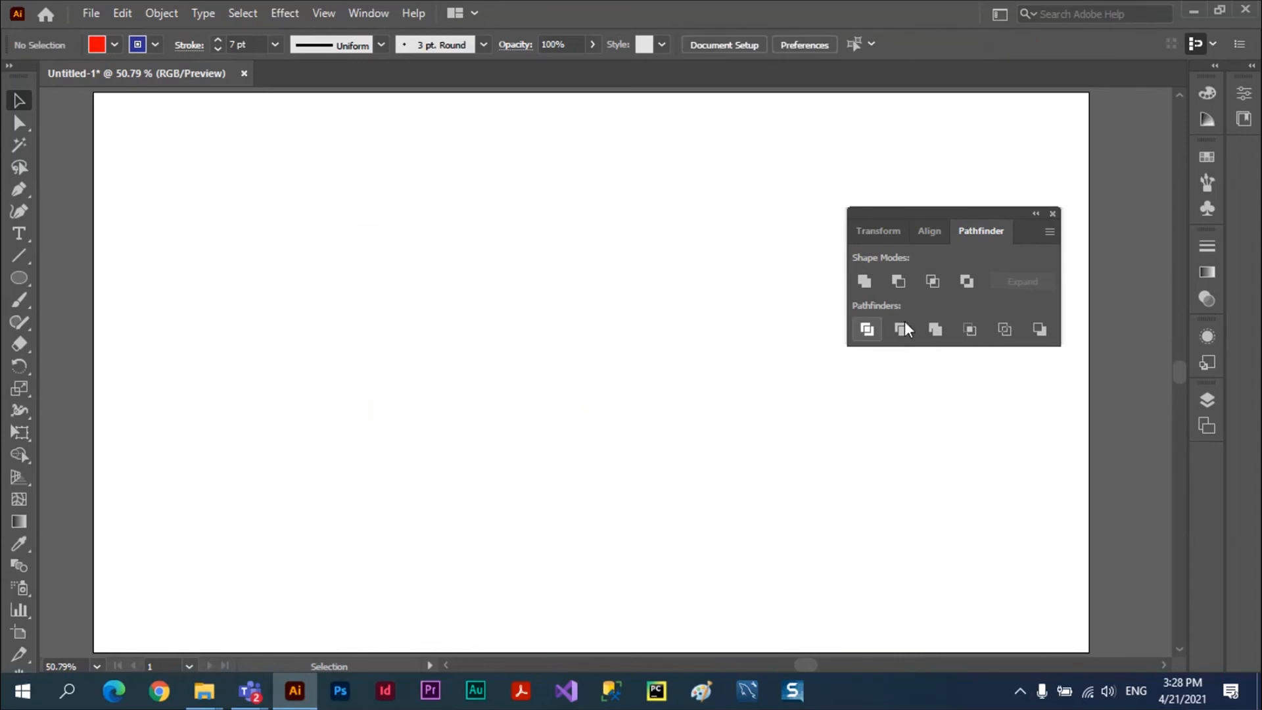
Draw a red rectangle with a 7 pt blue stroke and place a copy beside it, overlapping its right part
drag(17, 278, 104, 278)
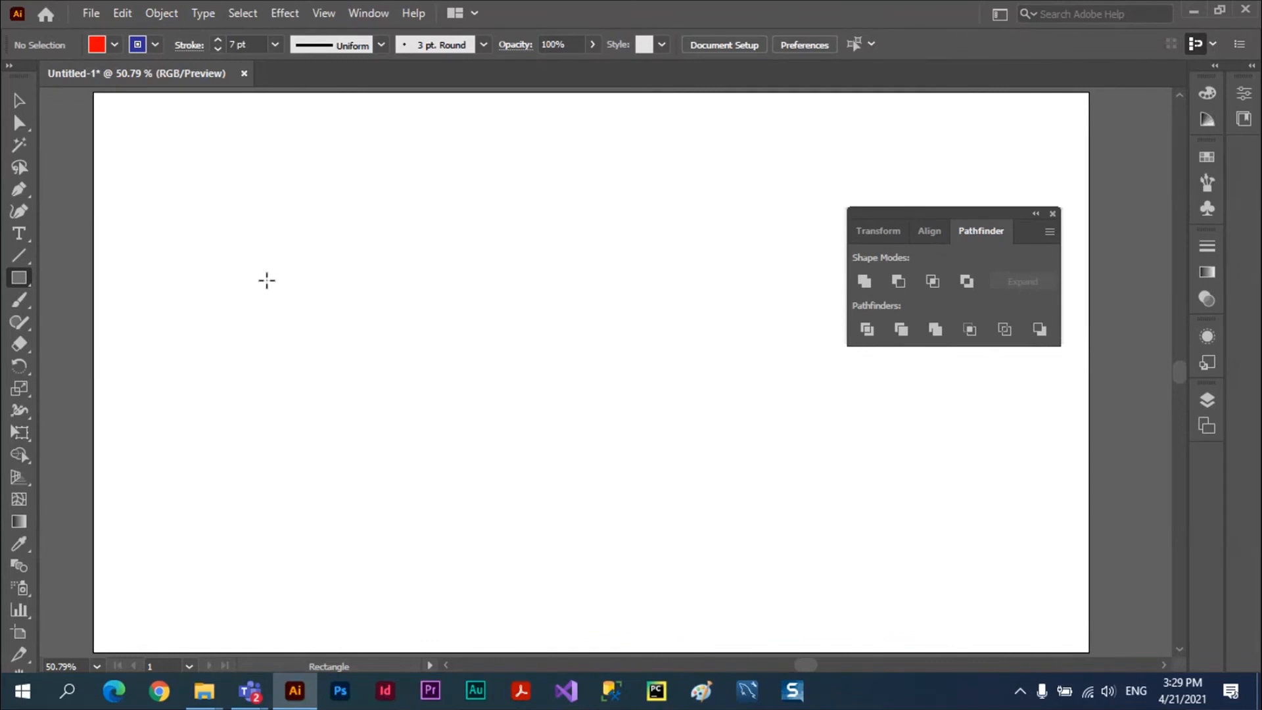
drag(264, 279, 452, 396)
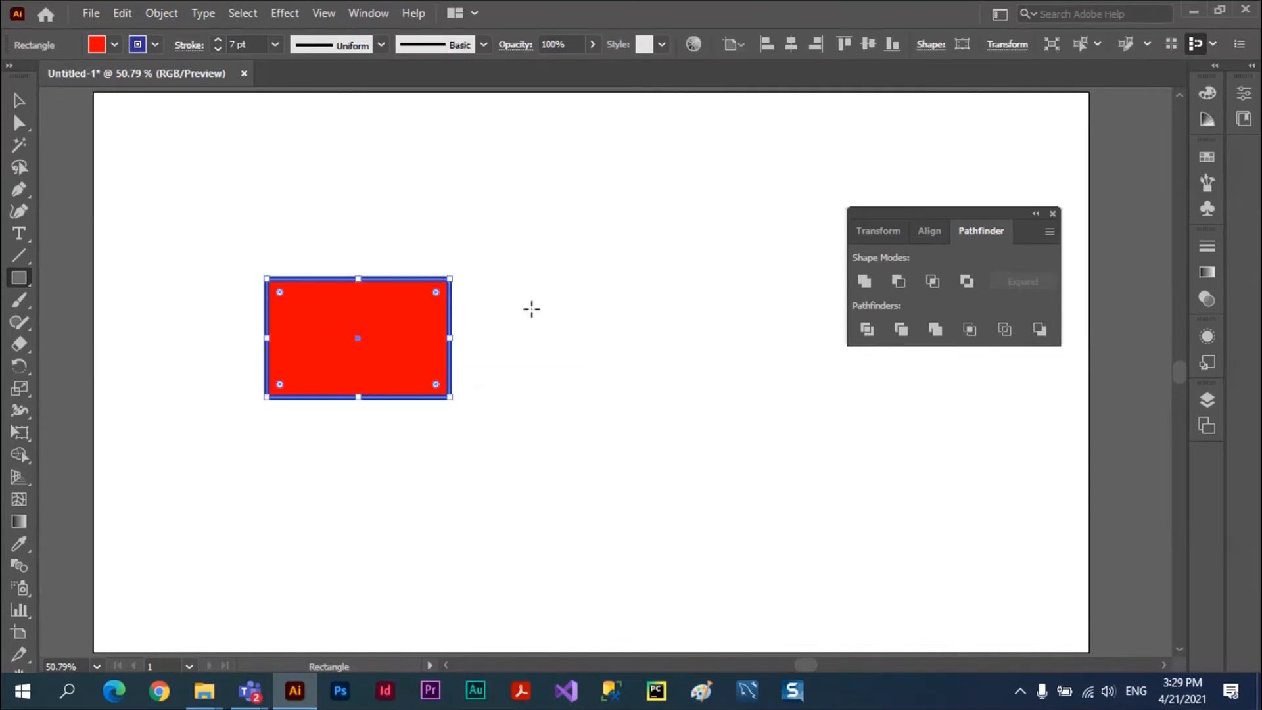
key(v)
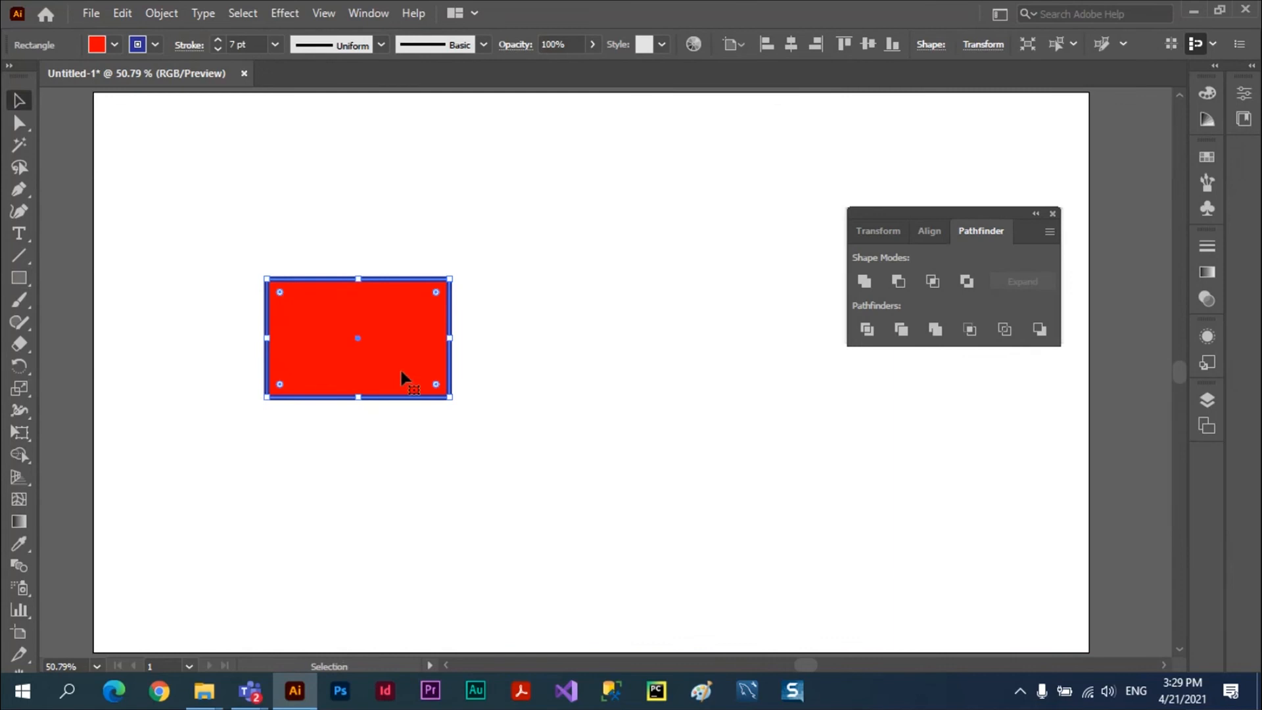
key(ctrl+shift+a)
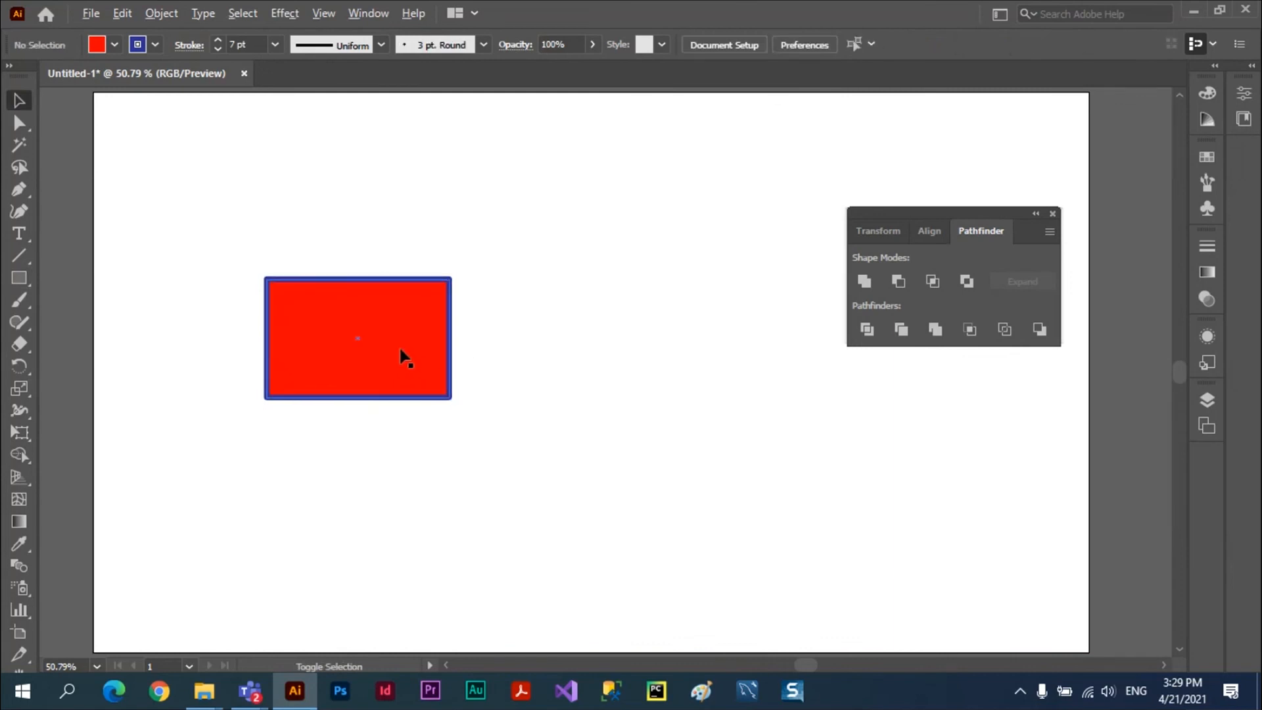
drag(403, 351, 538, 352)
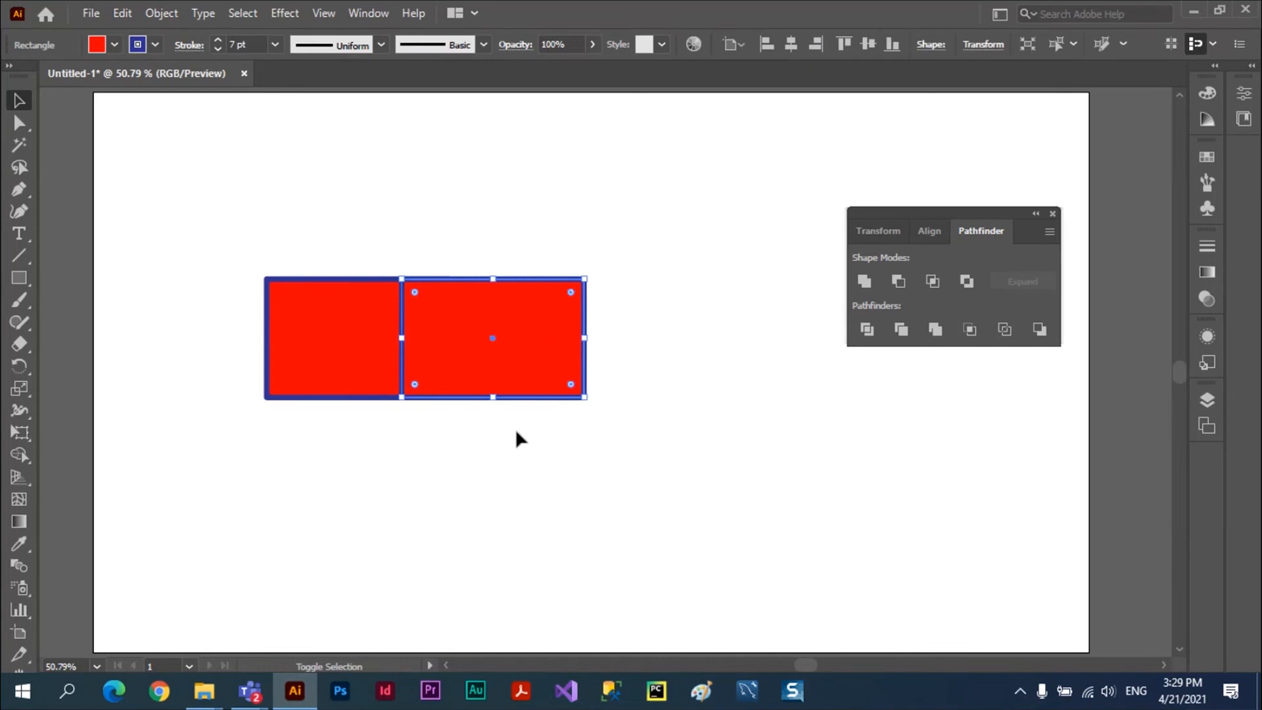
Select both overlapping rectangles and combine them into one shape with Unite
key(ctrl+shift+a)
drag(453, 425, 680, 472)
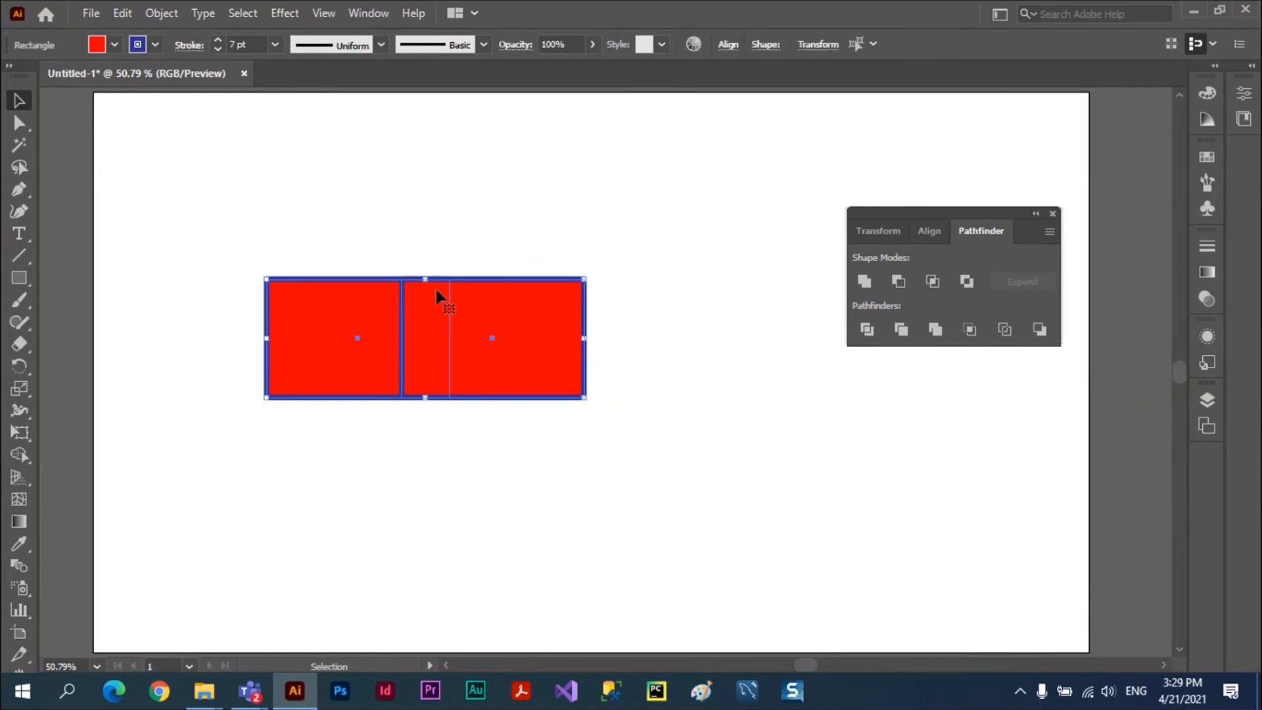
click(864, 282)
click(657, 301)
click(436, 323)
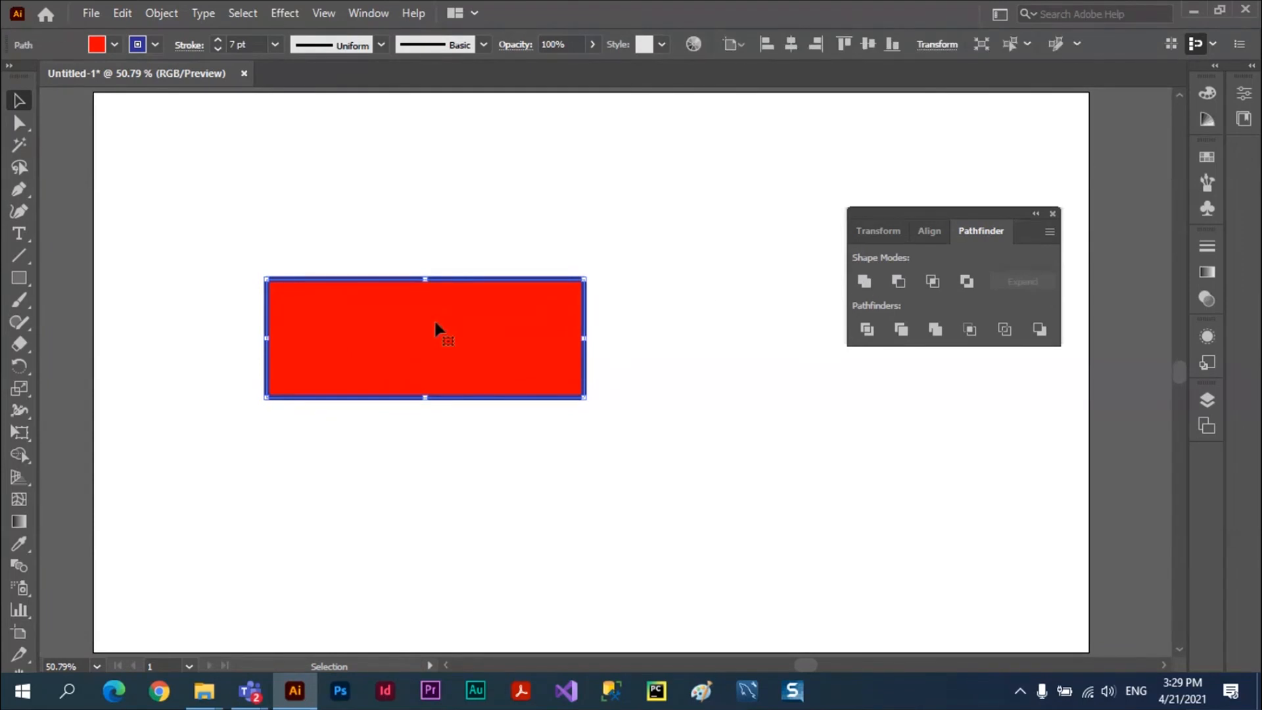
Check the extra anchor points on the united shape's upper edge, trying to move one and undoing the move
key(a)
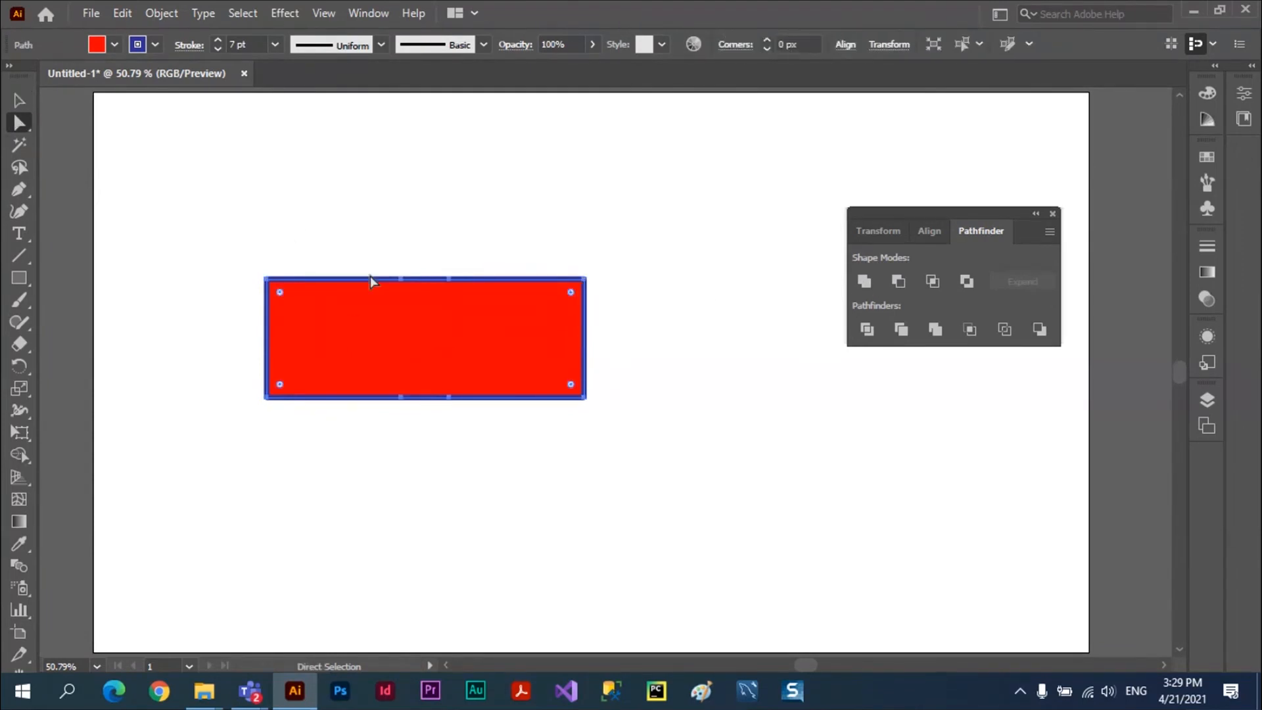
click(403, 280)
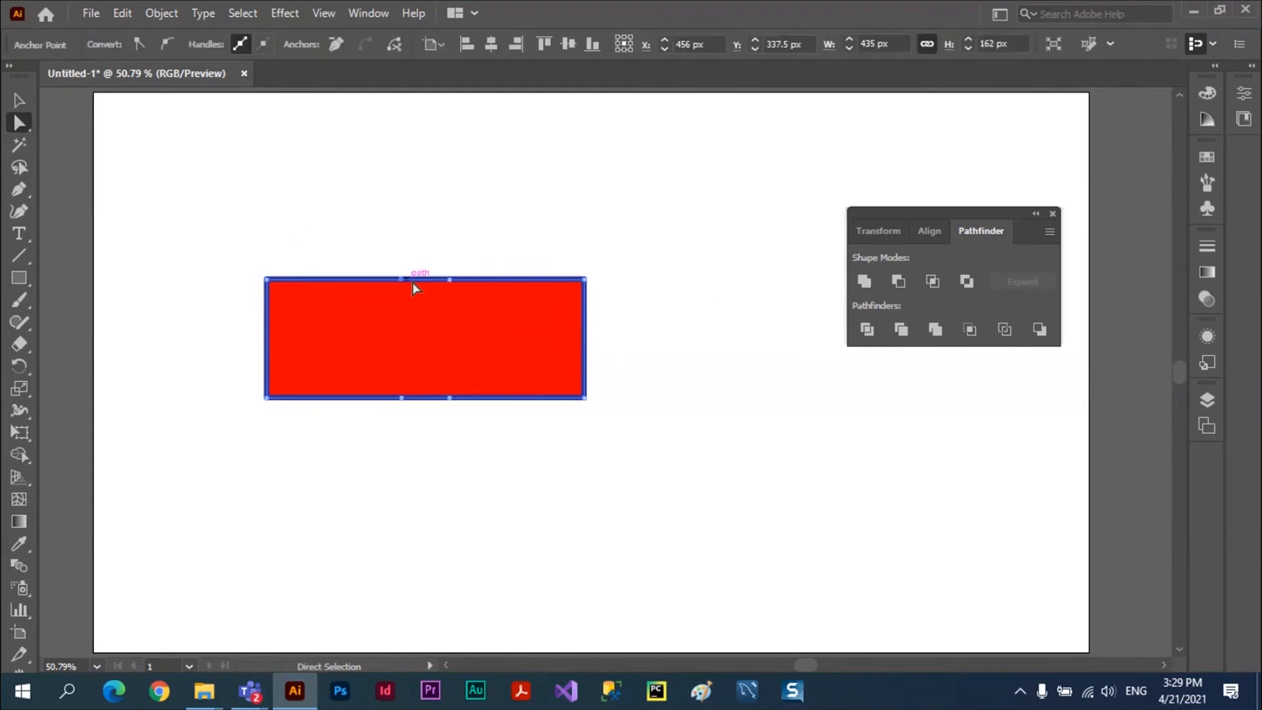
mouse_move(450, 282)
mouse_down()
mouse_move(453, 269)
mouse_move(467, 297)
mouse_up()
key(ctrl+z)
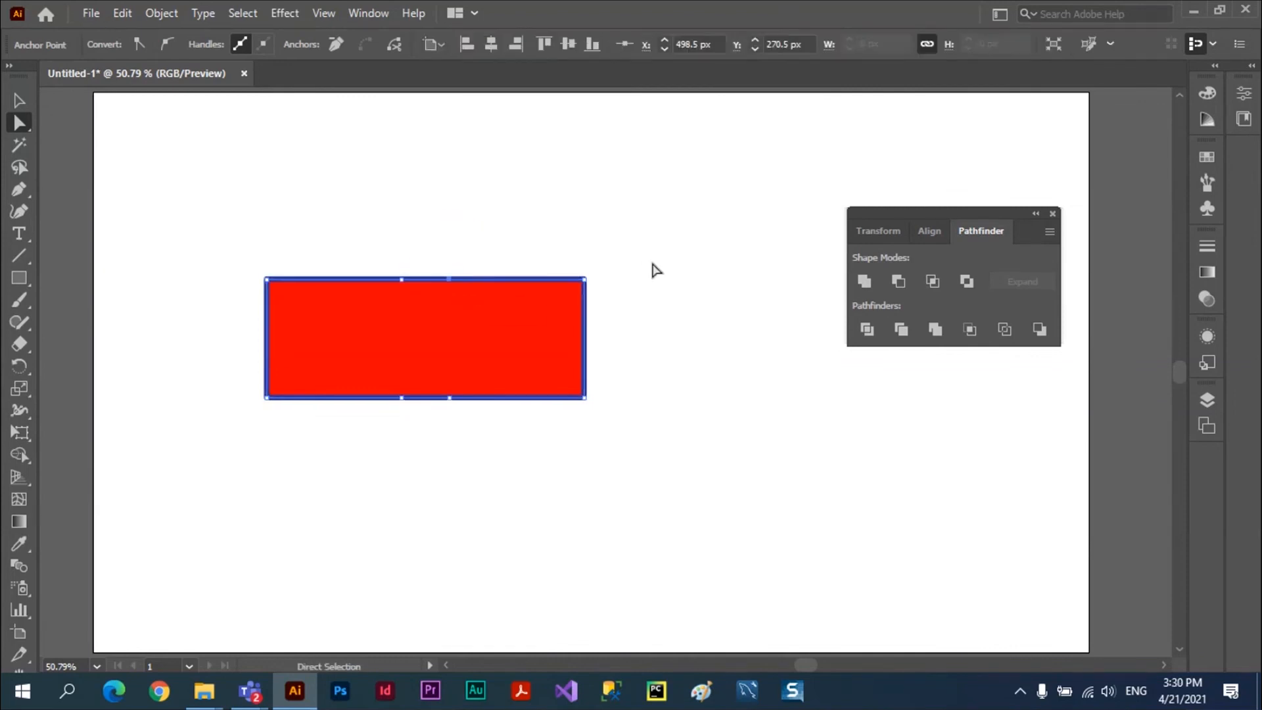
Undo the Unite and the rectangle's duplication, and place a new copy overlapping the rectangle's right part
key(ctrl)
key(ctrl+z)
click(723, 304)
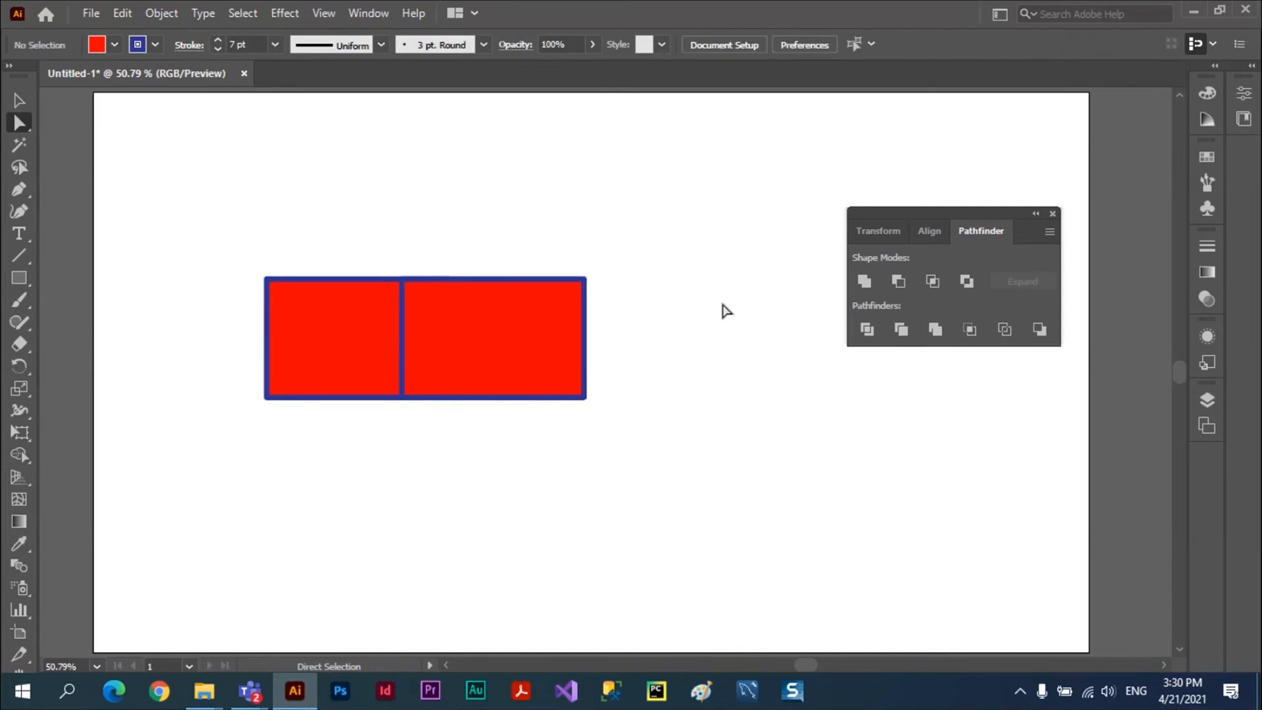
key(ctrl+z)
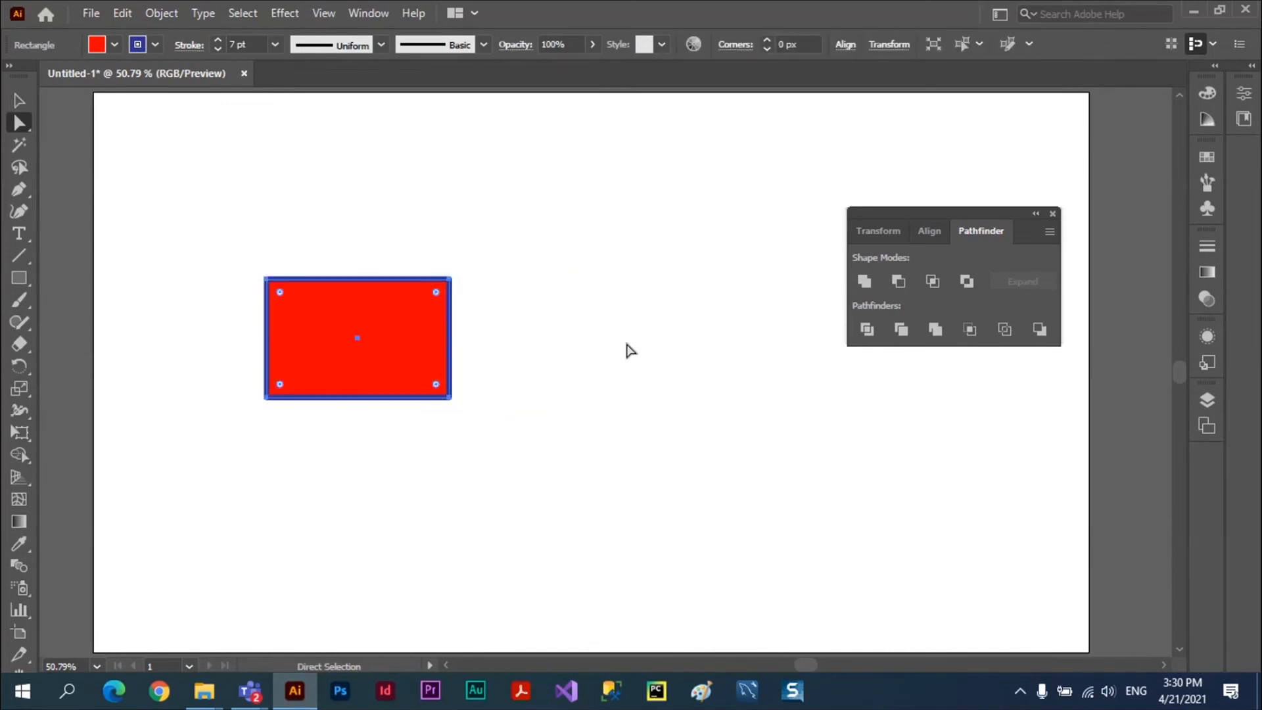
drag(450, 355, 585, 355)
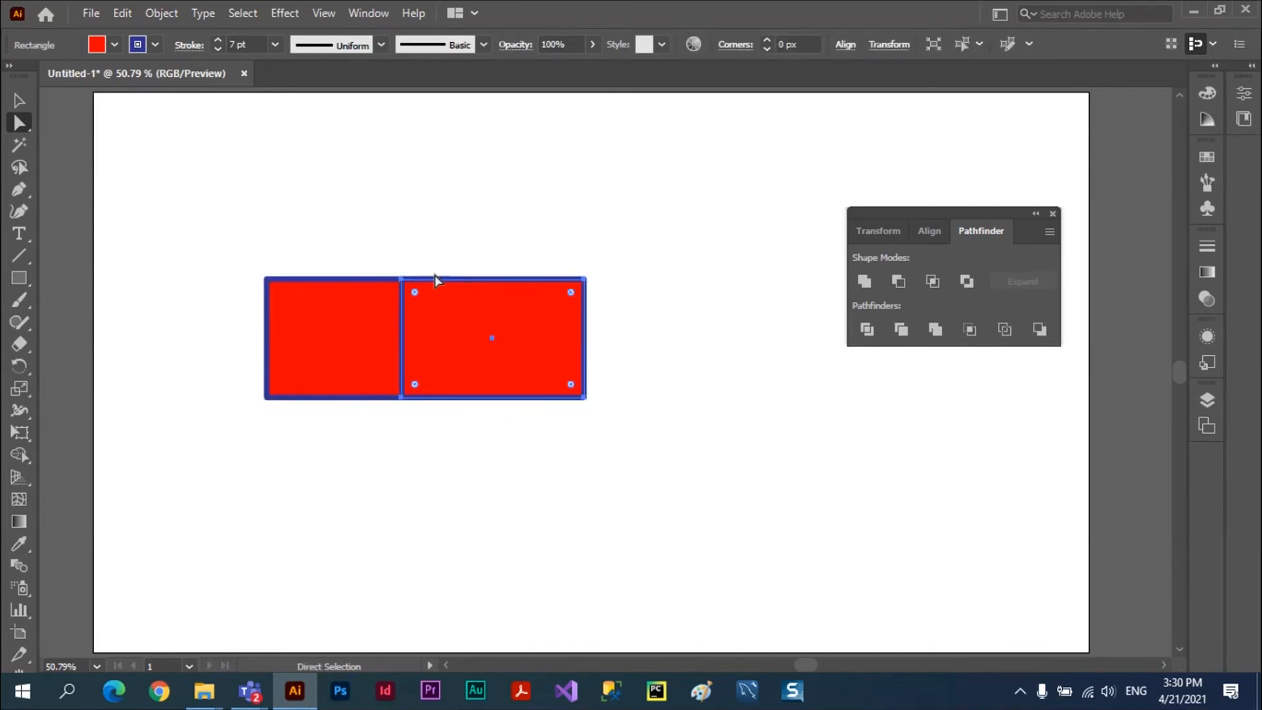
Enable Remove Redundant Points in the Pathfinder Options and try Unite on both rectangles, undoing the union
drag(219, 231, 656, 464)
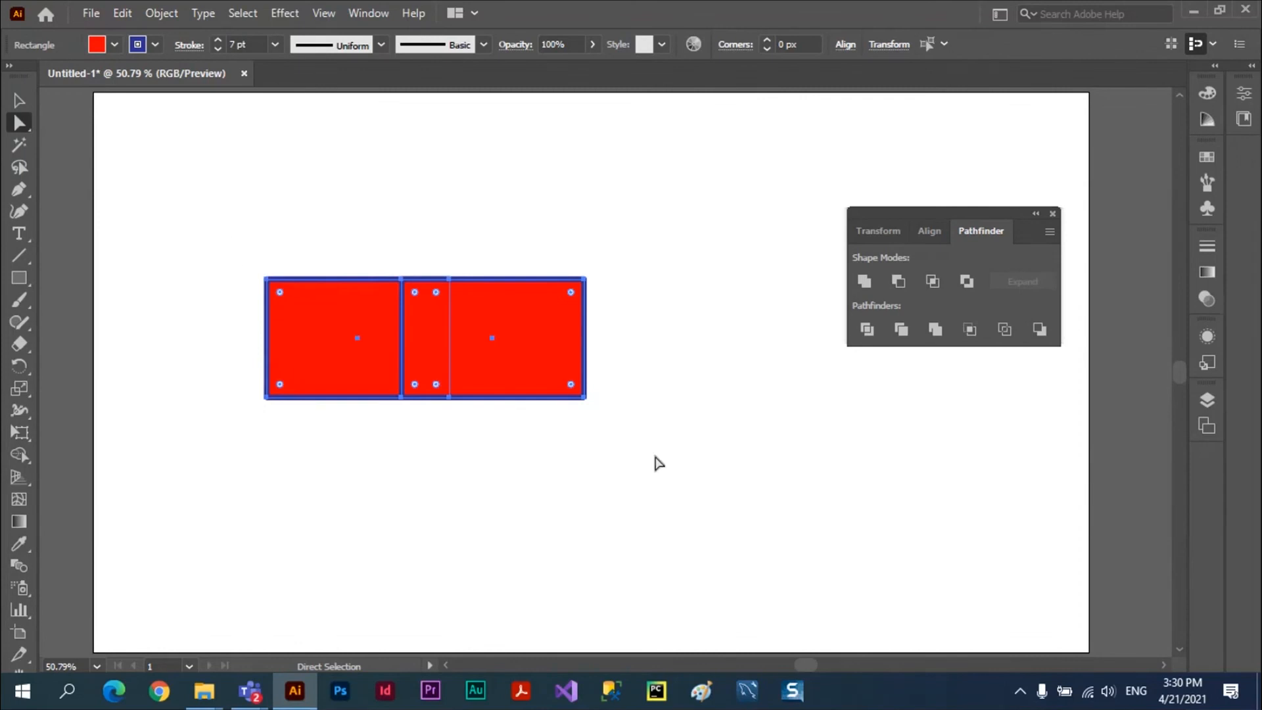
click(1048, 233)
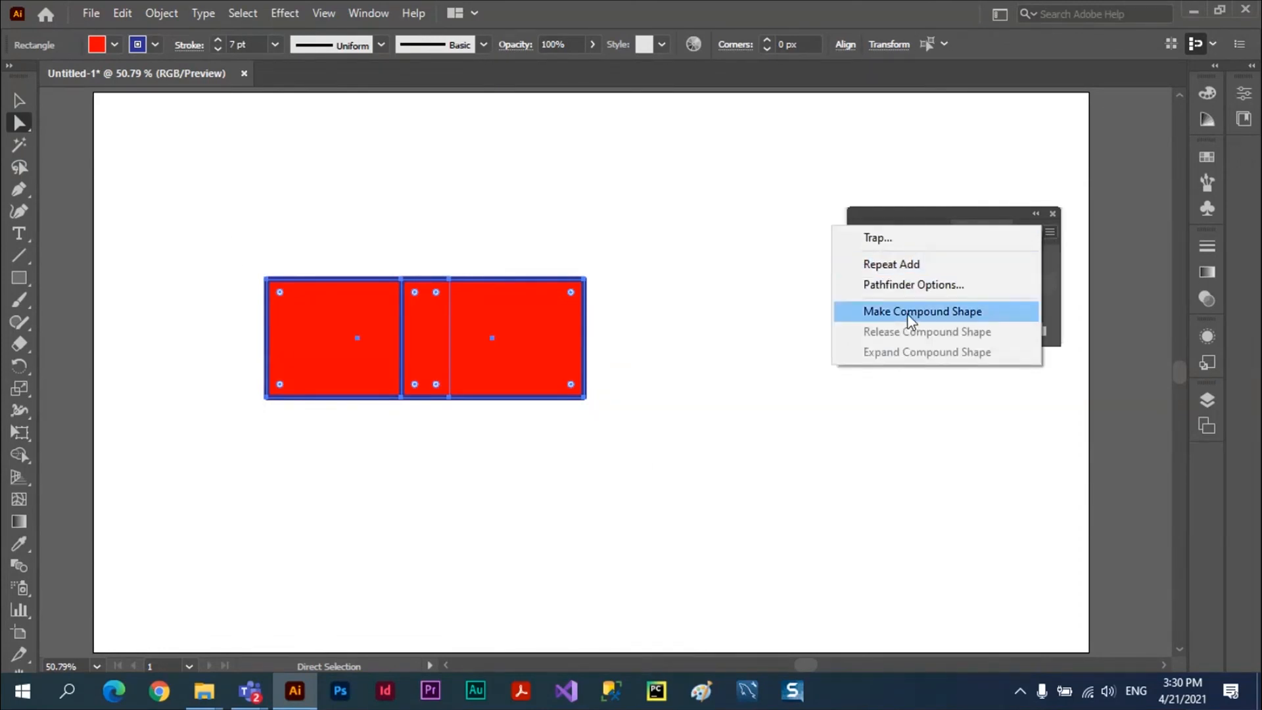
click(902, 286)
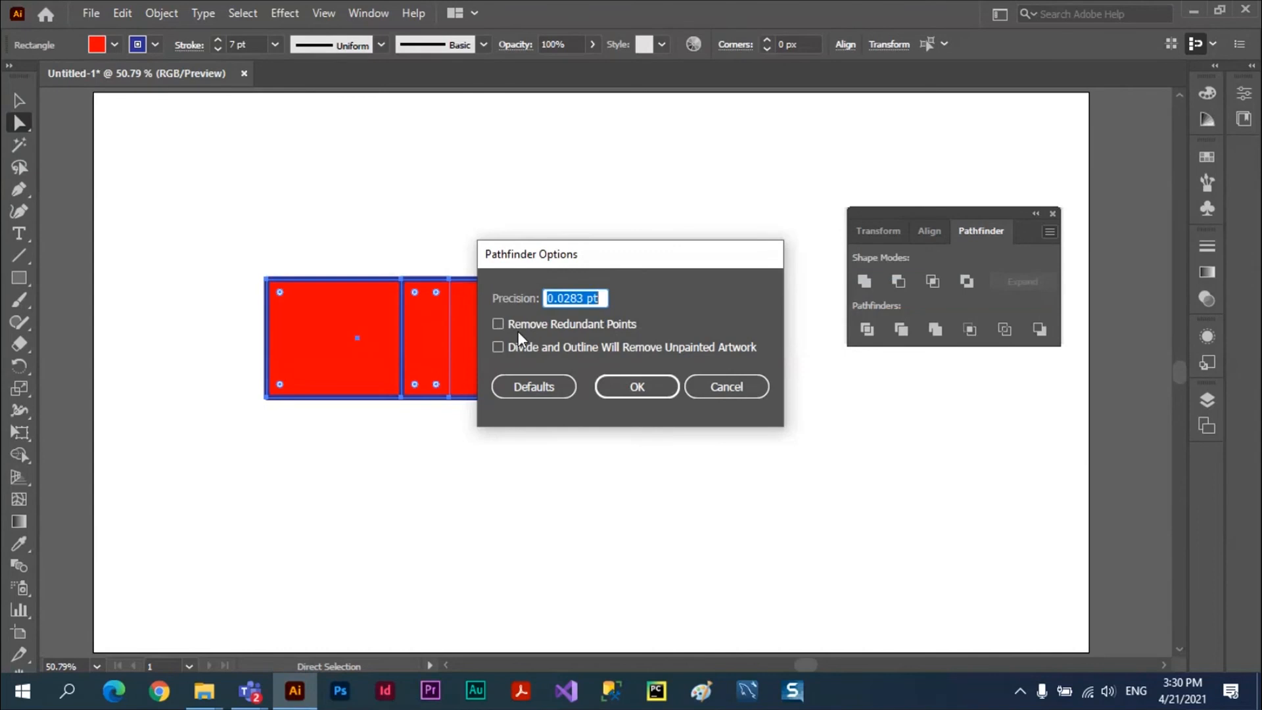
click(500, 324)
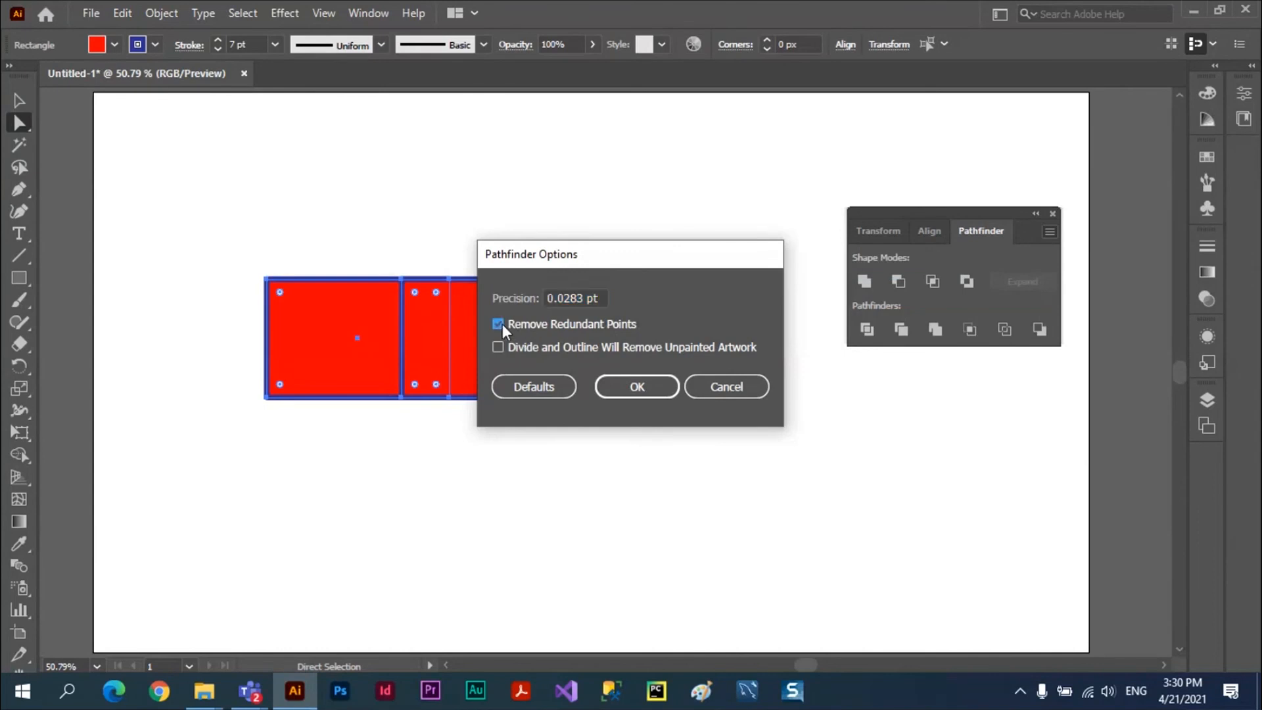
click(657, 389)
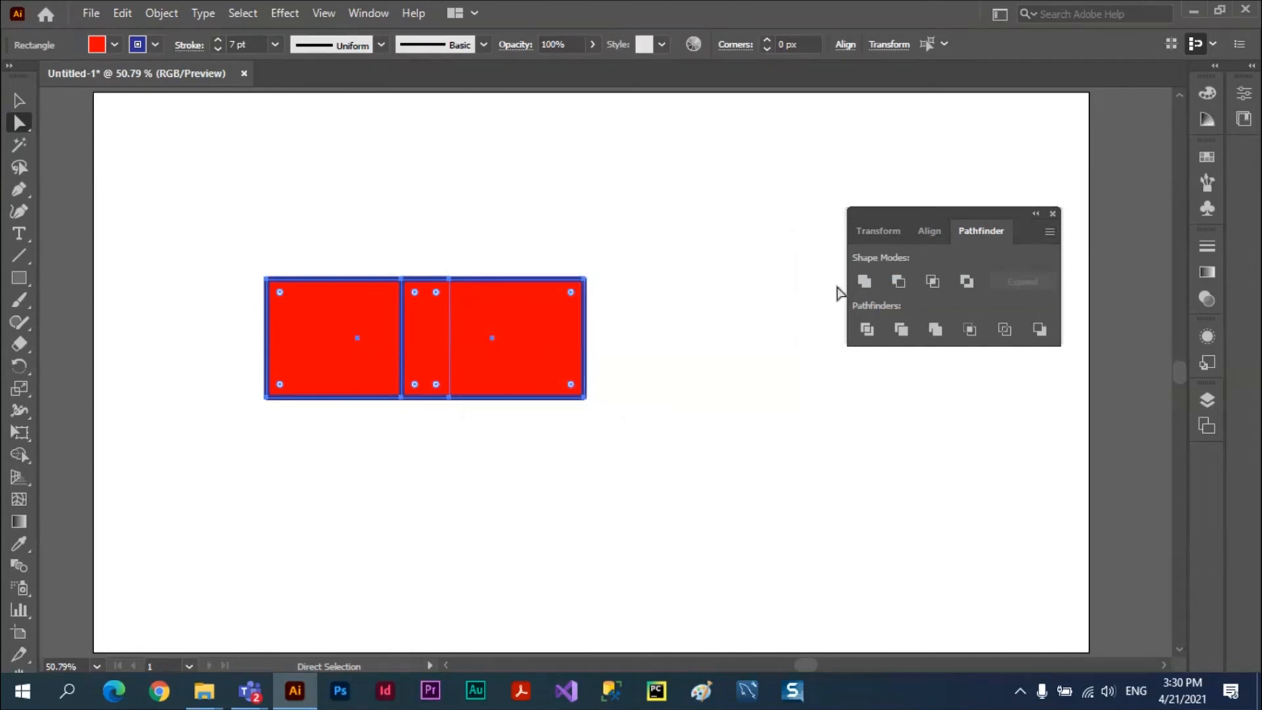
click(863, 282)
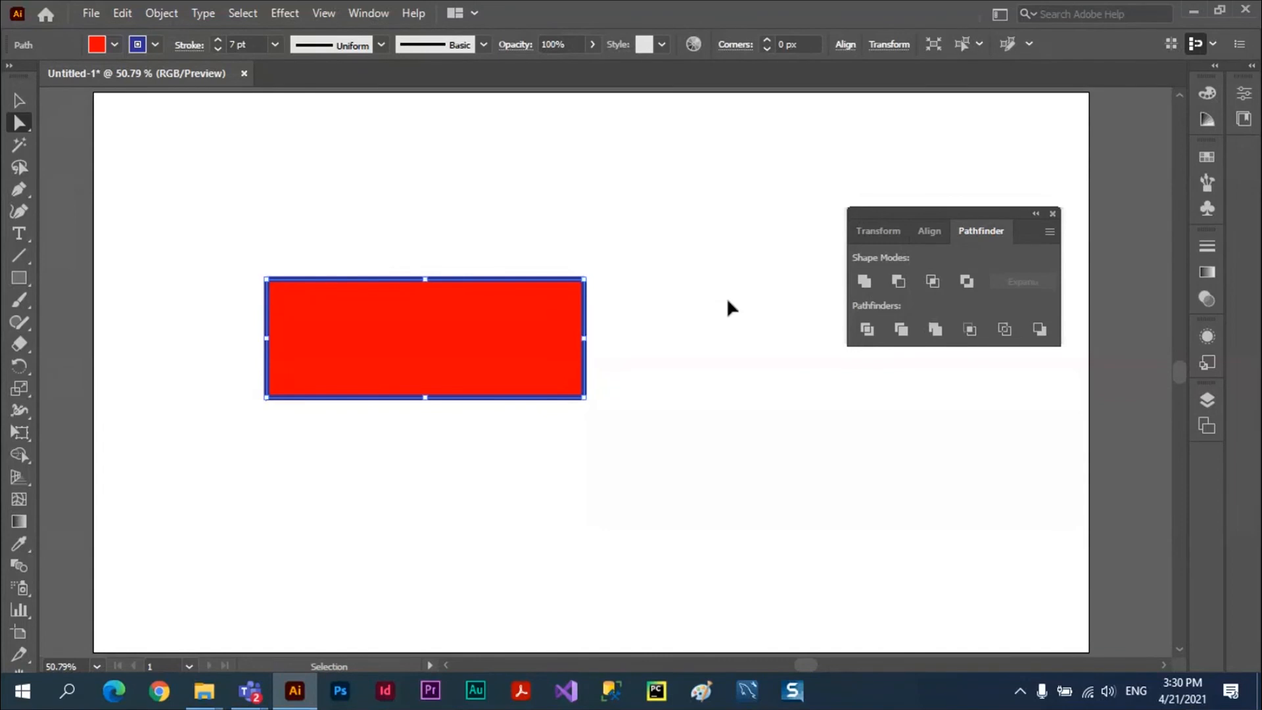
key(ctrl+z)
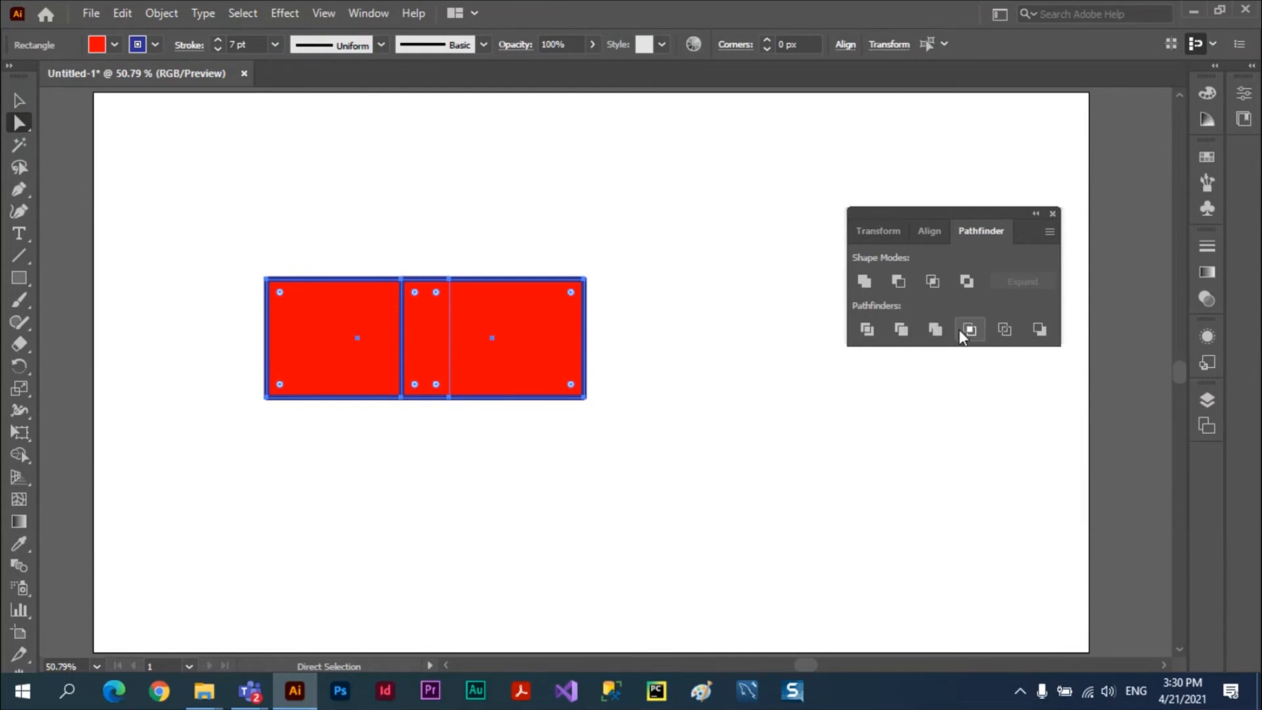
Turn off Remove Redundant Points in the Pathfinder Options
click(1048, 230)
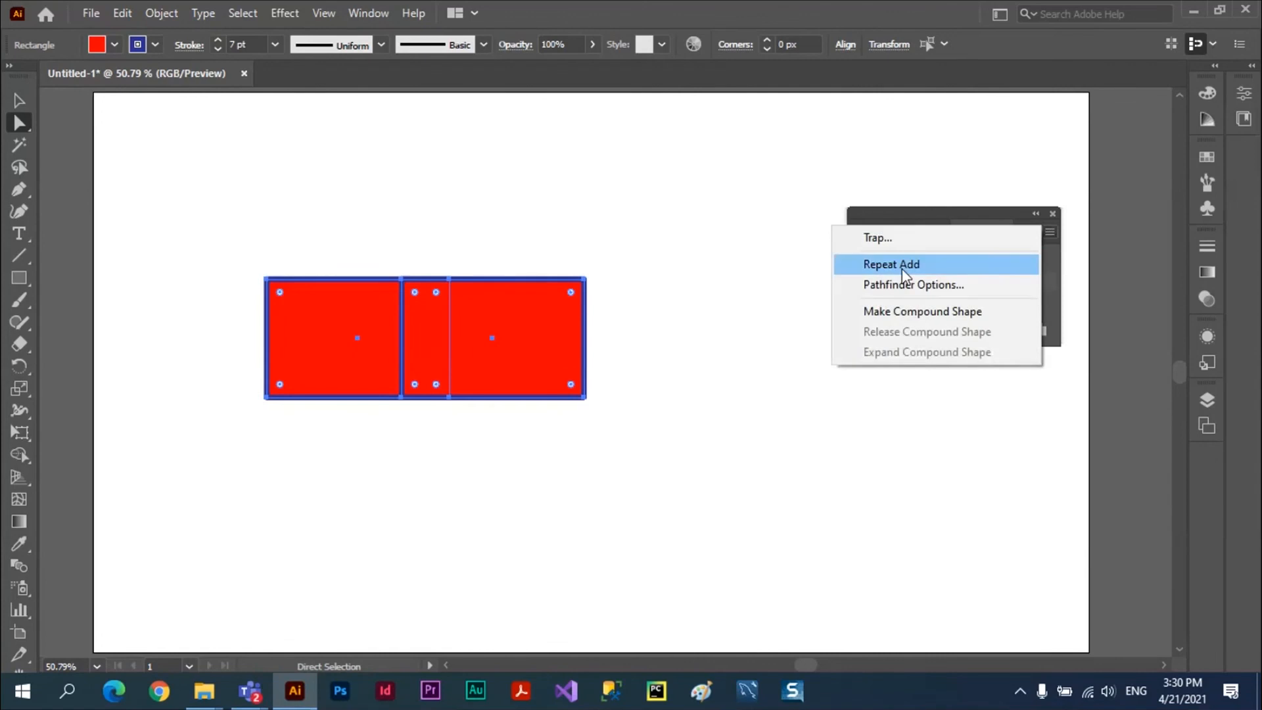
click(906, 286)
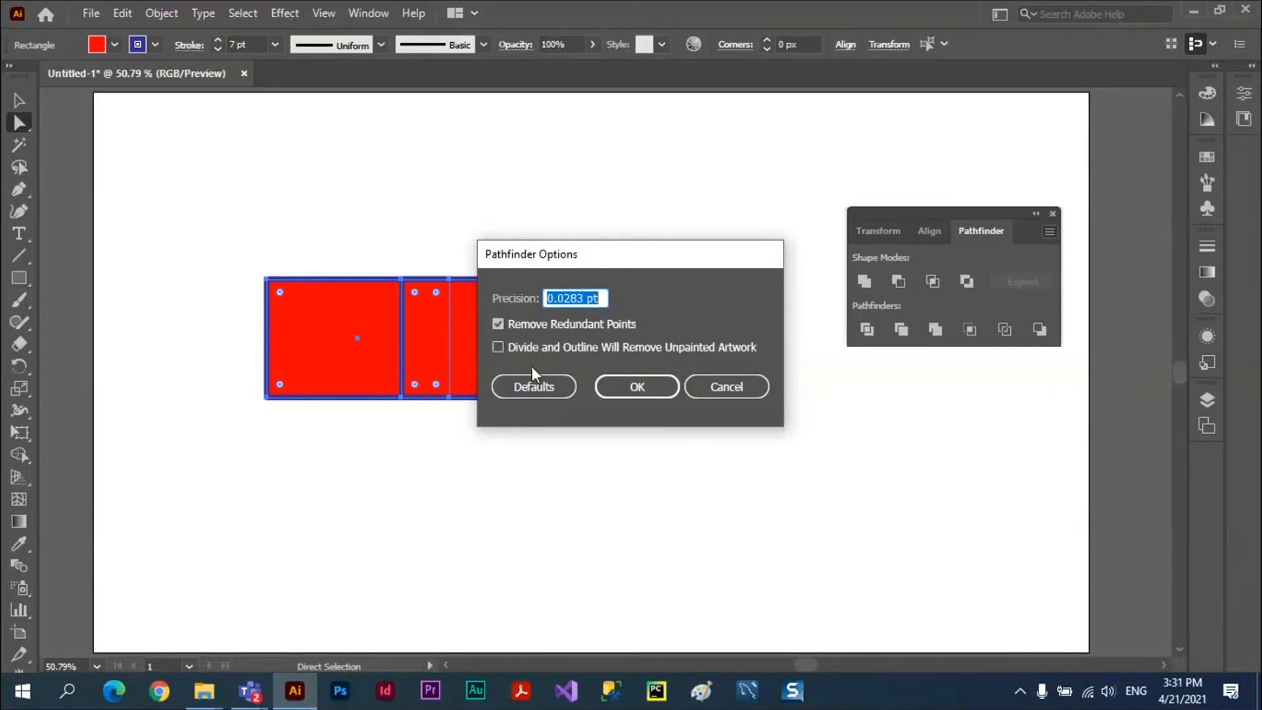
click(497, 323)
key(Return)
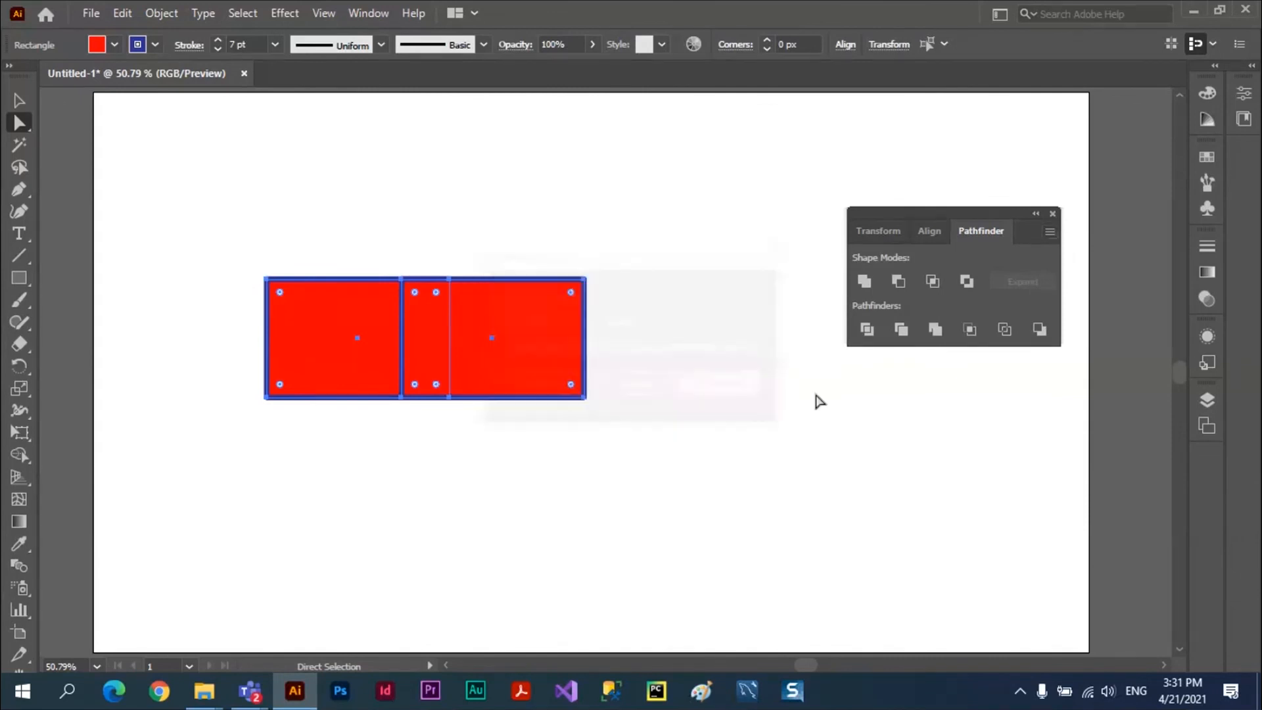
View the Pathfinder Trap settings, cancel without changes and delete both rectangles
click(1050, 231)
click(874, 245)
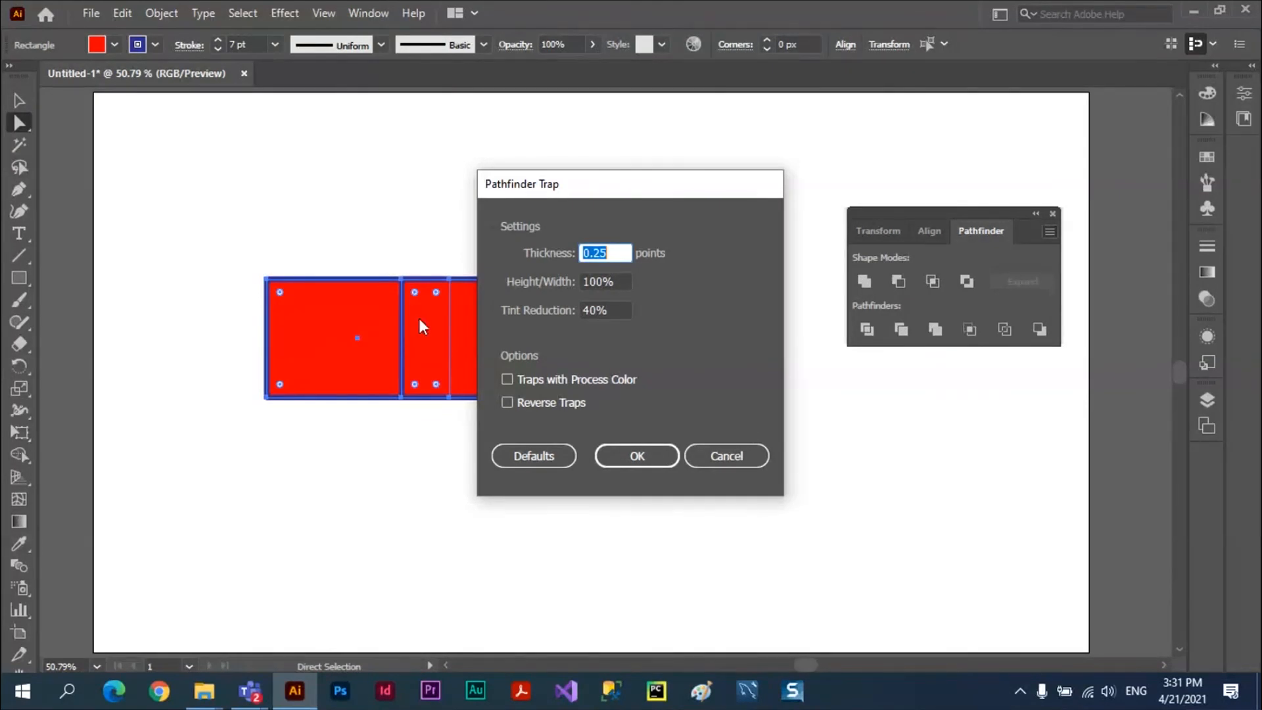
click(728, 459)
key(Delete)
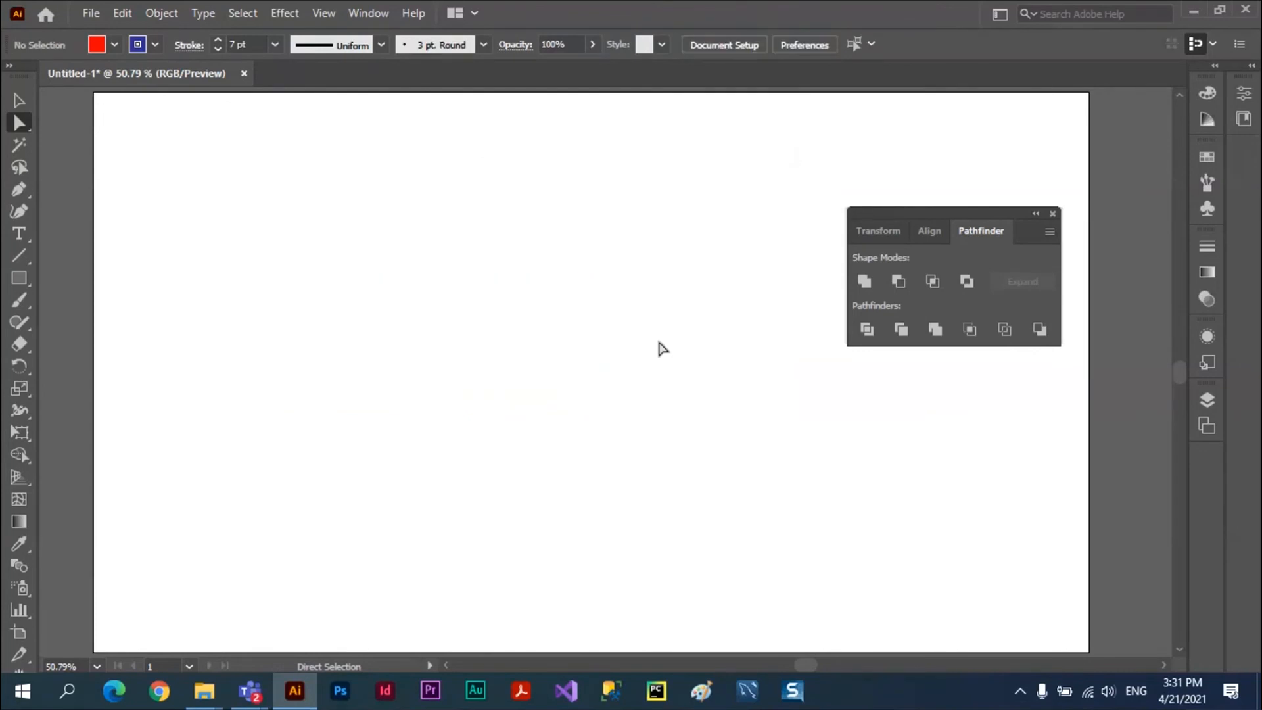
Draw a circle about 304 px wide left of the artboard's centre and make it a compound shape
click(1049, 231)
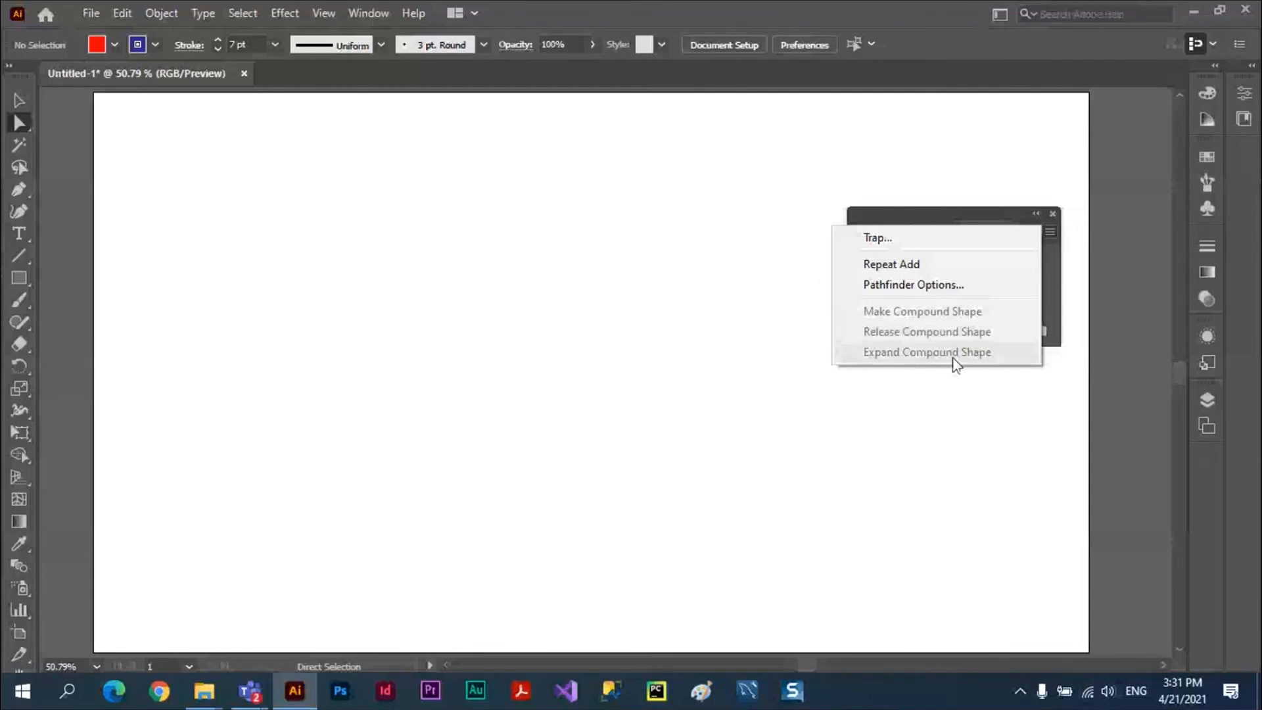
click(707, 314)
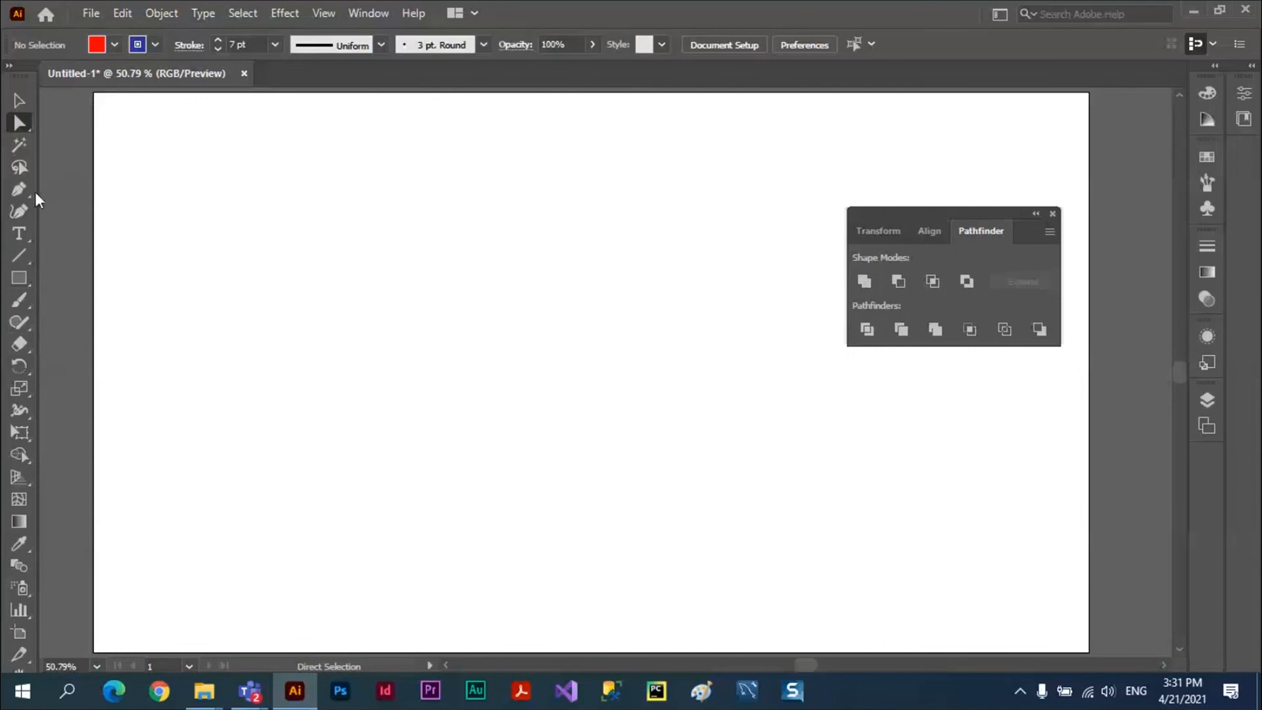
click(19, 277)
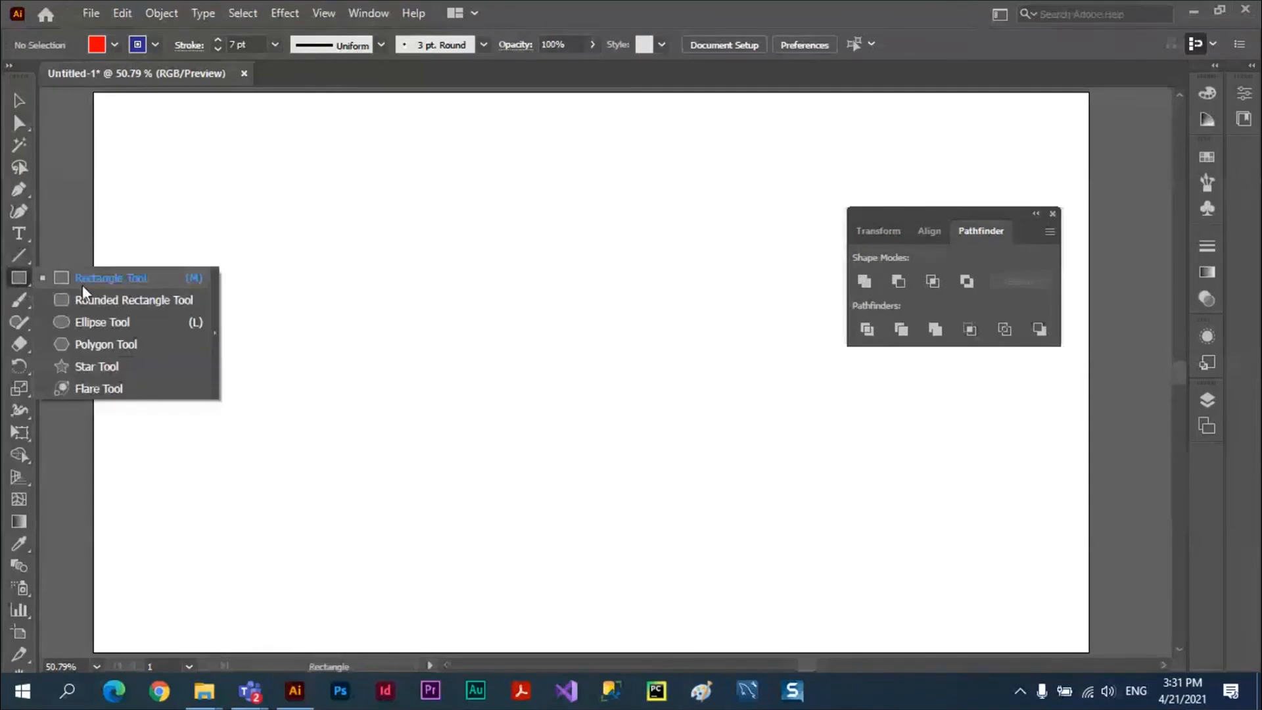
click(84, 322)
drag(328, 233, 552, 456)
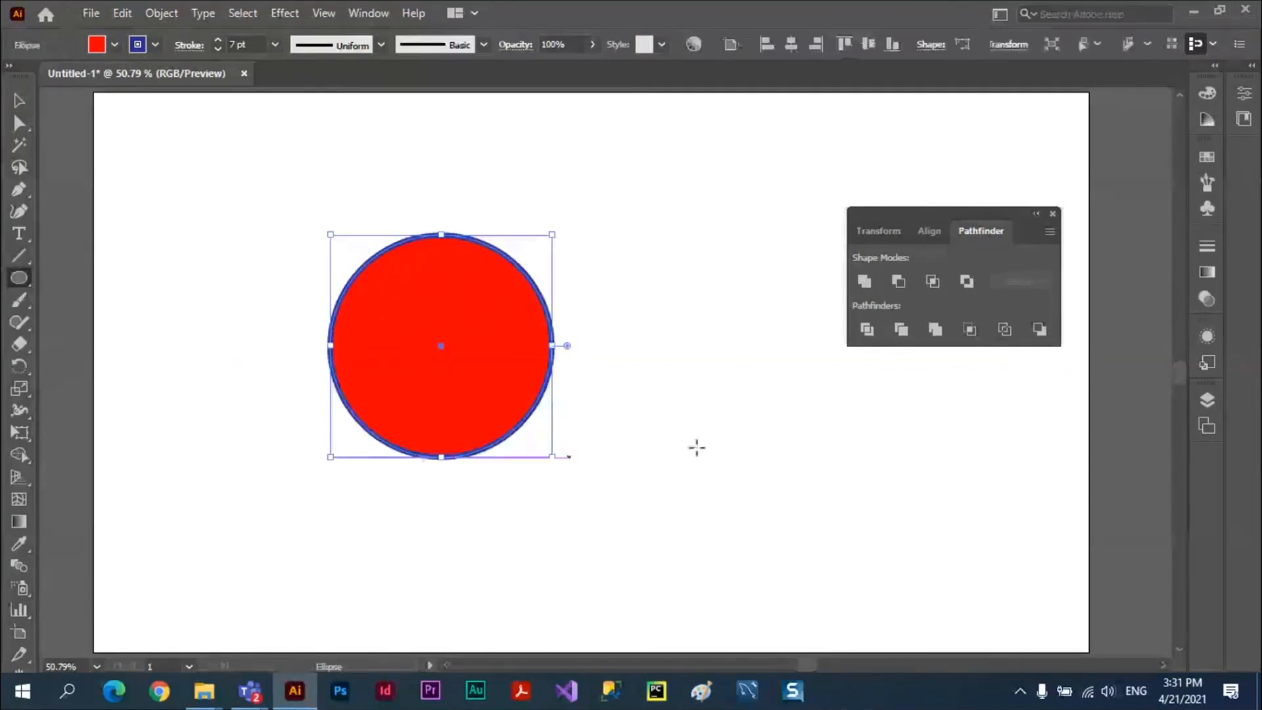
click(1049, 232)
click(927, 312)
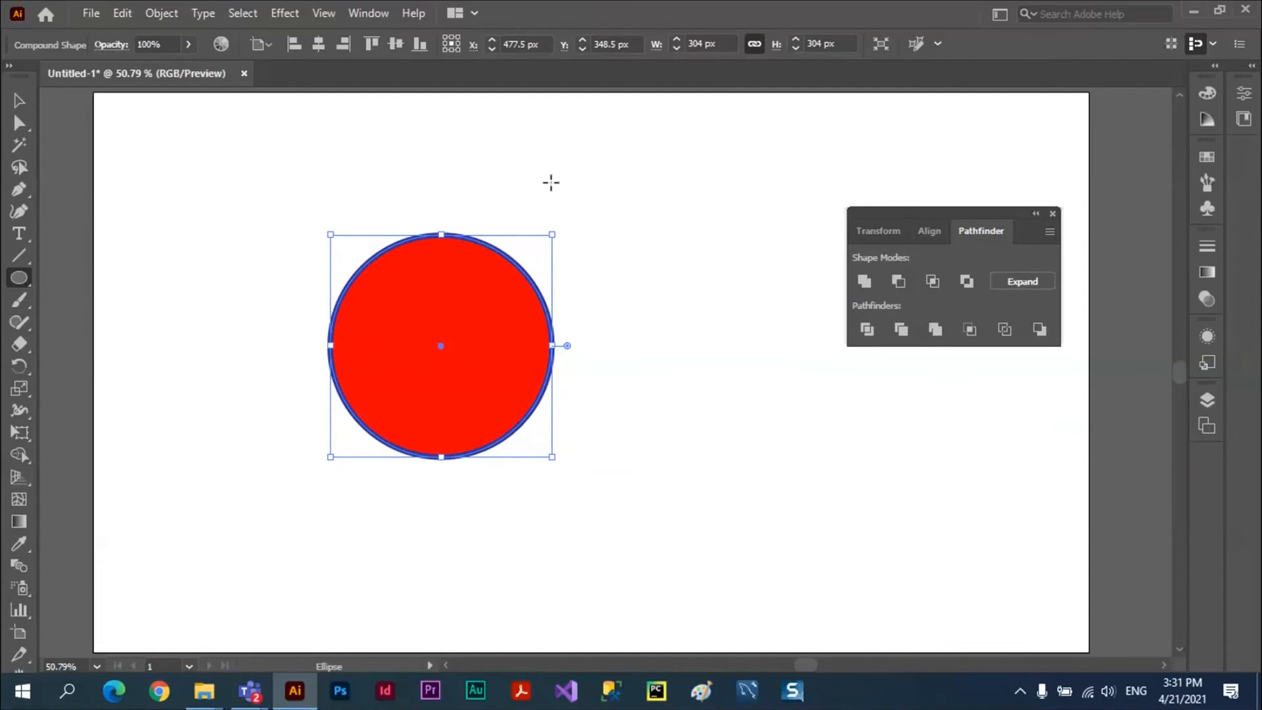
Draw and delete a trial ellipse beside the circle, and move the compound circle slightly to the left
drag(530, 184, 759, 359)
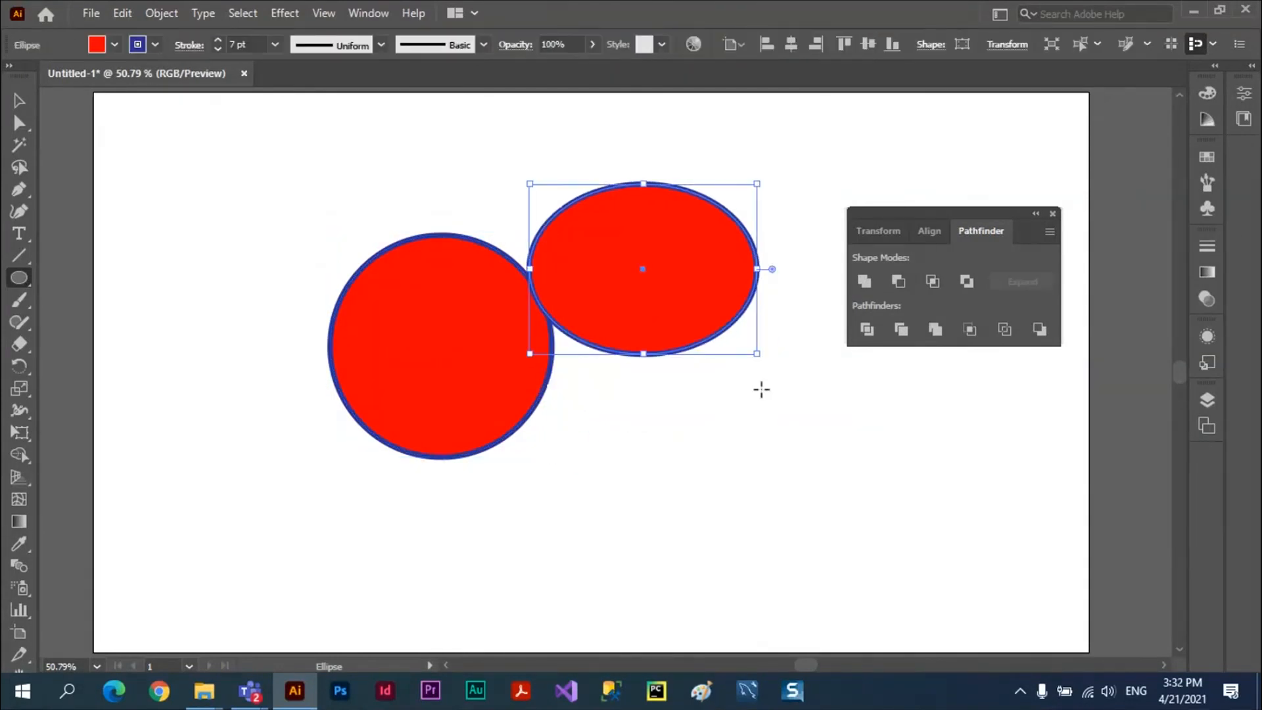
key(Delete)
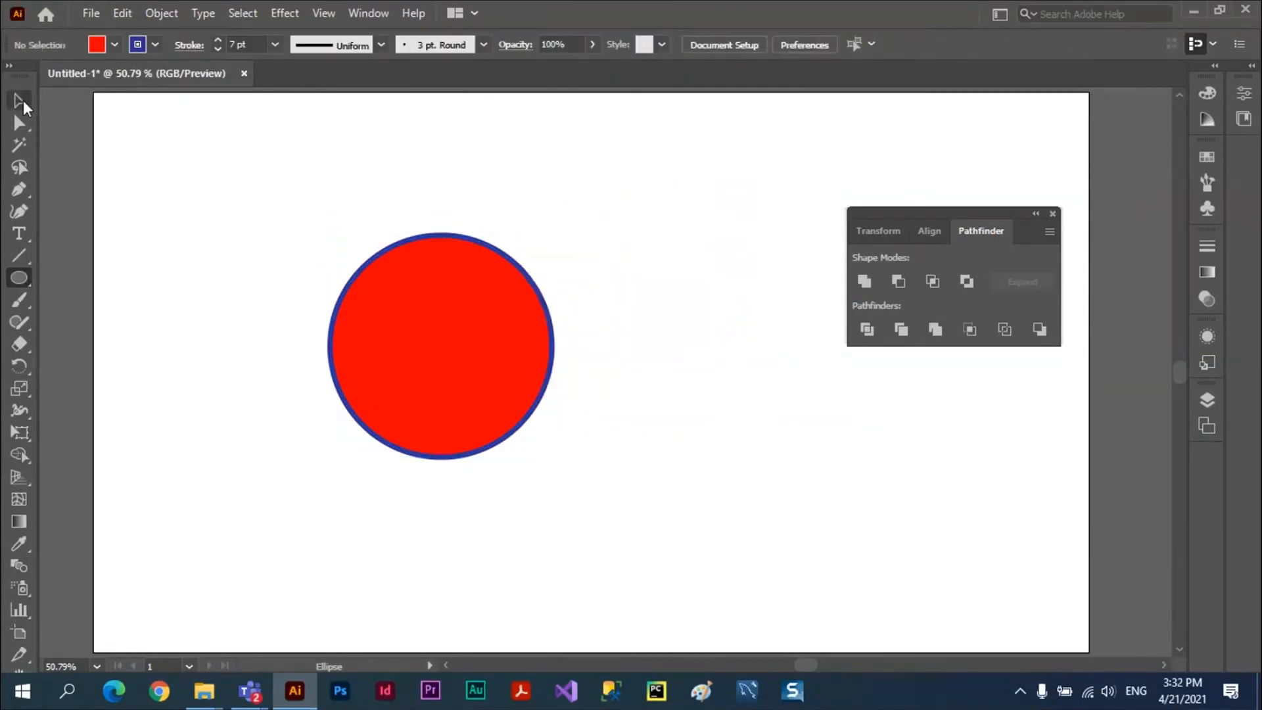
click(19, 100)
drag(526, 338, 431, 256)
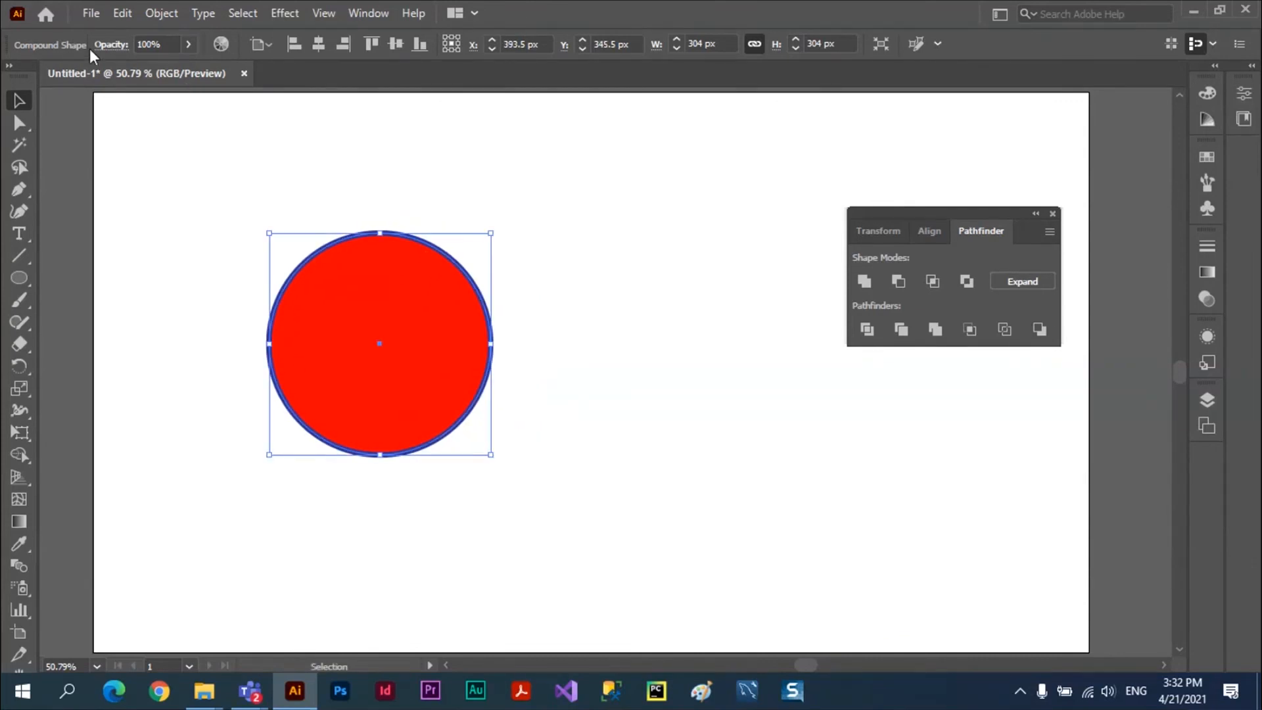
click(1048, 233)
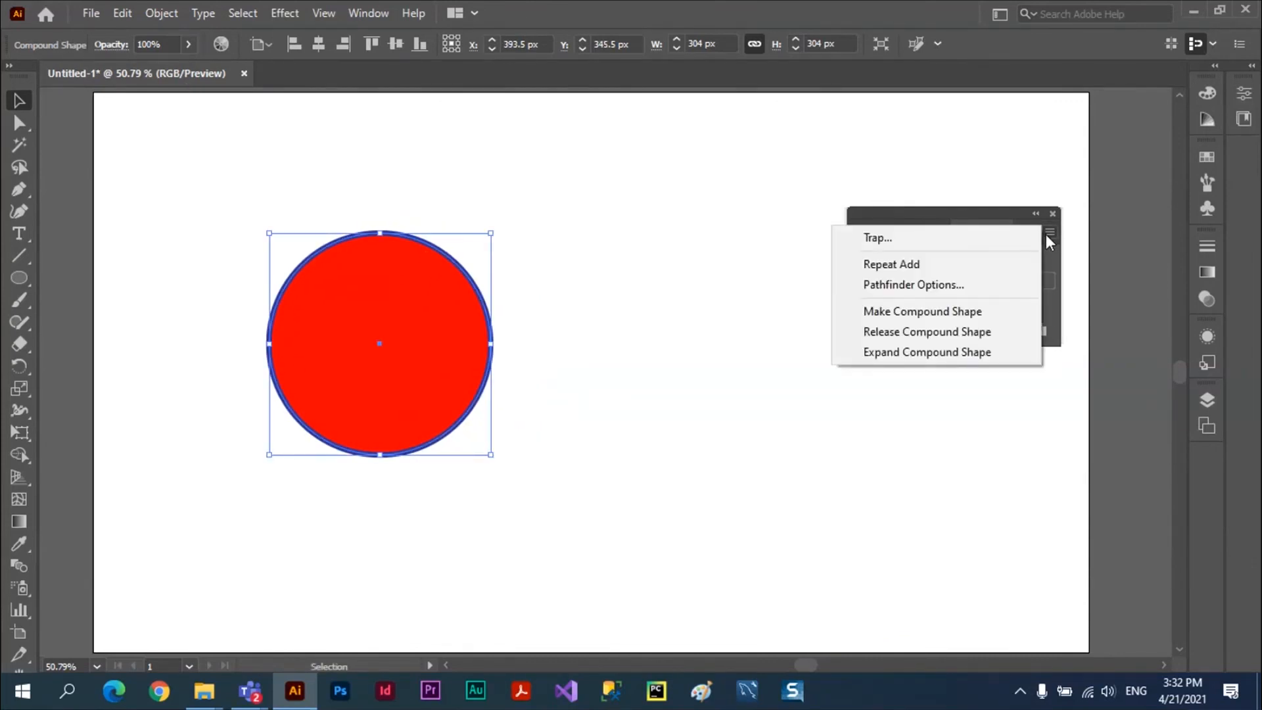
click(497, 281)
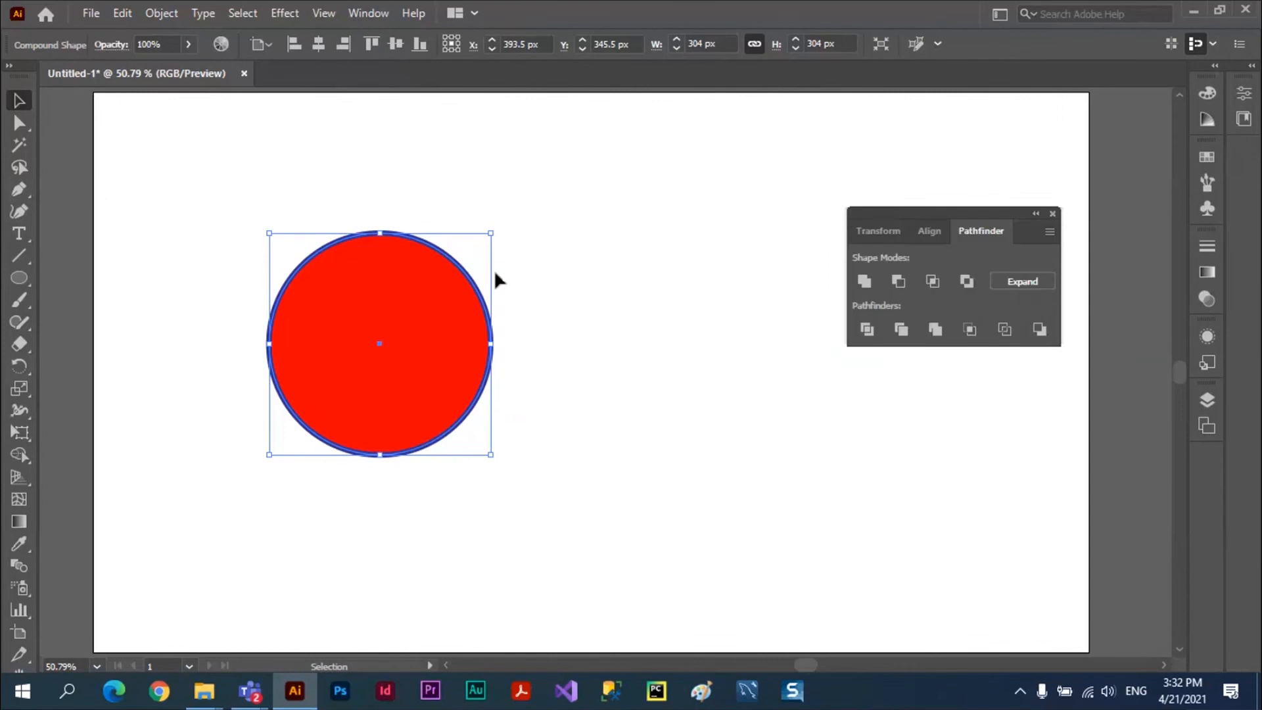
click(498, 281)
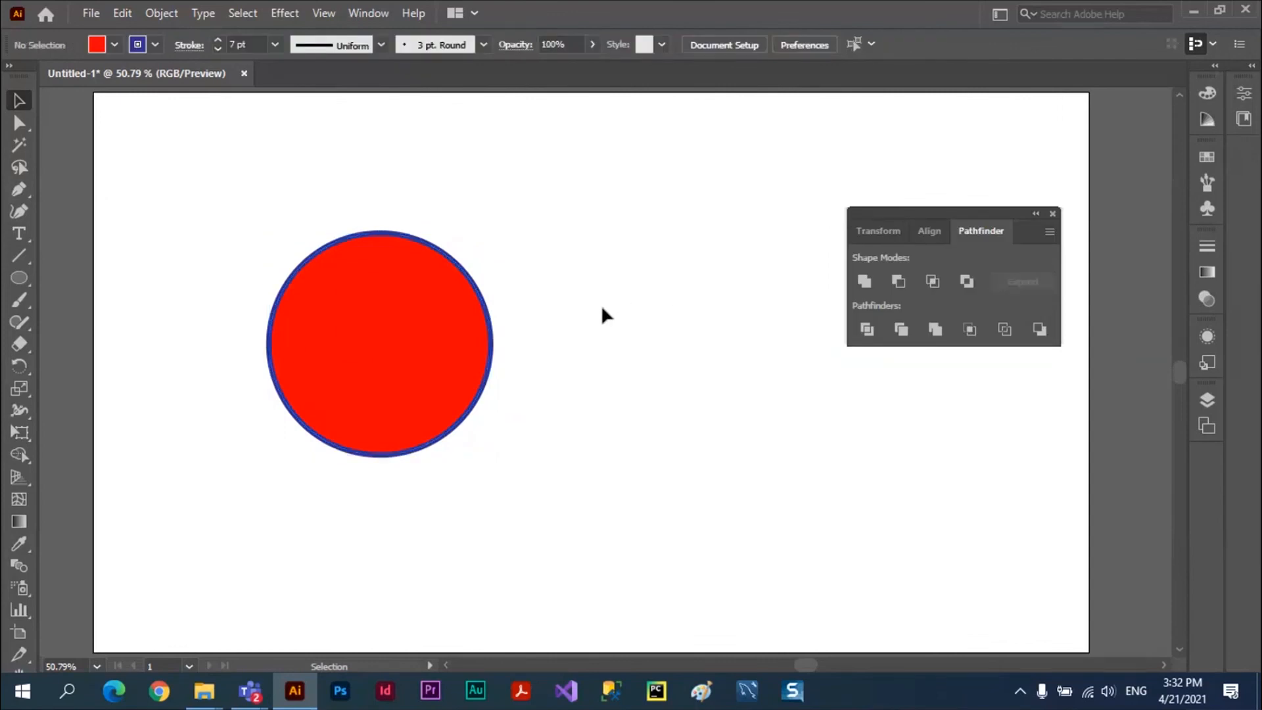
Isolate the compound shape and draw a second ellipse of about 296 by 282 px to the upper right of the circle
click(400, 369)
double_click(414, 324)
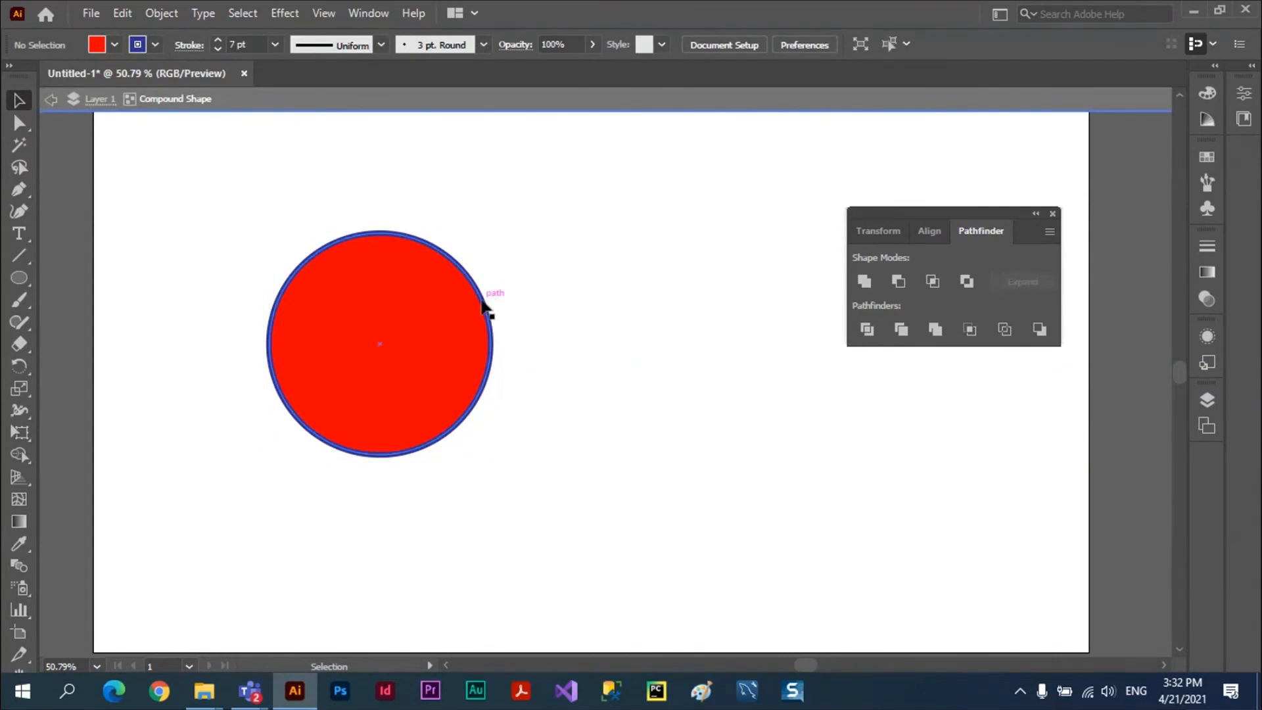
click(19, 278)
drag(501, 184, 719, 390)
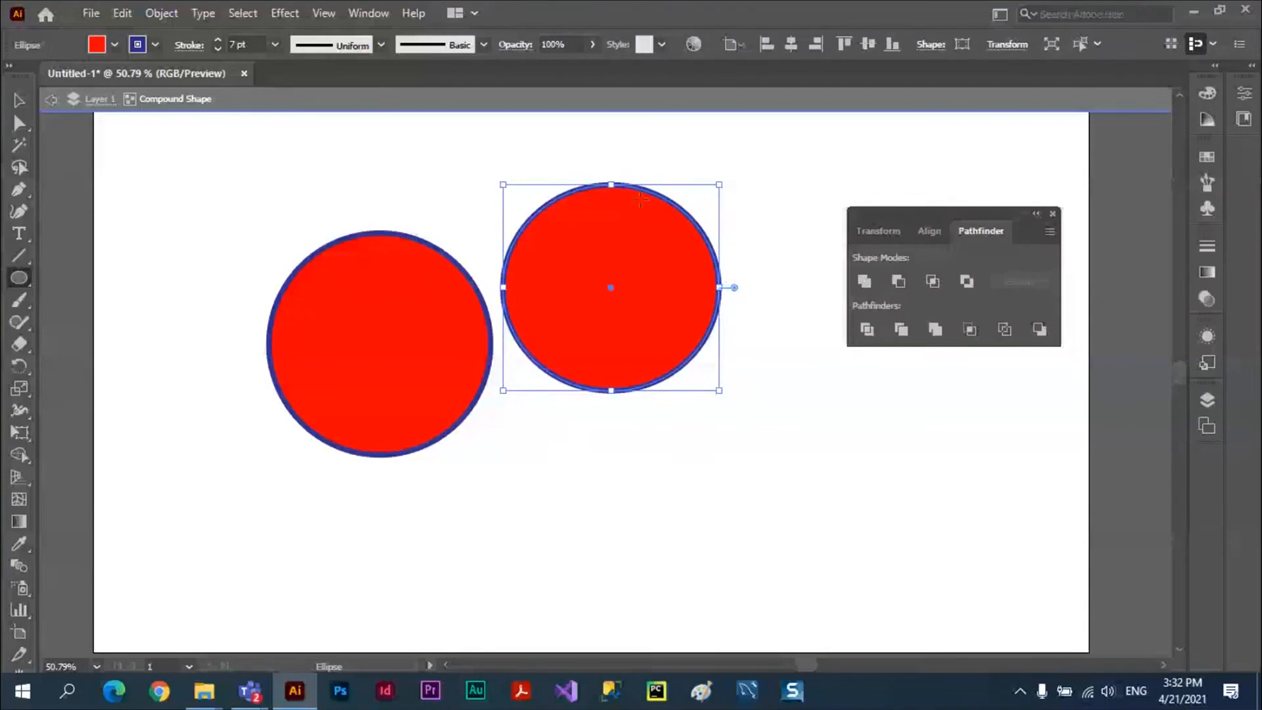
Set the second ellipse to Minus Front within the compound shape and move it over the circle's upper-right part
alt+click(899, 283)
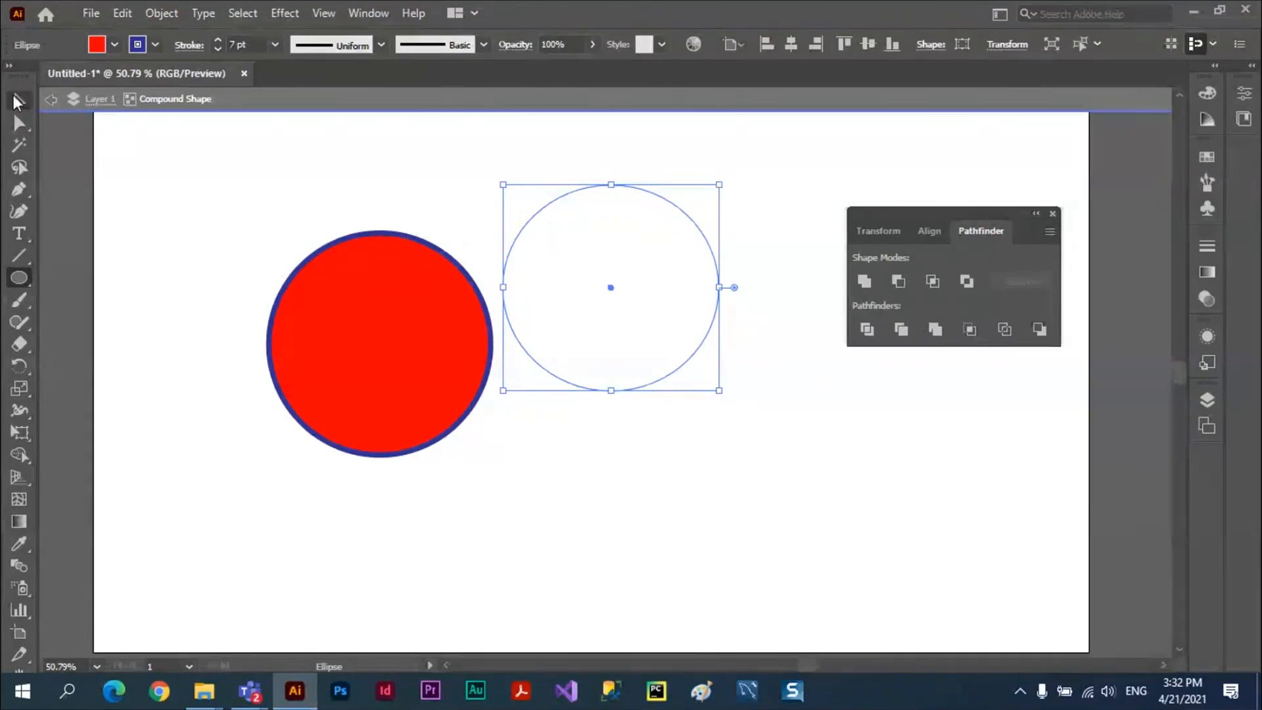
click(14, 96)
drag(624, 193, 463, 194)
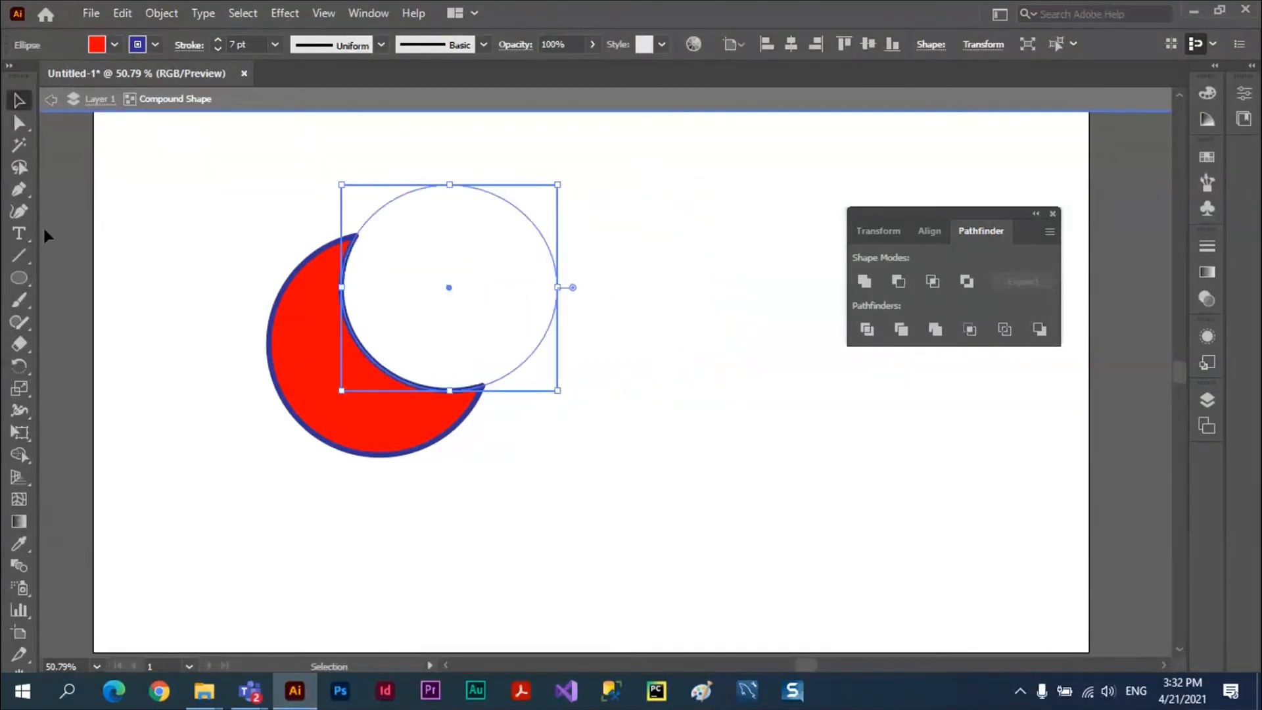
Draw a third ellipse to the lower right of the crescent inside the compound shape and try to Unite it
click(19, 277)
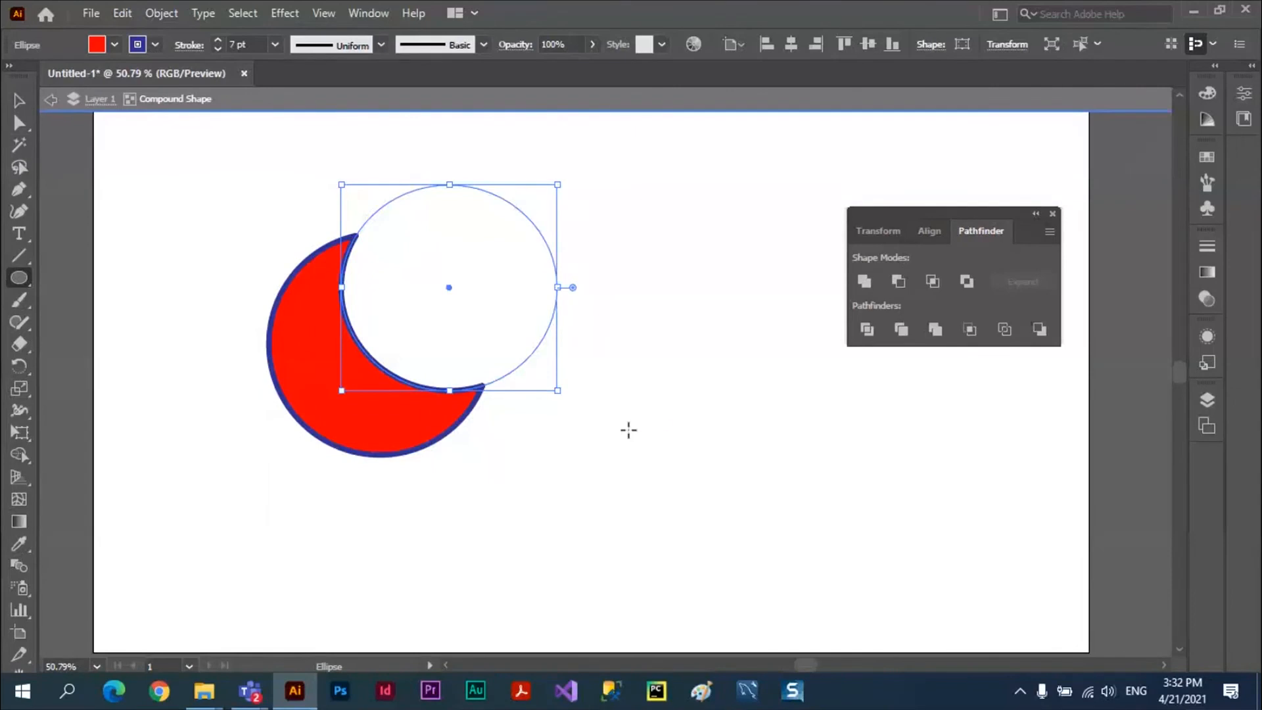
click(628, 429)
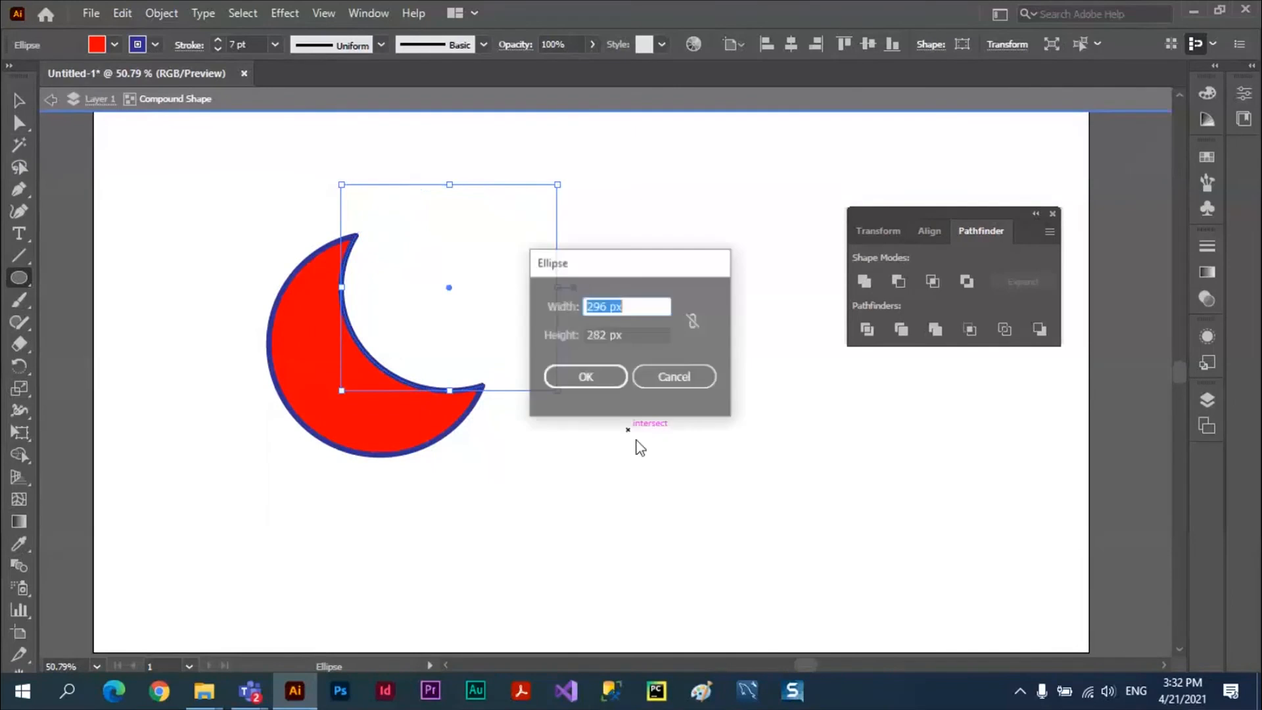
click(688, 380)
drag(616, 418, 815, 605)
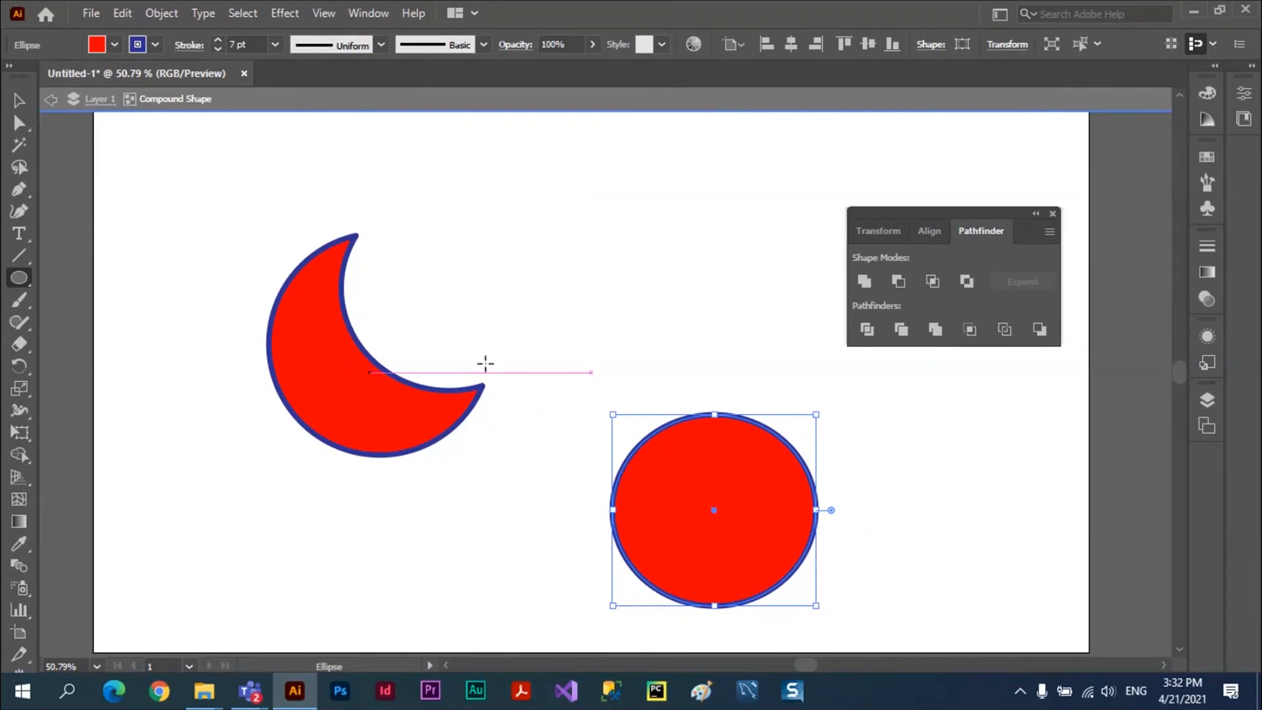
click(864, 282)
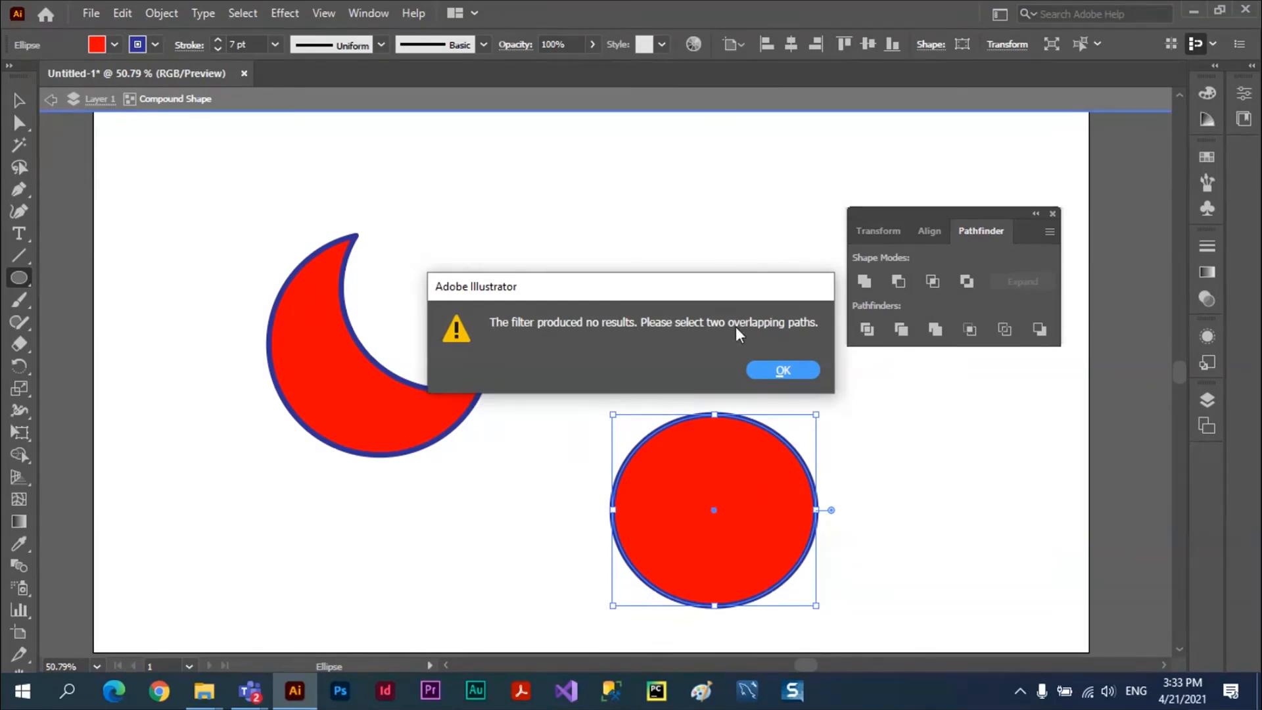
click(782, 370)
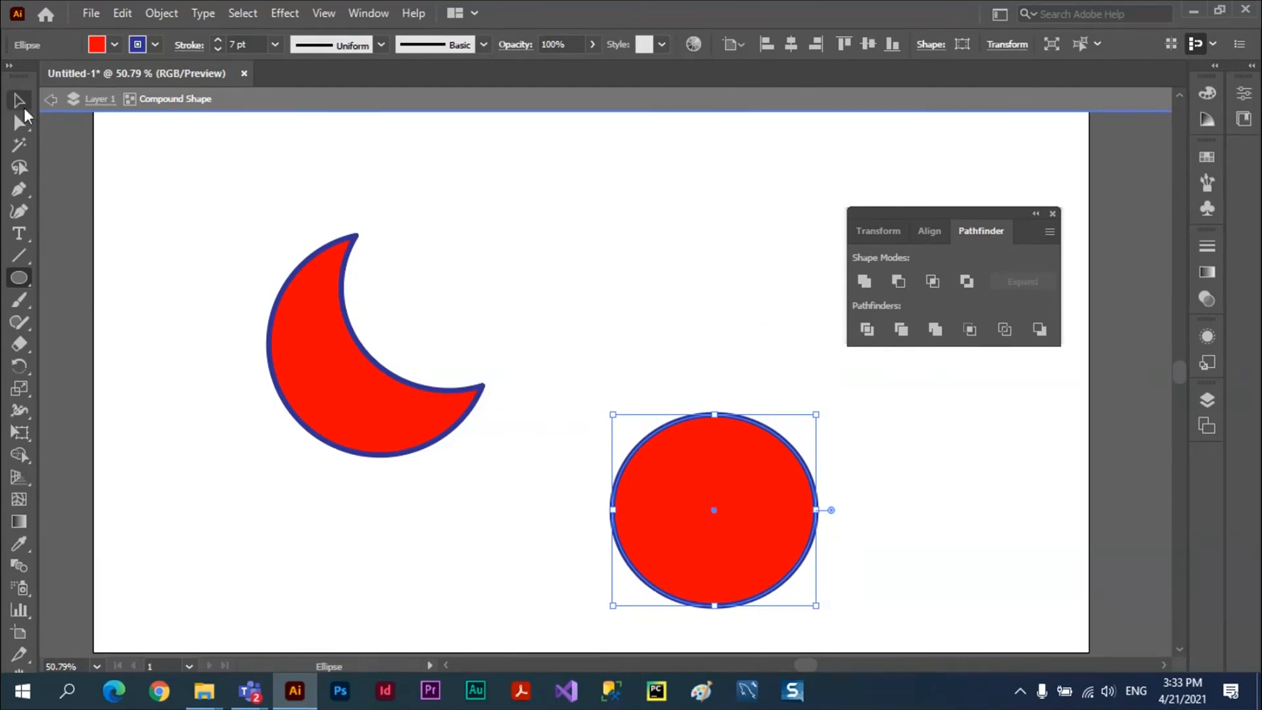
Move the third ellipse over the circle's lower-left part and shift the subtracting ellipse slightly up and left
click(19, 100)
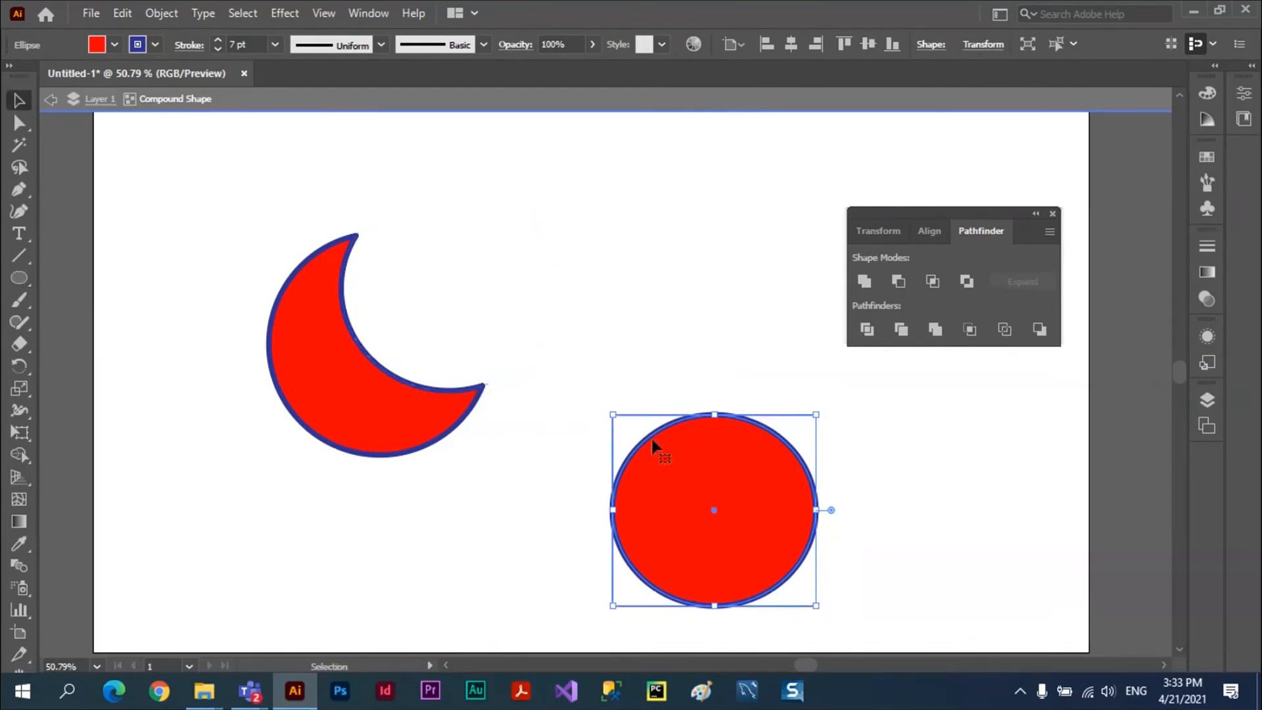
drag(653, 444, 428, 431)
drag(468, 481, 422, 499)
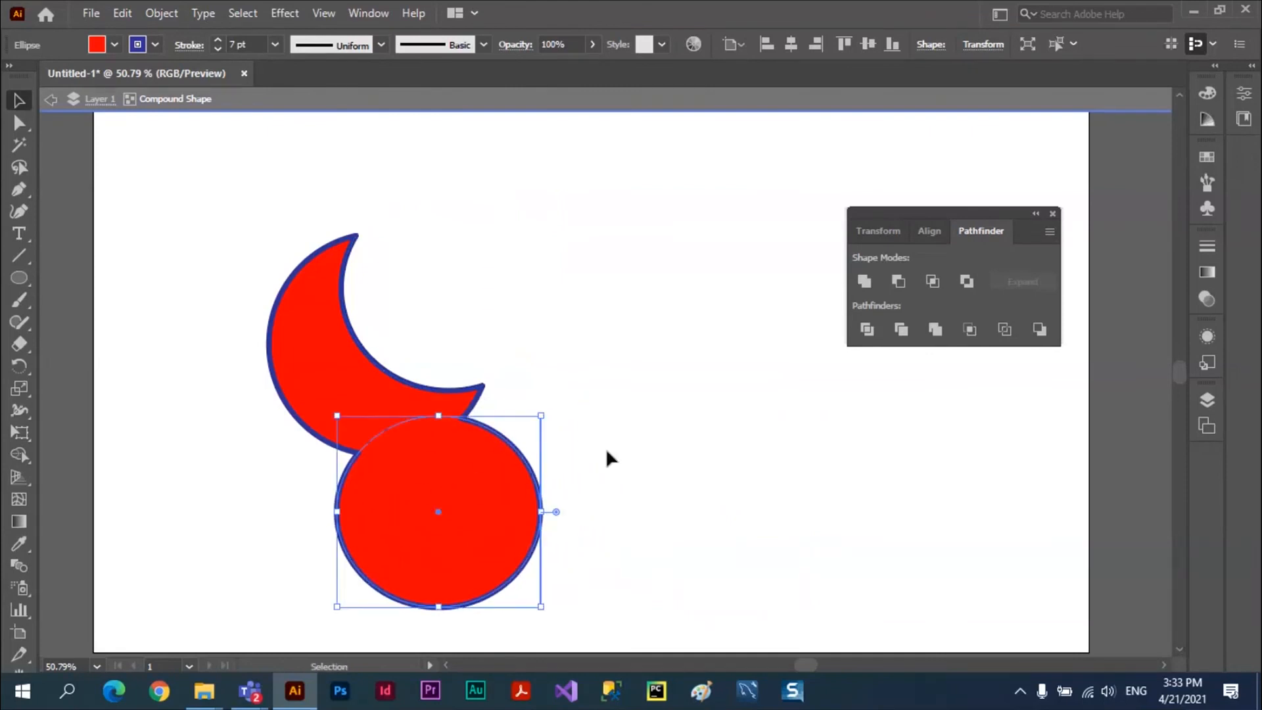
click(611, 460)
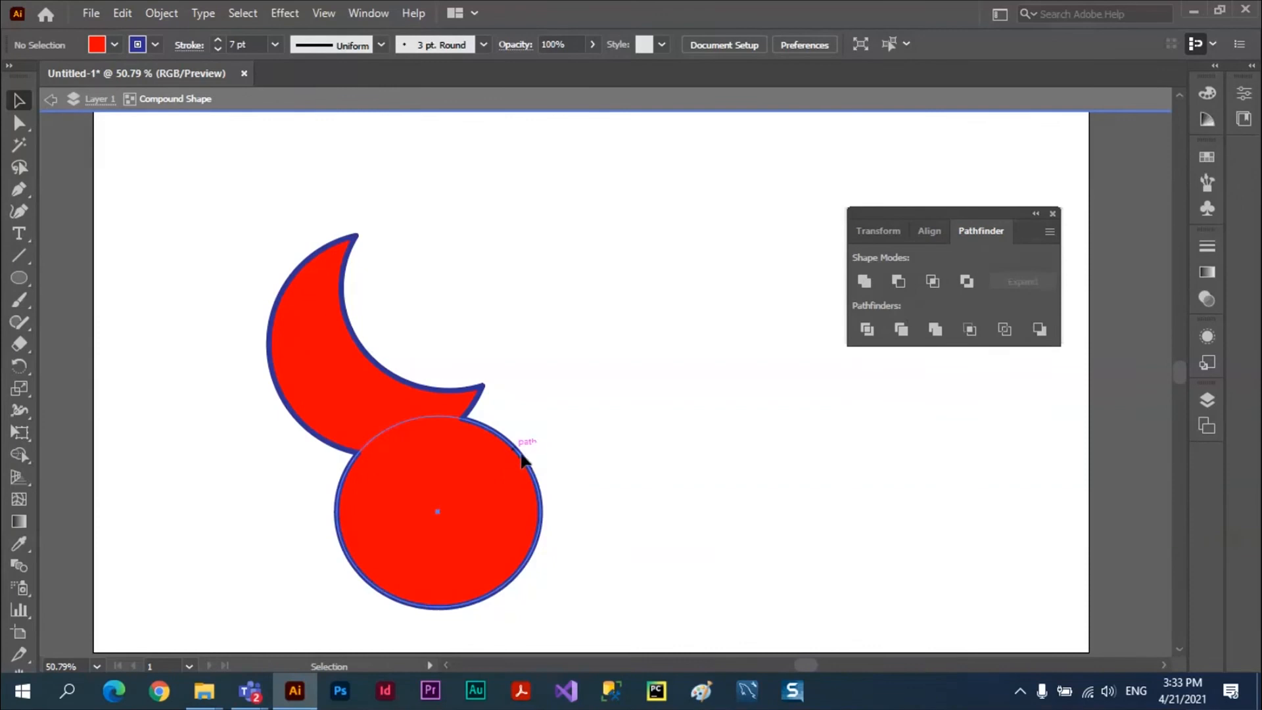
drag(513, 455, 457, 454)
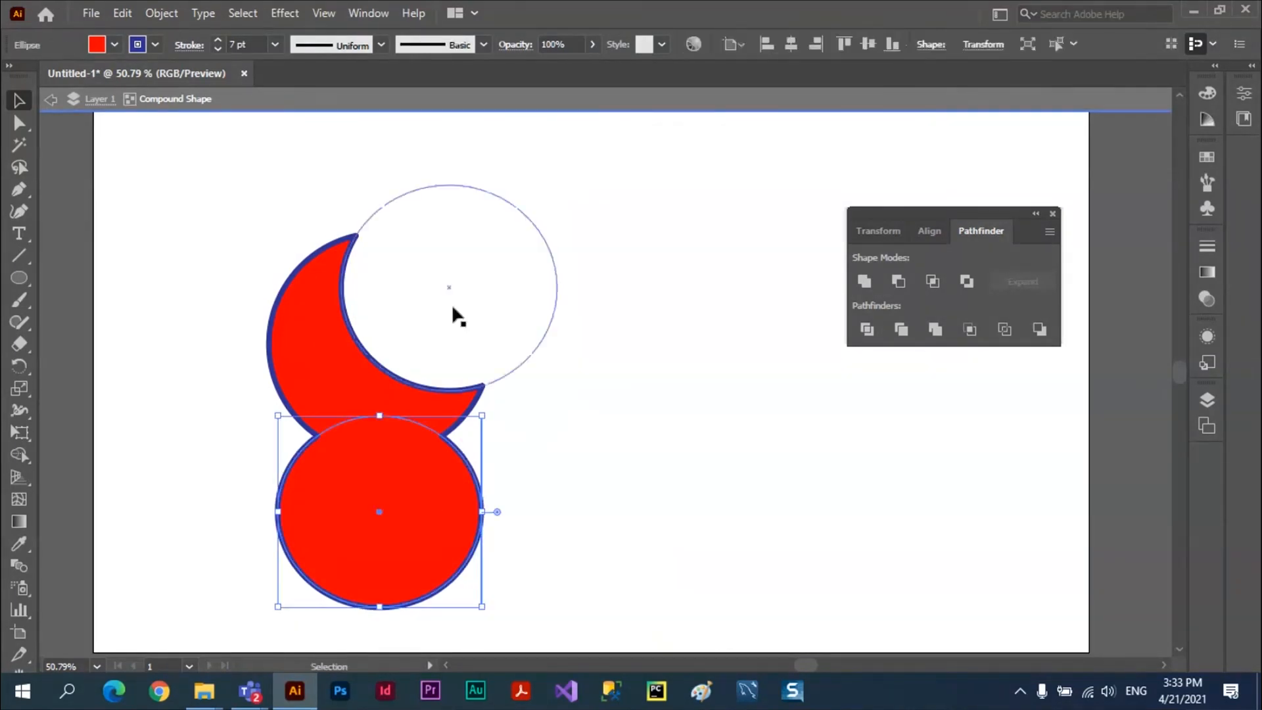
mouse_move(458, 315)
mouse_down()
mouse_move(494, 279)
mouse_move(498, 460)
mouse_move(447, 387)
mouse_move(531, 379)
mouse_move(513, 366)
mouse_move(499, 386)
mouse_move(525, 509)
mouse_move(492, 333)
mouse_move(433, 309)
mouse_up()
drag(436, 512, 324, 463)
click(591, 482)
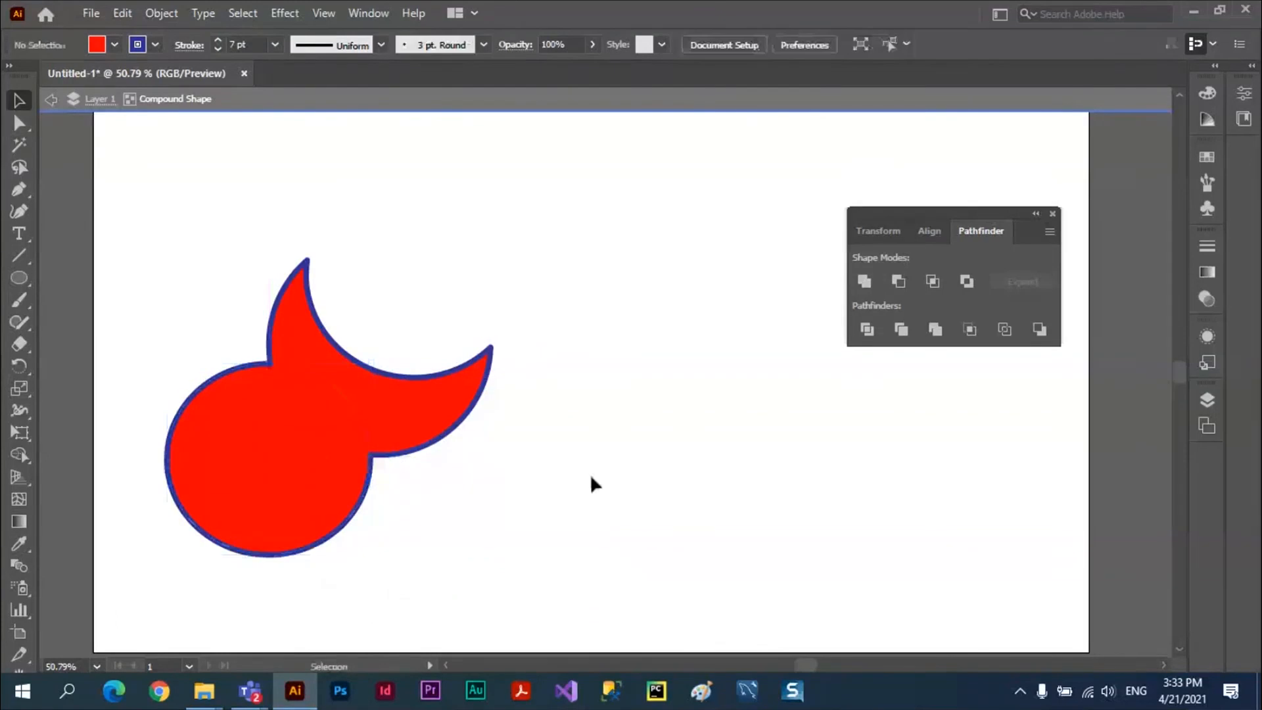
Draw a small circle below the large one, and reposition the added ellipse at its upper left and the subtracting ellipse at its upper right
click(19, 277)
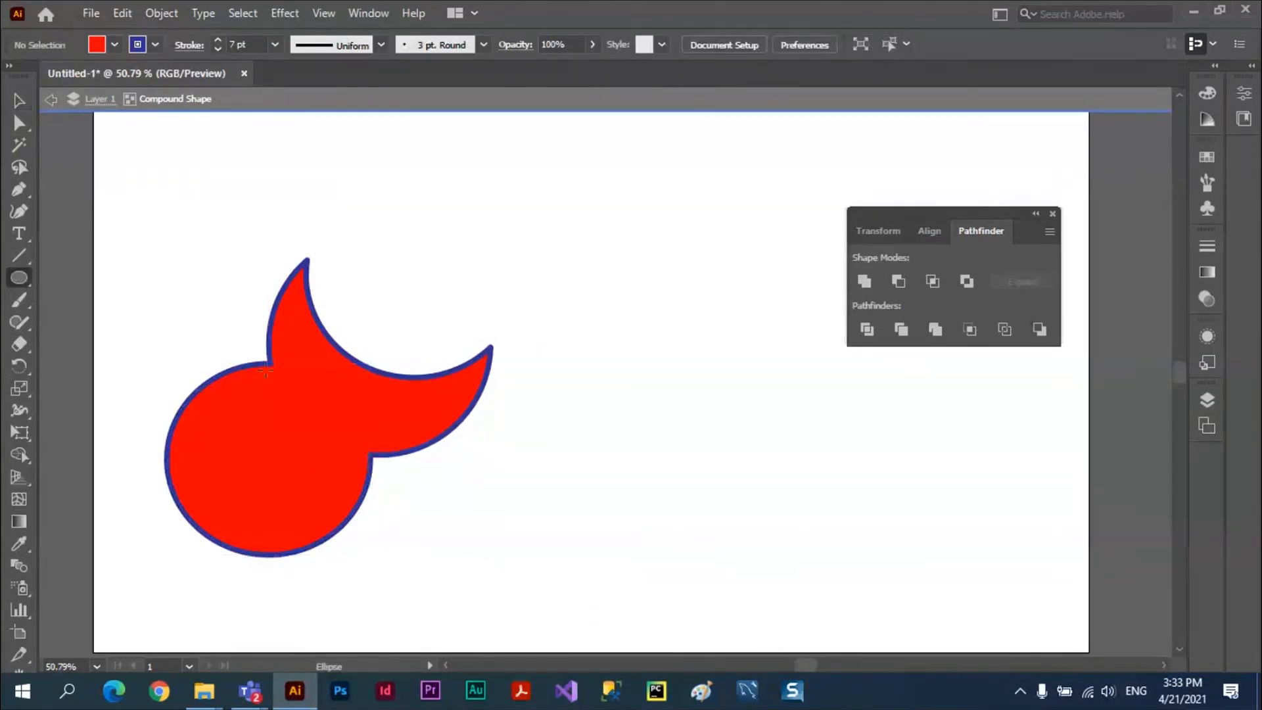
drag(513, 494, 646, 626)
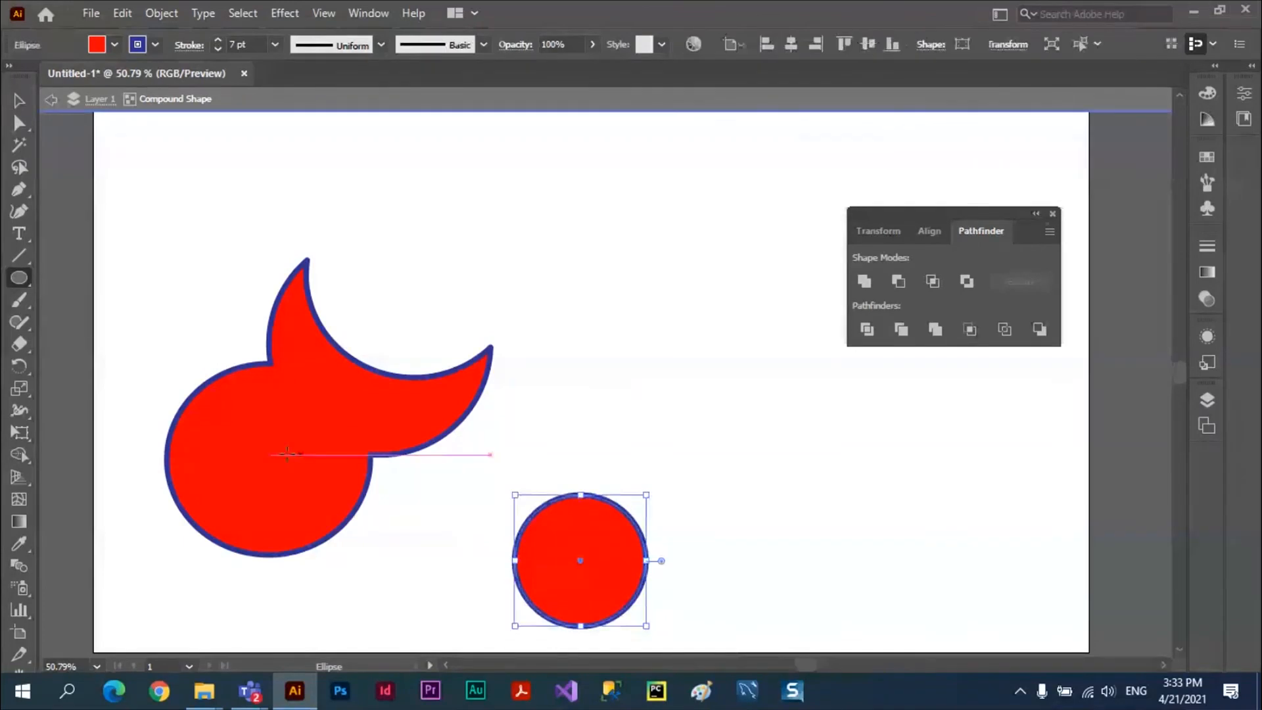
click(20, 102)
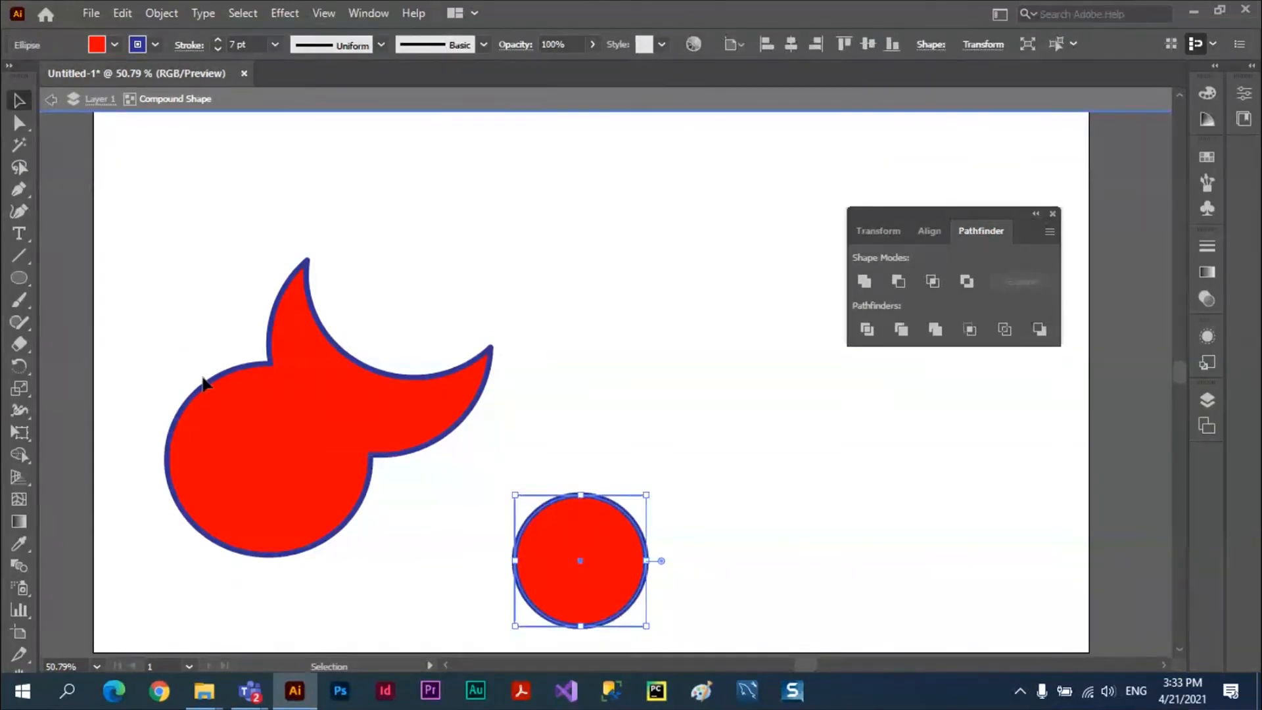
drag(206, 388, 581, 293)
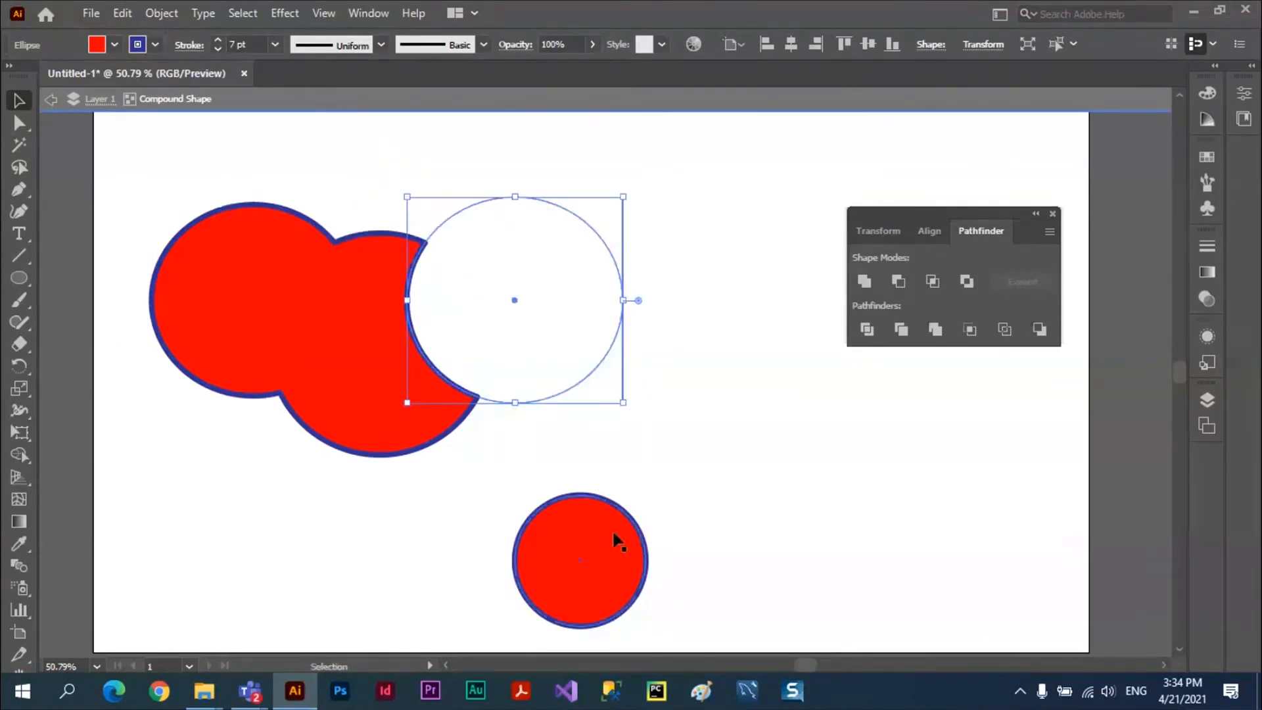
drag(618, 540, 476, 531)
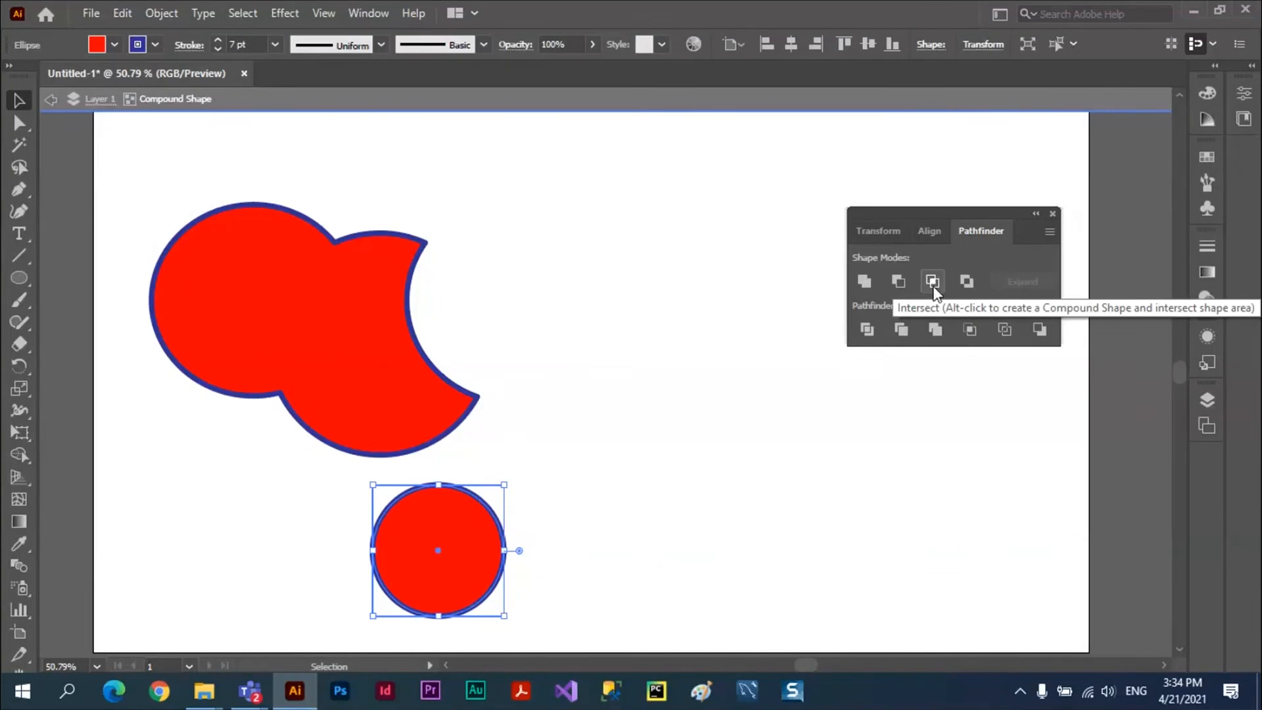
Set the small circle to Intersect, and move it and the other two ellipses so they overlap the large circle
click(933, 286)
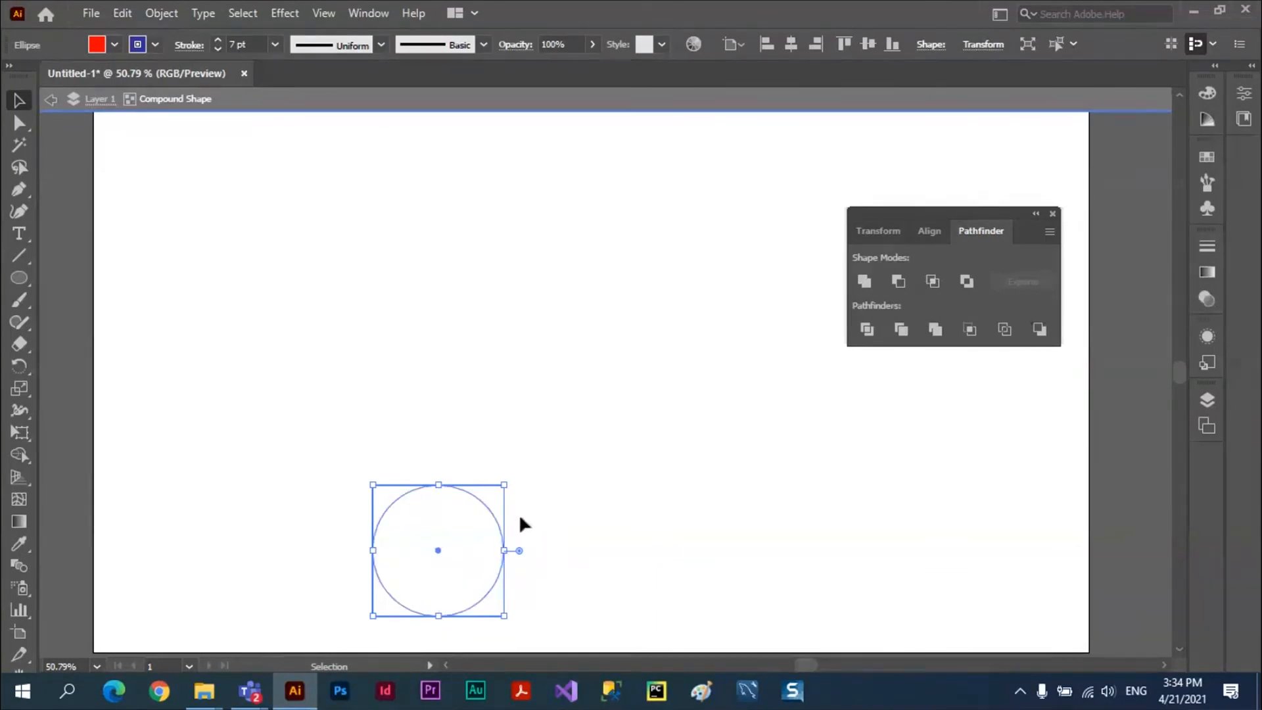
drag(494, 531, 490, 523)
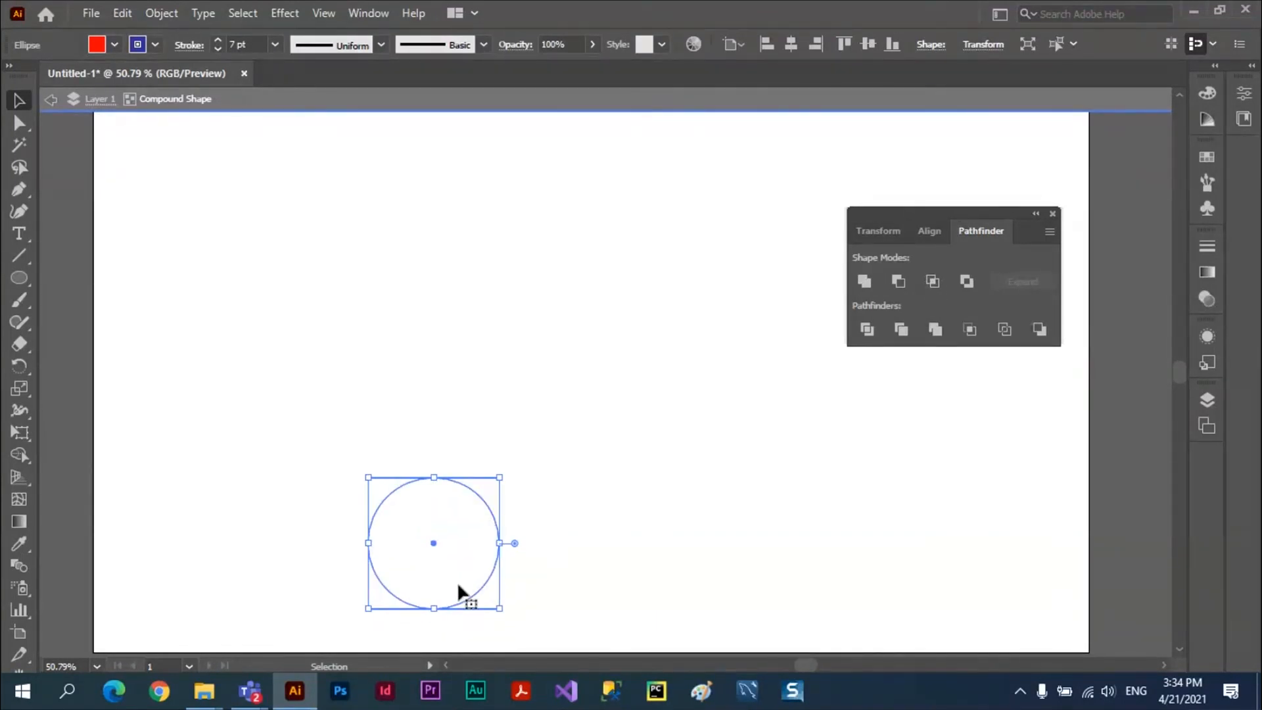
drag(444, 600, 400, 495)
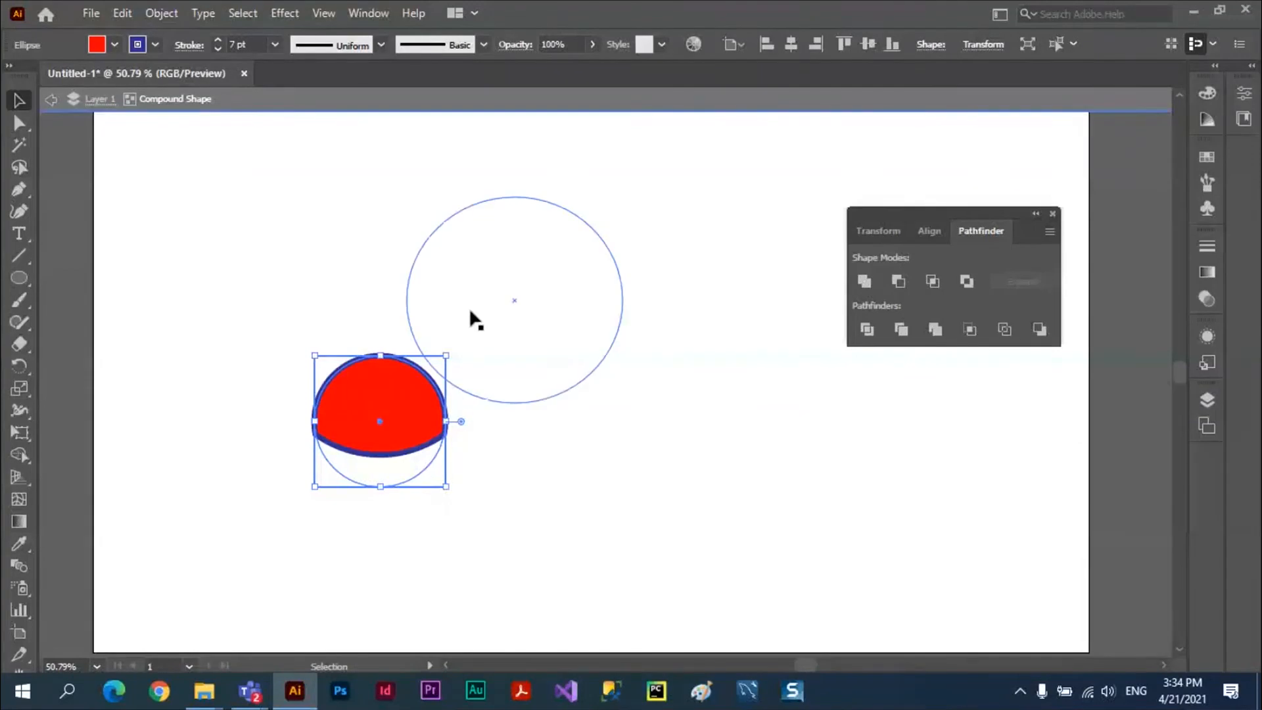
drag(479, 206, 417, 228)
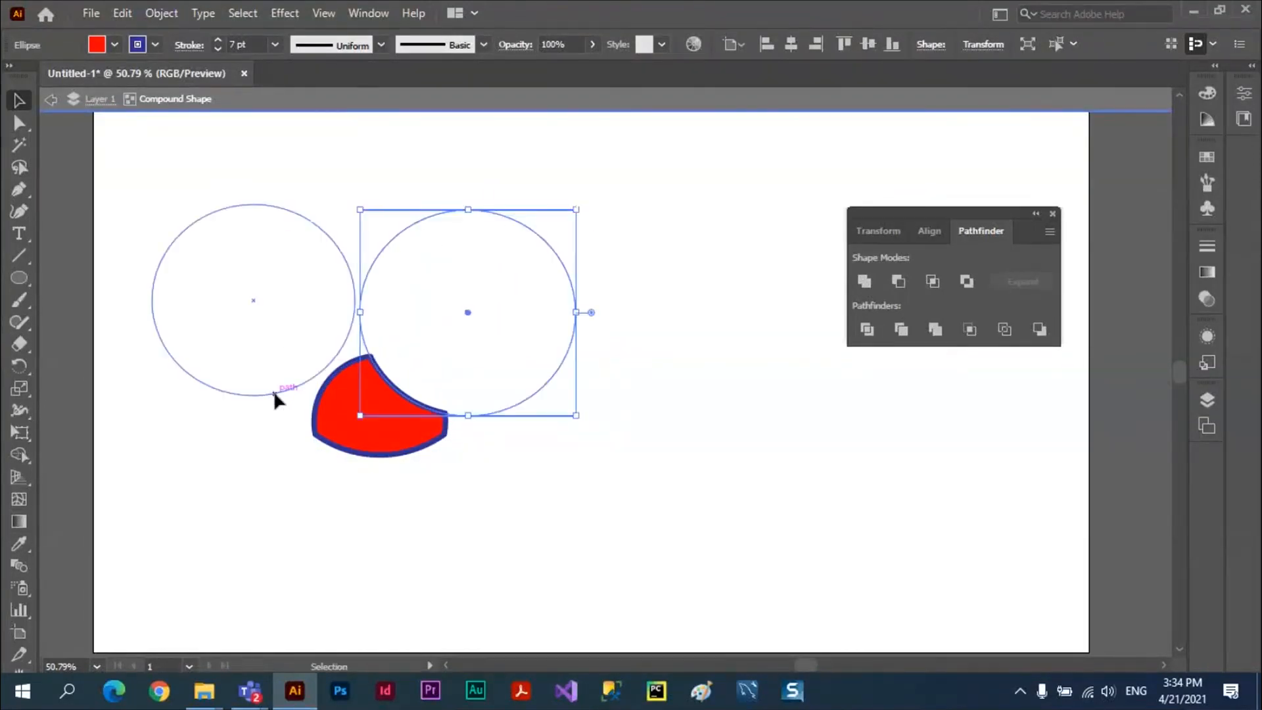
drag(276, 400, 353, 451)
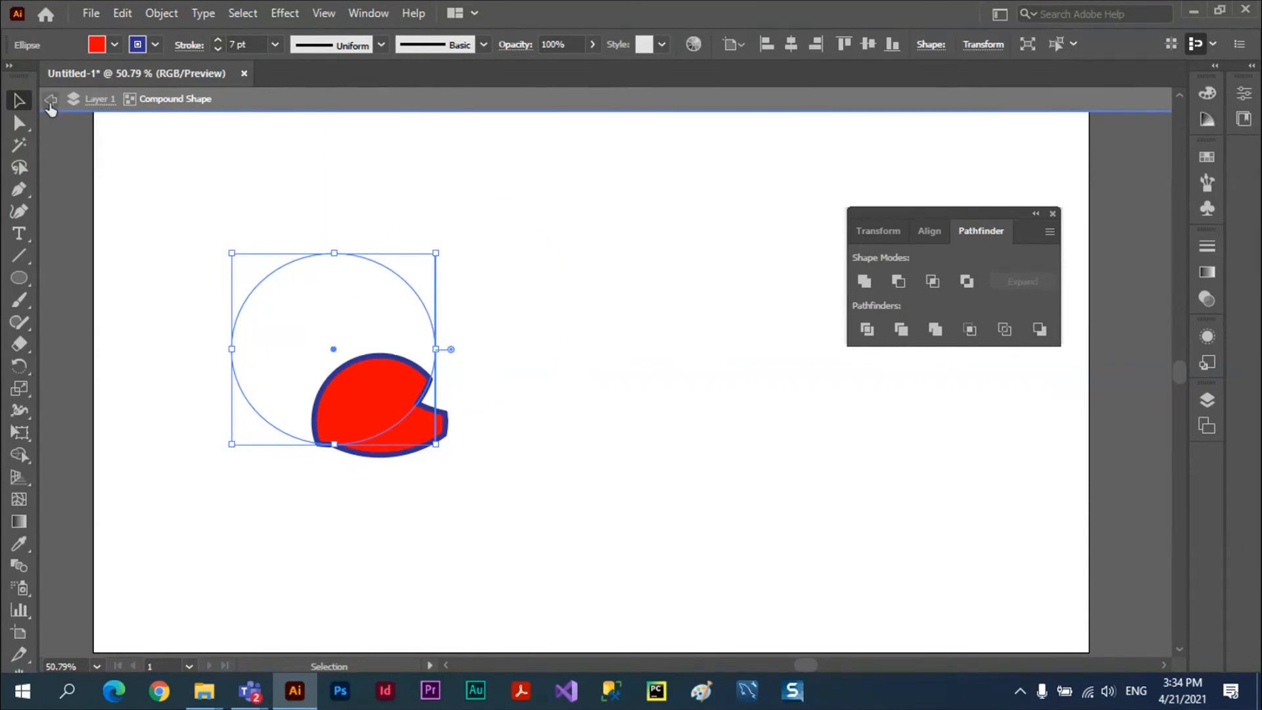
Leave the compound shape's isolation mode and delete the whole red compound shape
double_click(289, 276)
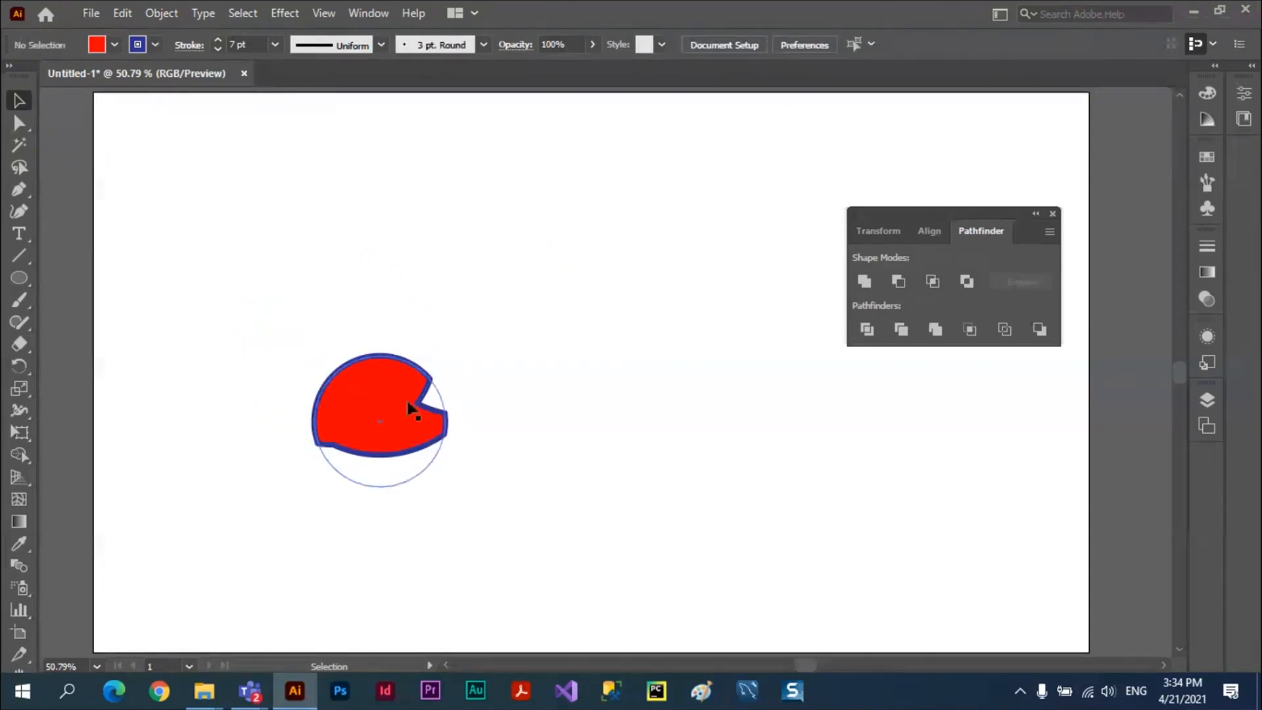
click(413, 413)
key(Delete)
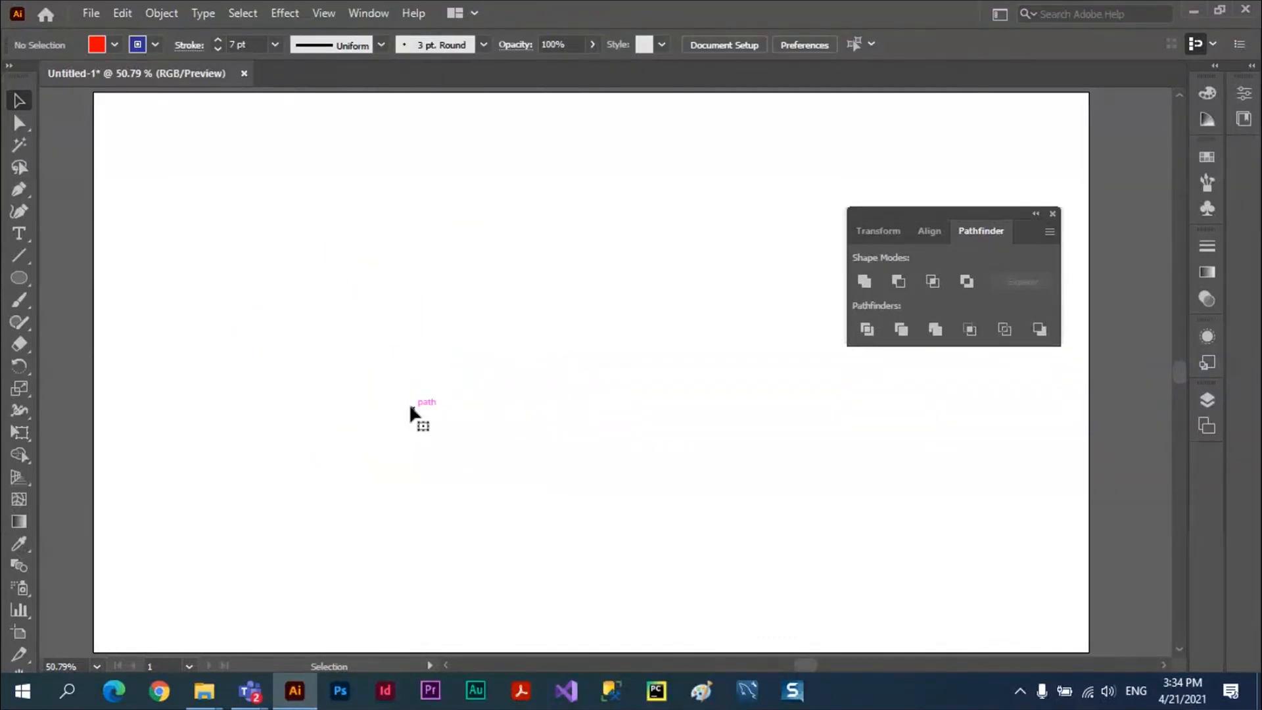
Draw about a dozen small ellipses and circles of varying sizes, clustered in the artboard's upper-left area
click(21, 283)
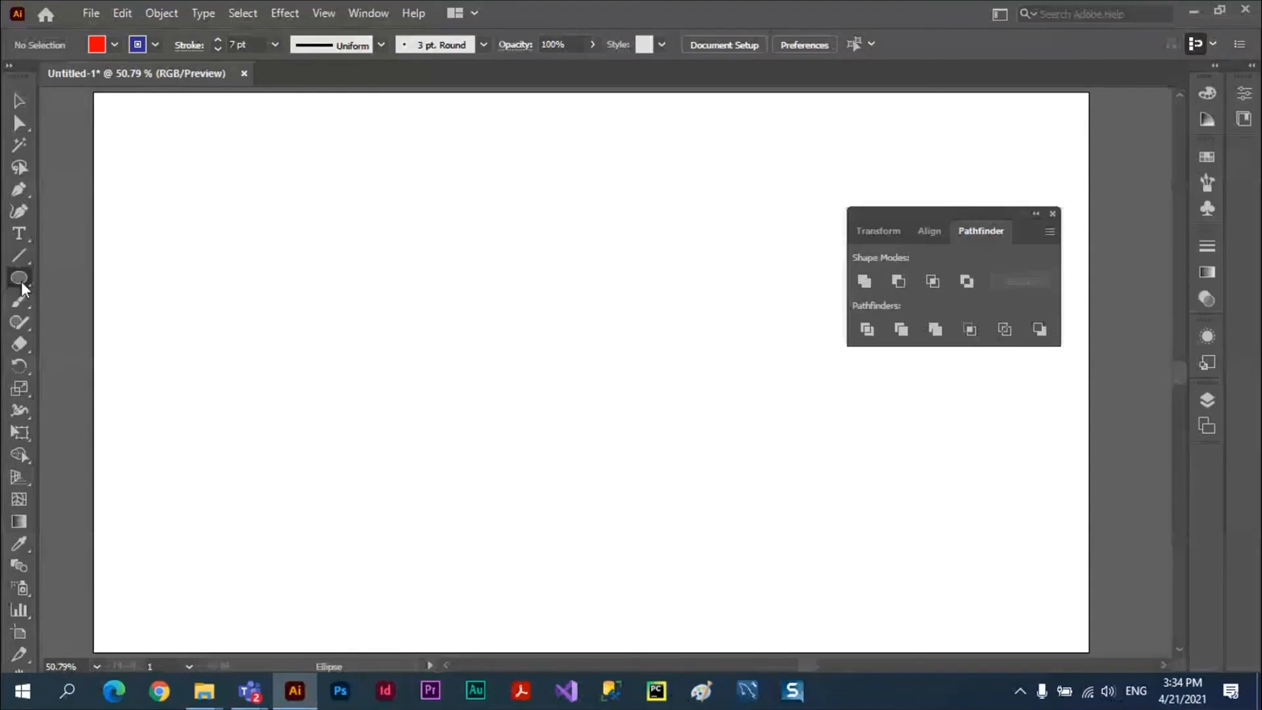
mouse_move(235, 275)
mouse_down()
mouse_move(262, 302)
mouse_move(305, 291)
mouse_move(339, 350)
mouse_up()
drag(358, 323, 417, 365)
drag(428, 295, 483, 325)
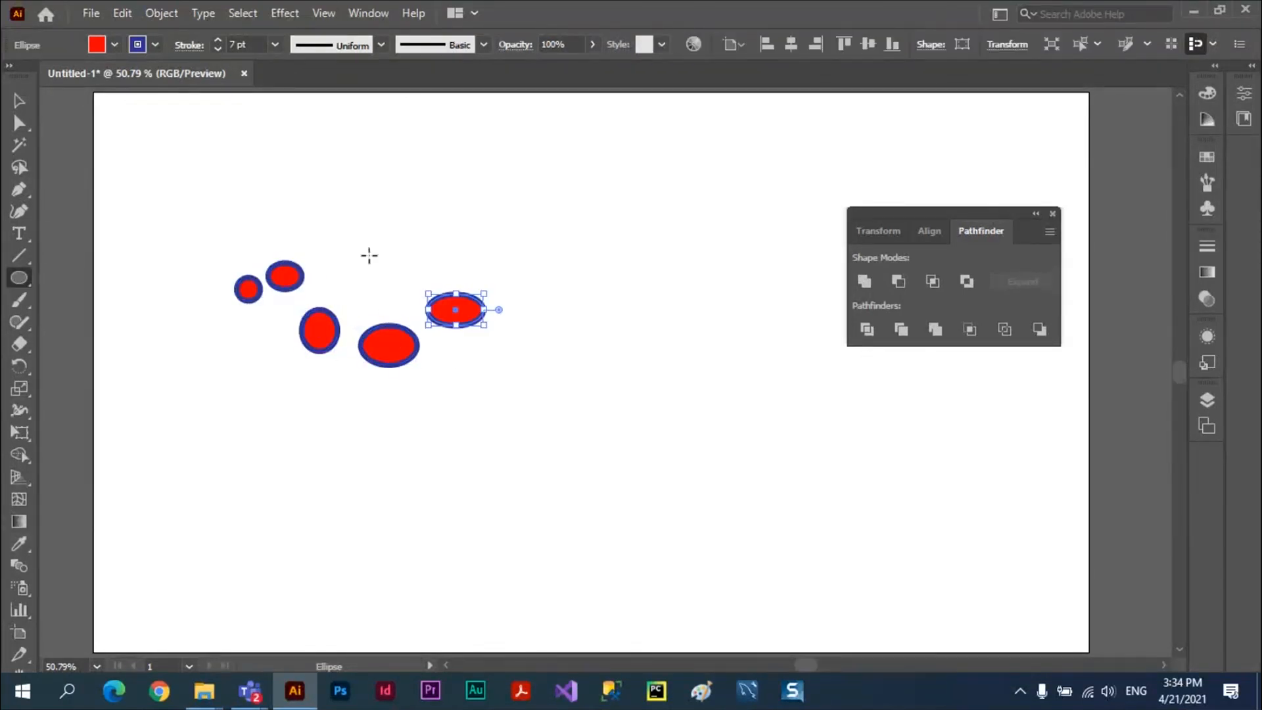
drag(370, 255, 423, 301)
drag(356, 205, 389, 240)
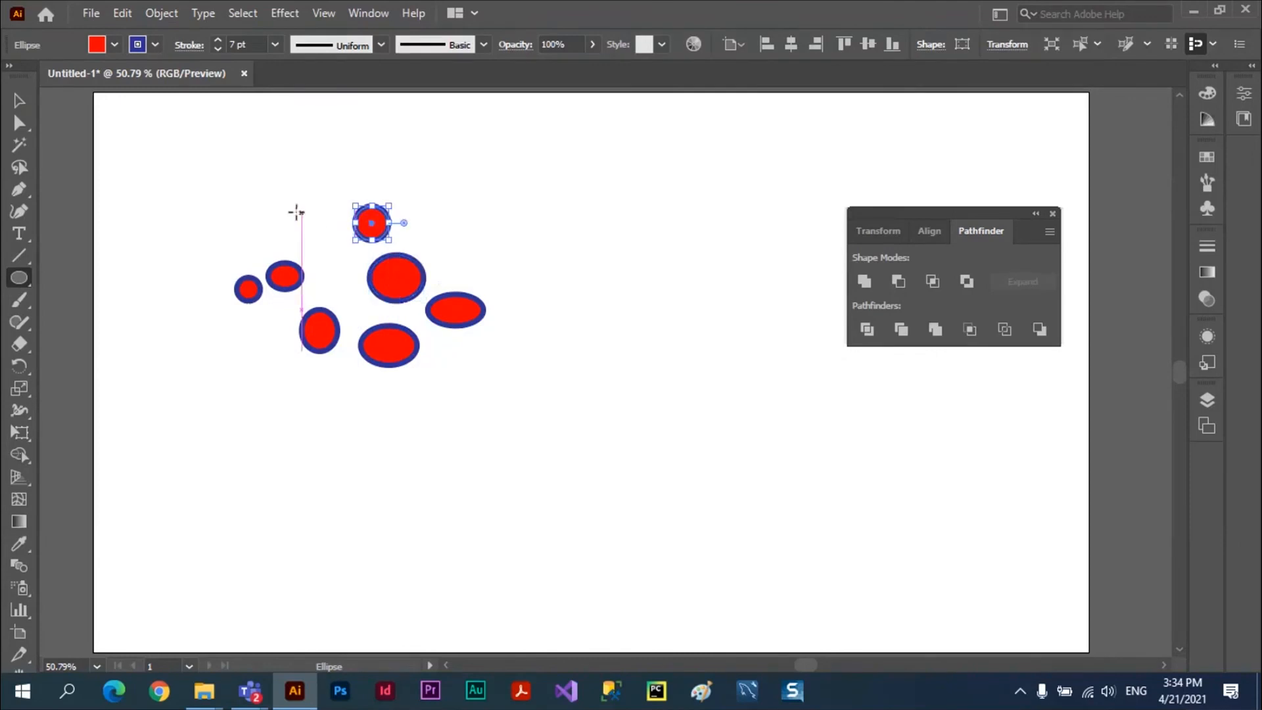
drag(291, 210, 329, 242)
drag(252, 299, 300, 352)
drag(327, 271, 372, 304)
drag(254, 226, 291, 263)
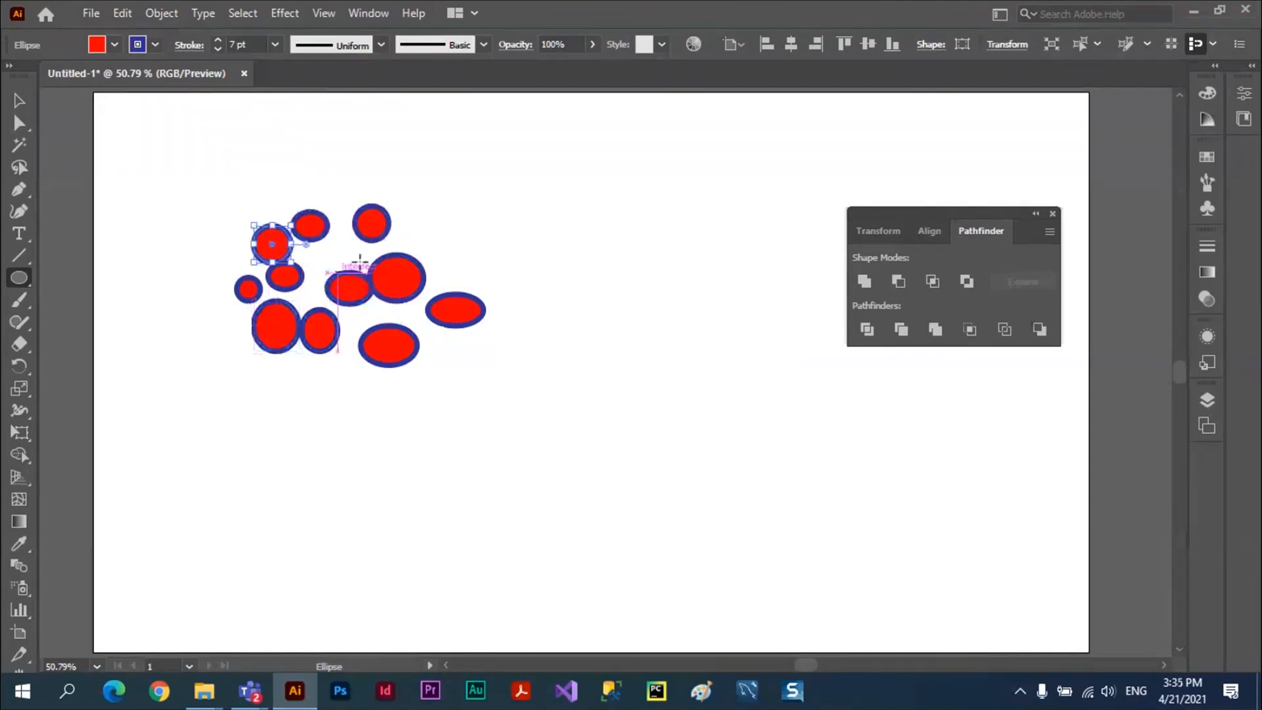
drag(417, 225, 456, 272)
drag(330, 239, 365, 273)
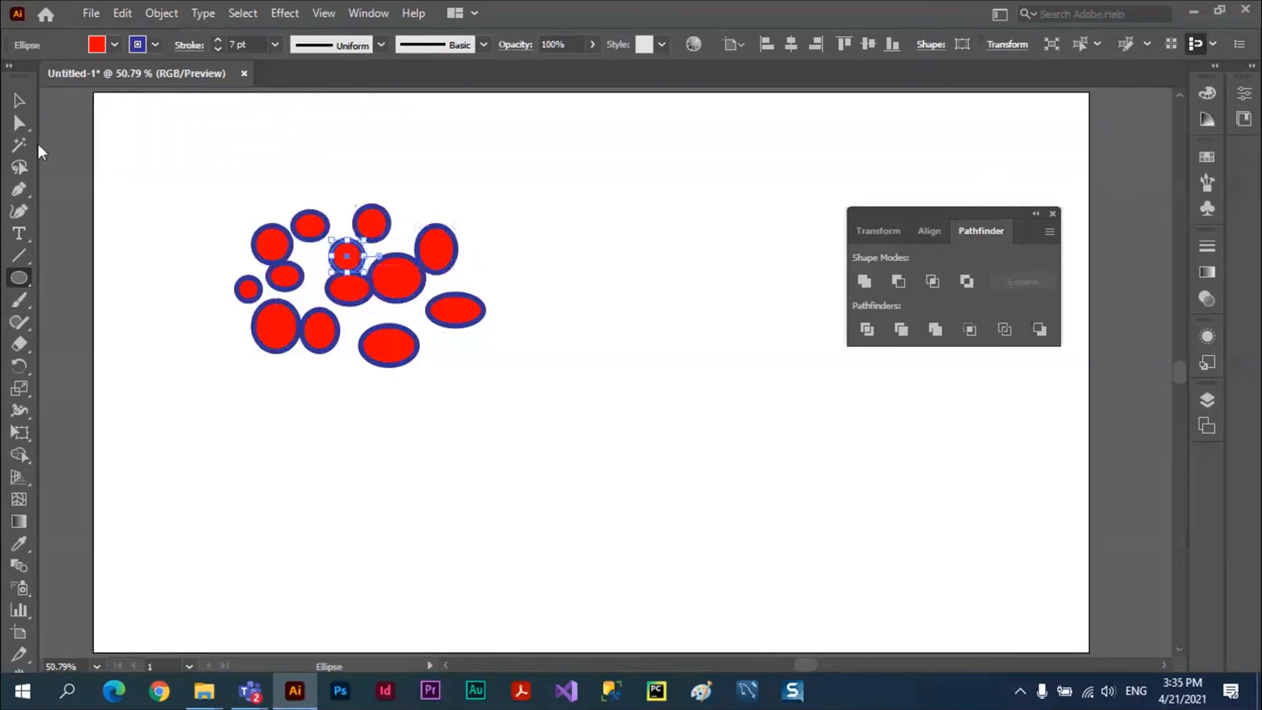
Select all the ellipses, fill them with the dark green swatch and set their stroke to None
click(19, 100)
click(205, 216)
drag(188, 165, 556, 436)
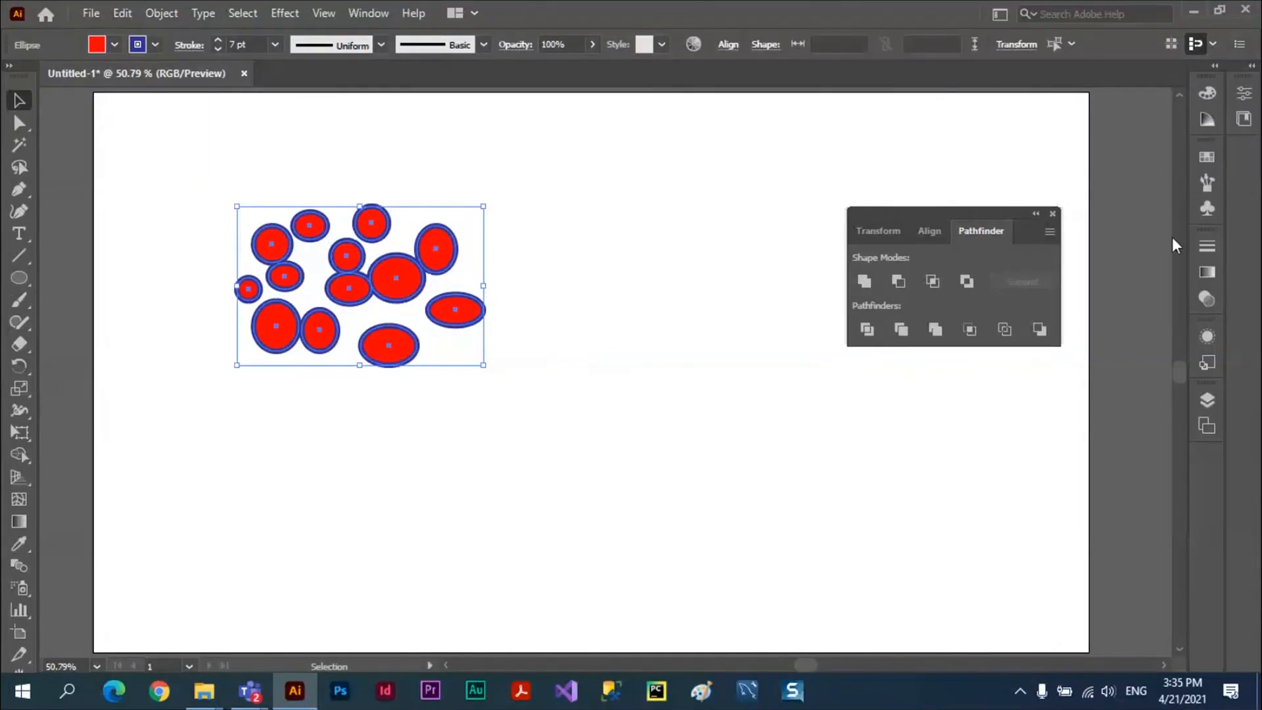
click(1206, 162)
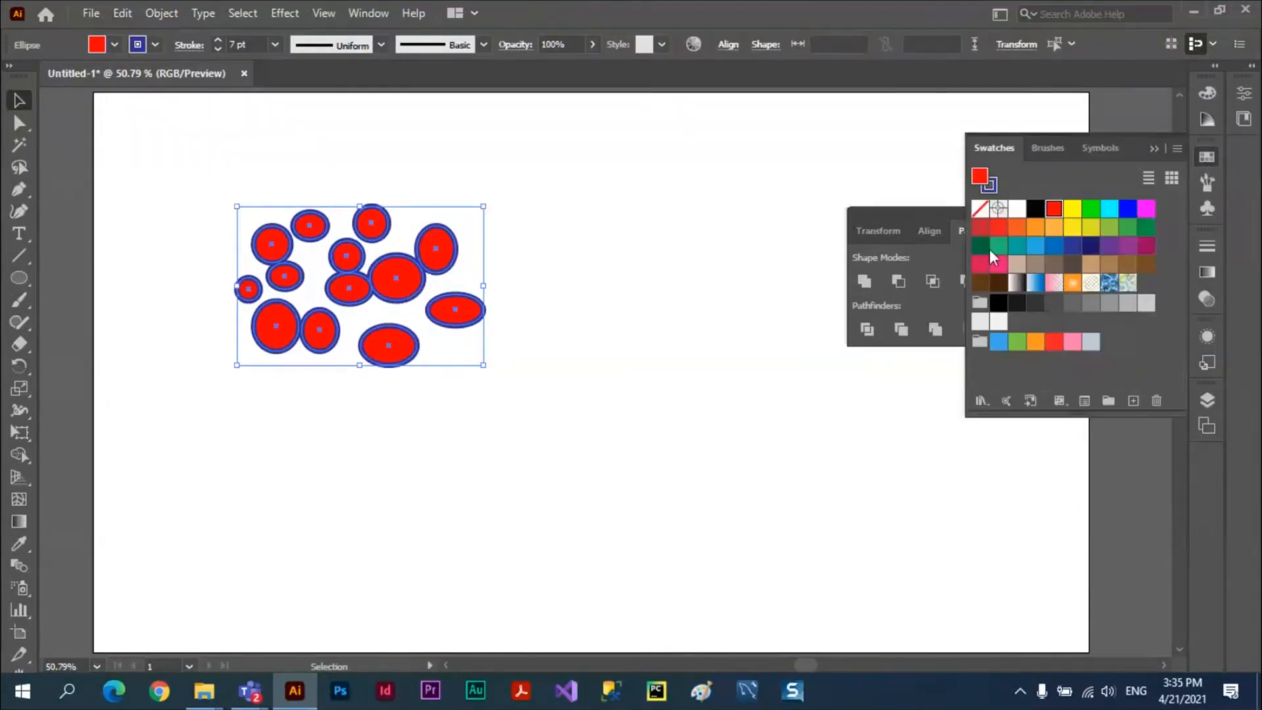
click(978, 245)
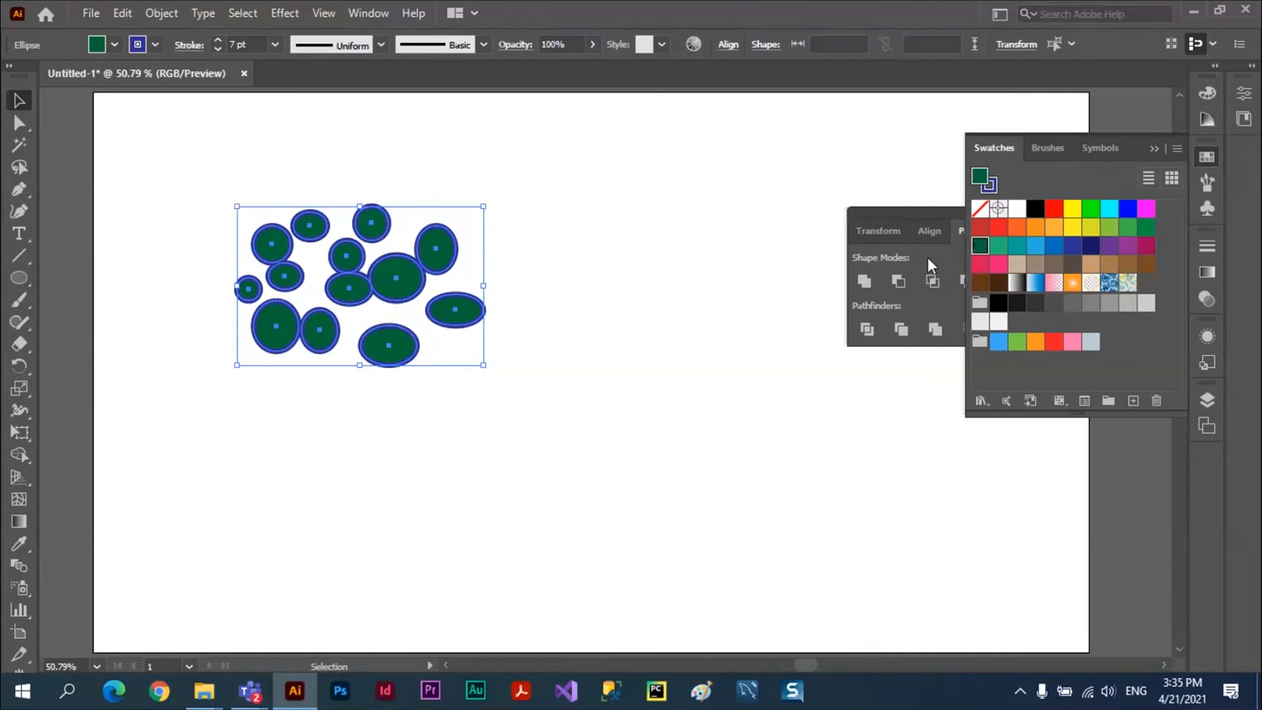
click(155, 45)
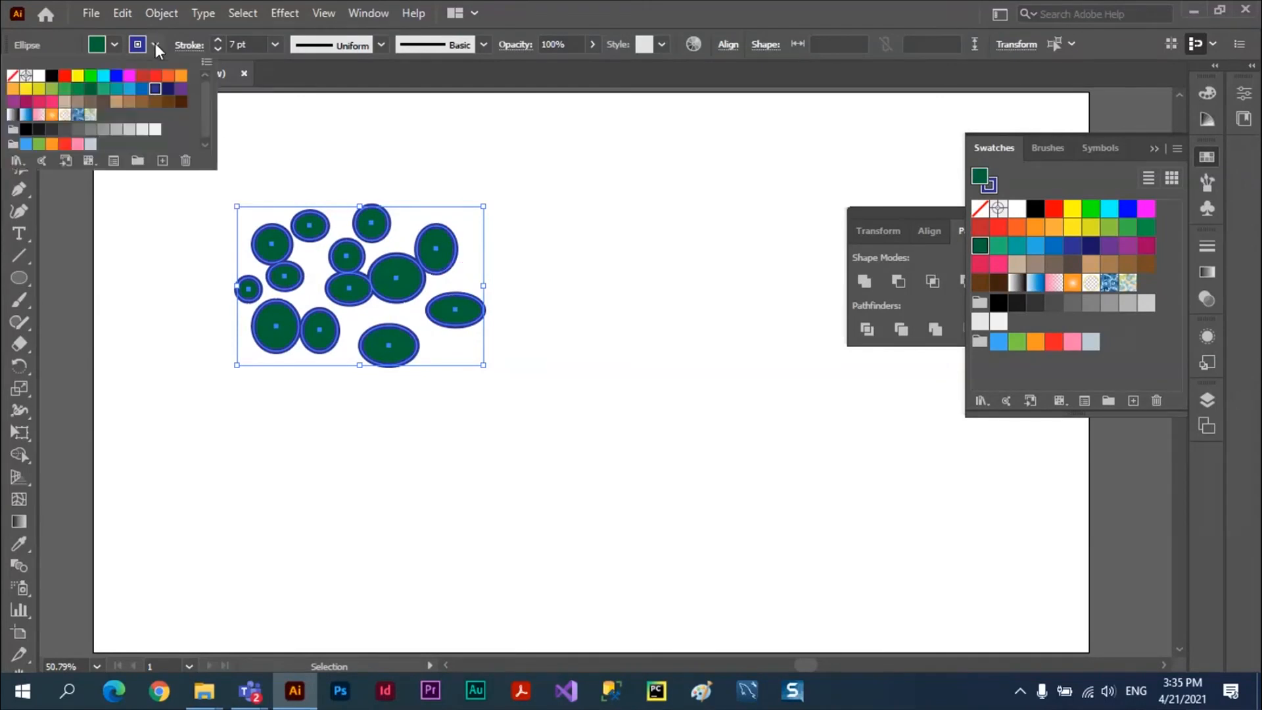
click(13, 76)
click(707, 281)
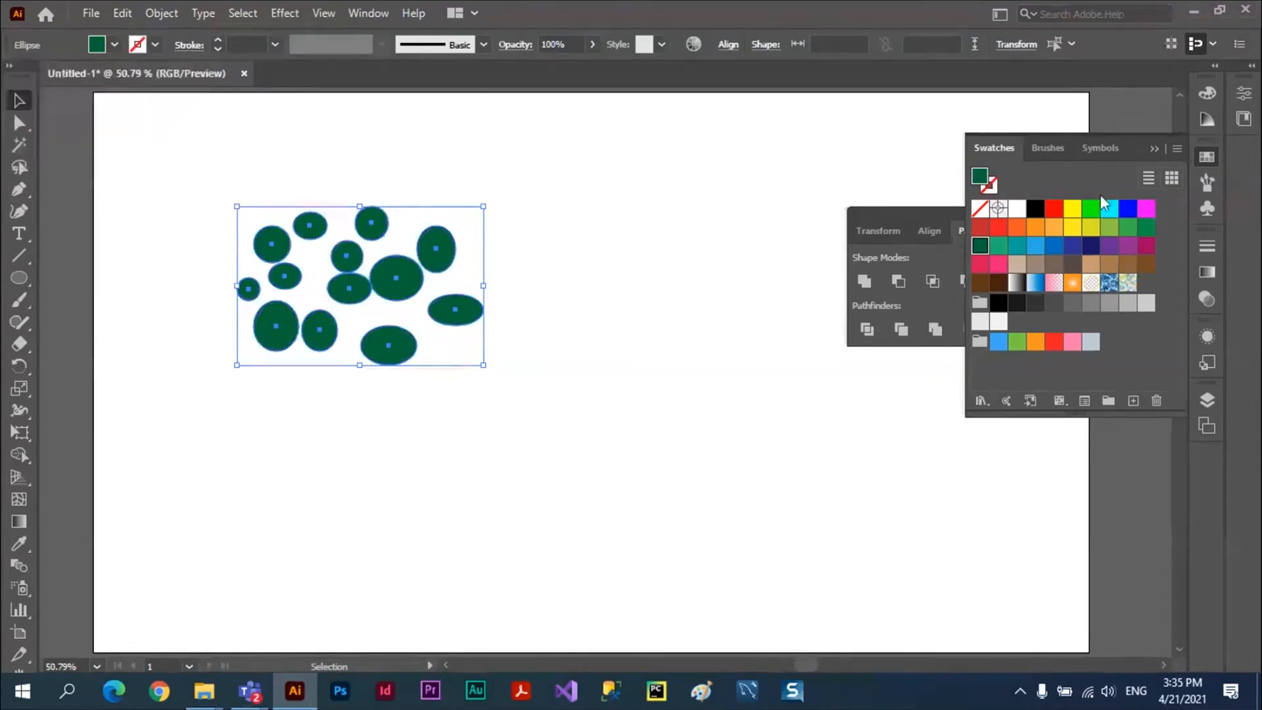
click(1154, 148)
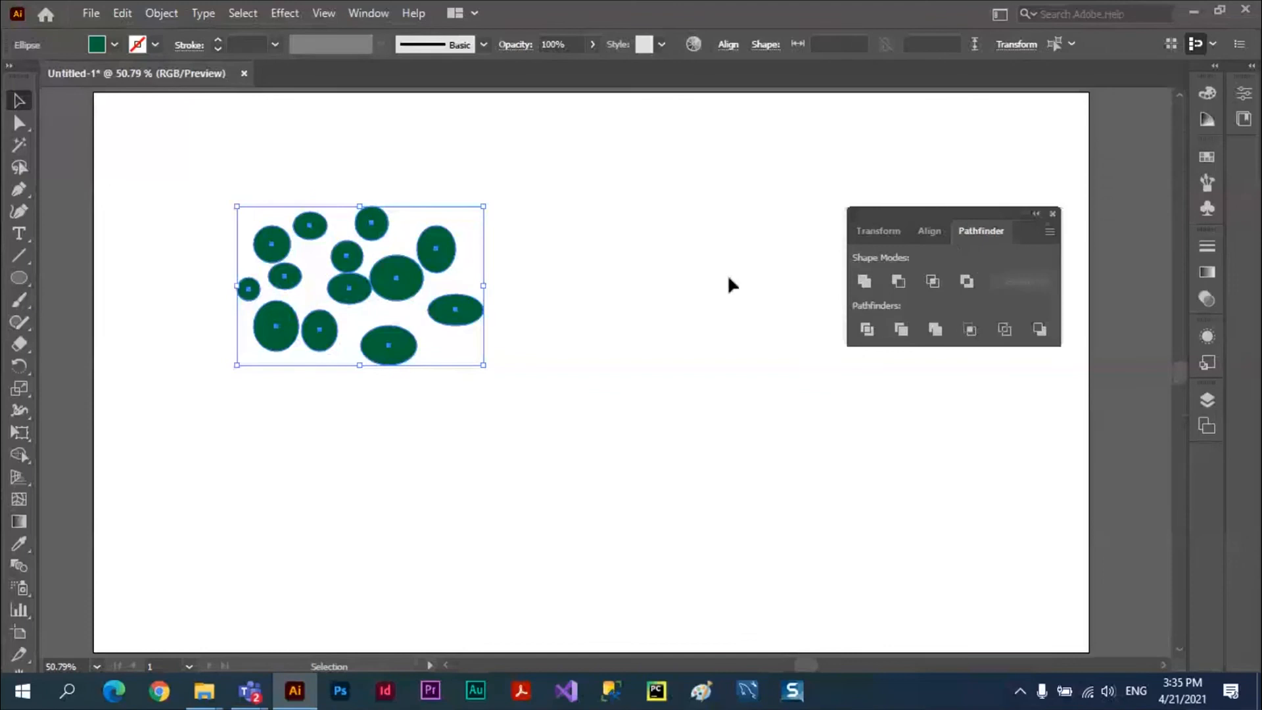
Combine the green ellipses into an editable compound shape with Unite and select it
alt+click(863, 282)
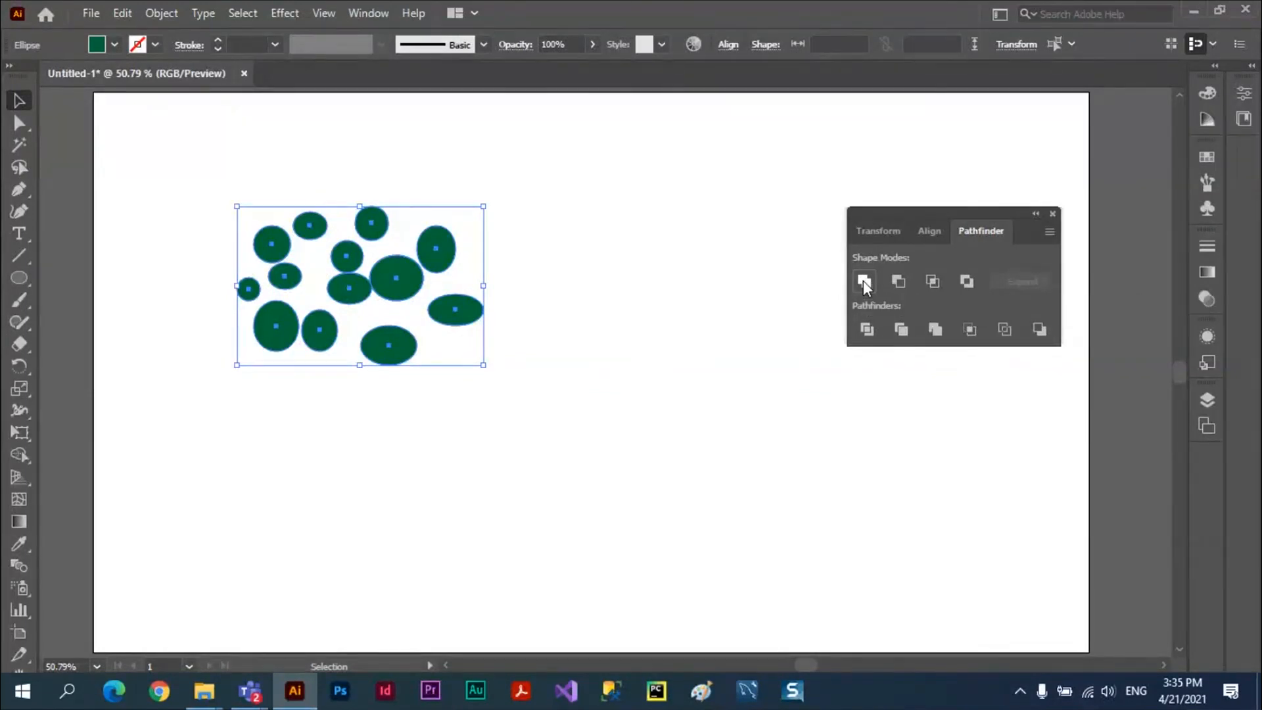
click(618, 178)
click(434, 256)
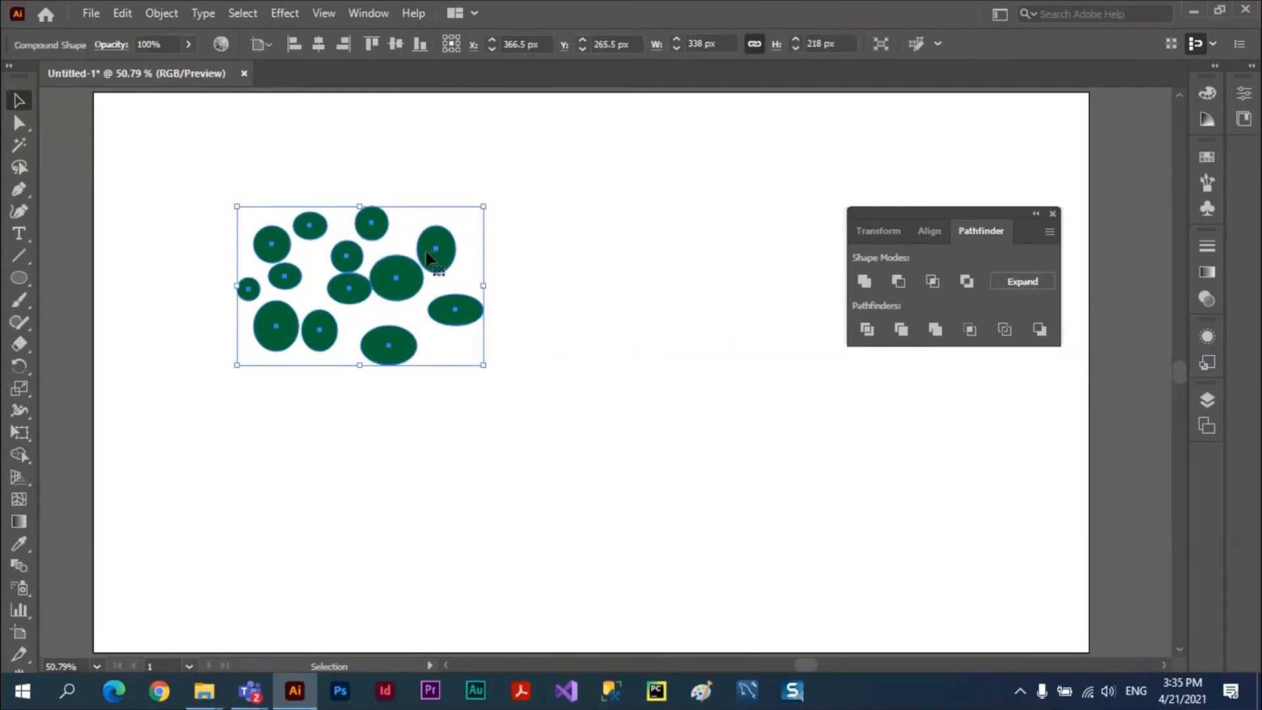
Isolate the compound shape and move its outer ellipses inward so they overlap into a tighter cluster
double_click(427, 256)
drag(427, 256, 415, 298)
drag(383, 348, 358, 311)
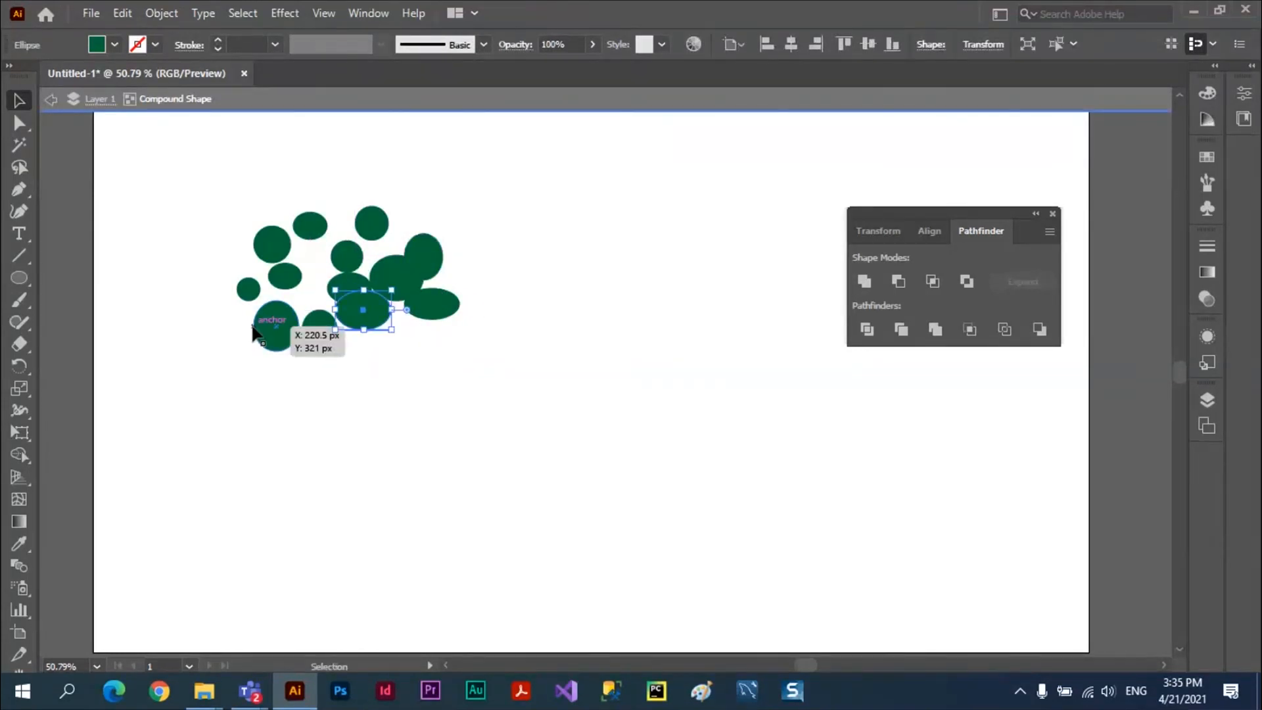
drag(255, 327, 267, 293)
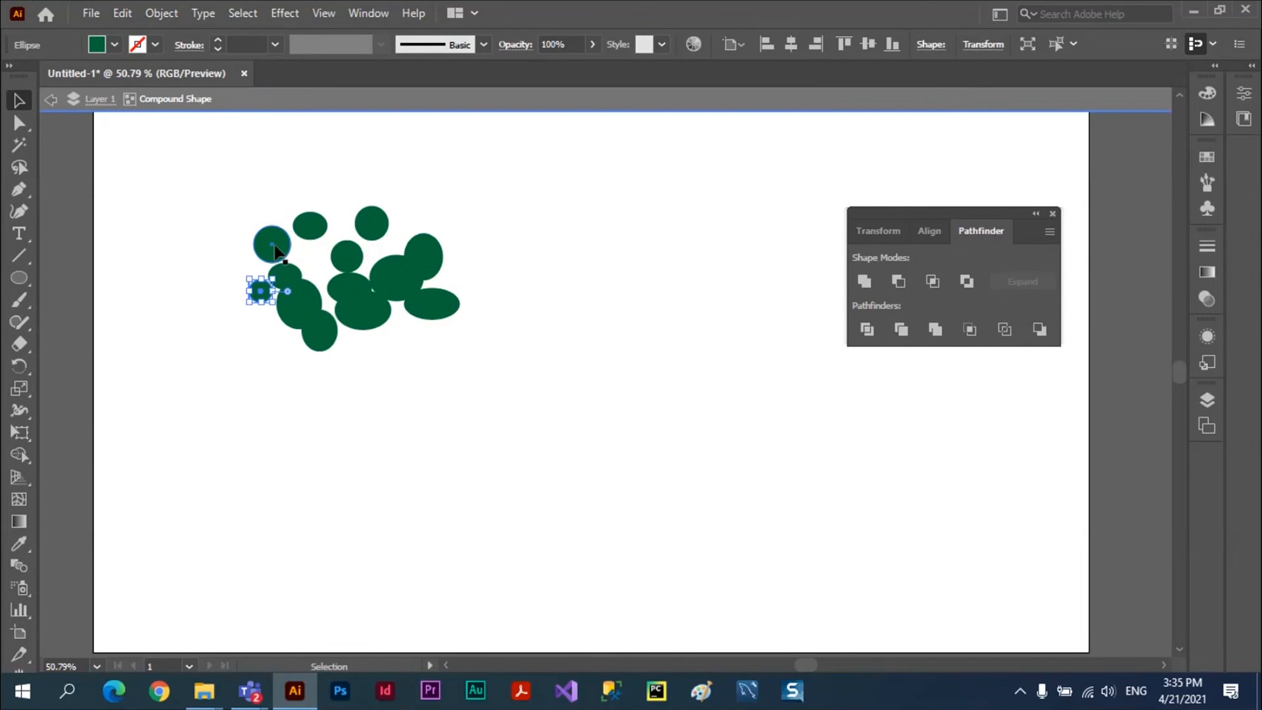
drag(274, 250, 380, 255)
click(54, 102)
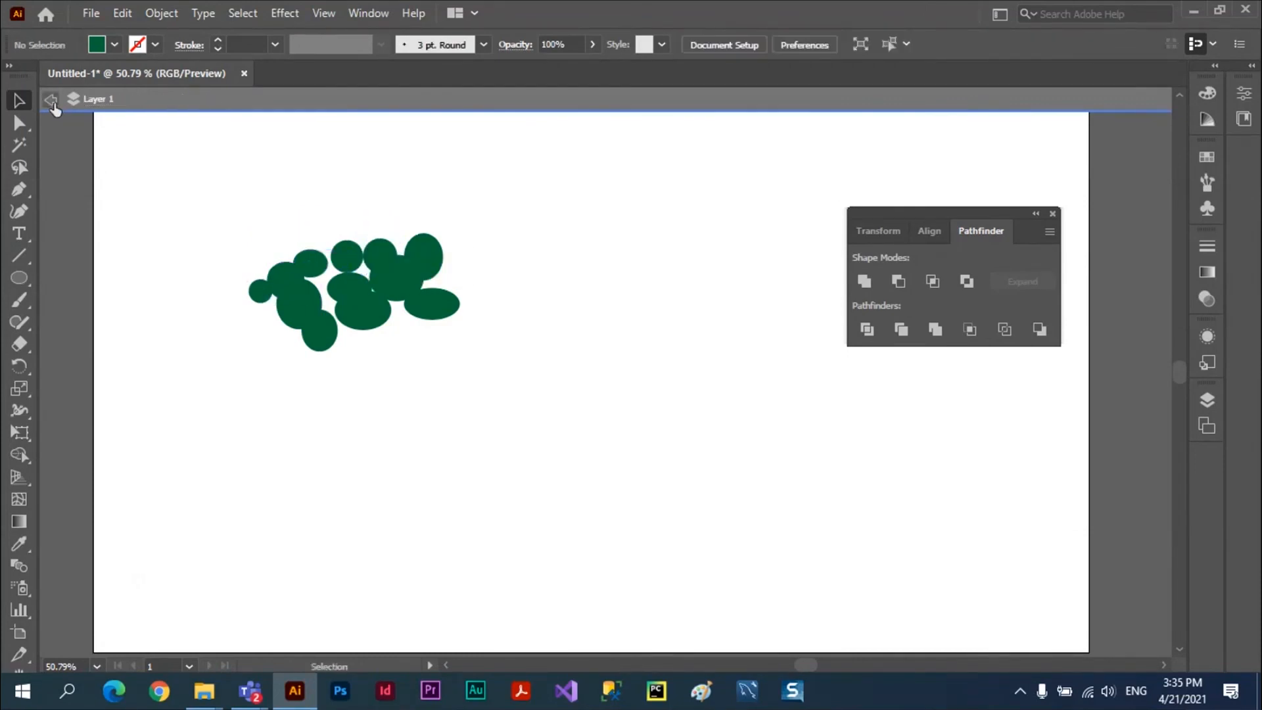
Give the green compound shape a blue 0004ff stroke
click(353, 294)
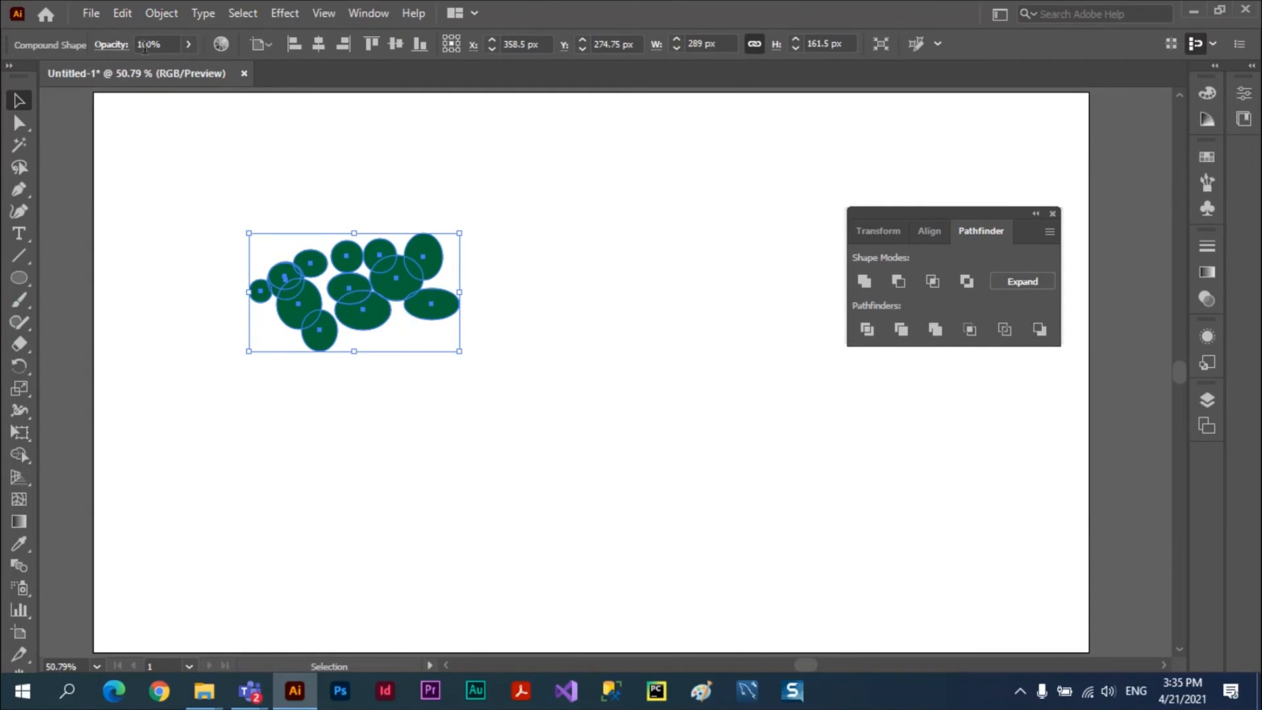
click(656, 262)
click(415, 279)
click(9, 65)
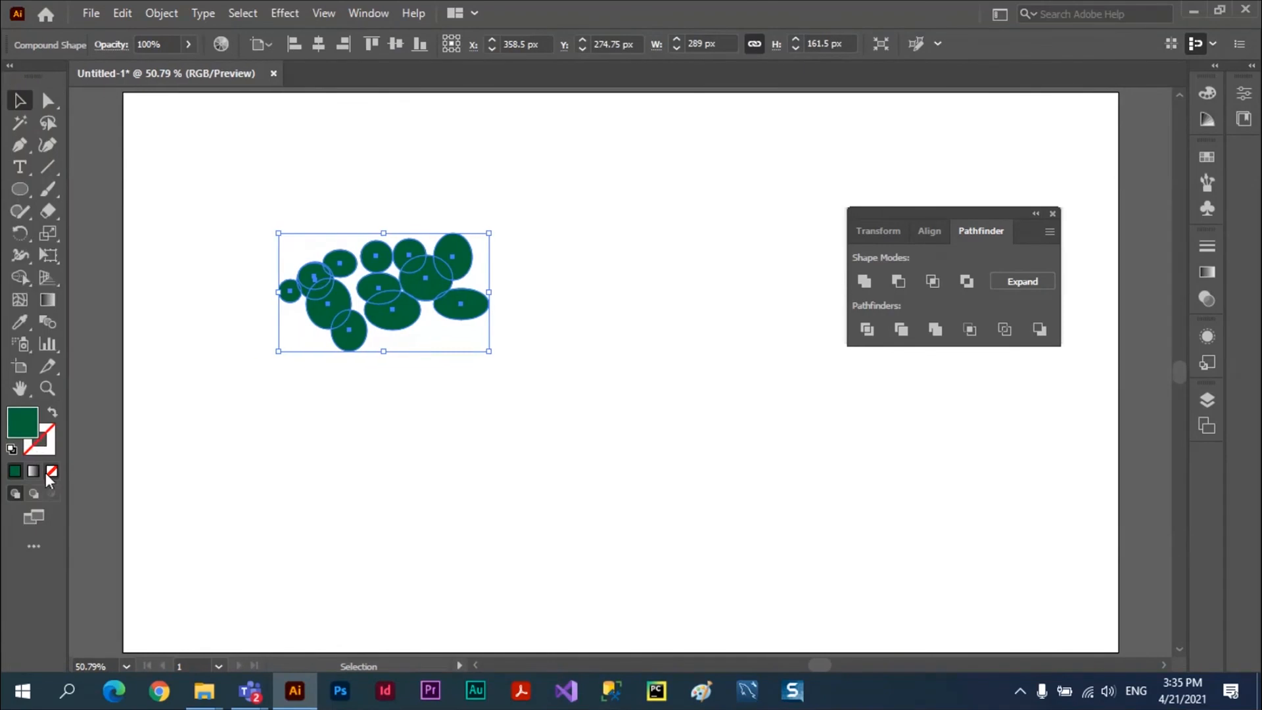
click(48, 430)
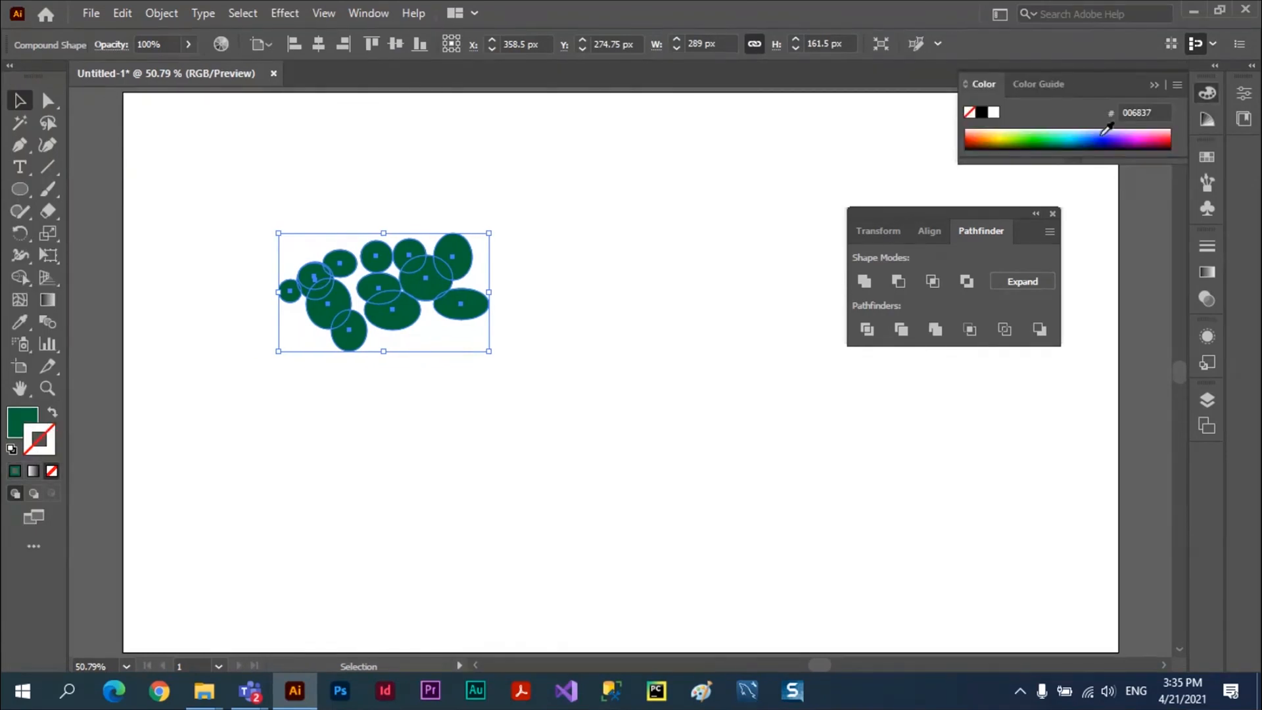
click(1104, 132)
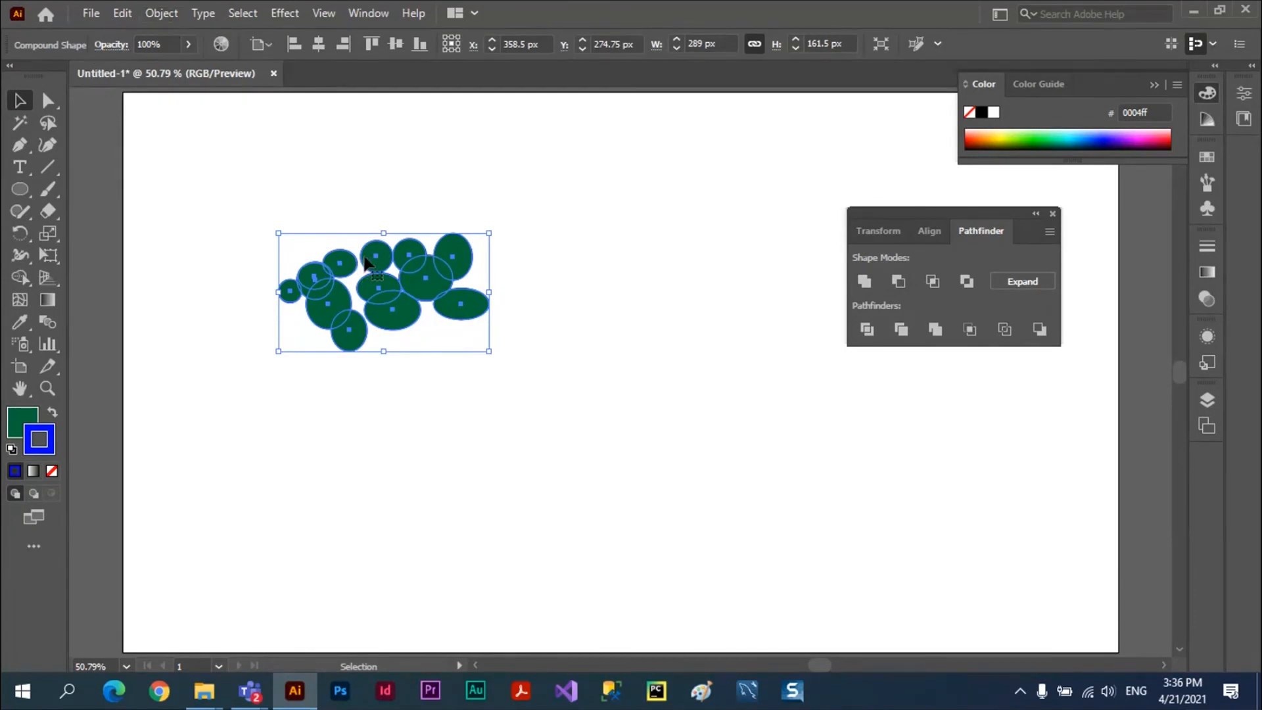
Isolate the compound shape, select all its ellipses and set their stroke weight to 8 pt
double_click(369, 261)
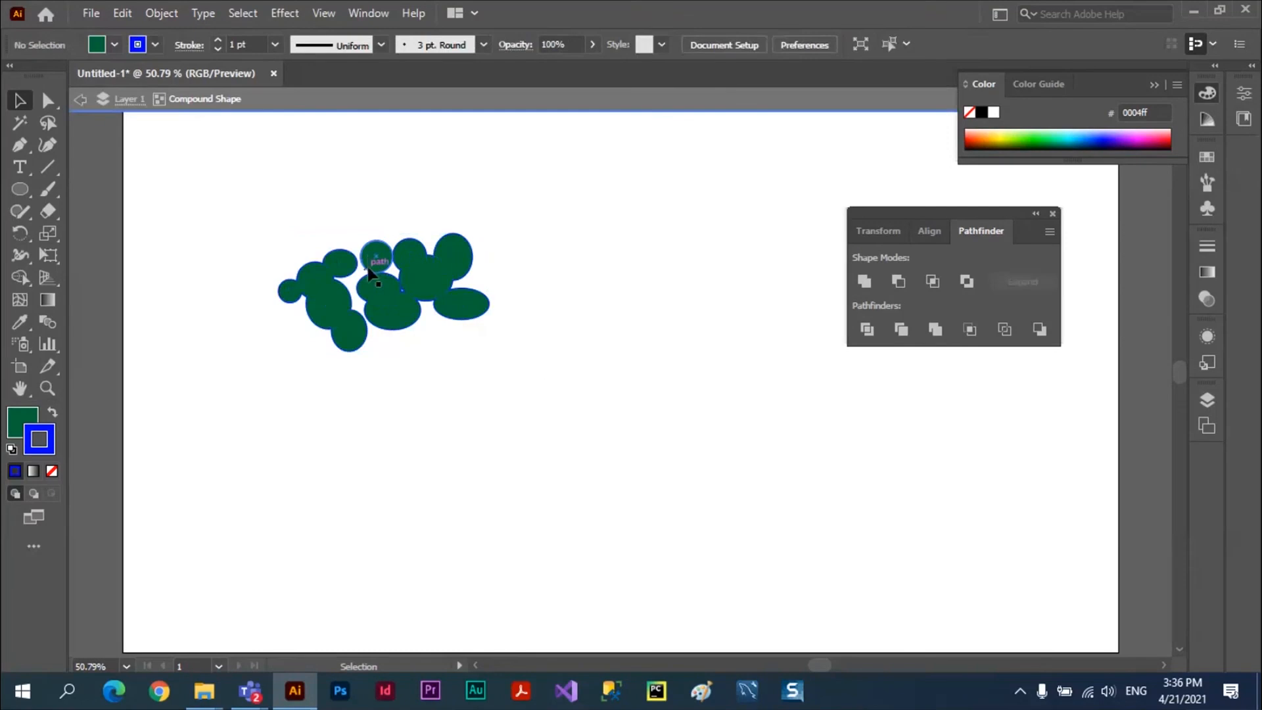
key(ctrl+a)
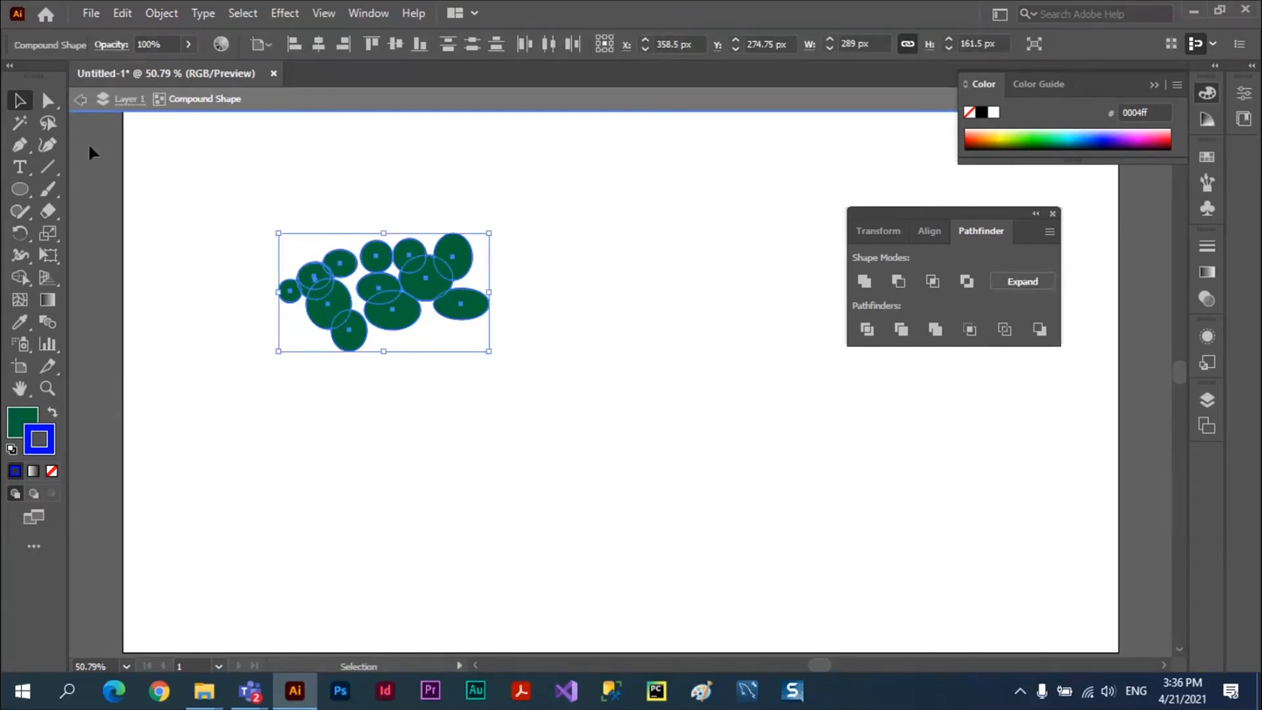
click(211, 364)
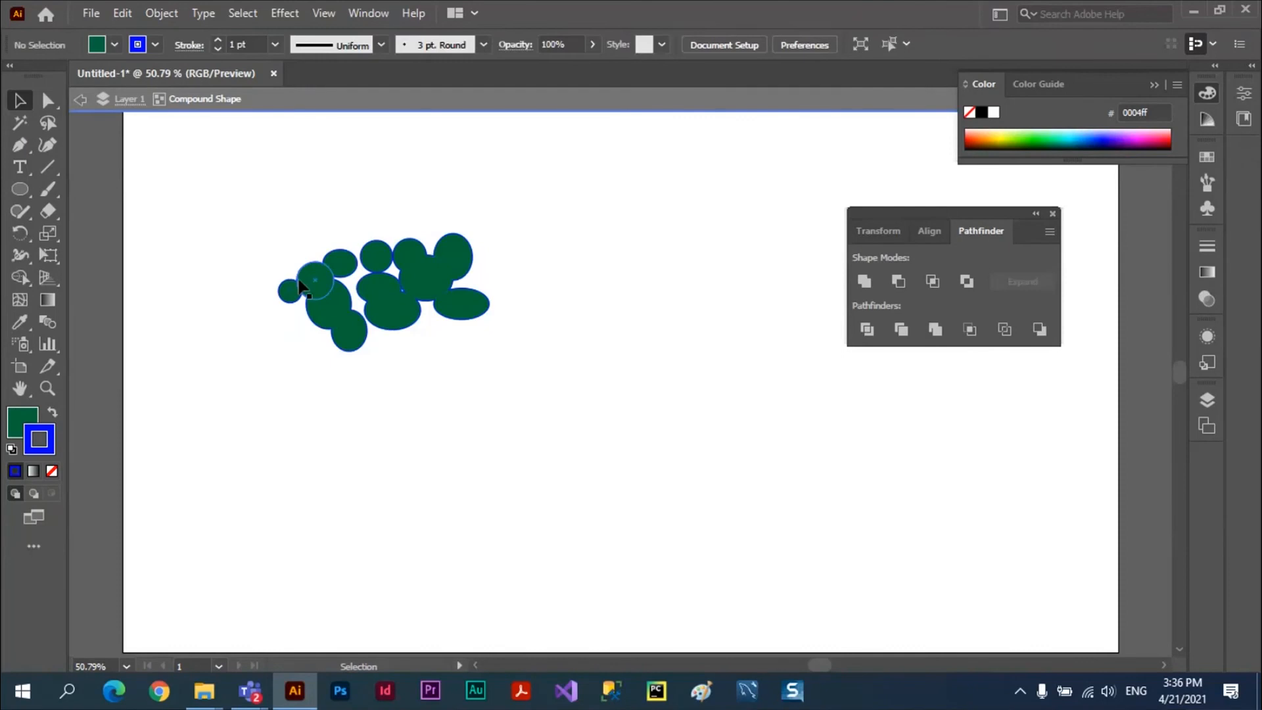
drag(215, 192, 575, 391)
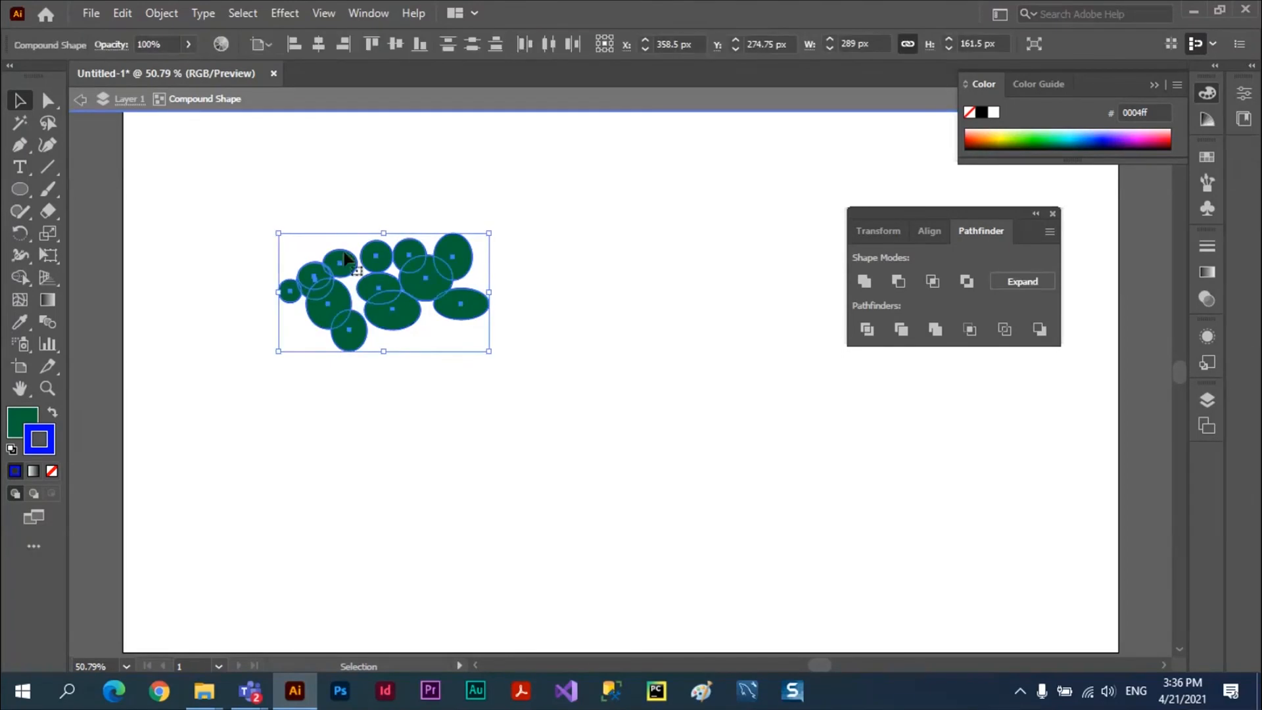
click(1155, 85)
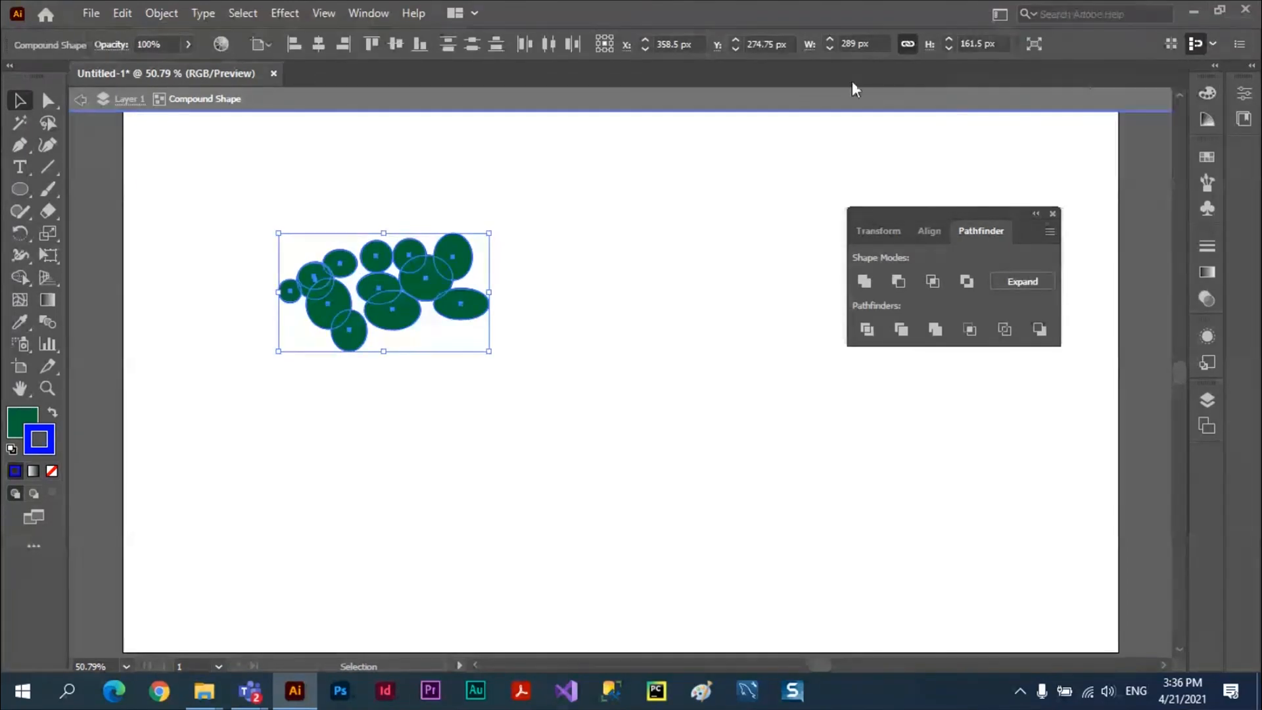
click(372, 14)
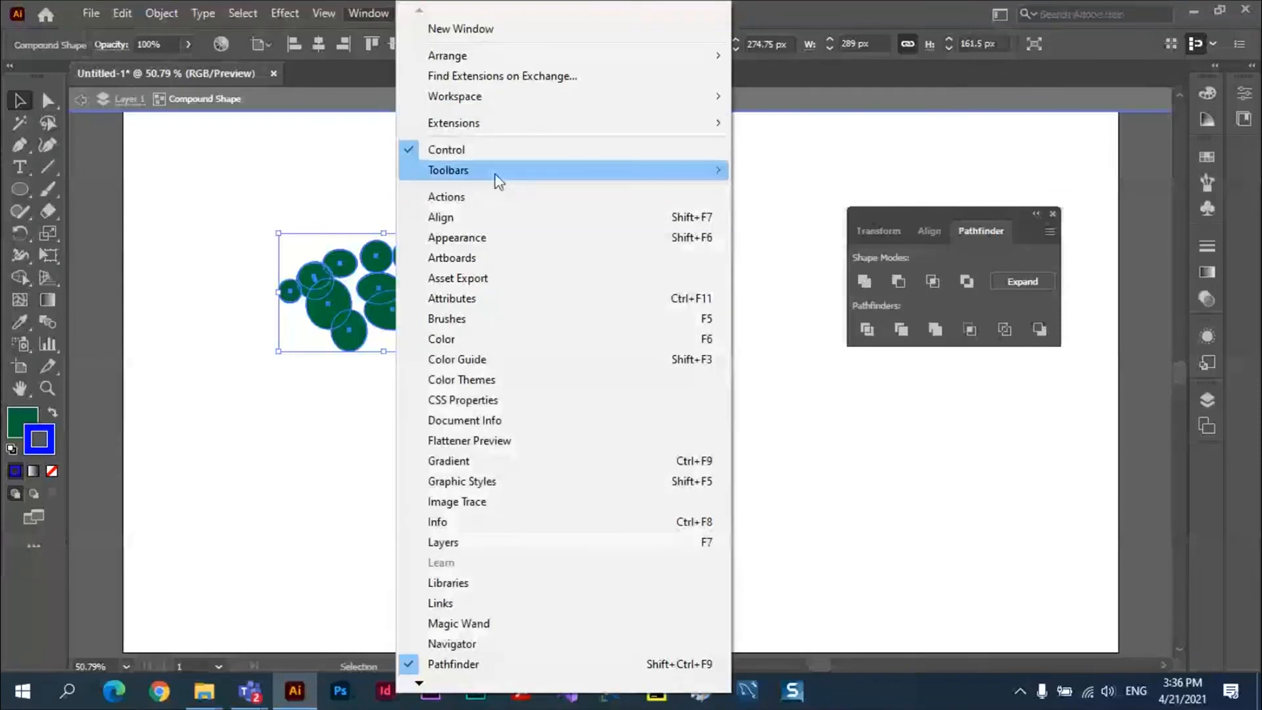
mouse_move(420, 685)
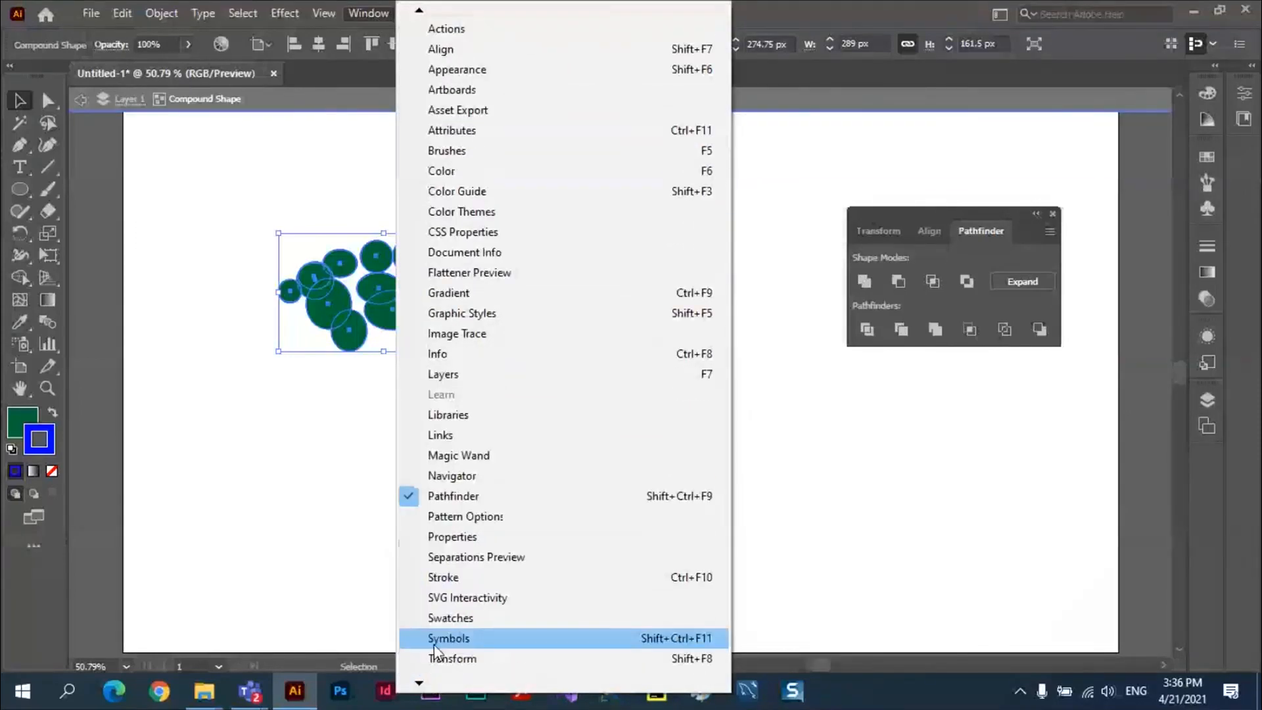
click(455, 578)
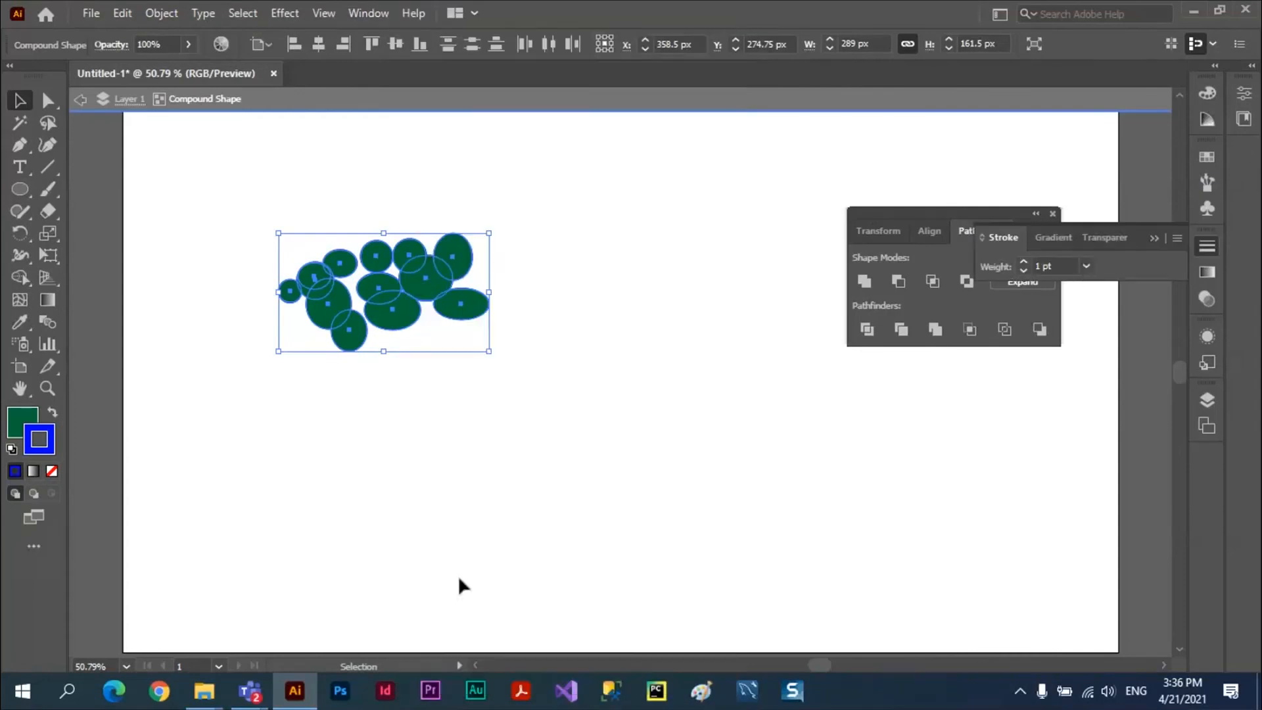
click(1085, 268)
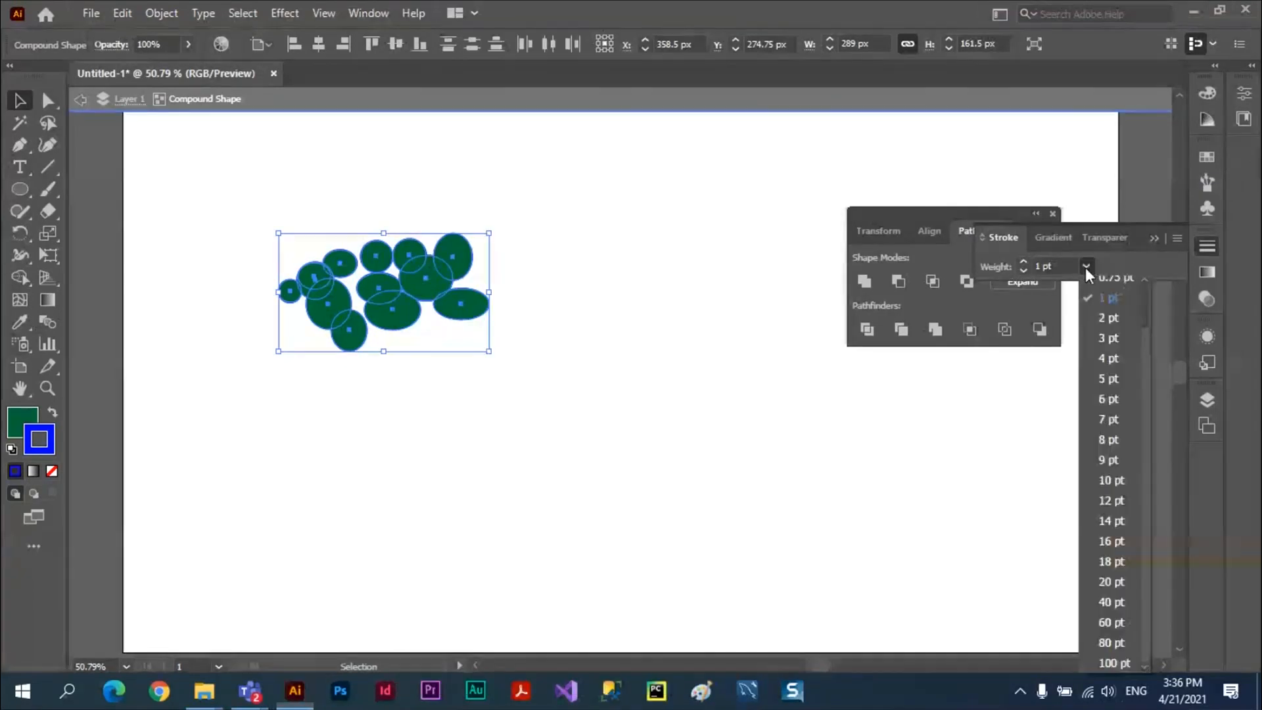
click(1024, 263)
click(1024, 263)
click(1023, 263)
click(1023, 263)
click(1023, 263)
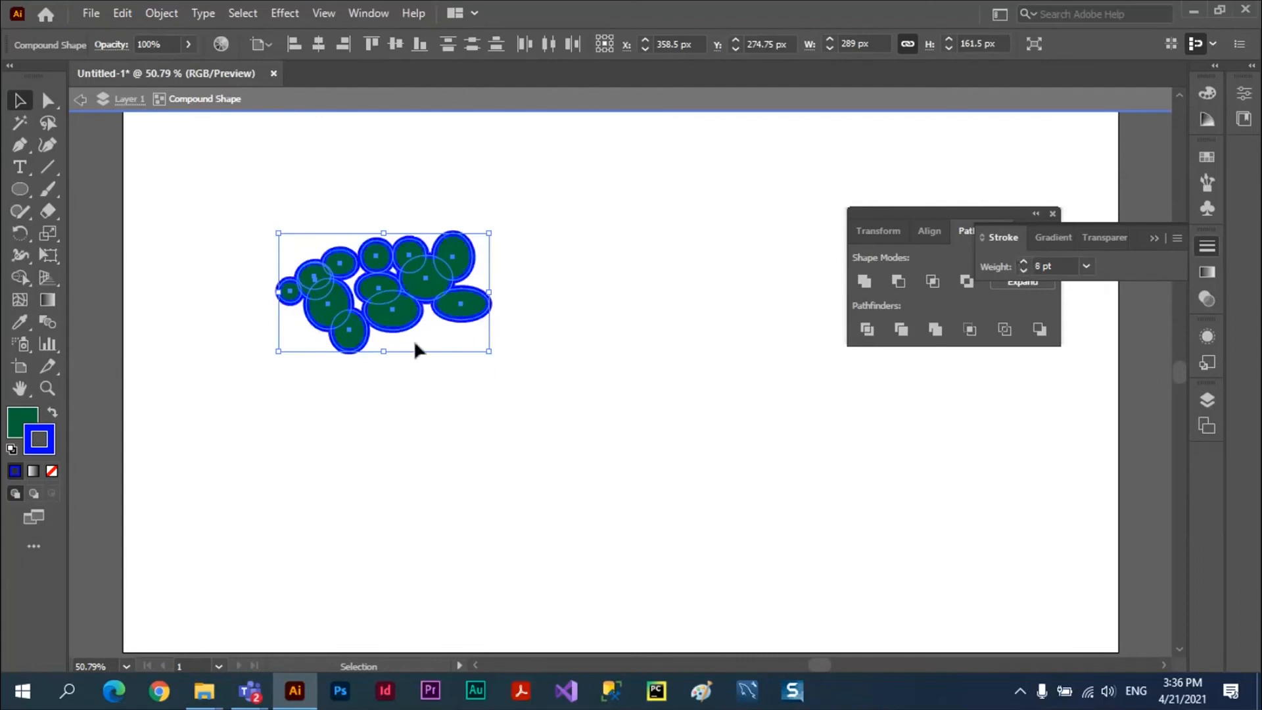
Leave isolation mode and move the whole compound shape slightly down and to the right
click(414, 344)
click(79, 100)
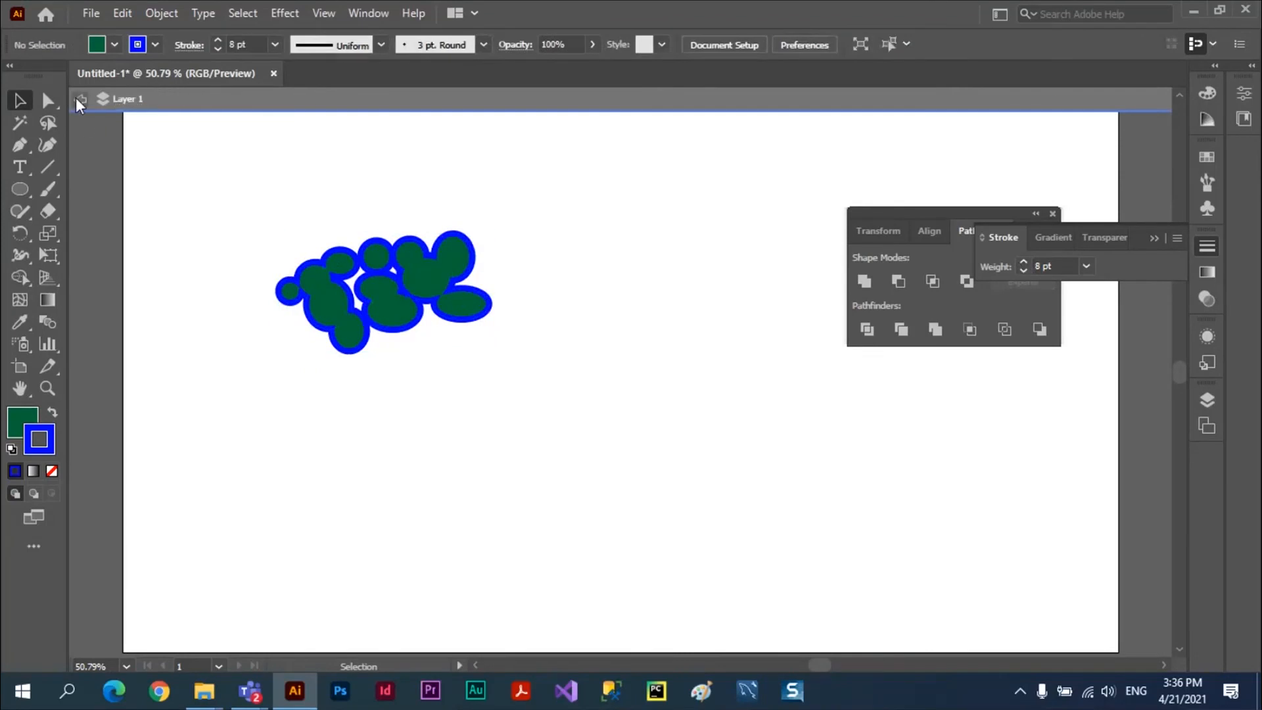
click(79, 99)
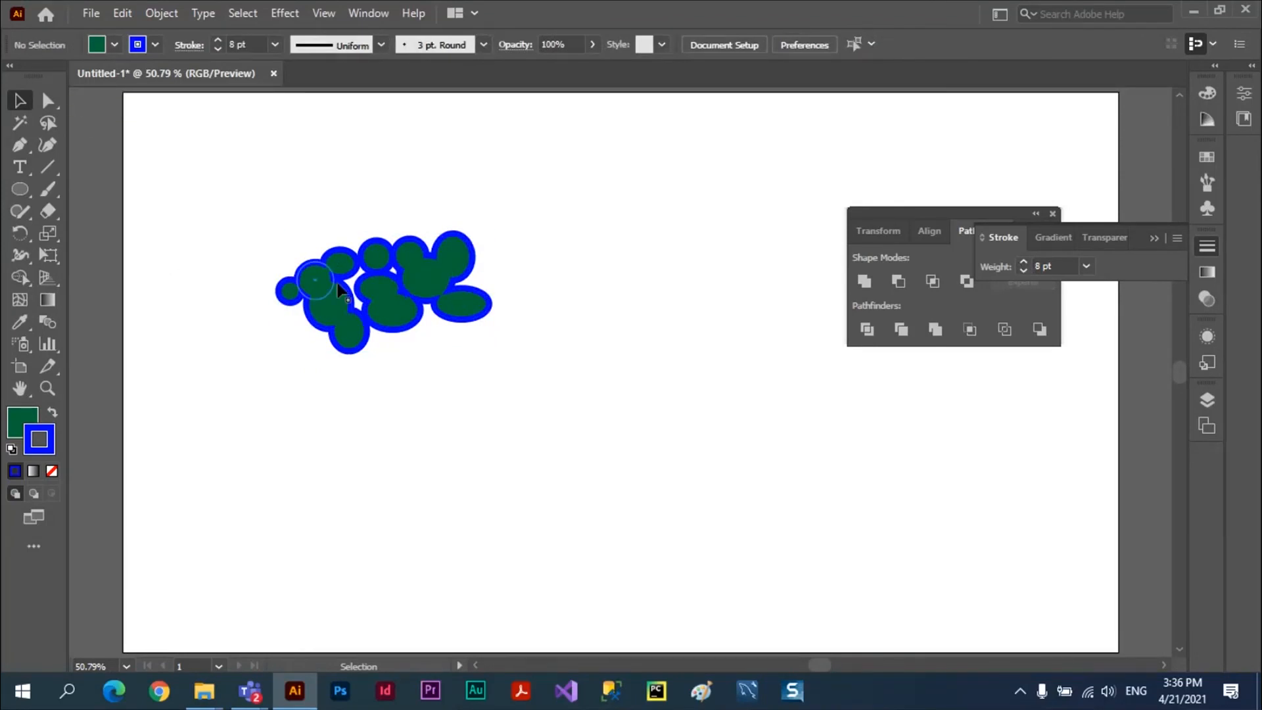
click(401, 307)
drag(400, 308, 492, 395)
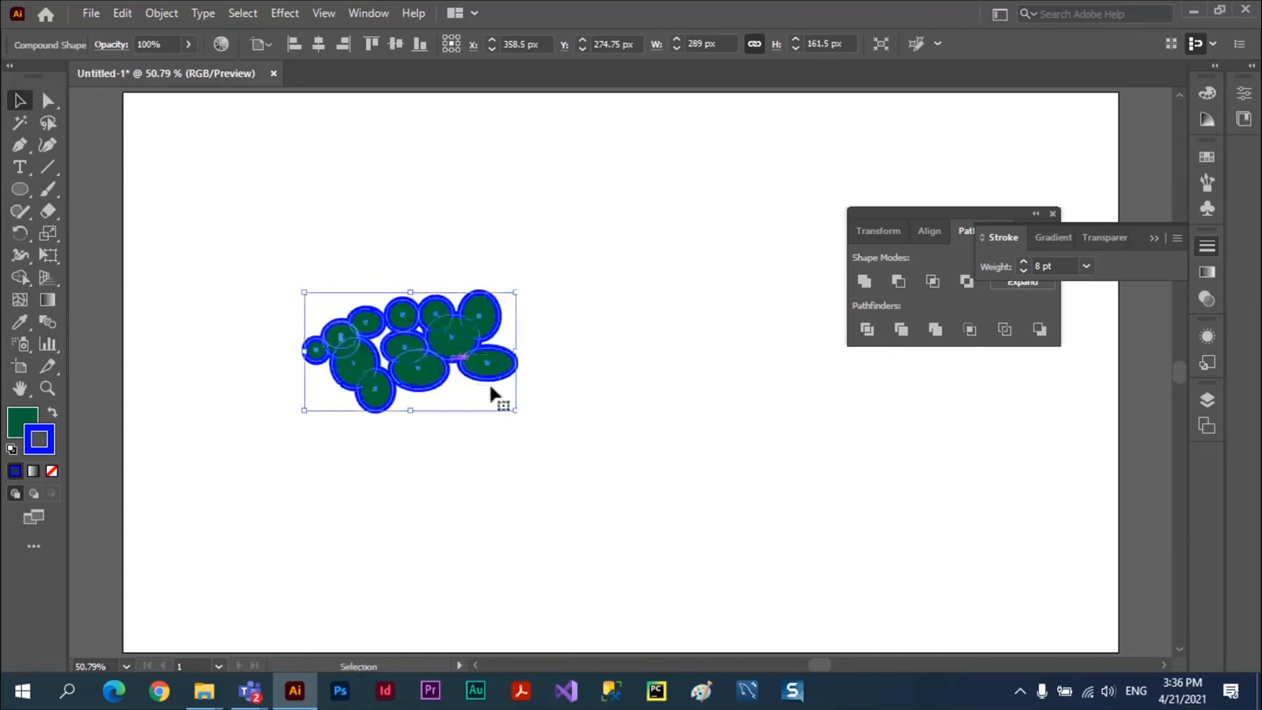
Isolate the compound shape, move its lower-right ellipse up beside the upper-right one so they overlap, and leave isolation mode
click(287, 222)
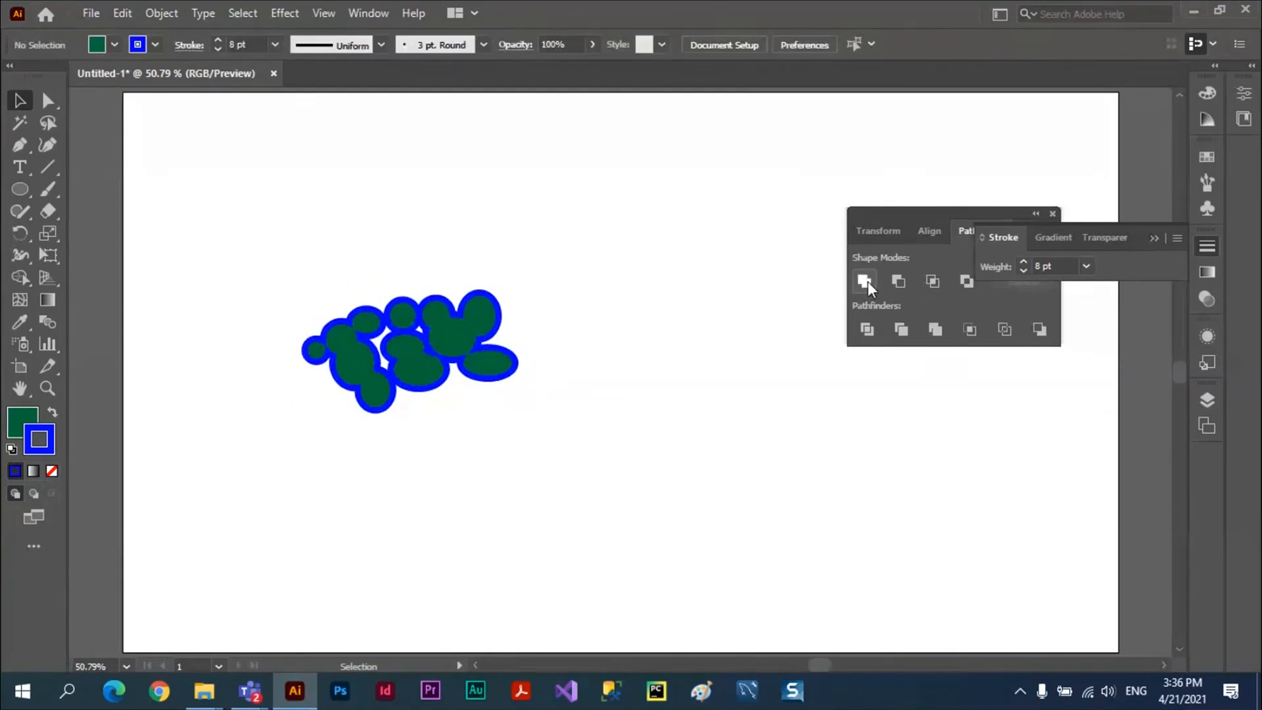
drag(450, 328, 497, 311)
double_click(442, 372)
click(360, 419)
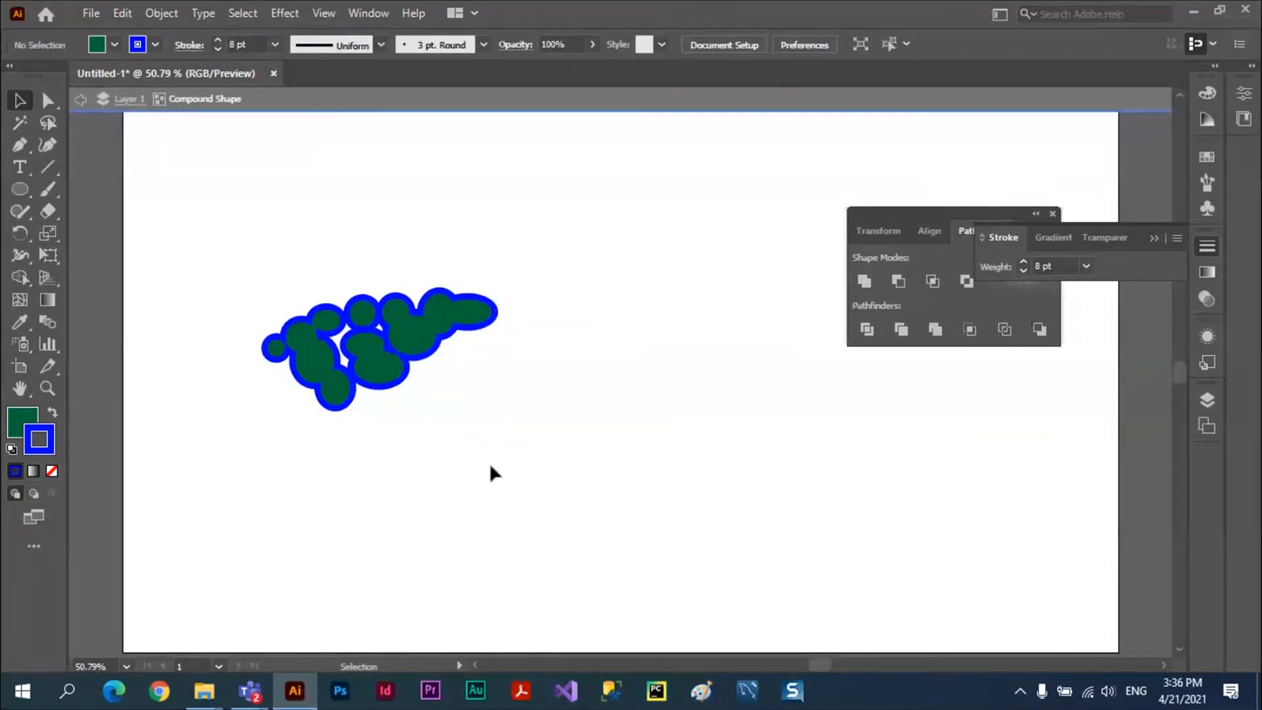
click(81, 98)
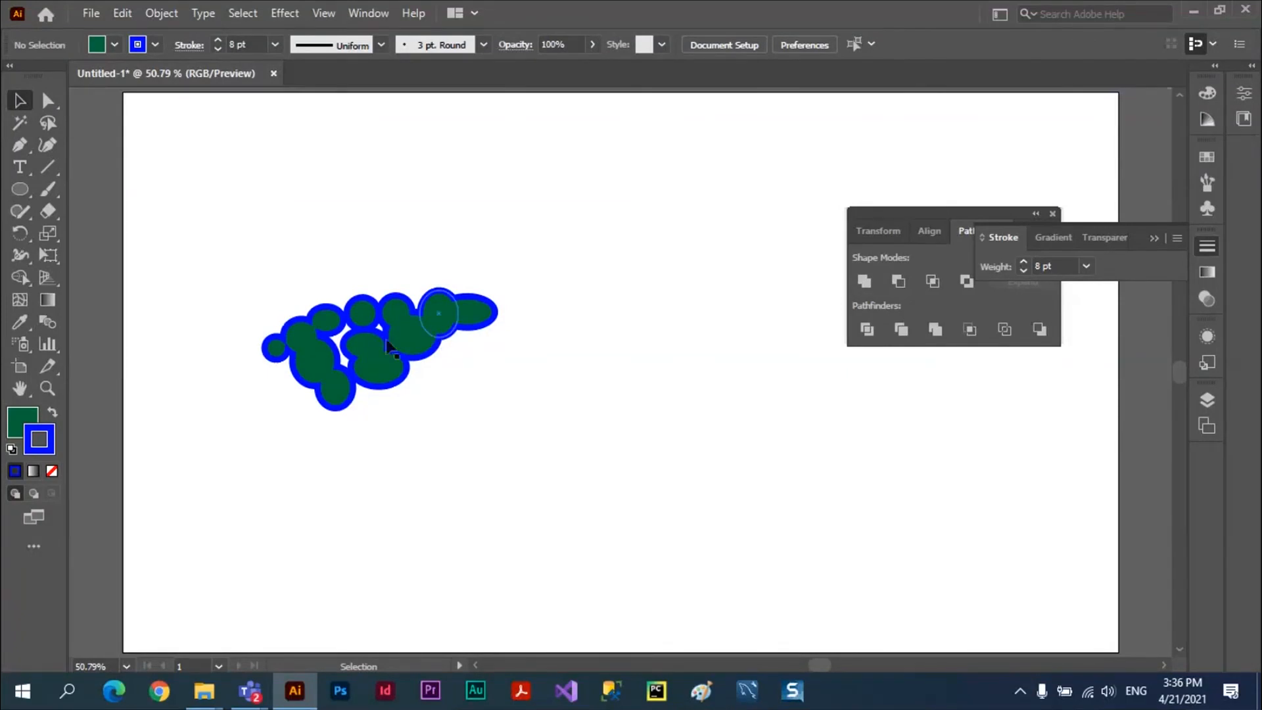
Move the whole compound shape up and to the right on the artboard and collapse the Stroke settings covering the Pathfinder options
drag(388, 347, 487, 301)
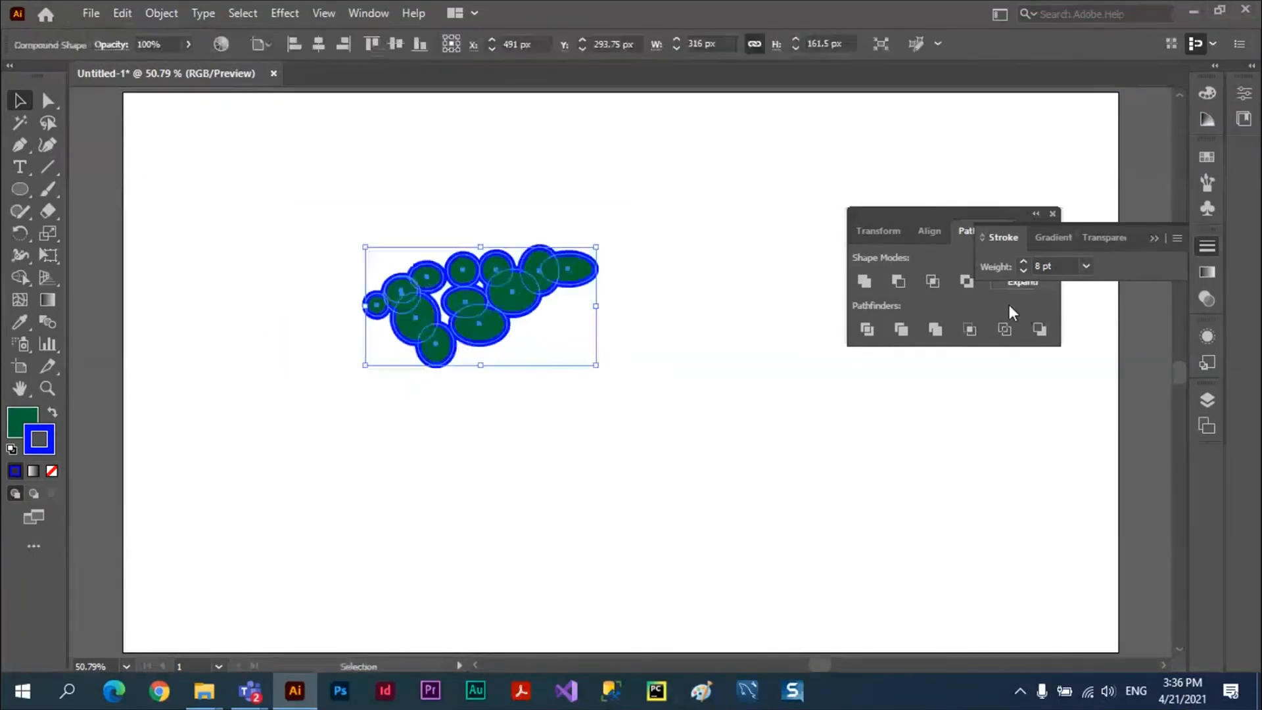
click(1154, 238)
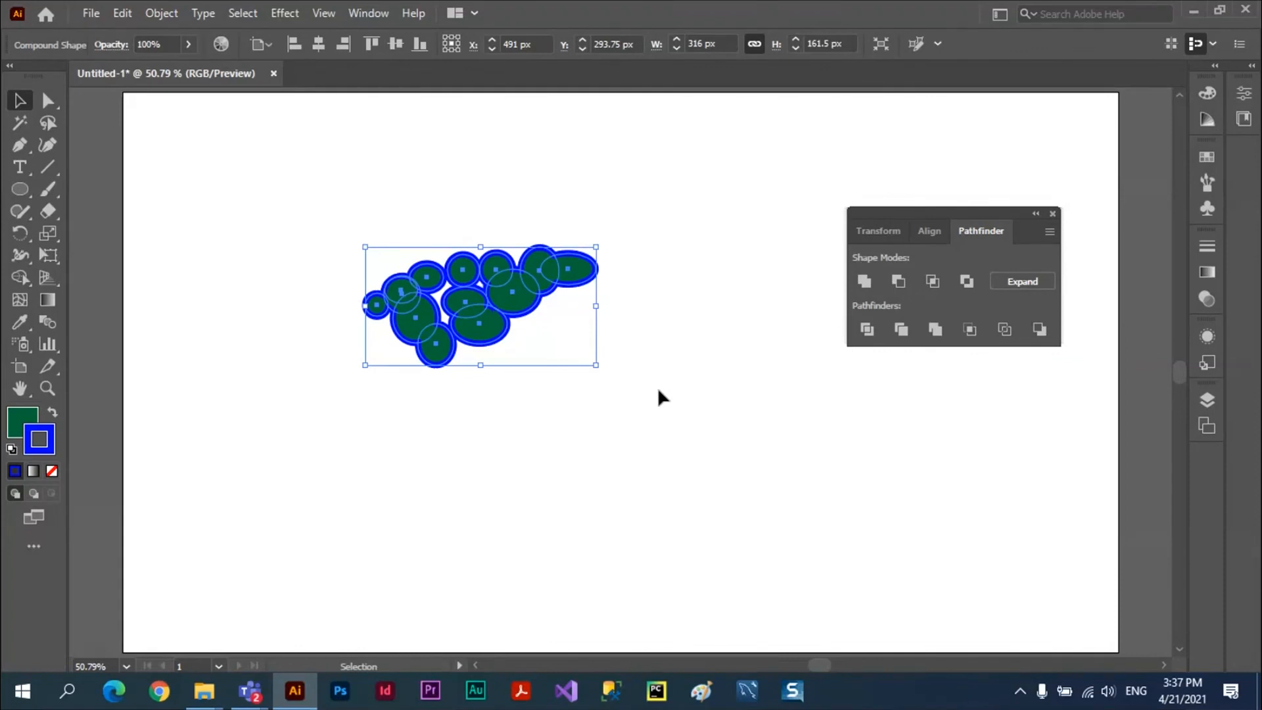
Switch to the Microsoft Teams class meeting and open its additional meeting actions
key(alt+Tab)
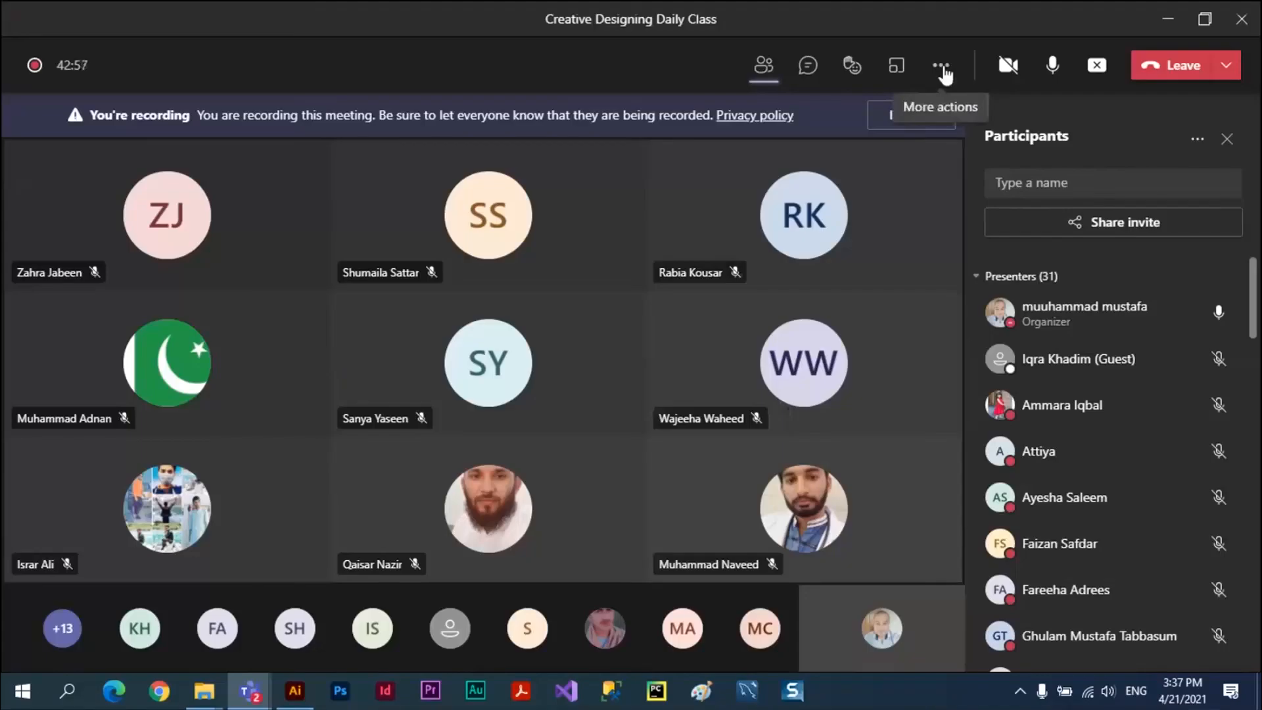
click(943, 69)
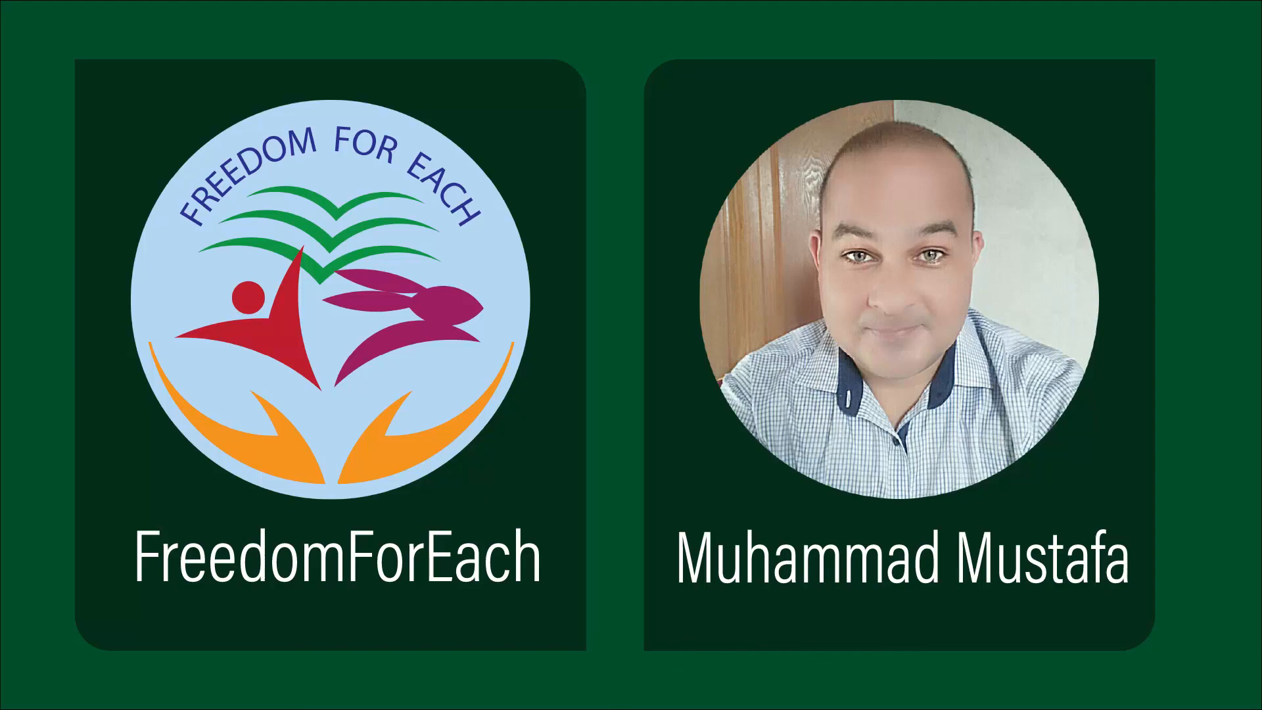